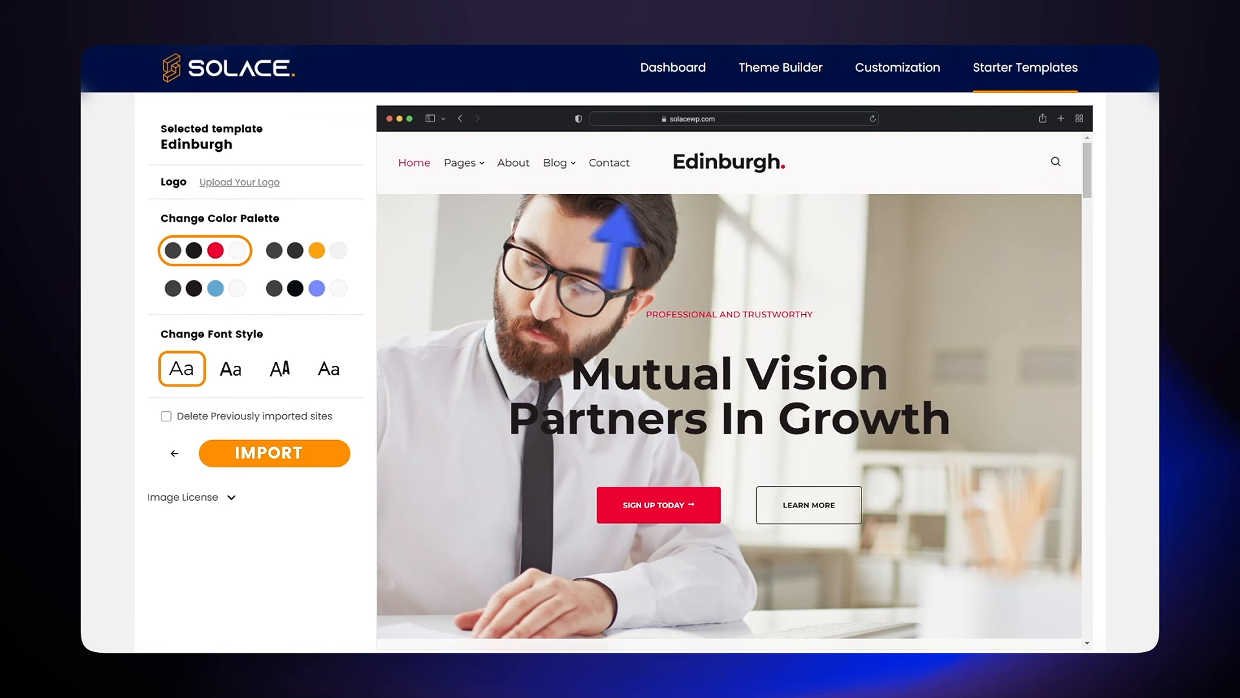
# Step: Preview the Edinburgh template with the grey-orange, blue and indigo colour palettes
pyautogui.click(297, 255)
pyautogui.click(192, 287)
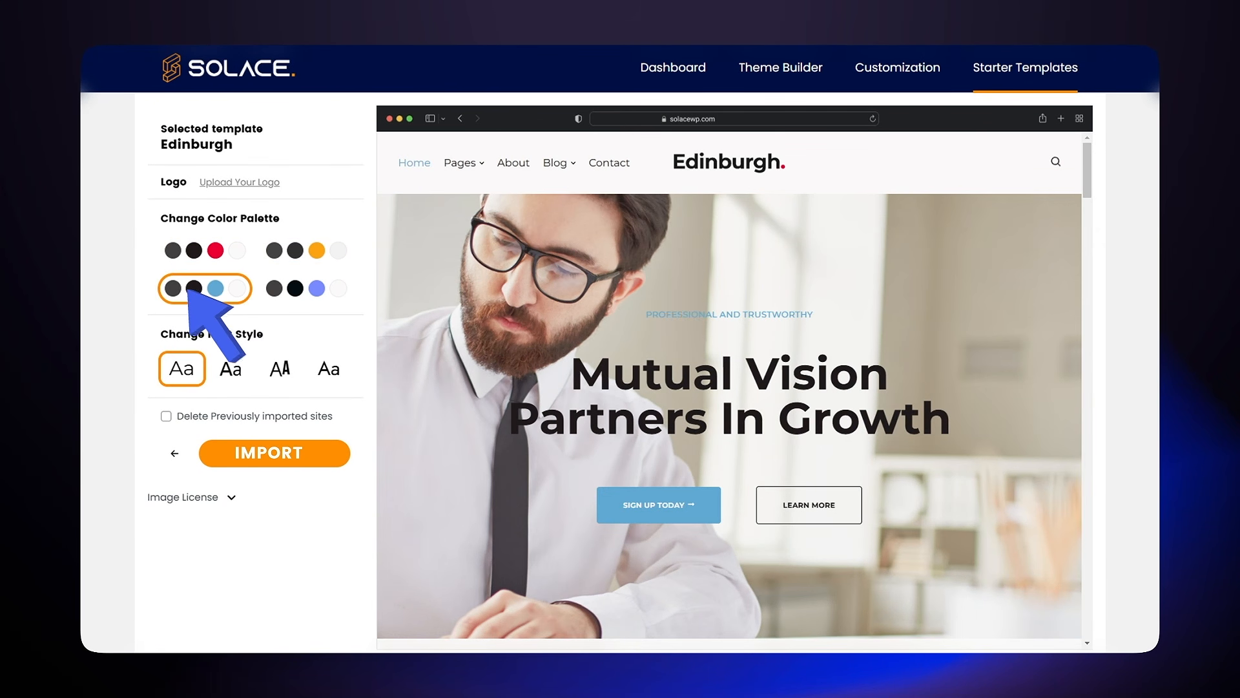
pyautogui.click(289, 291)
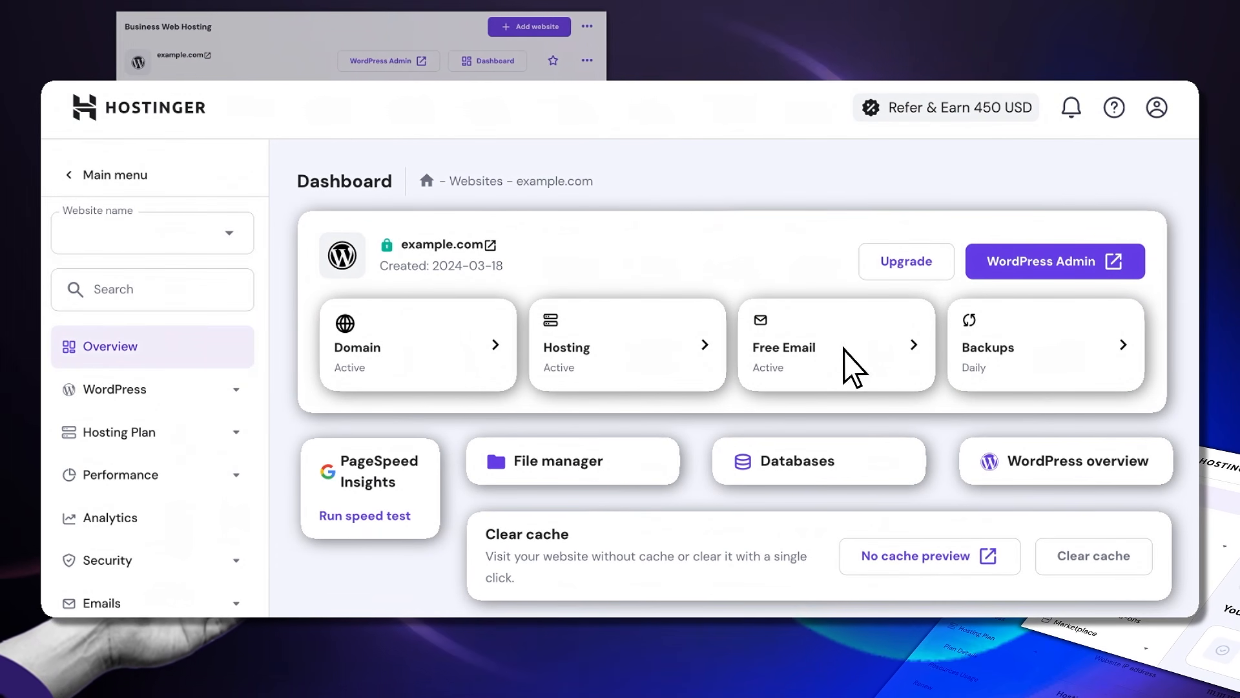
# Step: Review the site's free email, hosting plan and domain portfolio details in hPanel
pyautogui.click(844, 357)
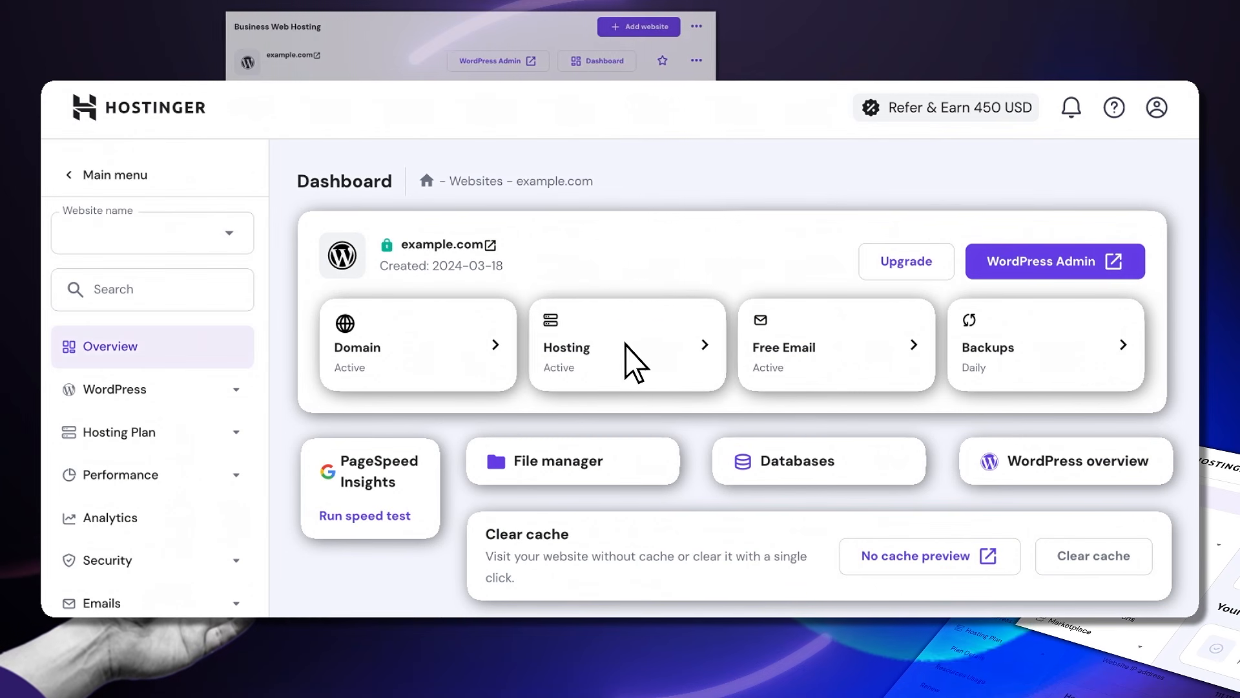
pyautogui.click(634, 360)
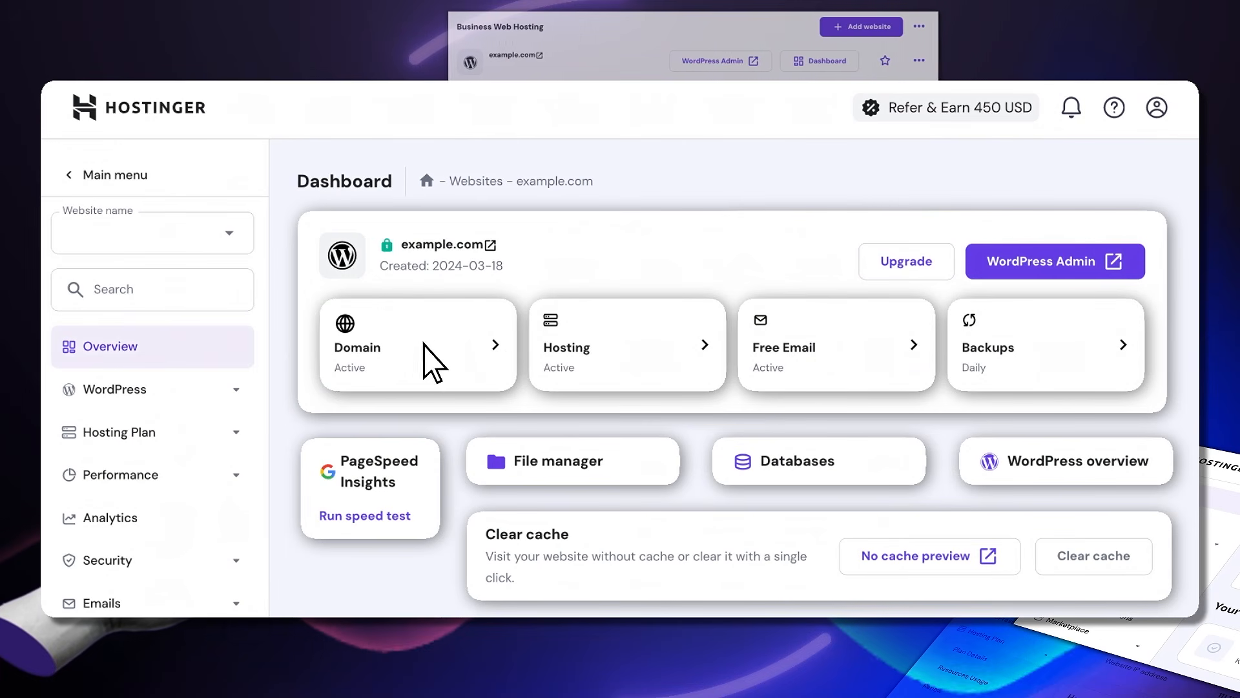
pyautogui.click(423, 346)
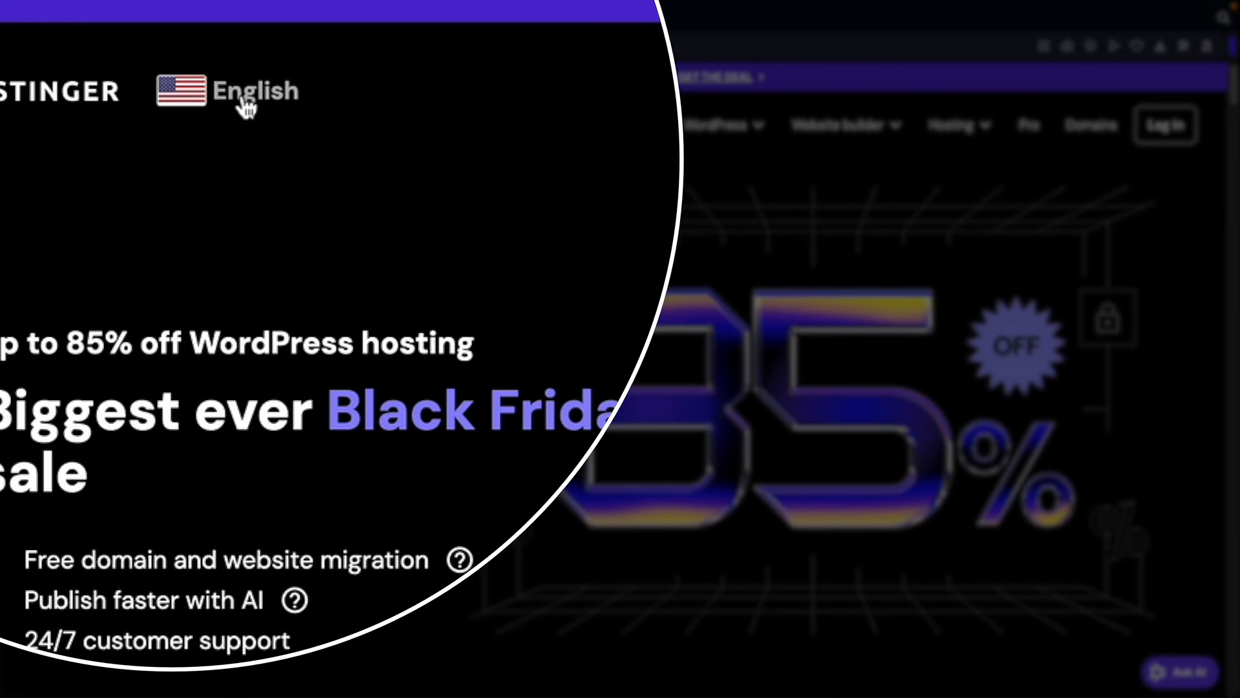
# Step: Open the country and language chooser, look through it, and close it
pyautogui.click(246, 105)
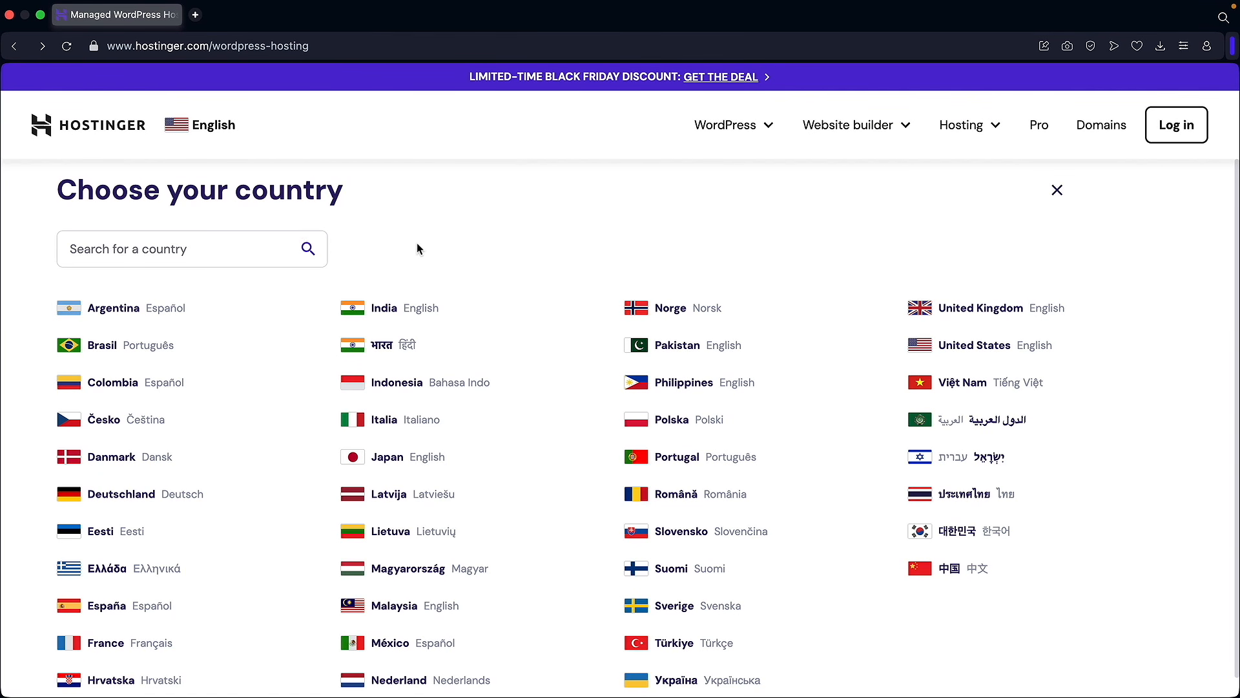
pyautogui.scroll(-1, 414, 291)
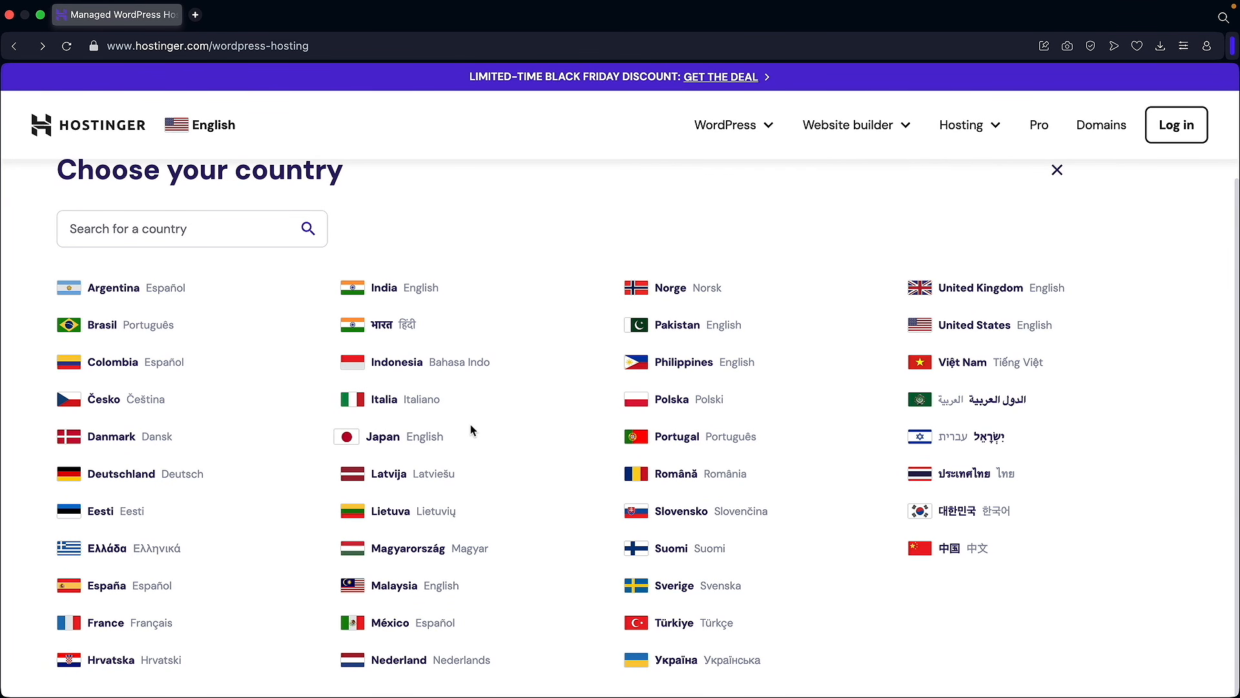
pyautogui.scroll(1, 545, 342)
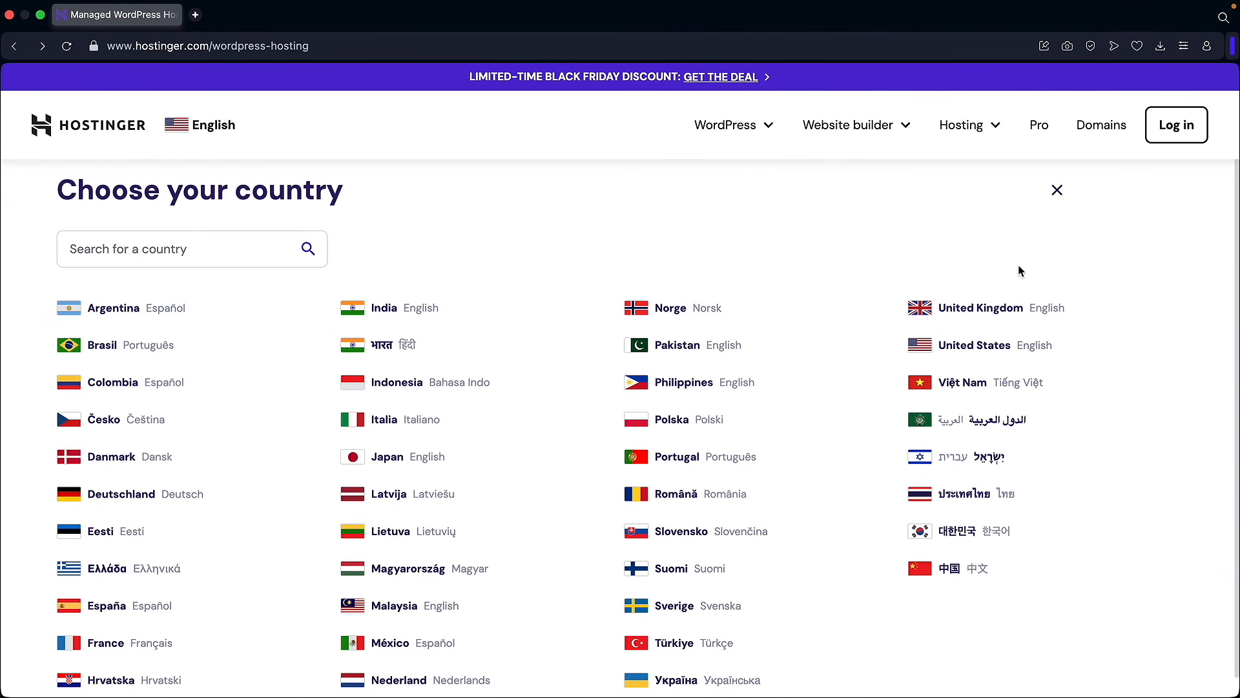
pyautogui.click(1055, 192)
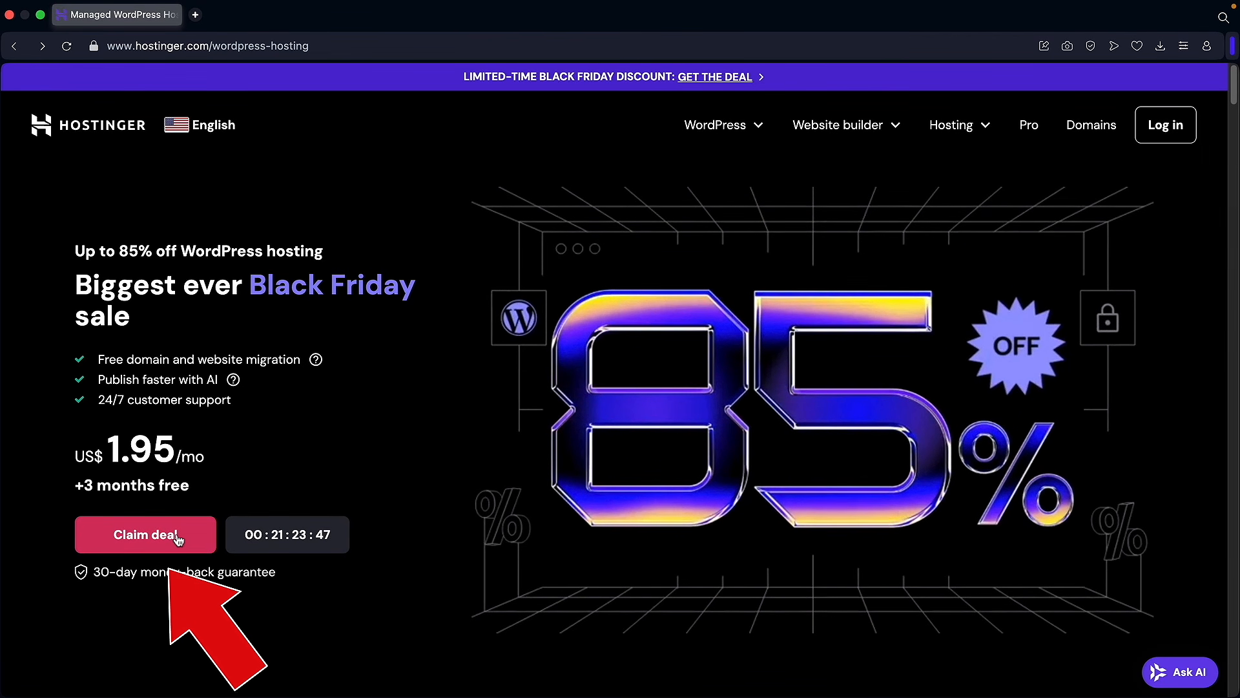
# Step: Compare the WordPress hosting plans and choose the Business plan
pyautogui.click(178, 539)
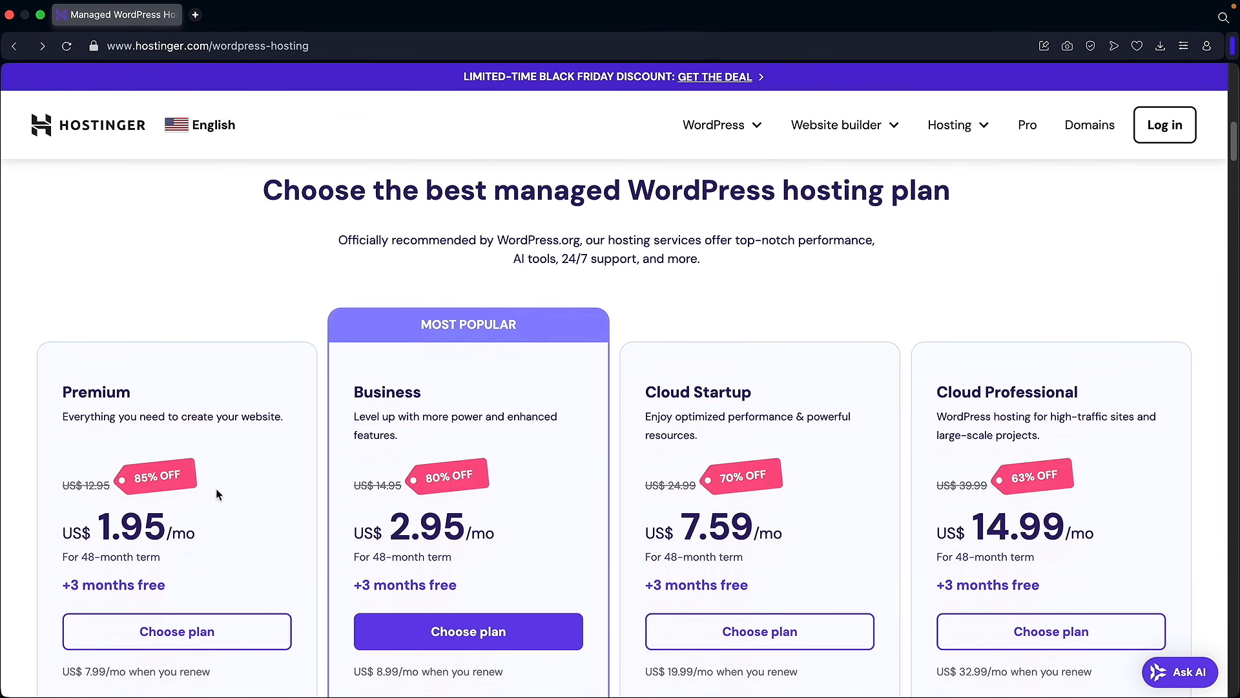
pyautogui.scroll(-2, 218, 491)
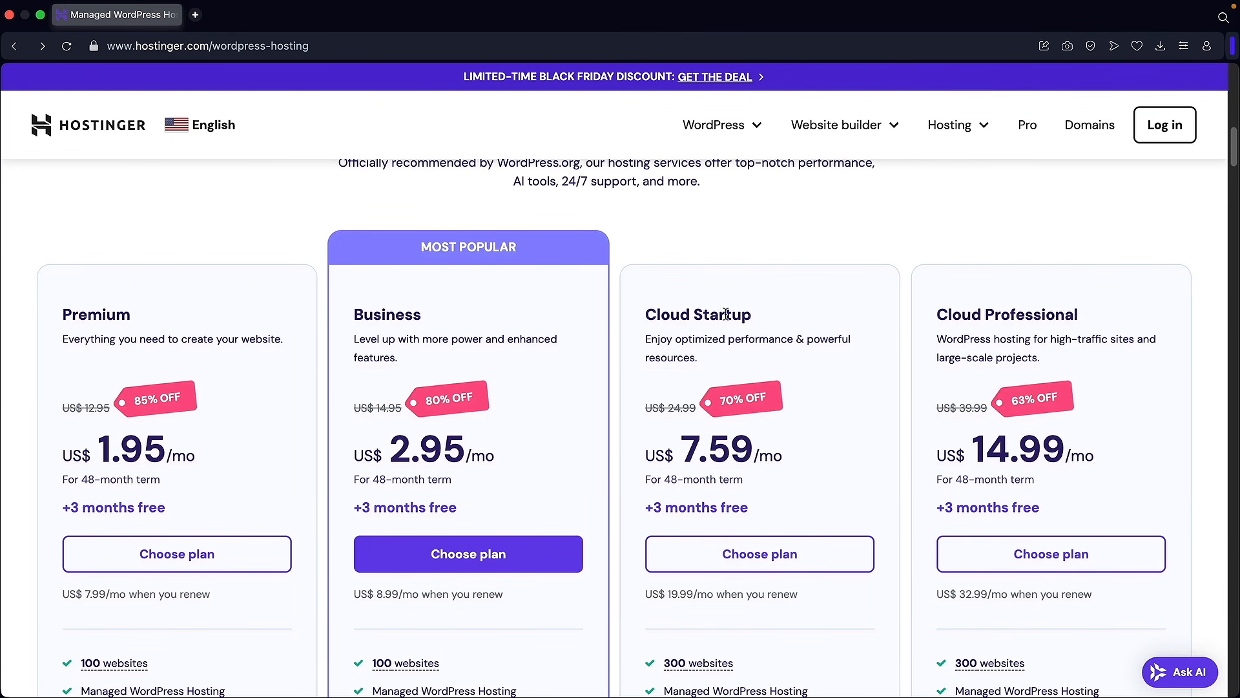
pyautogui.moveTo(442, 315); pyautogui.dragTo(400, 316)
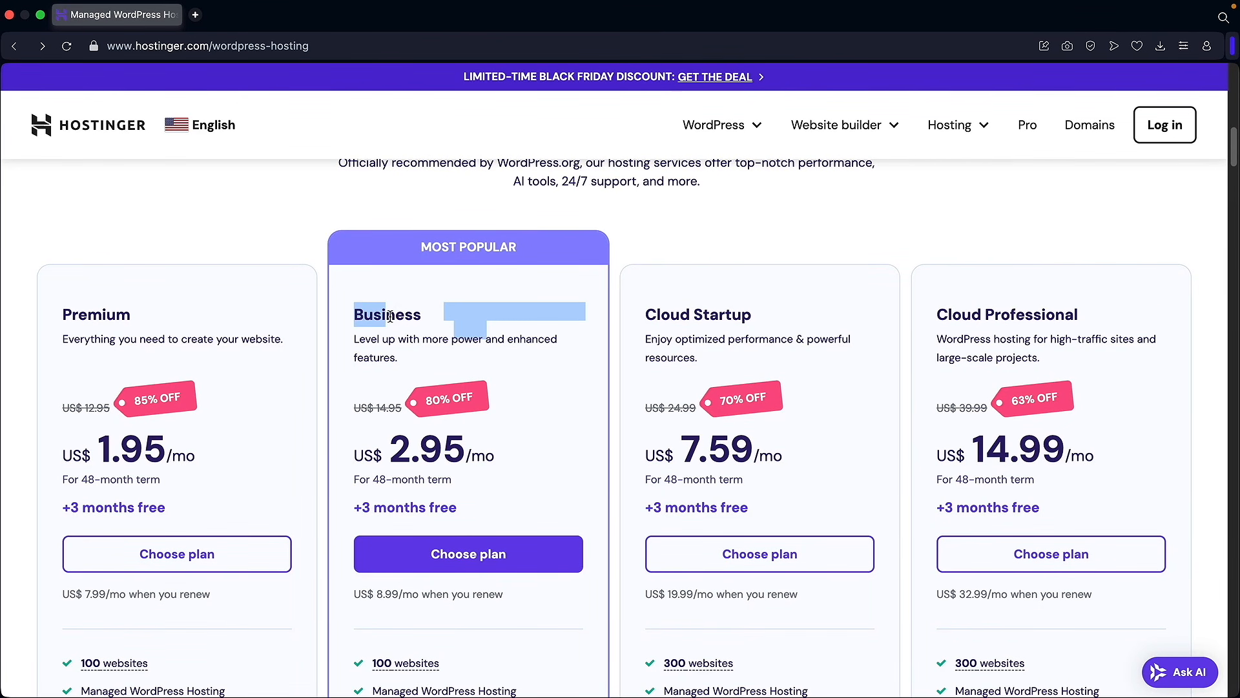
pyautogui.click(403, 319)
pyautogui.scroll(-2, 435, 329)
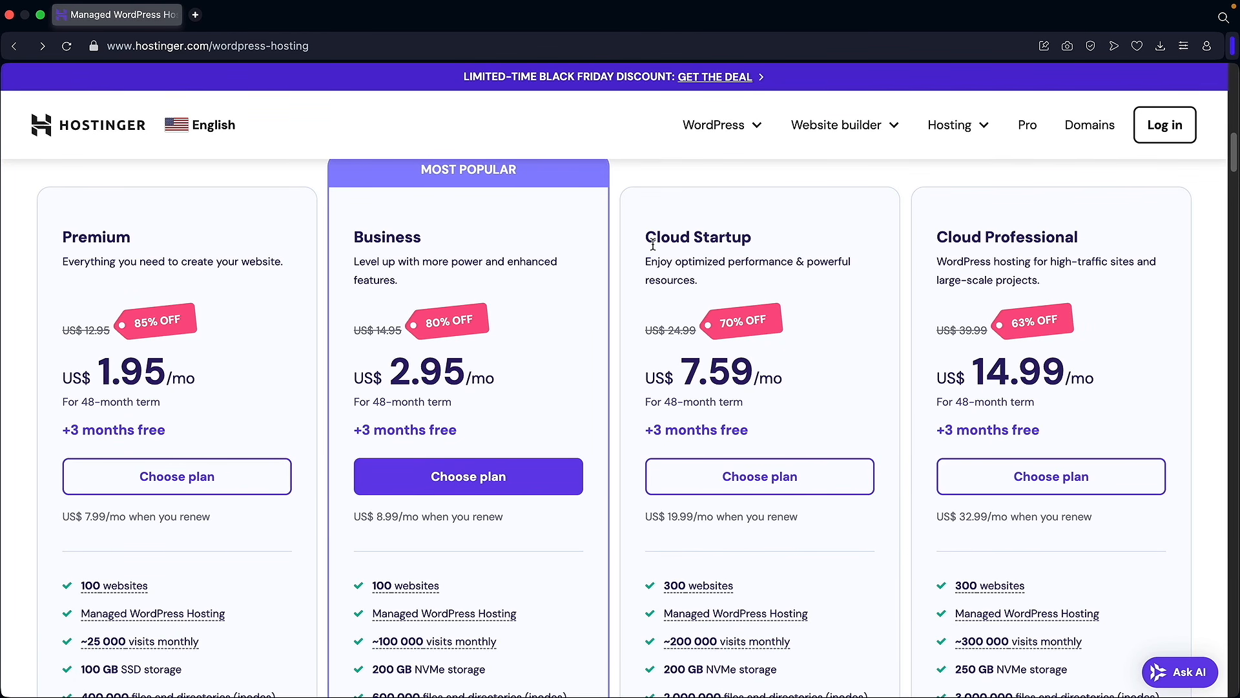
pyautogui.scroll(-2, 972, 254)
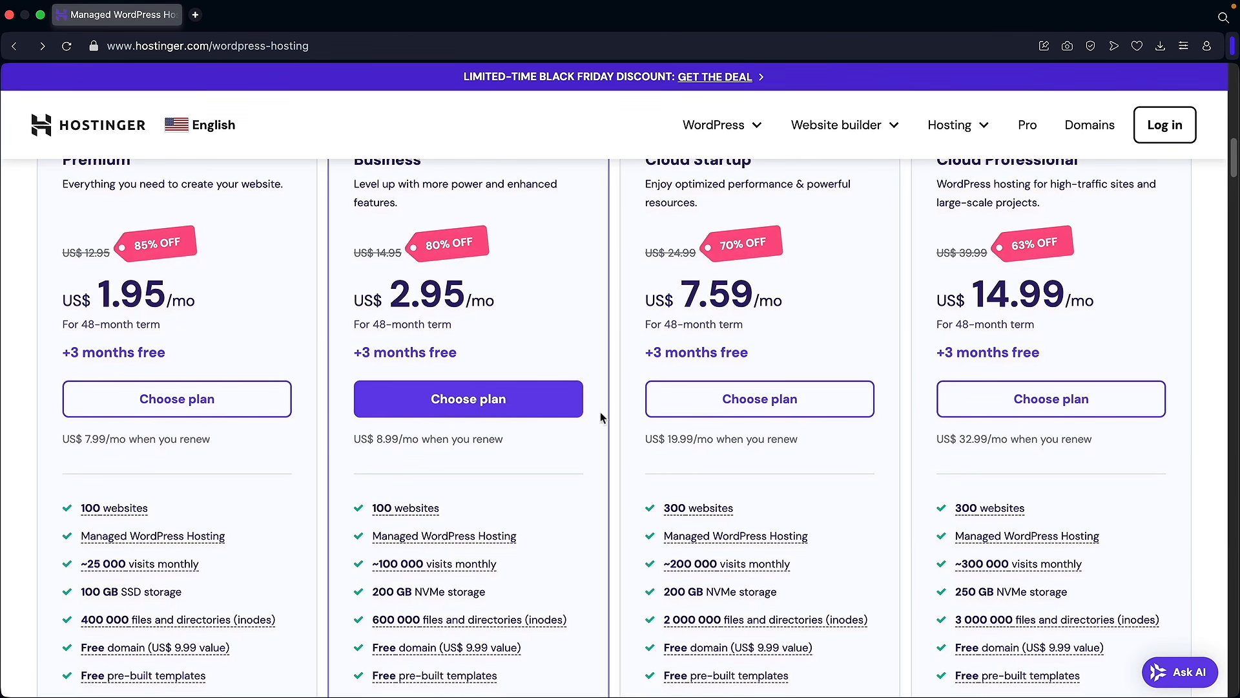
pyautogui.moveTo(697, 567)
pyautogui.moveTo(1036, 567)
pyautogui.scroll(2, 567, 545)
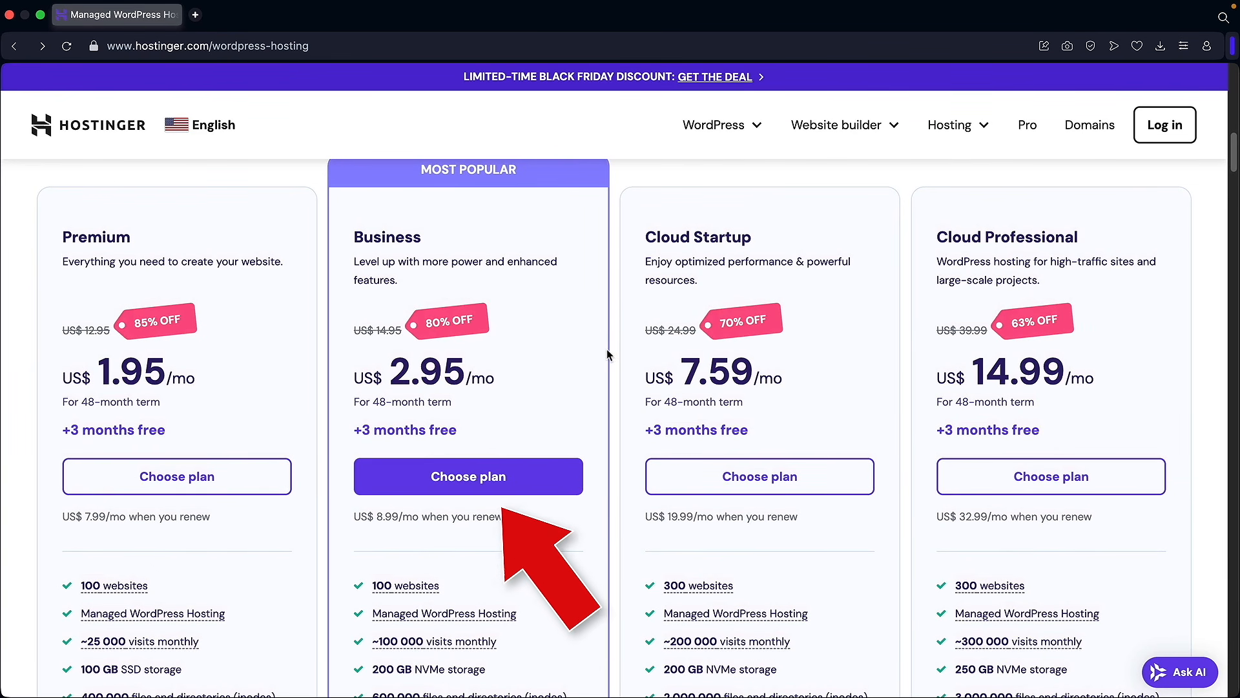
pyautogui.click(456, 477)
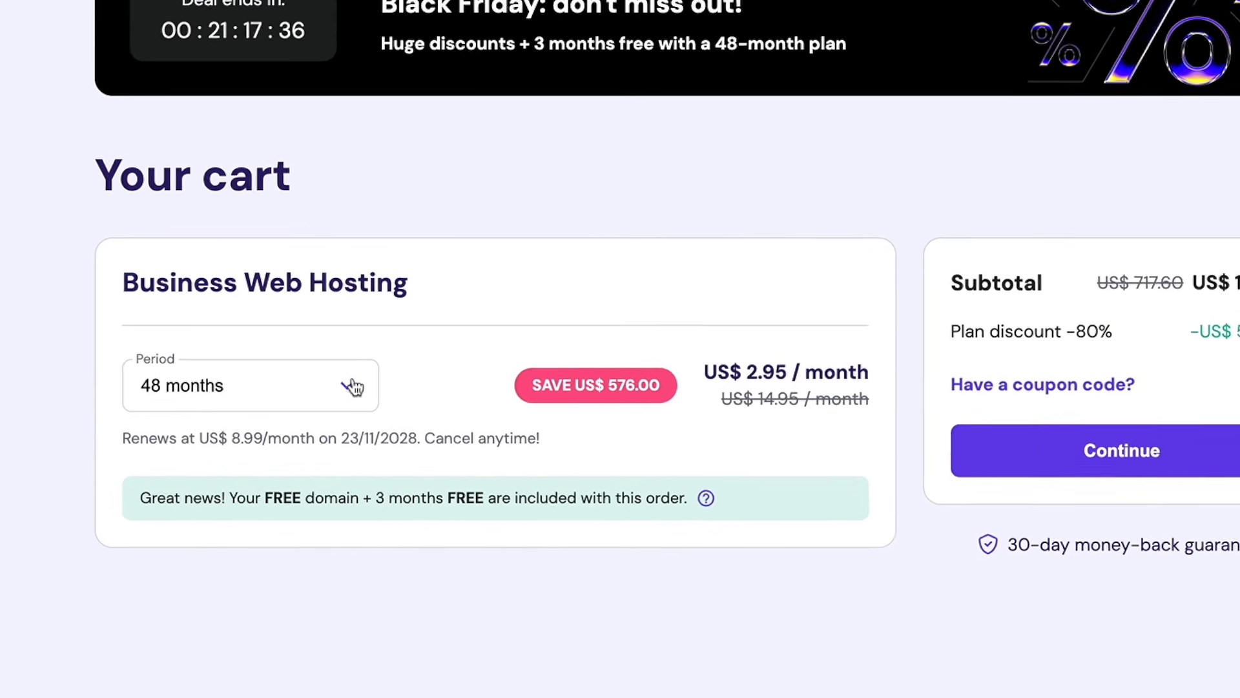
# Step: Change the Business Web Hosting billing period to 12 months
pyautogui.click(346, 382)
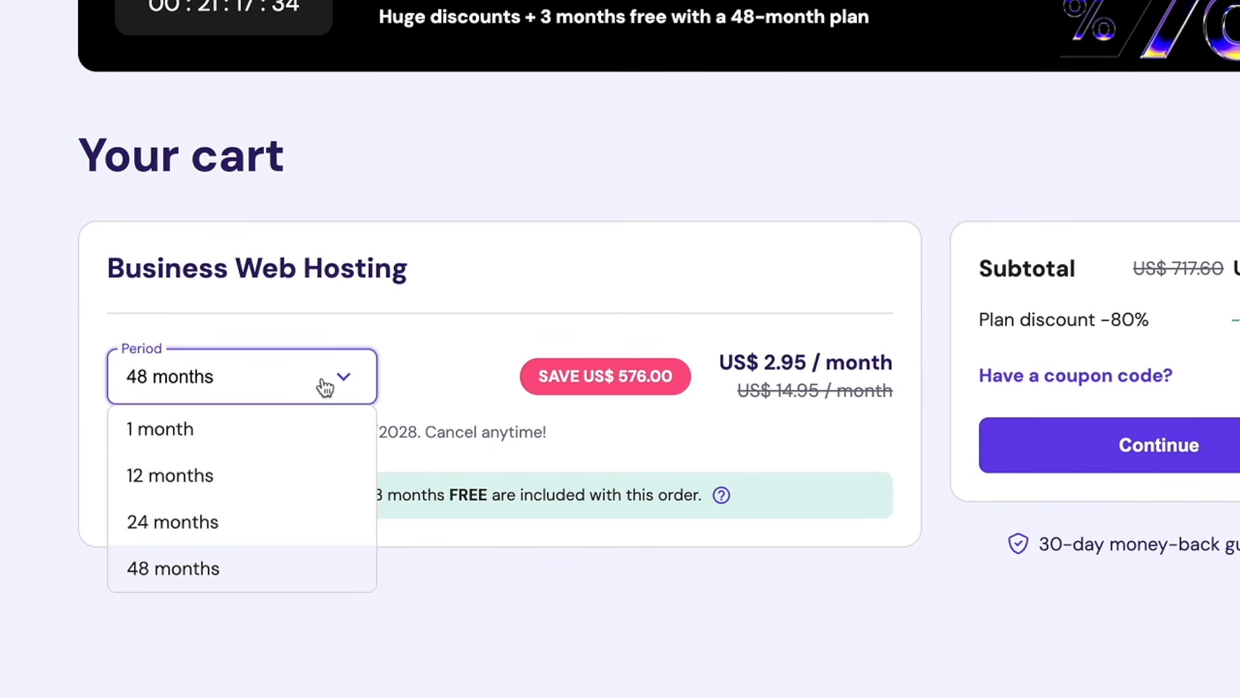
pyautogui.click(226, 475)
pyautogui.moveTo(216, 495); pyautogui.dragTo(420, 496)
pyautogui.click(418, 499)
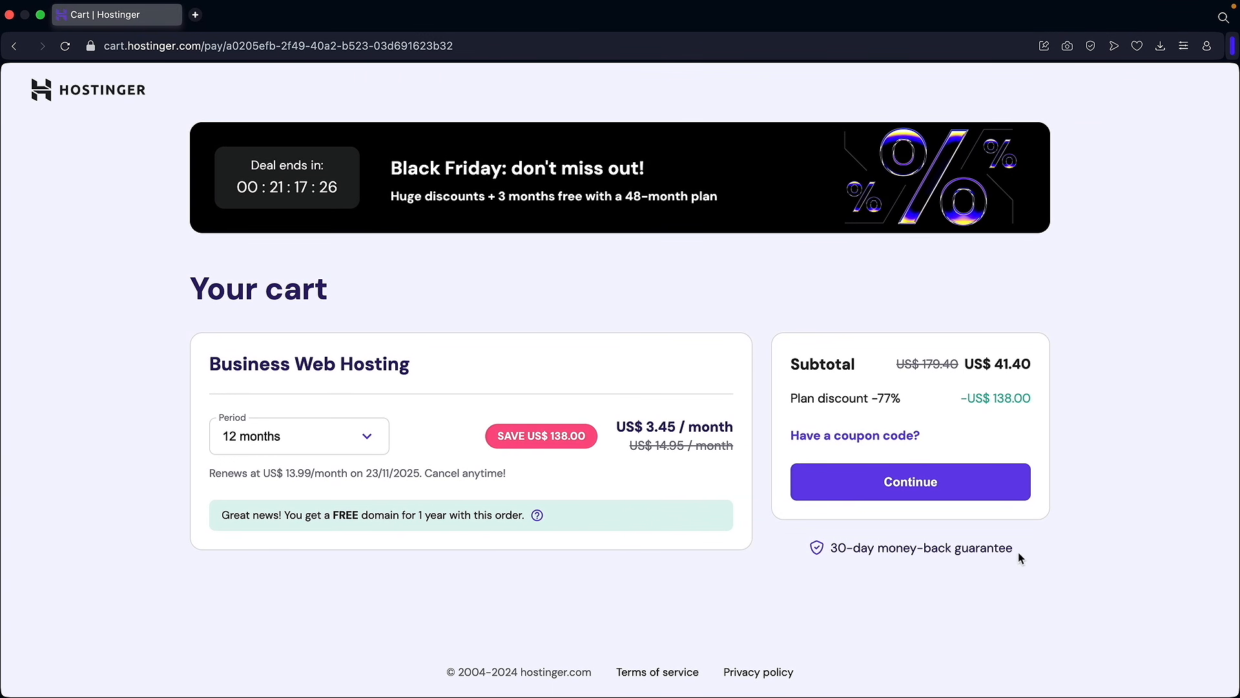
pyautogui.moveTo(1018, 552)
pyautogui.mouseDown()
pyautogui.moveTo(838, 551)
pyautogui.moveTo(995, 549)
pyautogui.mouseUp()
# Step: Apply the coupon code DARREL to the cart and proceed to checkout
pyautogui.click(838, 435)
pyautogui.click(846, 480)
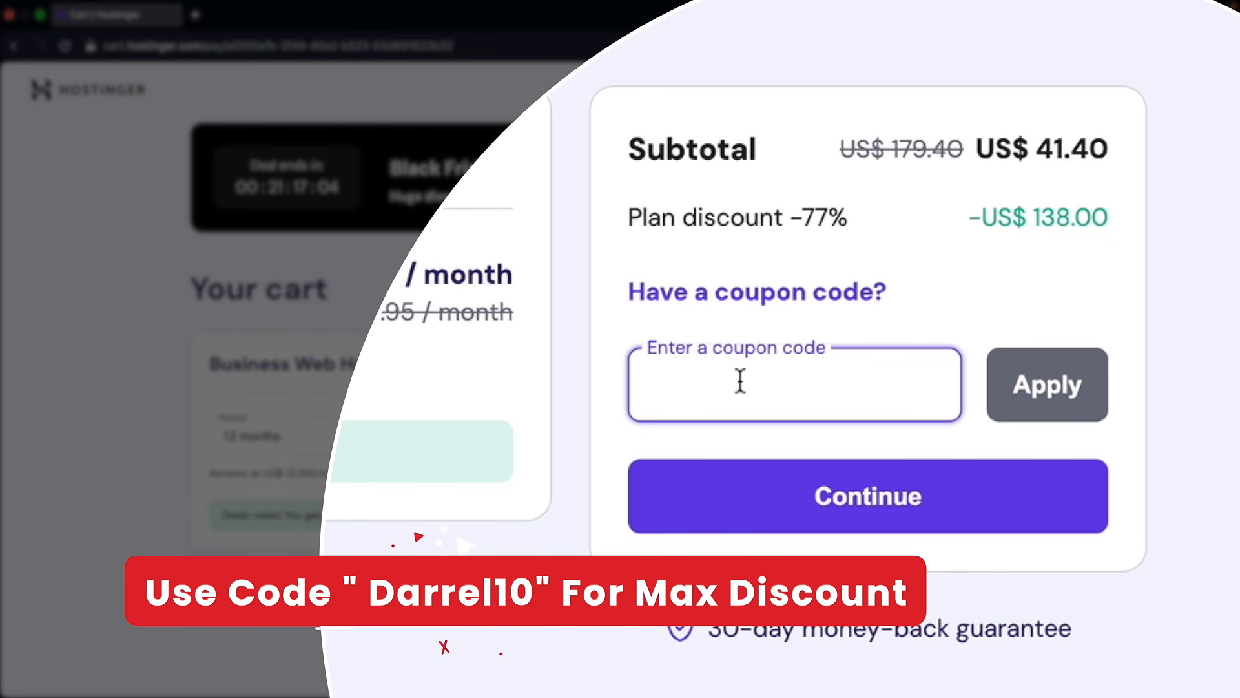
pyautogui.write('DARREL10')
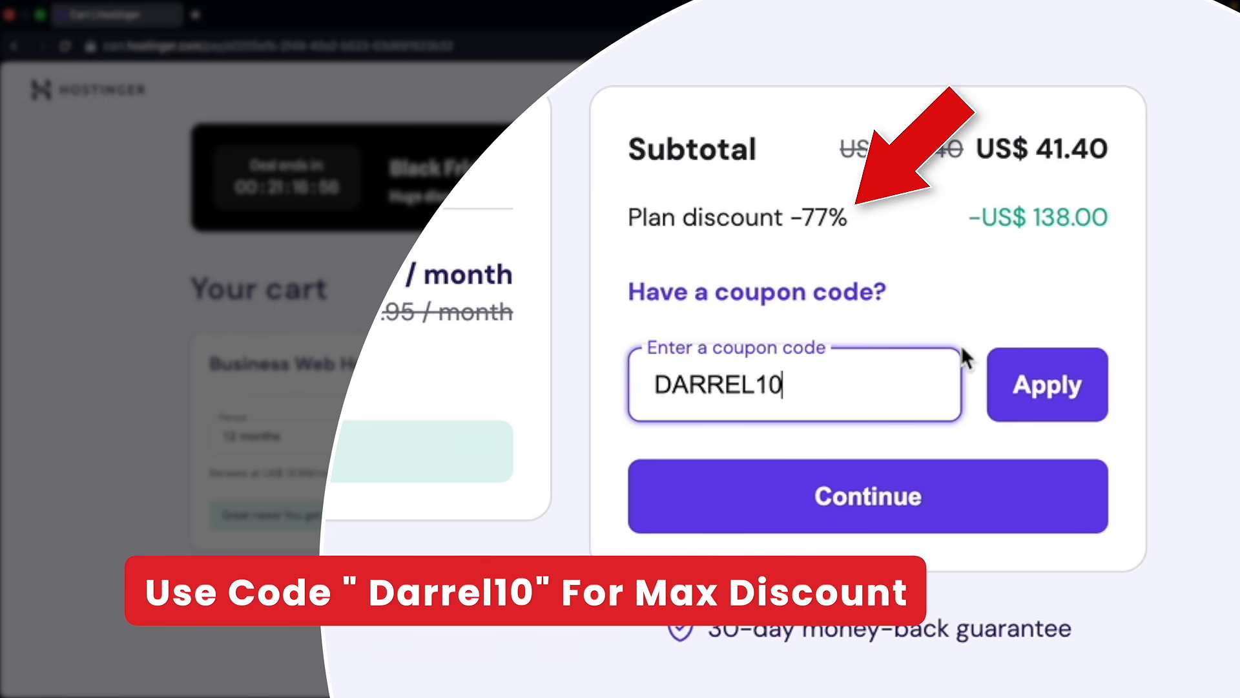
pyautogui.click(1053, 386)
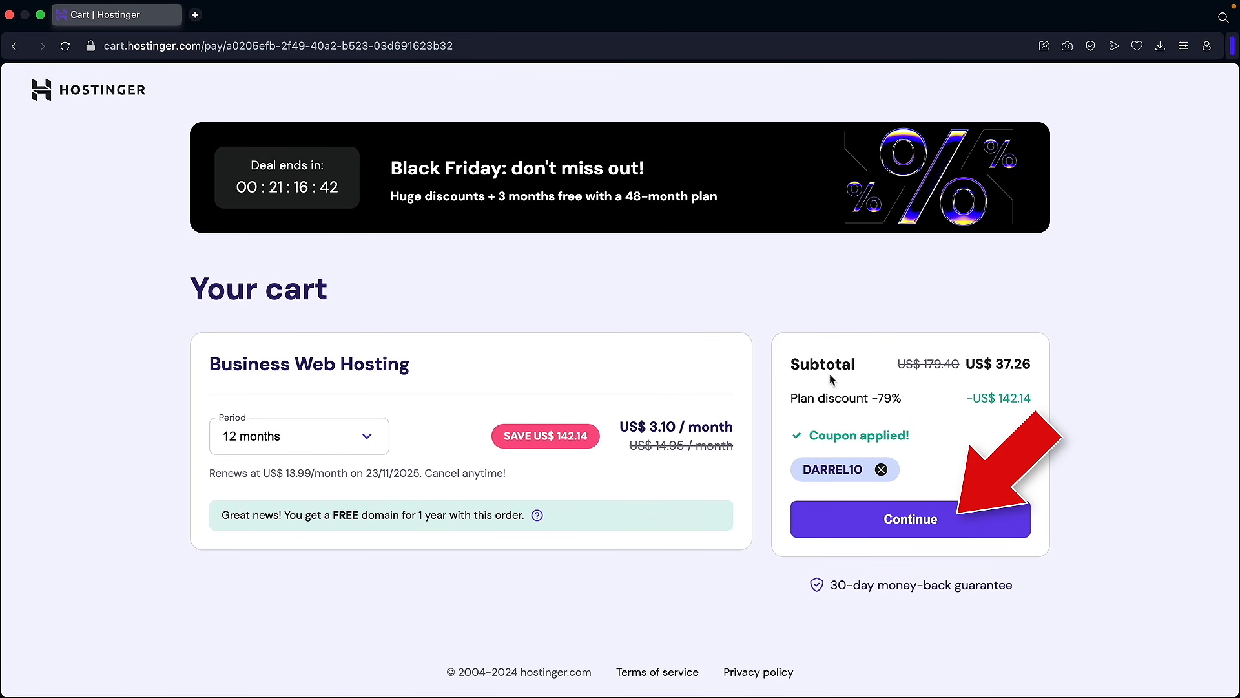
pyautogui.click(907, 521)
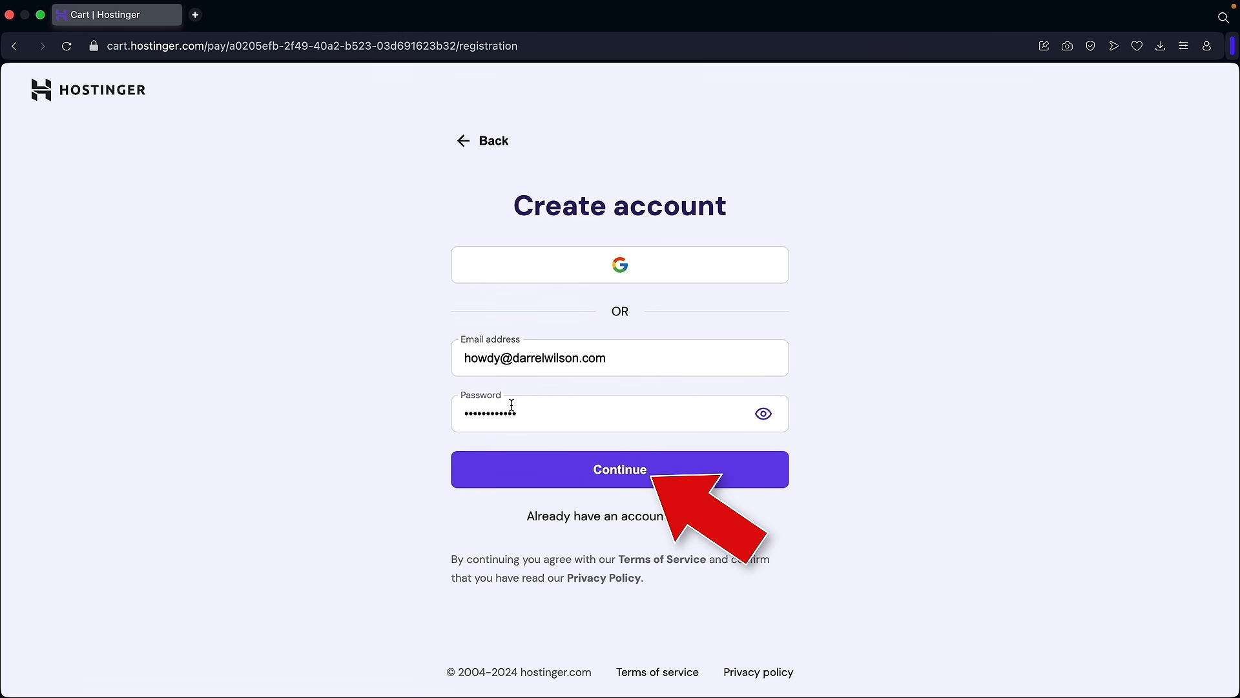
# Step: Confirm the account and billing details and pay US$ 37.26 by card
pyautogui.click(624, 470)
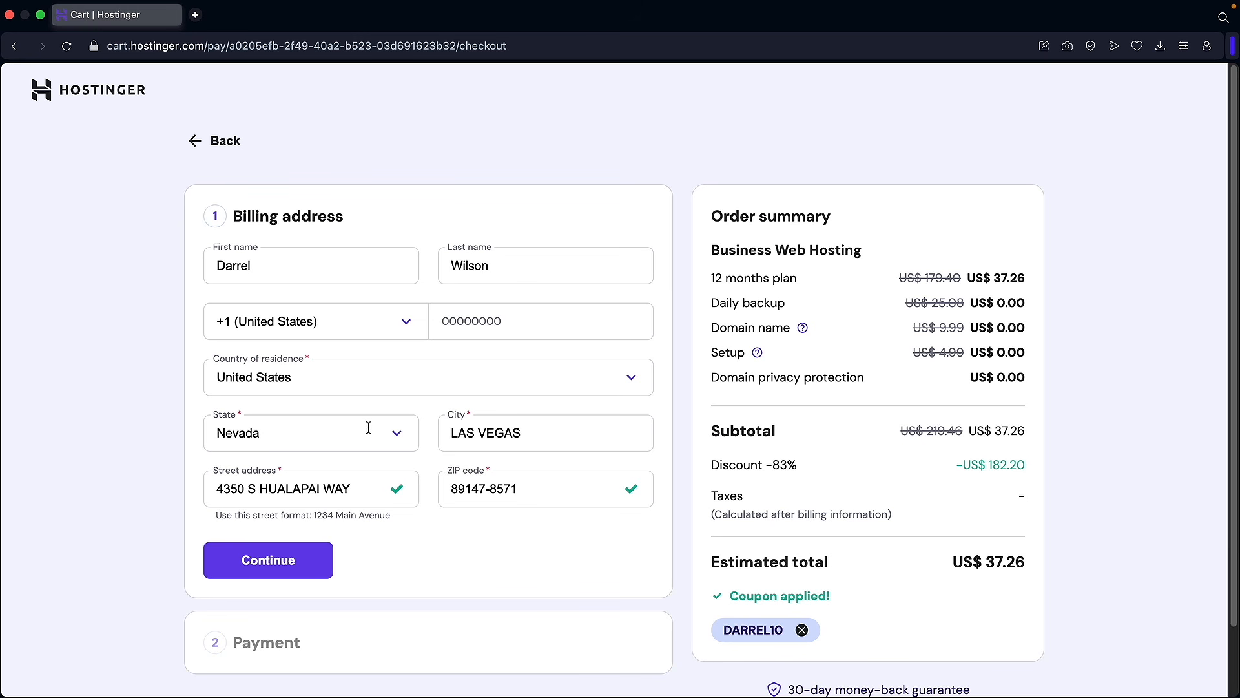
pyautogui.click(270, 560)
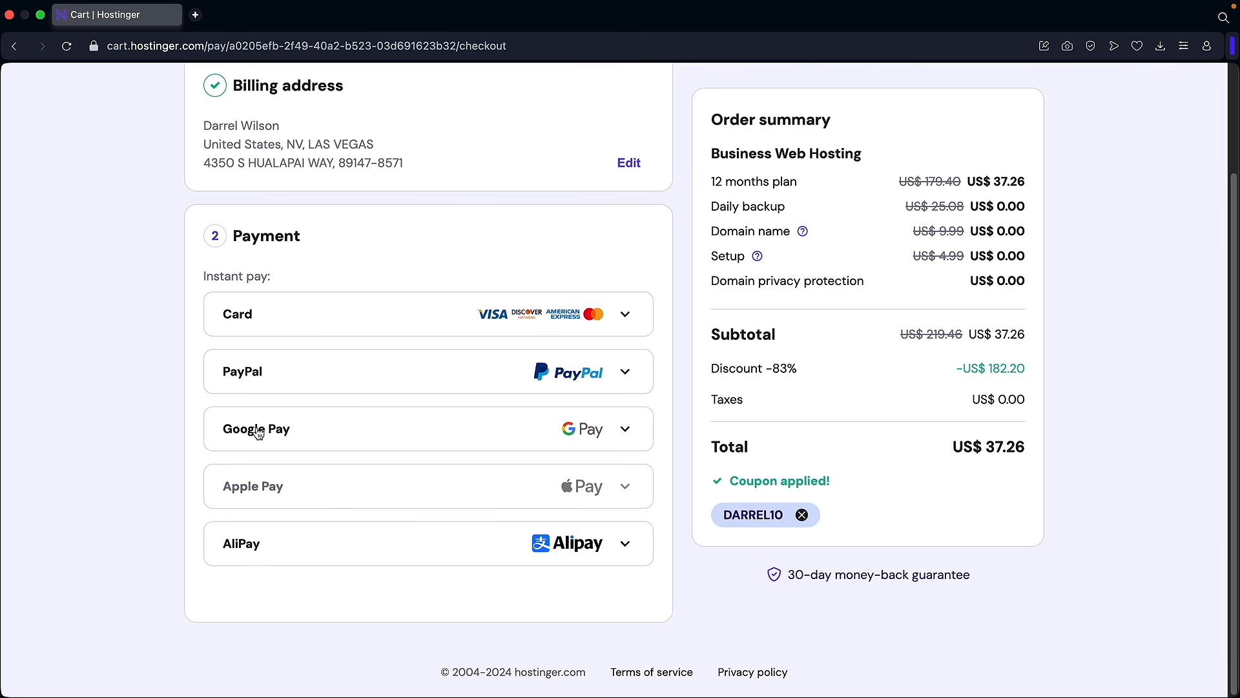
pyautogui.moveTo(256, 492)
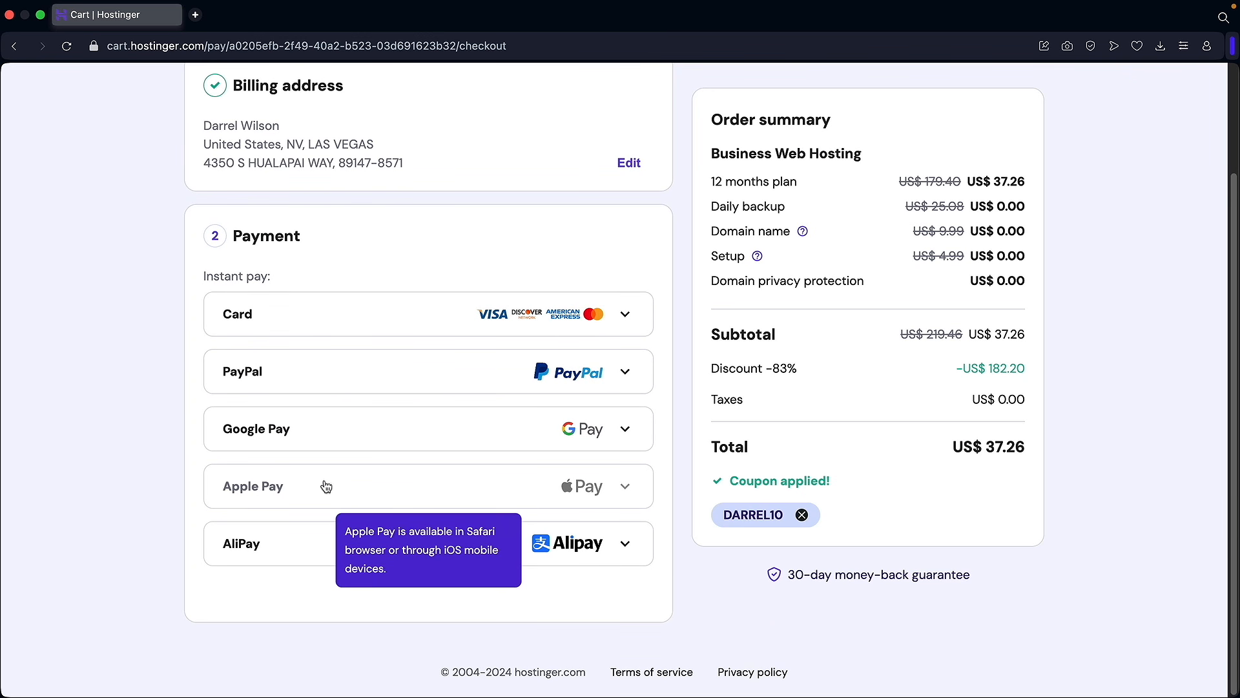
pyautogui.click(276, 317)
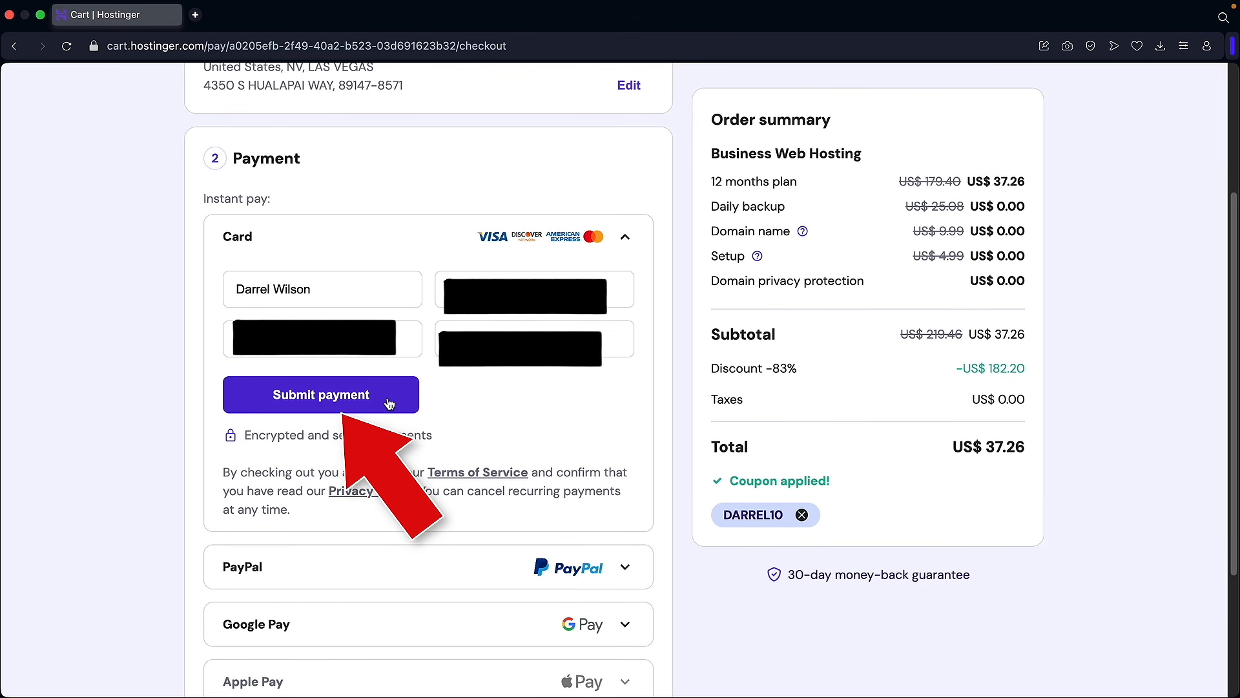
pyautogui.click(389, 403)
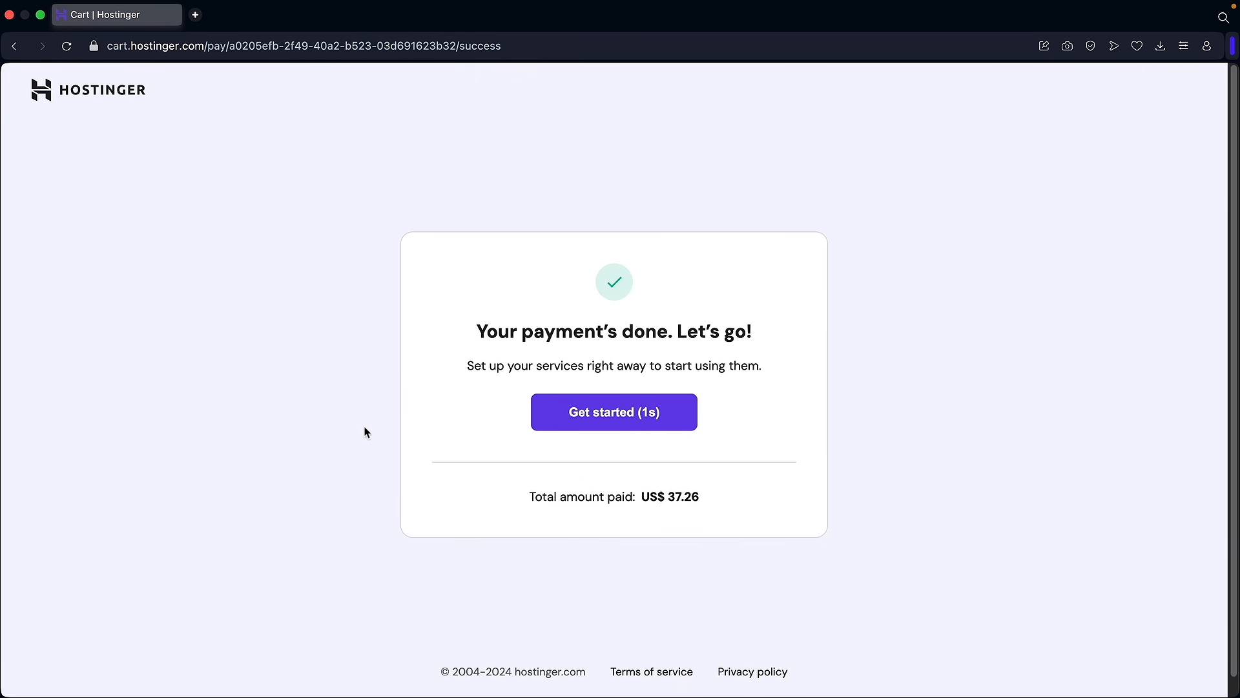
pyautogui.click(564, 418)
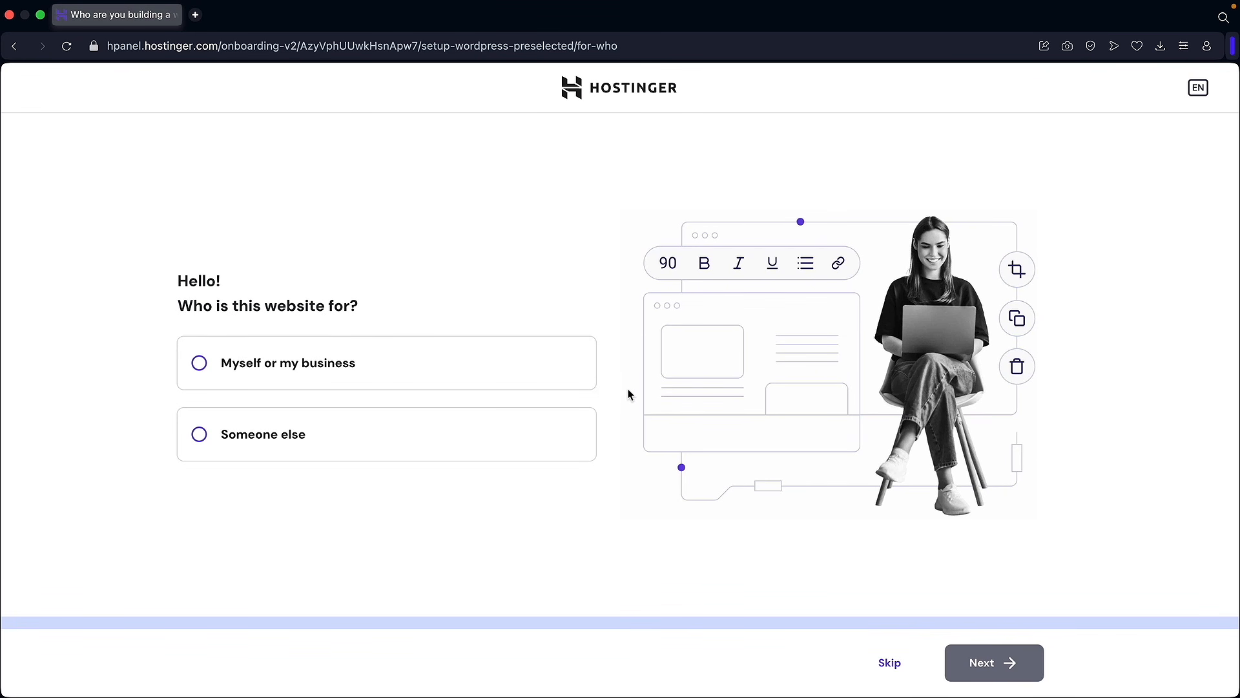
# Step: Set up a new blank WordPress site for yourself or your business, keeping the default login details
pyautogui.click(234, 370)
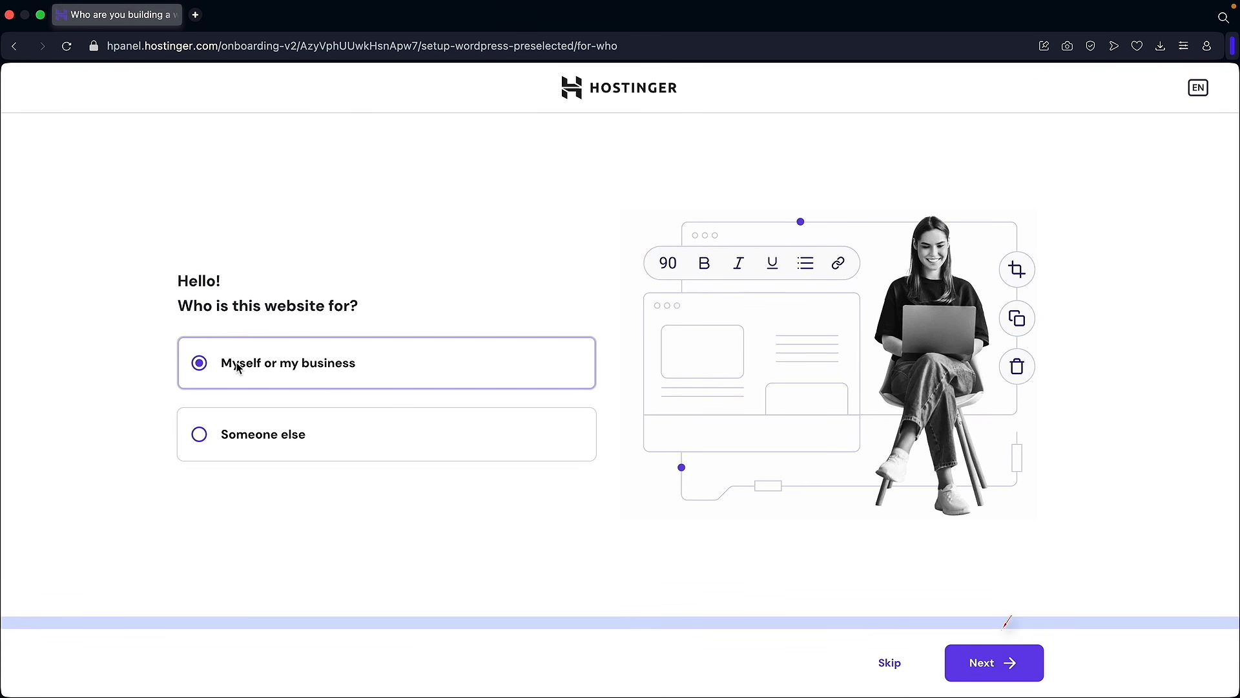
pyautogui.click(978, 665)
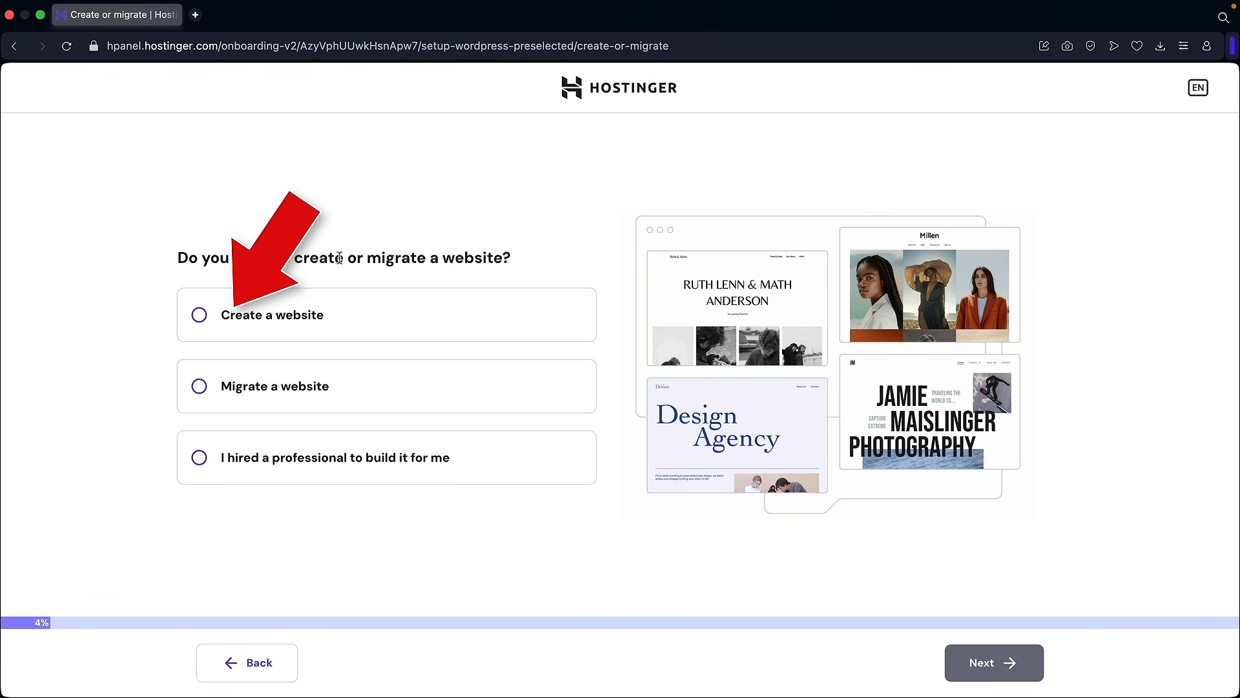
pyautogui.click(276, 323)
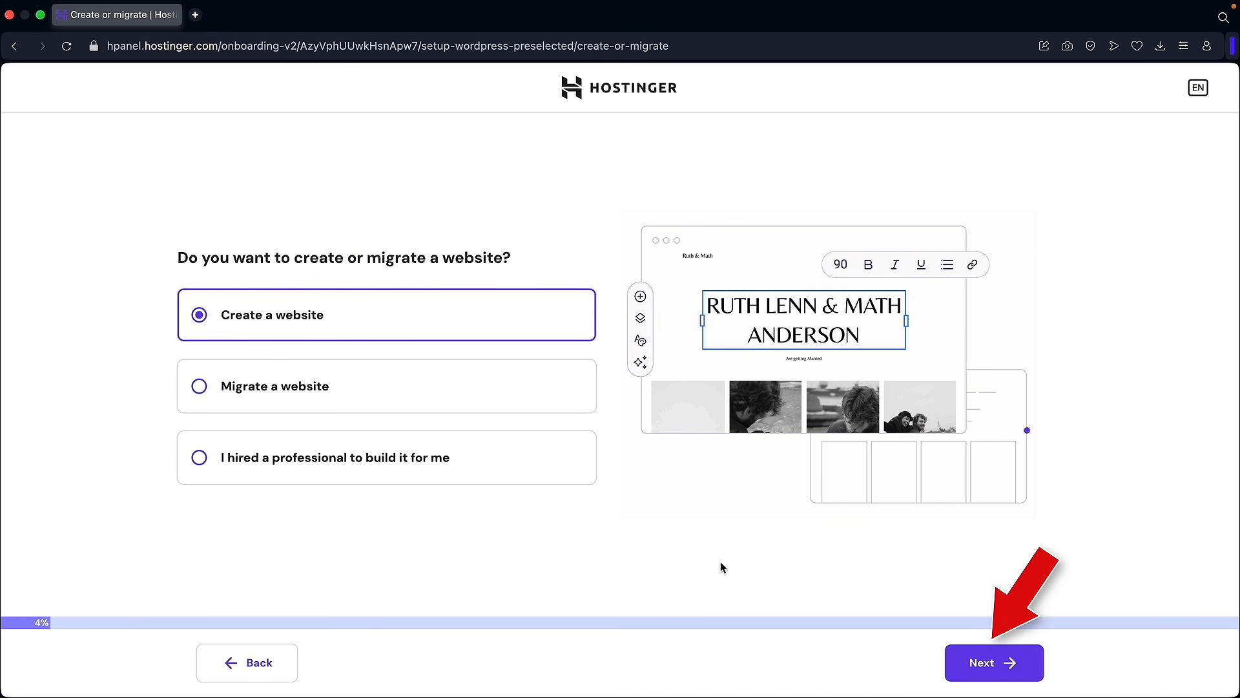
pyautogui.click(977, 664)
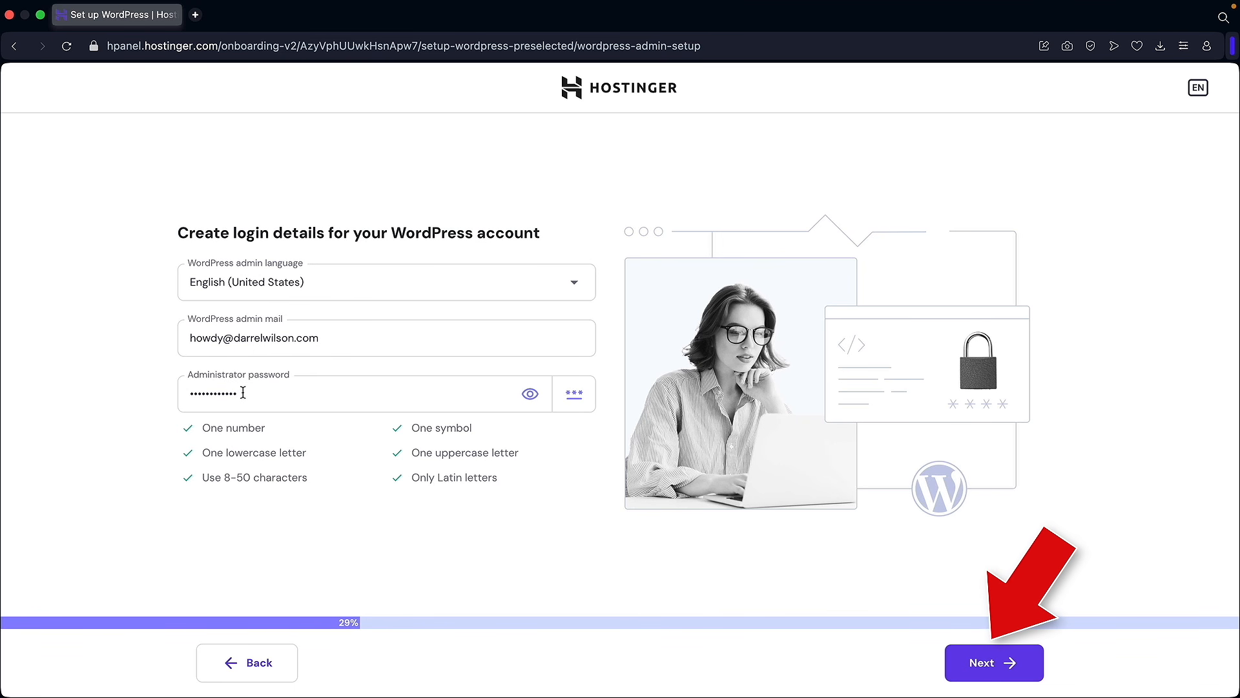
pyautogui.click(990, 661)
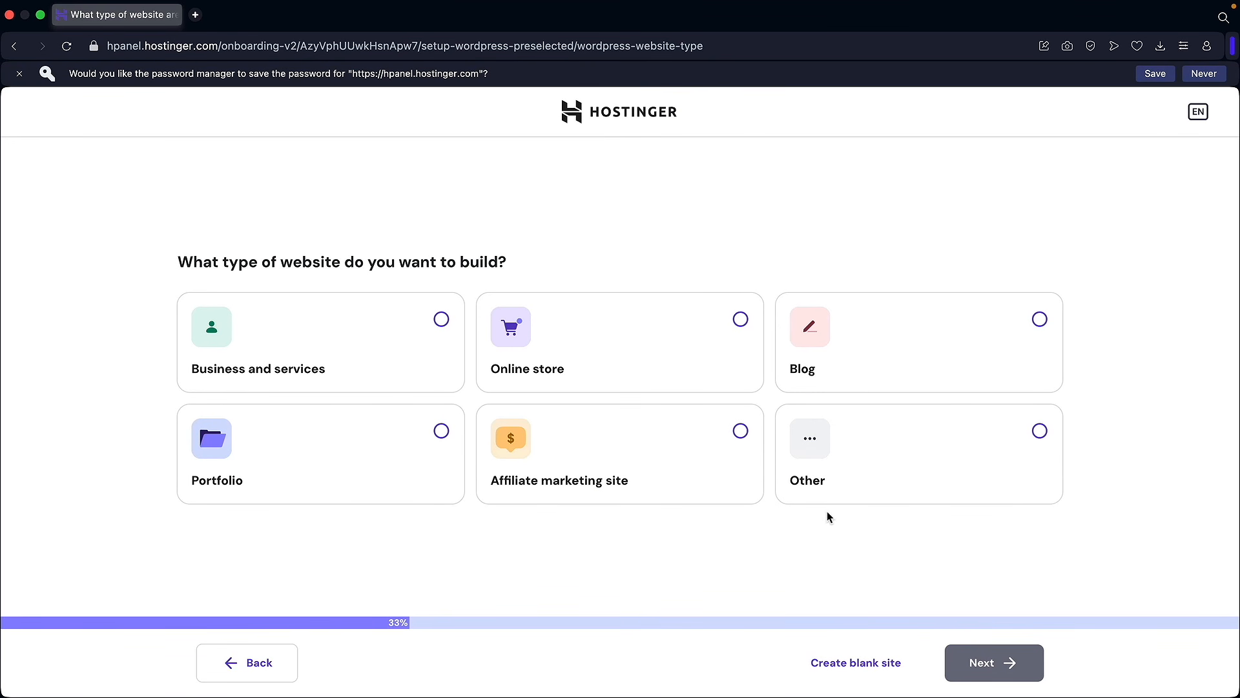
pyautogui.click(868, 669)
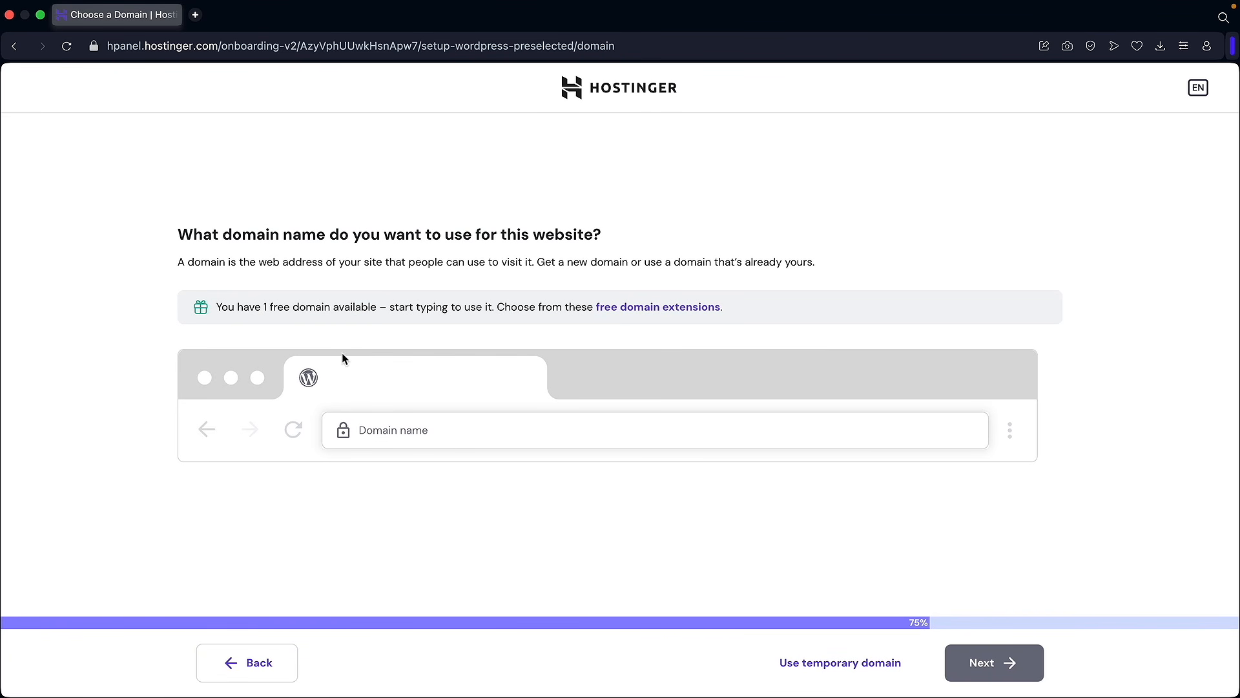
# Step: Claim darrelstutorial.com as the site's free domain
pyautogui.click(395, 431)
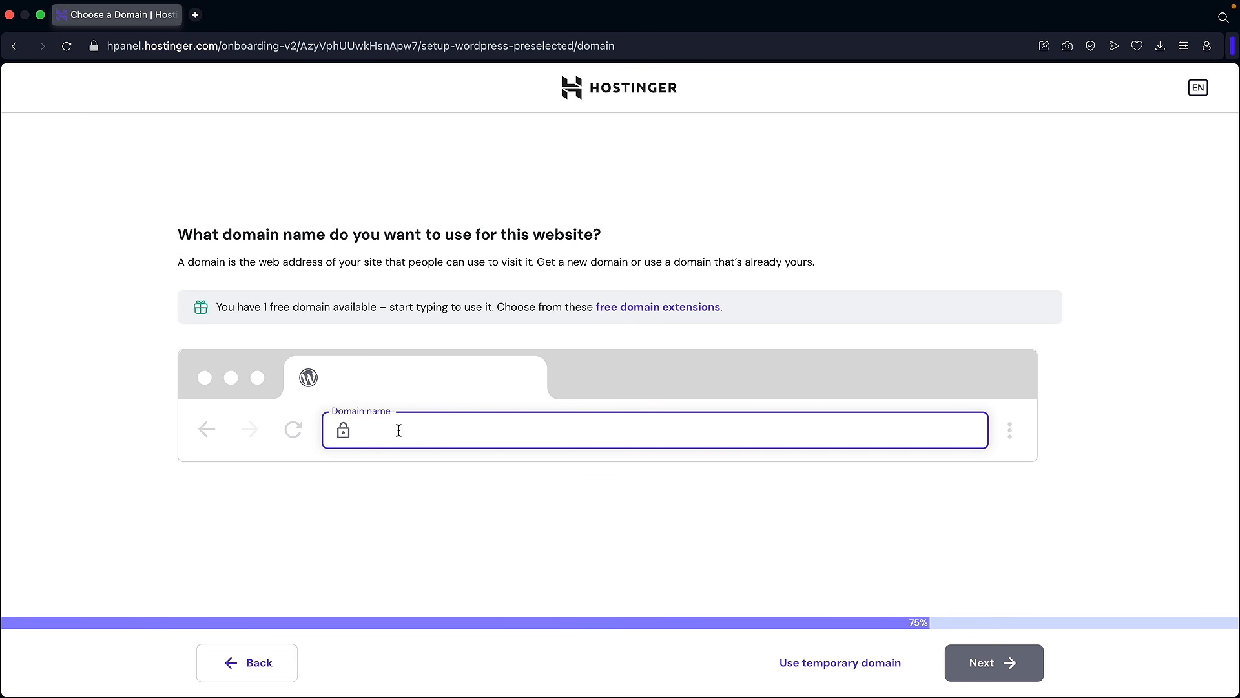
pyautogui.write('darrelstutorial.com')
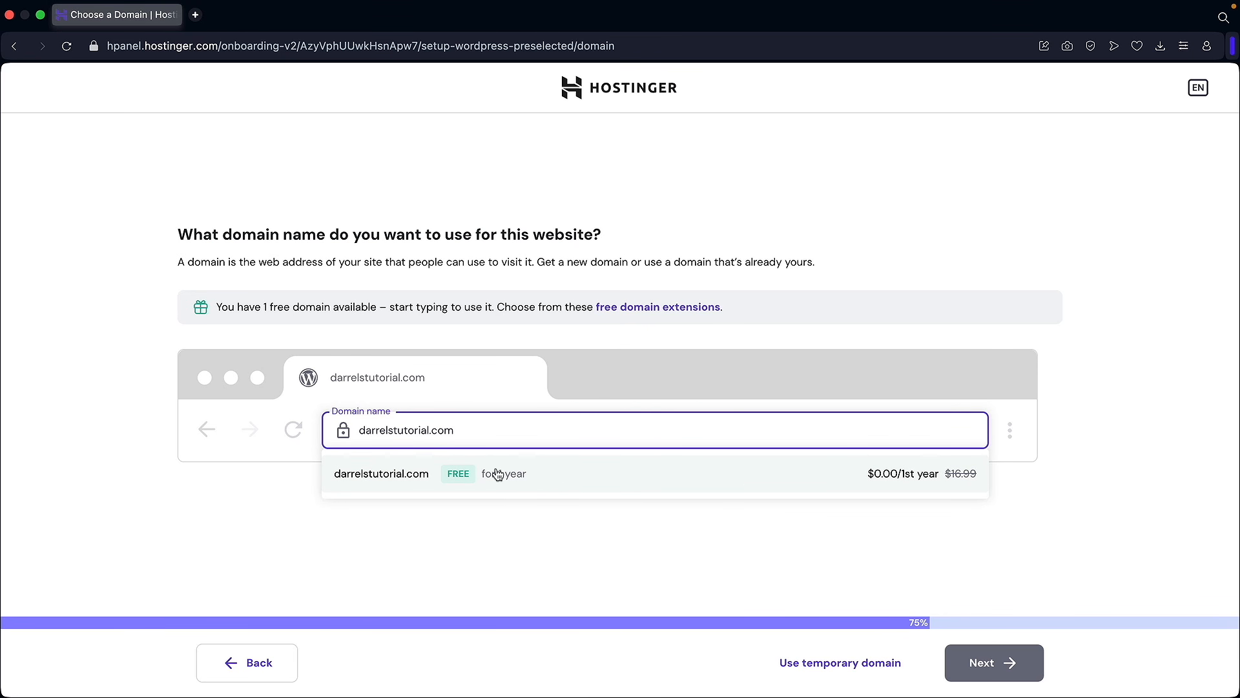
pyautogui.click(411, 479)
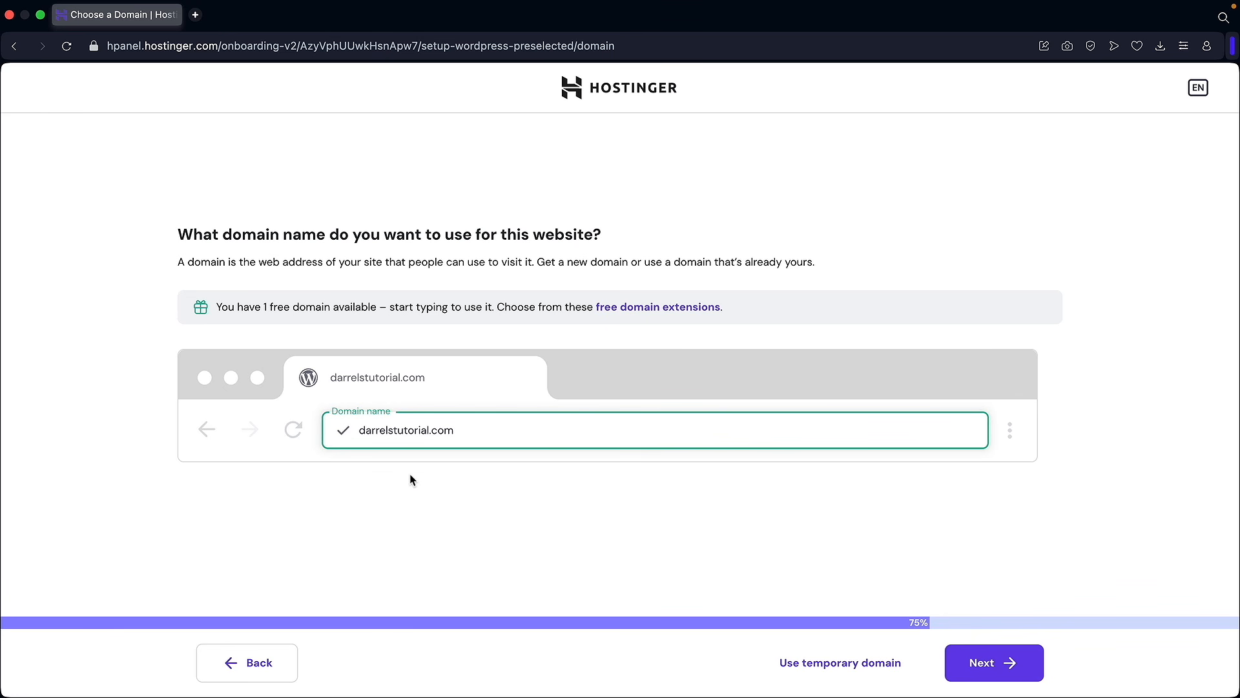
pyautogui.click(990, 670)
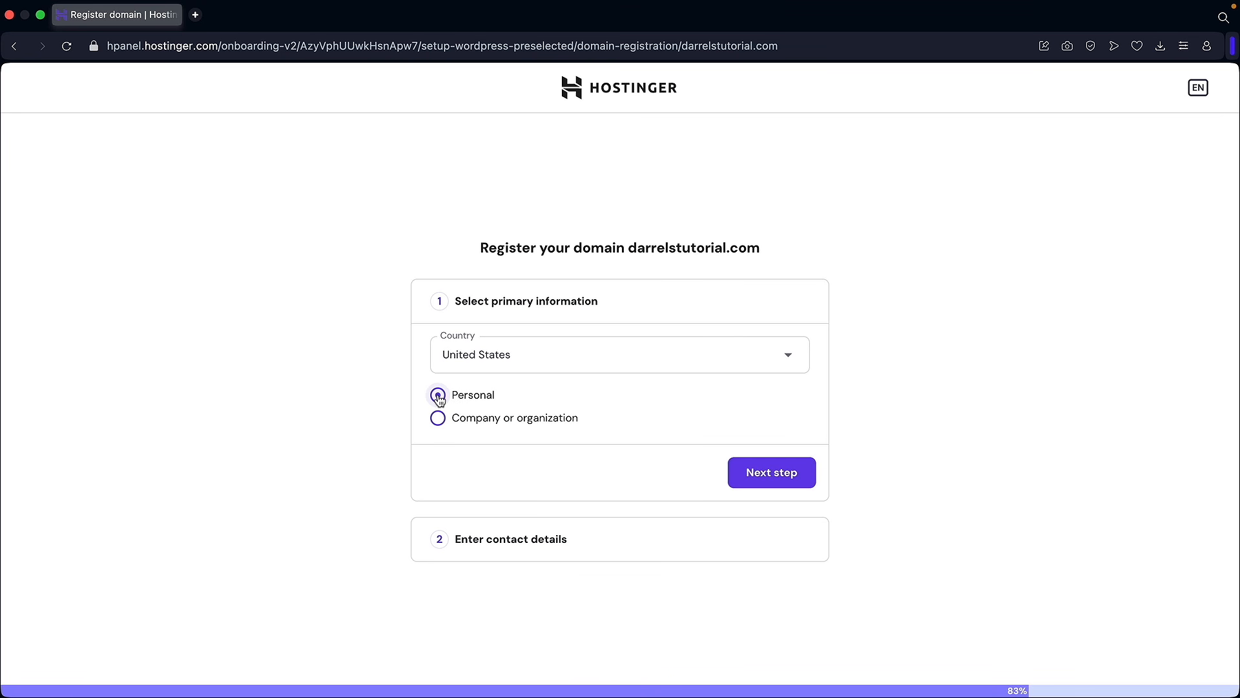
# Step: Register the domain to a personal owner in the United States and reach the contact-details form
pyautogui.click(612, 362)
pyautogui.click(651, 361)
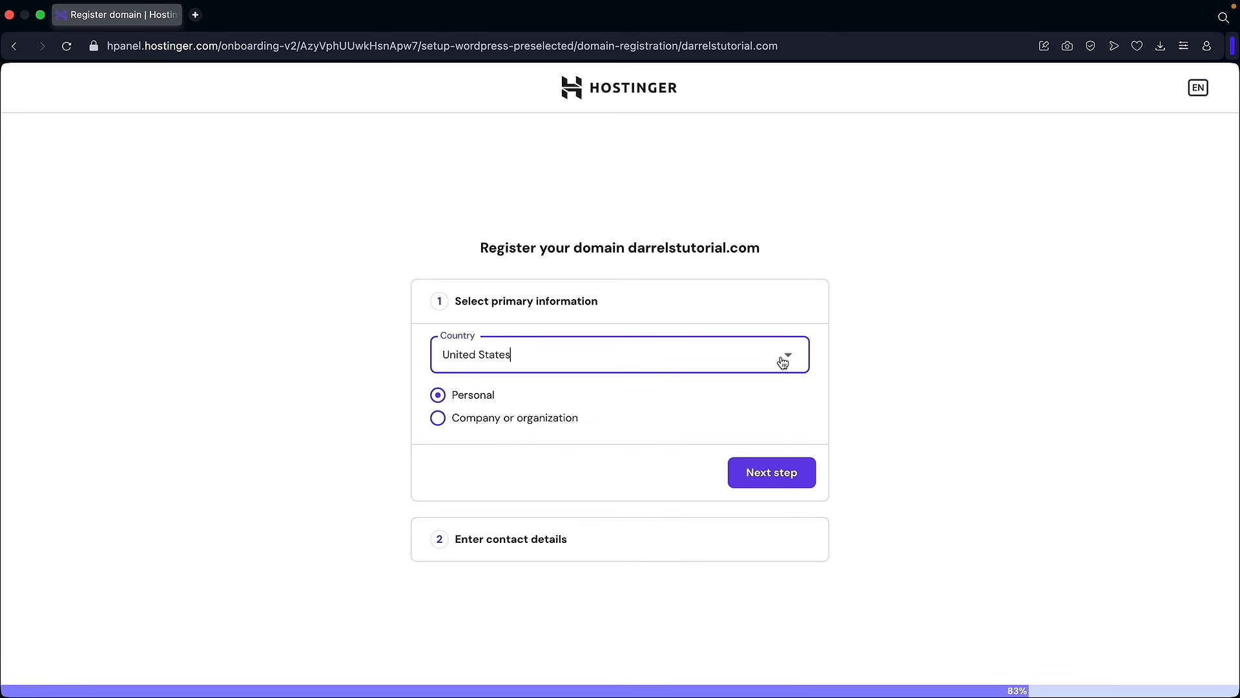
pyautogui.click(783, 477)
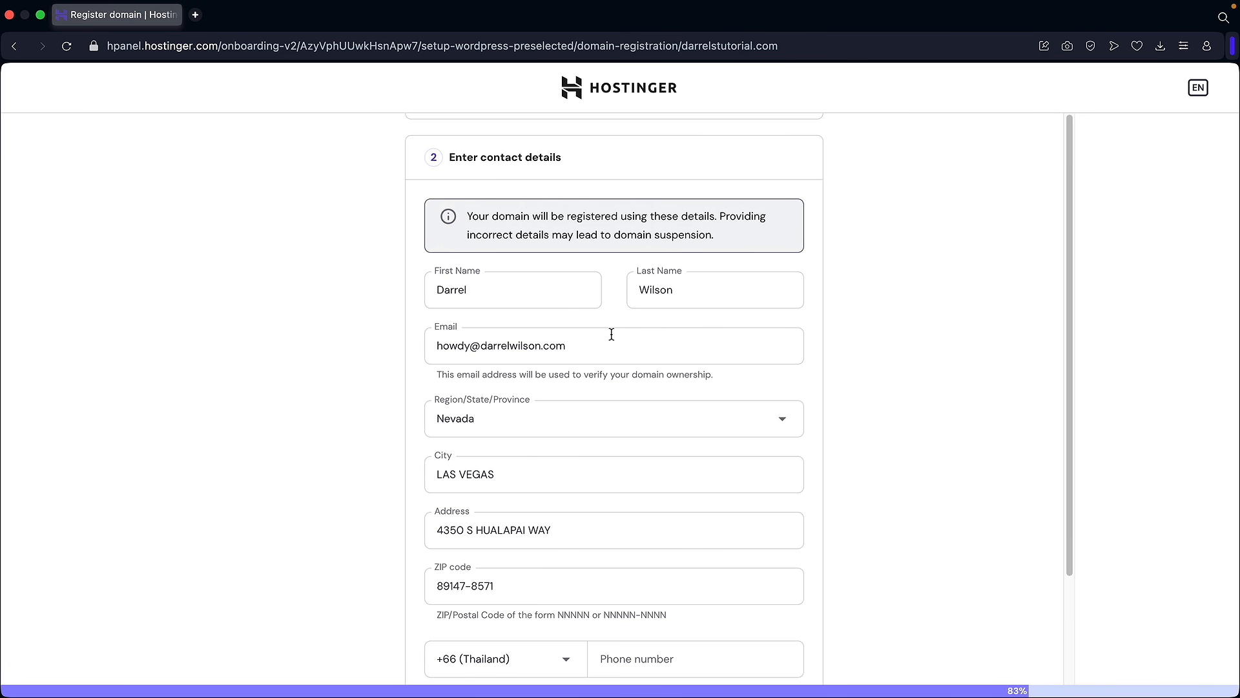
pyautogui.scroll(-3, 612, 335)
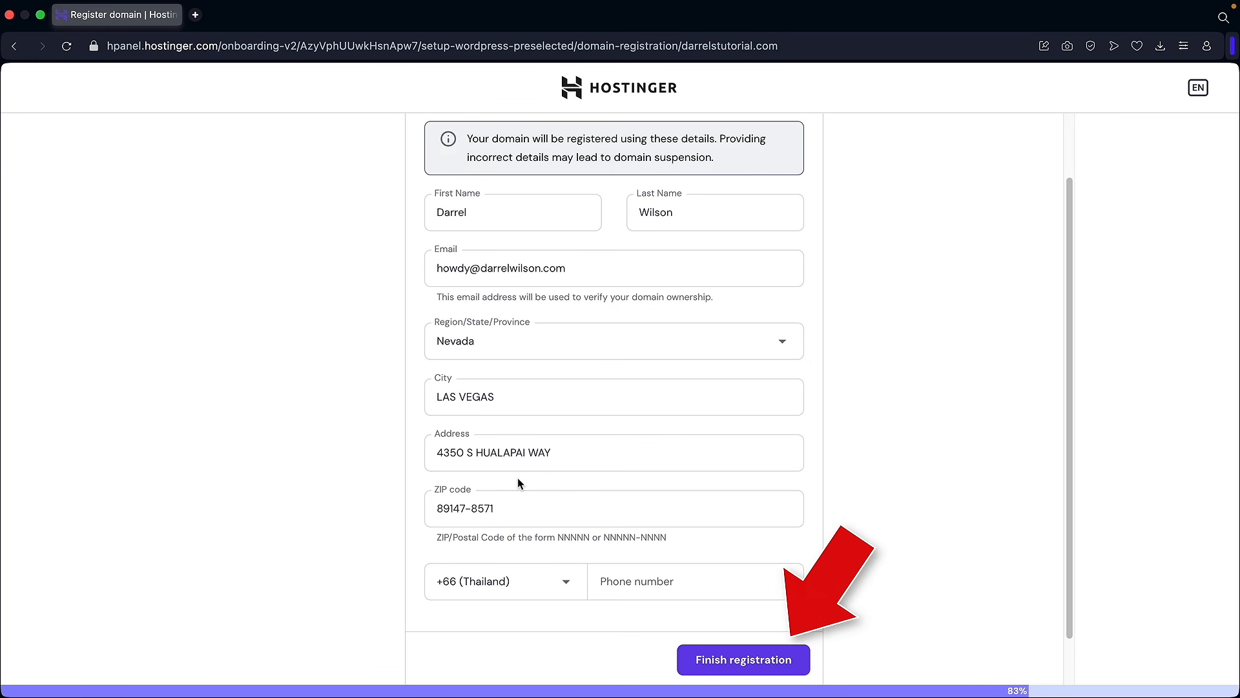
# Step: Finish the domain registration and install WordPress on a United States, Arizona server
pyautogui.click(737, 661)
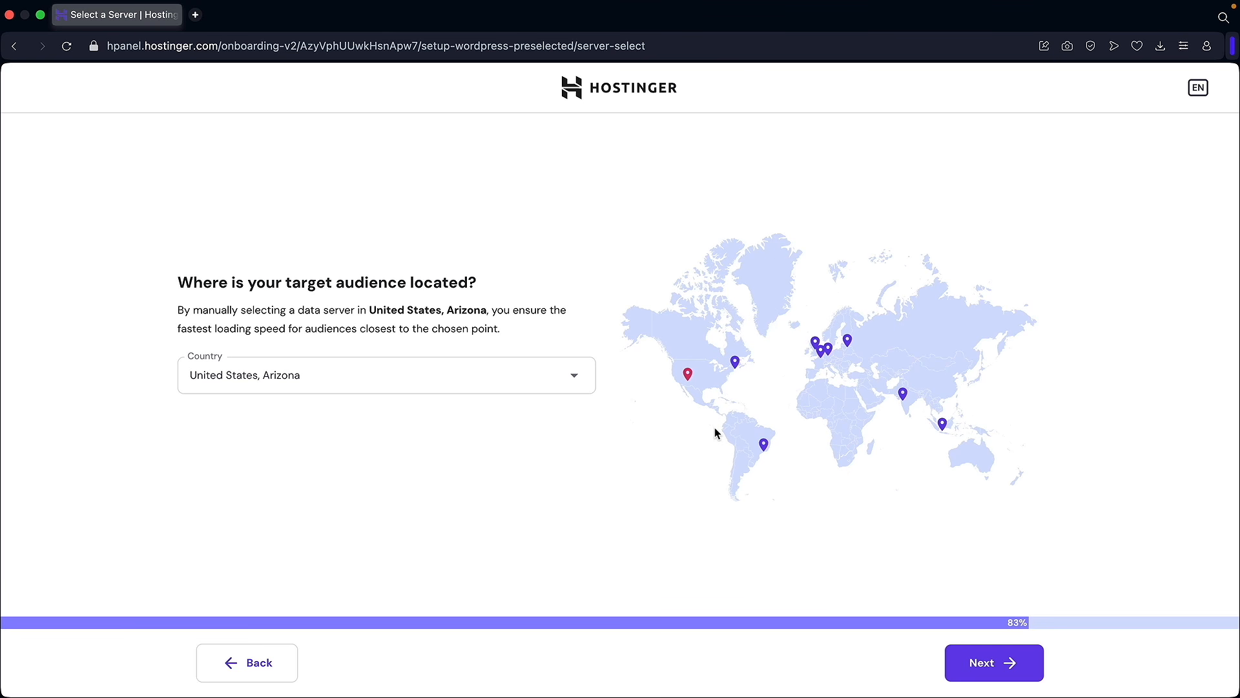
pyautogui.click(575, 384)
pyautogui.scroll(-3, 507, 445)
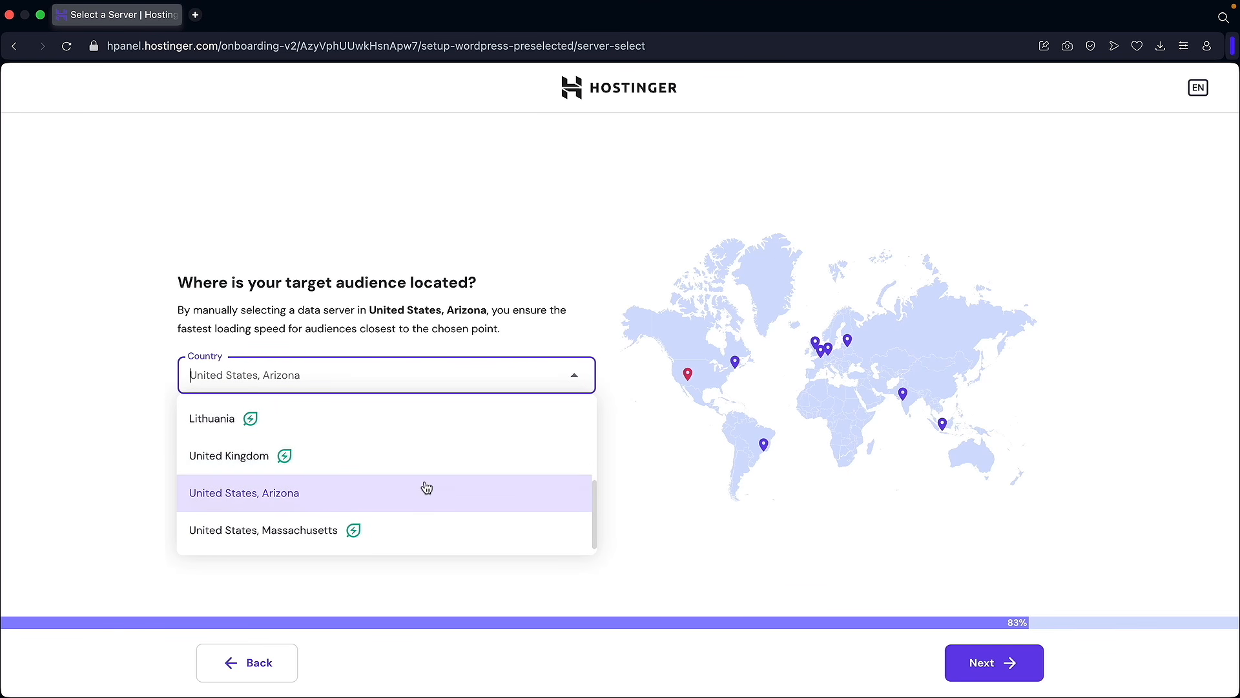
pyautogui.click(292, 499)
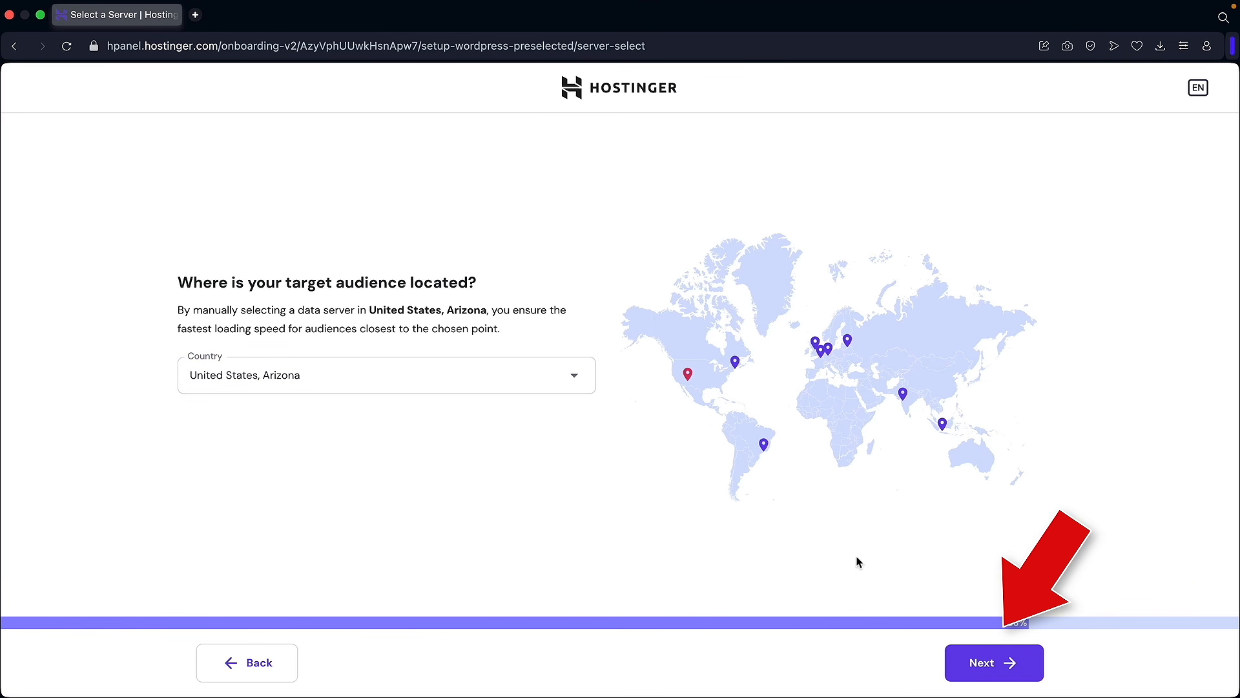
pyautogui.click(1007, 677)
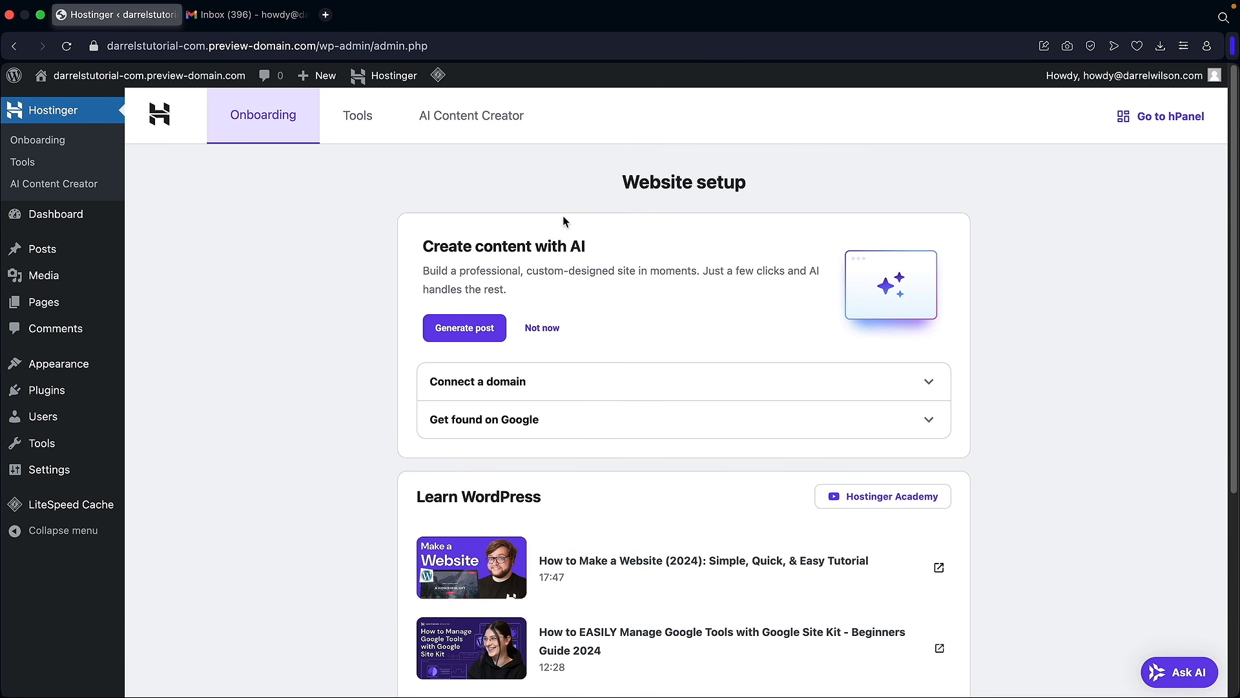
# Step: Look over the Website setup page, then switch to the Gmail inbox tab
pyautogui.scroll(-3, 551, 357)
pyautogui.scroll(3, 473, 411)
pyautogui.click(264, 16)
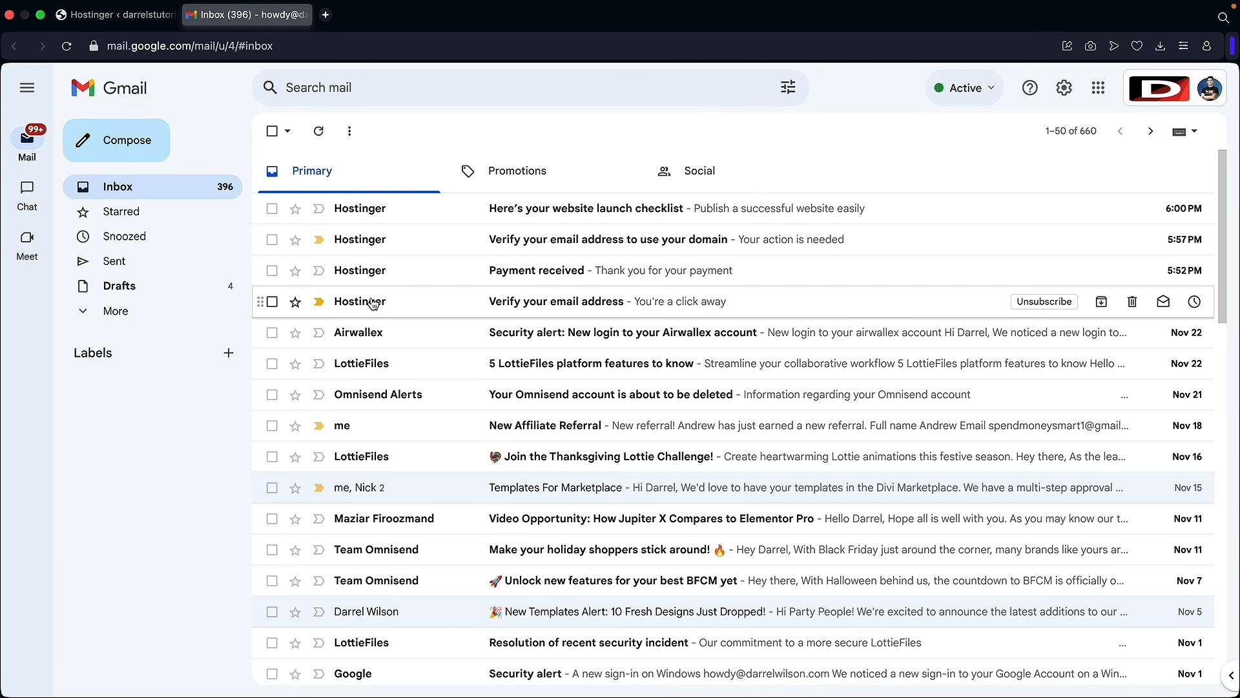
# Step: Verify the Hostinger account email from the Verify your email address message
pyautogui.click(545, 304)
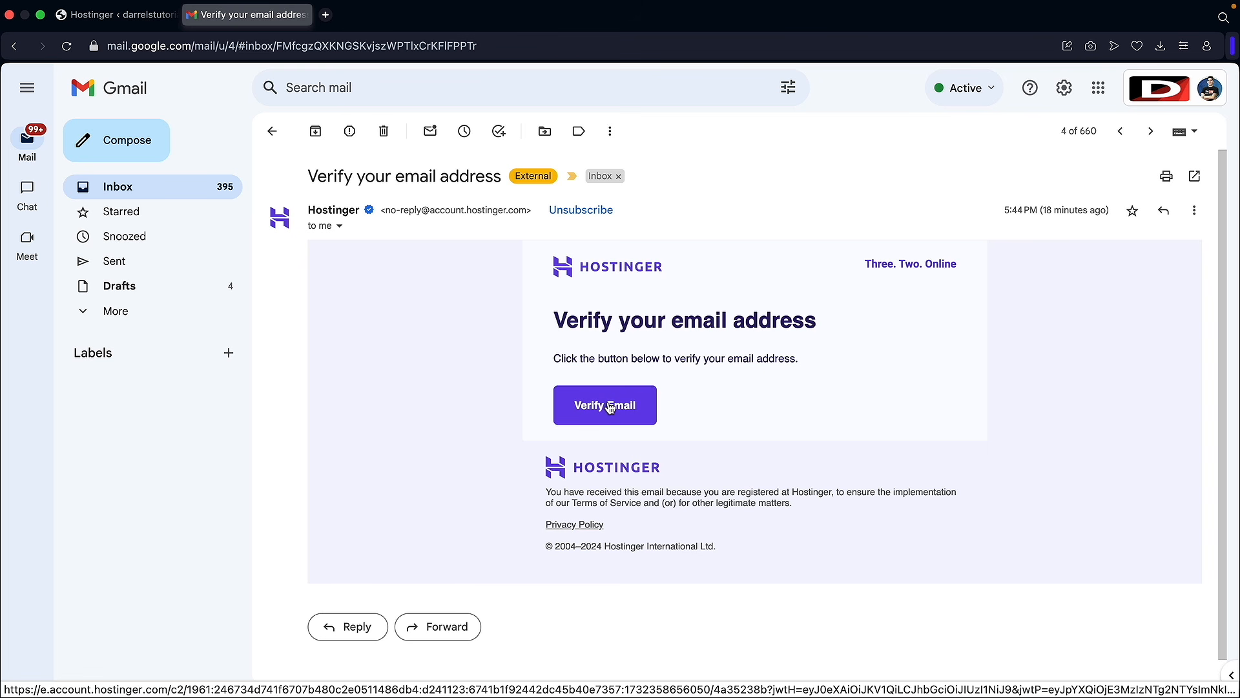
pyautogui.click(613, 412)
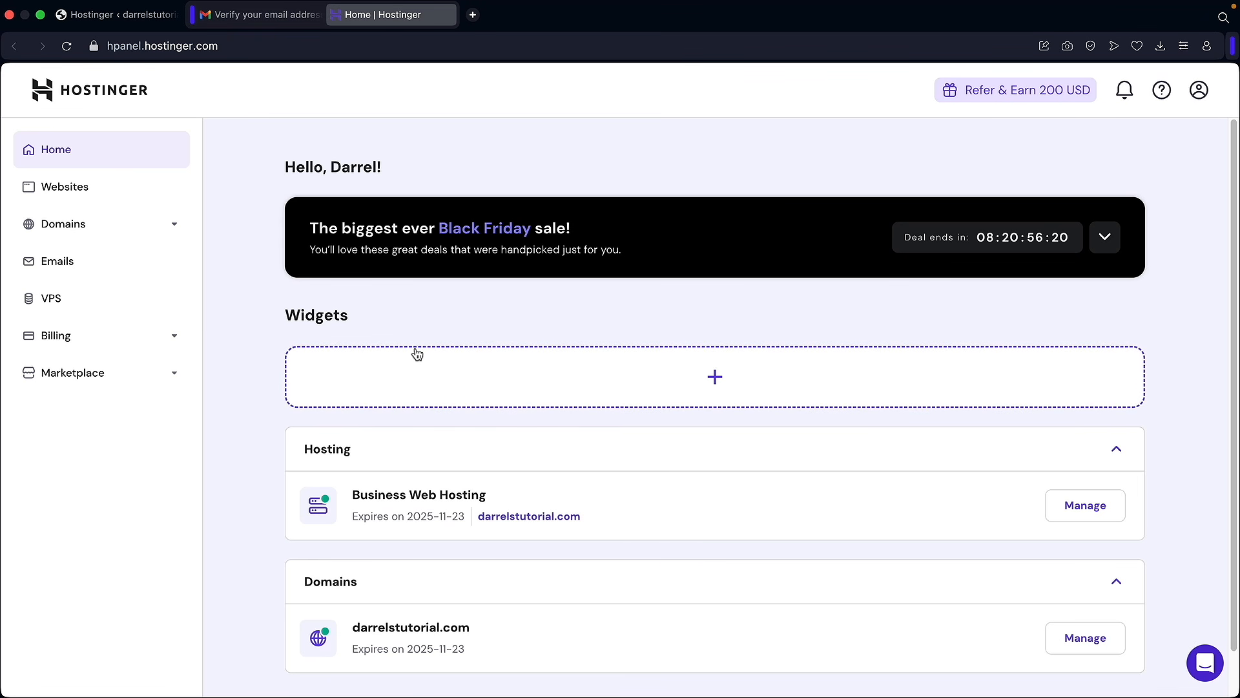
pyautogui.scroll(-1, 415, 352)
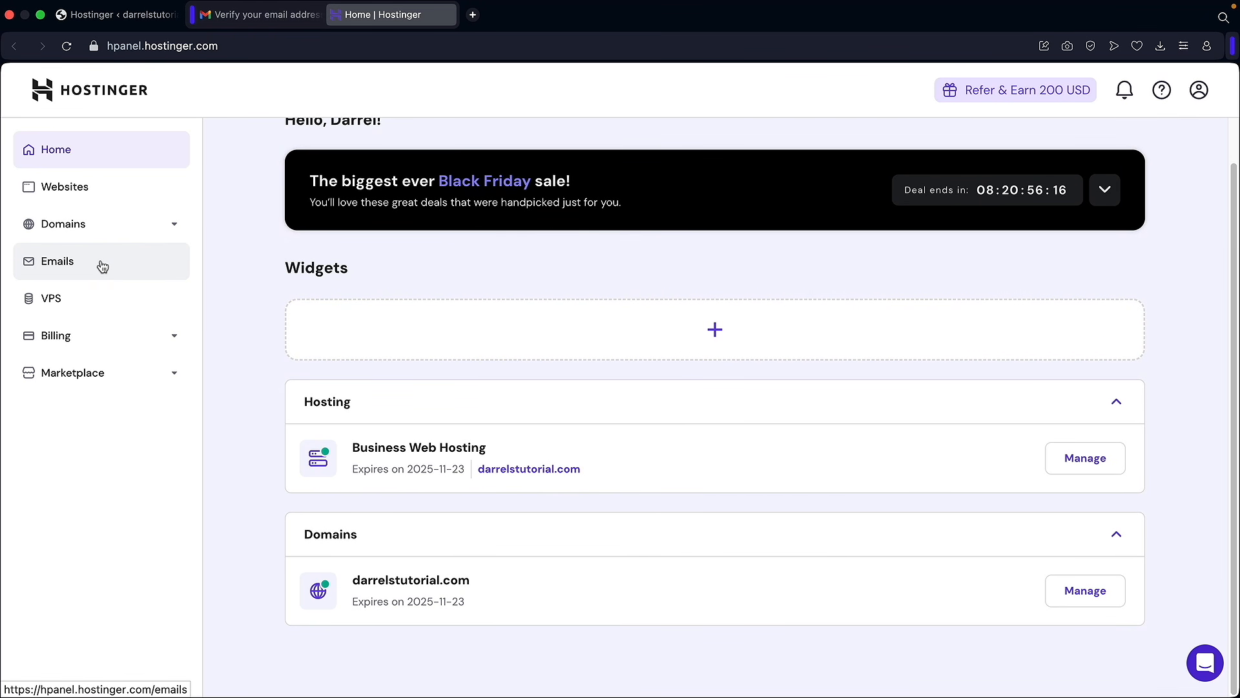
pyautogui.scroll(1, 401, 374)
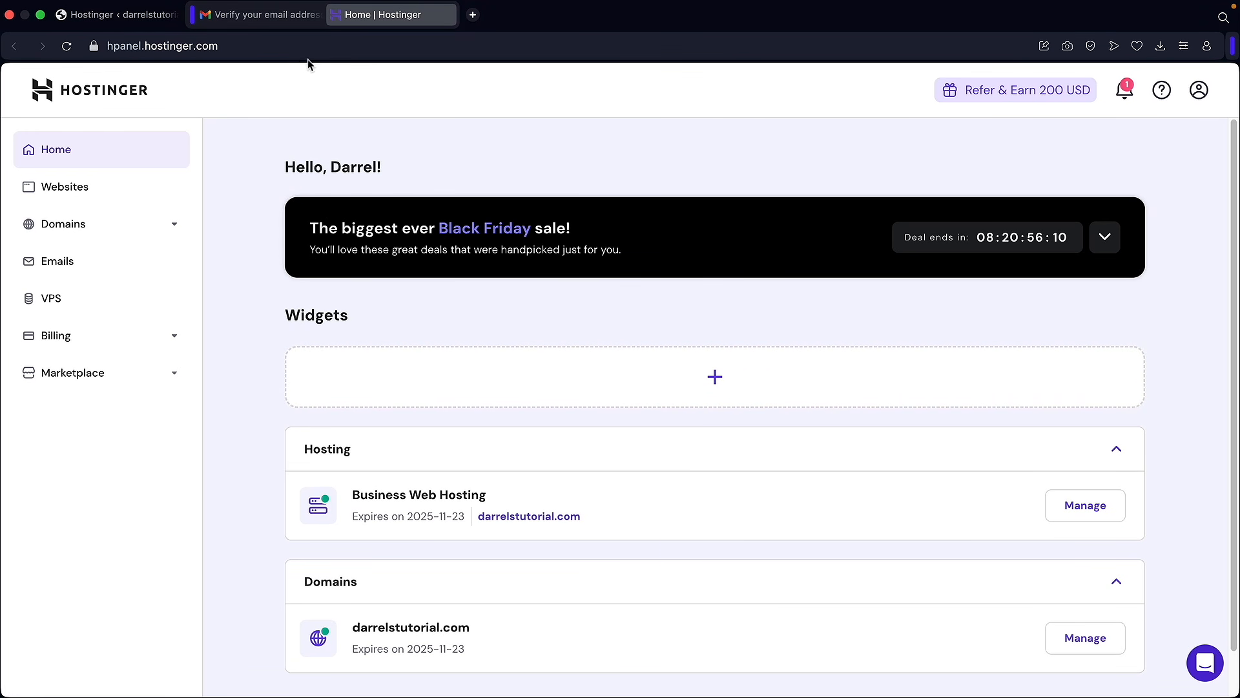
pyautogui.click(280, 22)
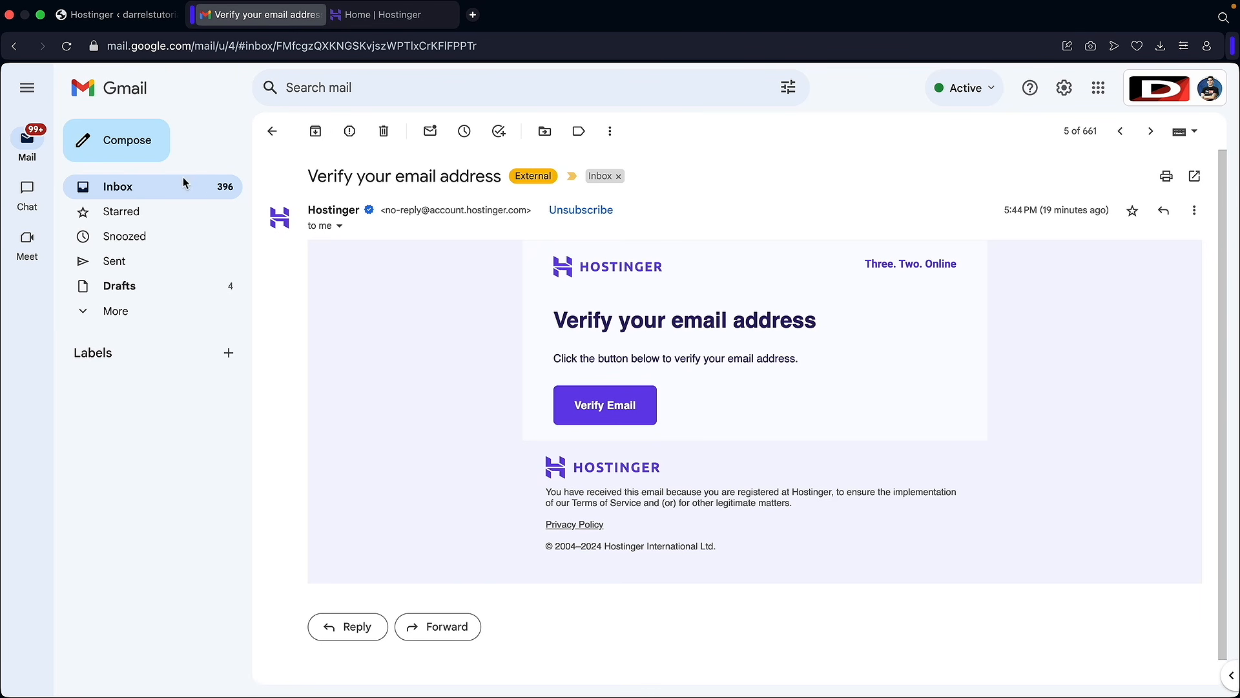
# Step: Verify the domain contact email from the domain verification message
pyautogui.click(132, 193)
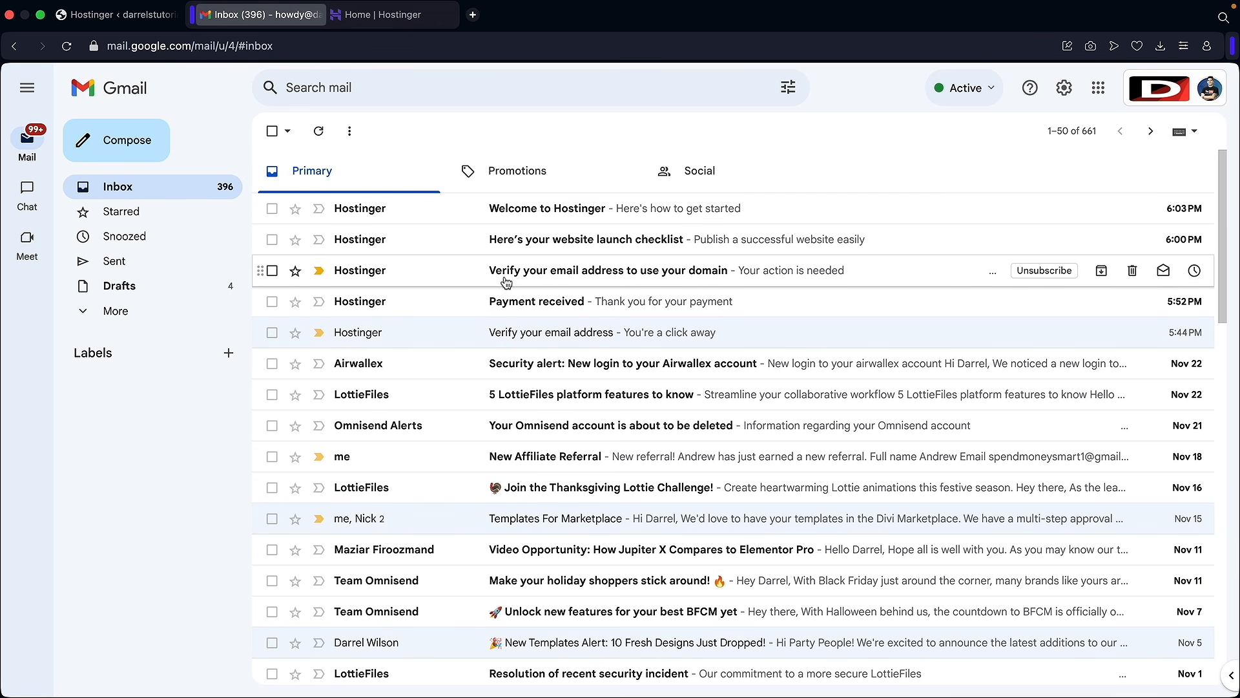
pyautogui.click(659, 277)
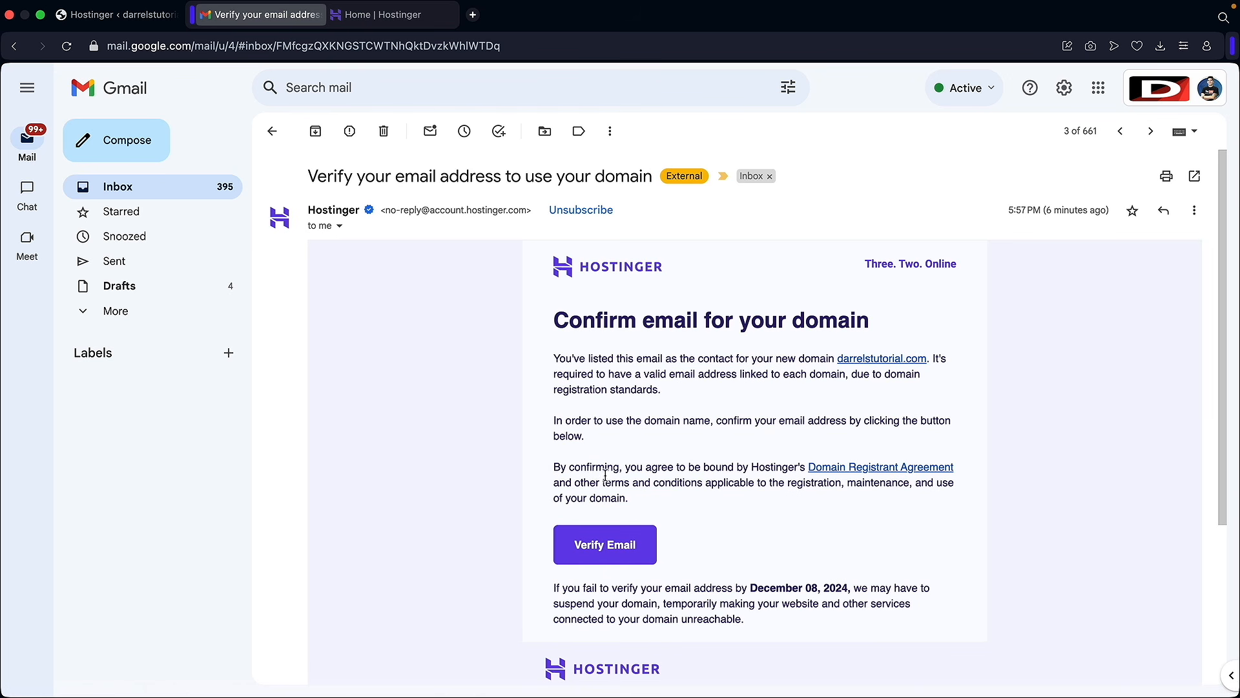
pyautogui.click(606, 549)
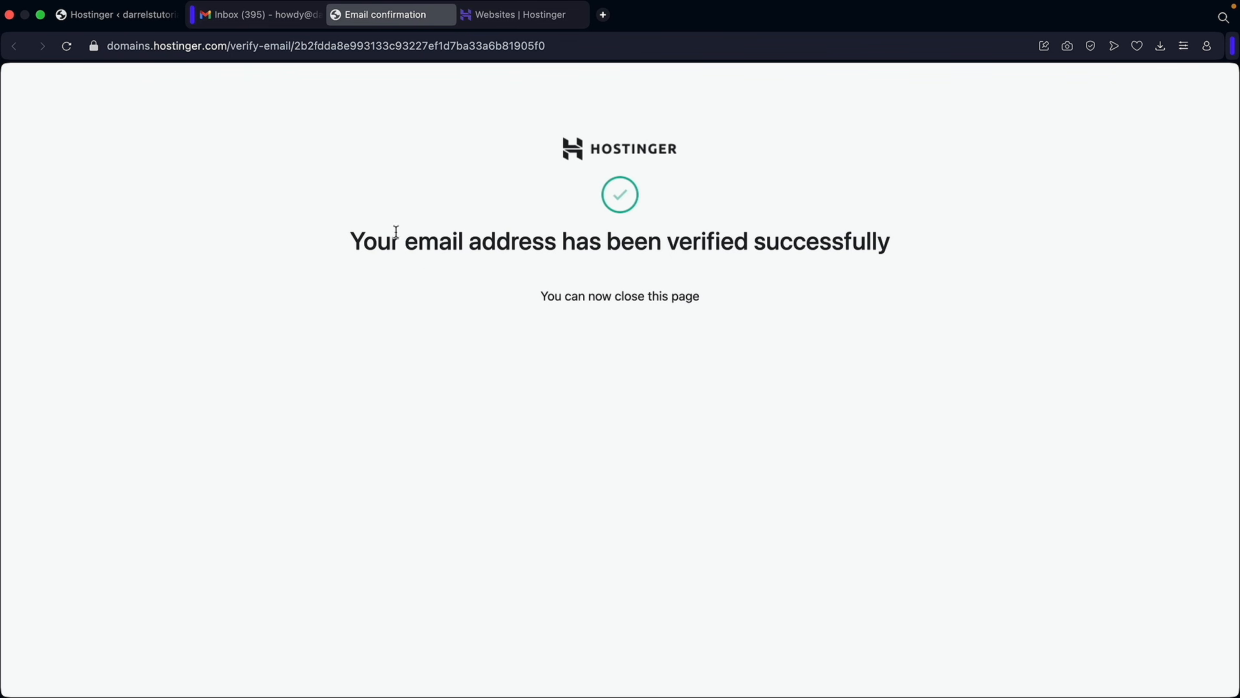
pyautogui.moveTo(349, 242)
pyautogui.mouseDown()
pyautogui.moveTo(908, 254)
pyautogui.moveTo(350, 242)
pyautogui.mouseUp()
# Step: In the first tab, load darrelstutorial.com to show its Blog page with the Hello world! post
pyautogui.click(144, 23)
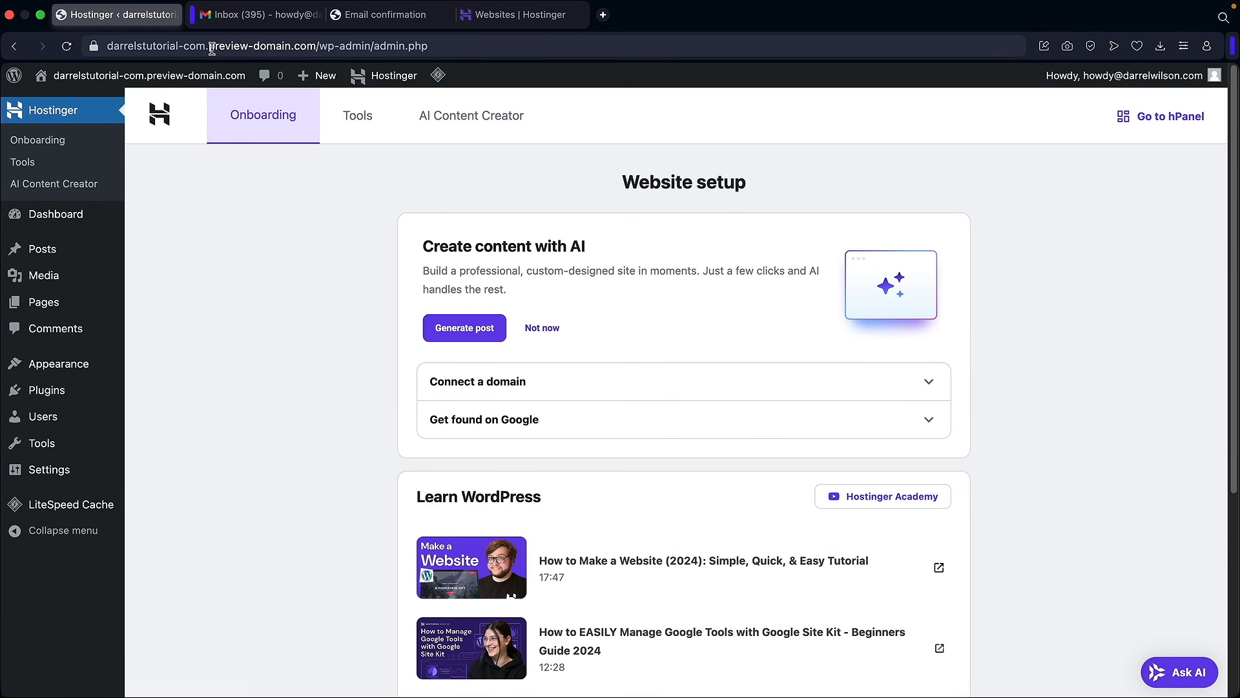
pyautogui.click(212, 47)
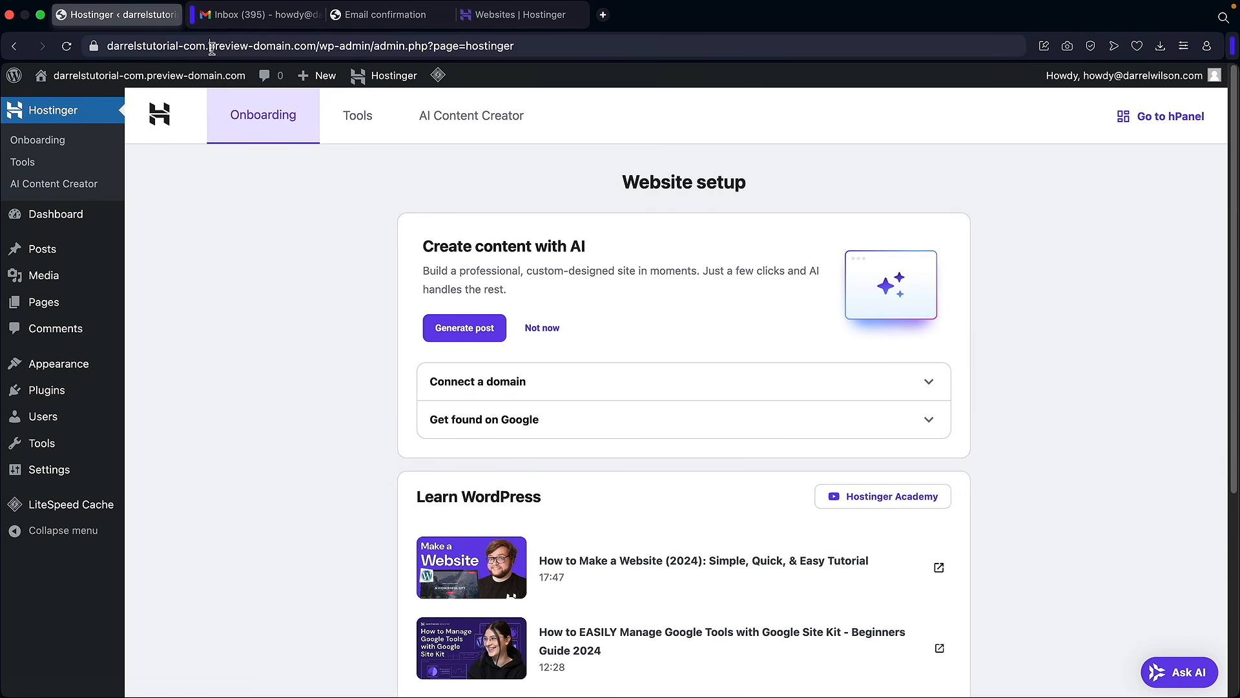
pyautogui.write('darrelstutorial.com')
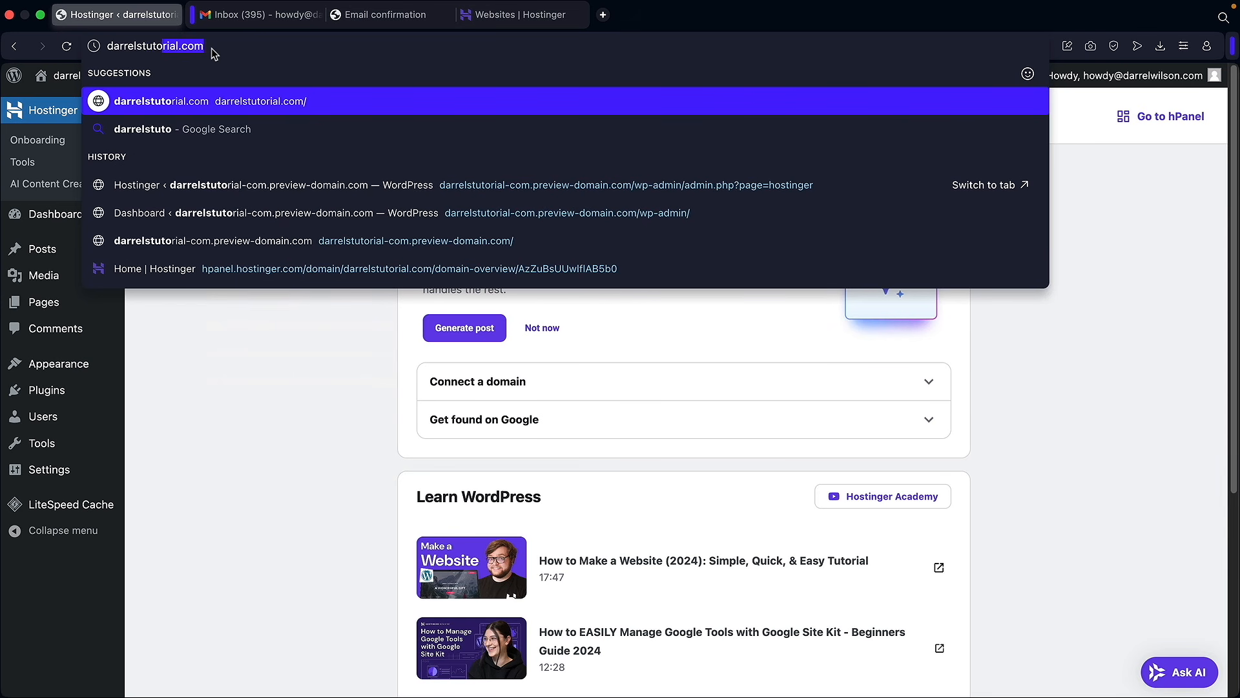
pyautogui.press('Return')
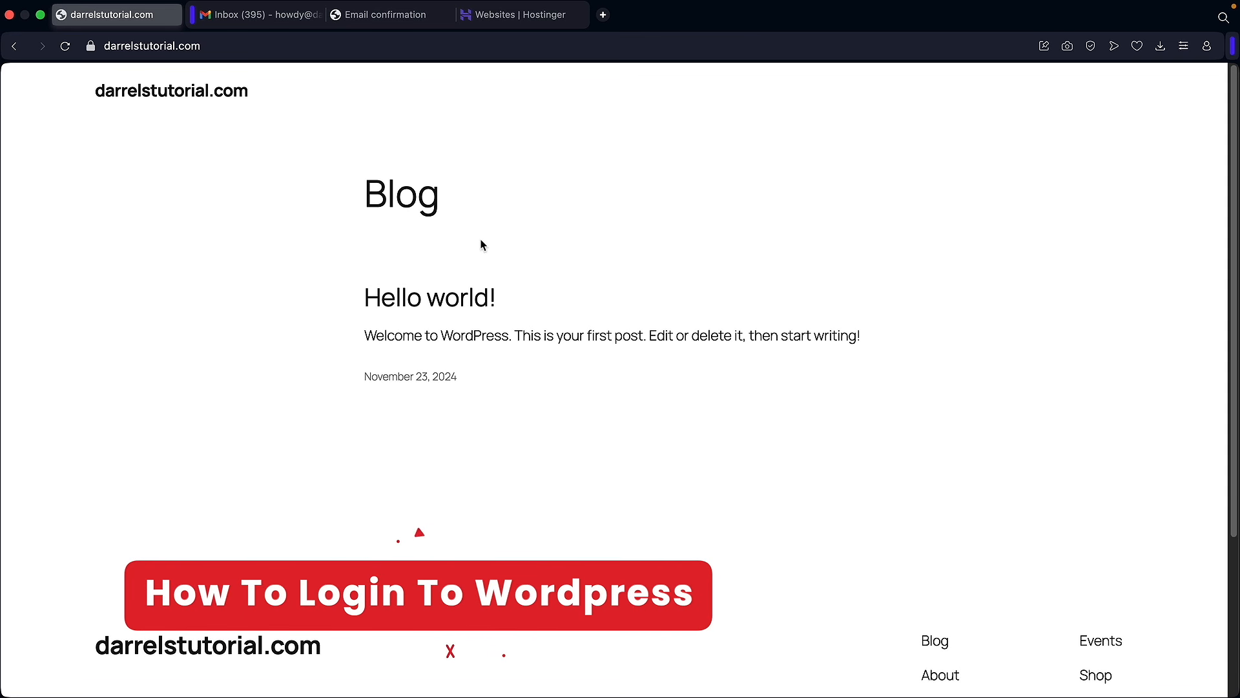
# Step: Open the WordPress Admin for darrelstutorial.com from the Websites list in Hostinger hPanel
pyautogui.click(528, 19)
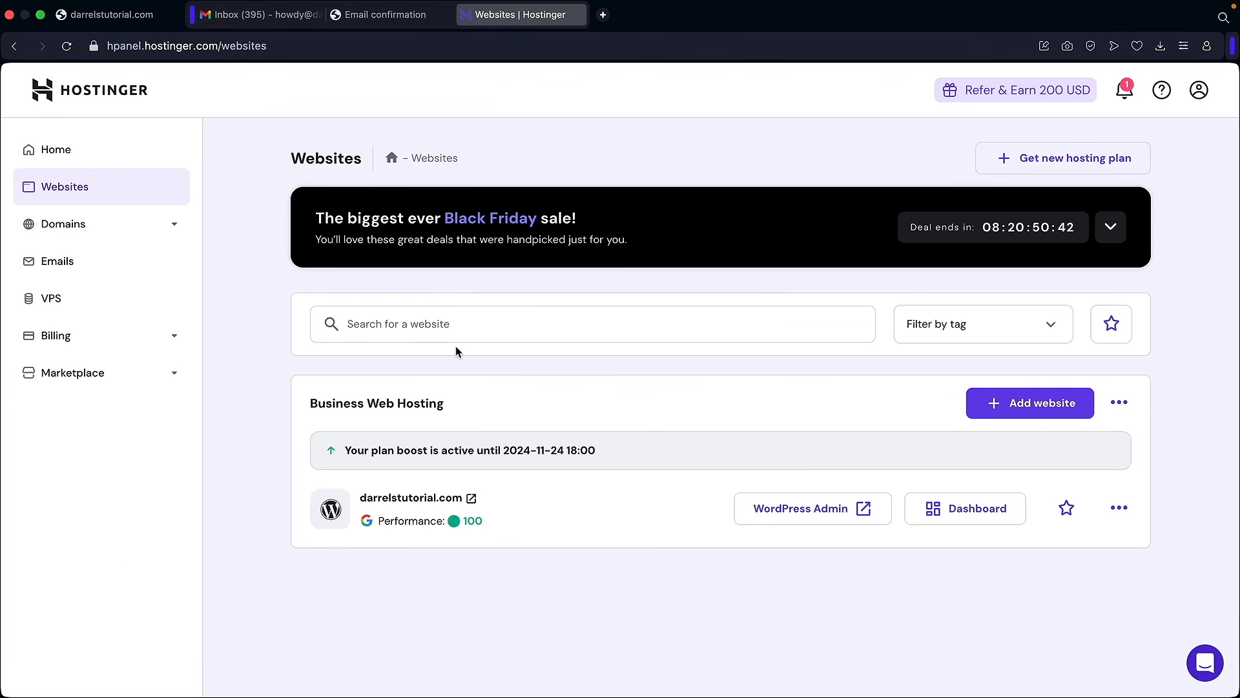
pyautogui.click(79, 155)
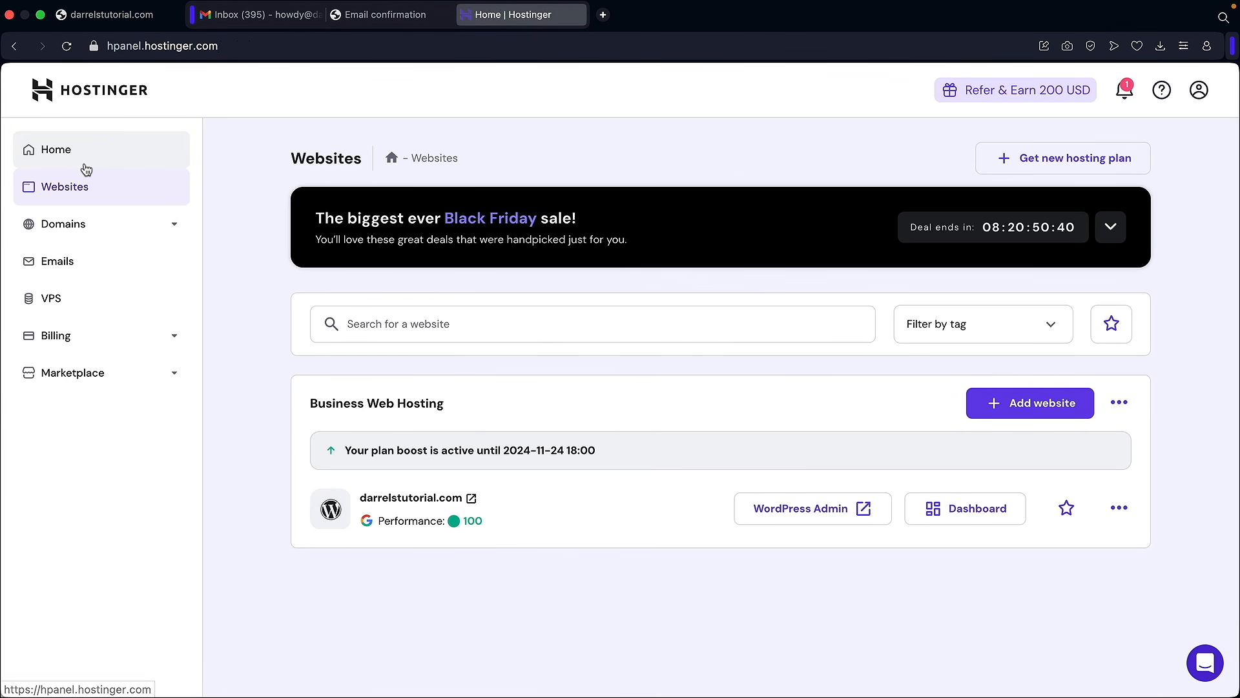
pyautogui.click(83, 189)
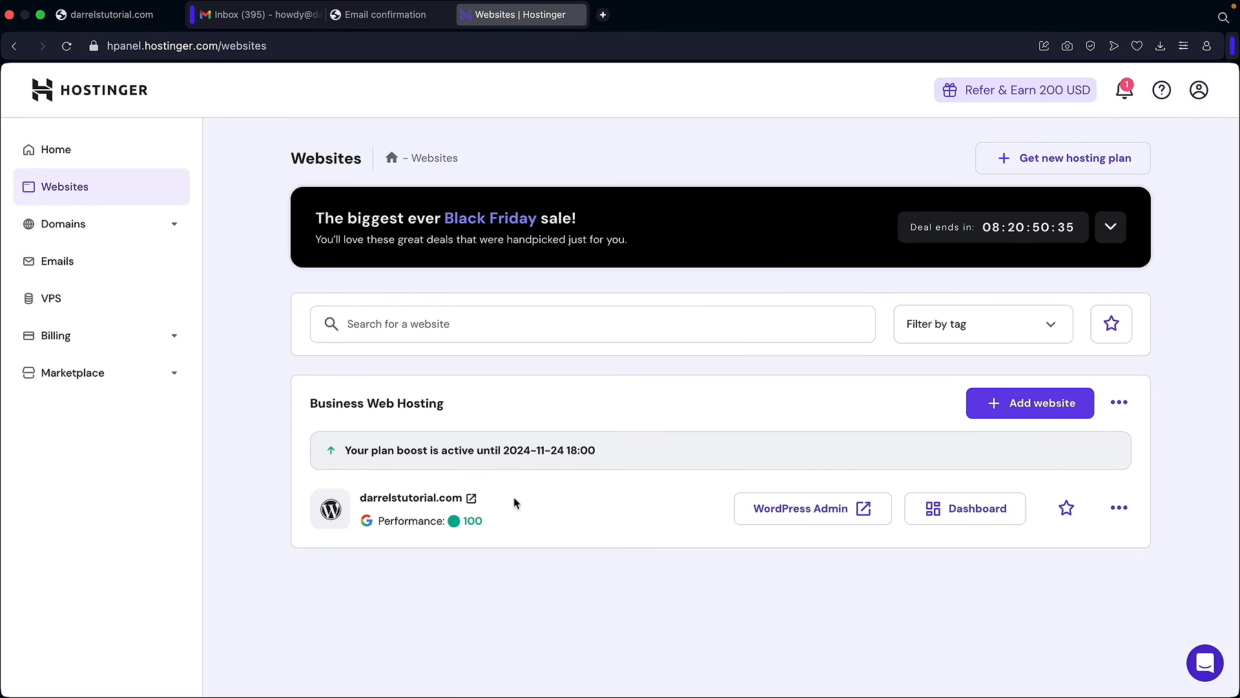
pyautogui.click(798, 518)
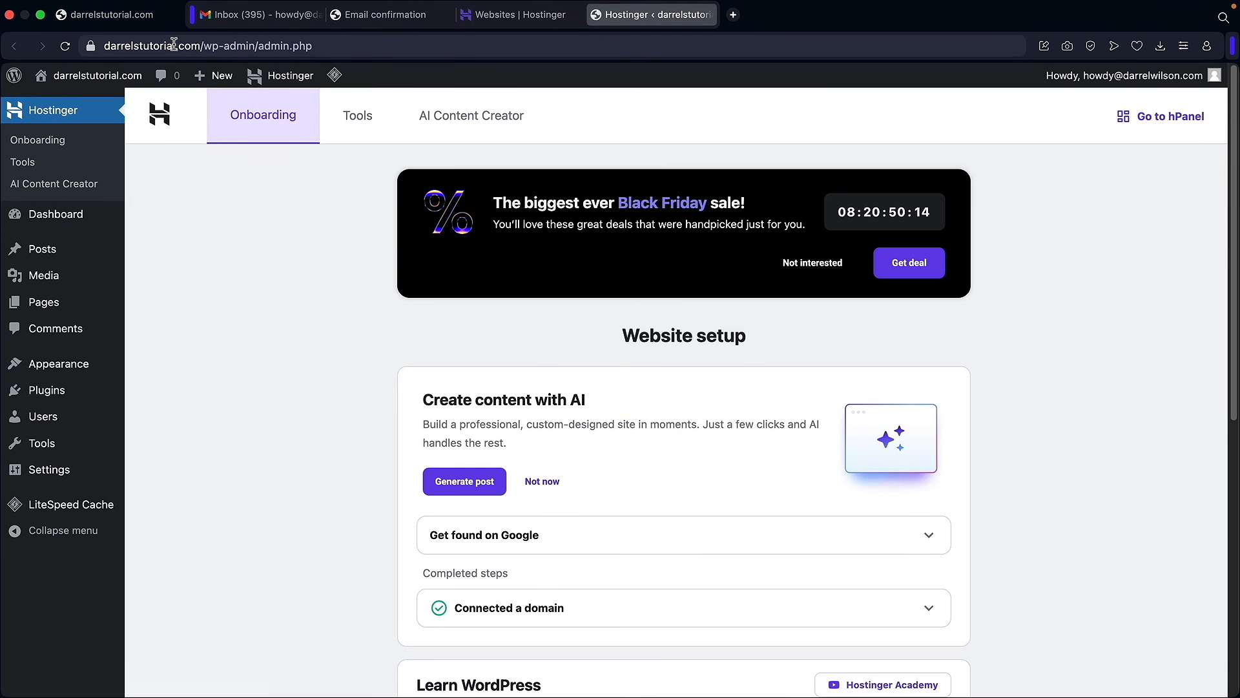
# Step: Visit the live front end of darrelstutorial.com
pyautogui.moveTo(97, 76)
pyautogui.click(86, 104)
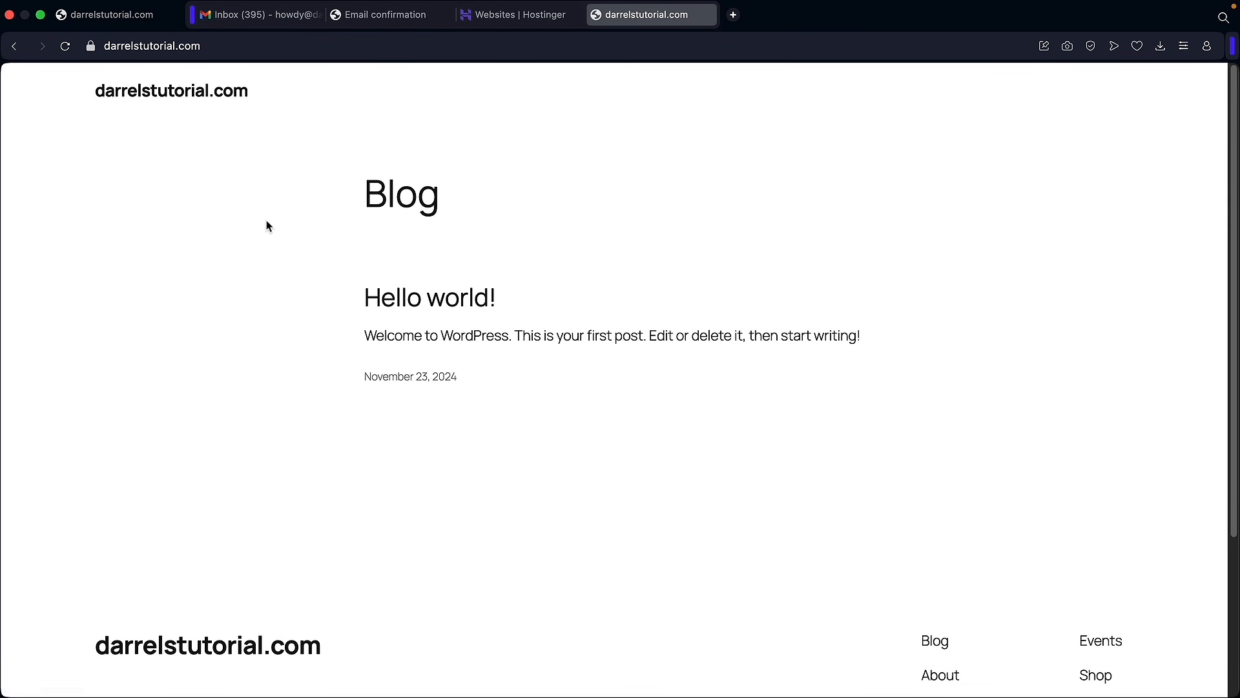
pyautogui.scroll(-5, 491, 317)
pyautogui.scroll(5, 486, 319)
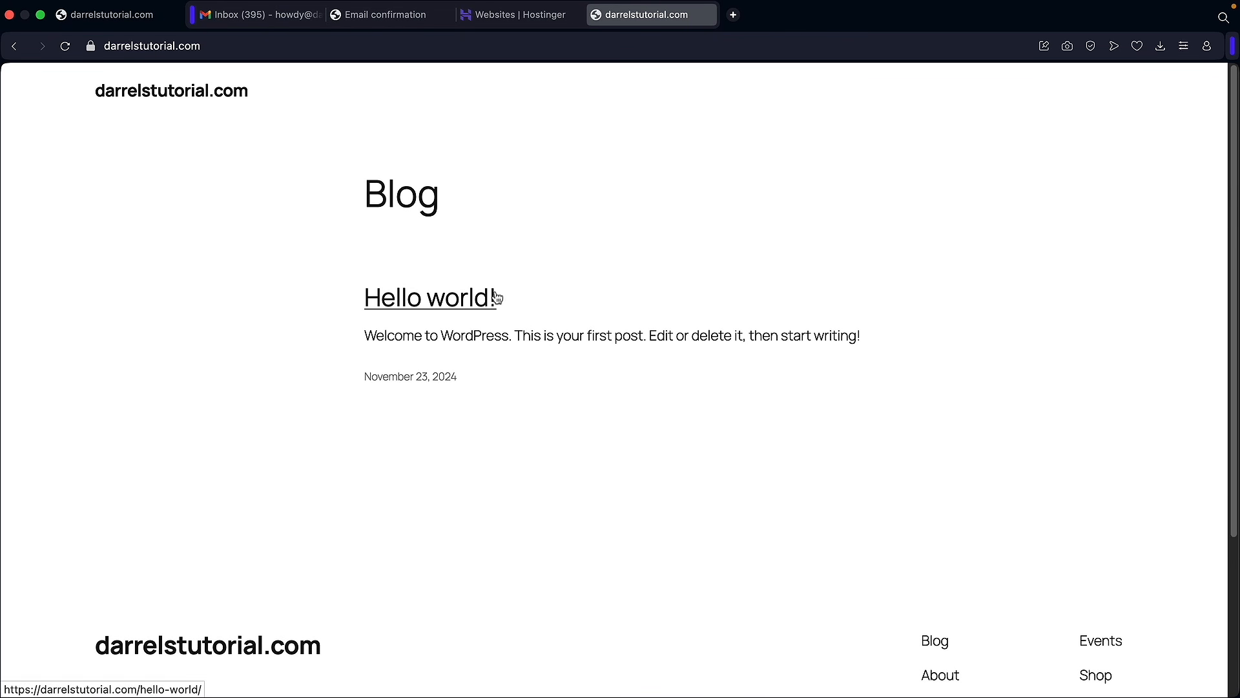
# Step: Log in at darrelstutorial.com/wp-admin with Remember Me ticked
pyautogui.click(131, 24)
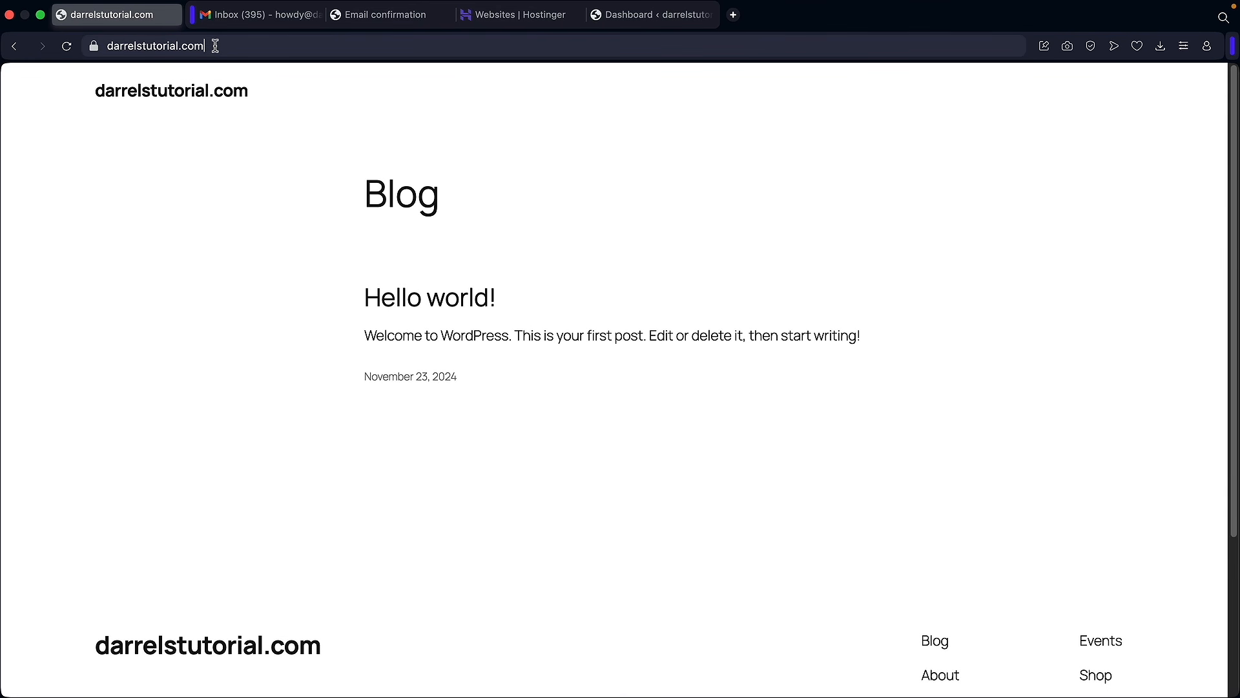
pyautogui.write('/wp-admin')
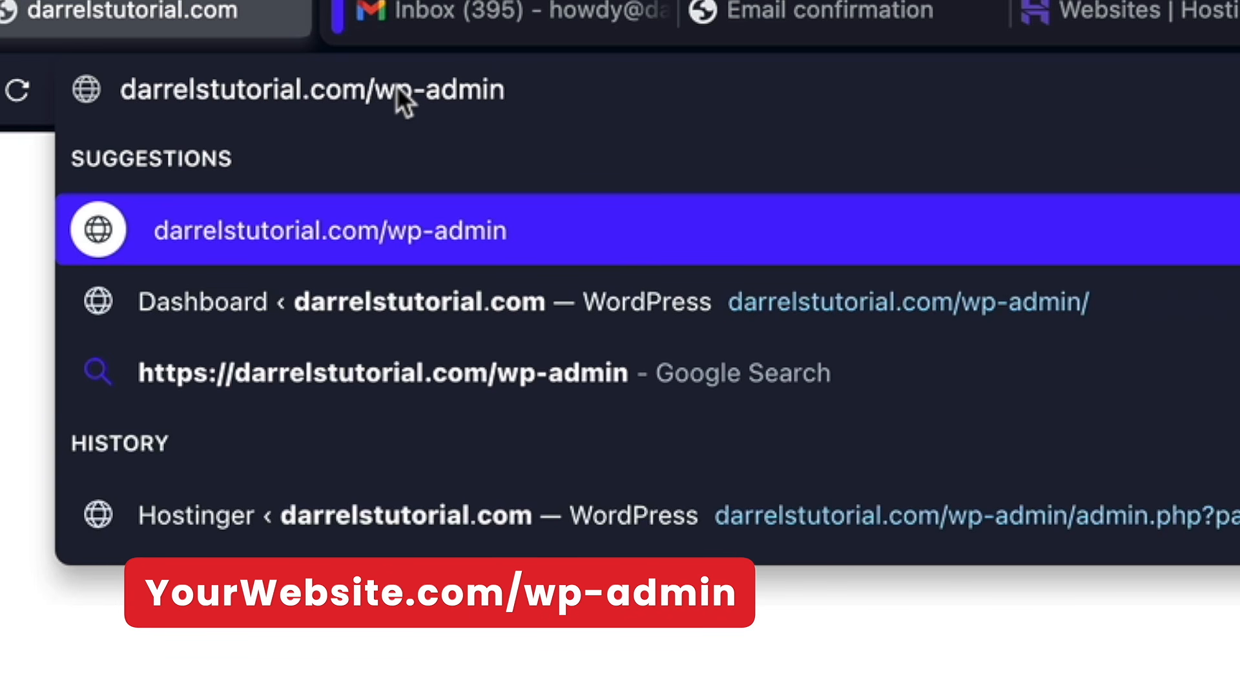
pyautogui.press('Return')
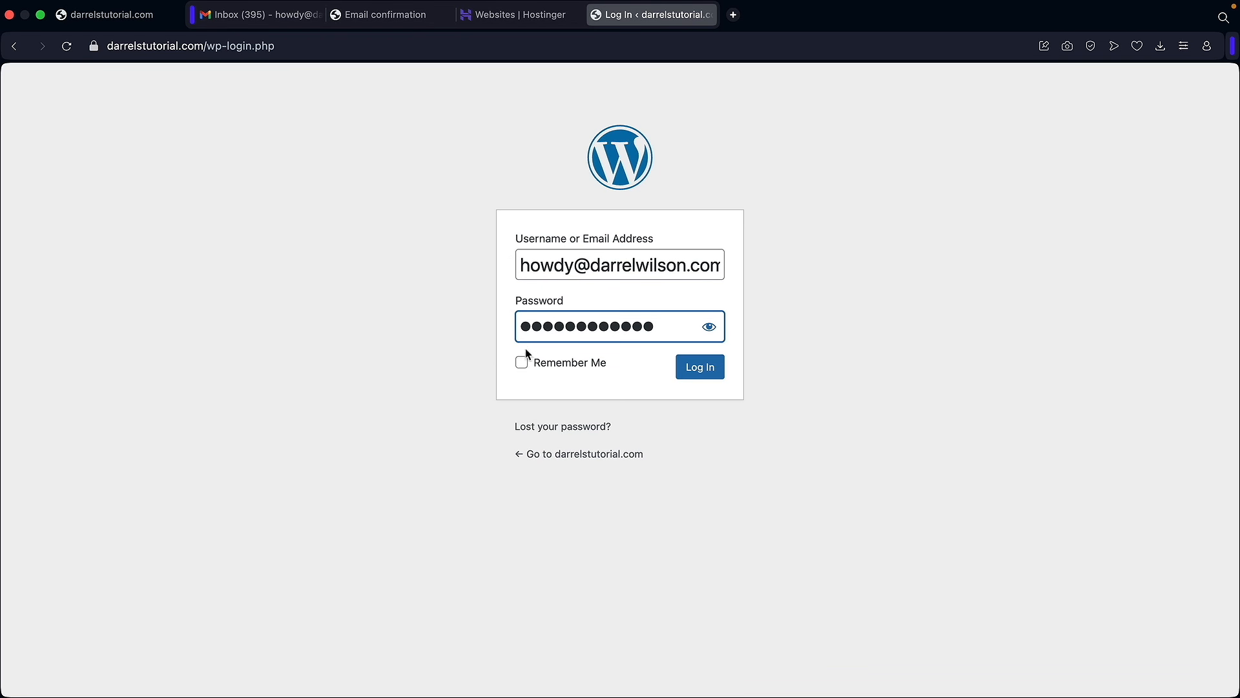
pyautogui.click(523, 365)
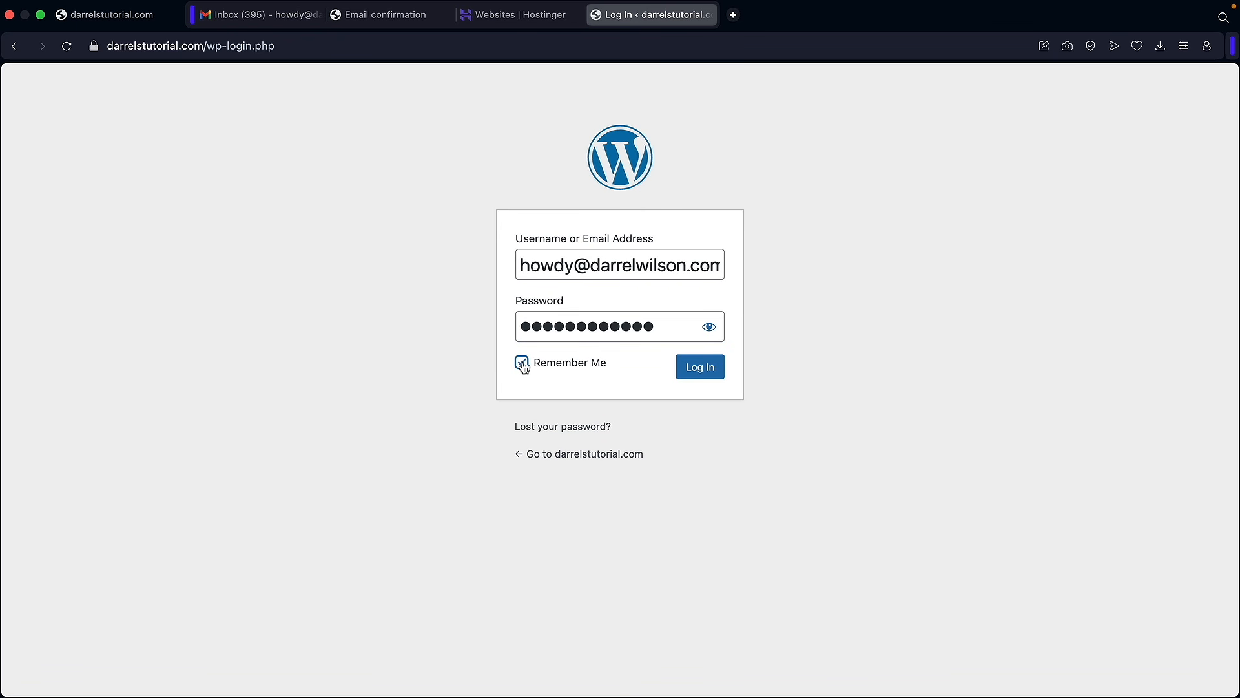
pyautogui.click(698, 380)
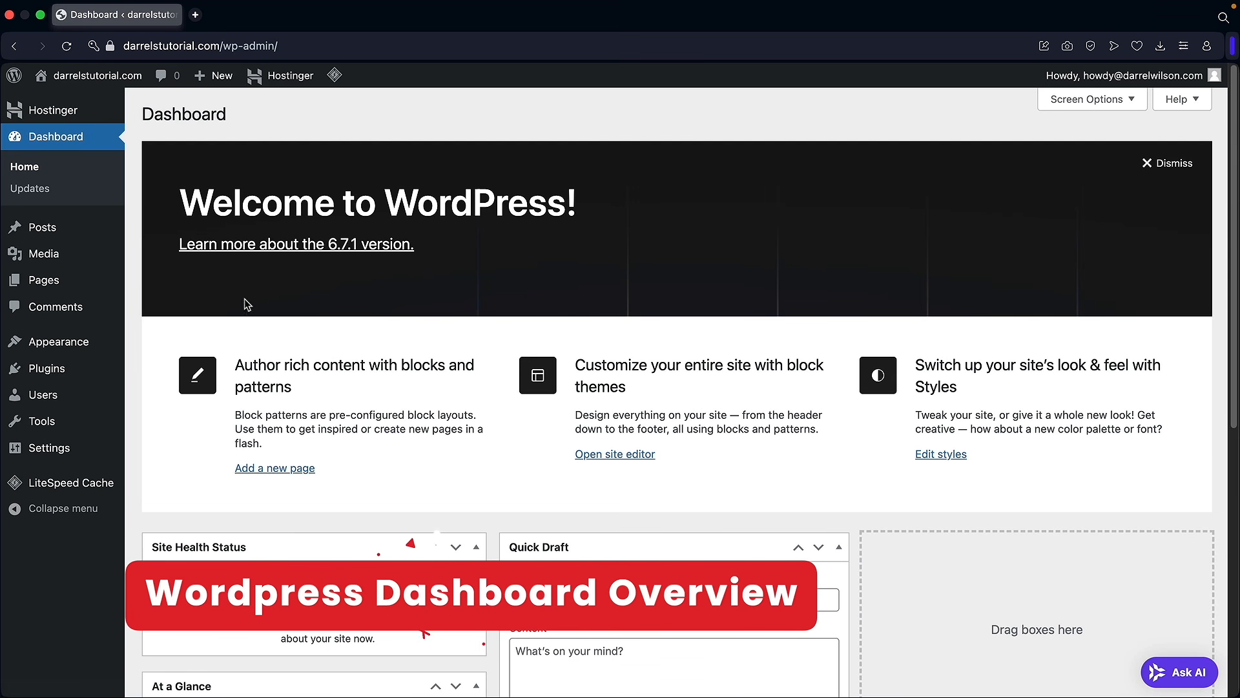
# Step: Move the draft Privacy Policy page to the trash from All Pages
pyautogui.moveTo(73, 283)
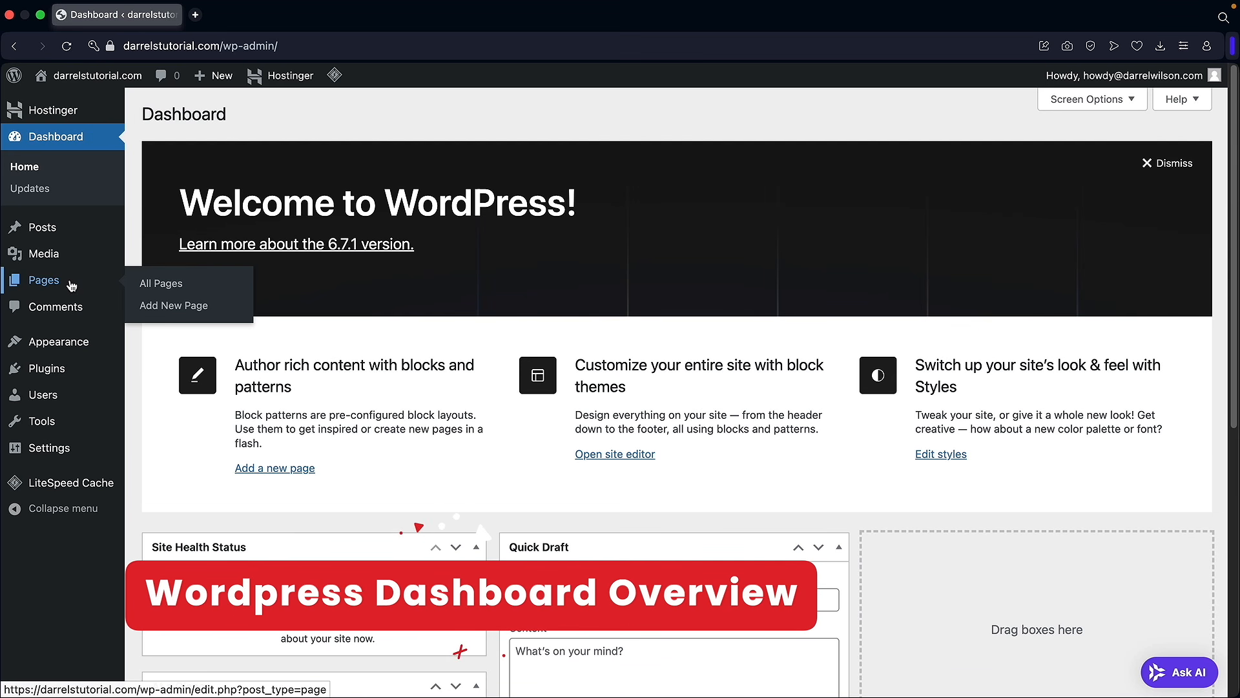
pyautogui.click(160, 284)
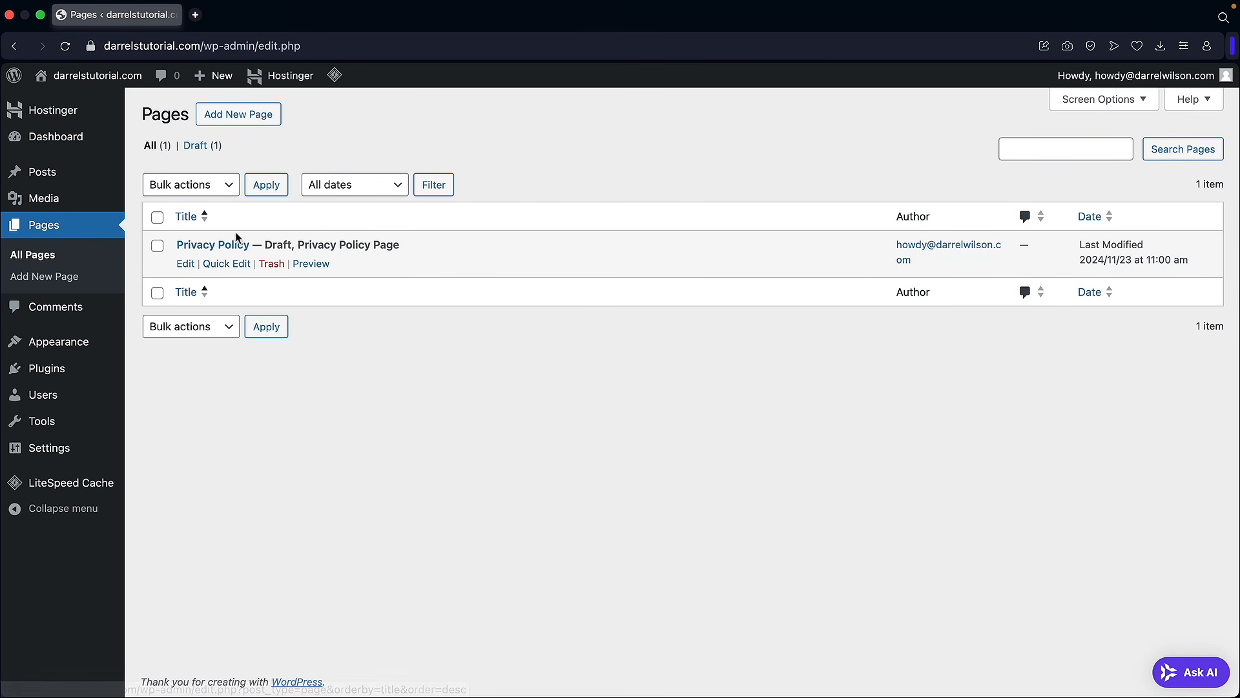
pyautogui.click(272, 264)
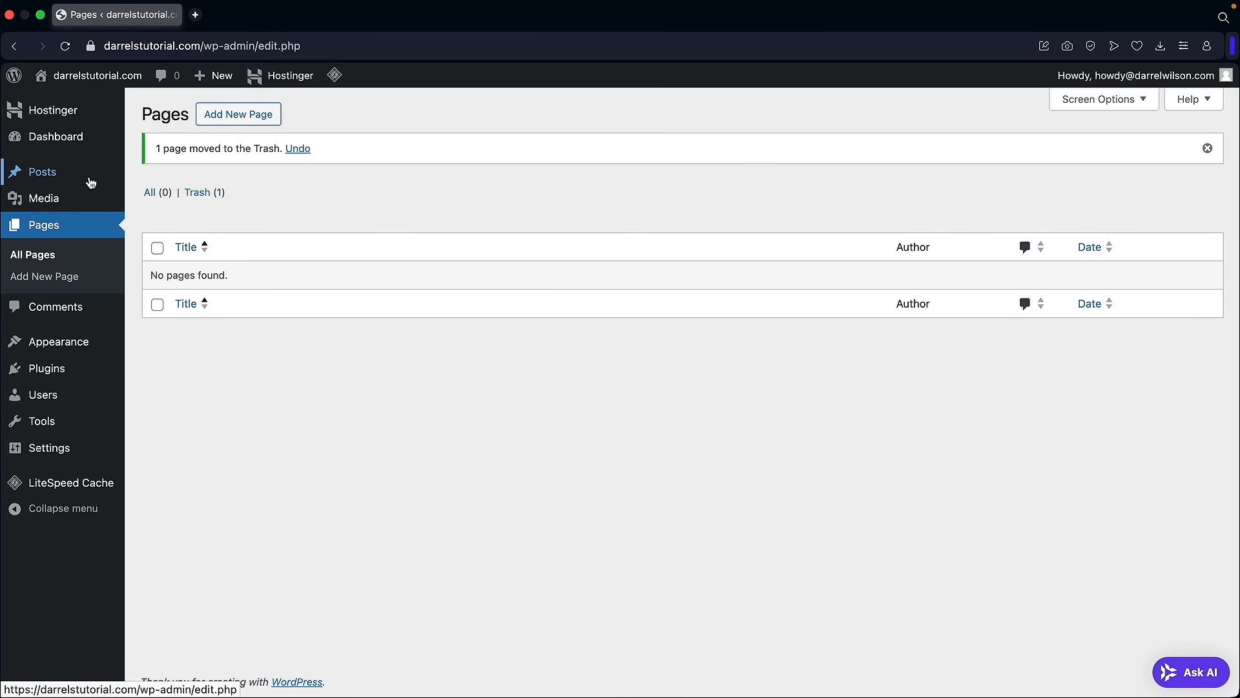
# Step: Move the Hello world! post to the trash from All Posts
pyautogui.moveTo(89, 181)
pyautogui.click(178, 184)
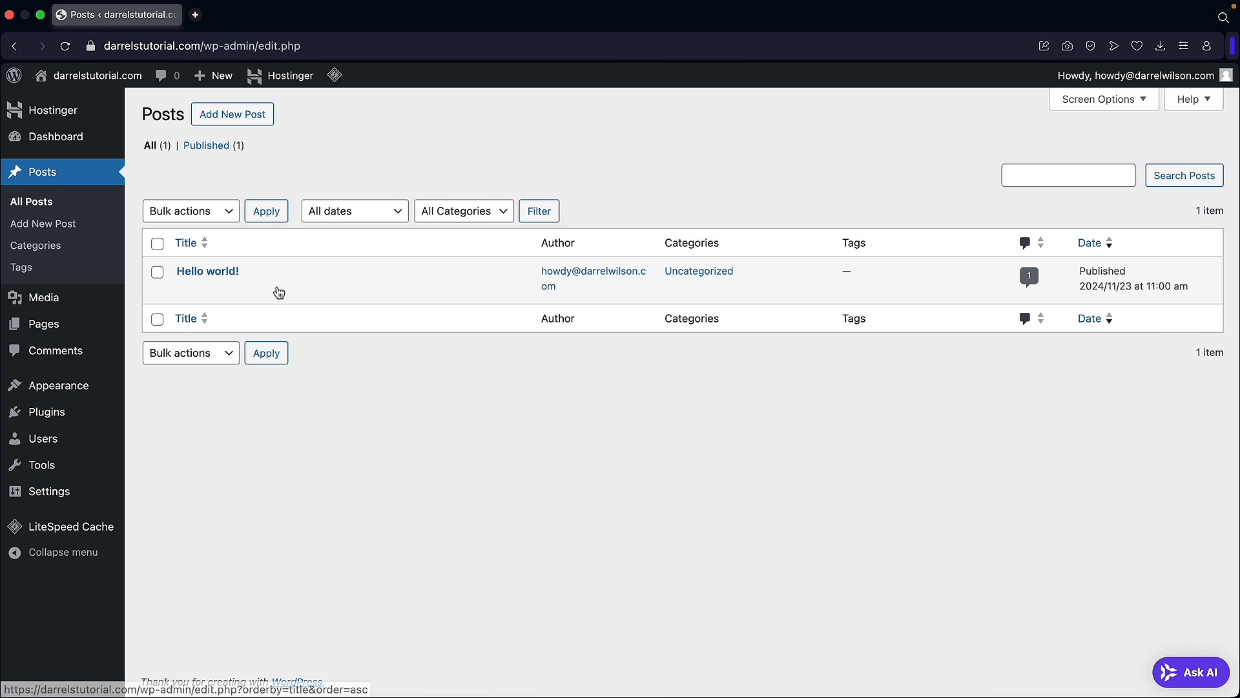
pyautogui.moveTo(228, 272)
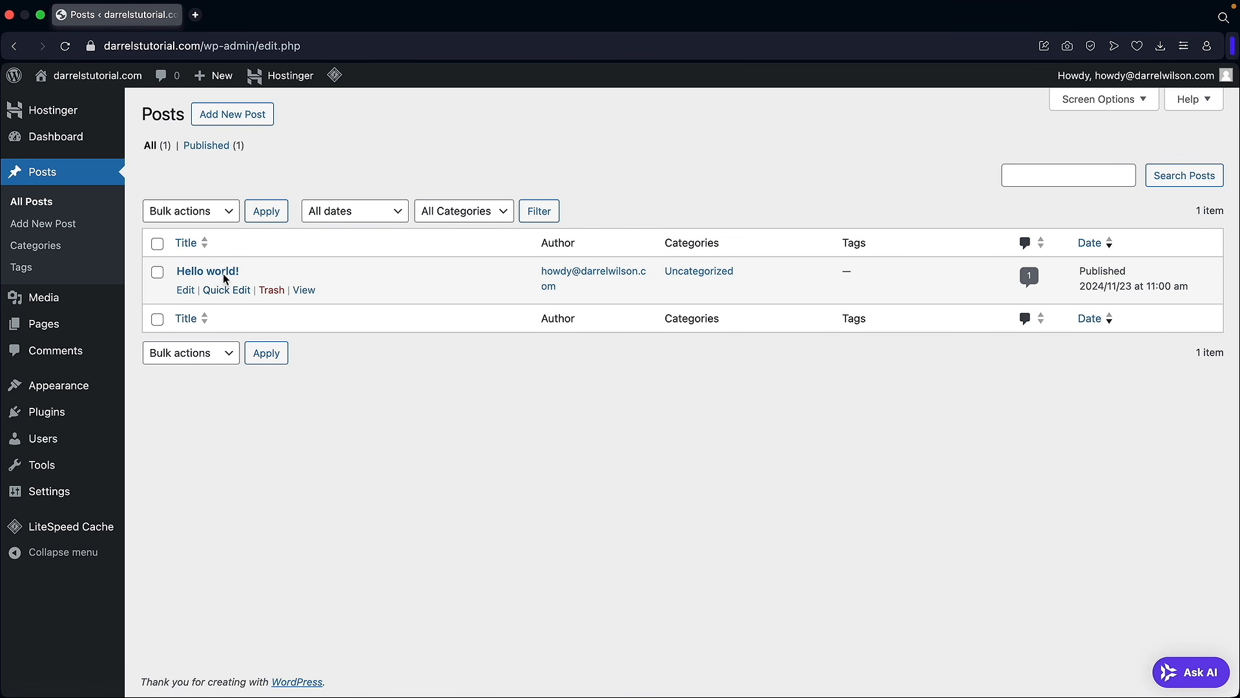
pyautogui.click(272, 291)
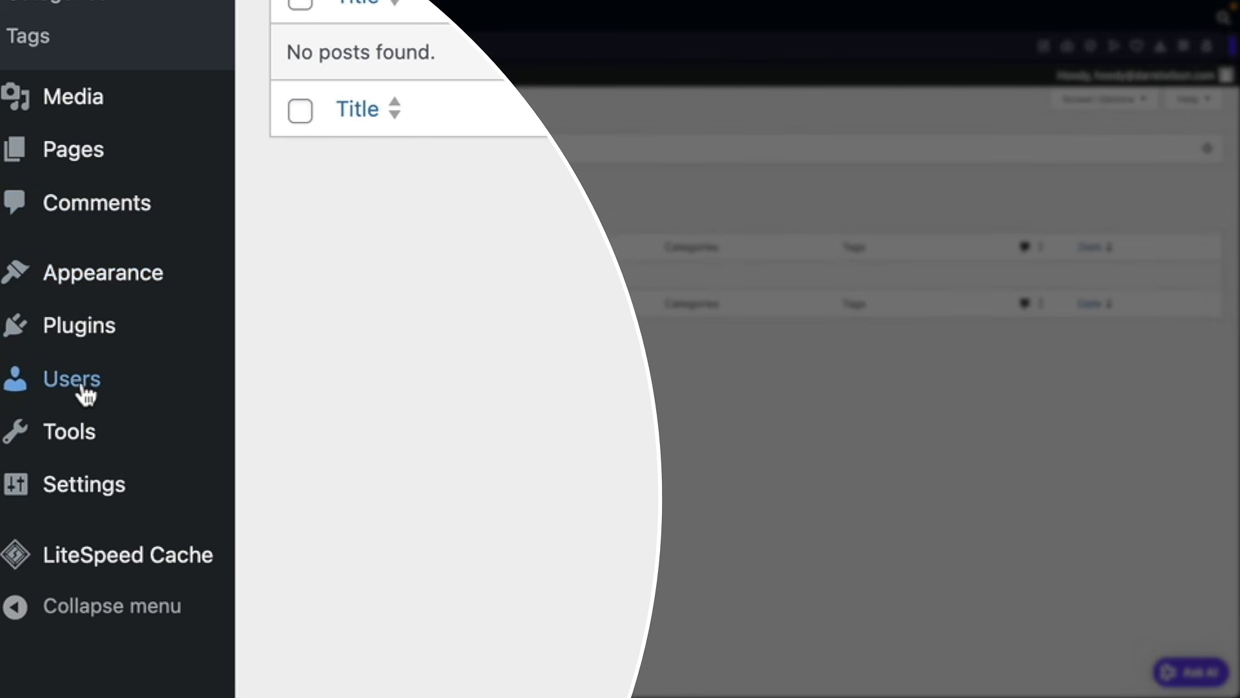
# Step: In the user profile, preview Modern, Blue and Coffee, then pick the Midnight colour scheme
pyautogui.moveTo(64, 445)
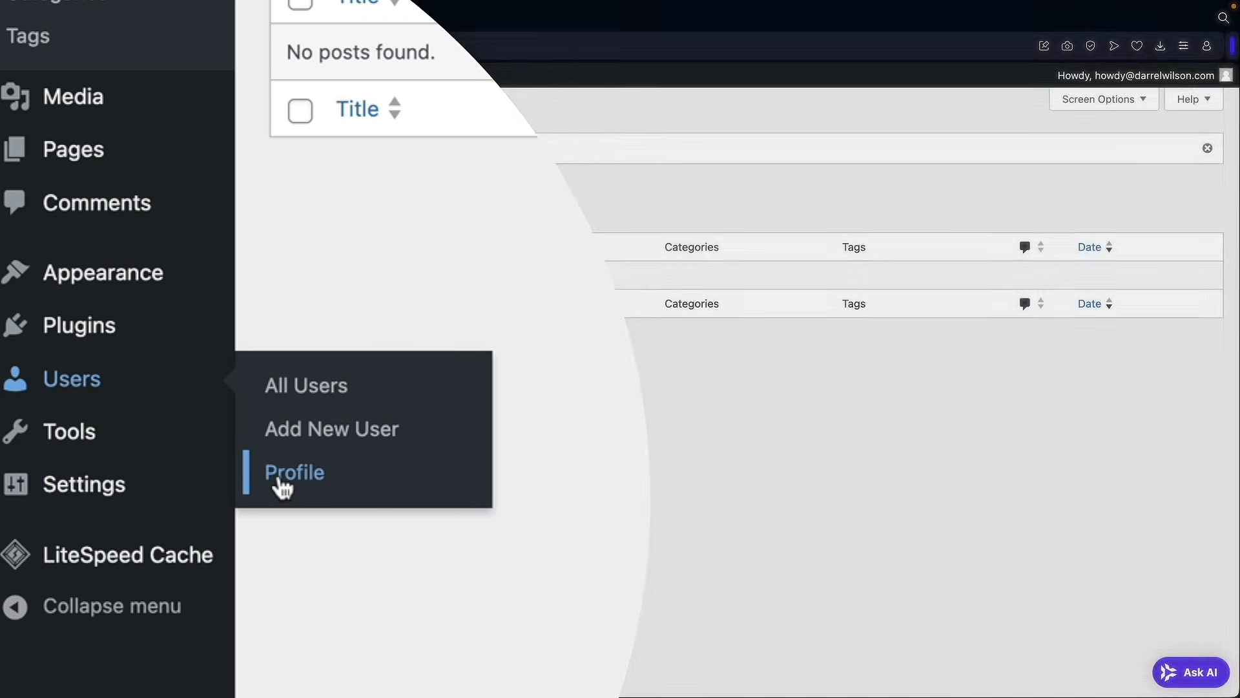
pyautogui.click(282, 485)
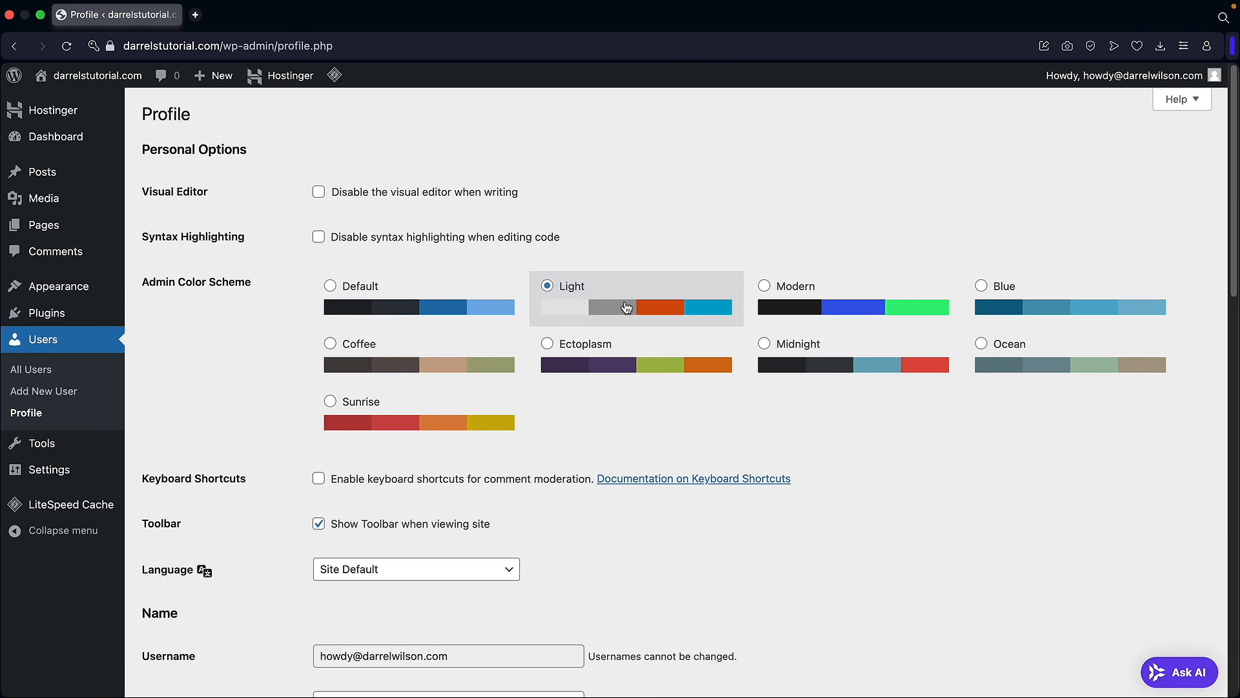
pyautogui.click(795, 303)
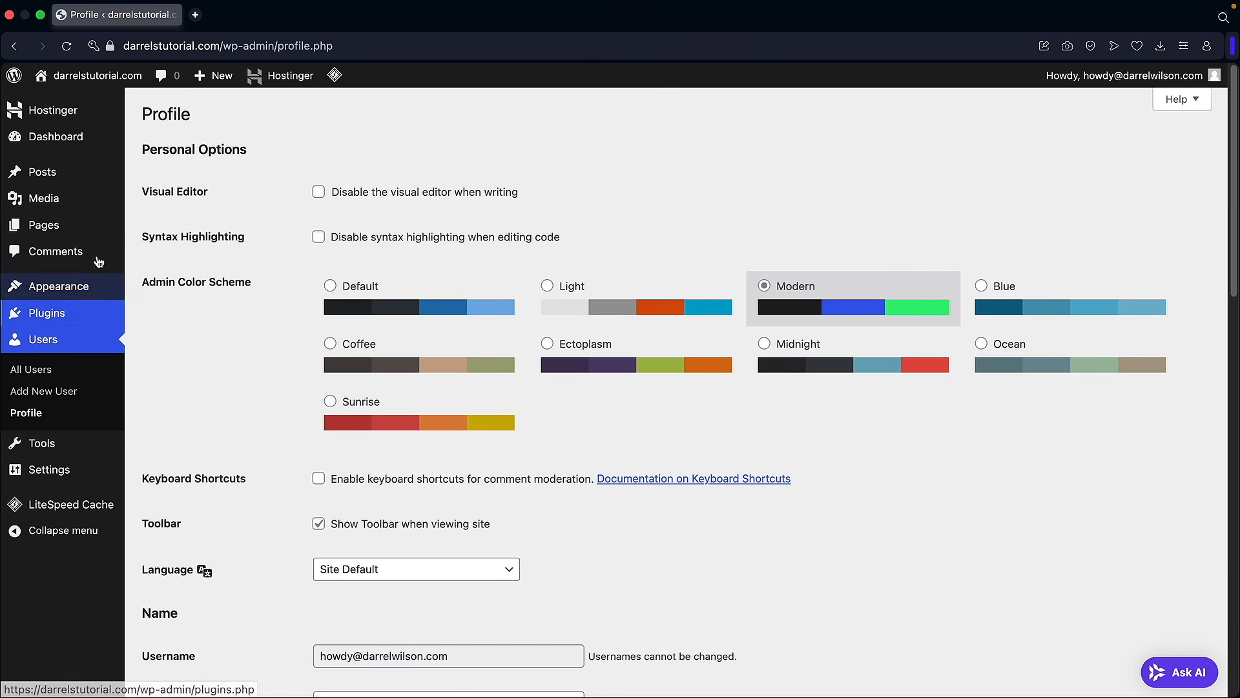
pyautogui.click(1027, 298)
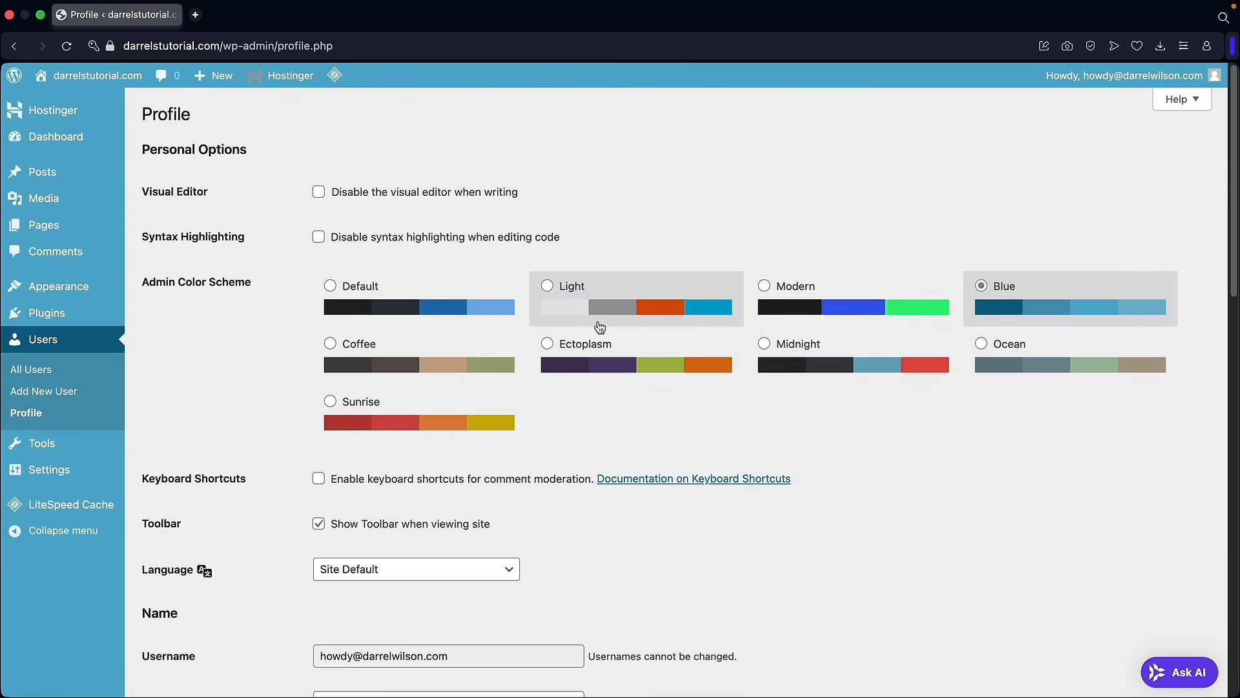
pyautogui.click(460, 359)
pyautogui.click(806, 355)
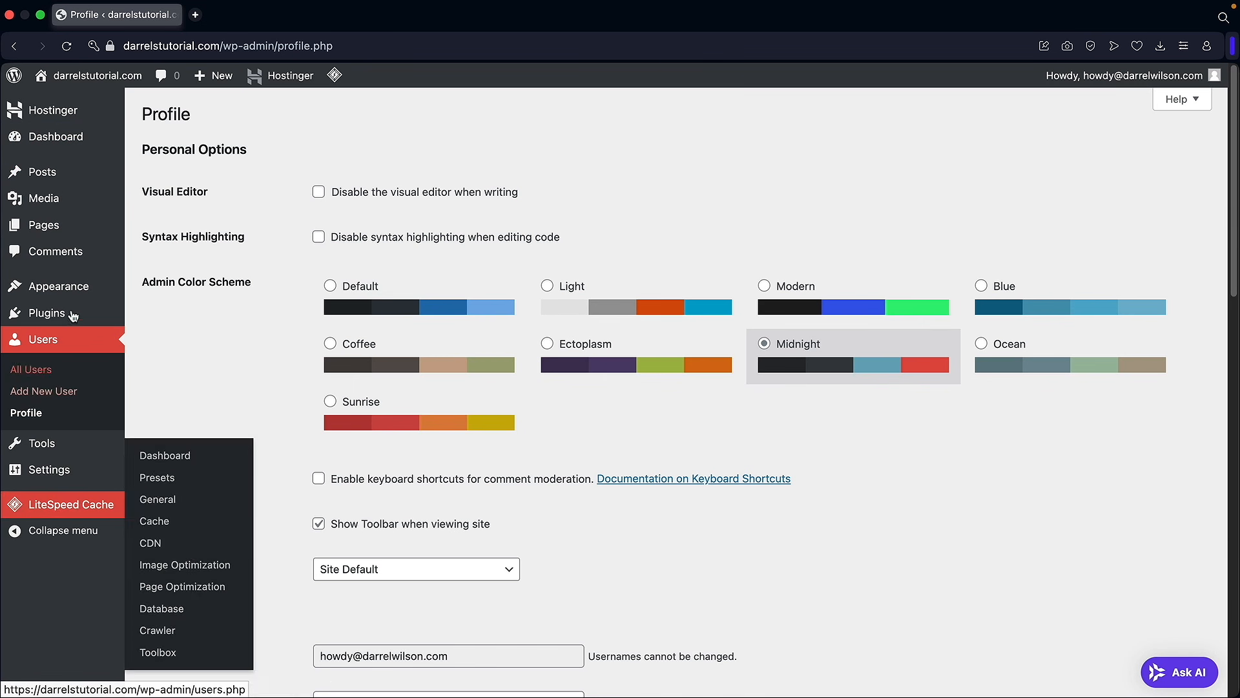
# Step: Review the profile fields, cancel a generated new password, and click Update Profile
pyautogui.scroll(-6, 595, 427)
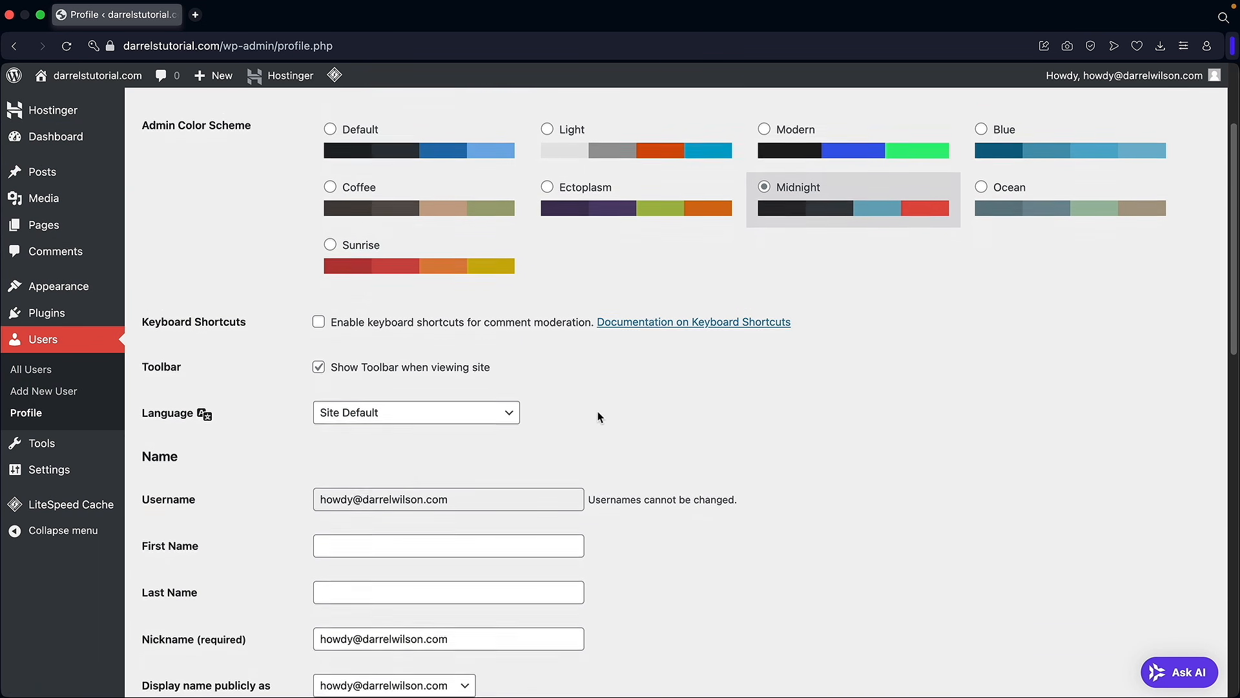
pyautogui.scroll(-3, 555, 391)
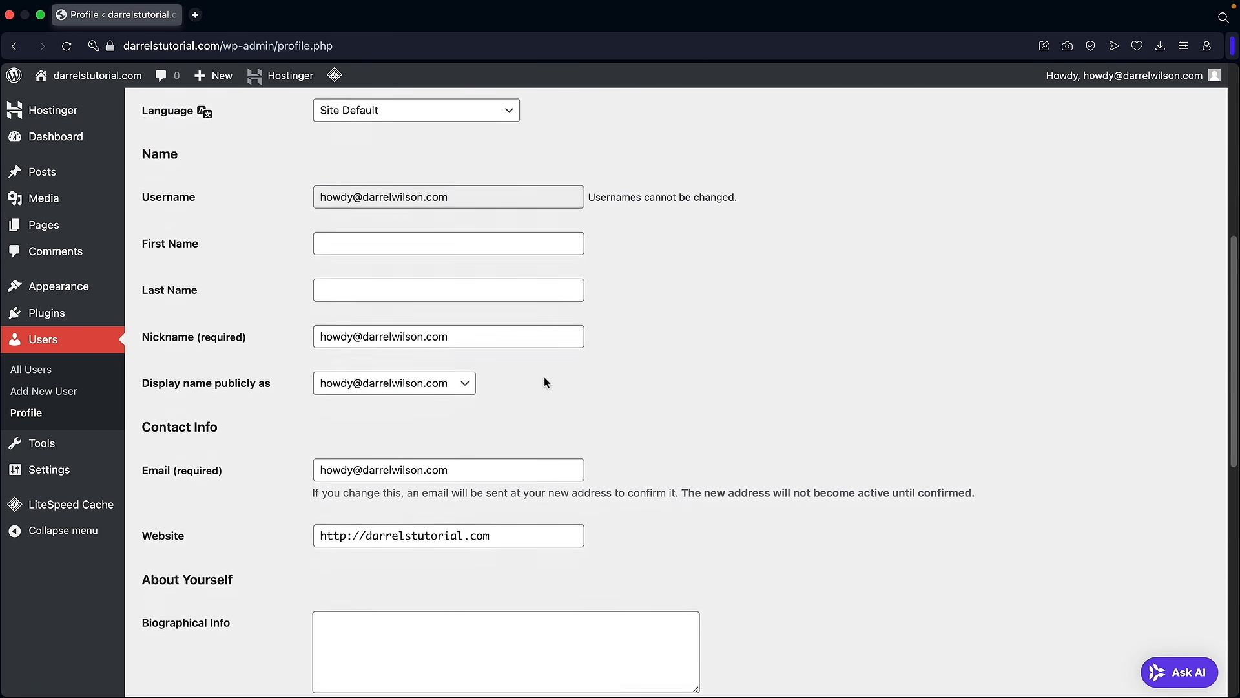
pyautogui.moveTo(487, 386); pyautogui.dragTo(457, 383)
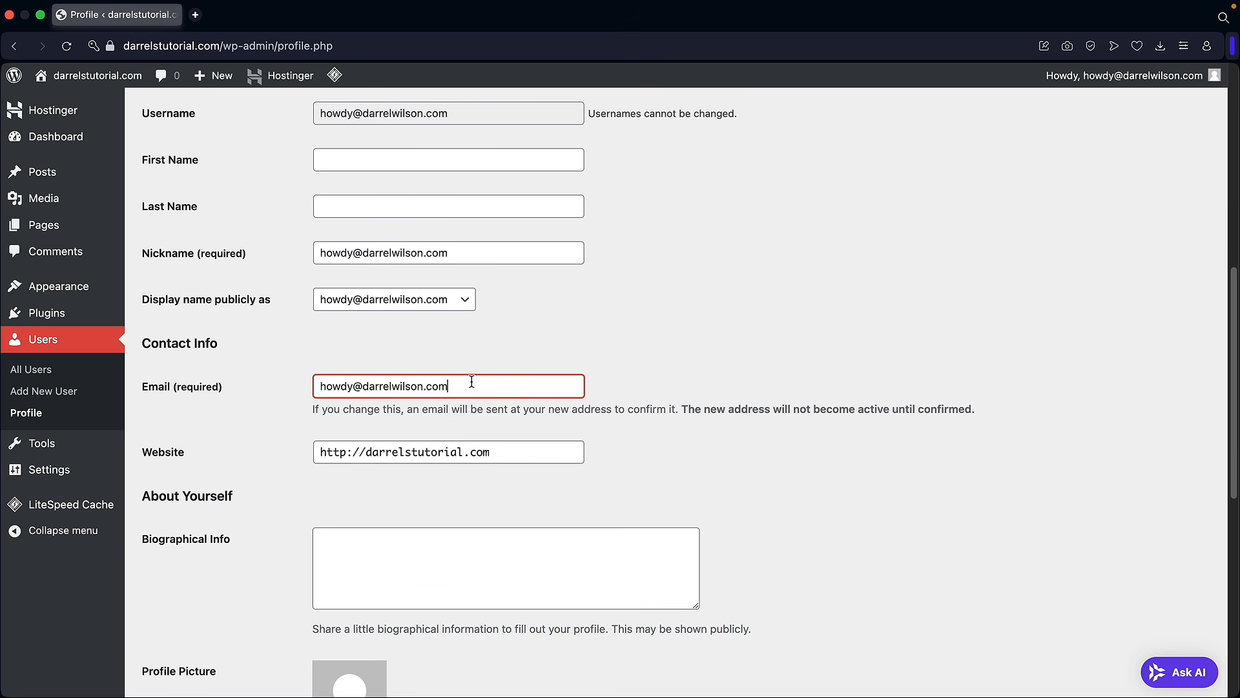
pyautogui.scroll(-7, 323, 372)
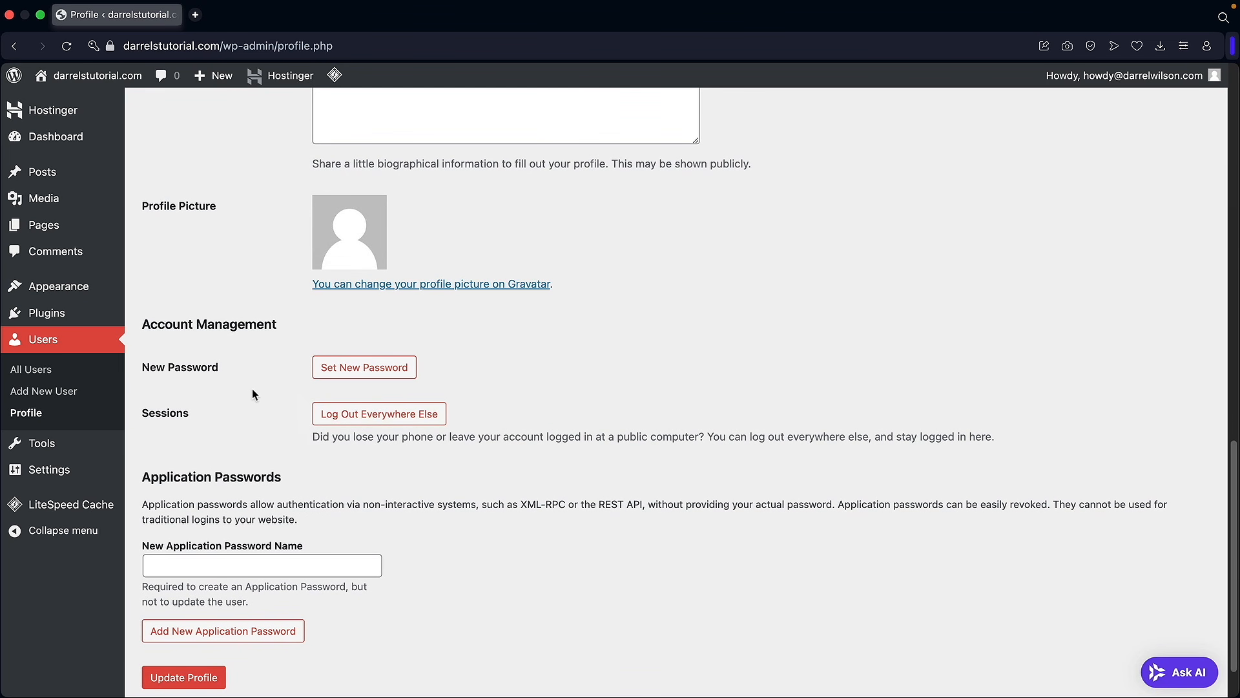
pyautogui.click(356, 371)
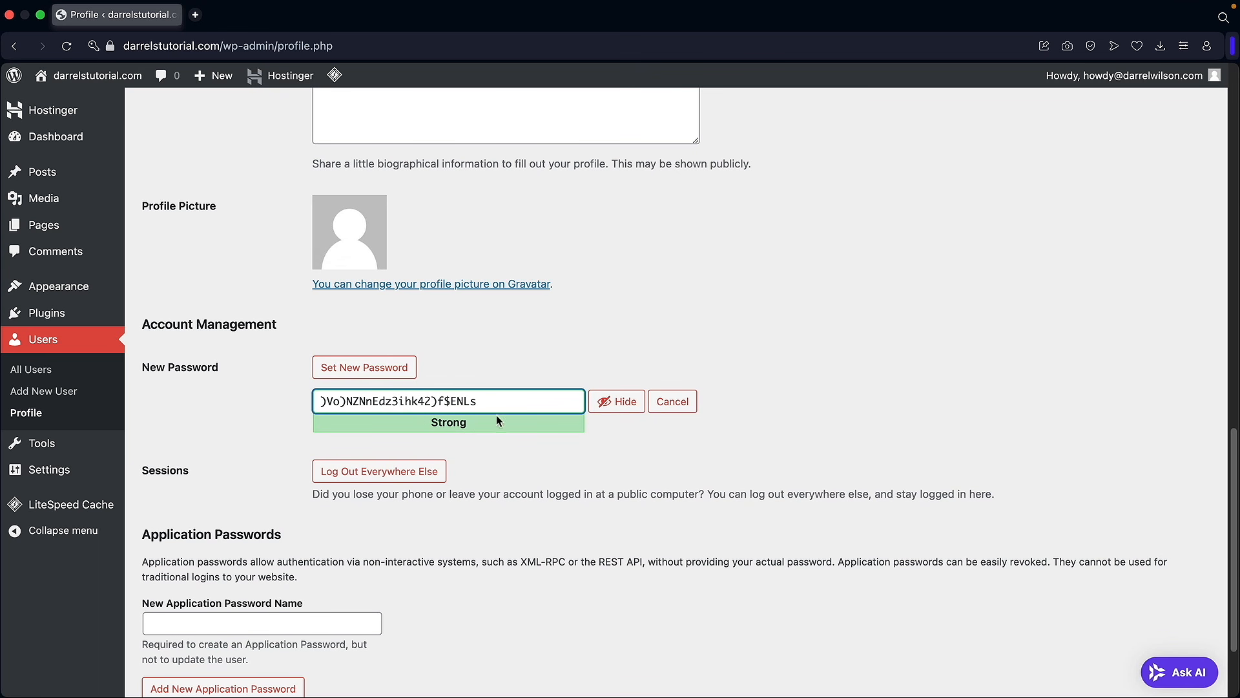
pyautogui.click(672, 401)
pyautogui.scroll(-2, 447, 445)
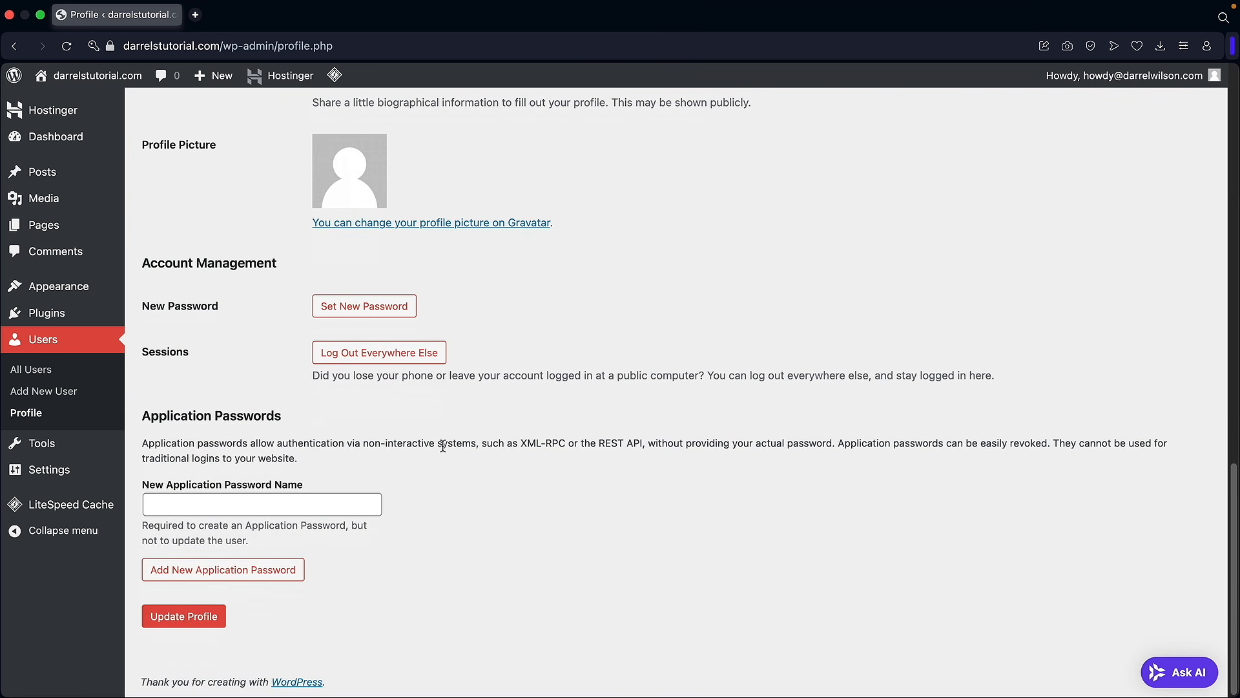
pyautogui.click(202, 617)
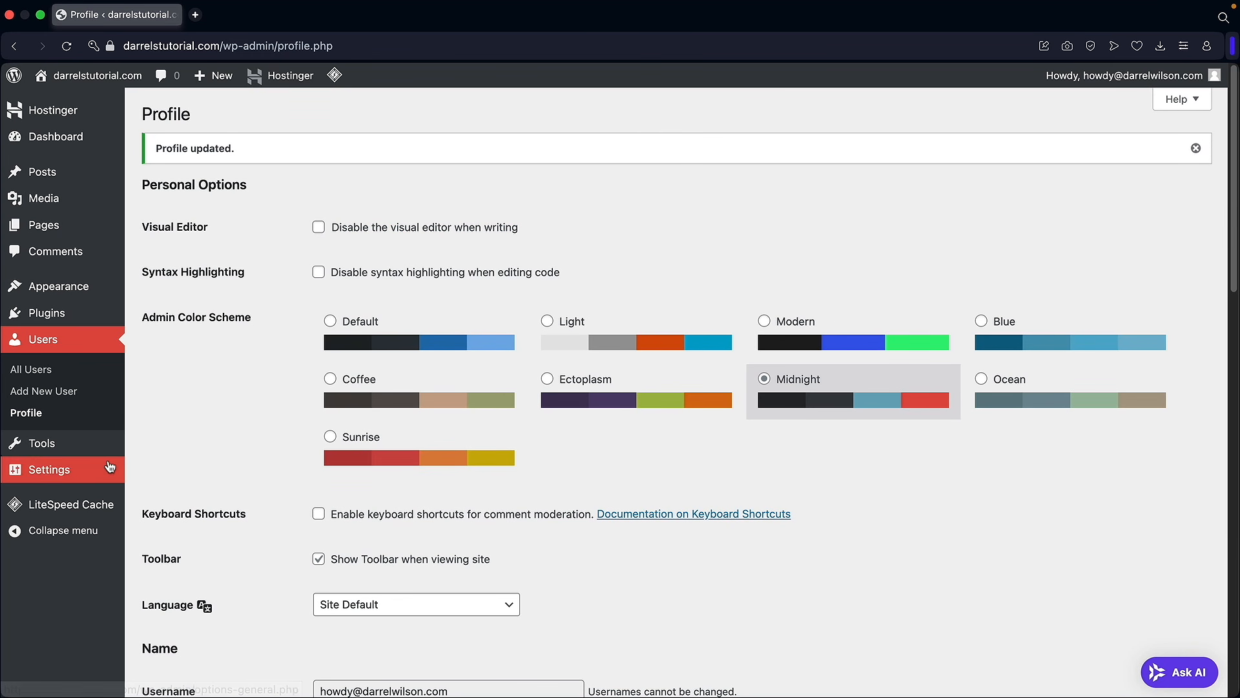
pyautogui.moveTo(73, 475)
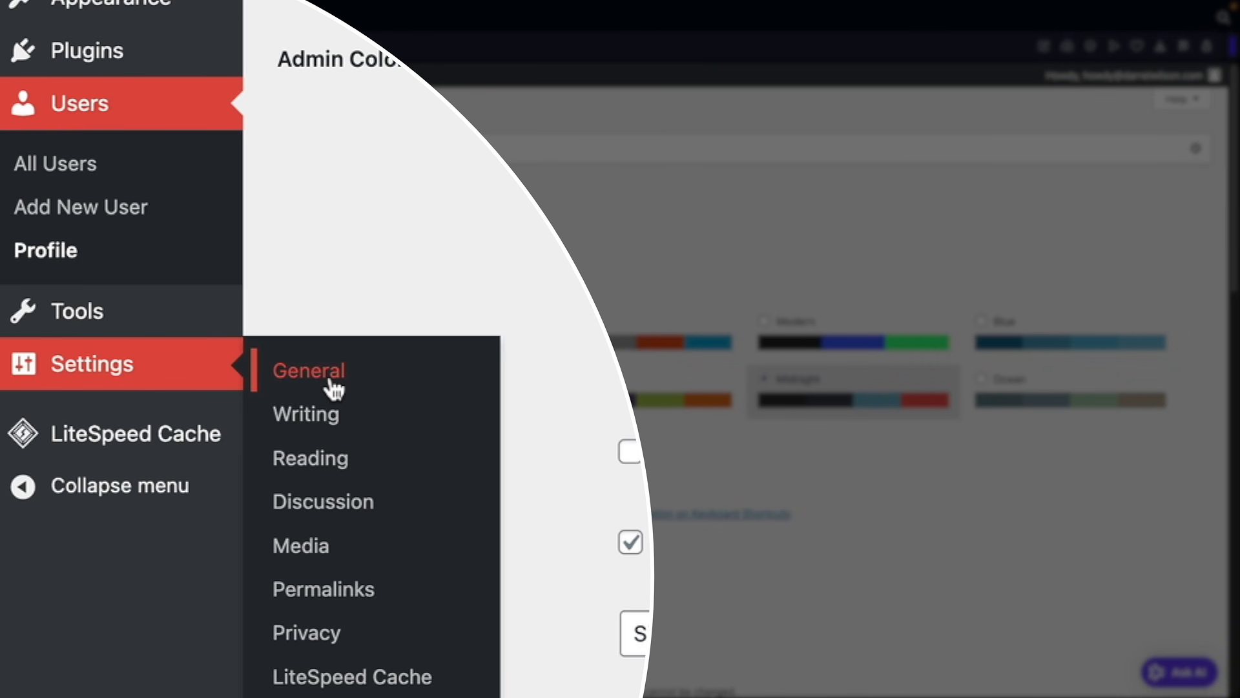
# Step: Set the Site Title to Darrels Store and the Tagline to Just Do It
pyautogui.click(331, 383)
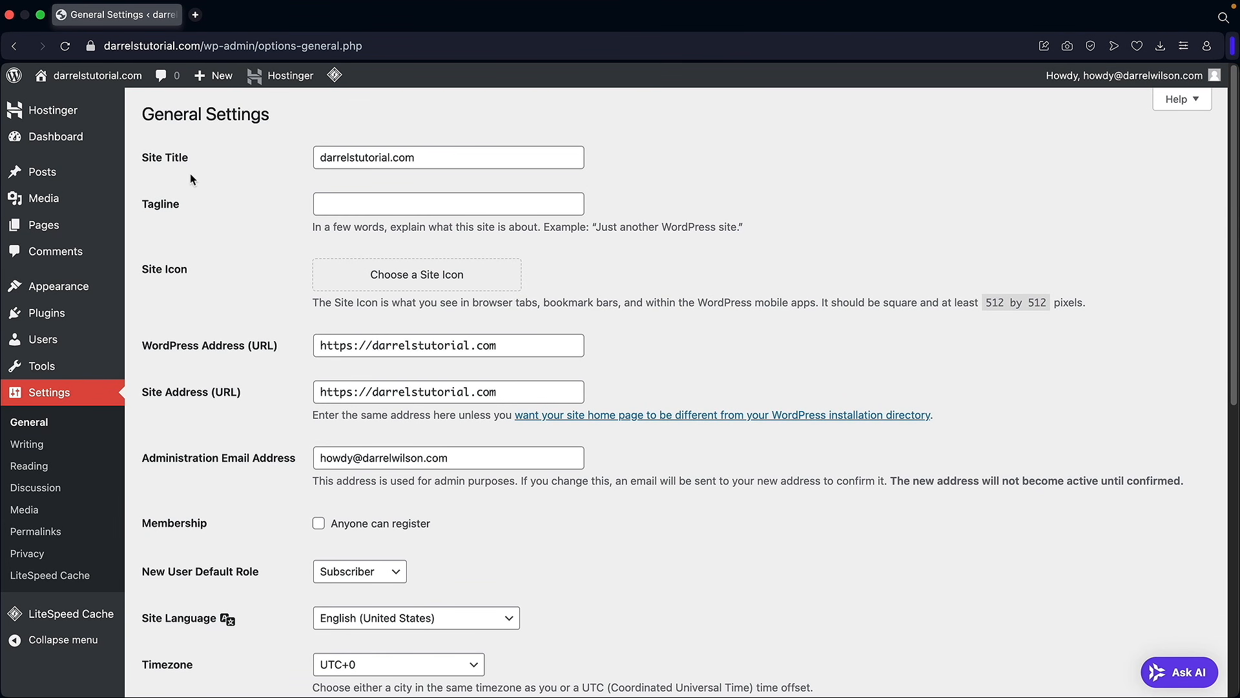
pyautogui.tripleClick(351, 156)
pyautogui.write('Darrels Store')
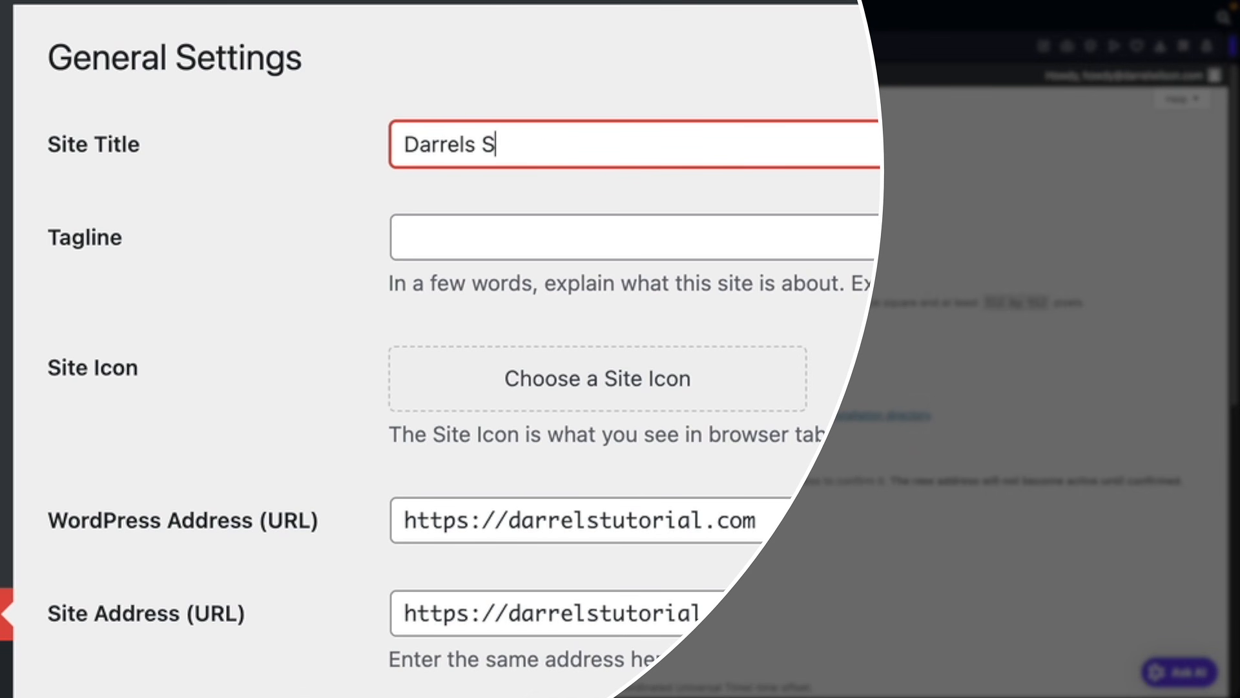
pyautogui.press('Tab')
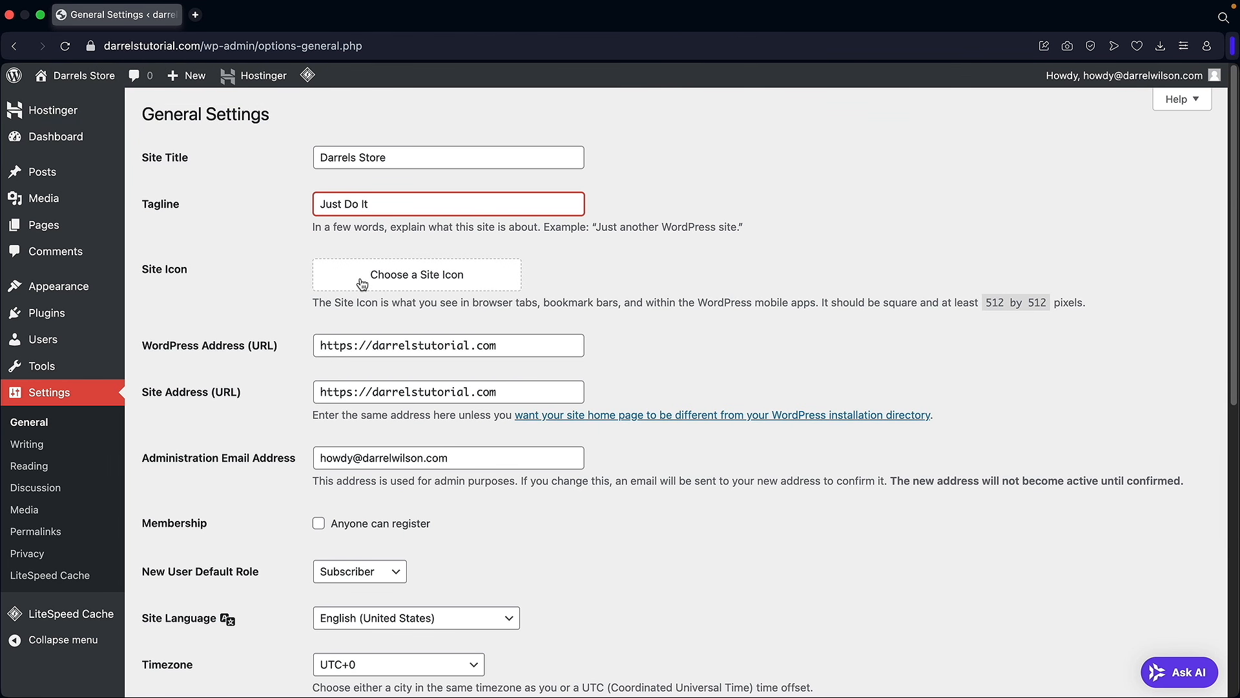
pyautogui.press('Tab')
# Step: Keep the site language as English (United States) and save the general settings
pyautogui.scroll(-5, 269, 267)
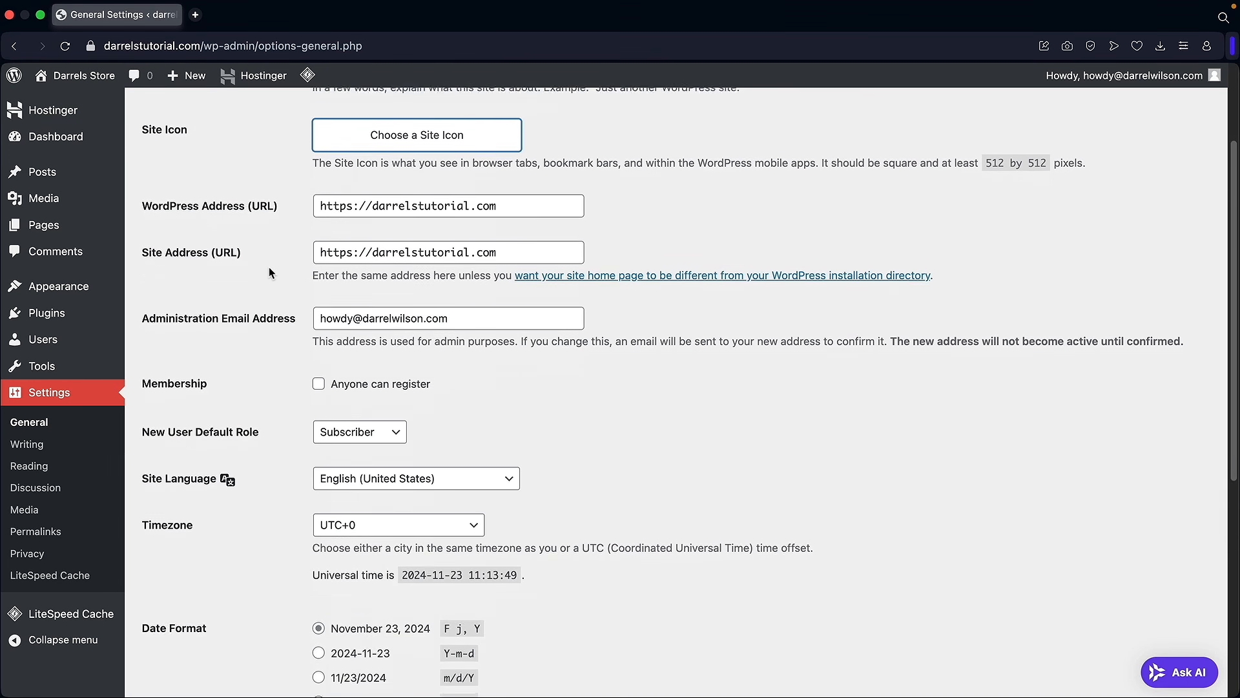
pyautogui.moveTo(462, 225)
pyautogui.mouseDown()
pyautogui.moveTo(316, 224)
pyautogui.moveTo(473, 223)
pyautogui.mouseUp()
pyautogui.scroll(-2, 303, 242)
pyautogui.scroll(-1, 301, 241)
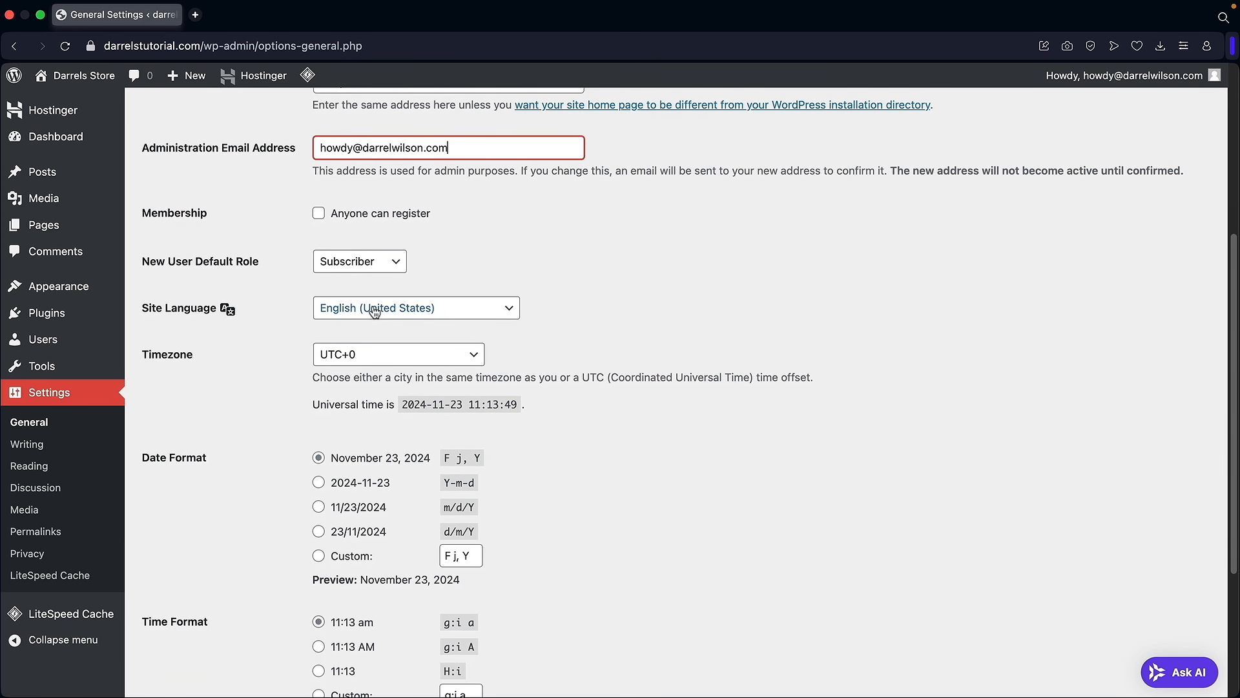
pyautogui.click(393, 312)
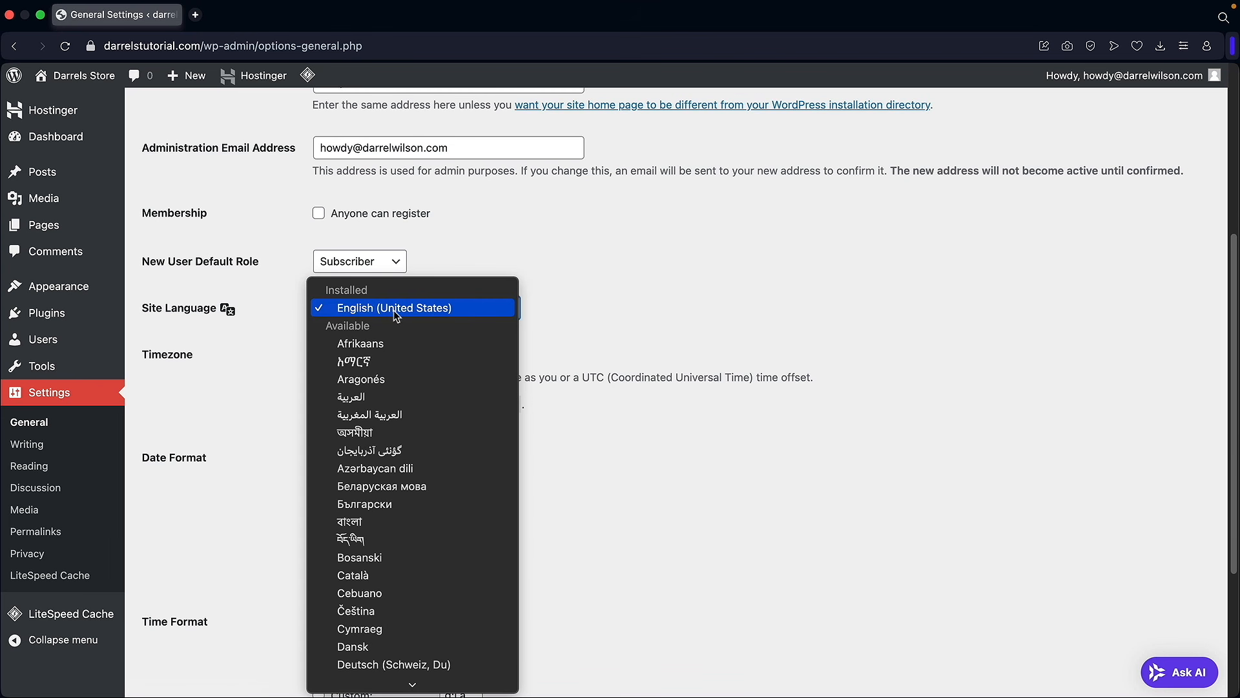
pyautogui.scroll(-3, 425, 408)
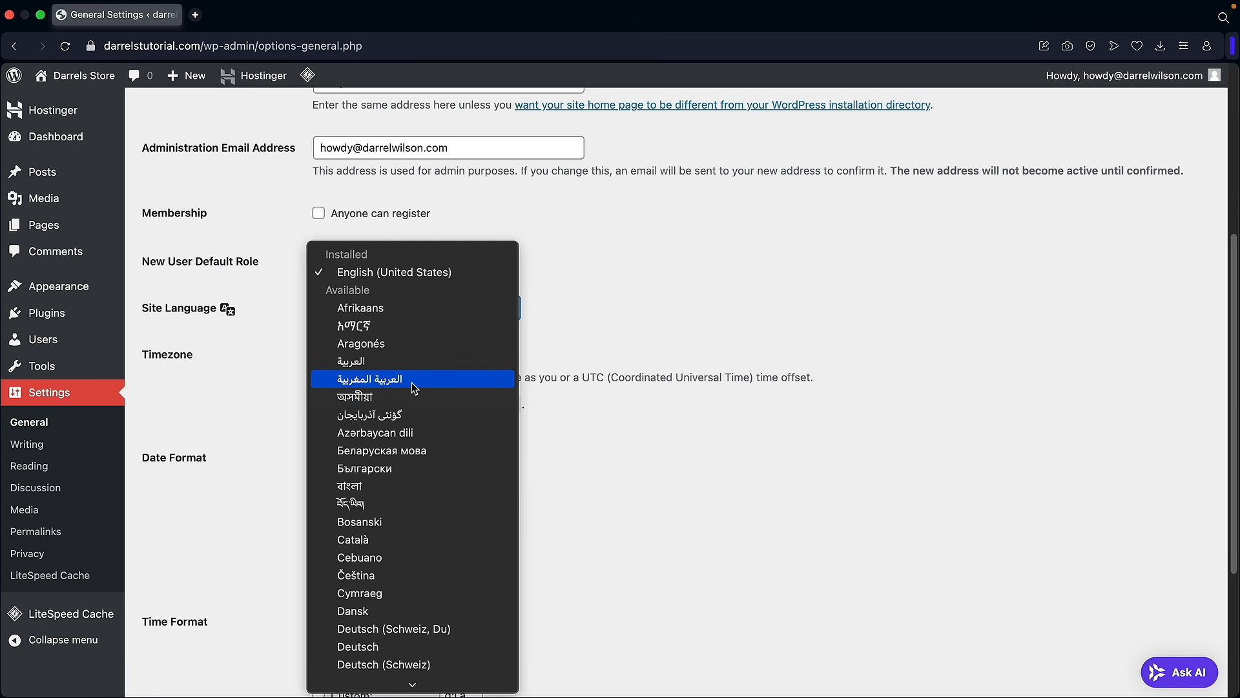
pyautogui.scroll(-10, 412, 382)
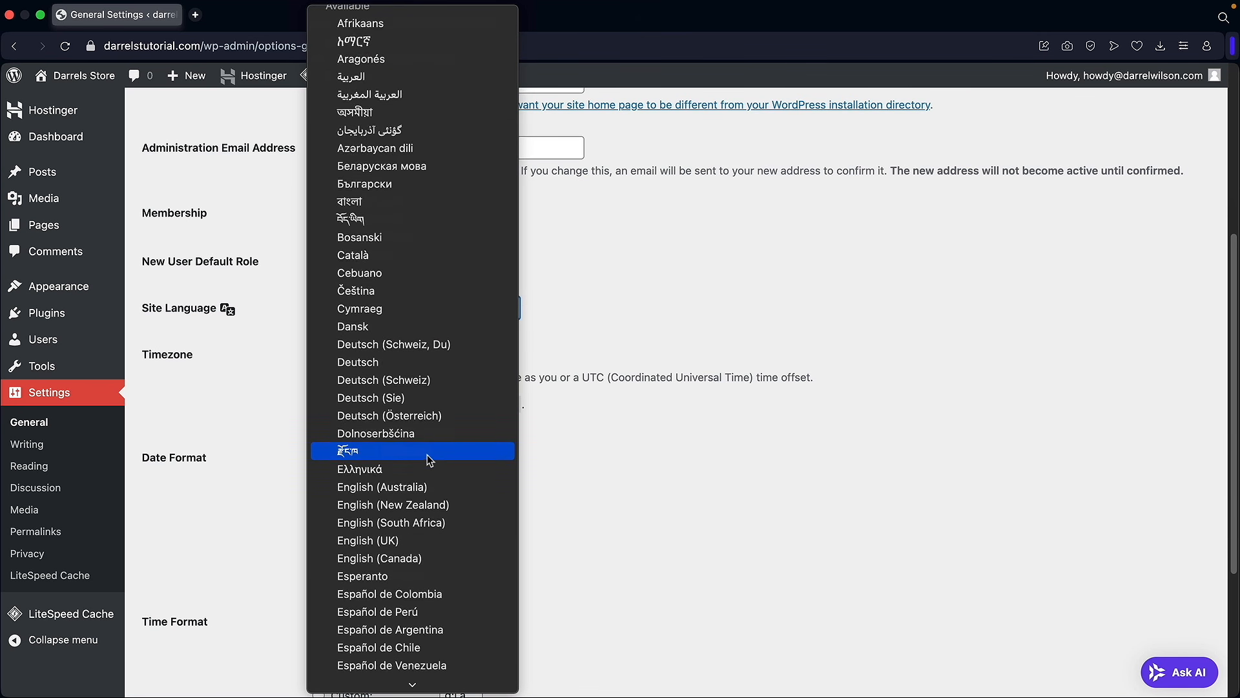
pyautogui.scroll(-4, 420, 452)
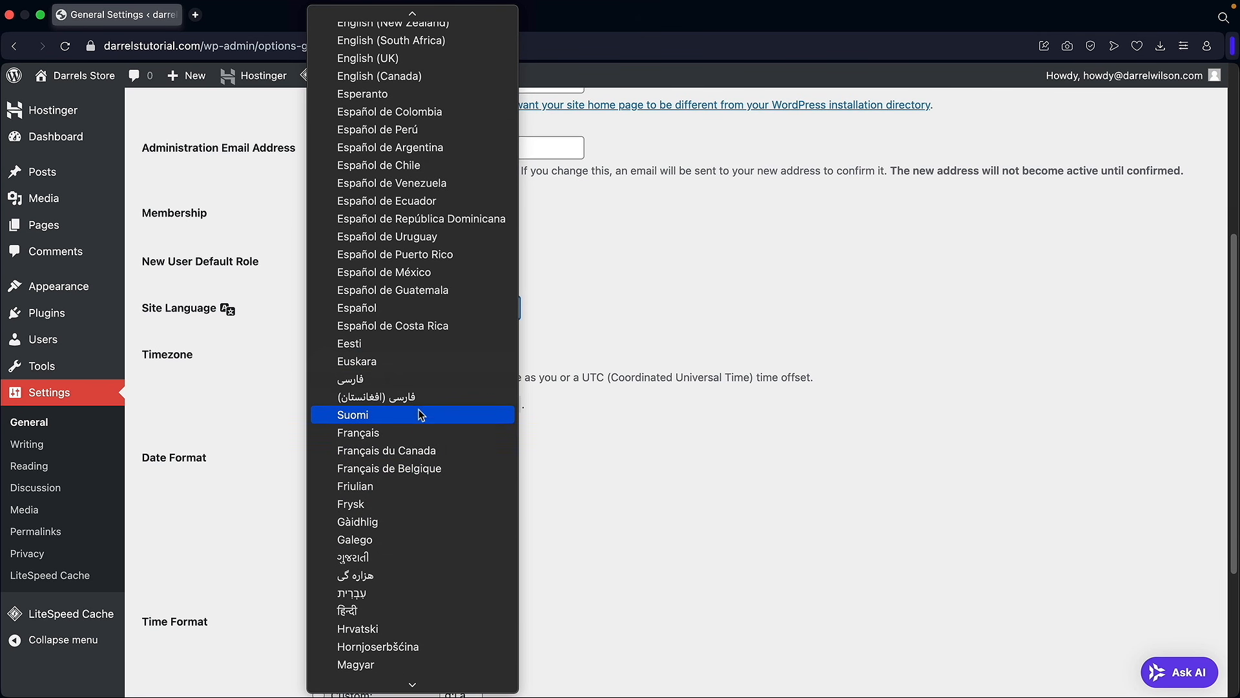
pyautogui.scroll(-3, 407, 478)
pyautogui.scroll(5, 388, 494)
pyautogui.scroll(10, 377, 502)
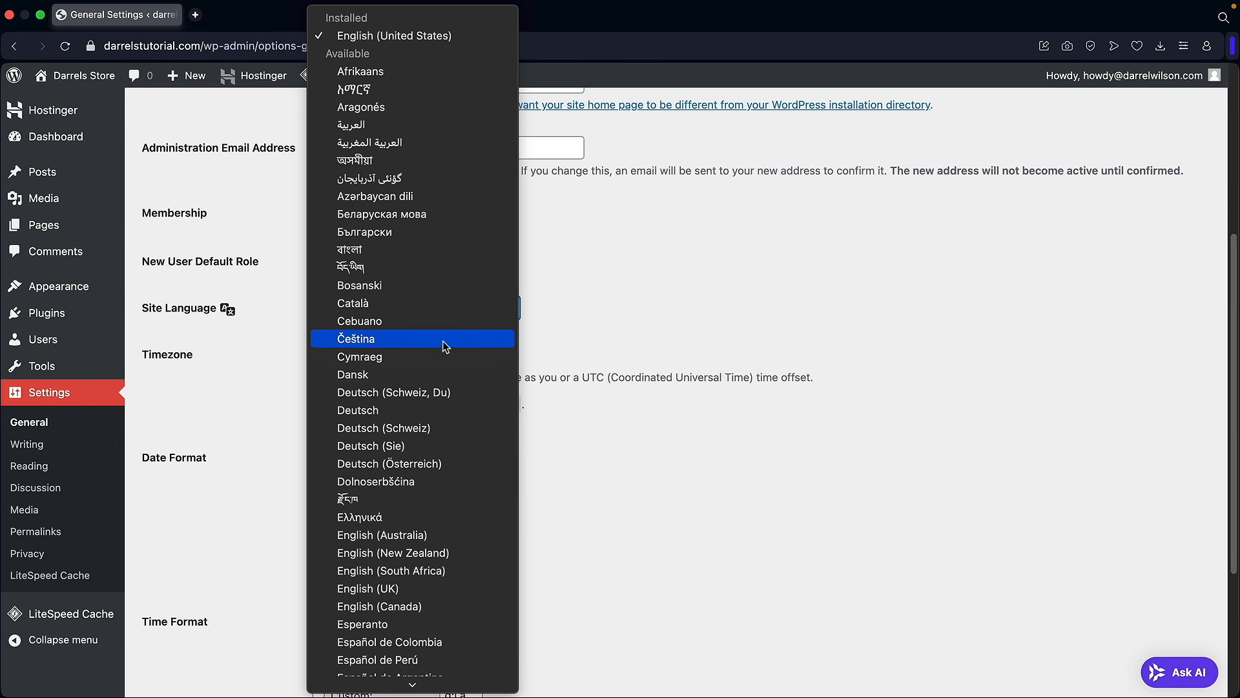
pyautogui.click(605, 334)
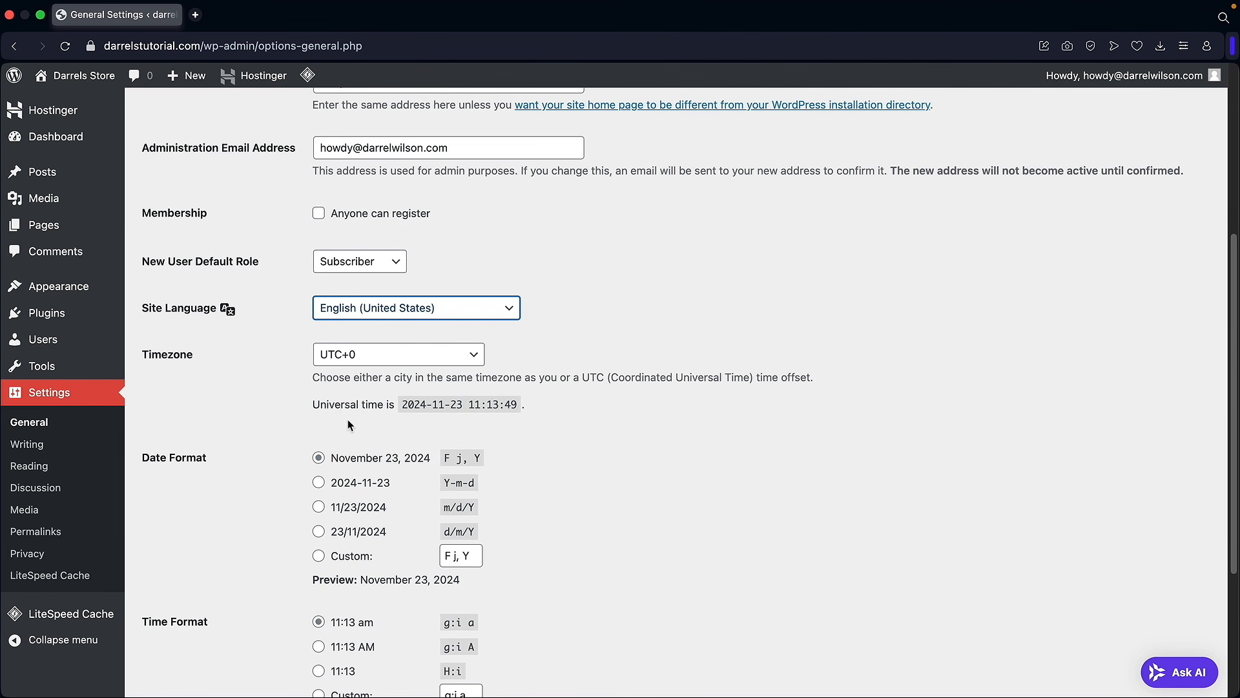
pyautogui.scroll(-3, 274, 377)
pyautogui.click(206, 619)
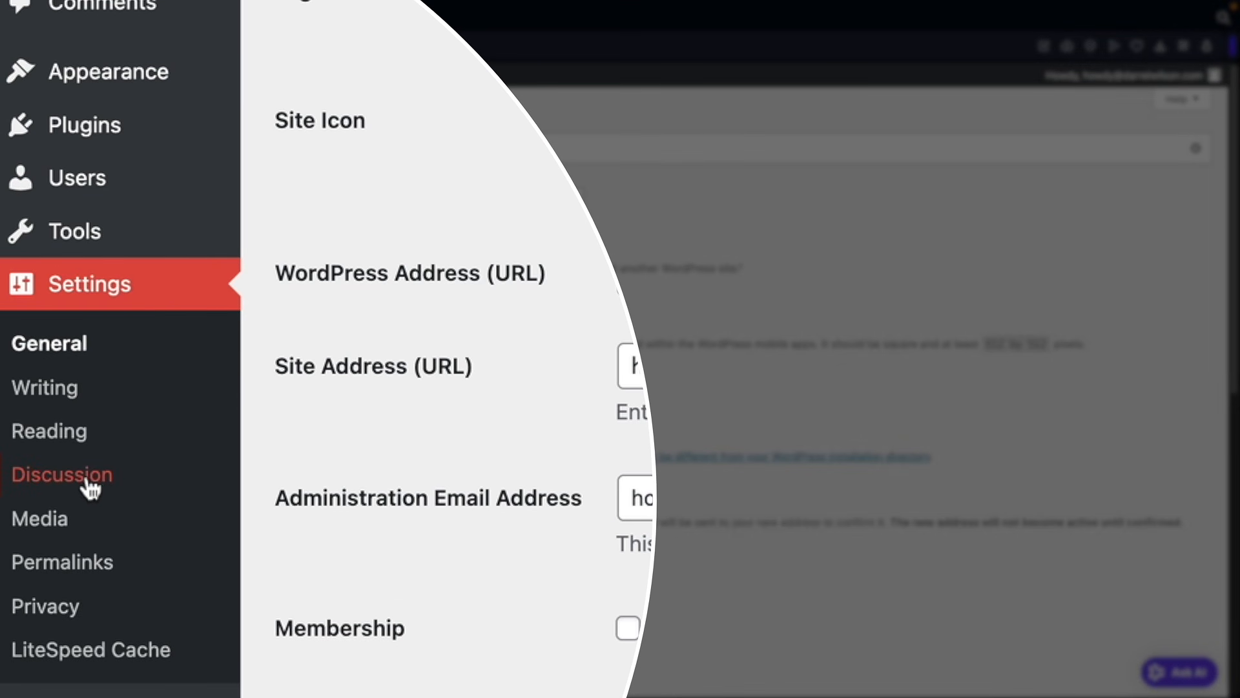
# Step: Uncheck 'Allow people to submit comments on new posts', save Discussion Settings, then go to Permalinks
pyautogui.click(90, 486)
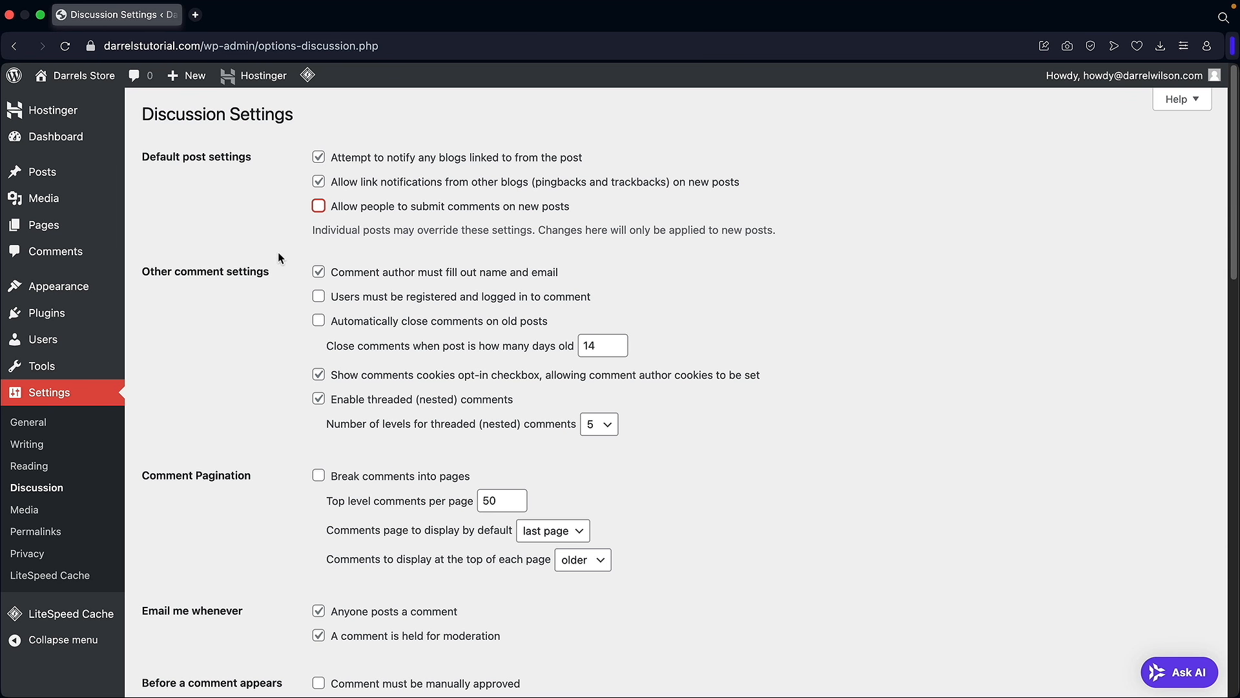
pyautogui.scroll(-20, 278, 252)
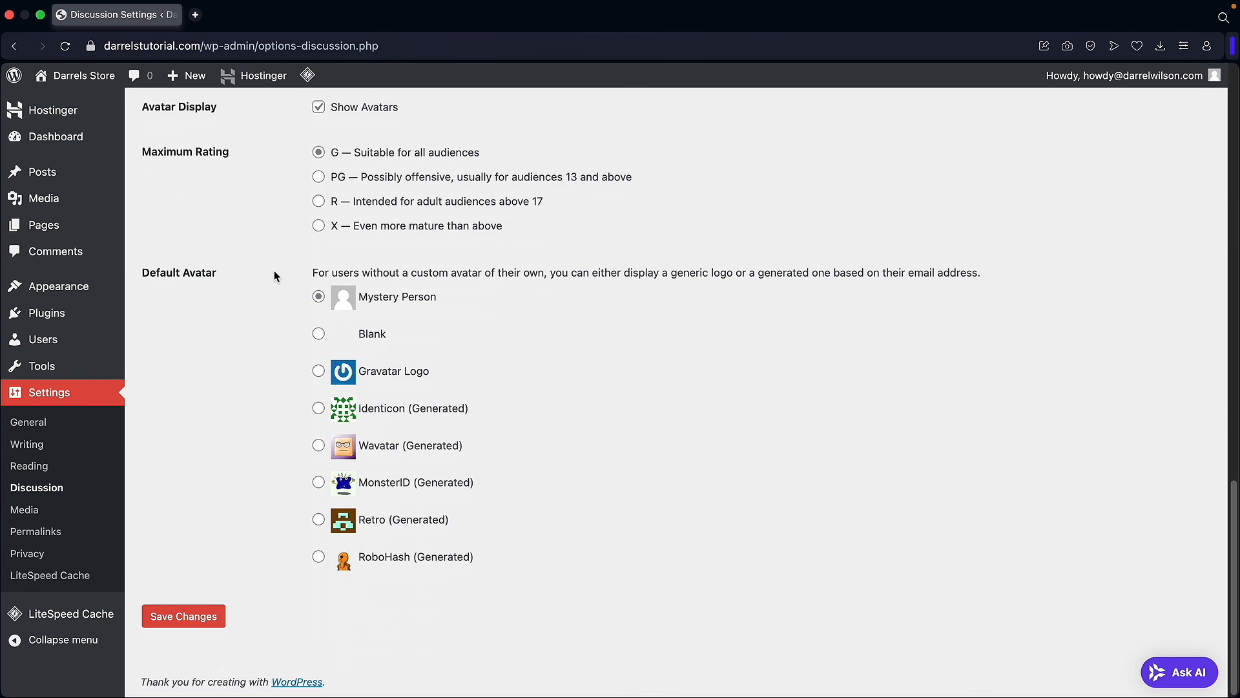
pyautogui.click(206, 617)
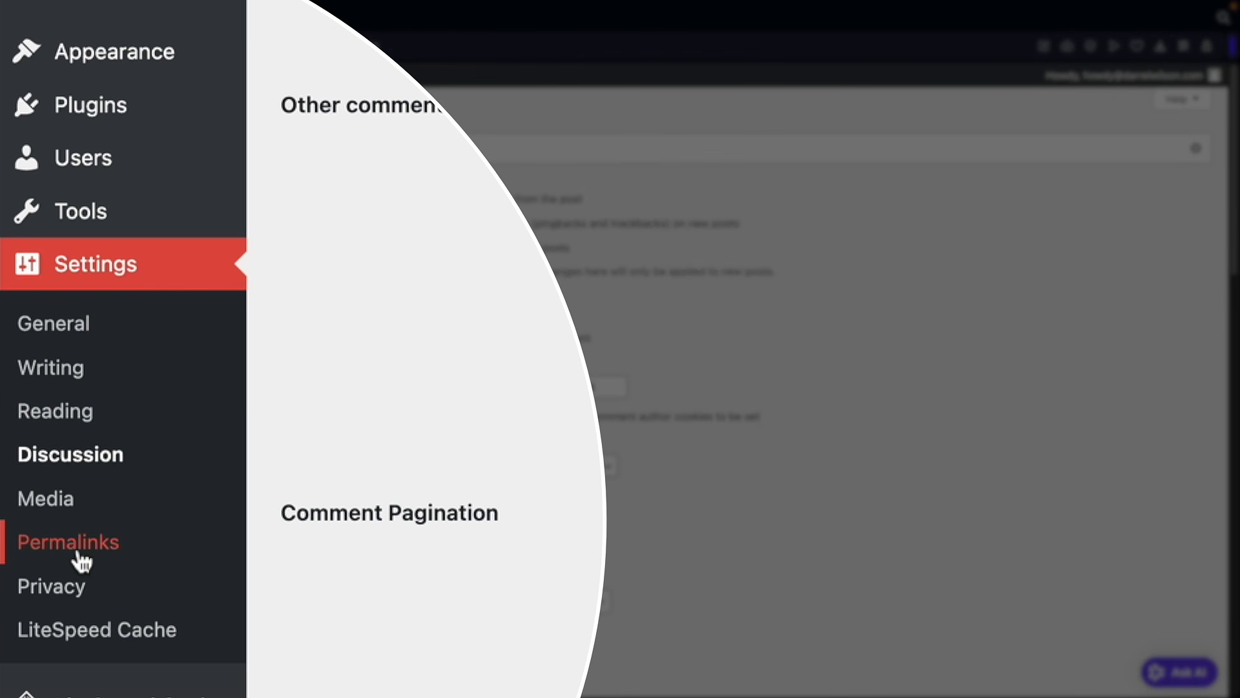
pyautogui.click(77, 555)
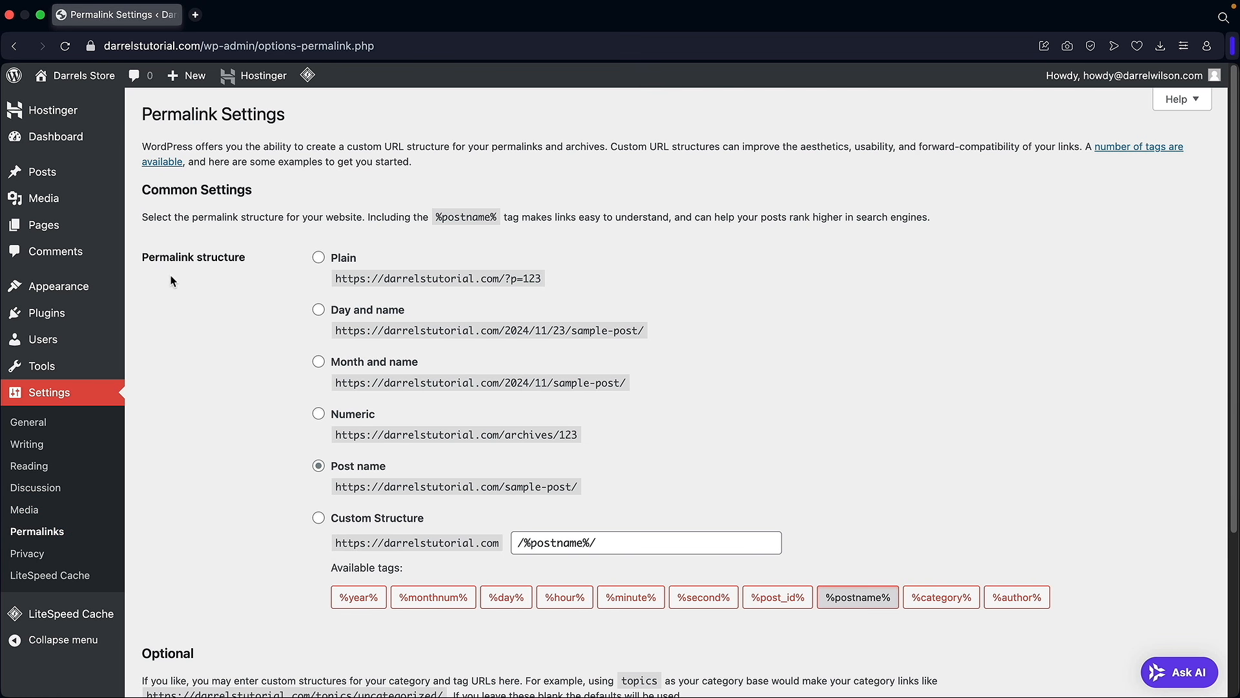
# Step: Select the Post name permalink structure, save it, and go back to the Dashboard
pyautogui.moveTo(153, 256); pyautogui.dragTo(224, 256)
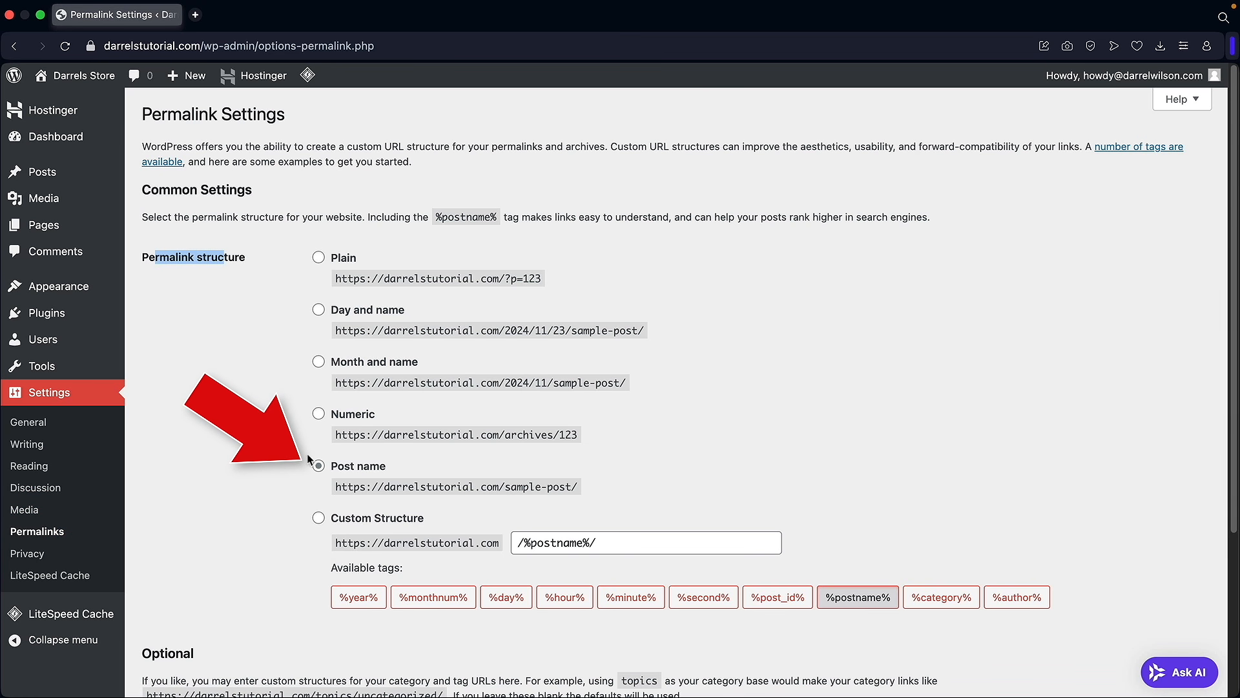
pyautogui.click(319, 468)
pyautogui.moveTo(342, 486); pyautogui.dragTo(546, 486)
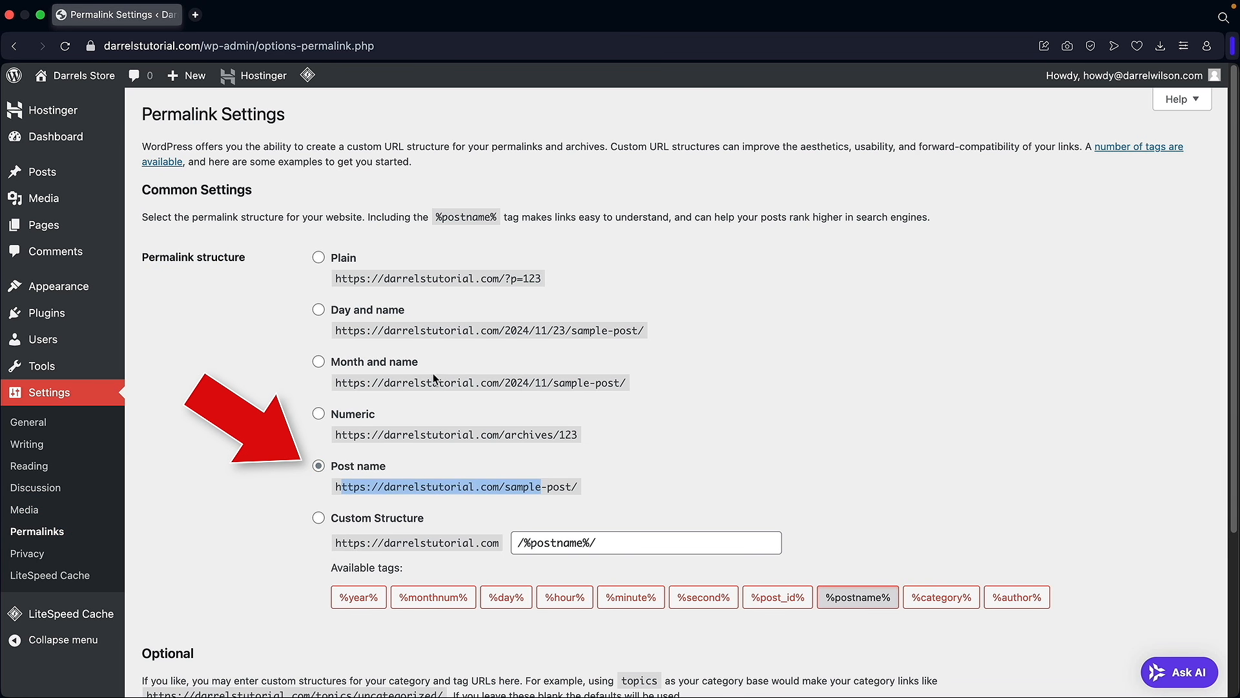
pyautogui.moveTo(372, 382); pyautogui.dragTo(608, 385)
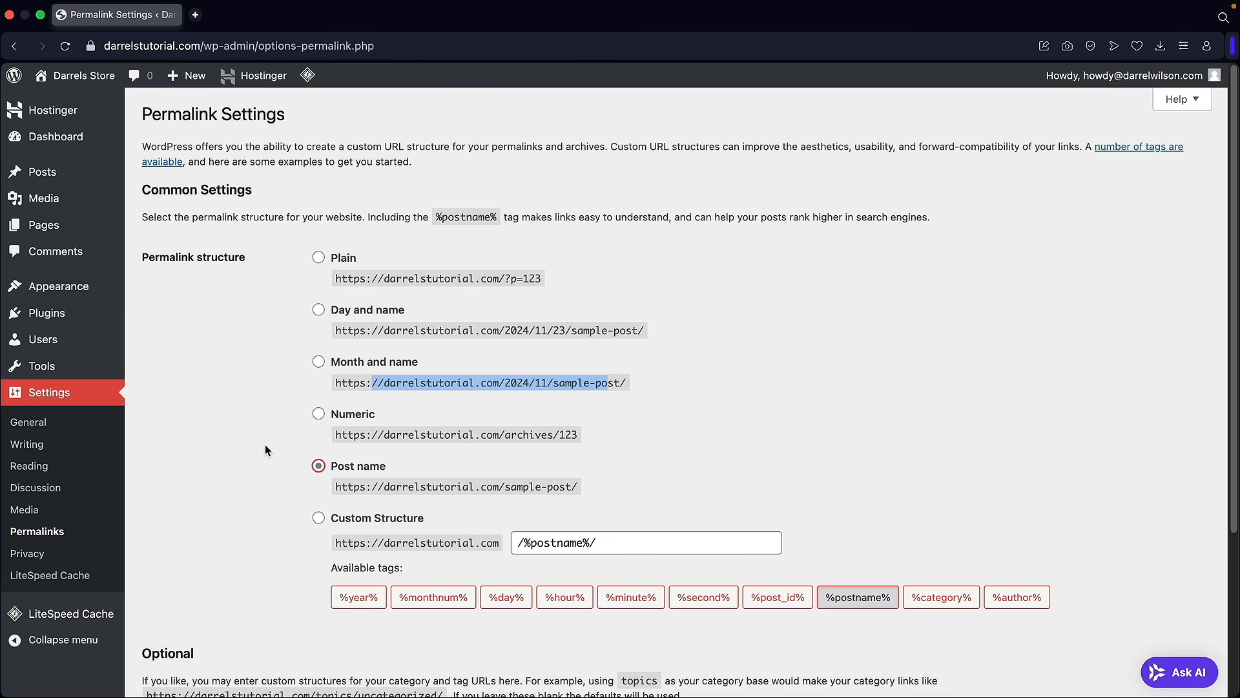
pyautogui.scroll(-3, 265, 444)
pyautogui.click(214, 619)
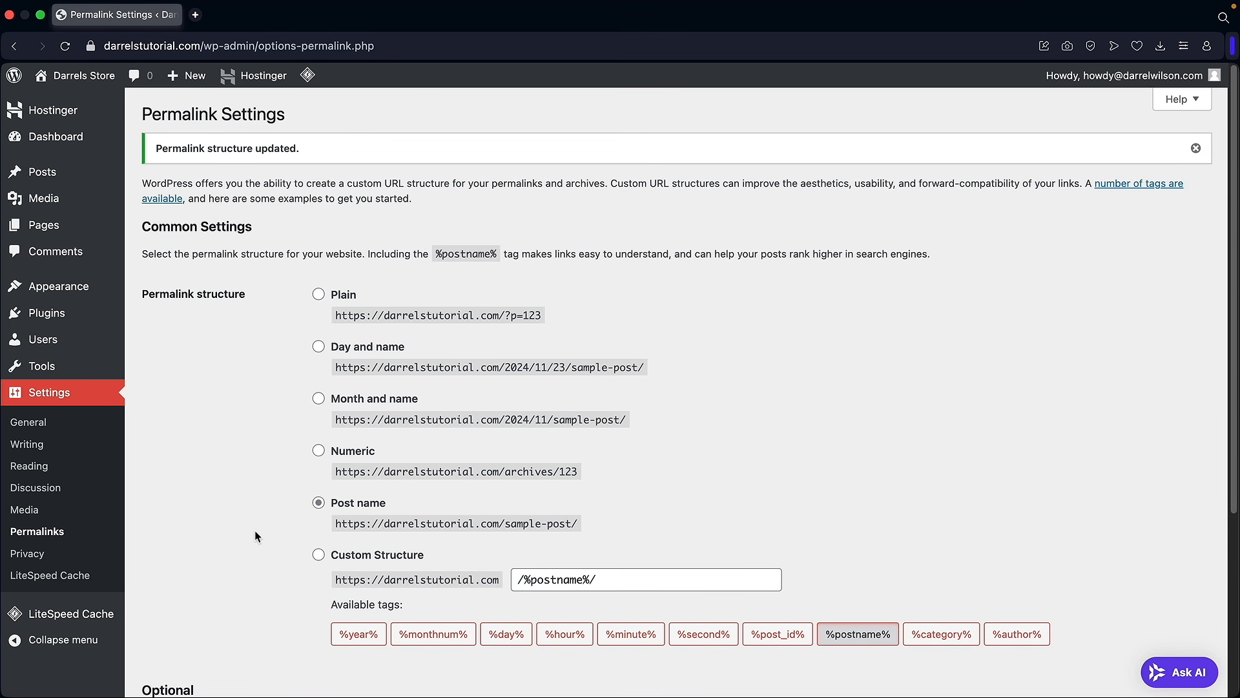
pyautogui.click(80, 142)
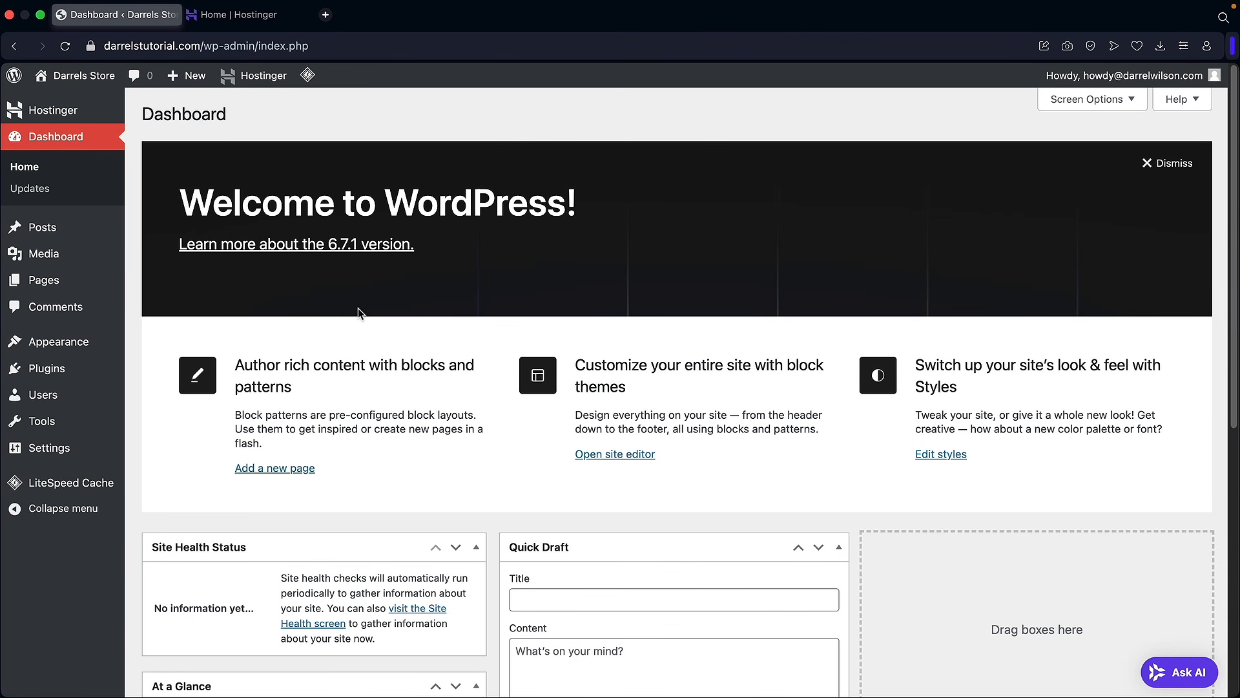
pyautogui.moveTo(57, 374)
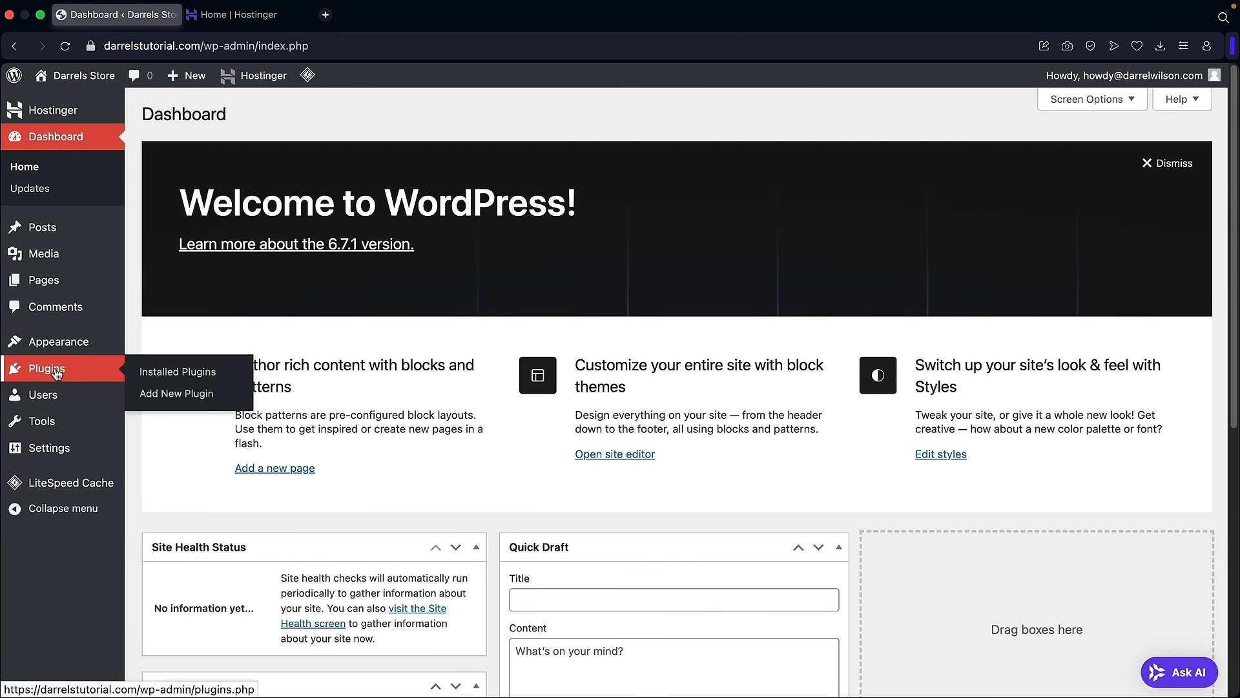
pyautogui.click(156, 397)
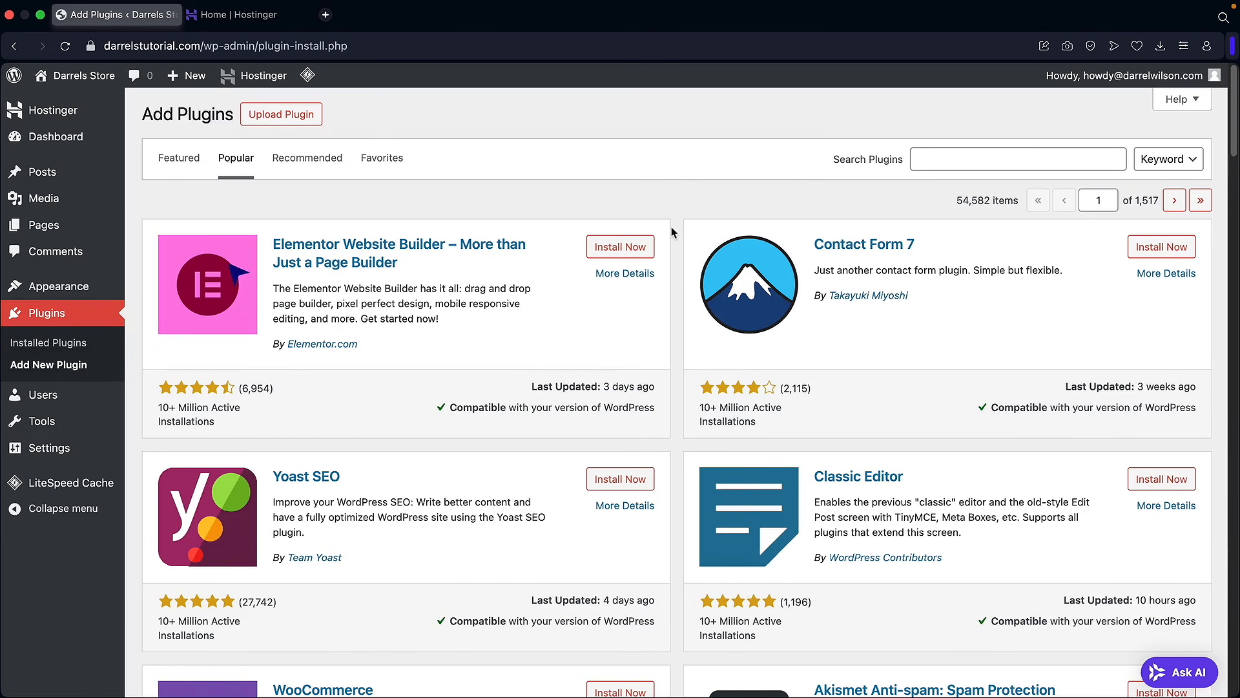
pyautogui.scroll(-5, 674, 230)
pyautogui.scroll(-5, 672, 232)
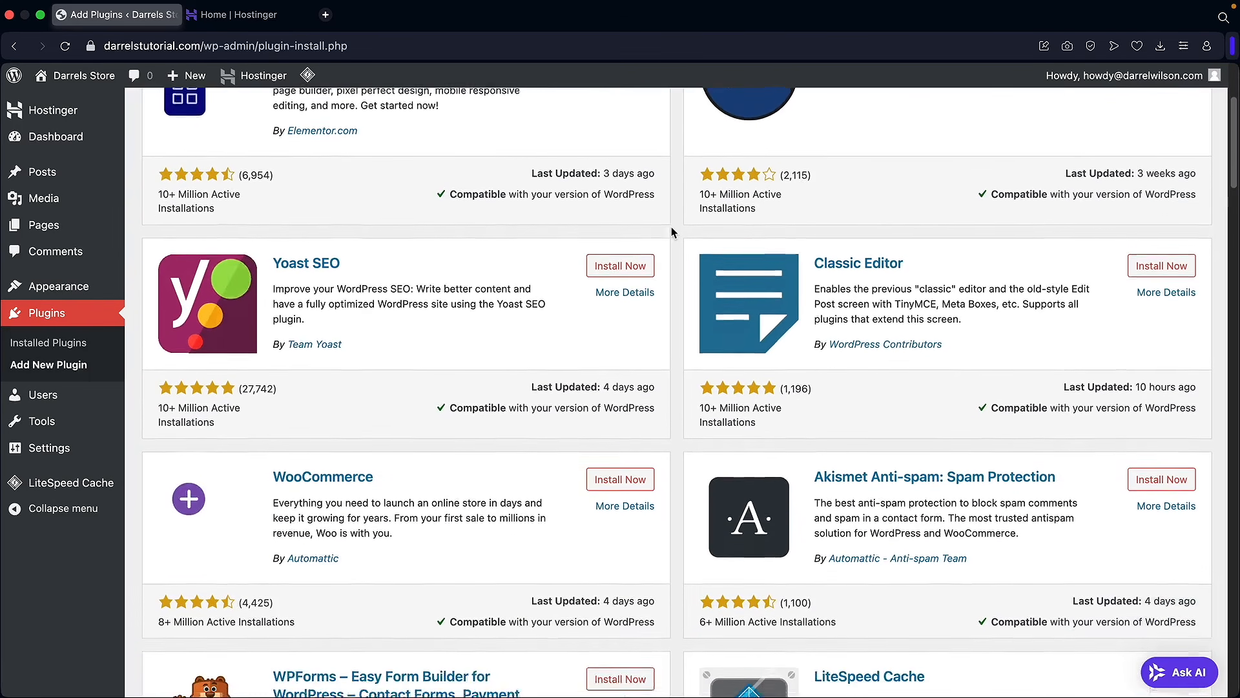
pyautogui.scroll(-2, 671, 232)
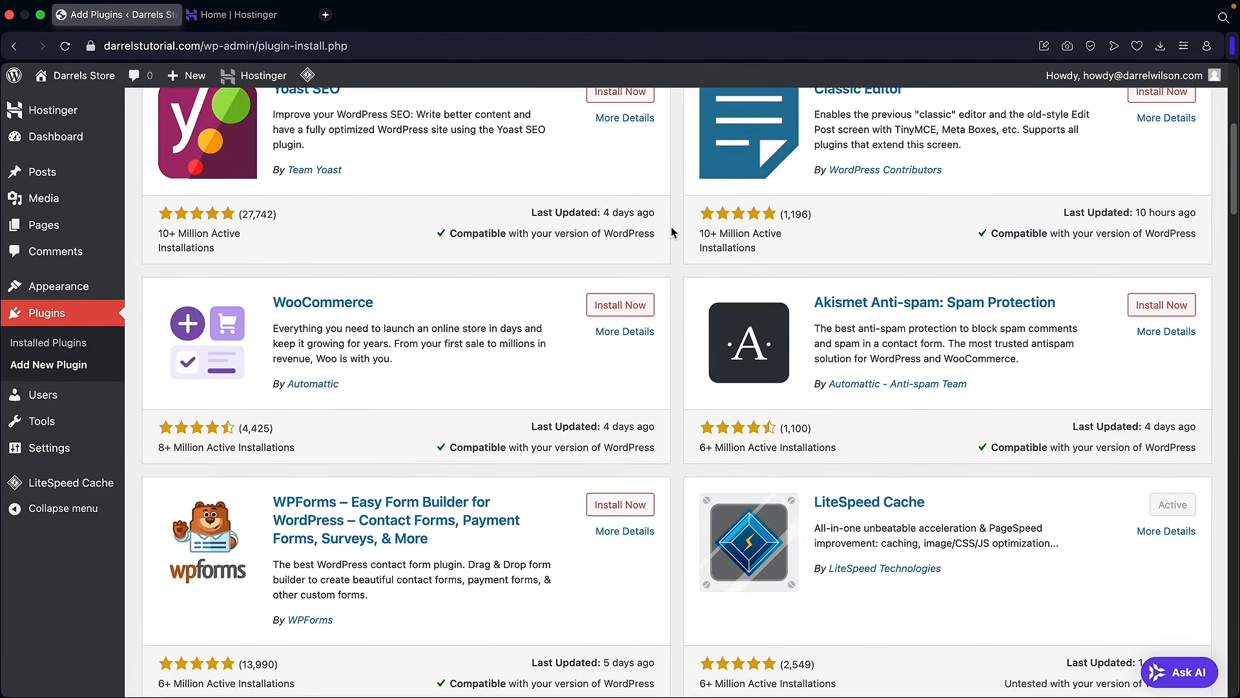
pyautogui.scroll(-2, 672, 233)
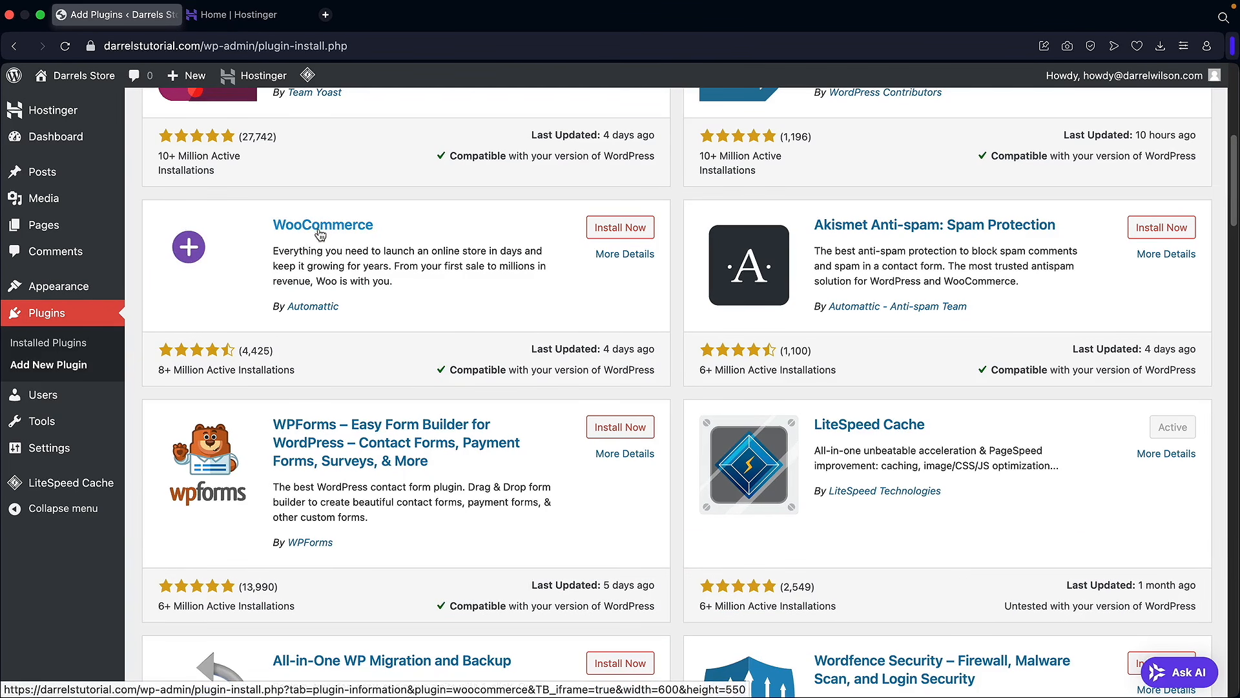
pyautogui.scroll(-5, 320, 232)
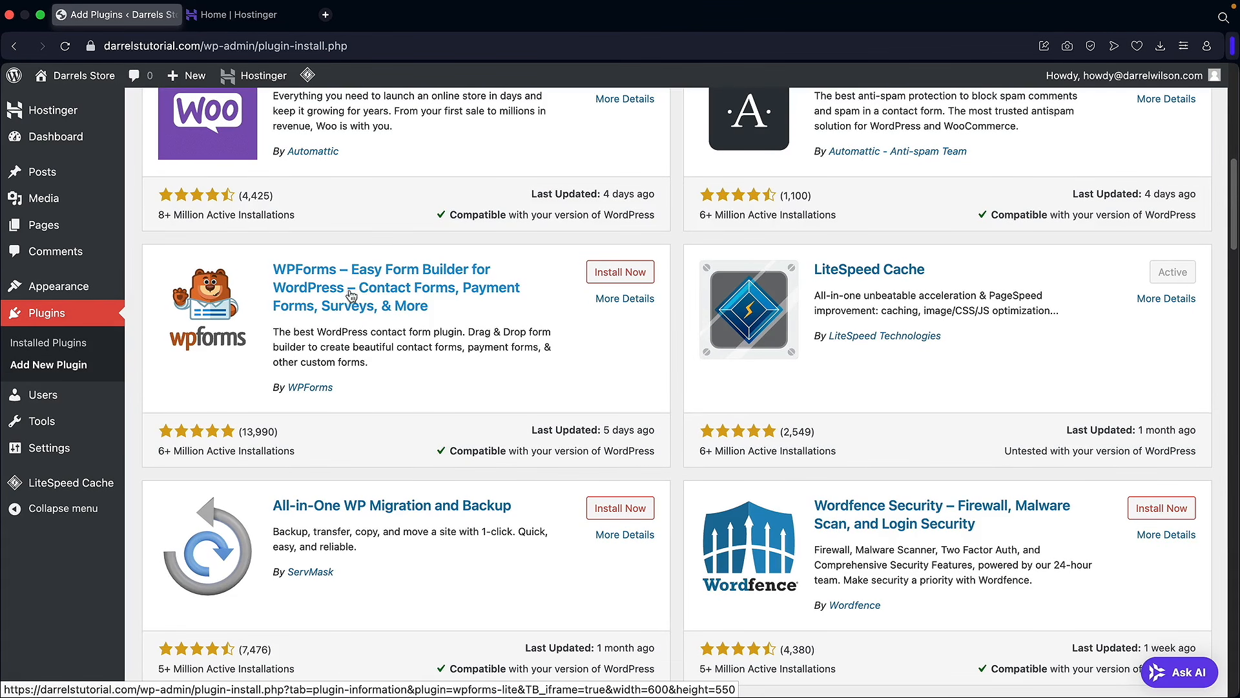
pyautogui.scroll(-5, 362, 286)
pyautogui.scroll(-2, 362, 285)
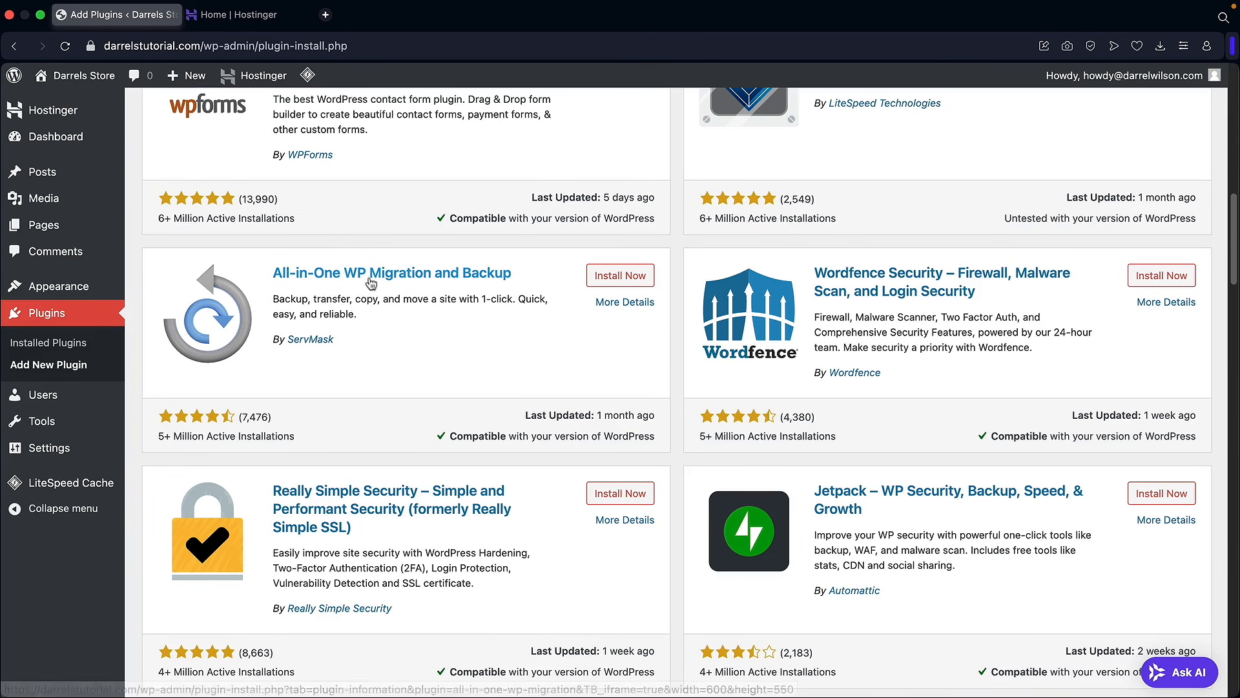
pyautogui.scroll(-3, 380, 275)
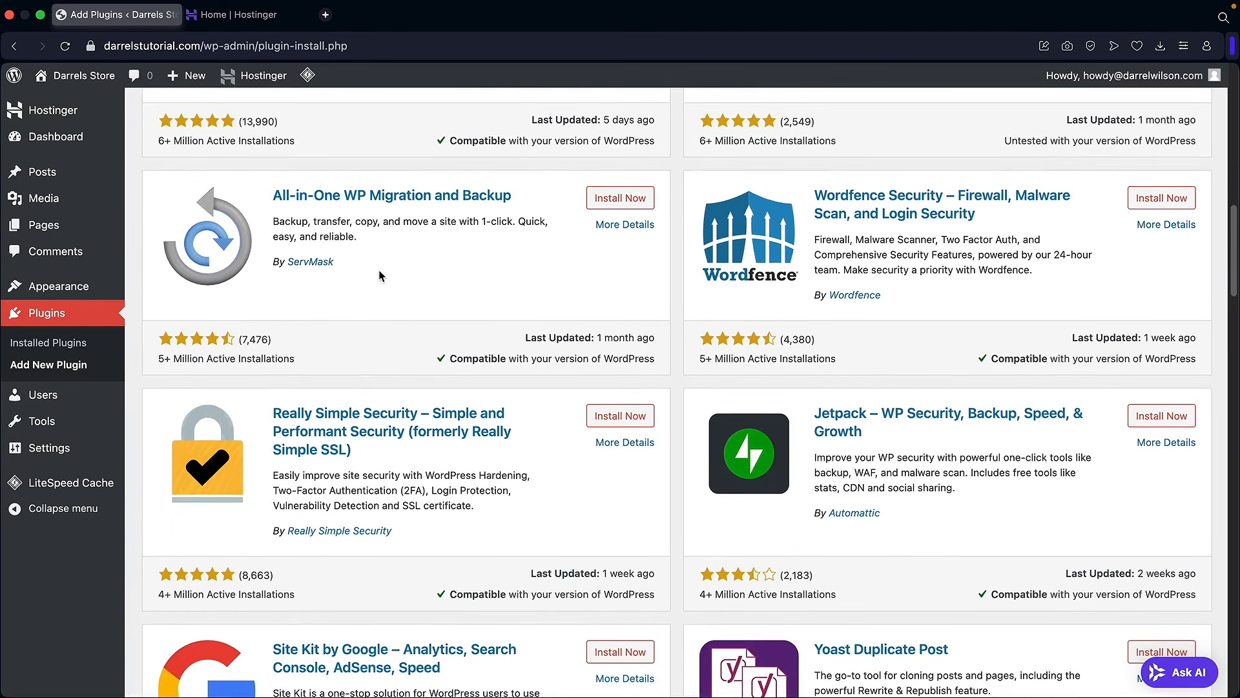
pyautogui.scroll(-5, 380, 276)
pyautogui.scroll(-15, 380, 274)
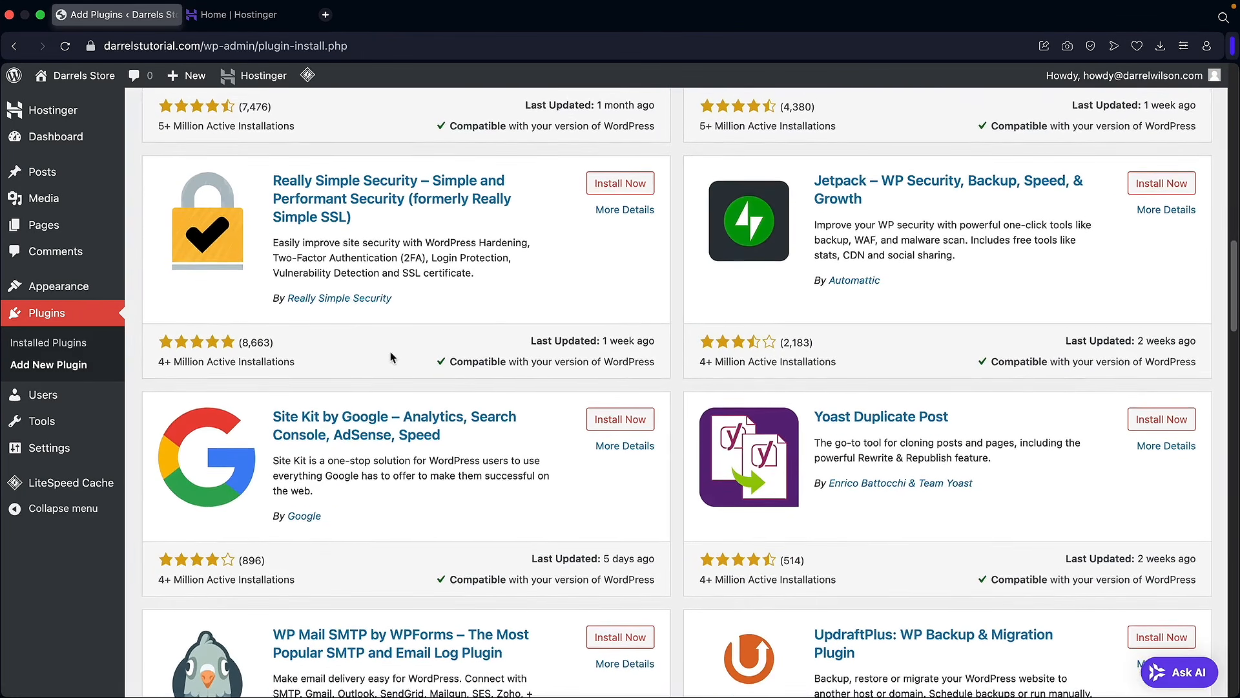
pyautogui.scroll(-7, 482, 388)
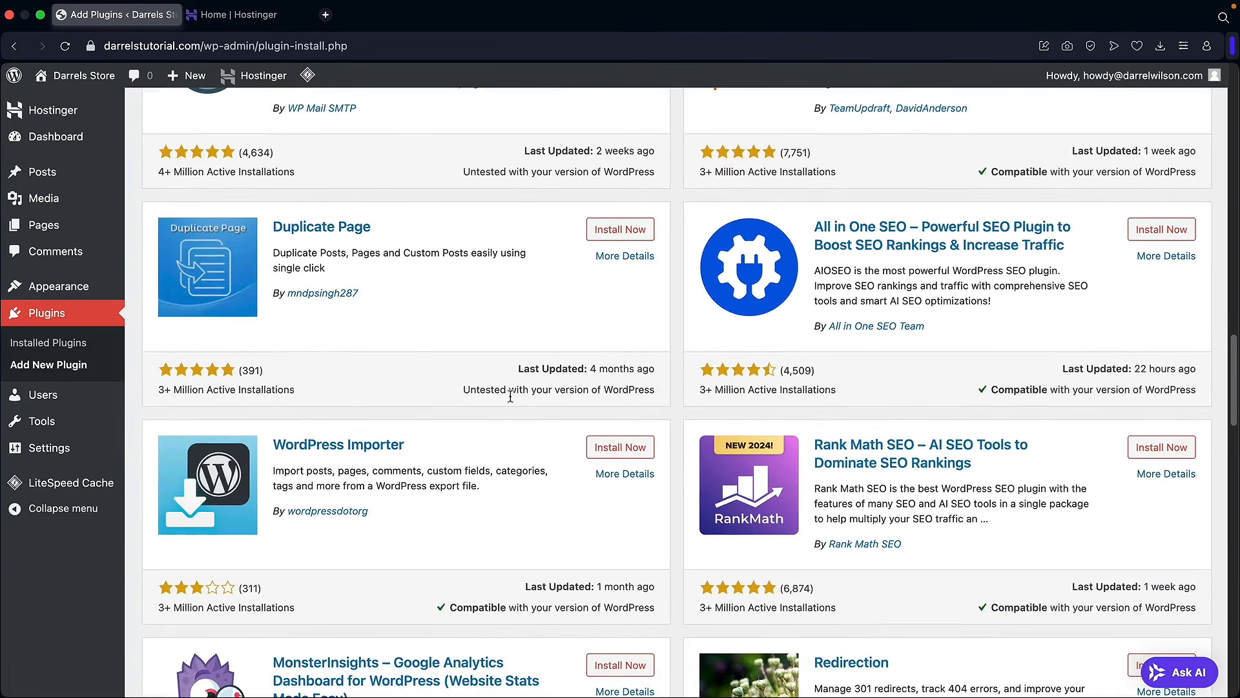
pyautogui.scroll(18, 688, 445)
pyautogui.scroll(20, 688, 444)
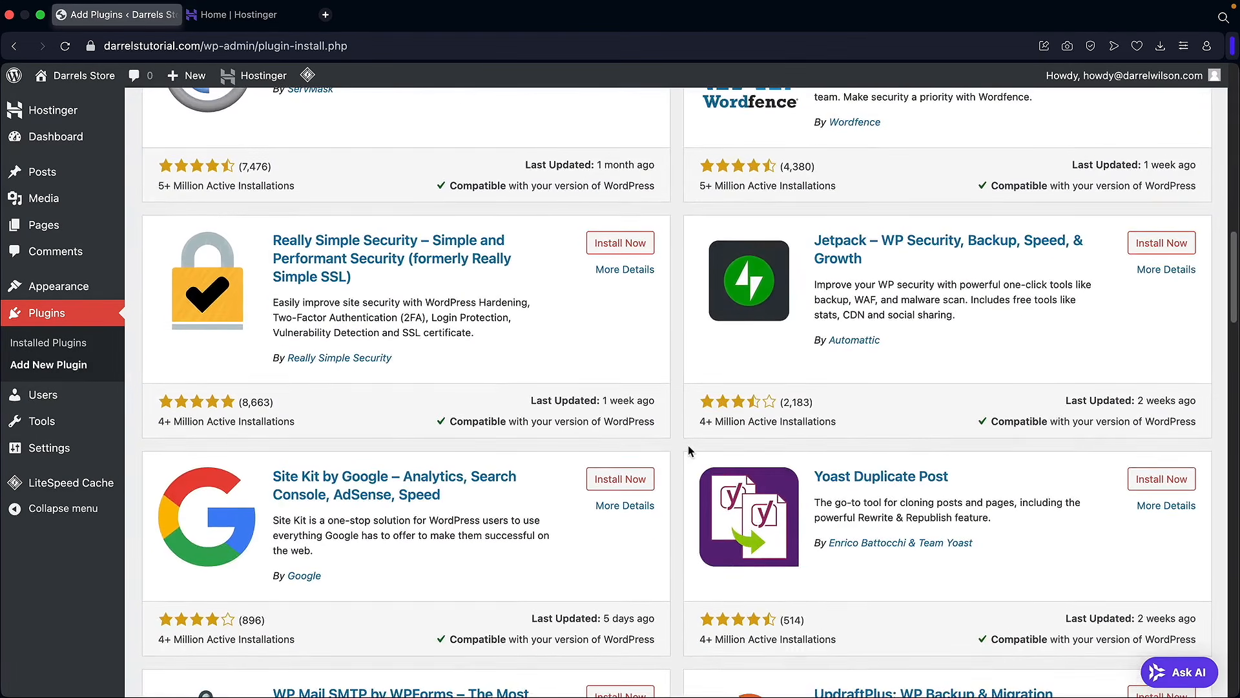
pyautogui.scroll(3, 687, 444)
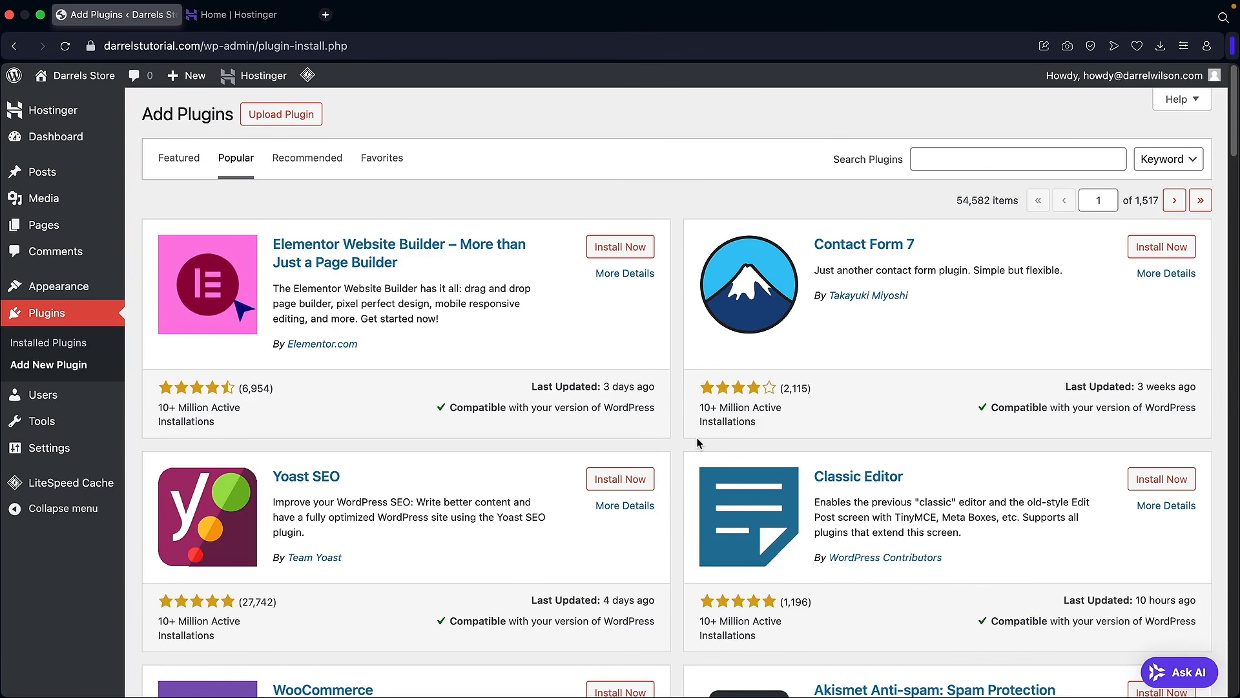
pyautogui.moveTo(74, 288)
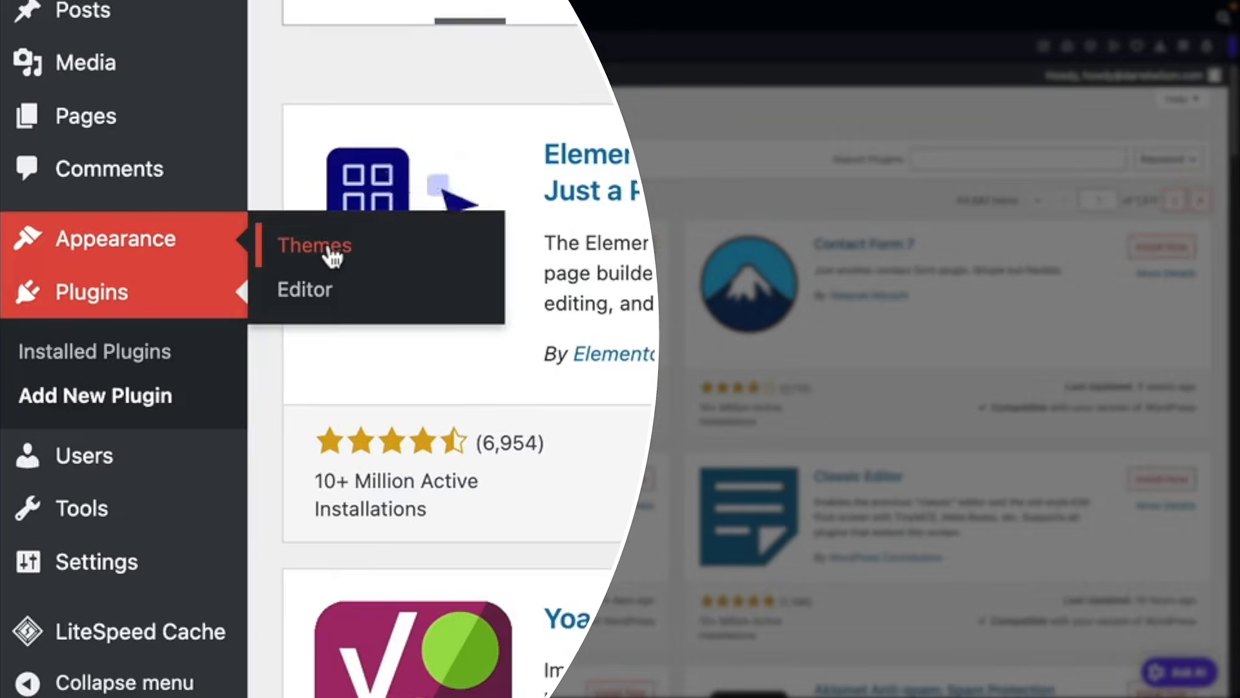
# Step: Open Add New Theme from Appearance > Themes and browse the available themes
pyautogui.click(330, 251)
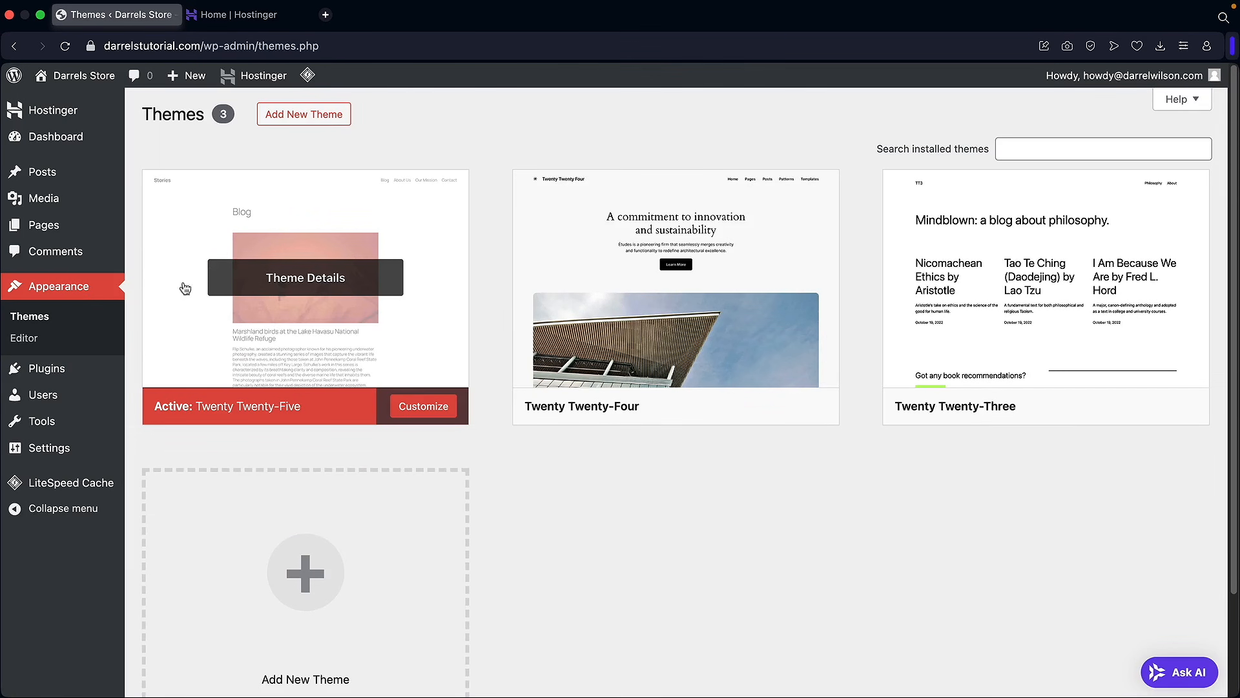
pyautogui.click(299, 119)
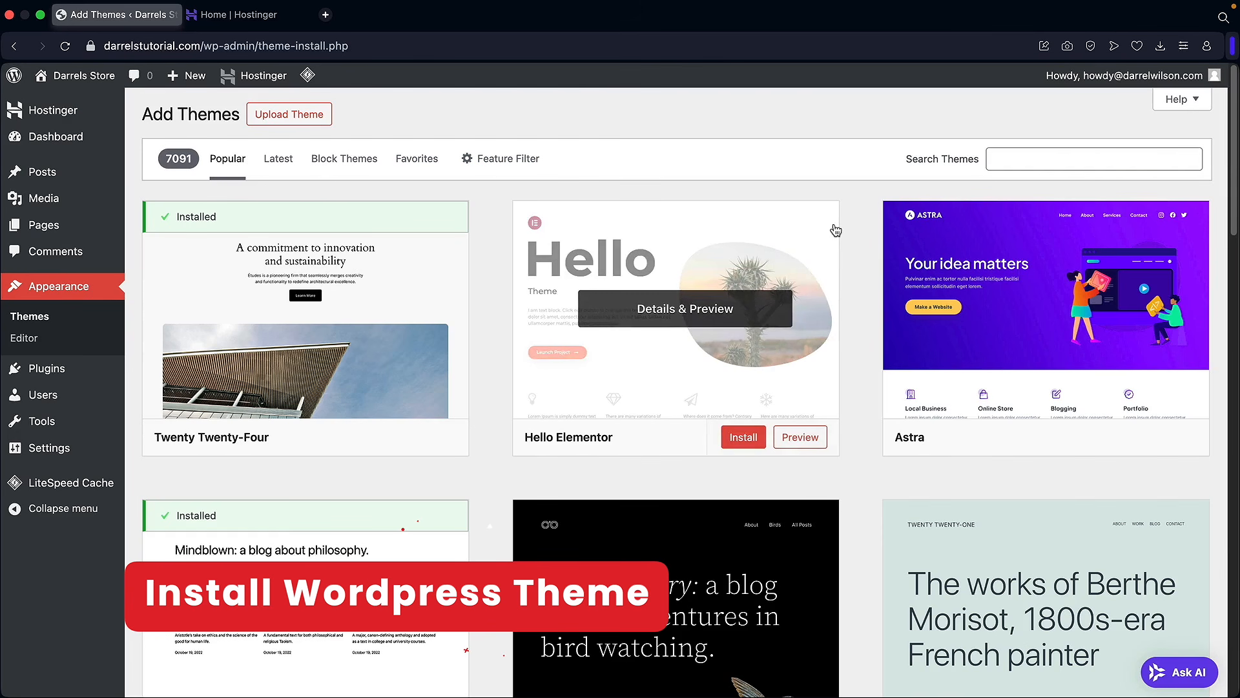
pyautogui.scroll(-1, 860, 223)
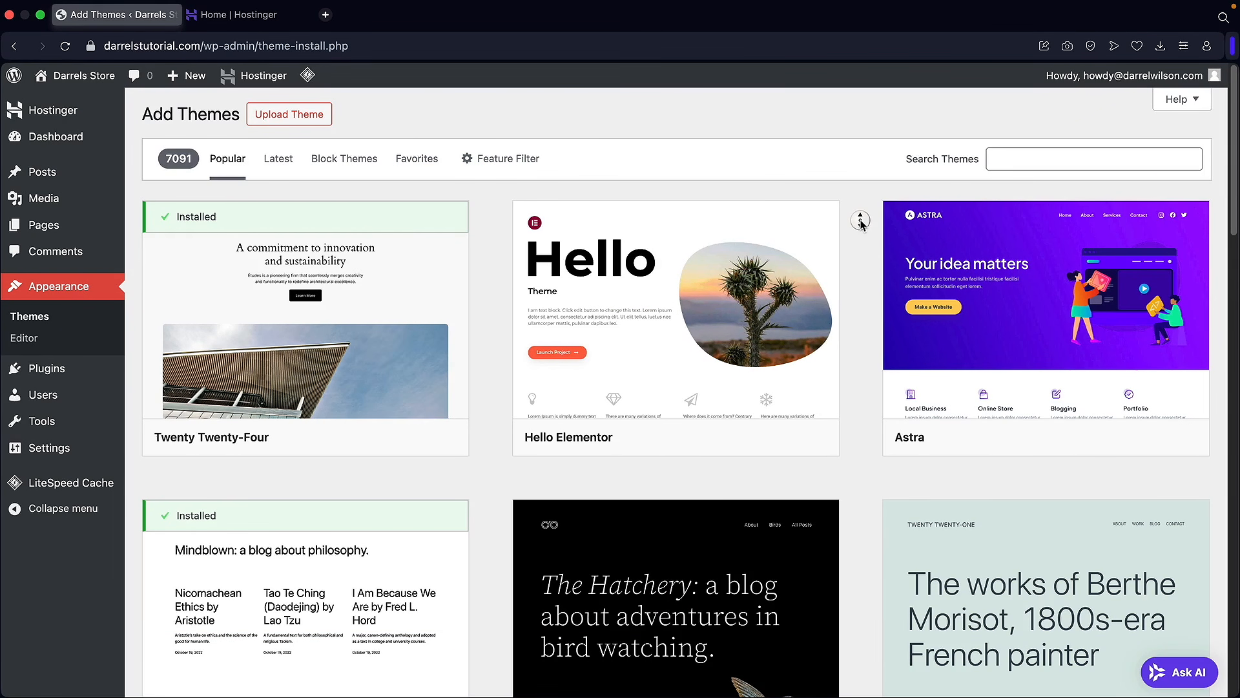
pyautogui.scroll(-3, 860, 223)
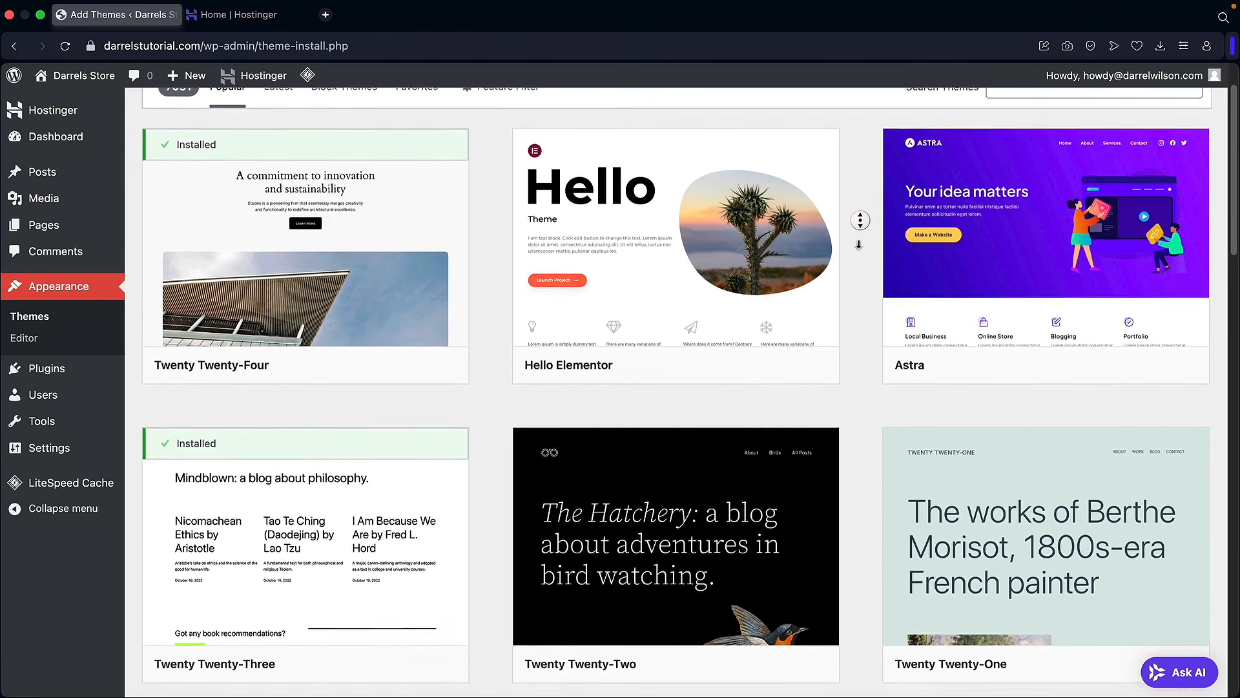
pyautogui.scroll(-3, 859, 244)
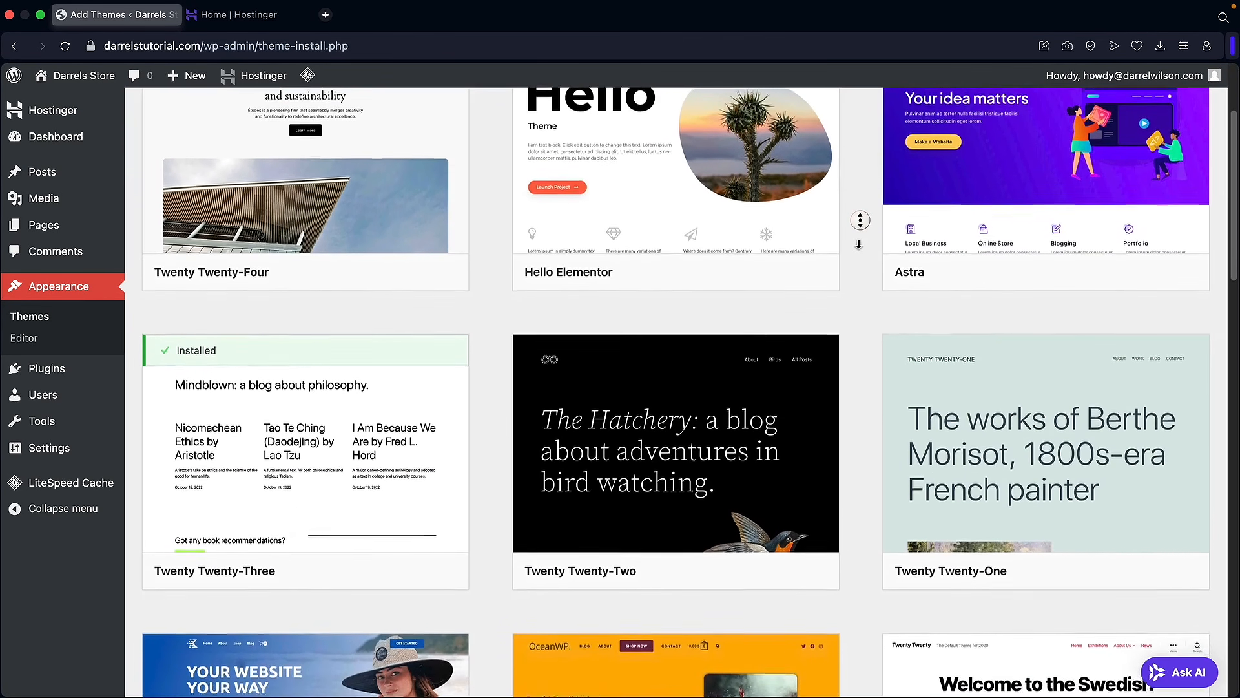
pyautogui.scroll(-3, 859, 244)
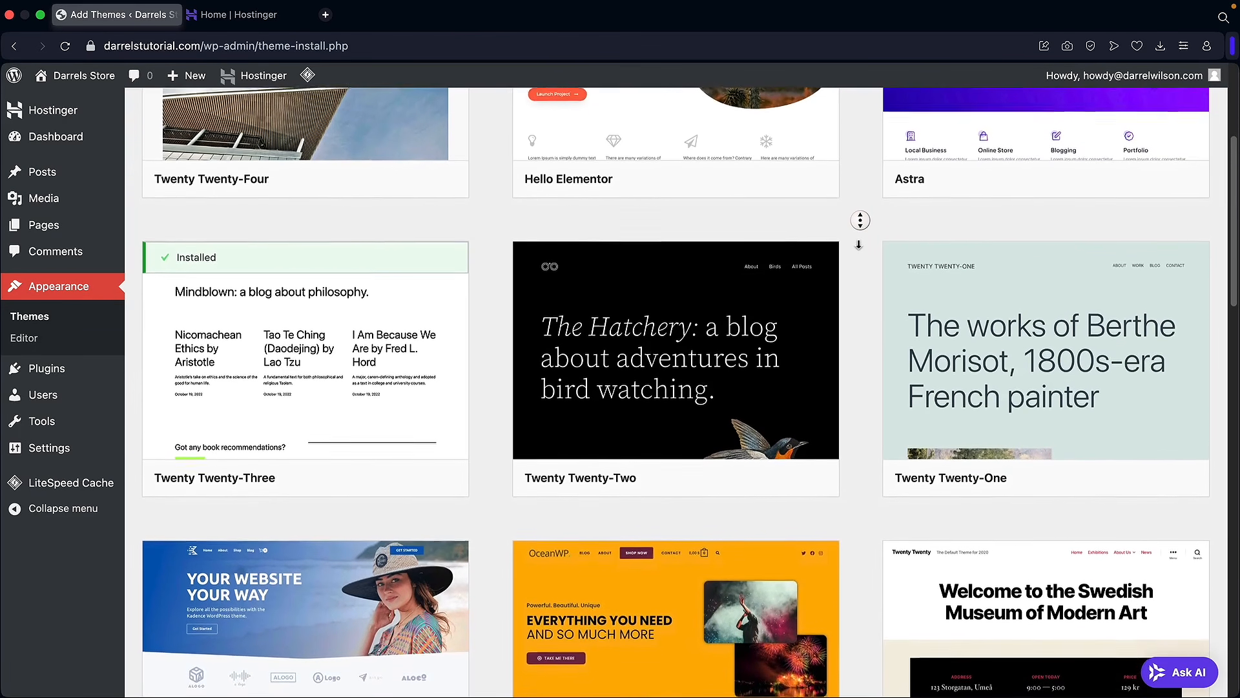
pyautogui.scroll(-3, 858, 245)
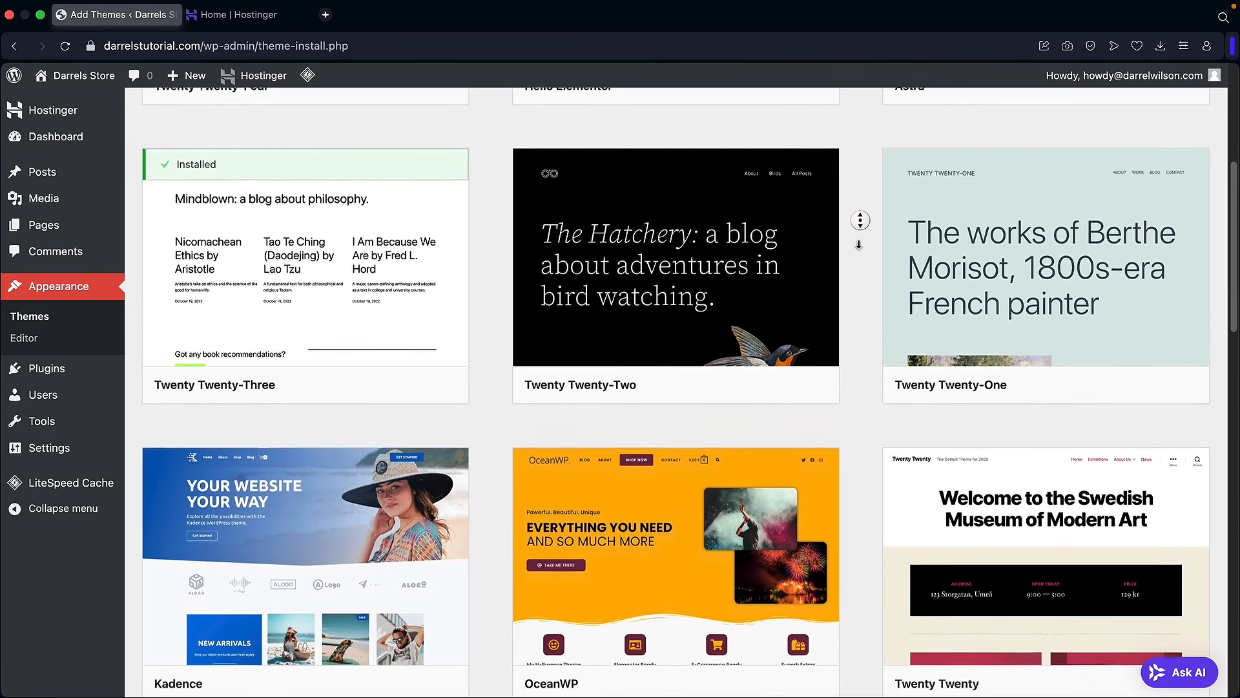
pyautogui.scroll(-10, 859, 246)
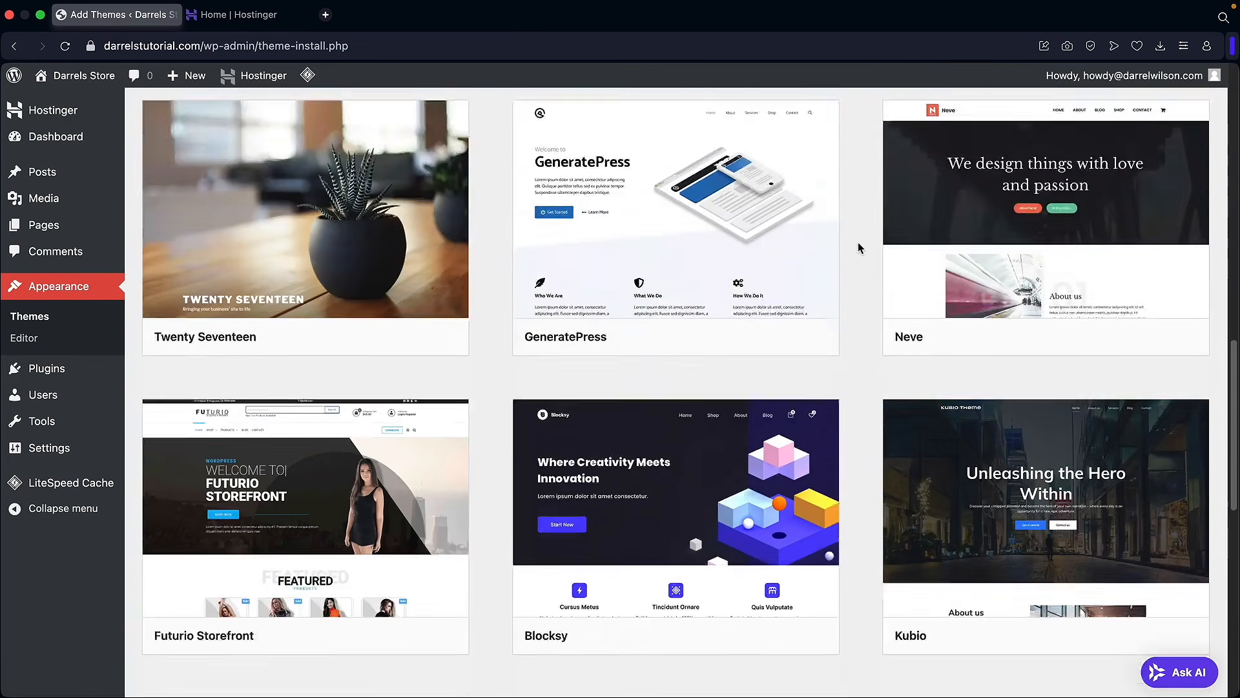
pyautogui.scroll(3, 864, 308)
pyautogui.scroll(10, 865, 312)
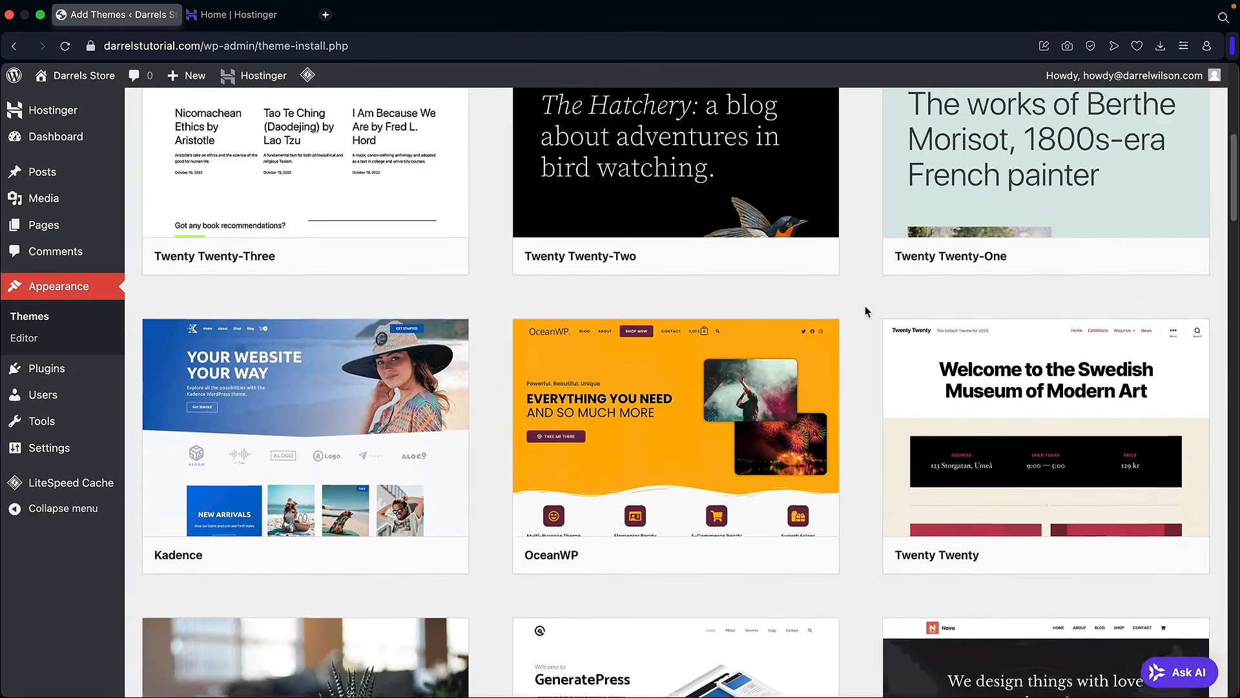
pyautogui.scroll(2, 865, 311)
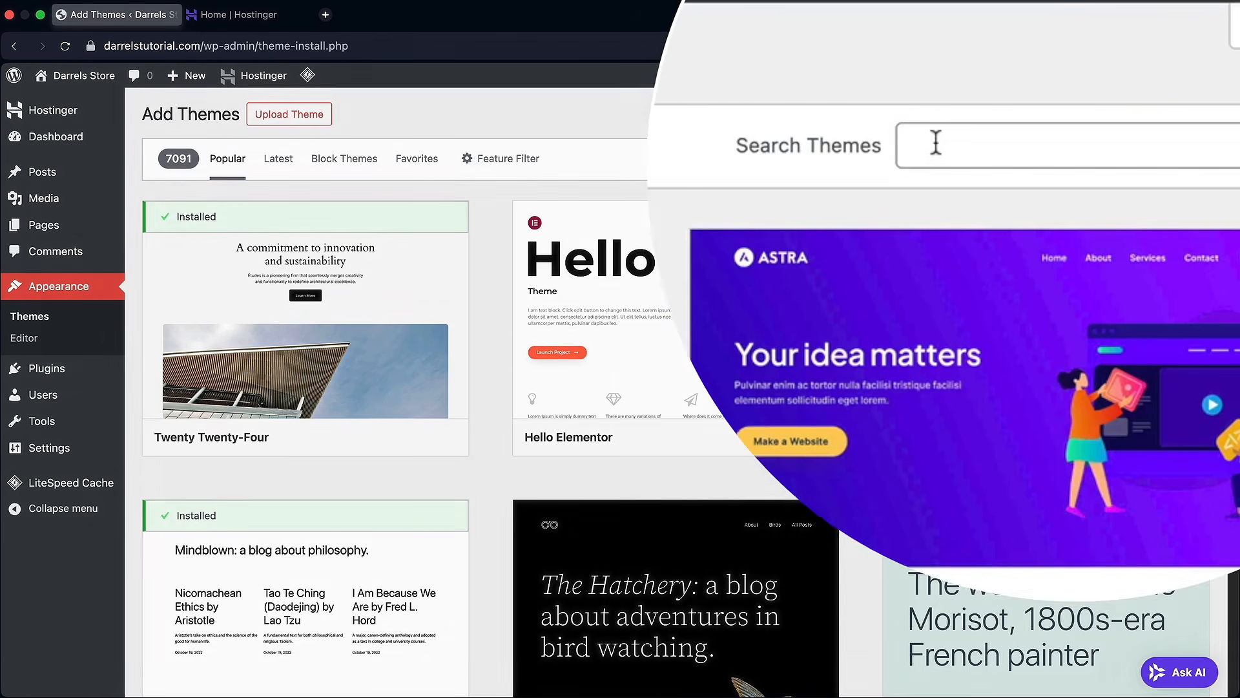
# Step: Search the theme directory for 'solace' and install the Solace theme
pyautogui.click(1030, 158)
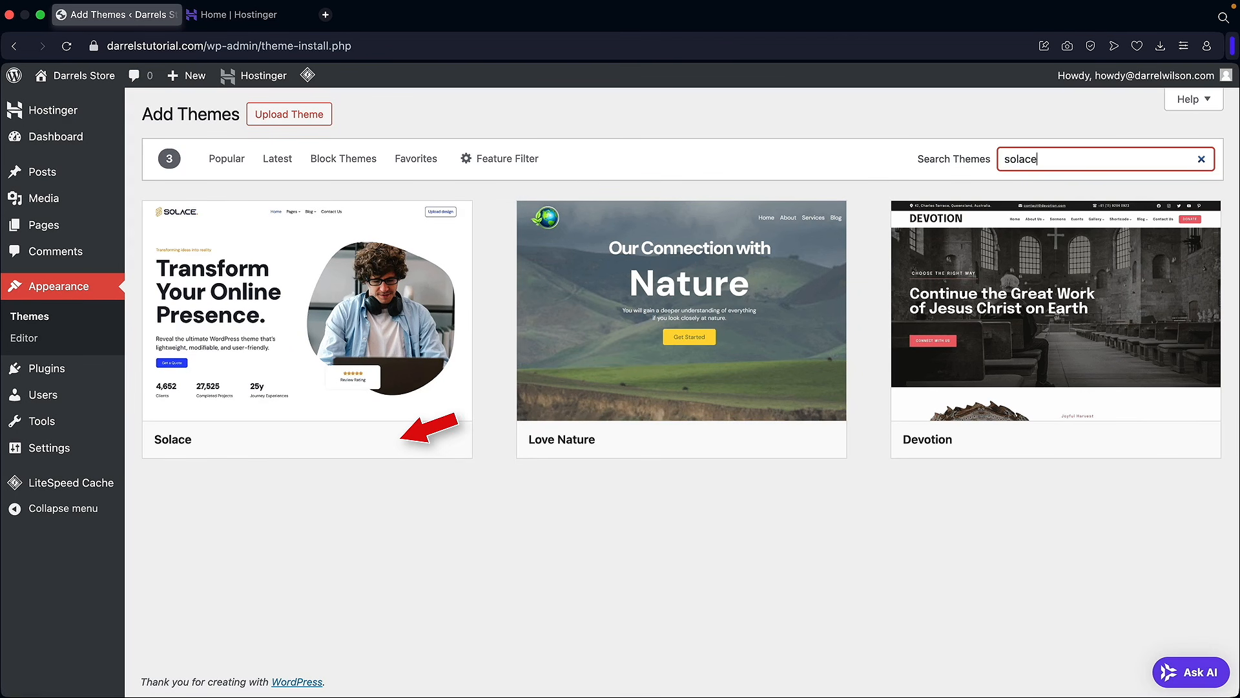
pyautogui.moveTo(343, 316)
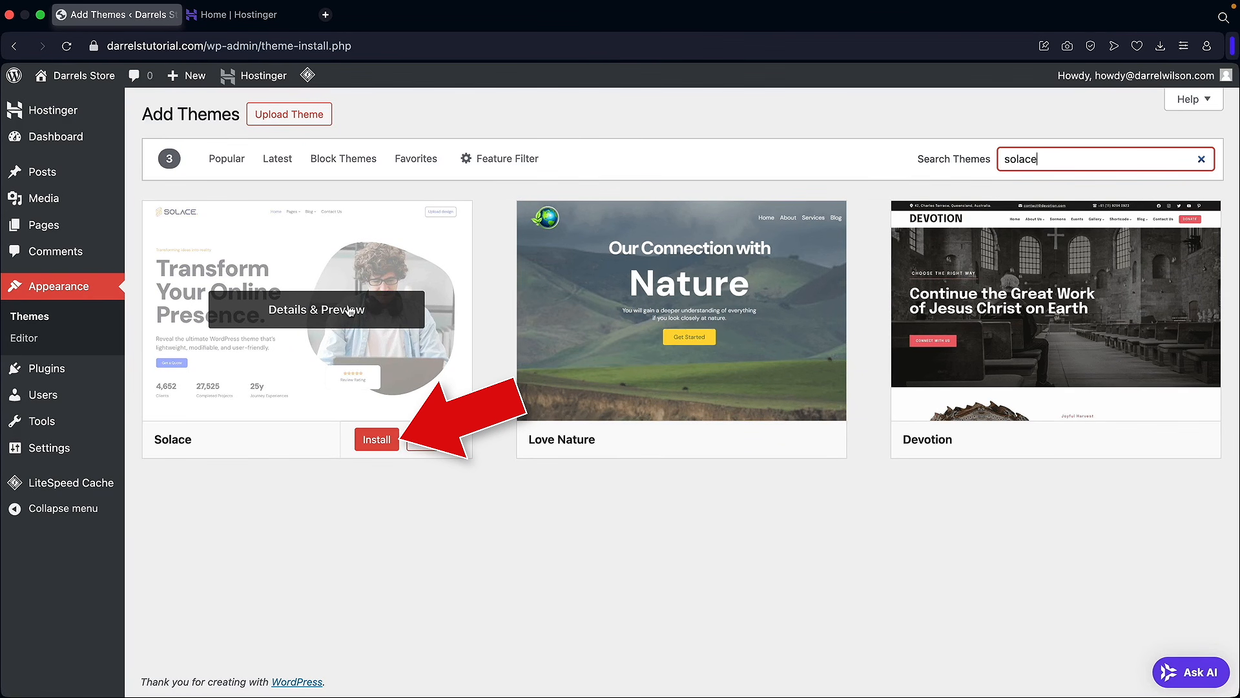
pyautogui.click(377, 442)
# Step: Activate Solace, install the Solace Extra 1.1.9 plugin, and return to the welcome dashboard
pyautogui.click(353, 446)
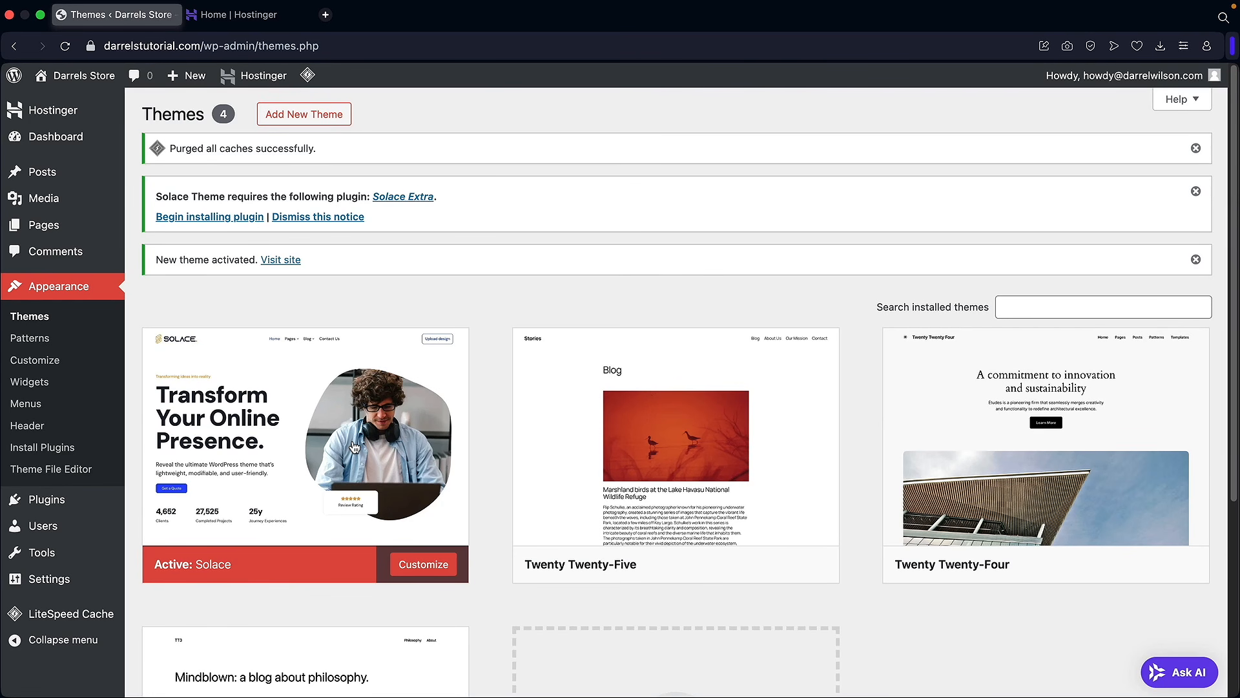
pyautogui.moveTo(354, 444)
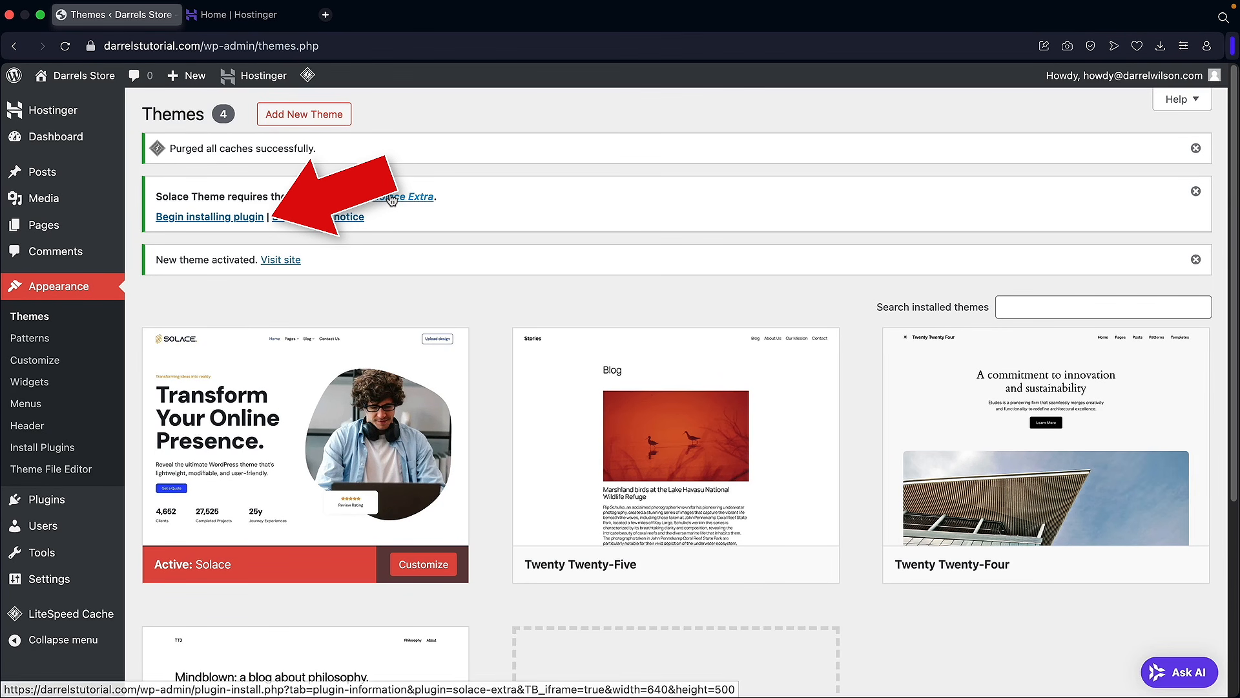
pyautogui.click(183, 218)
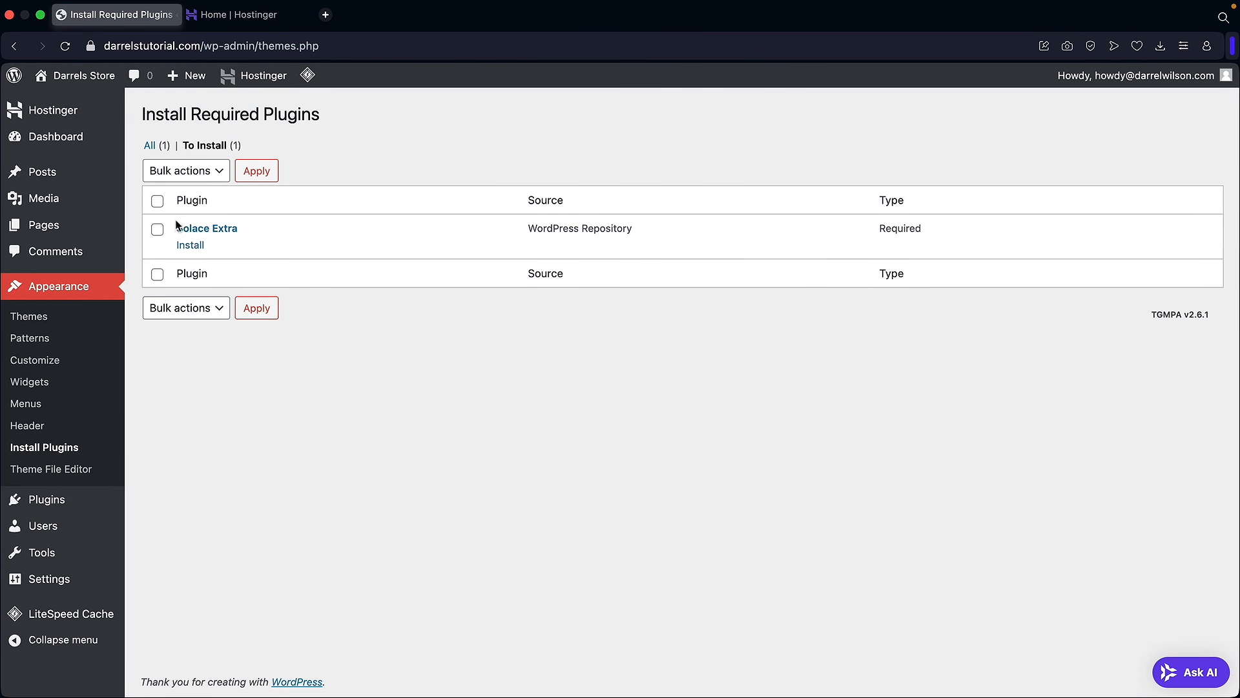
pyautogui.click(193, 250)
pyautogui.click(378, 272)
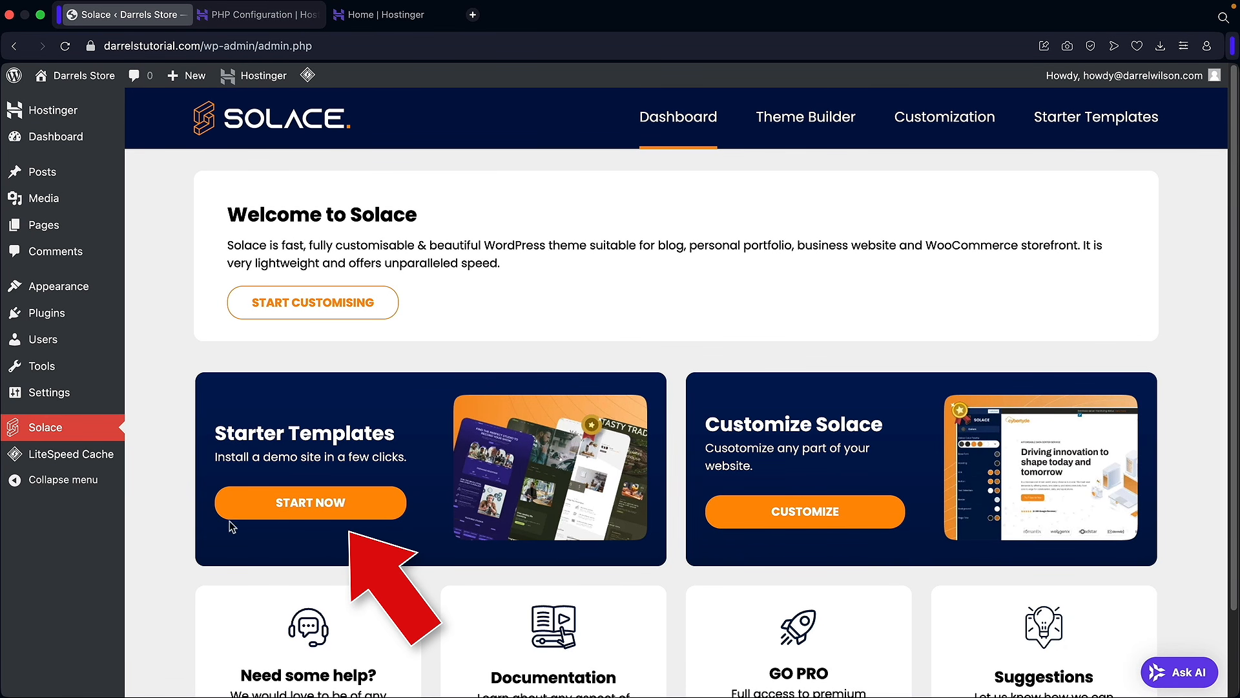
# Step: Open the Solace starter template layouts, browse them, and search for 'edinbur'
pyautogui.click(297, 505)
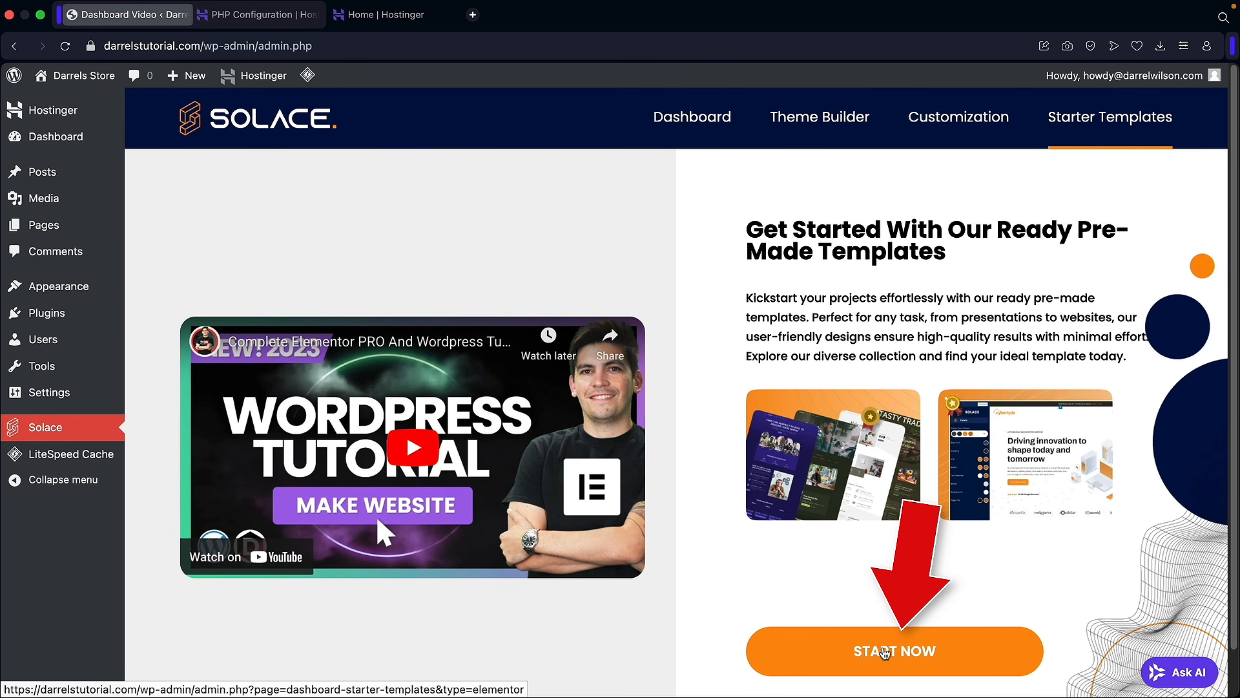
pyautogui.click(885, 651)
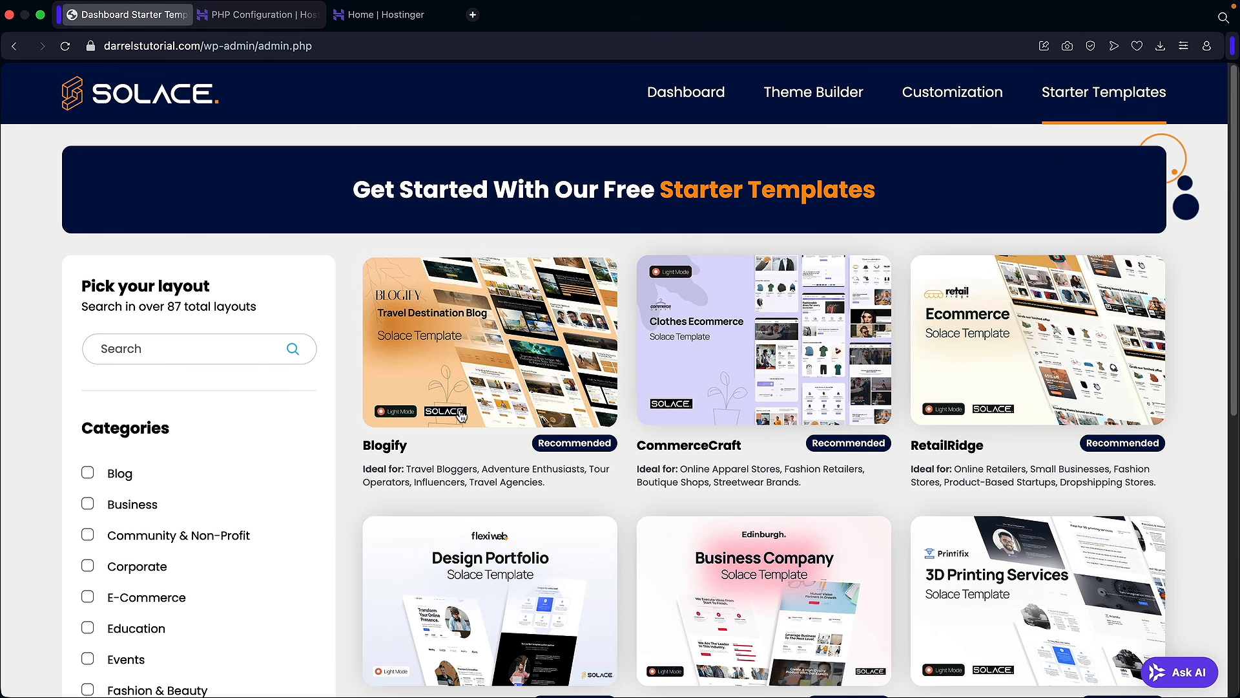
pyautogui.scroll(-5, 461, 416)
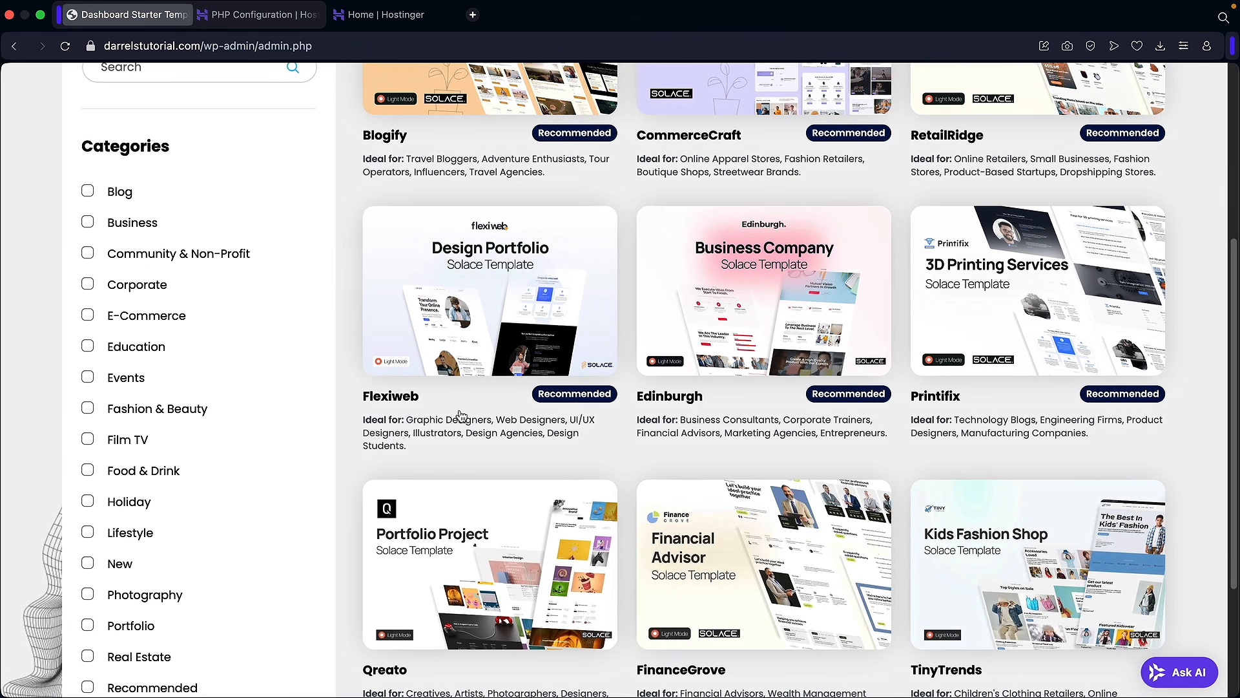
pyautogui.scroll(-3, 461, 416)
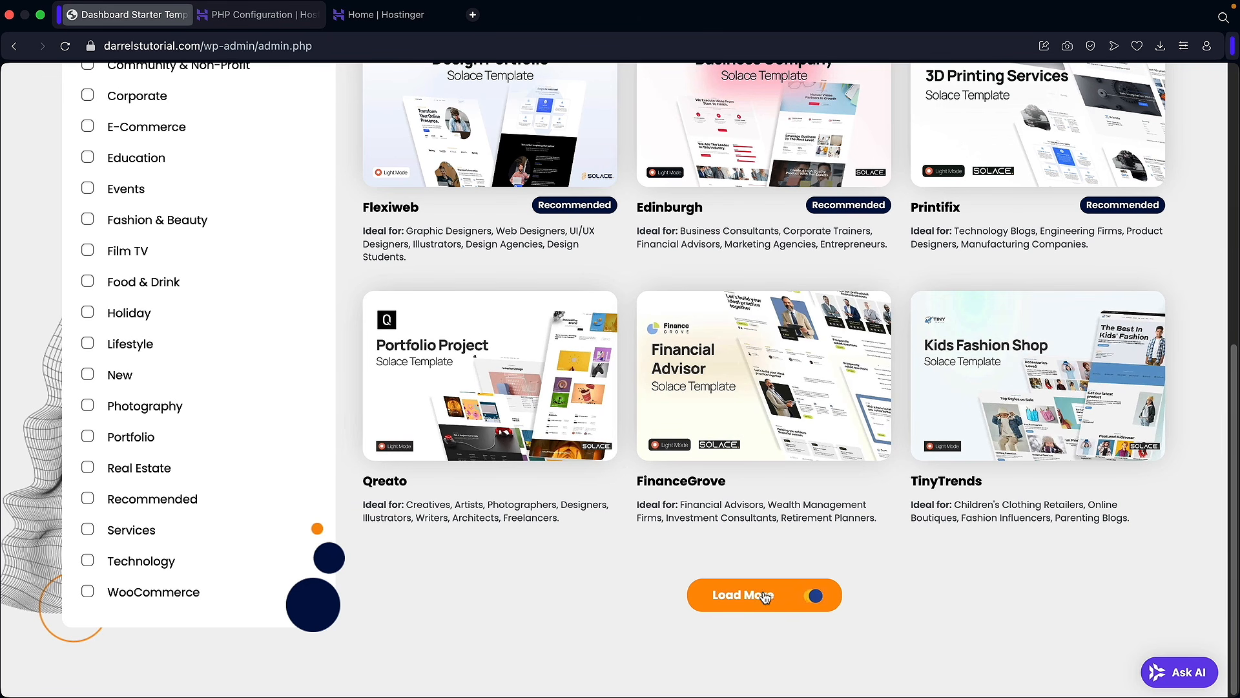
pyautogui.scroll(-5, 549, 460)
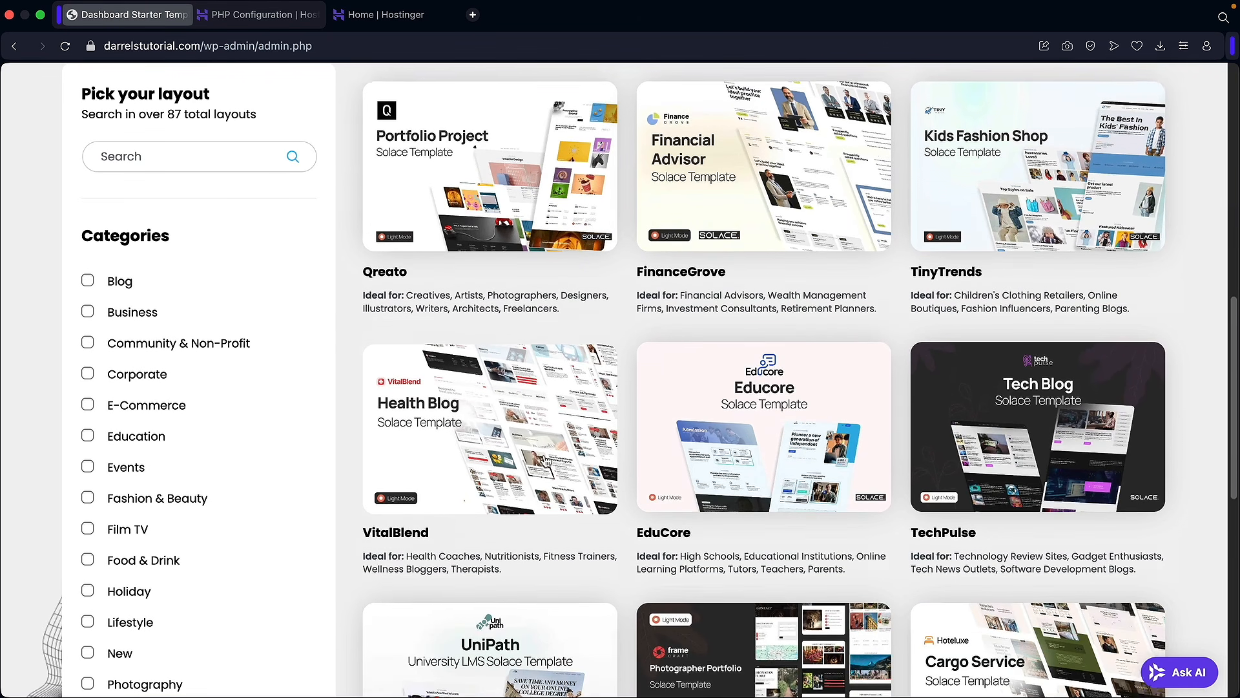
pyautogui.scroll(-5, 543, 456)
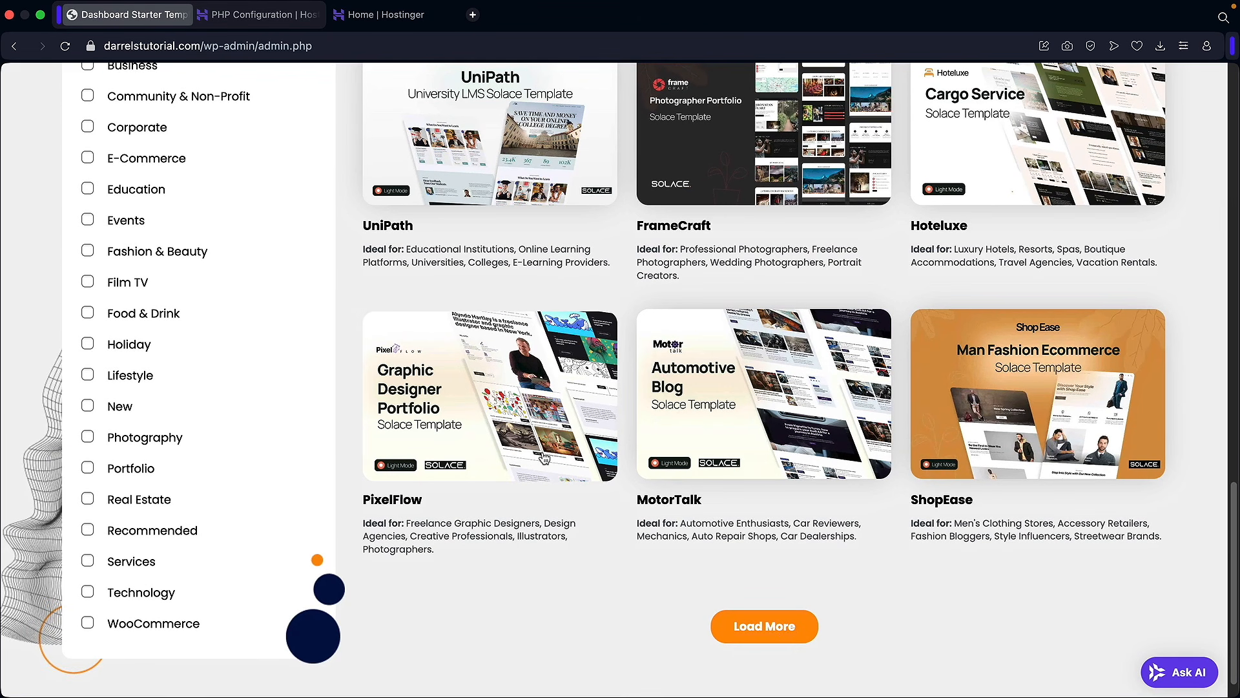
pyautogui.scroll(2, 543, 457)
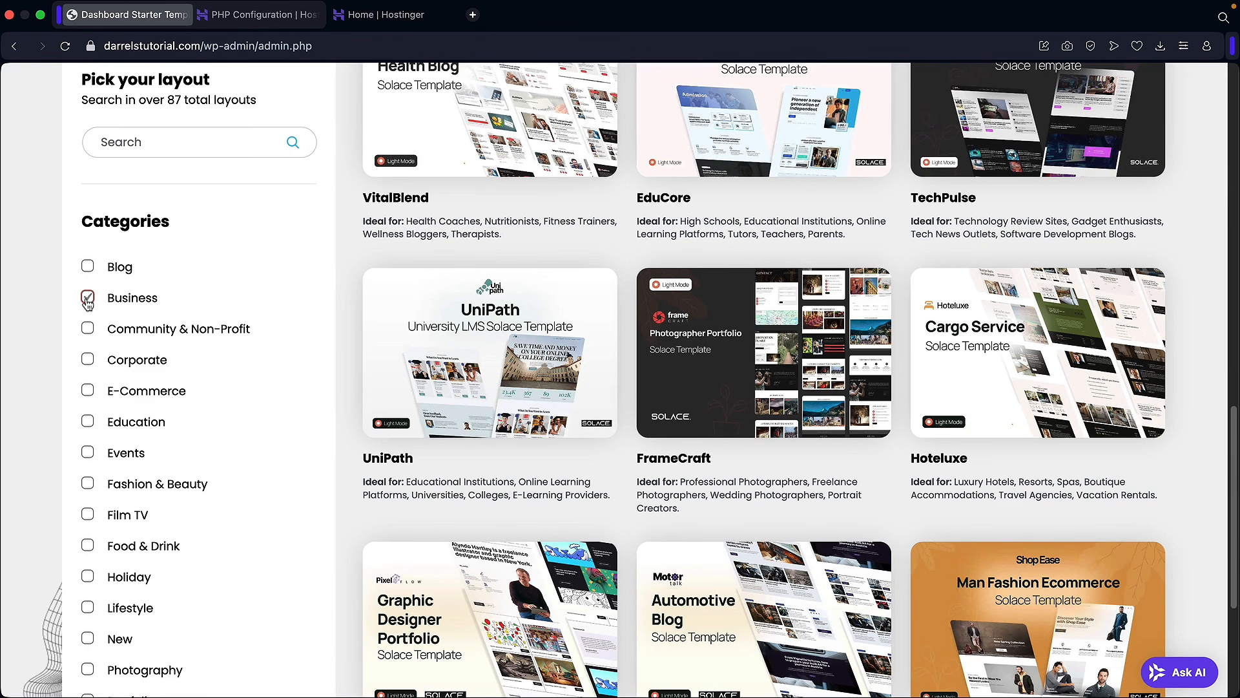
pyautogui.scroll(6, 338, 332)
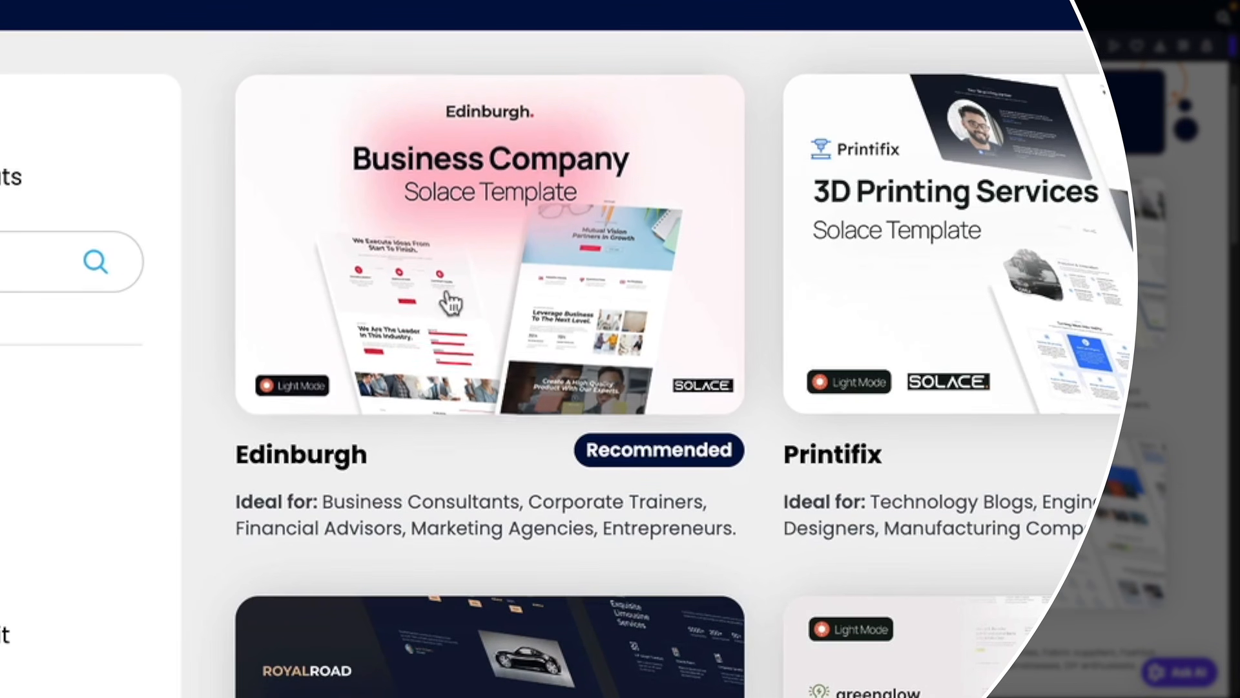
pyautogui.click(31, 243)
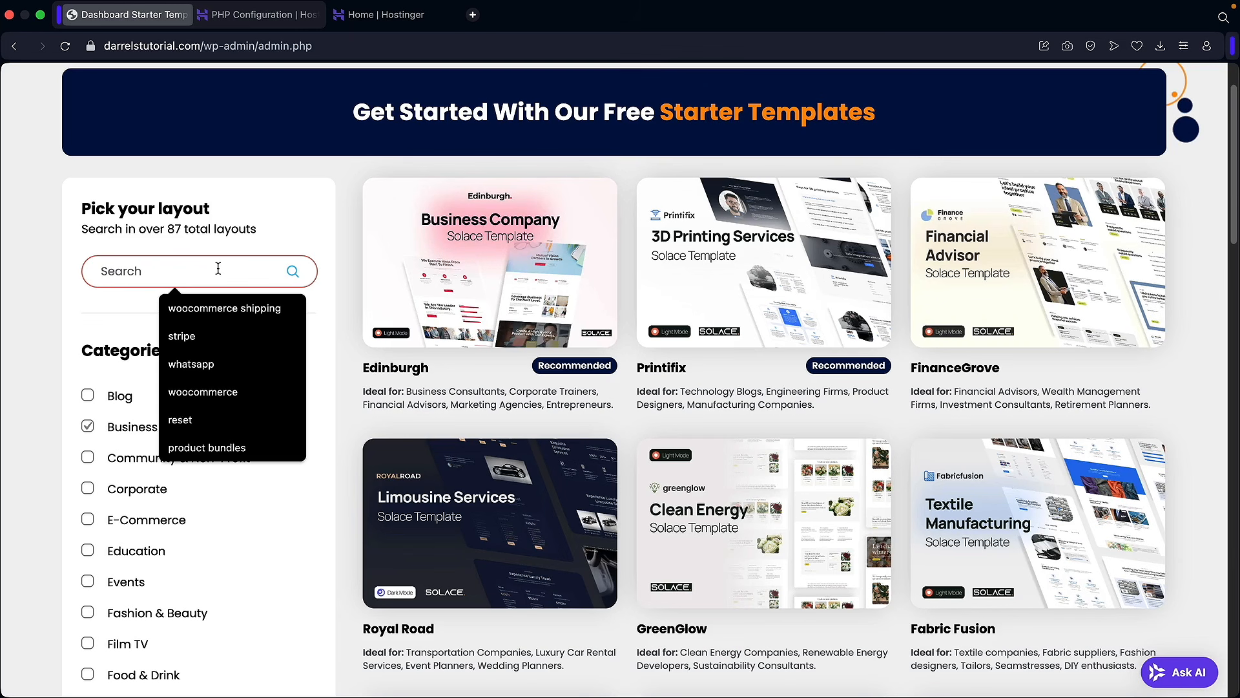
pyautogui.write('edinburgh')
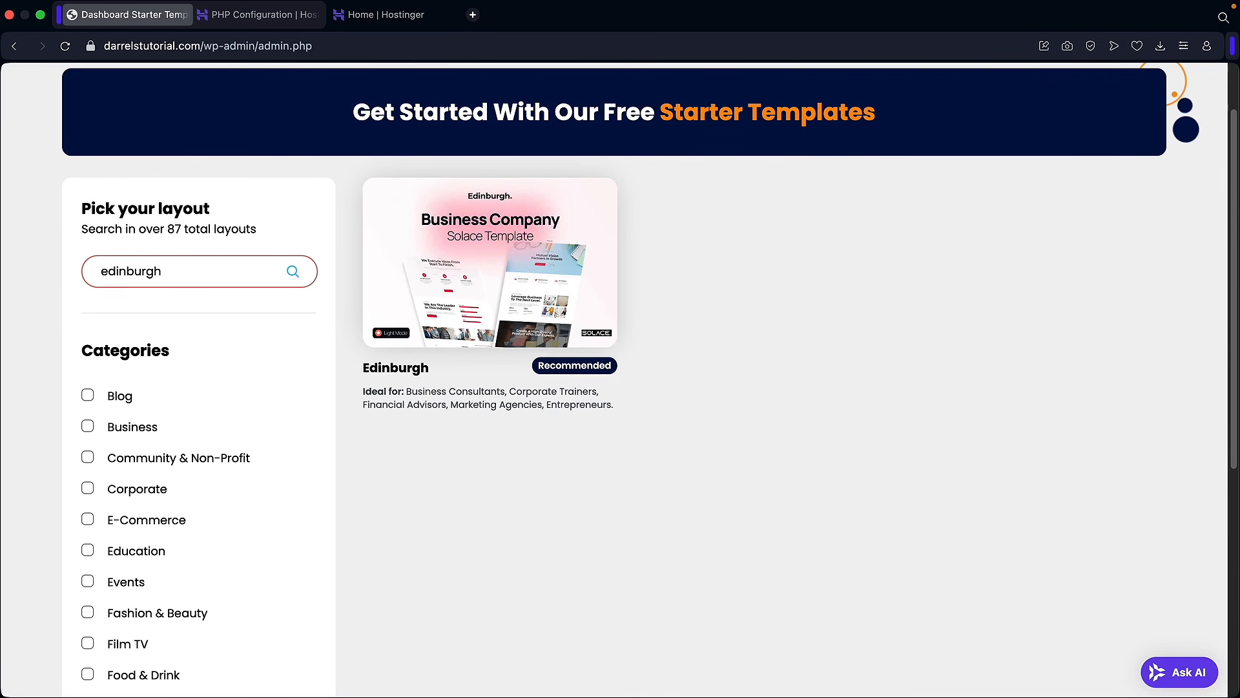
# Step: Select the Edinburgh template and scroll through its customisation options
pyautogui.click(496, 261)
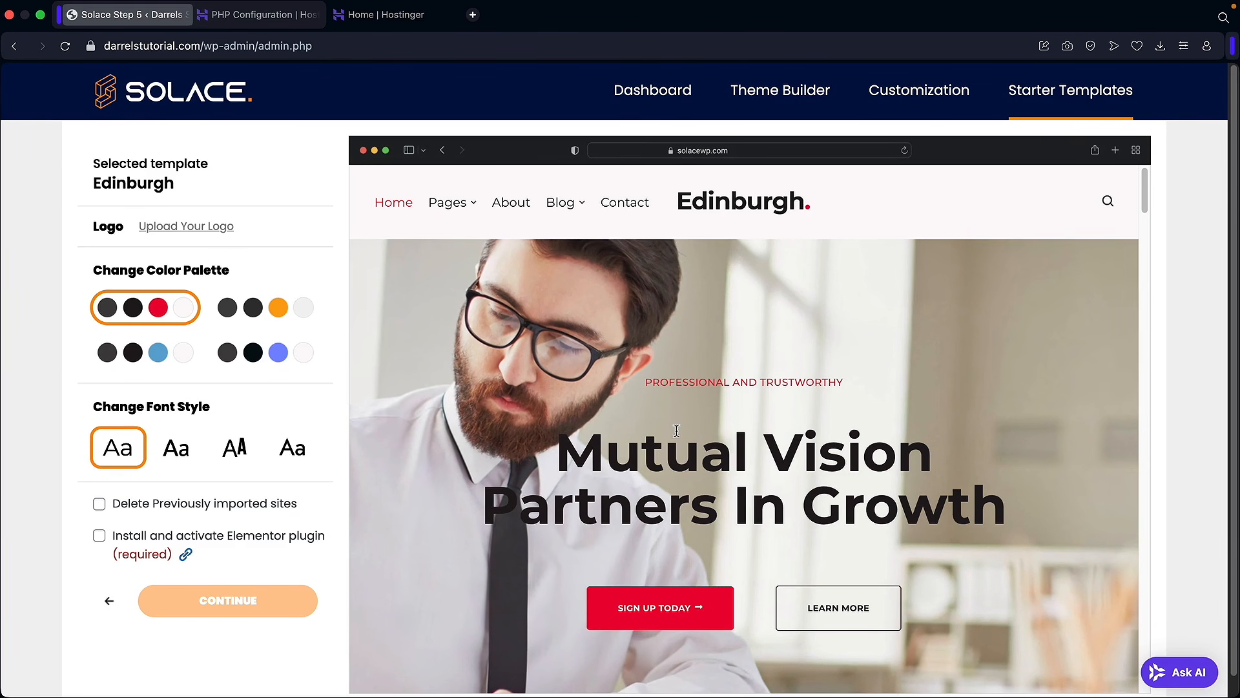
pyautogui.scroll(-10, 757, 397)
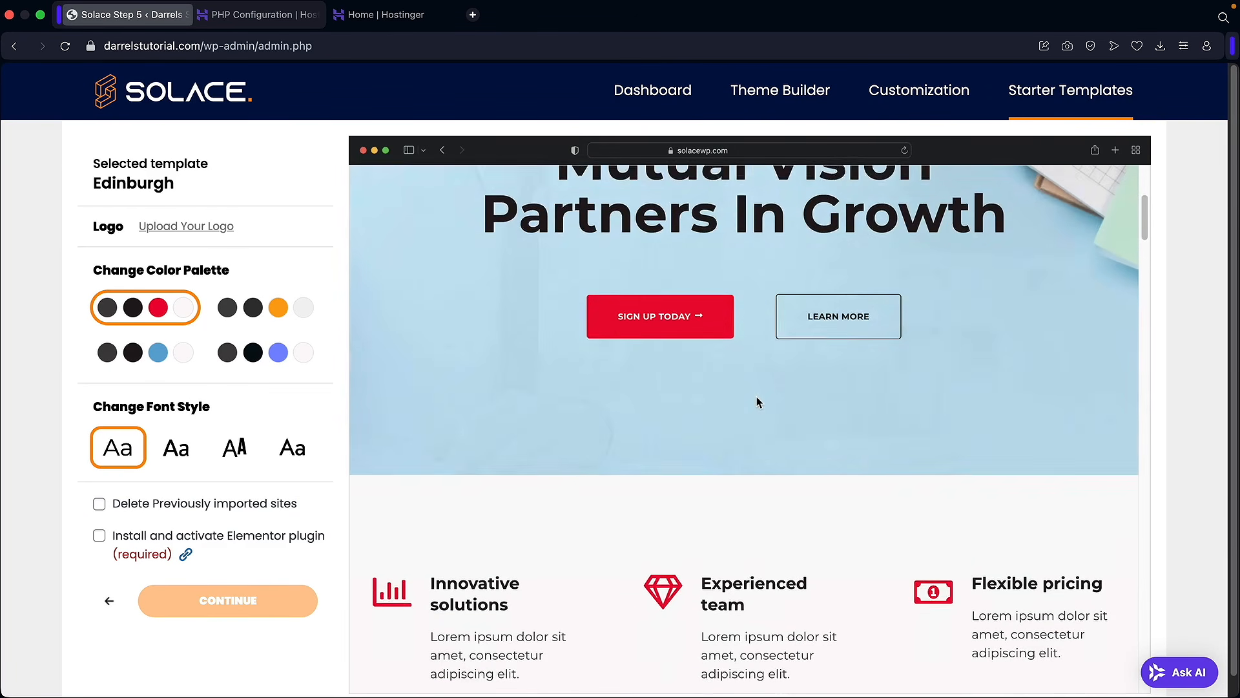
pyautogui.scroll(-5, 587, 350)
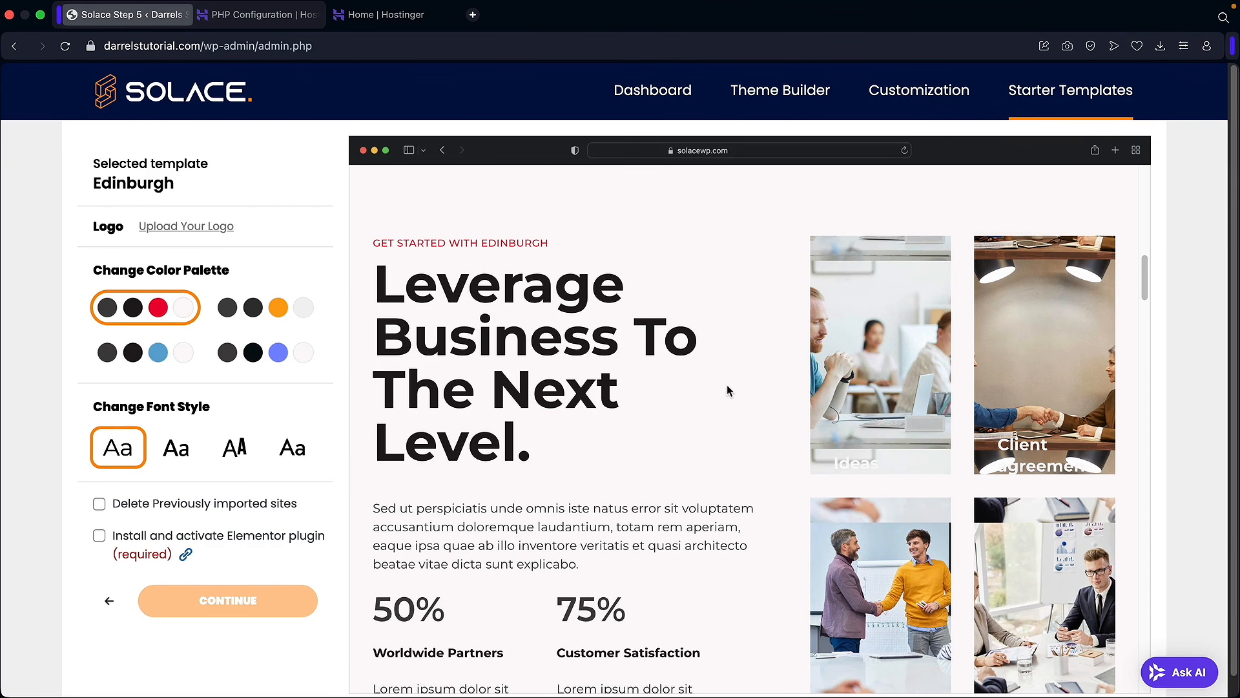
pyautogui.scroll(-1, 649, 375)
pyautogui.scroll(1, 646, 378)
# Step: Compare colour palettes and font styles, settling on Jost & Jost with the red palette
pyautogui.click(259, 309)
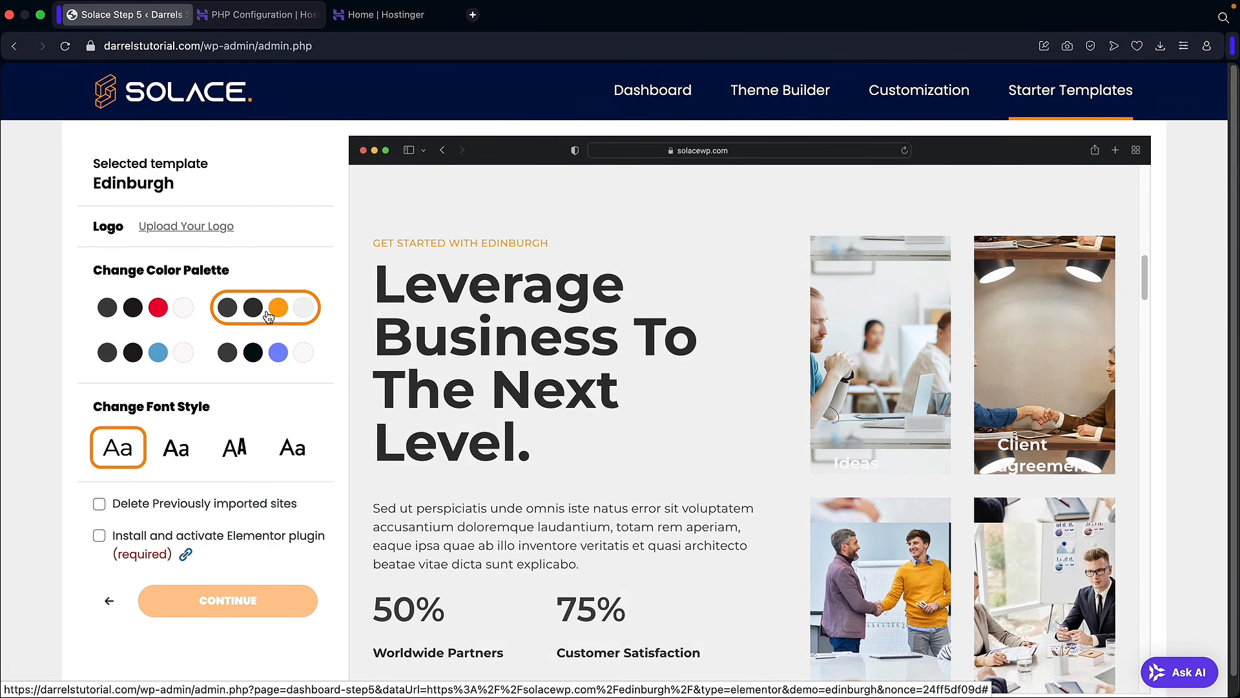
pyautogui.click(288, 356)
pyautogui.click(186, 359)
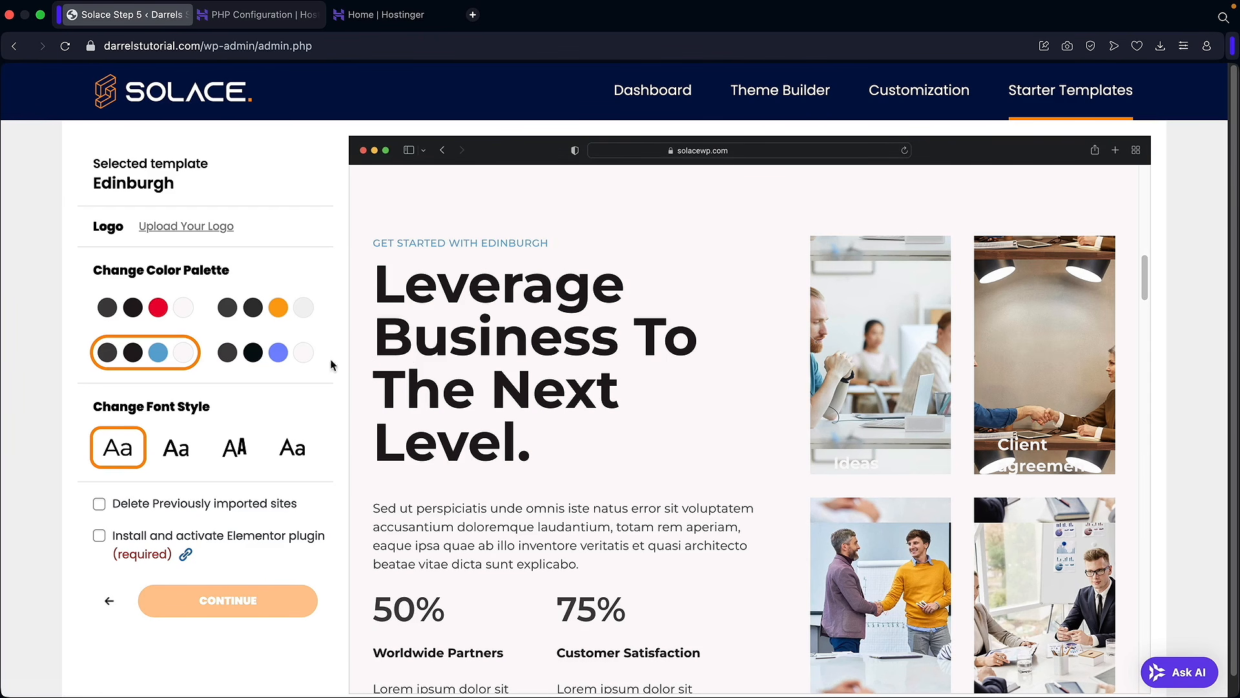
pyautogui.click(178, 446)
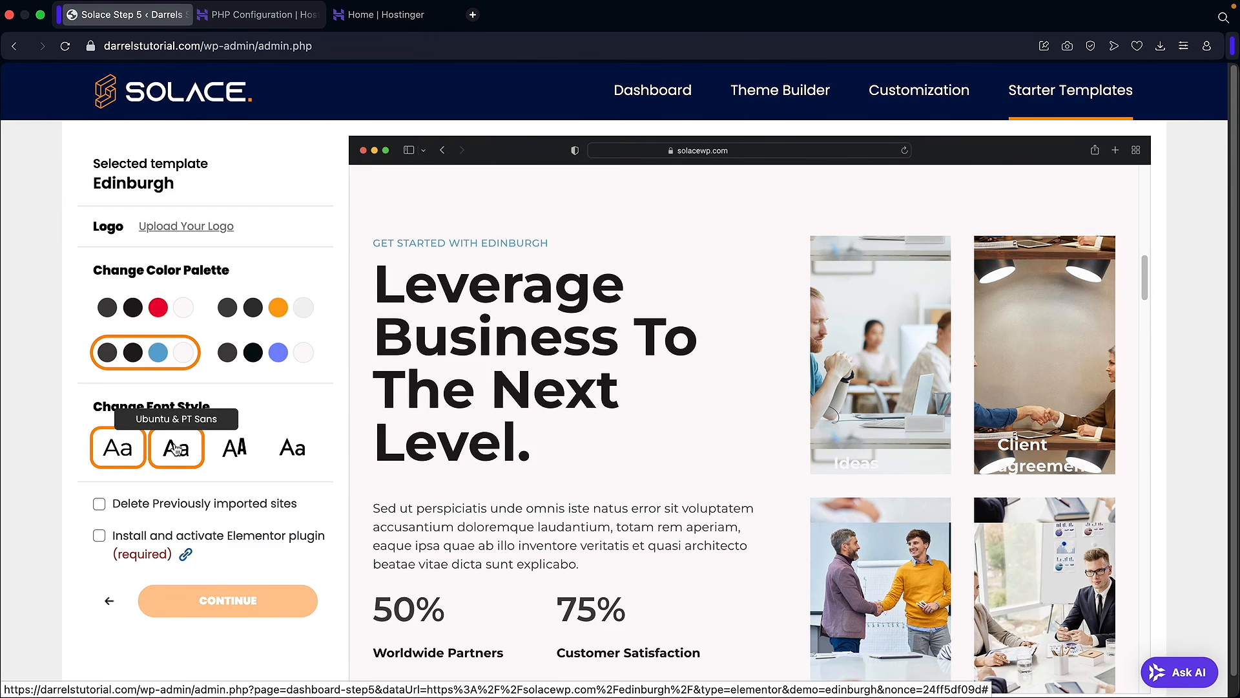
pyautogui.click(236, 446)
pyautogui.click(295, 454)
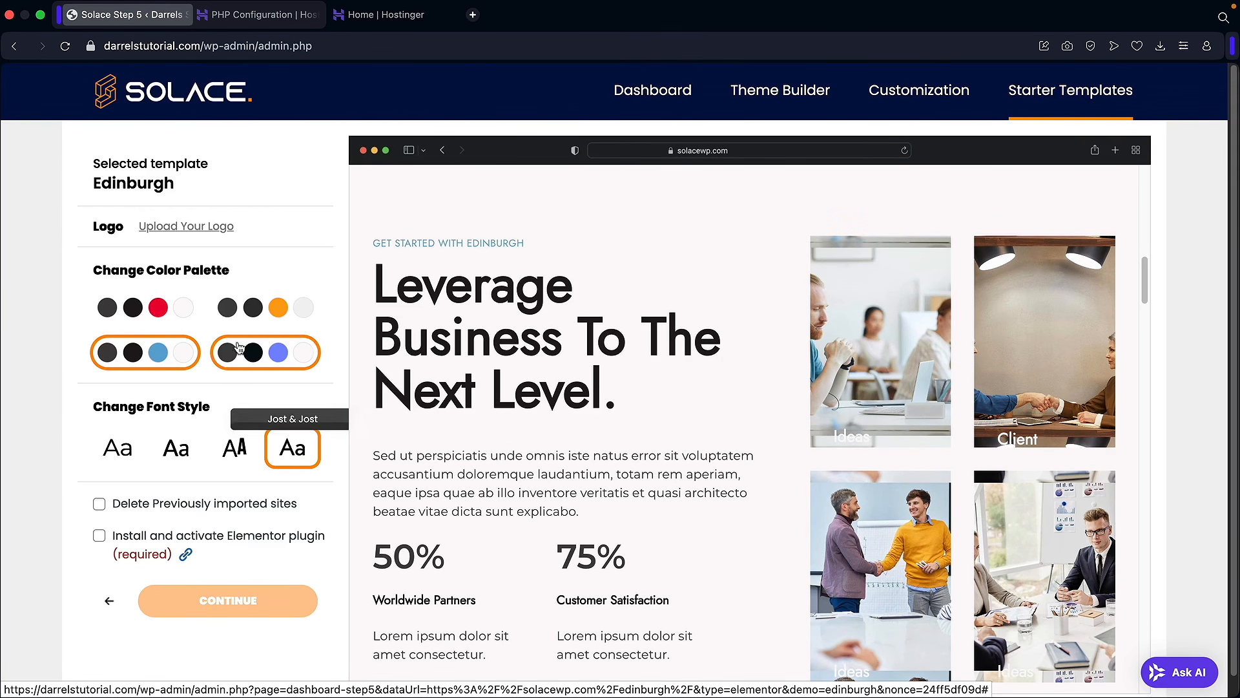
pyautogui.click(148, 308)
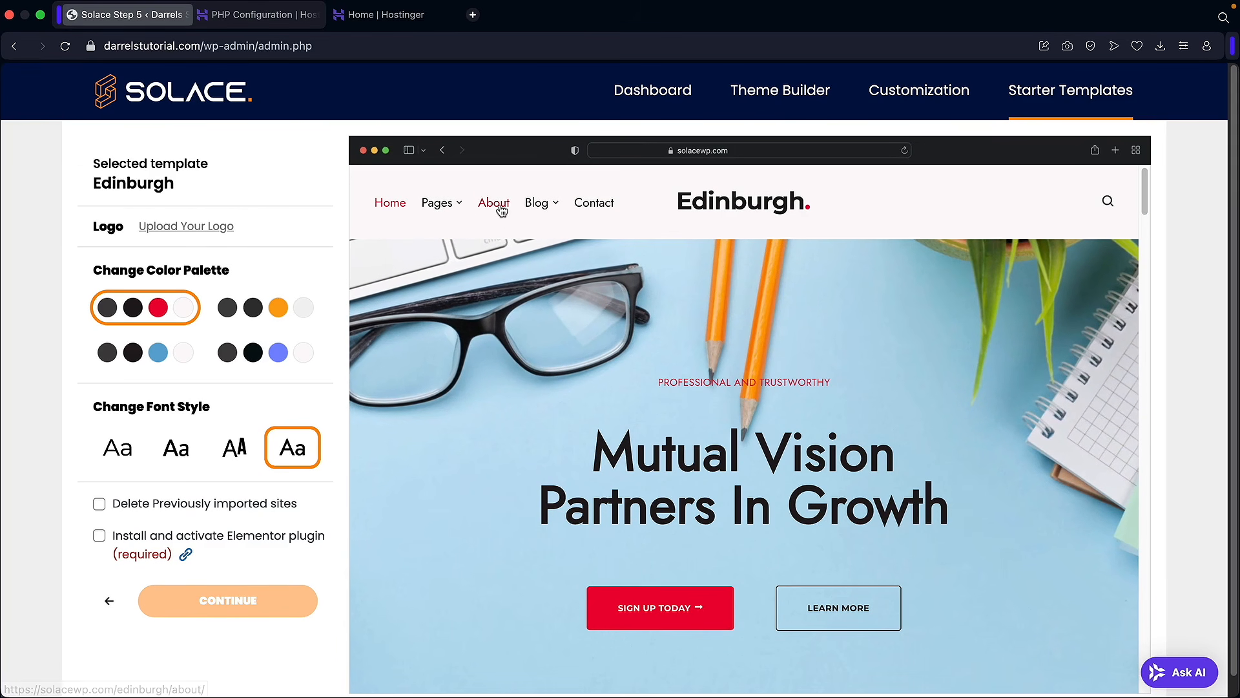
# Step: Preview the About page, include Elementor installation, and continue to the final step
pyautogui.click(500, 205)
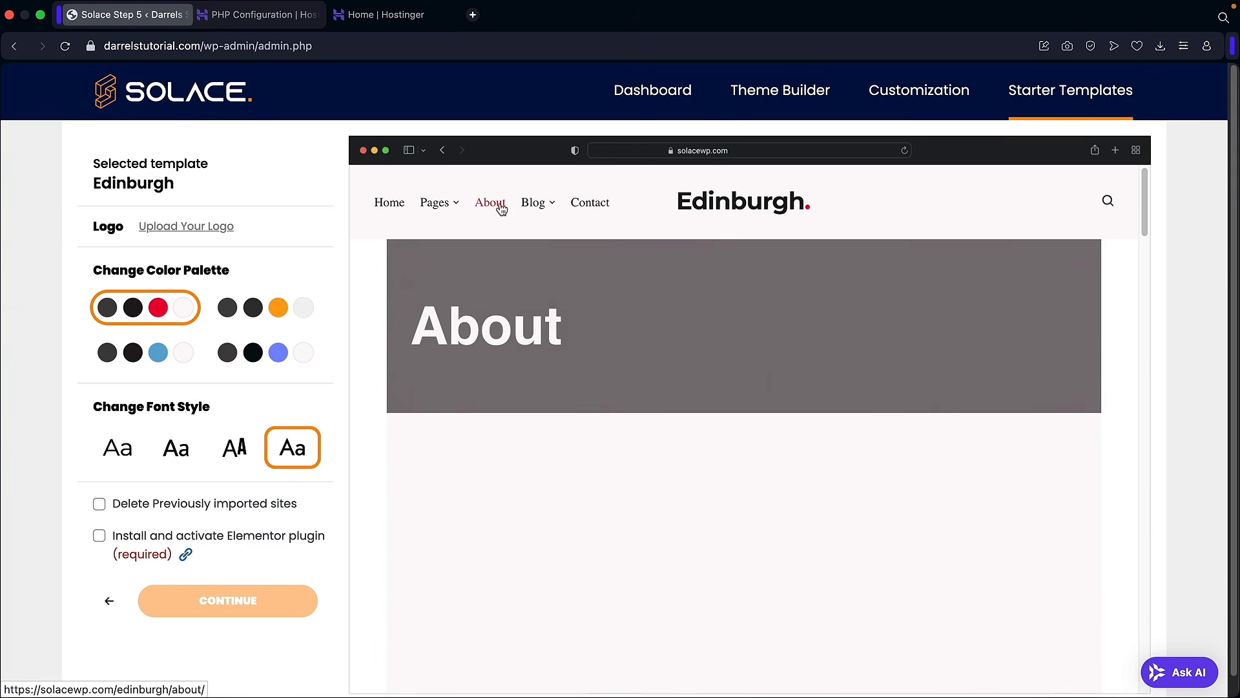
pyautogui.scroll(-2, 664, 397)
pyautogui.scroll(-10, 664, 391)
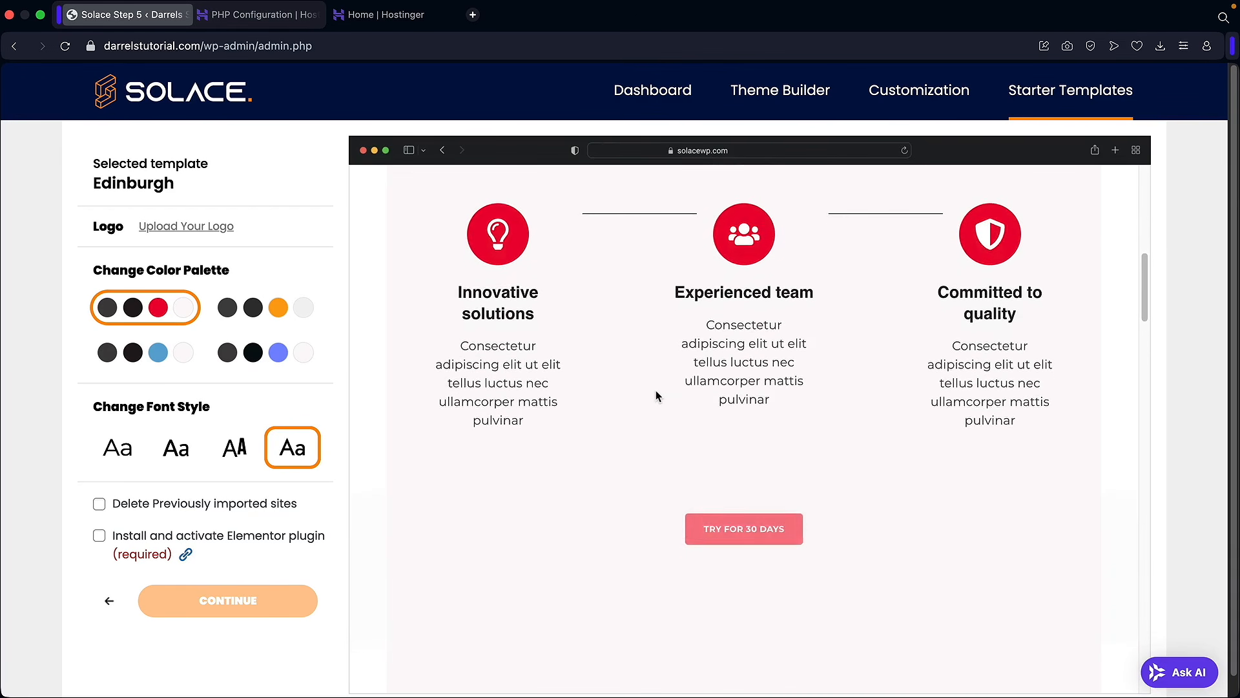
pyautogui.scroll(8, 656, 391)
pyautogui.scroll(4, 657, 391)
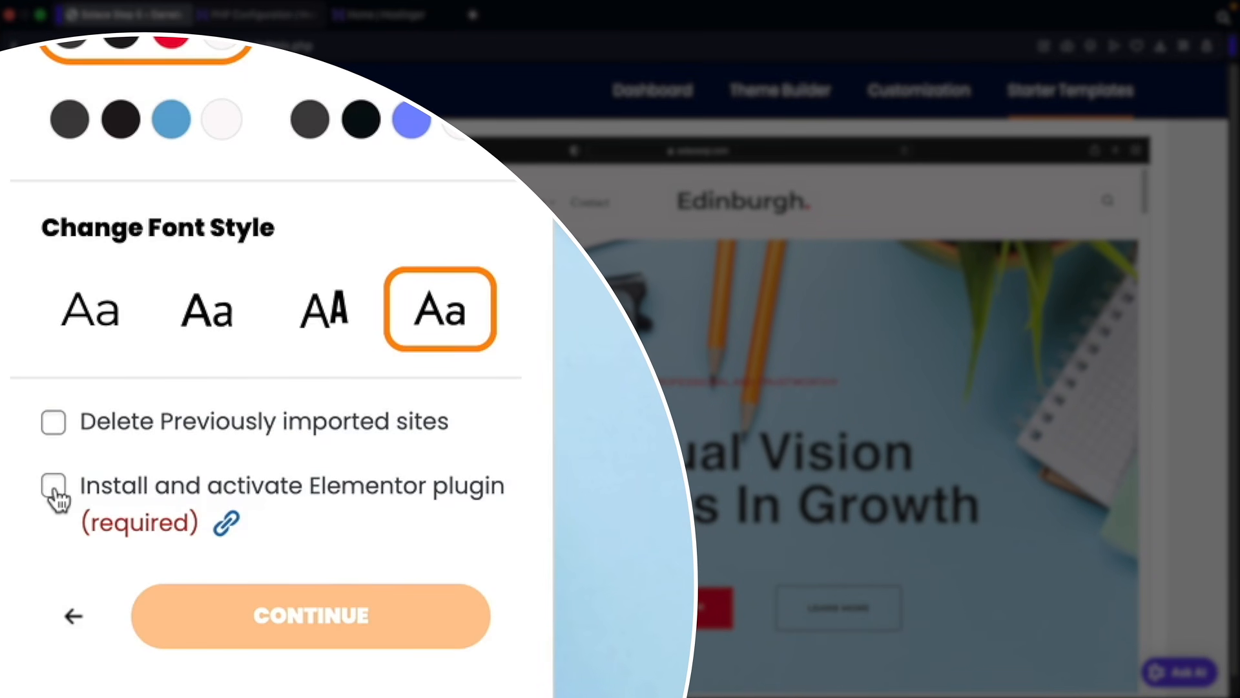
pyautogui.click(54, 485)
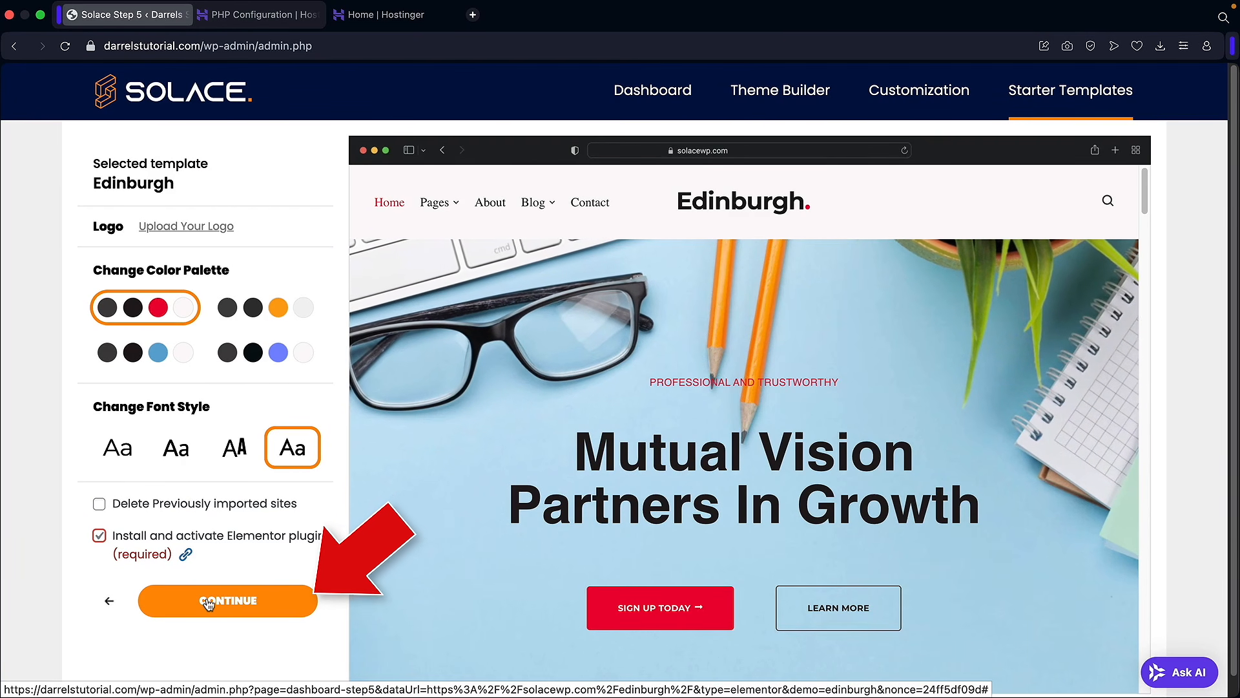
pyautogui.click(272, 600)
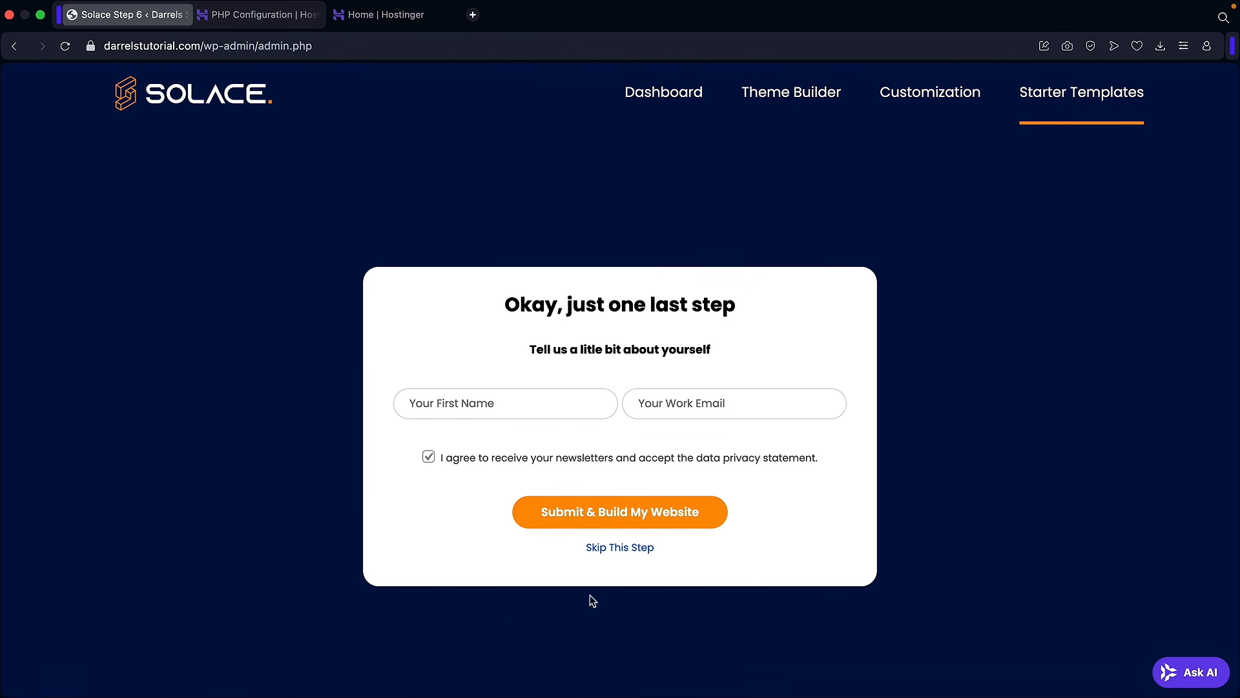
# Step: Skip the details form, let the Edinburgh import finish, and view the new website
pyautogui.click(610, 549)
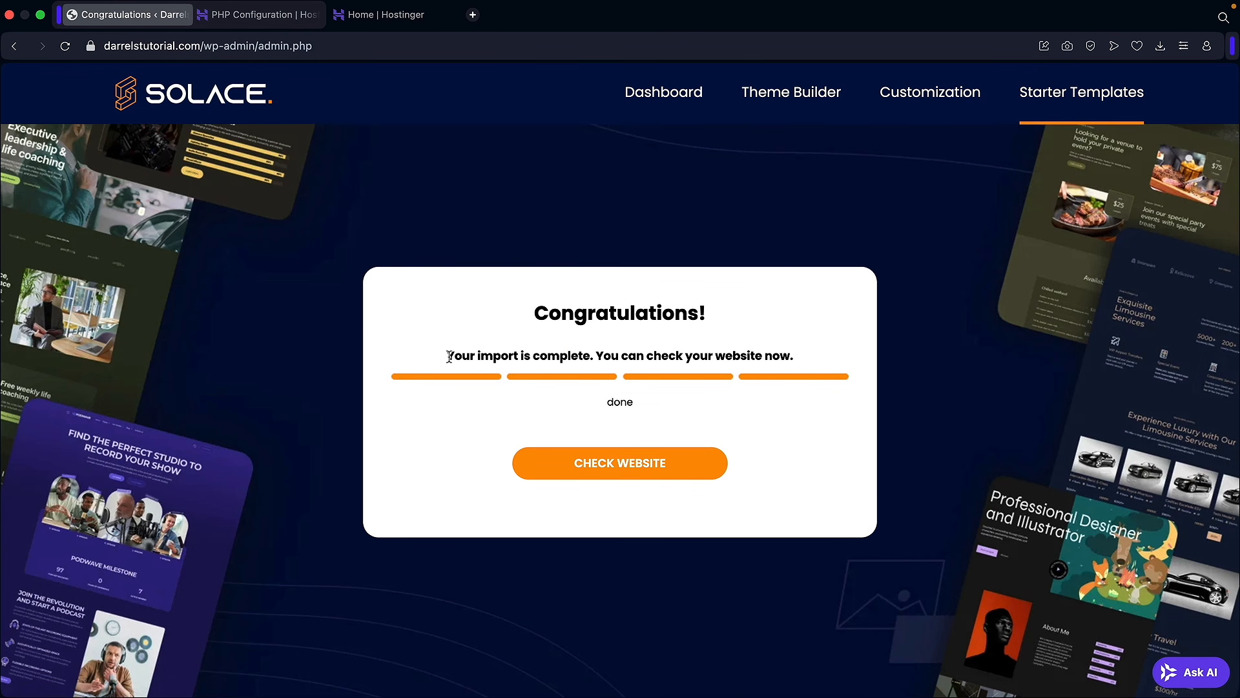
pyautogui.click(608, 473)
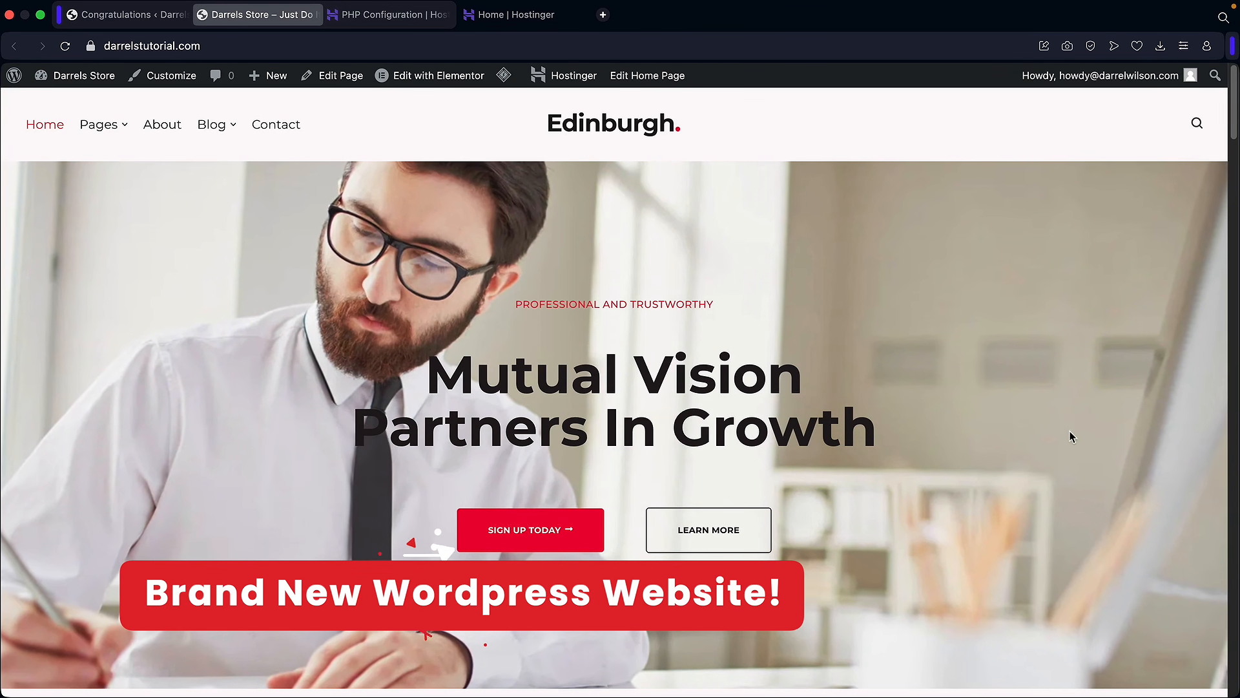
pyautogui.scroll(-7, 1027, 450)
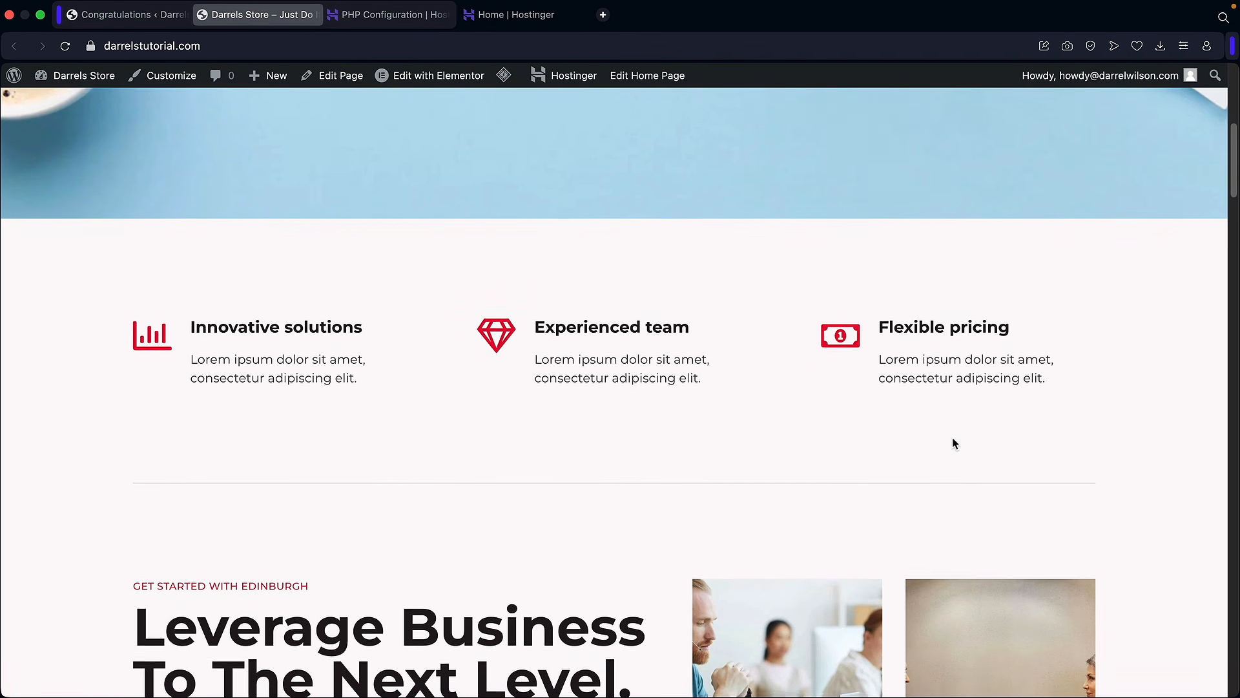
pyautogui.scroll(-5, 952, 443)
pyautogui.scroll(-1, 782, 402)
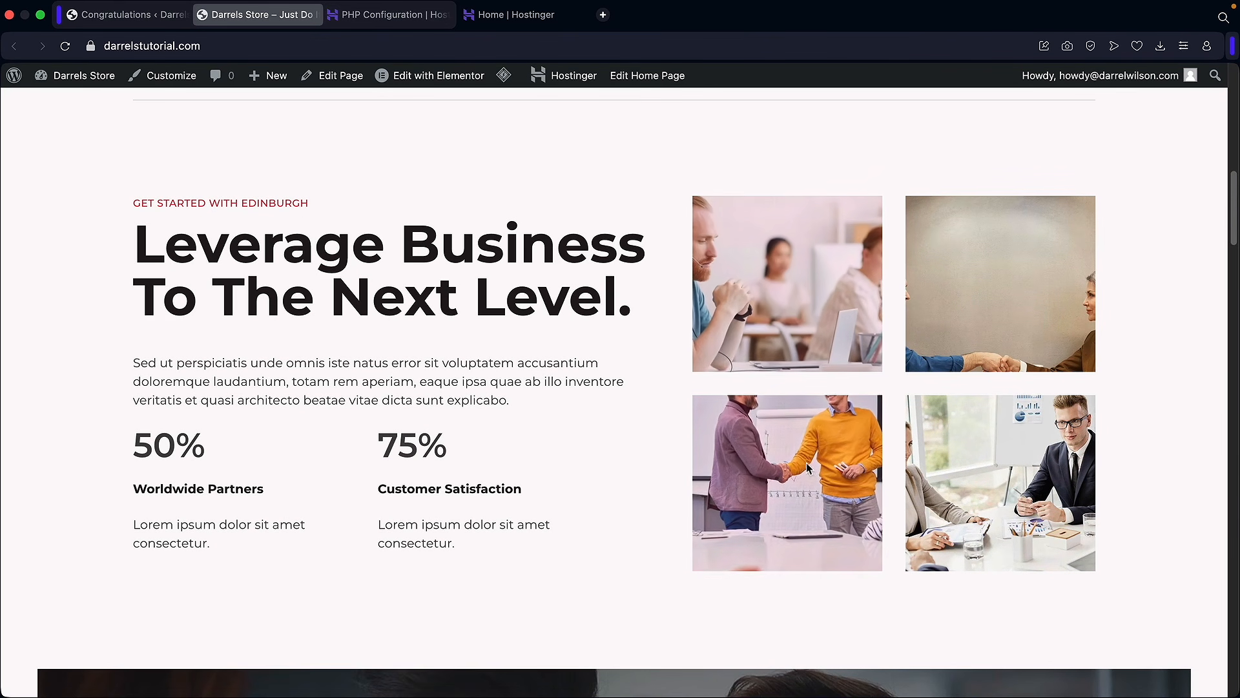
pyautogui.scroll(-8, 1011, 468)
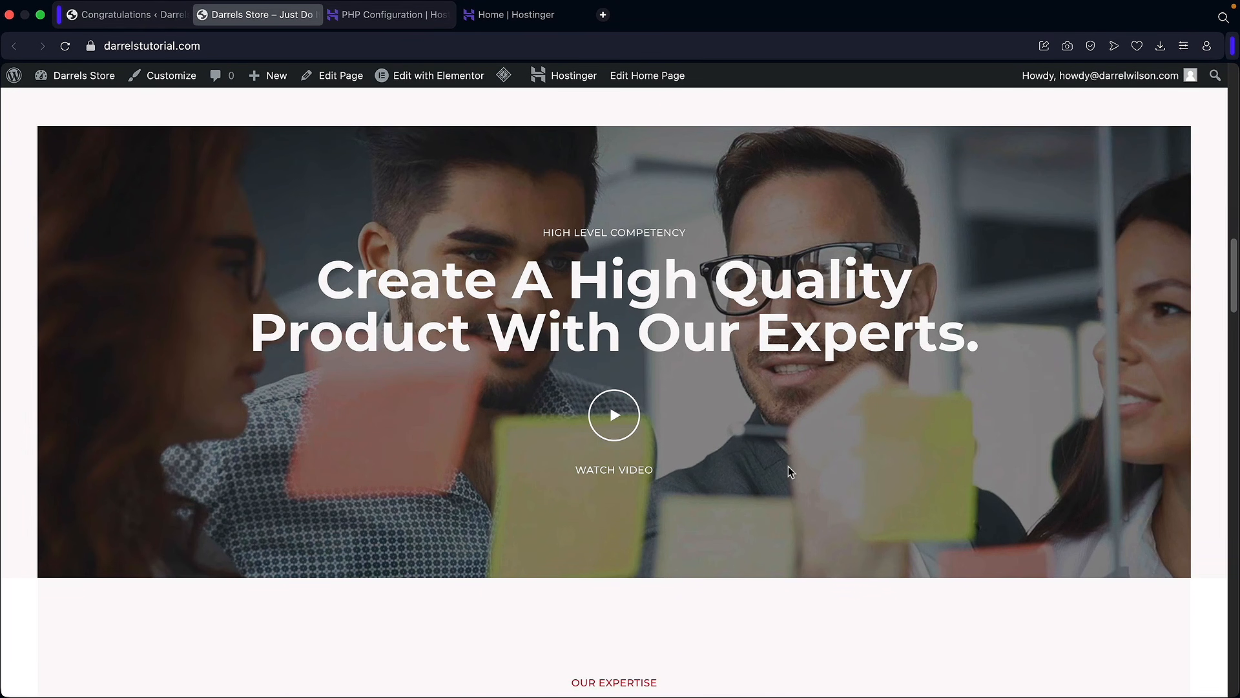
pyautogui.scroll(-8, 788, 466)
pyautogui.scroll(-10, 788, 467)
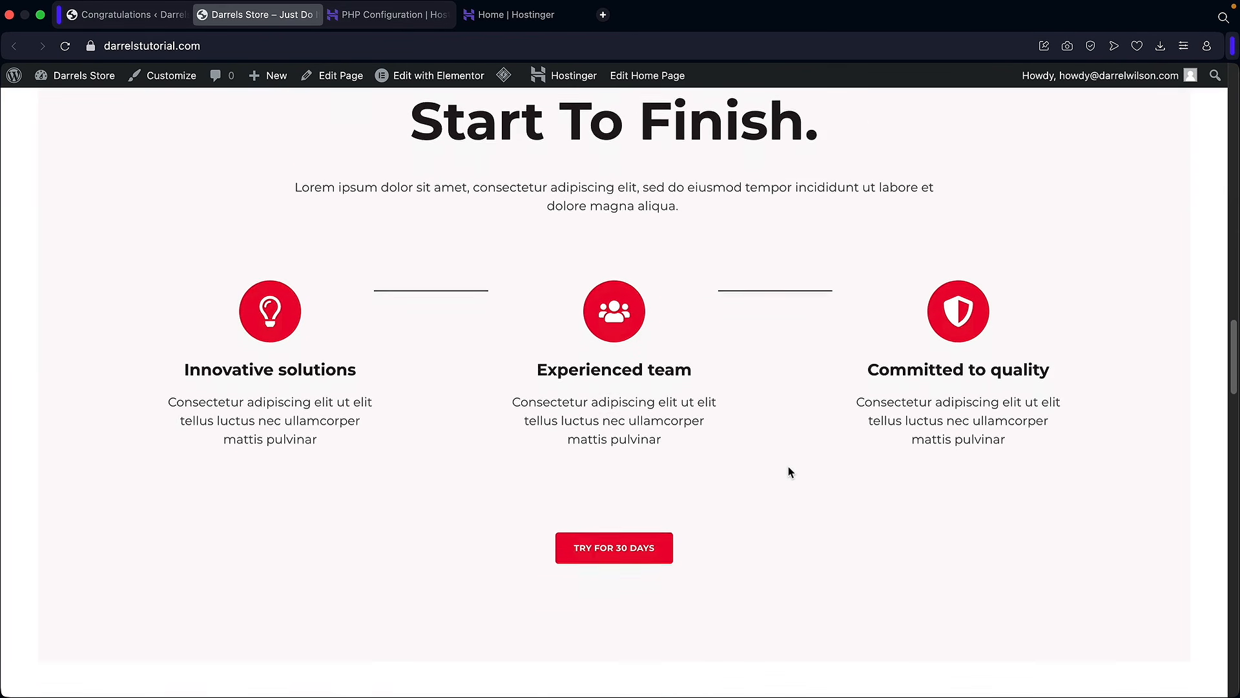
pyautogui.scroll(-12, 788, 472)
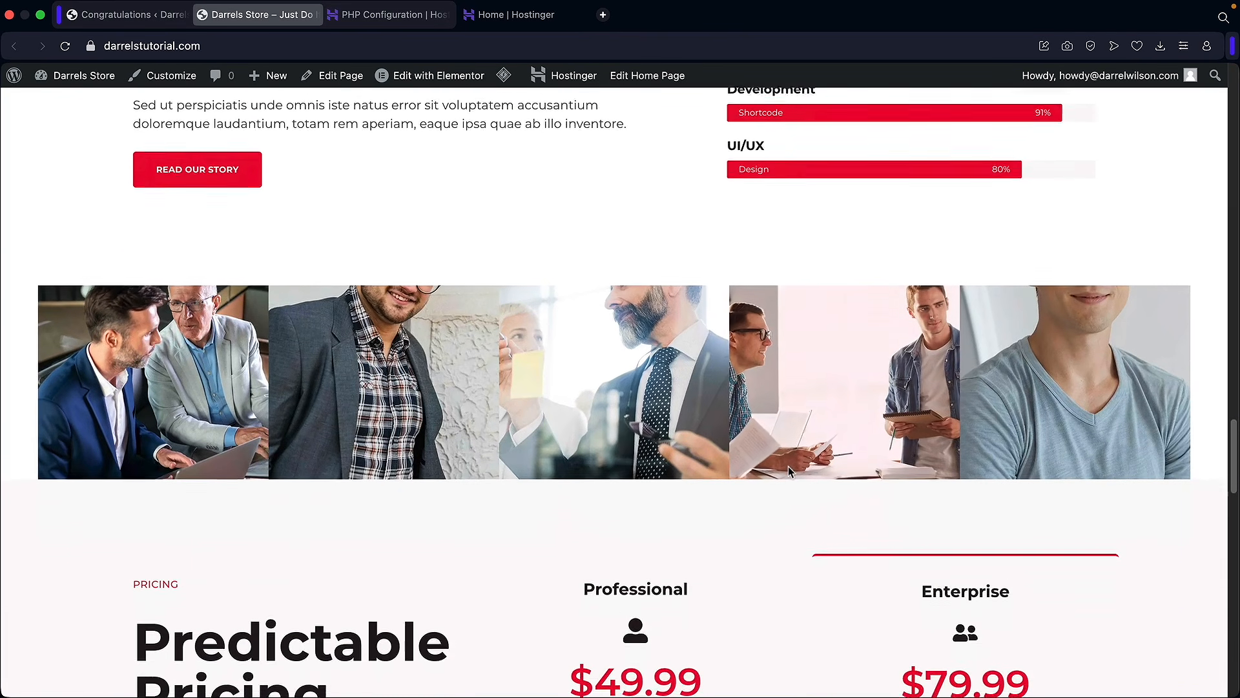
pyautogui.scroll(-13, 788, 467)
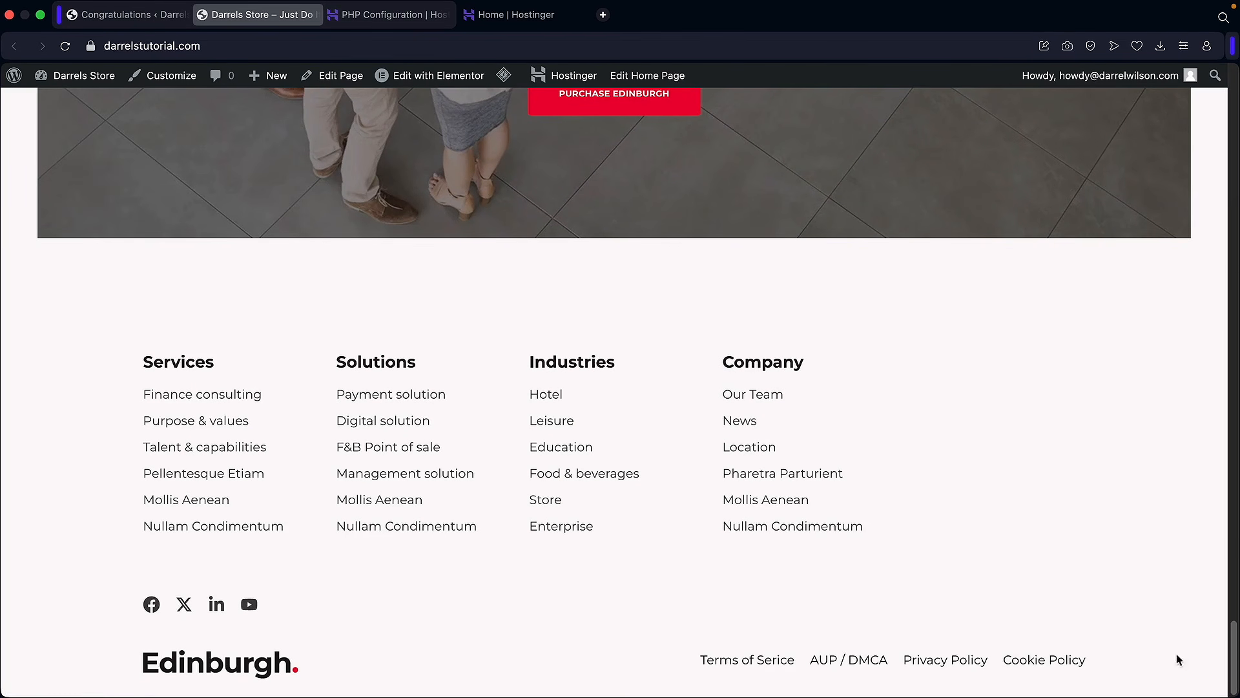
pyautogui.moveTo(1235, 673); pyautogui.dragTo(1233, 114)
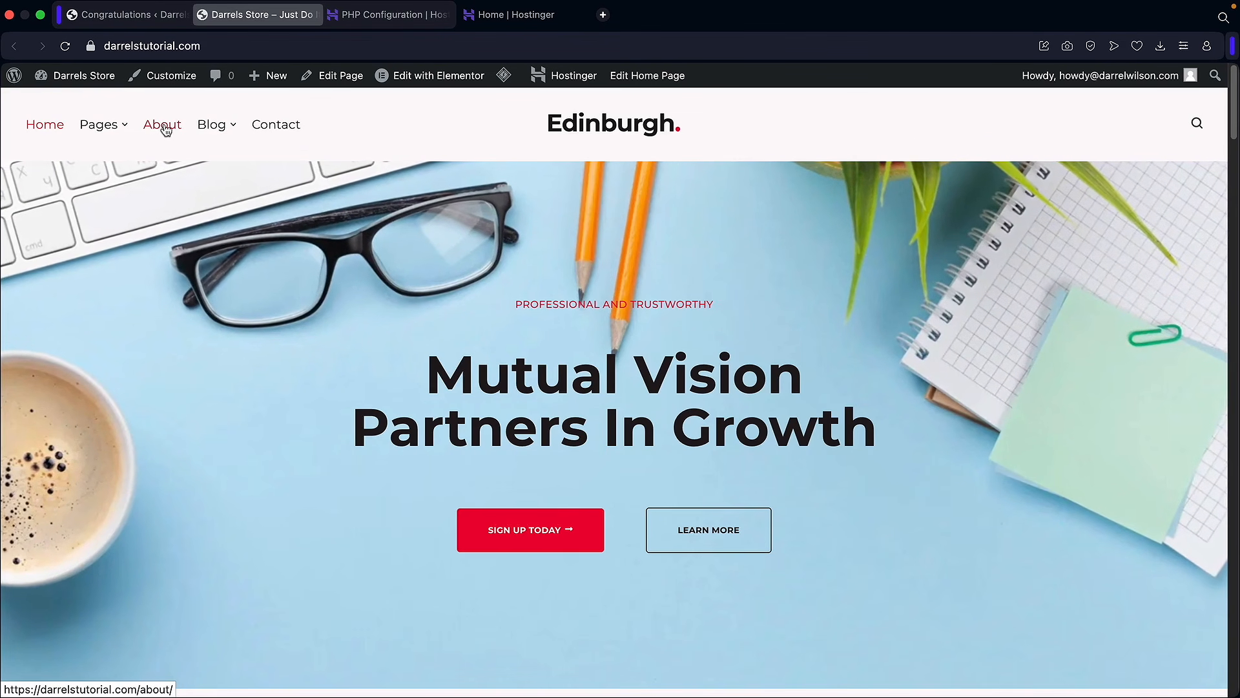
pyautogui.click(162, 130)
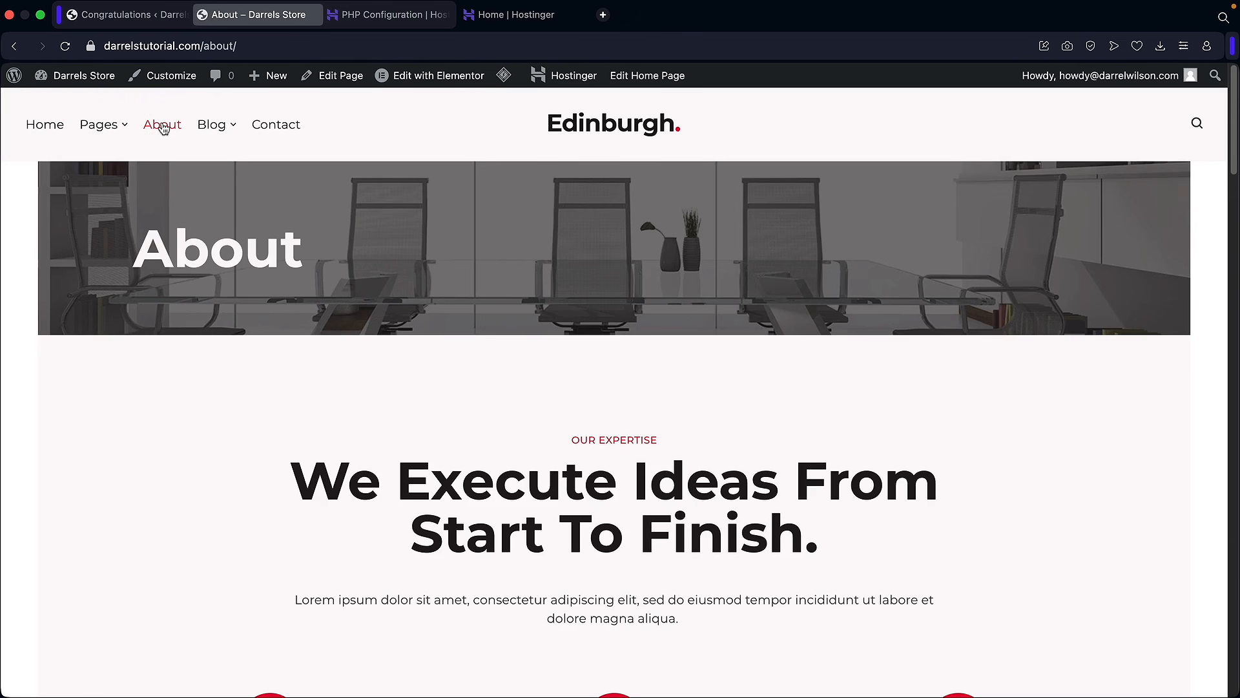
pyautogui.scroll(-10, 138, 313)
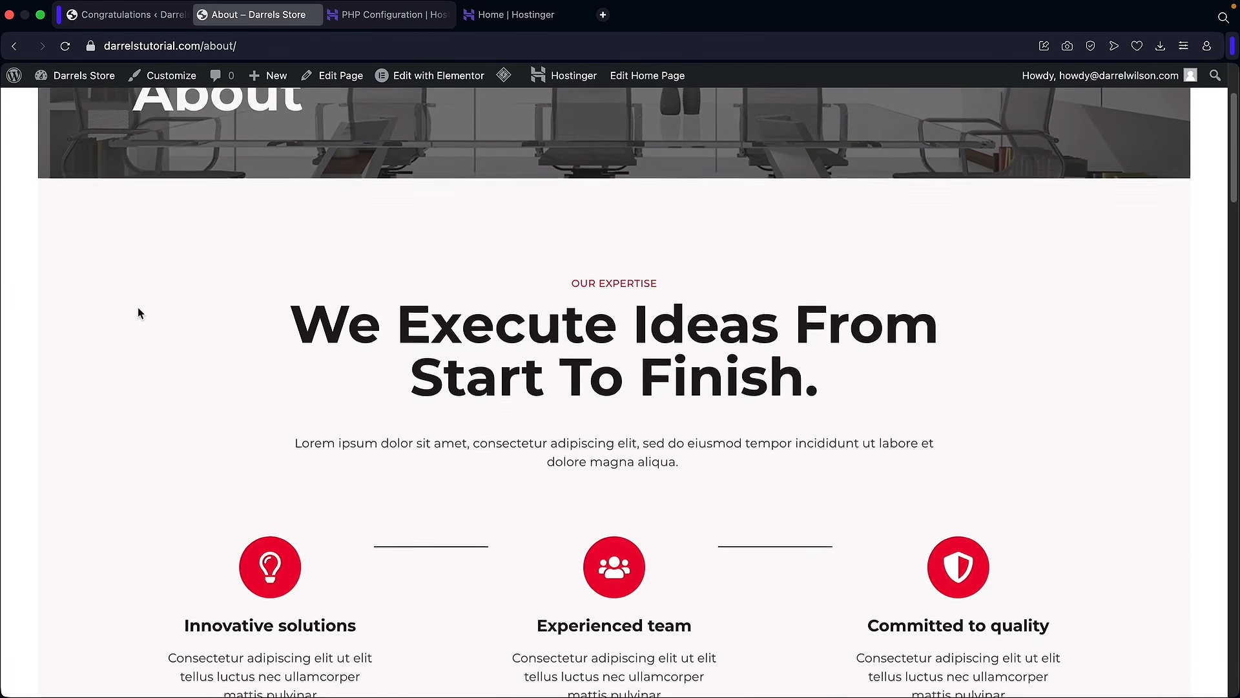
pyautogui.scroll(-4, 137, 313)
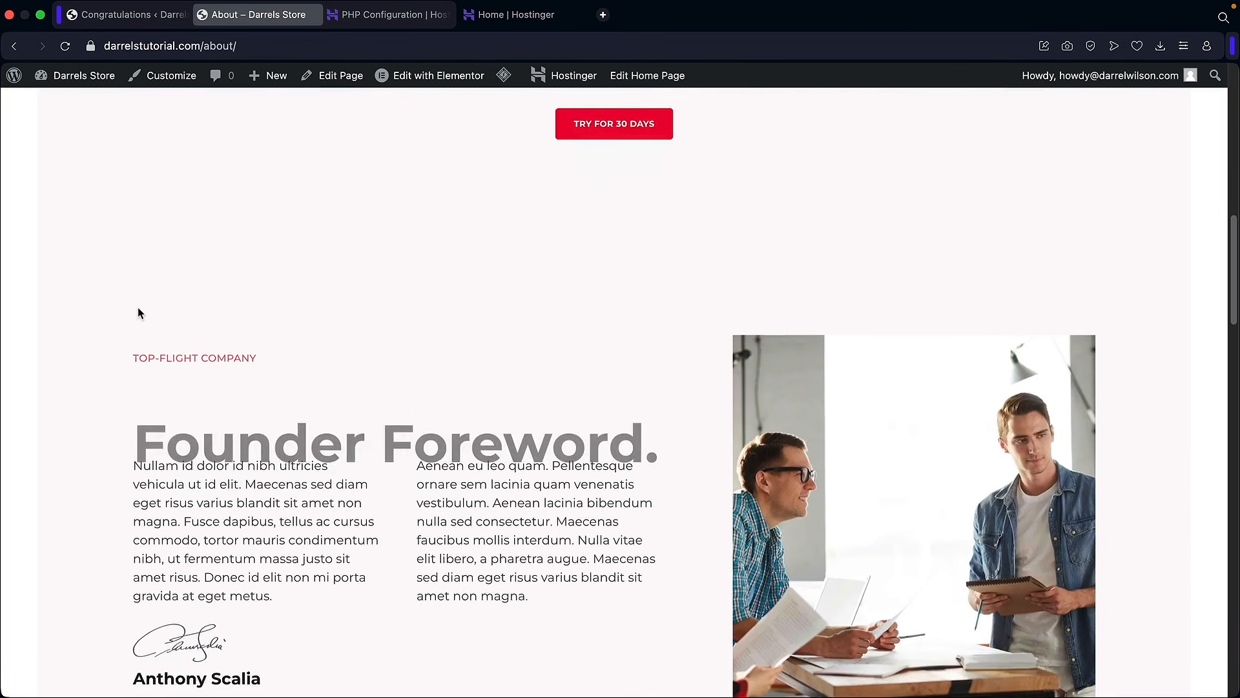
pyautogui.moveTo(177, 302); pyautogui.dragTo(585, 304)
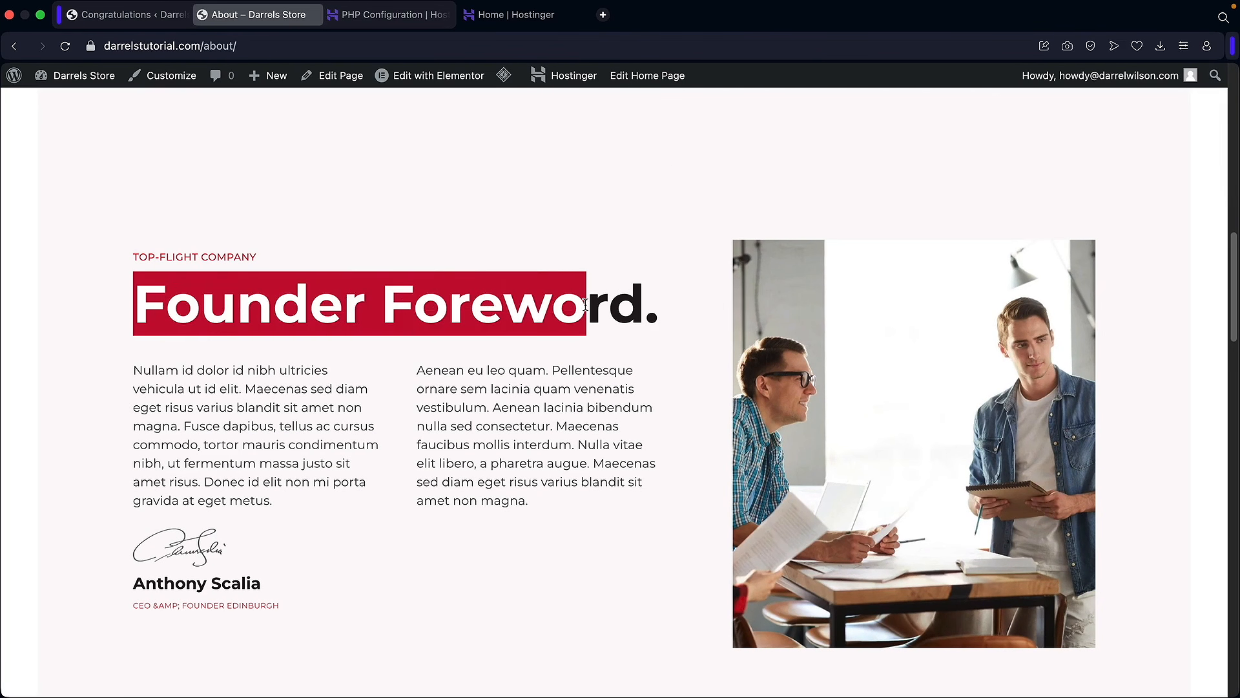
pyautogui.scroll(-1, 706, 405)
pyautogui.moveTo(418, 294); pyautogui.dragTo(442, 316)
pyautogui.click(443, 318)
pyautogui.scroll(-10, 443, 320)
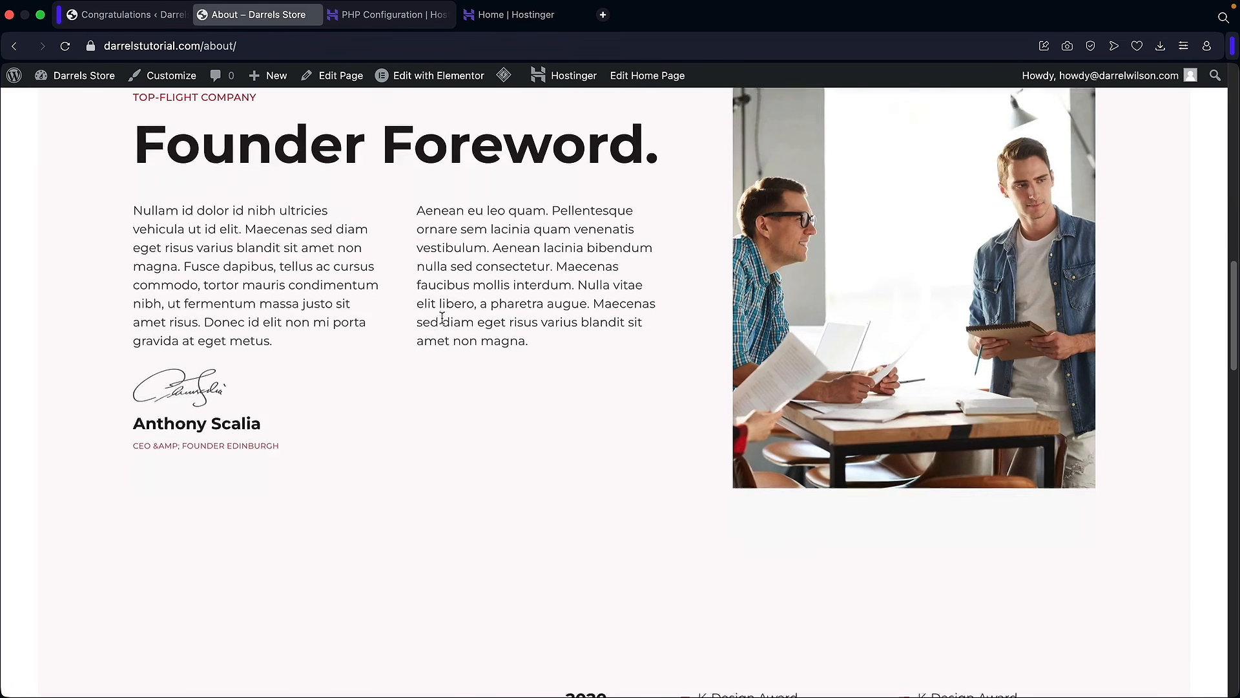
pyautogui.scroll(-20, 443, 323)
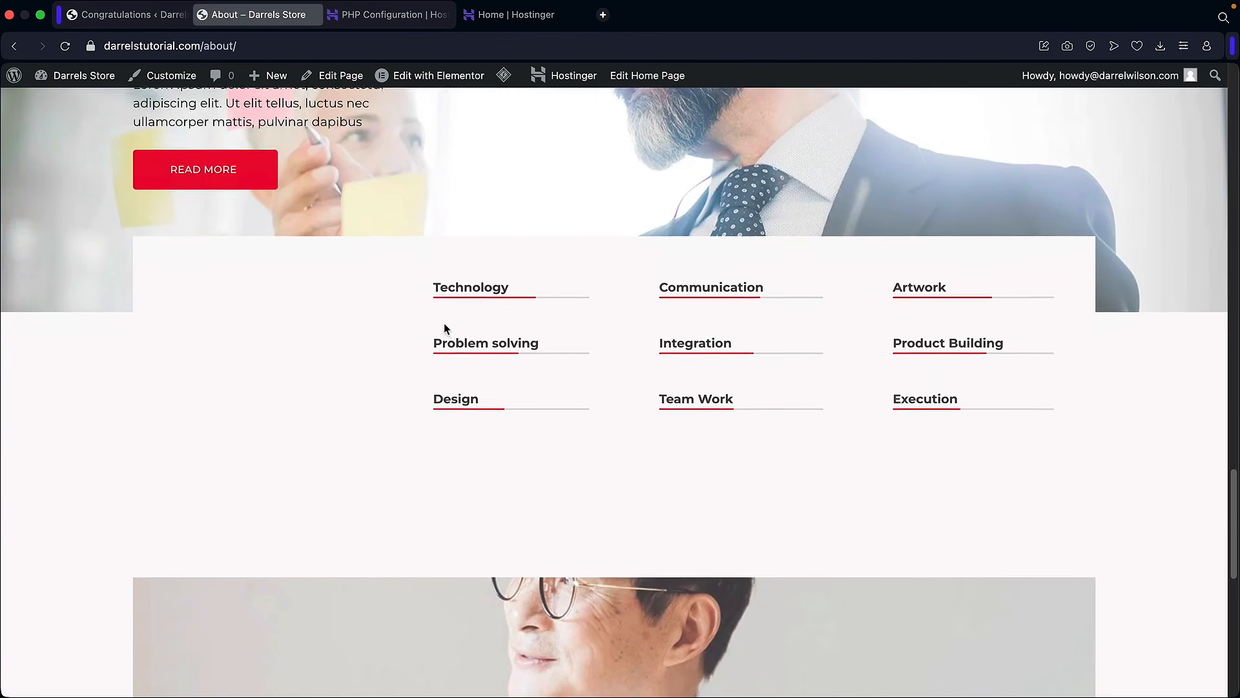
pyautogui.scroll(20, 444, 329)
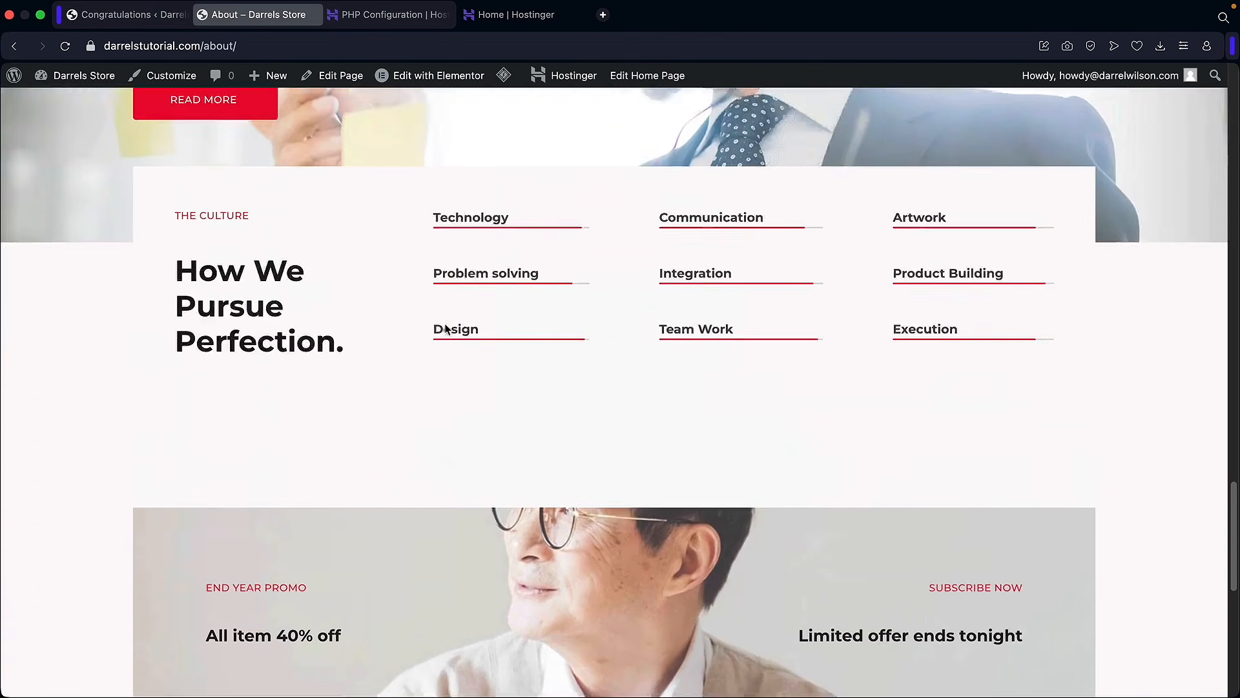
pyautogui.scroll(15, 446, 329)
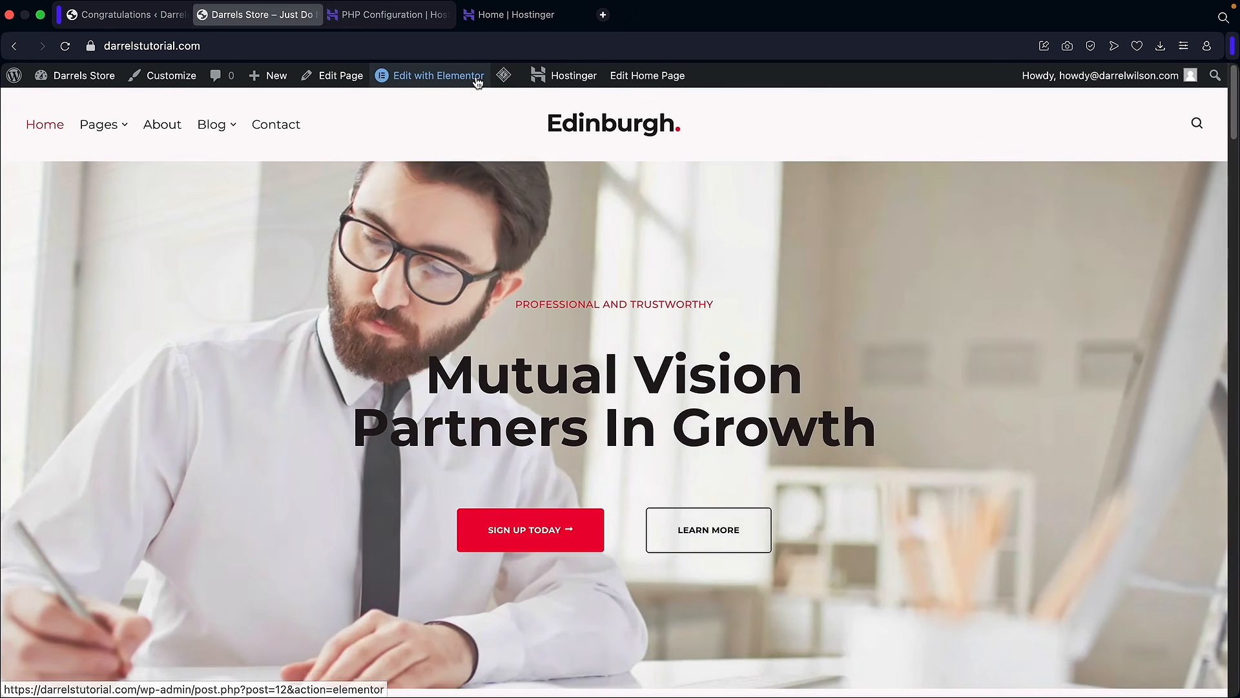
# Step: Visit the admin Dashboard, then return to the live Edinburgh homepage
pyautogui.moveTo(457, 86)
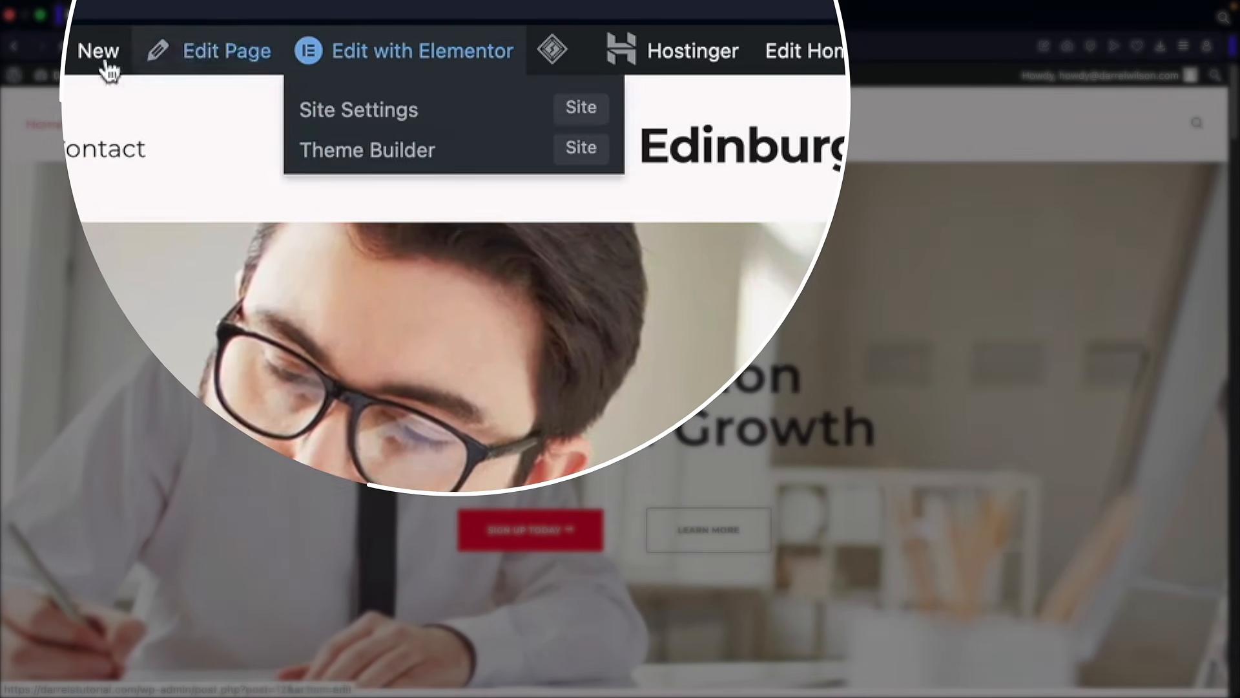
pyautogui.moveTo(78, 76)
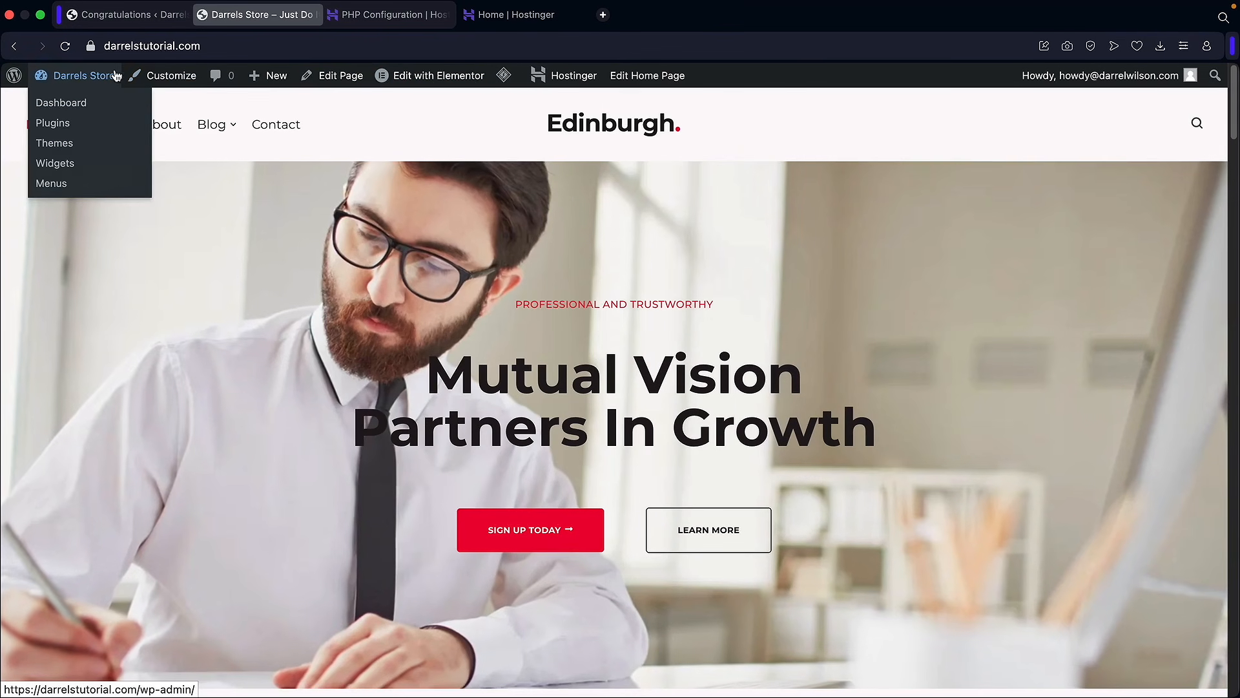
pyautogui.click(86, 104)
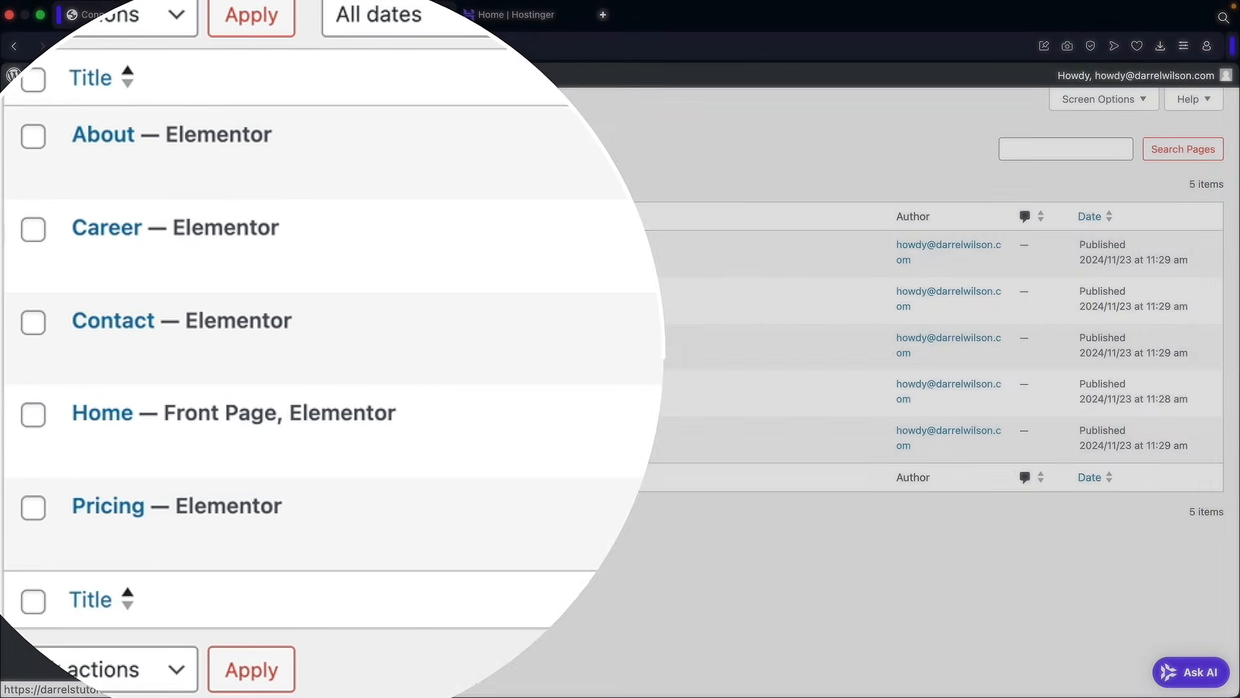
pyautogui.click(81, 112)
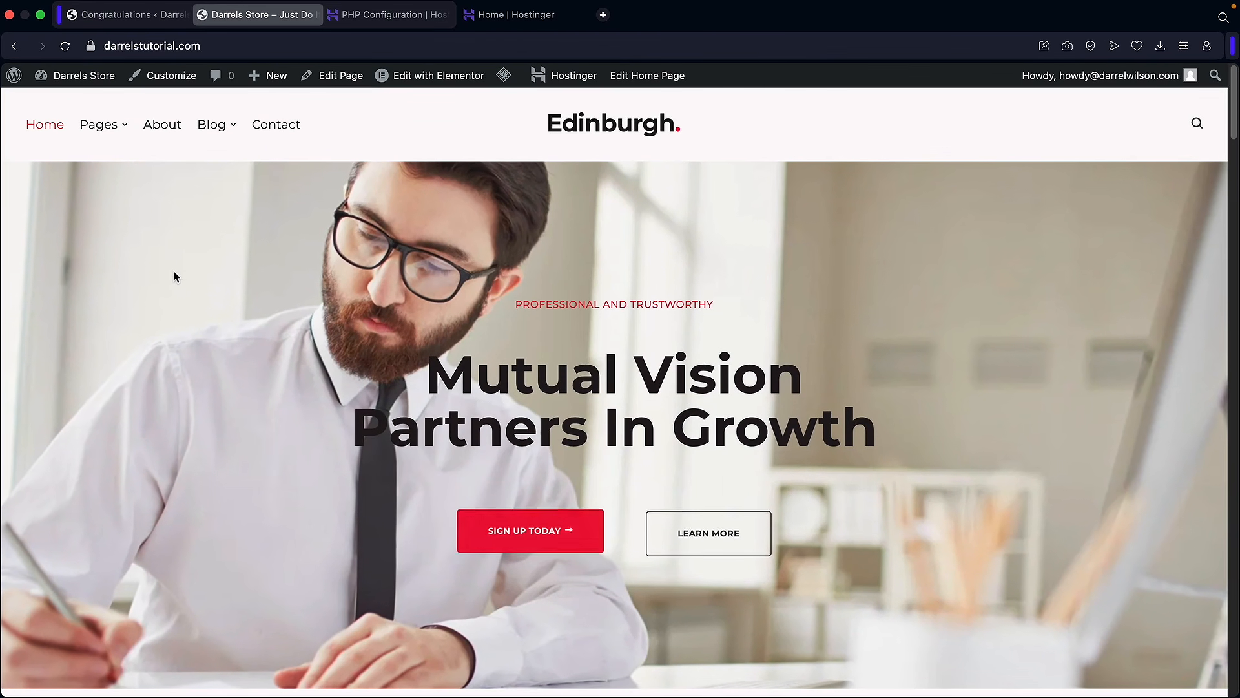
pyautogui.moveTo(406, 78)
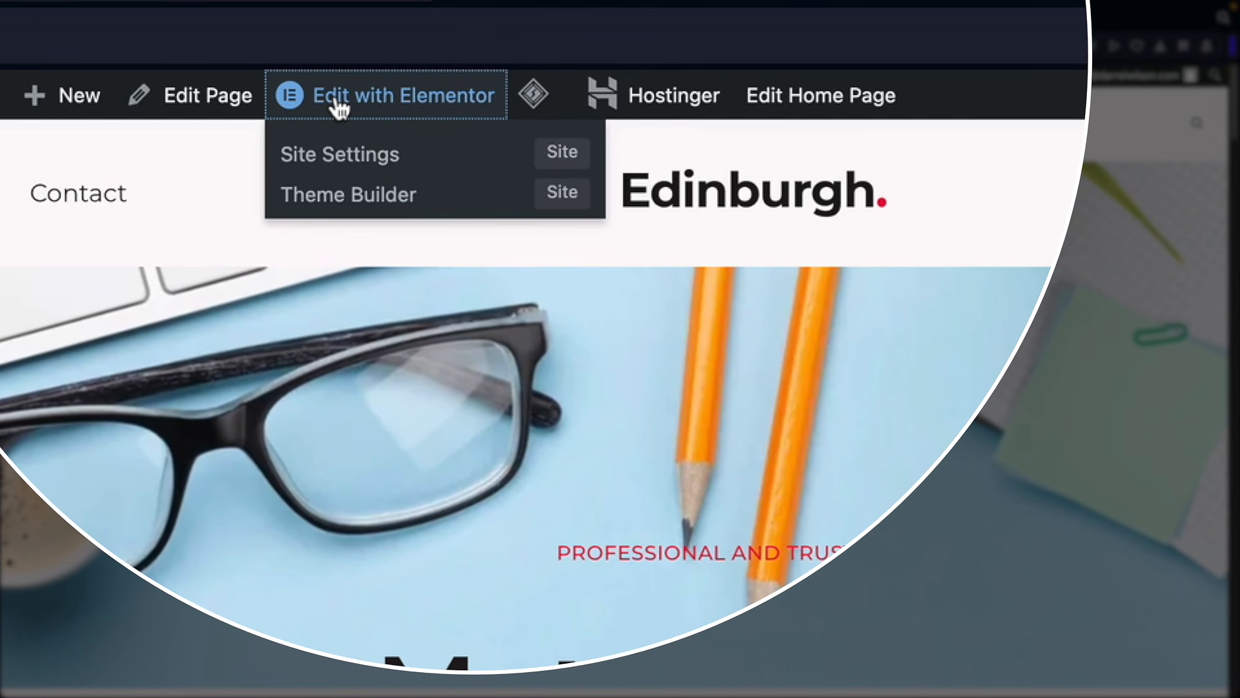
# Step: Open the homepage in the Elementor editor and scroll through the page
pyautogui.click(337, 107)
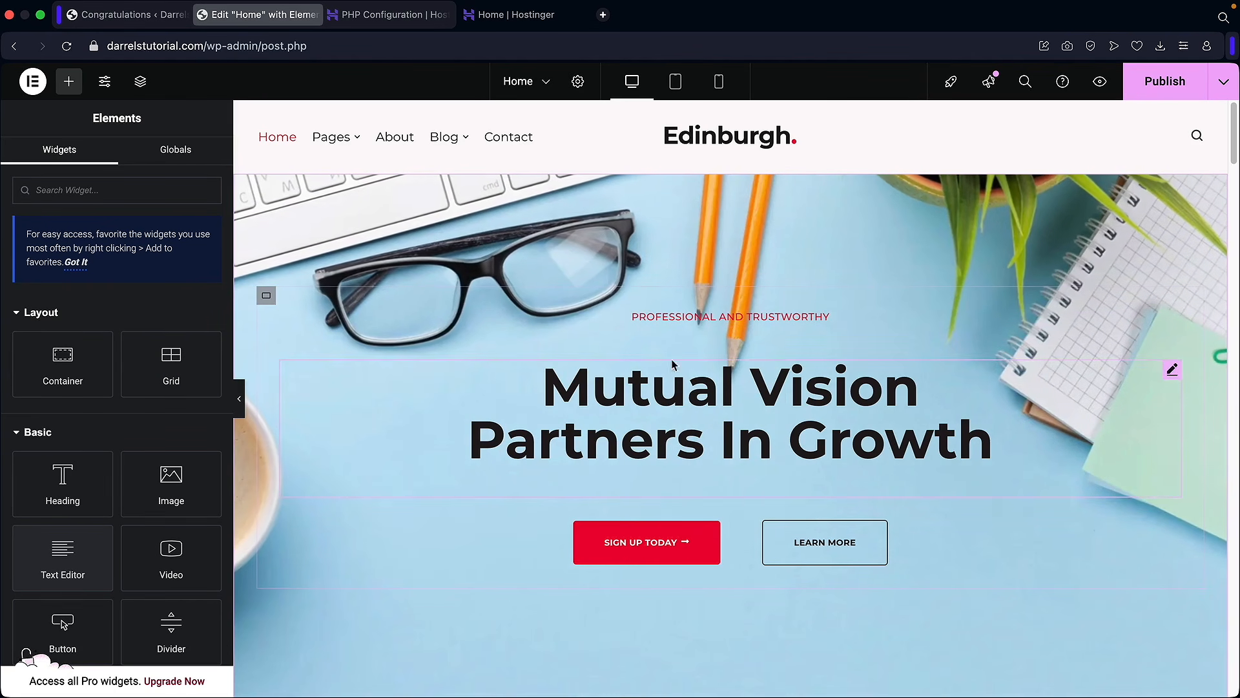
pyautogui.scroll(-4, 670, 429)
pyautogui.scroll(-5, 670, 424)
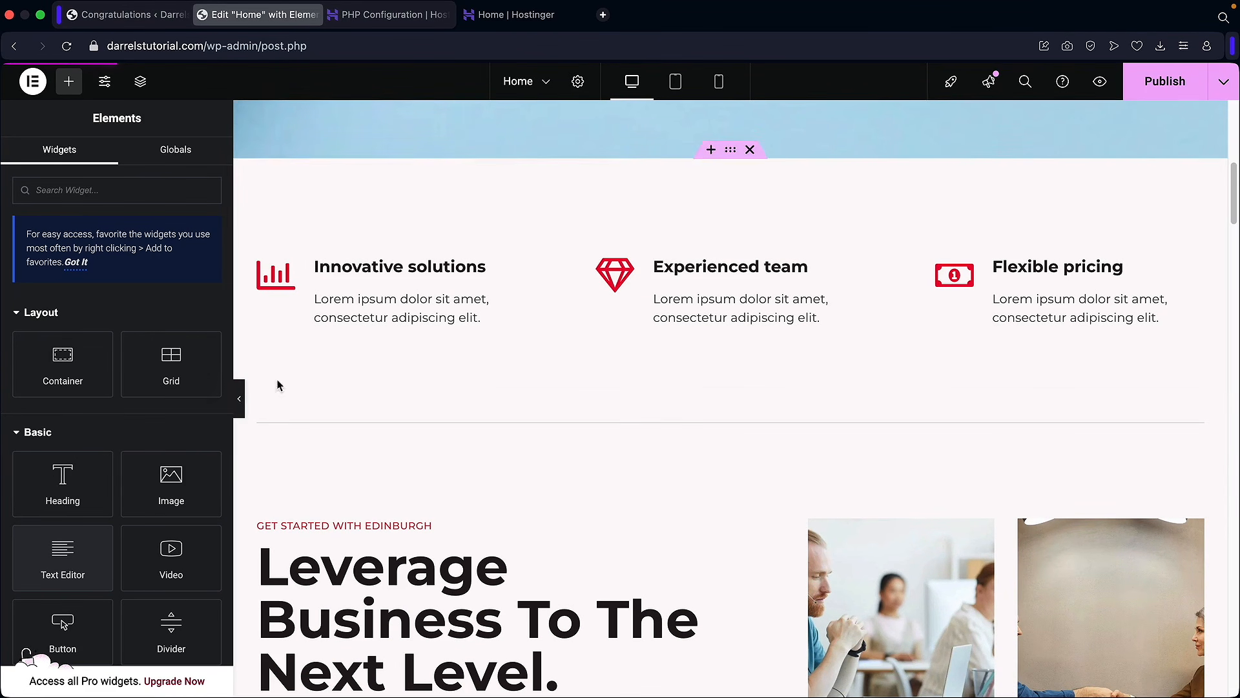
pyautogui.scroll(-1, 138, 302)
pyautogui.scroll(-4, 139, 302)
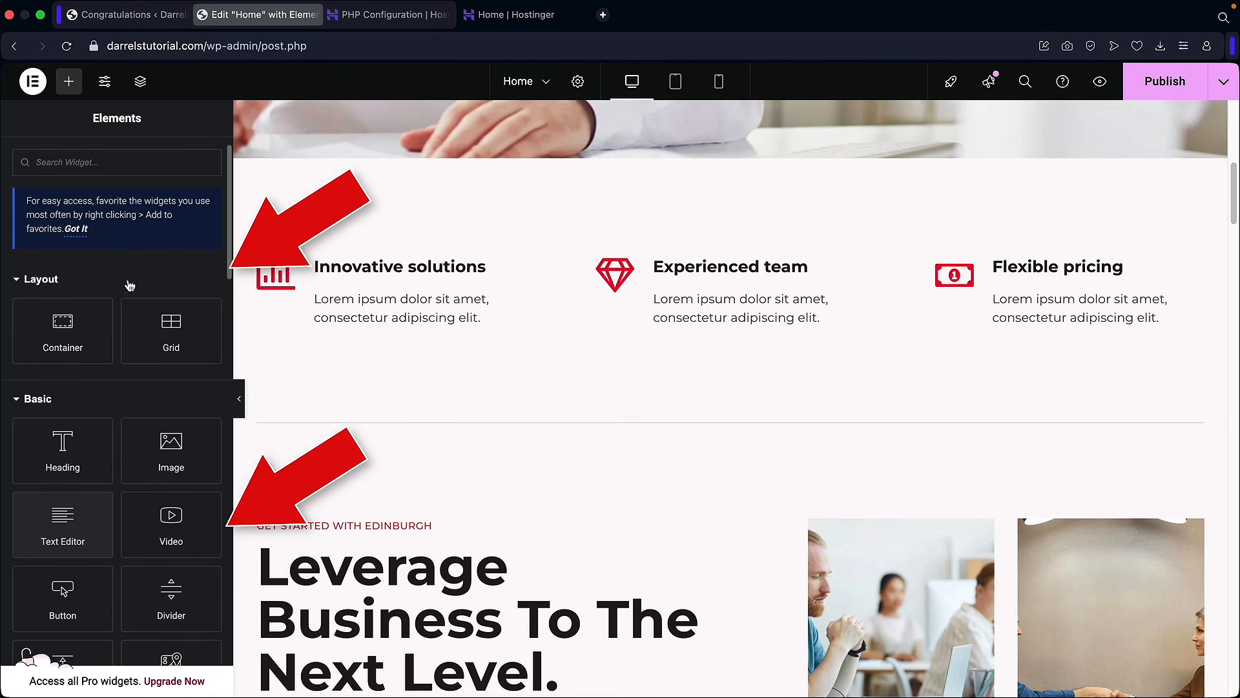
pyautogui.scroll(2, 117, 174)
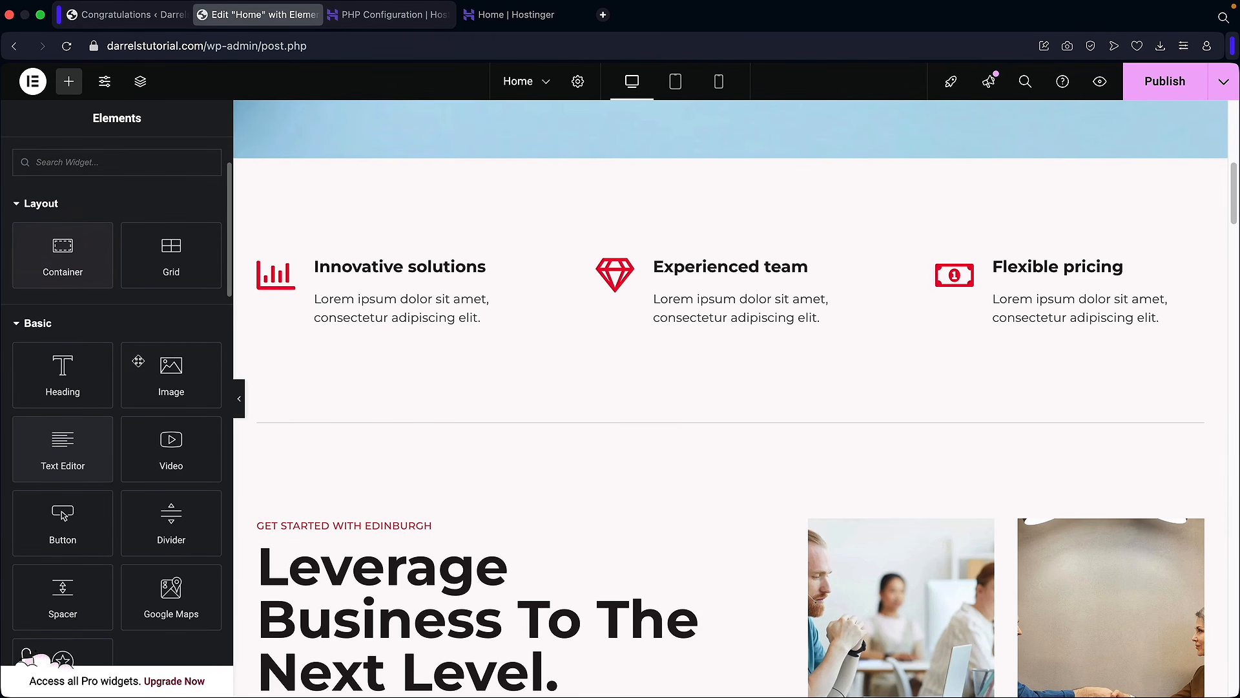
pyautogui.scroll(-2, 137, 353)
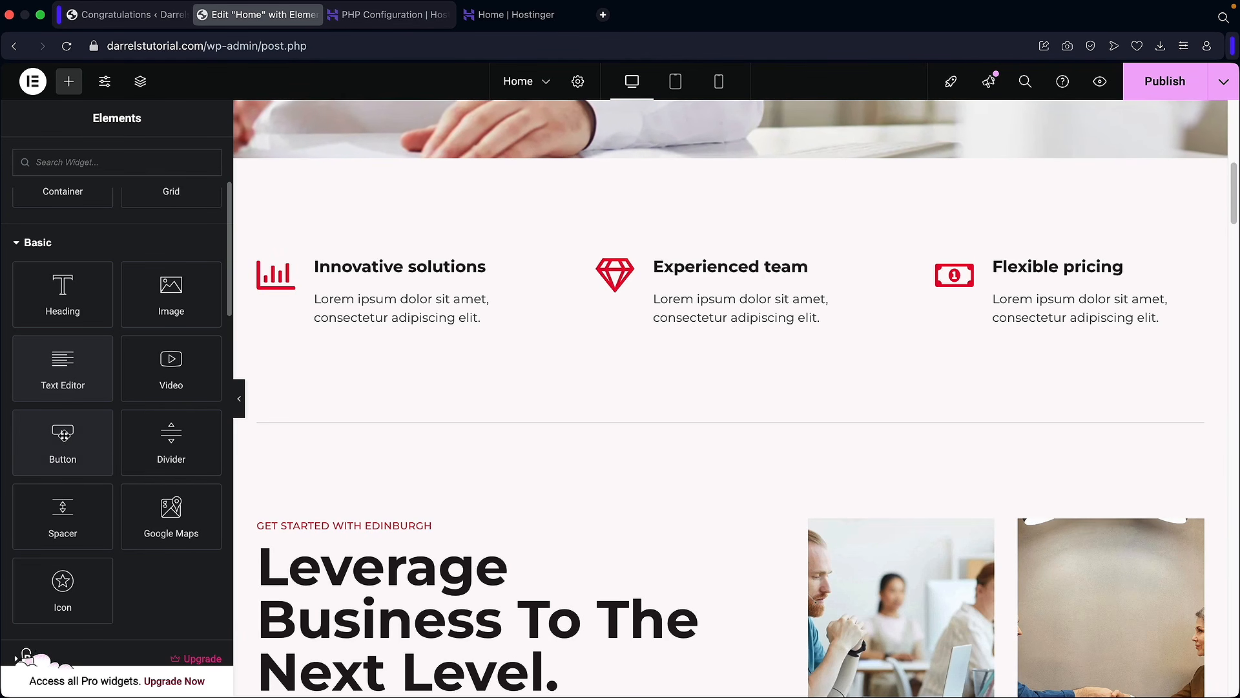
pyautogui.scroll(-5, 129, 463)
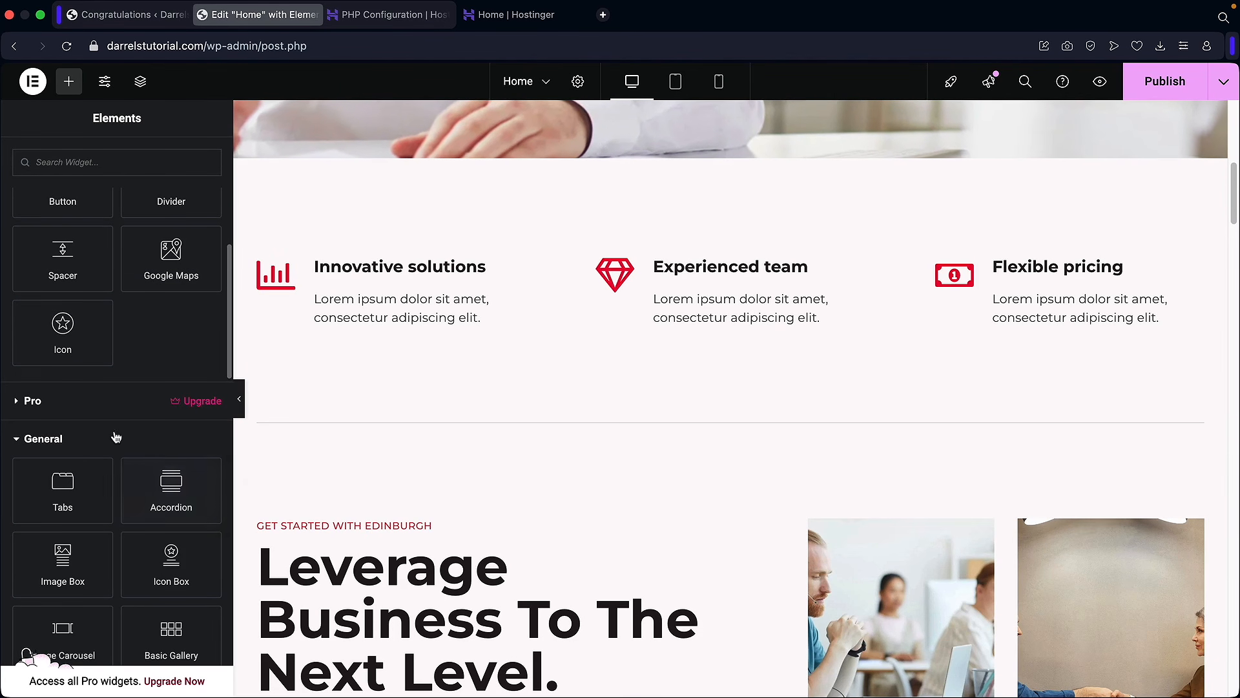
# Step: Expand and collapse the Pro widgets category while browsing the Elements panel
pyautogui.click(52, 402)
pyautogui.scroll(-2, 141, 344)
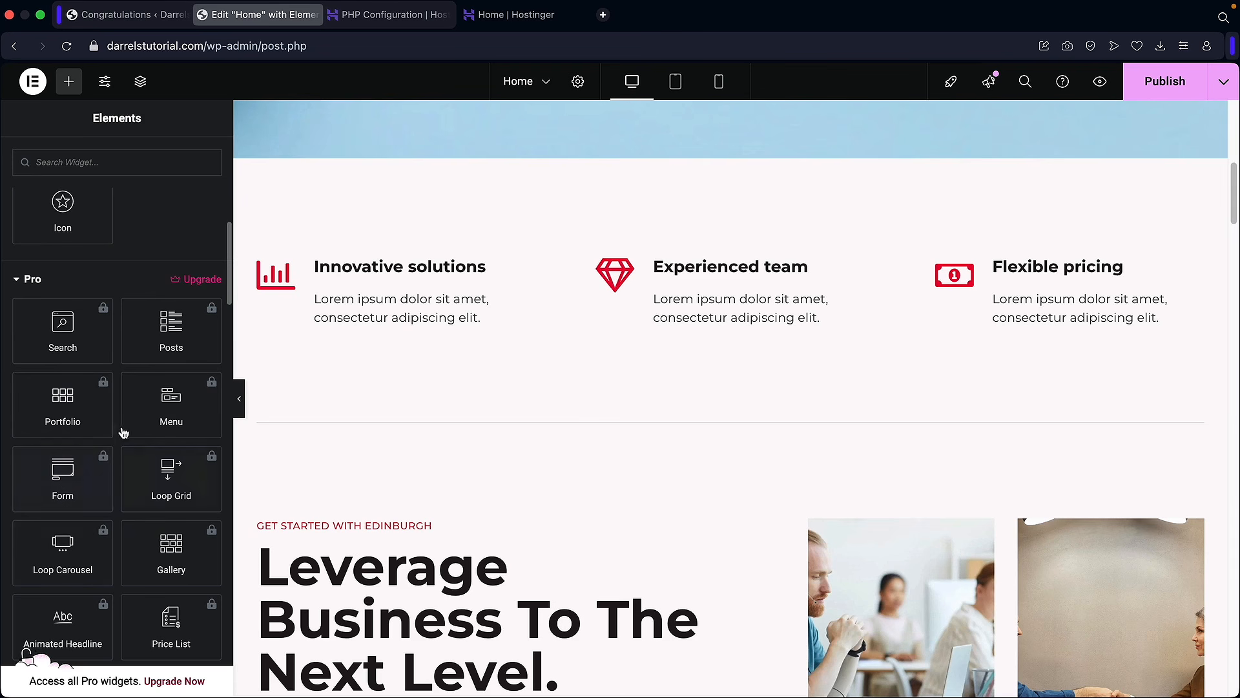
pyautogui.click(33, 280)
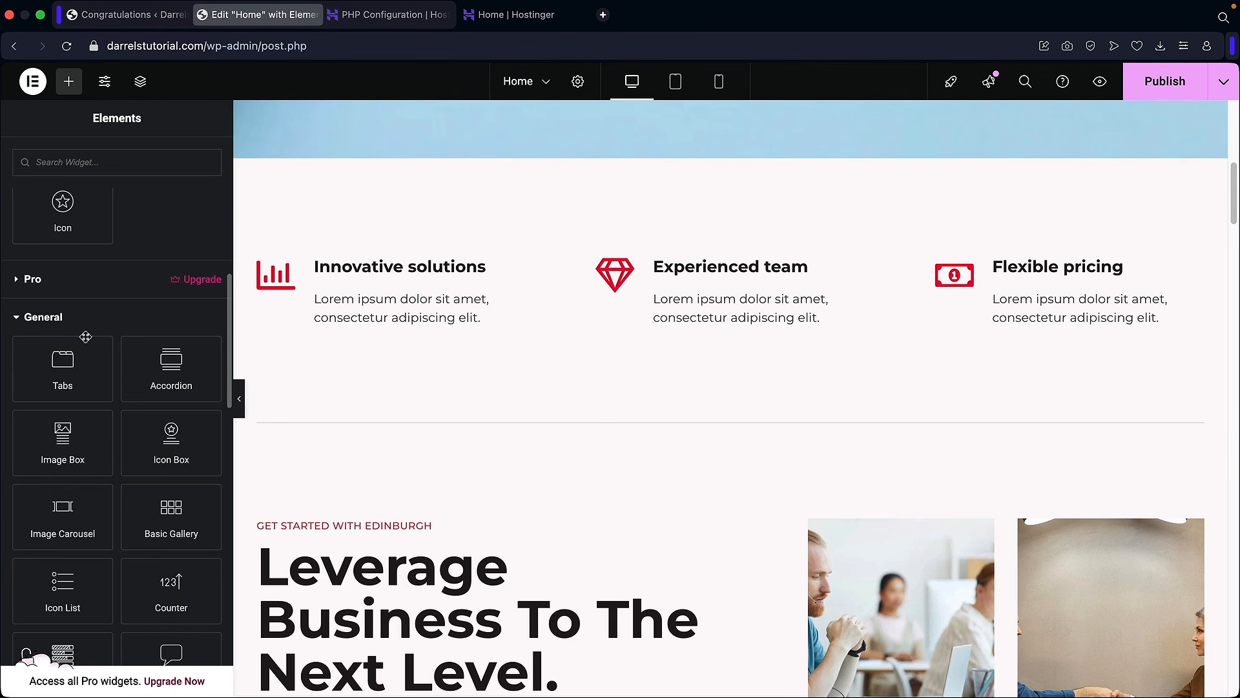
pyautogui.scroll(-2, 86, 341)
pyautogui.scroll(10, 107, 554)
pyautogui.scroll(1, 94, 513)
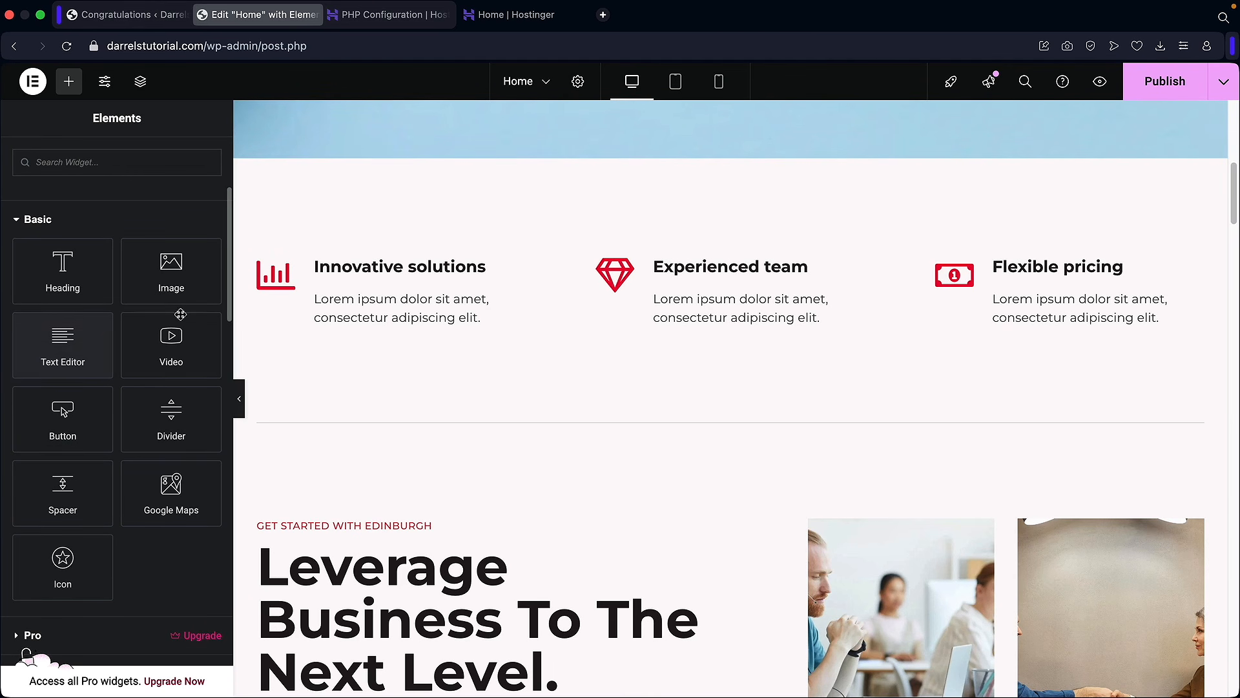
# Step: Drag a Text Editor widget beneath the Innovative solutions feature
pyautogui.moveTo(55, 344); pyautogui.dragTo(353, 329)
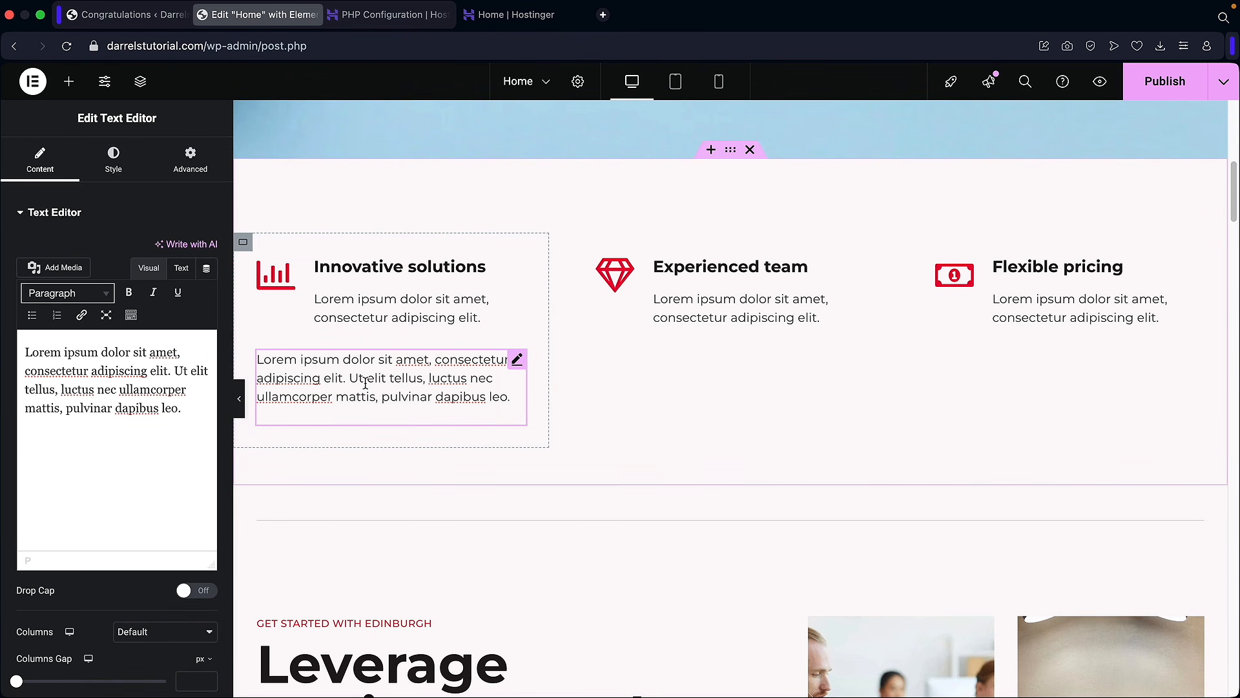
pyautogui.click(44, 172)
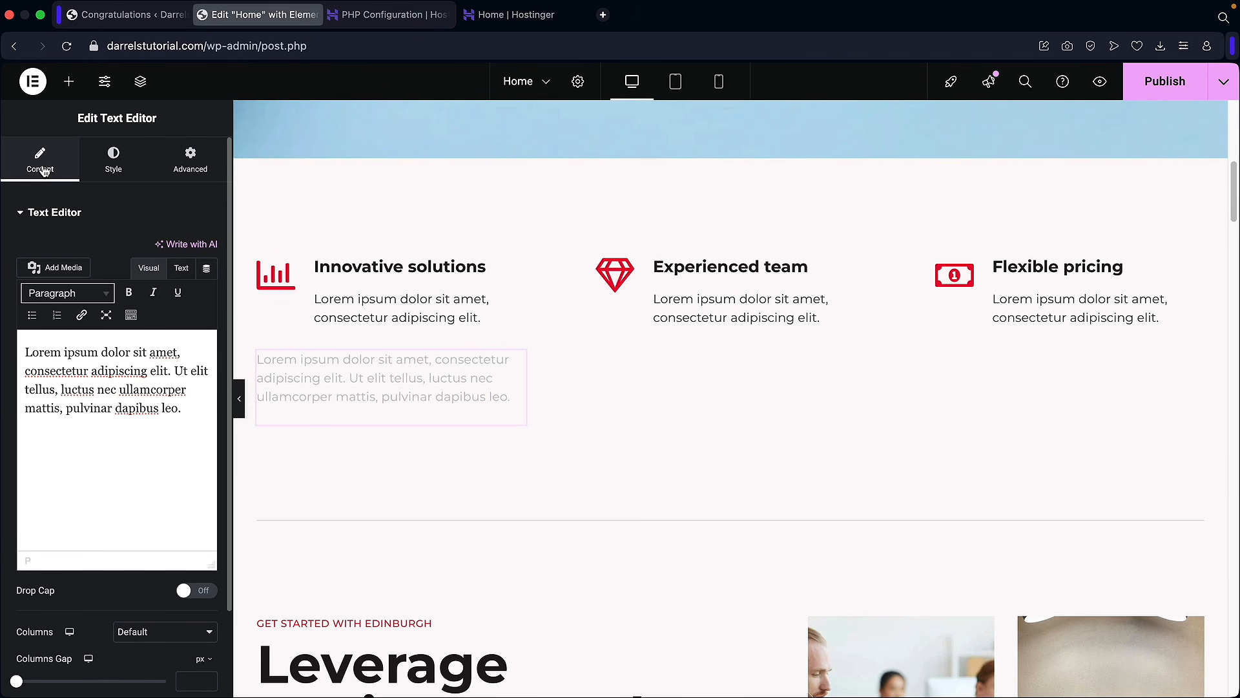
pyautogui.scroll(-1, 107, 349)
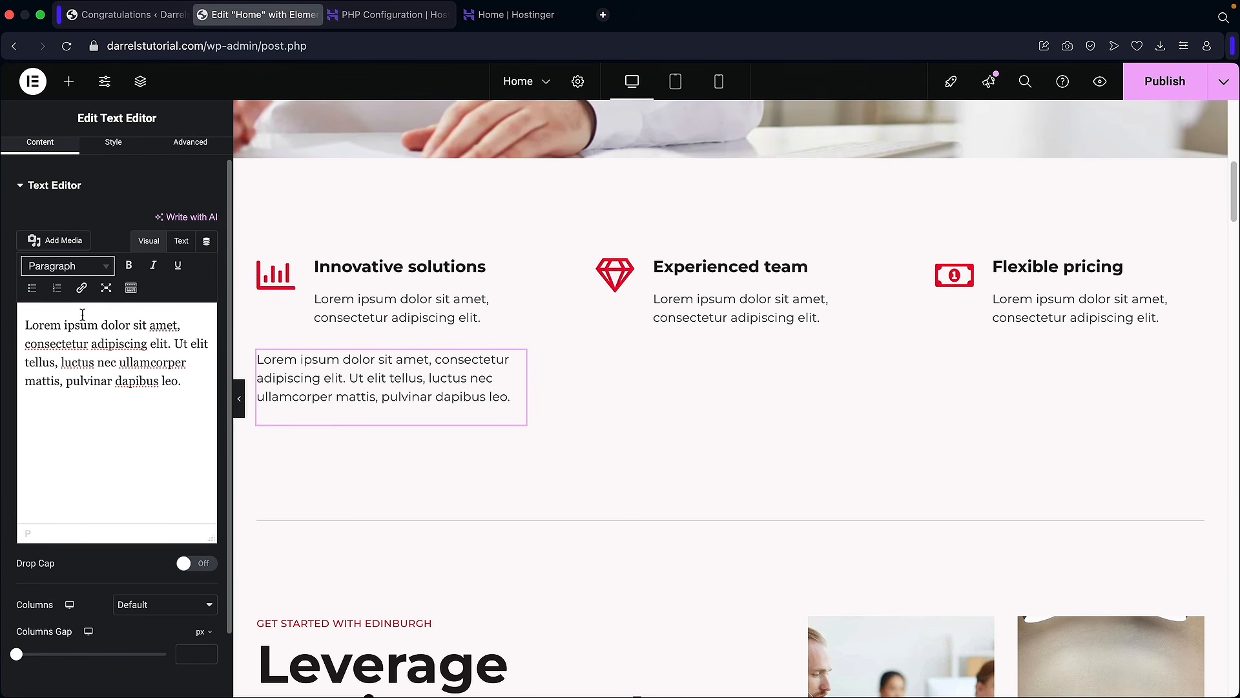
pyautogui.scroll(1, 97, 271)
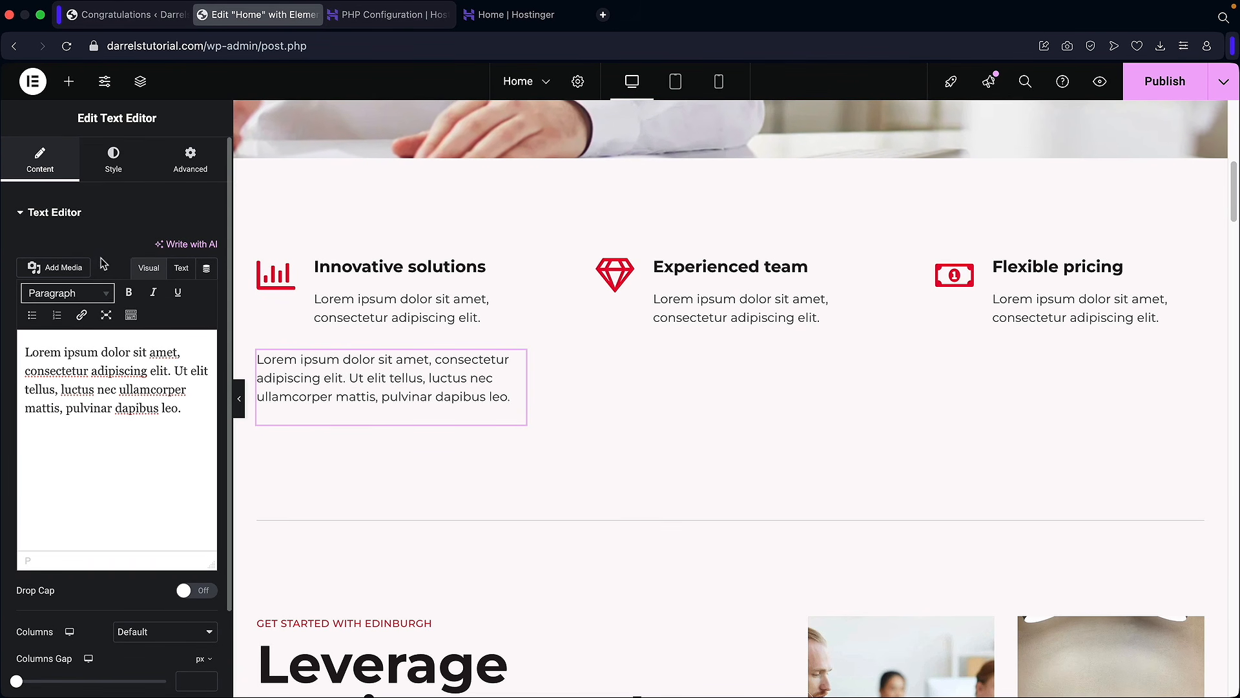
# Step: Set the text block's text colour to red, #C94F4F
pyautogui.click(114, 166)
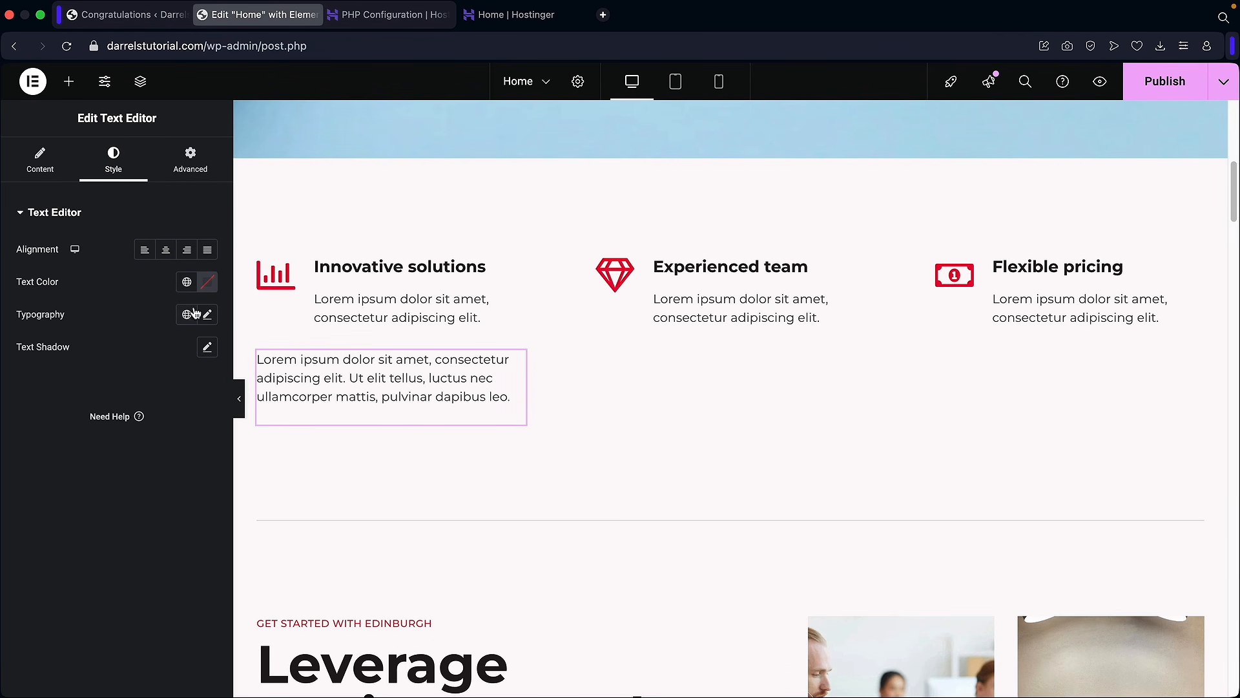
pyautogui.click(208, 281)
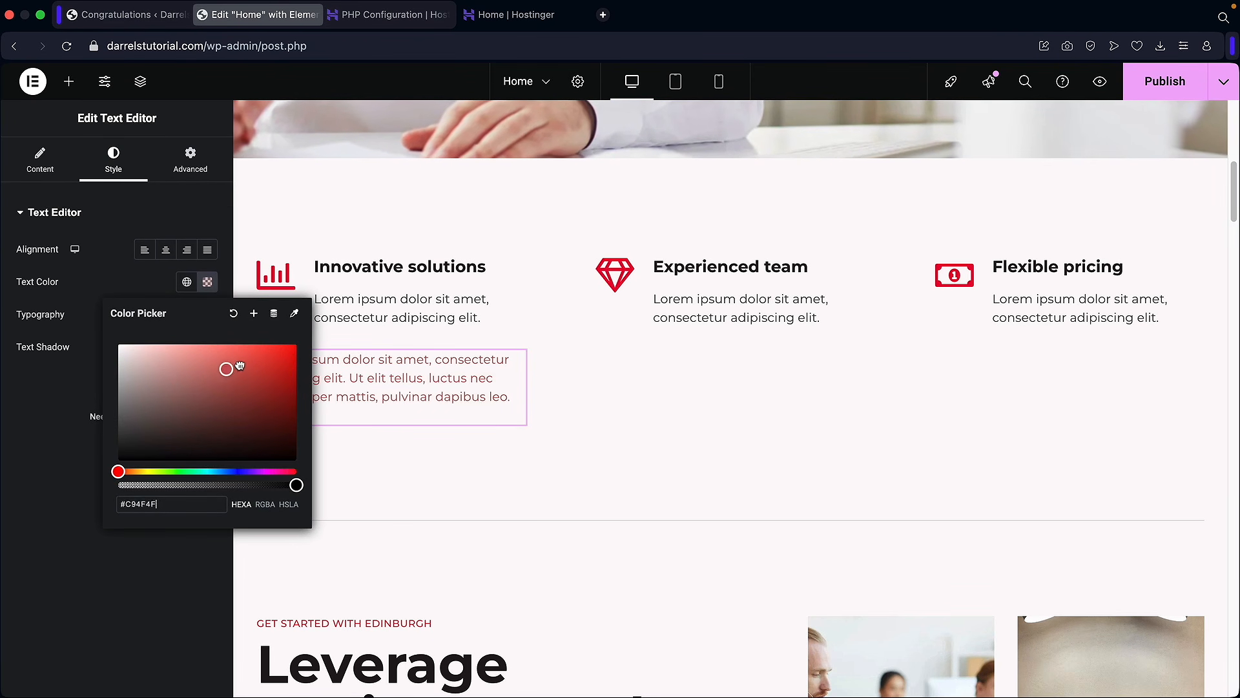
pyautogui.click(46, 432)
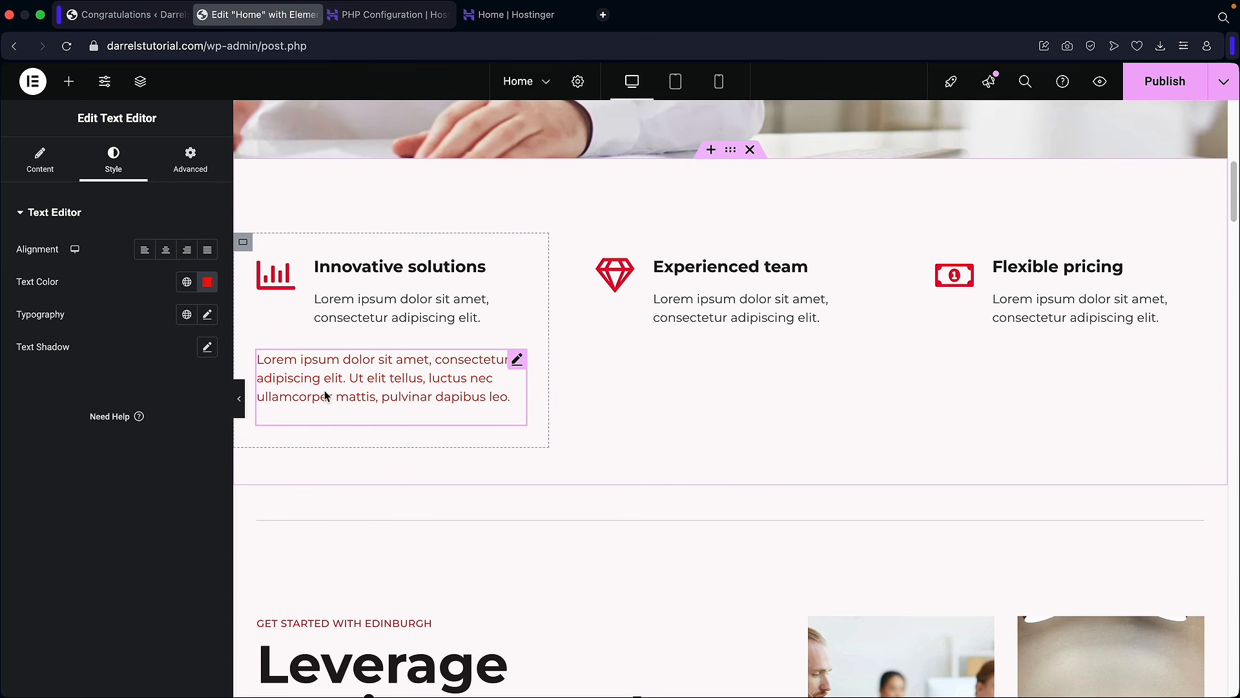
pyautogui.click(191, 169)
# Step: Increase the text block's padding from 27 to 45
pyautogui.click(187, 325)
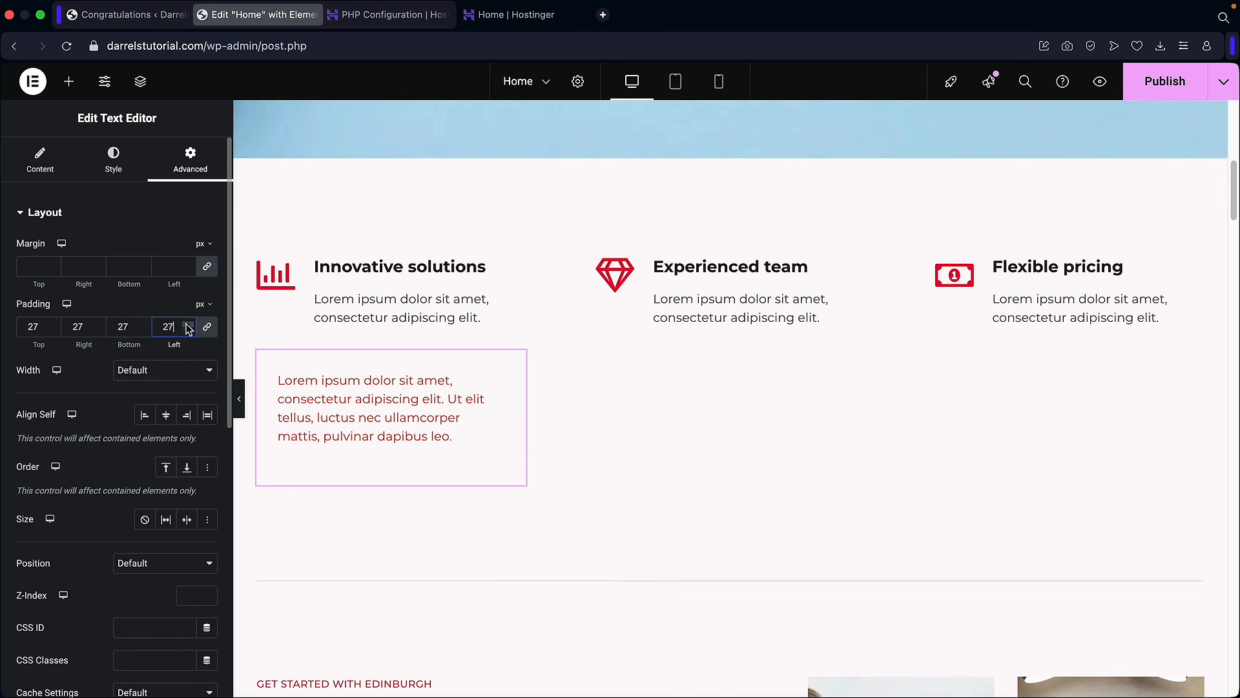
pyautogui.click(186, 325)
pyautogui.scroll(-2, 137, 368)
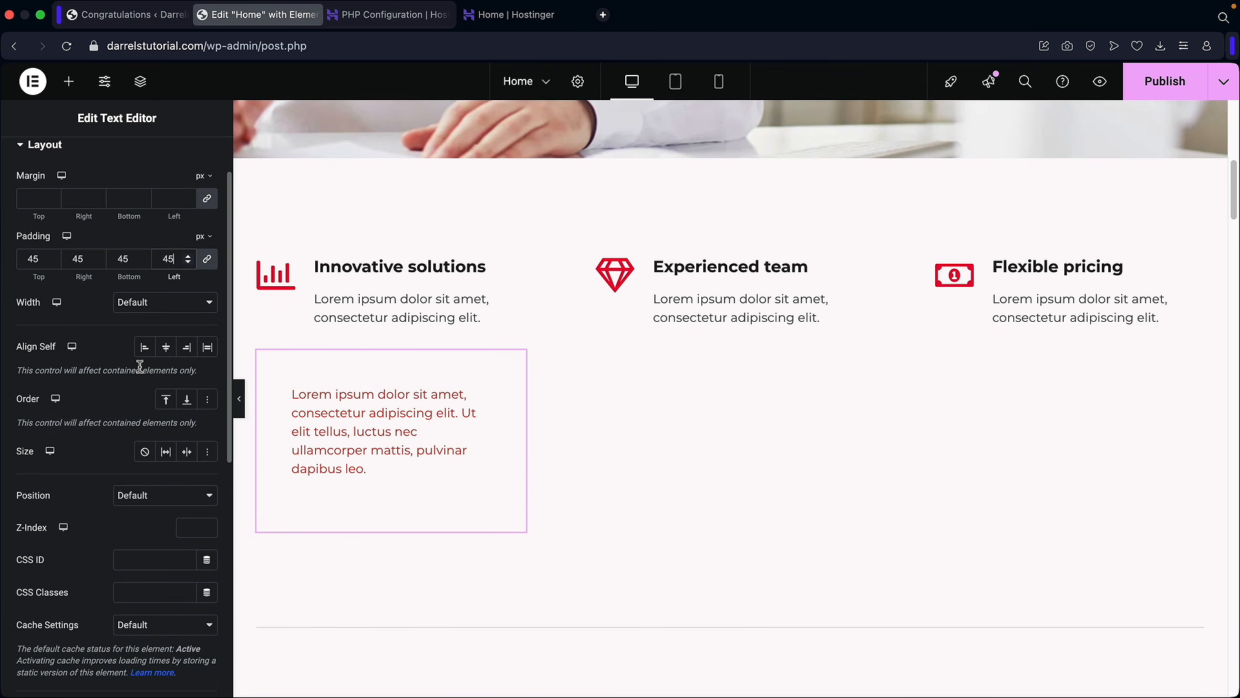
pyautogui.scroll(-2, 140, 366)
pyautogui.scroll(-9, 91, 358)
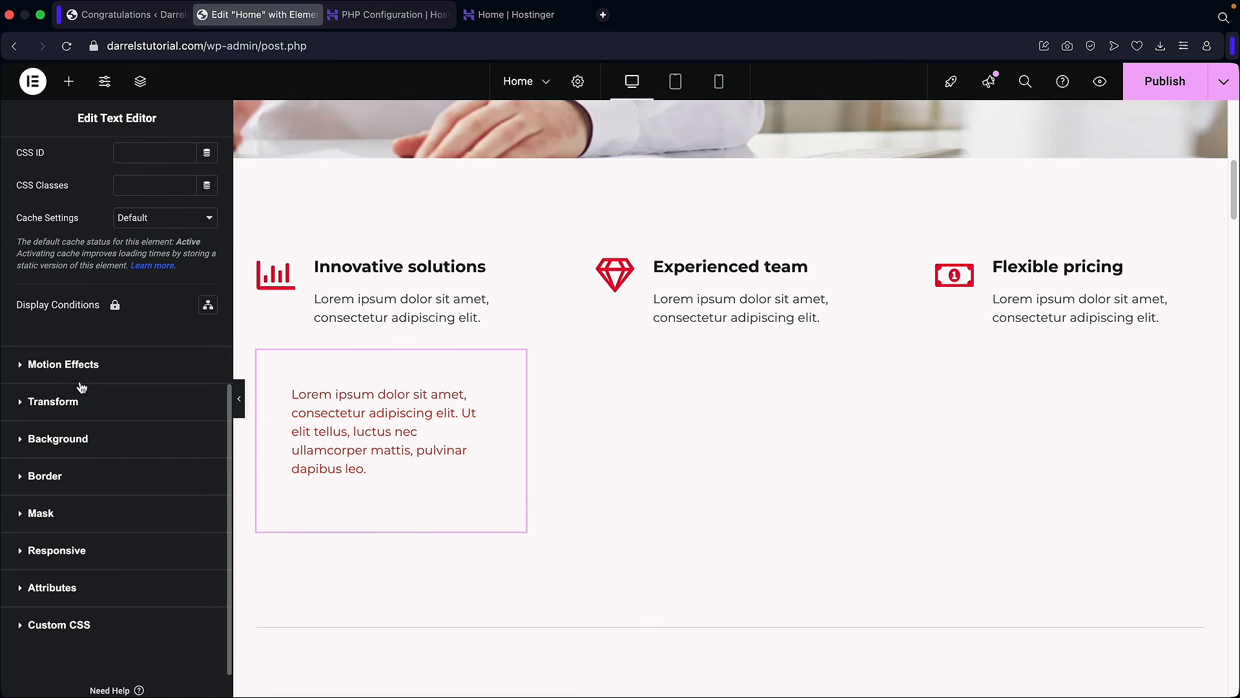
# Step: Try Zoom In Down and Bounce In Down entrance animations, ending on Zoom In Down
pyautogui.click(63, 366)
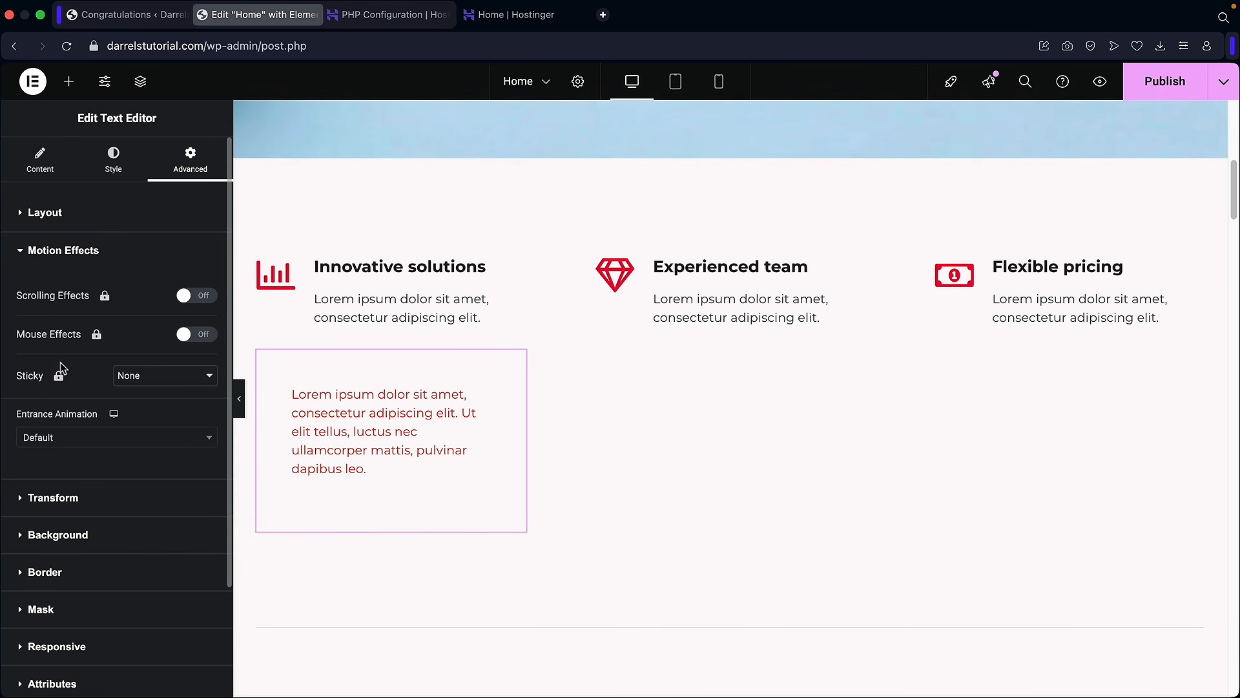
pyautogui.scroll(-2, 59, 363)
pyautogui.click(60, 367)
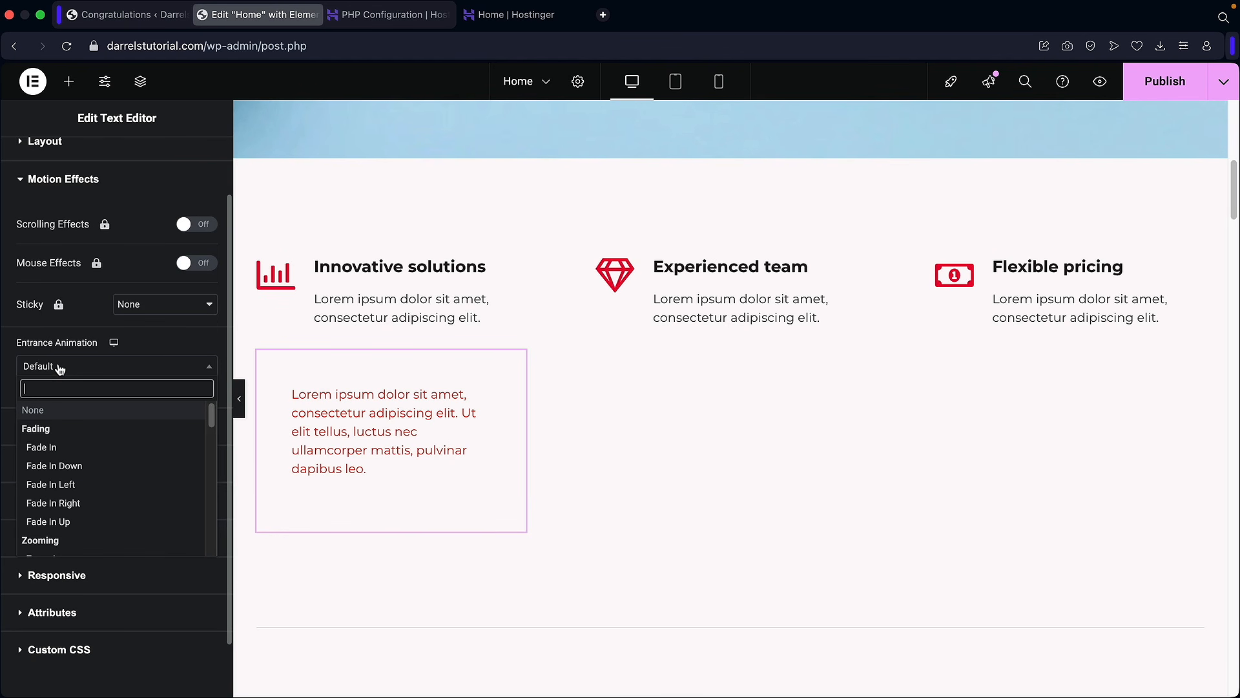
pyautogui.scroll(-5, 79, 481)
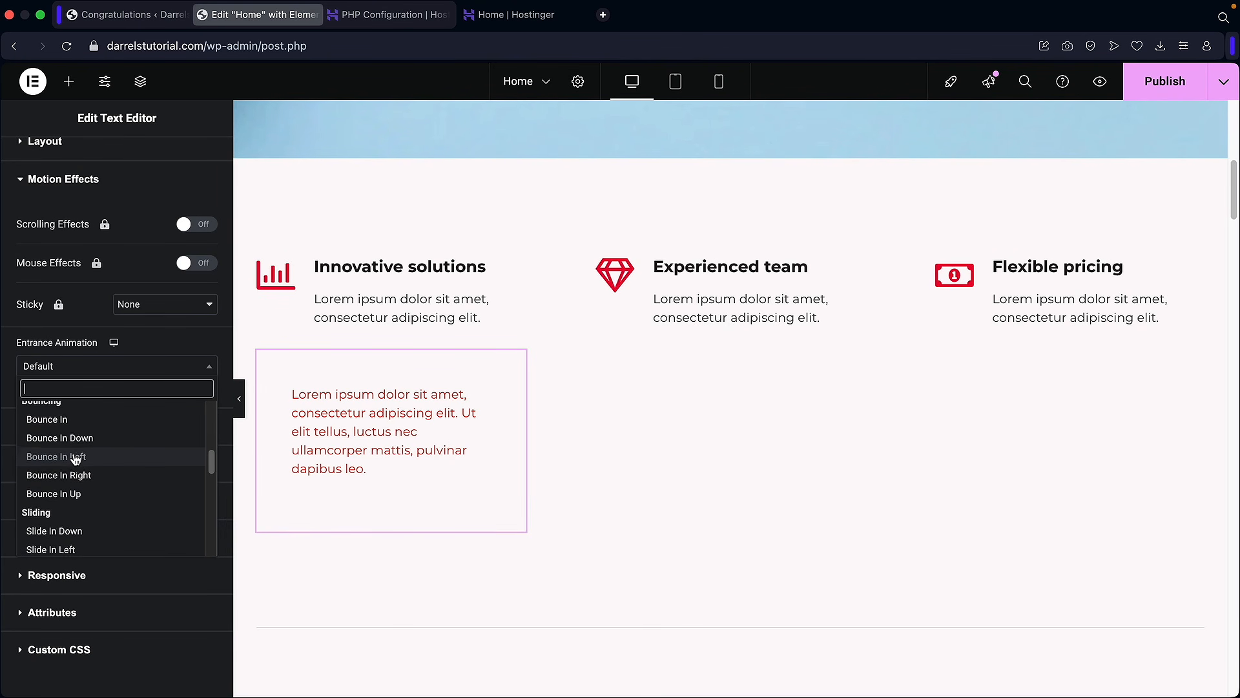
pyautogui.click(77, 476)
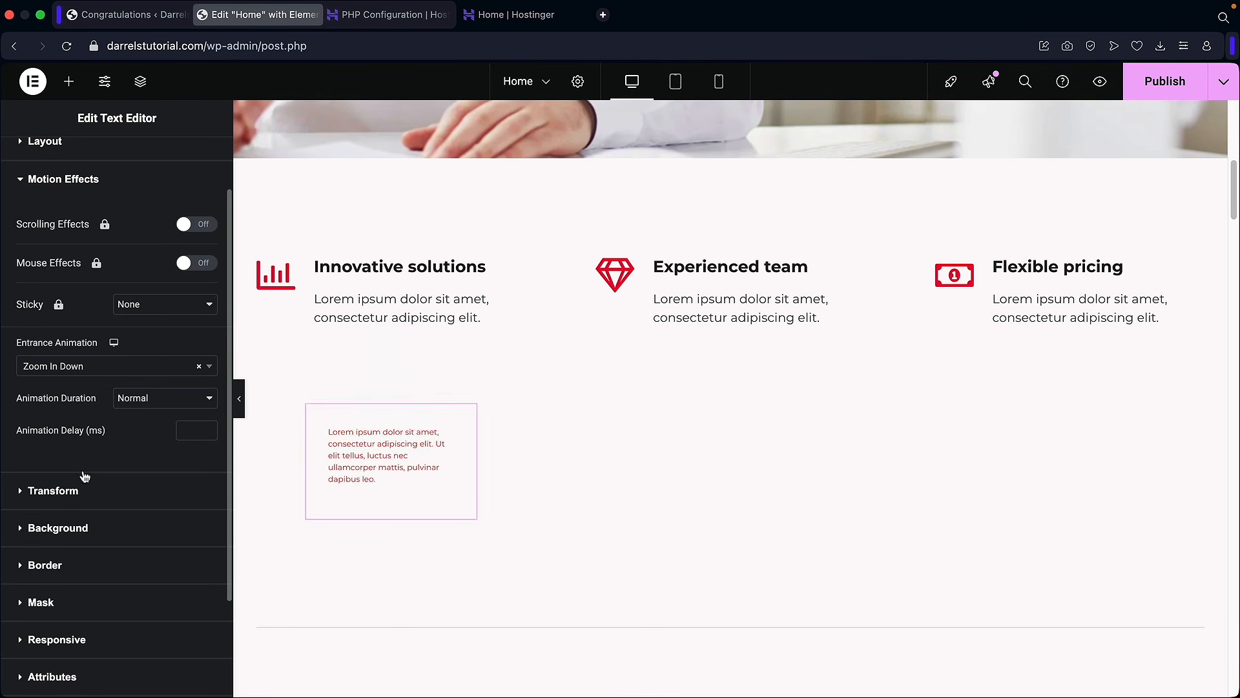
pyautogui.click(97, 372)
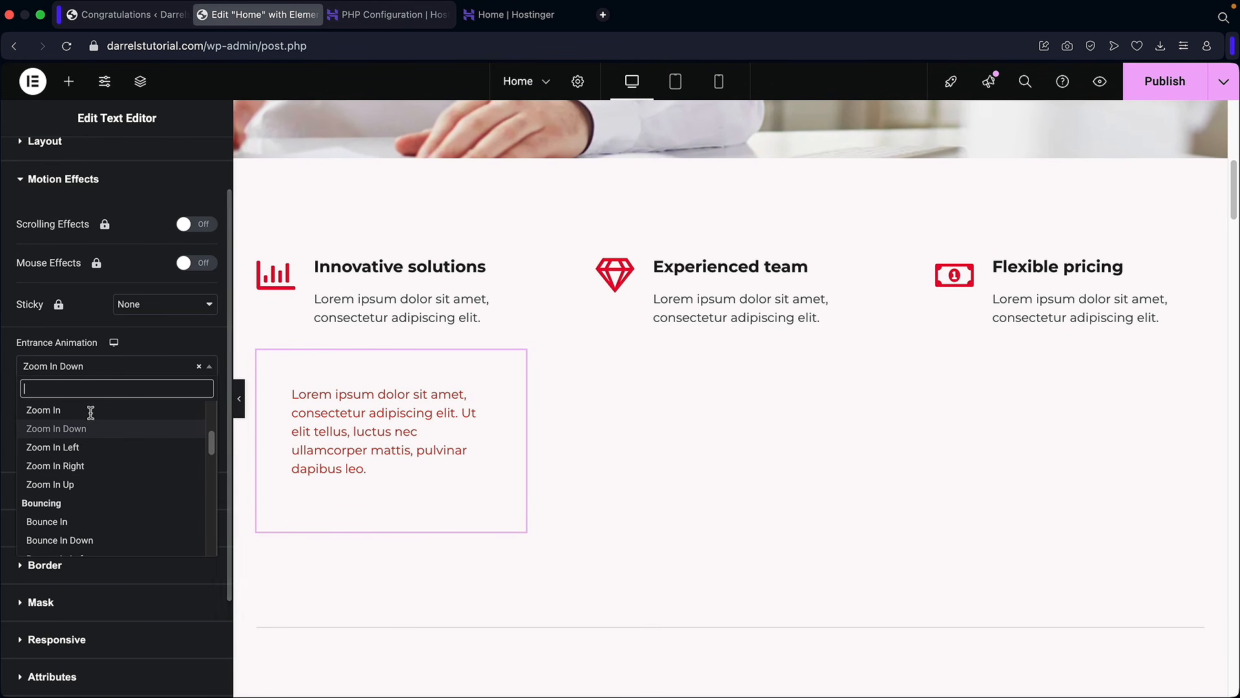
pyautogui.click(93, 540)
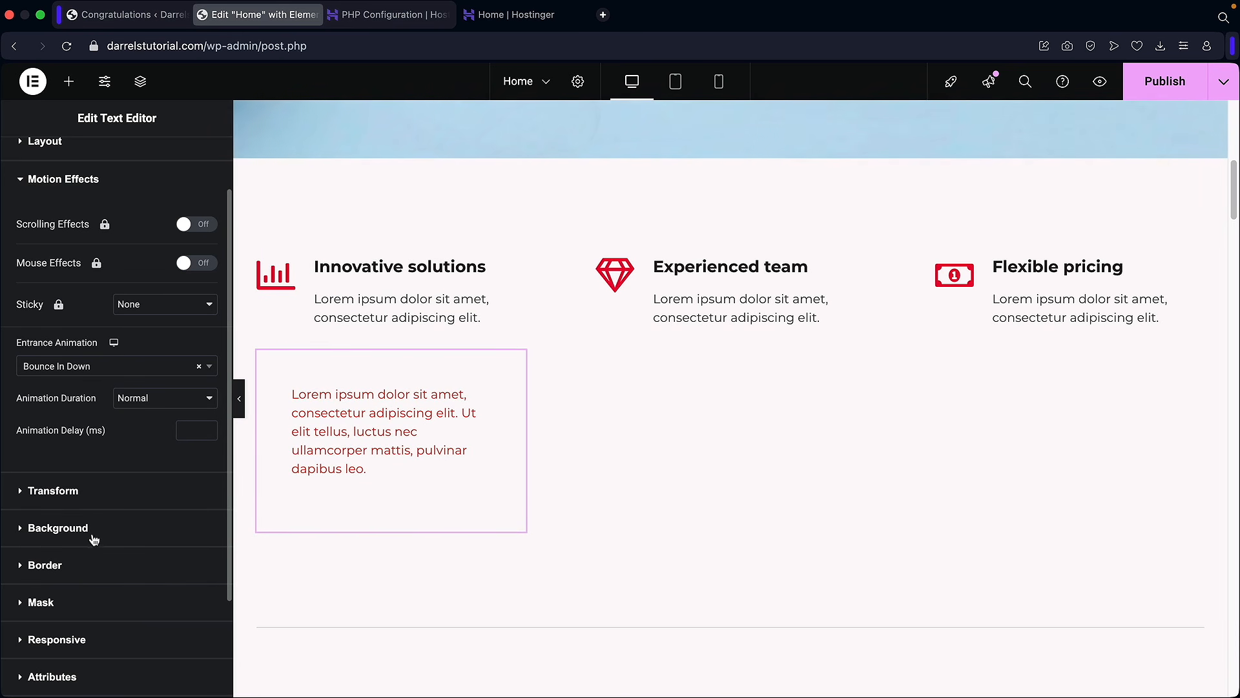
pyautogui.click(105, 365)
pyautogui.scroll(4, 97, 474)
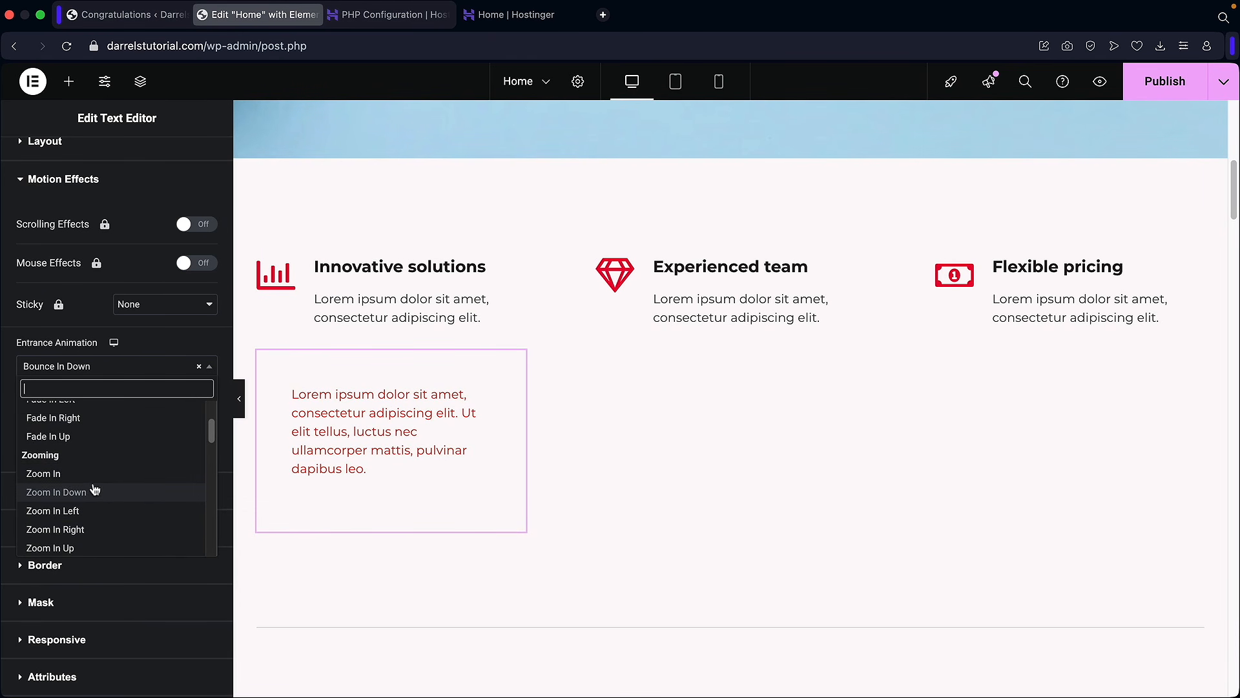
pyautogui.click(97, 490)
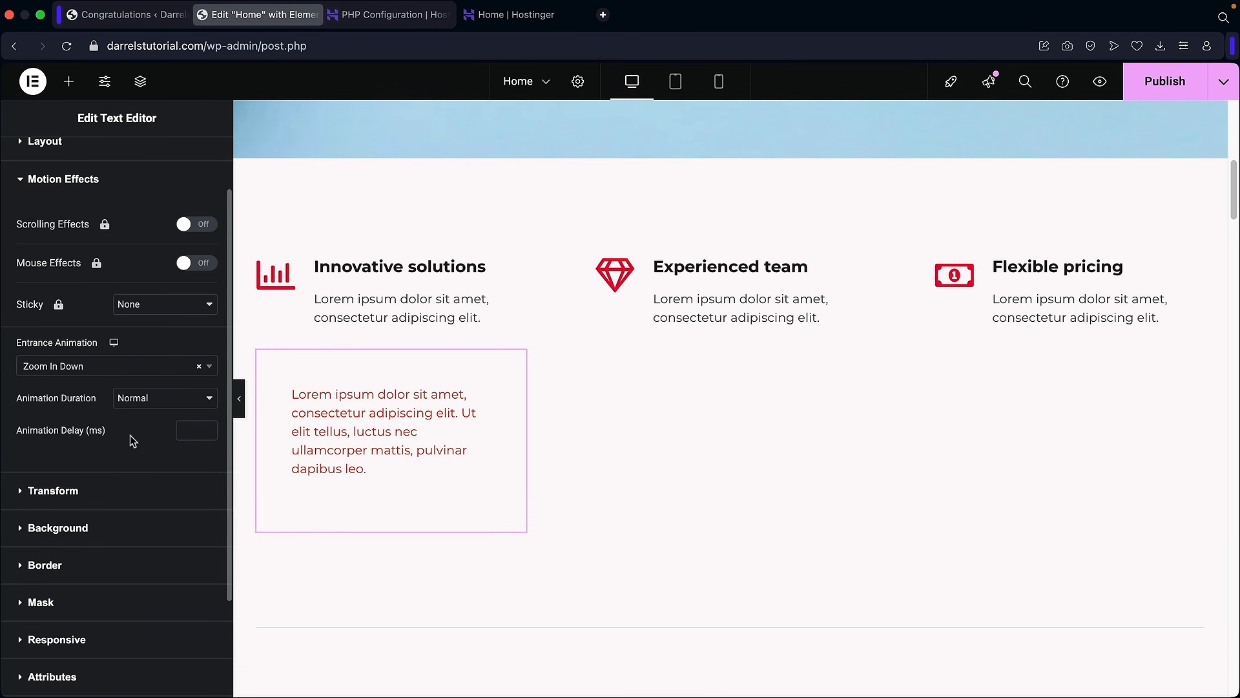
# Step: Clear the entrance animation back to Default and return to the widget list
pyautogui.click(200, 368)
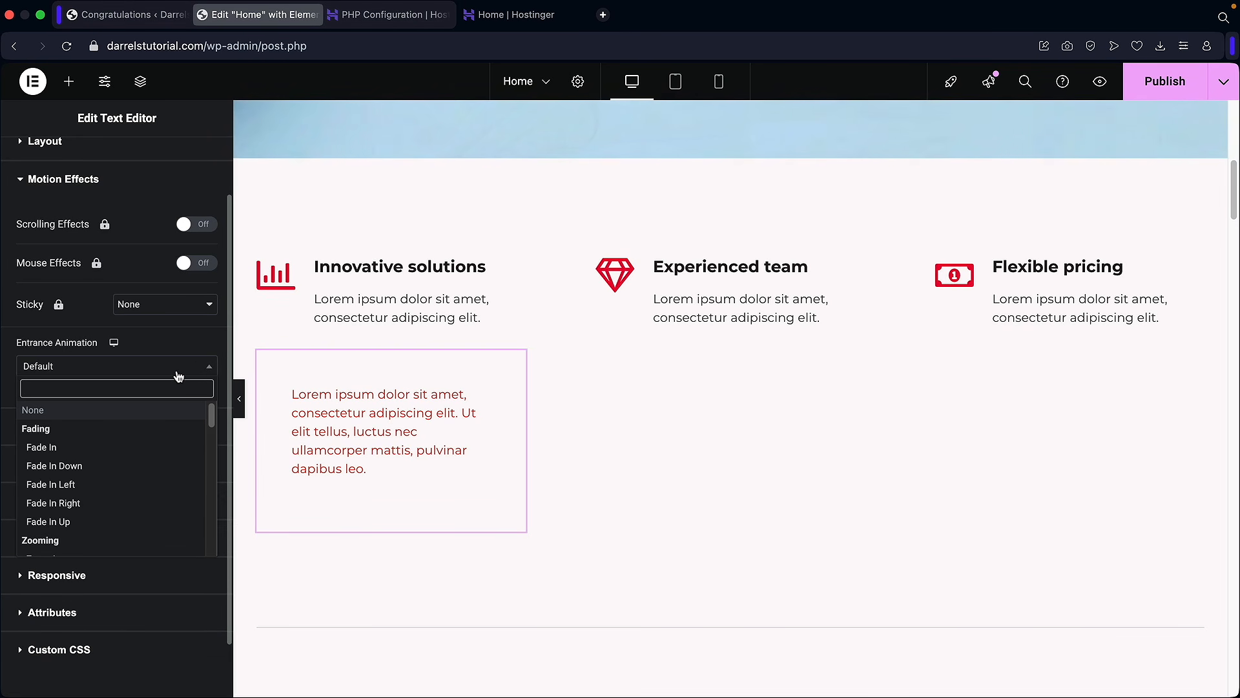
pyautogui.scroll(1, 103, 298)
pyautogui.scroll(1, 96, 167)
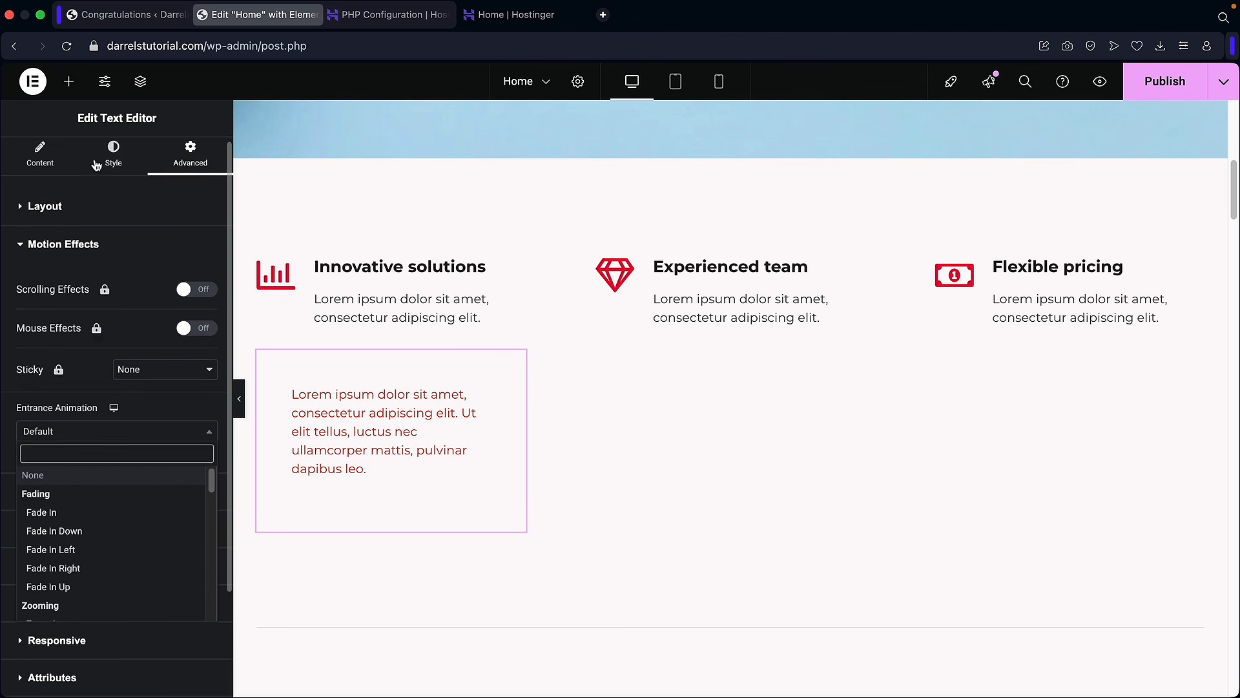
pyautogui.click(73, 88)
pyautogui.click(70, 83)
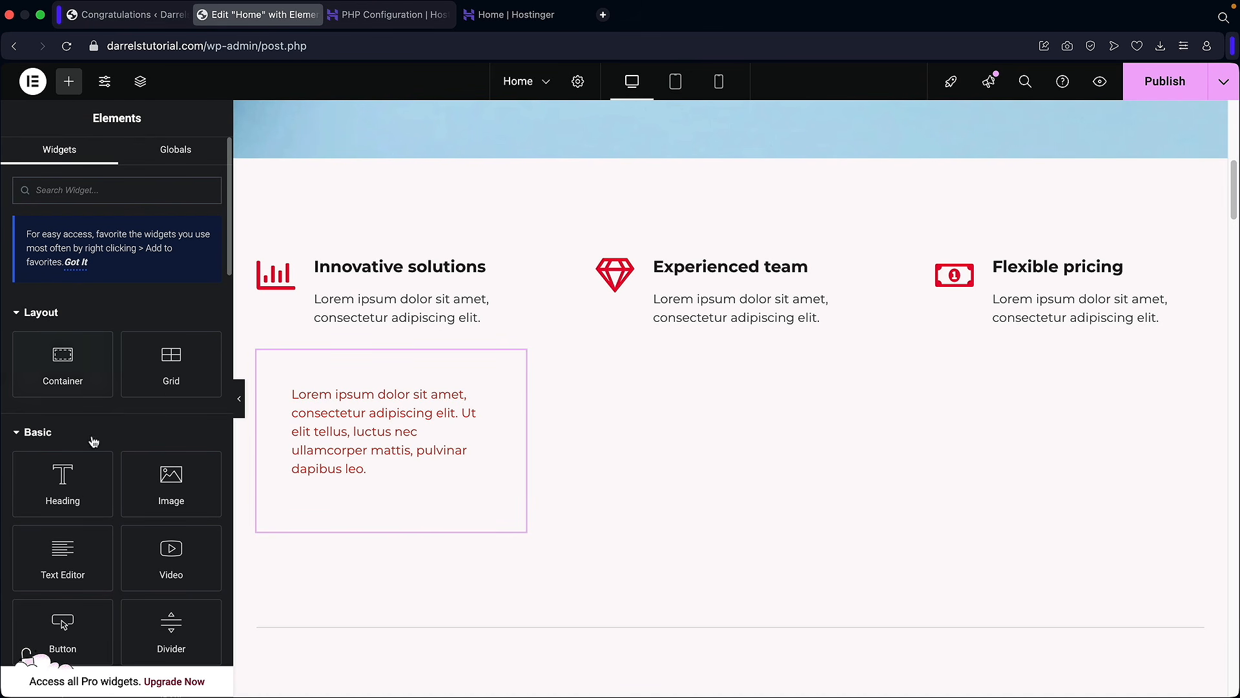
# Step: Duplicate the red text block and move the copy under Experienced team
pyautogui.scroll(-1, 123, 465)
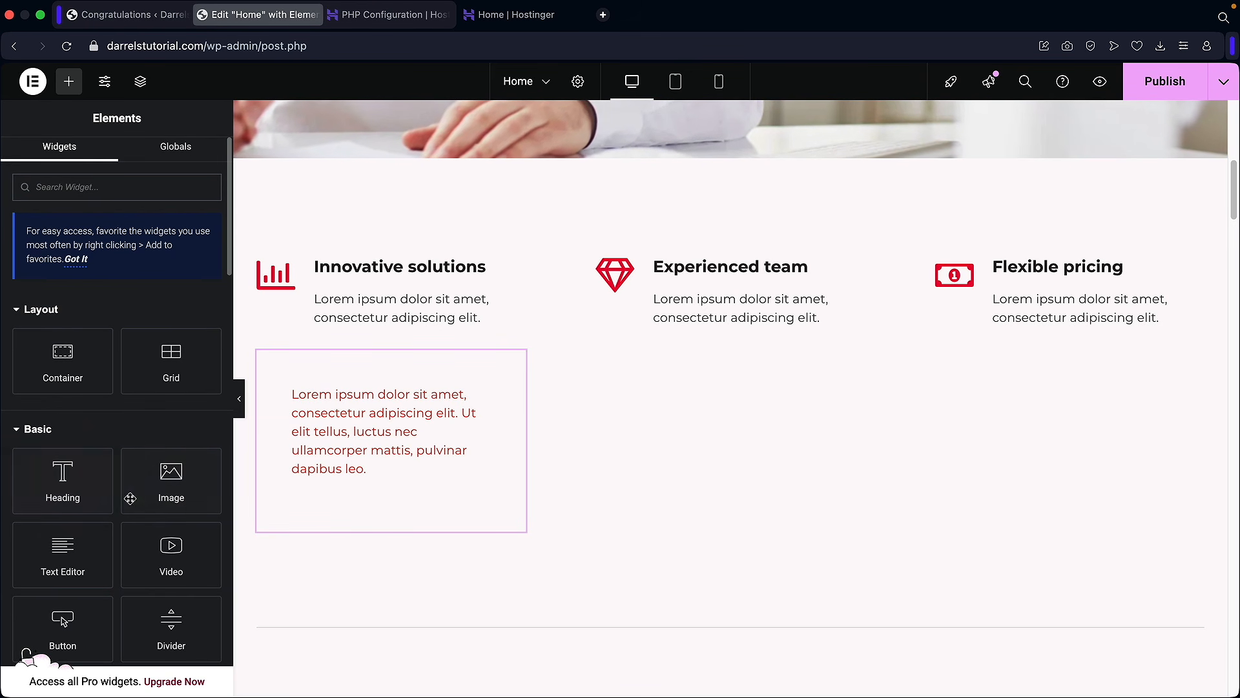
pyautogui.scroll(-3, 298, 493)
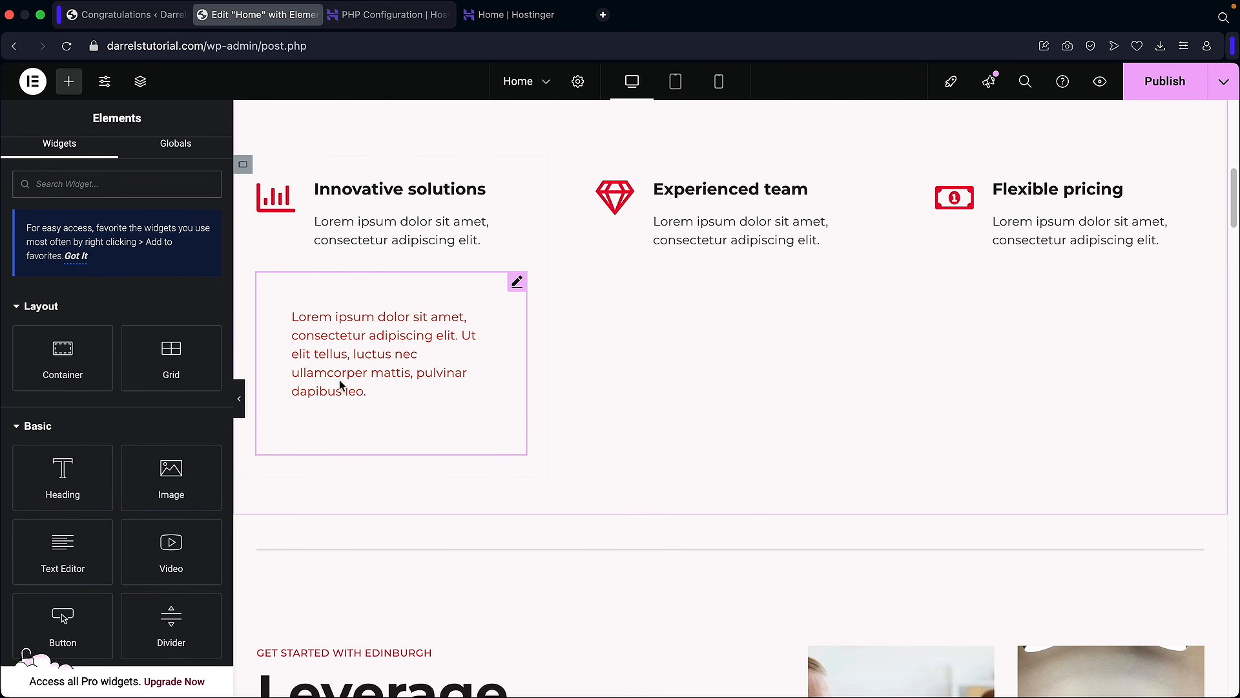
pyautogui.rightClick(396, 336)
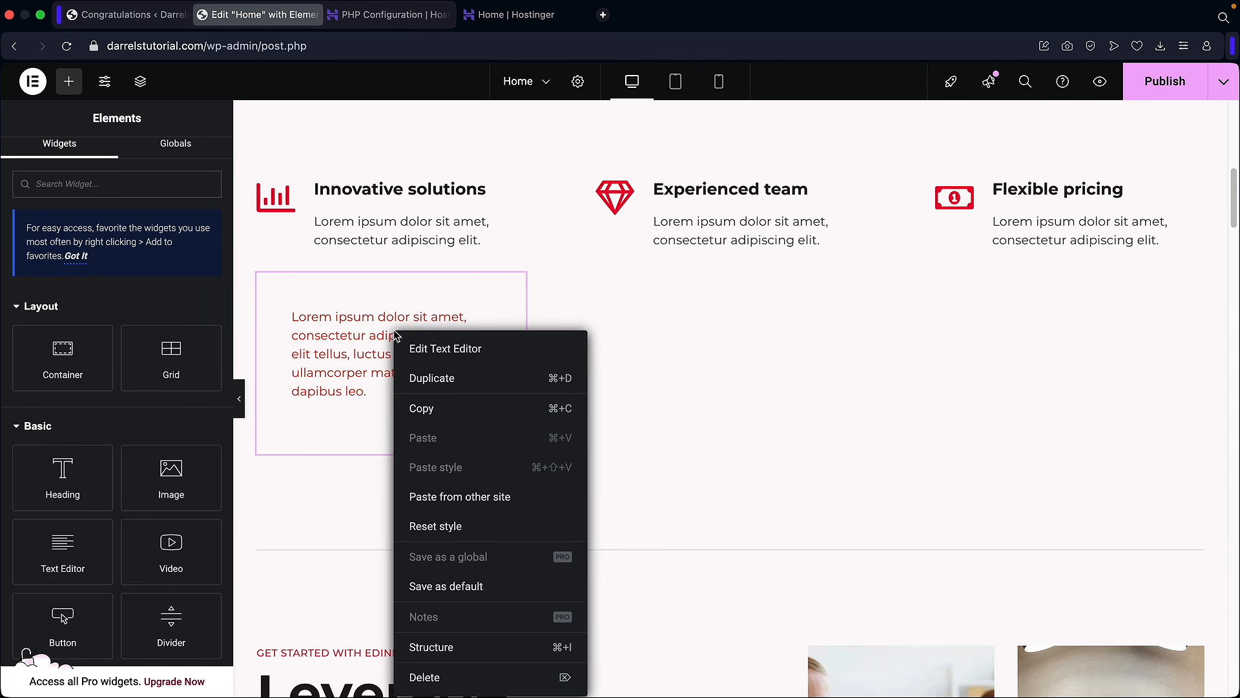
pyautogui.click(425, 381)
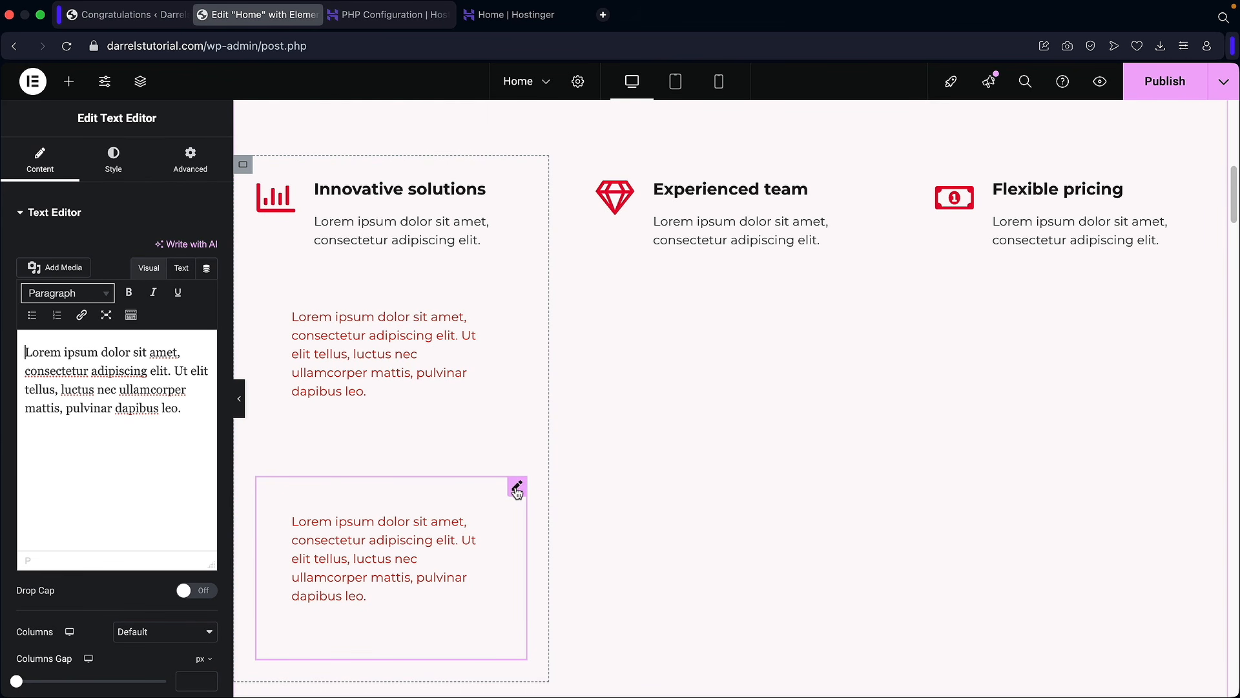
pyautogui.moveTo(517, 488); pyautogui.dragTo(743, 245)
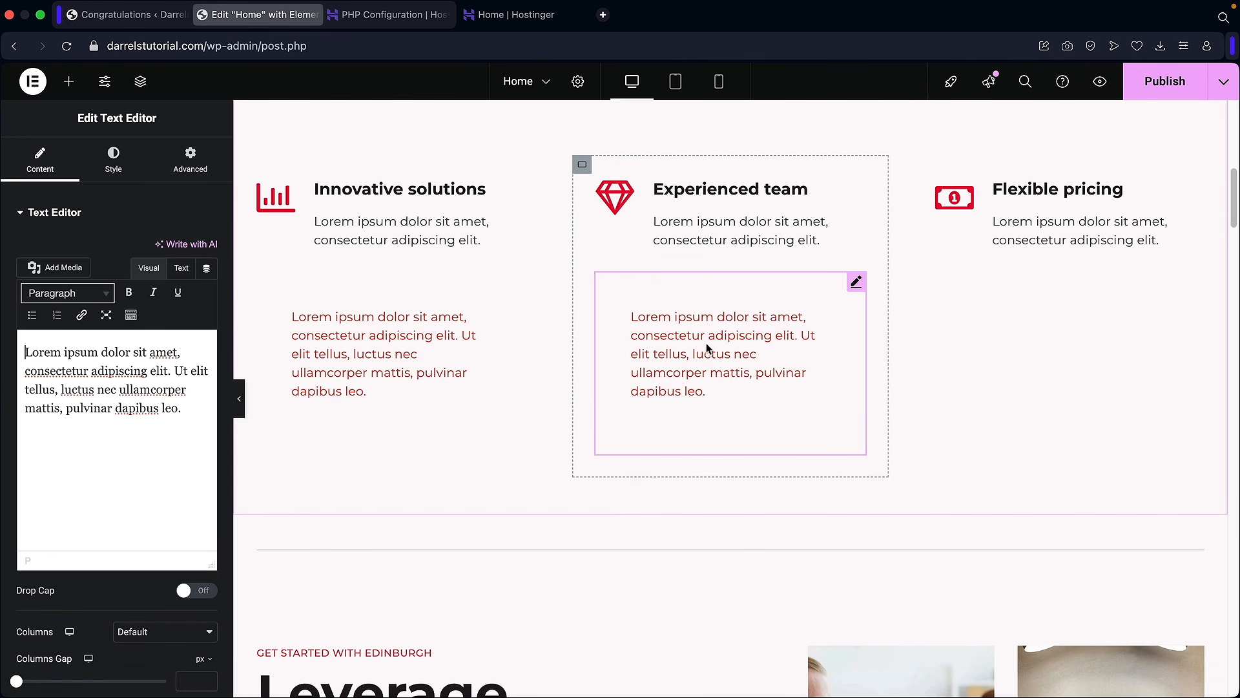
# Step: Delete the red text blocks, leaving only the three feature items
pyautogui.rightClick(673, 334)
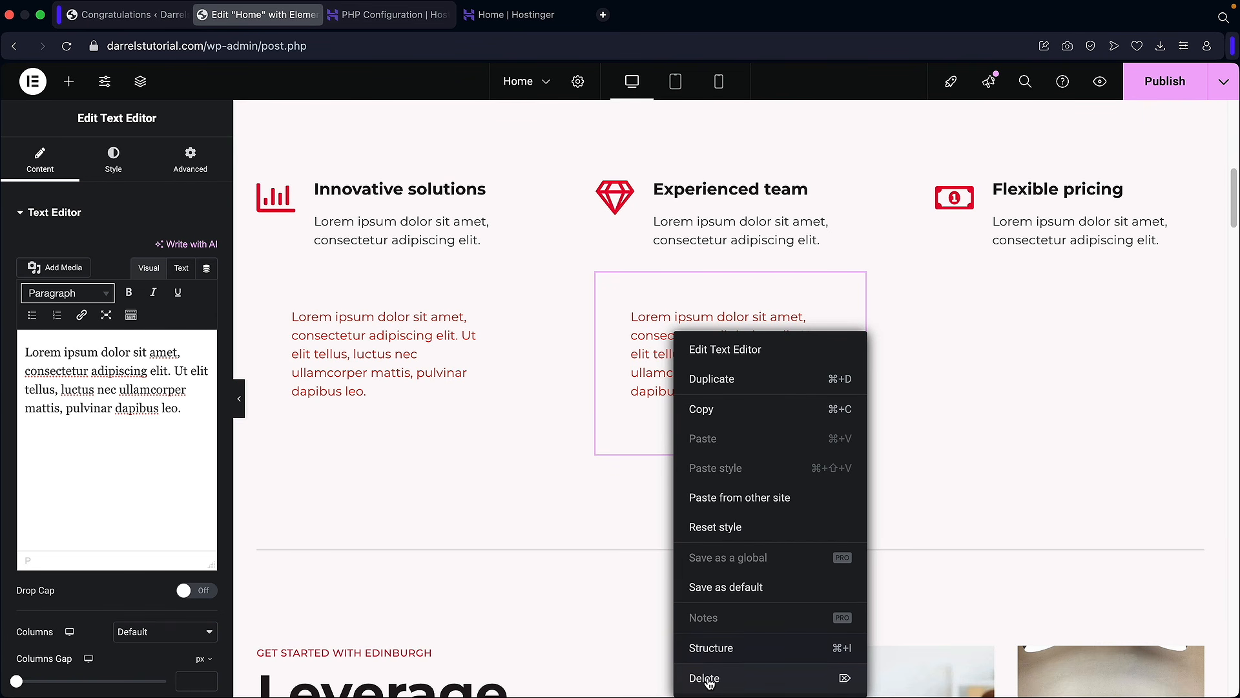
pyautogui.rightClick(385, 347)
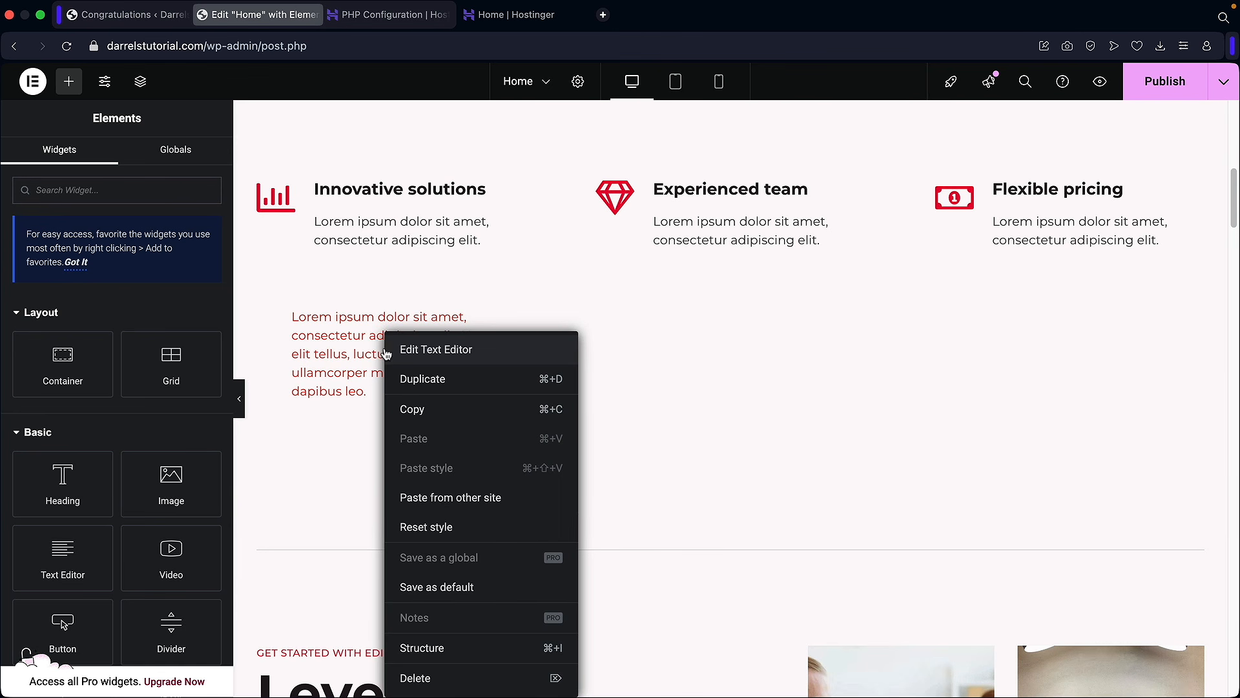
pyautogui.click(468, 678)
pyautogui.scroll(-5, 577, 322)
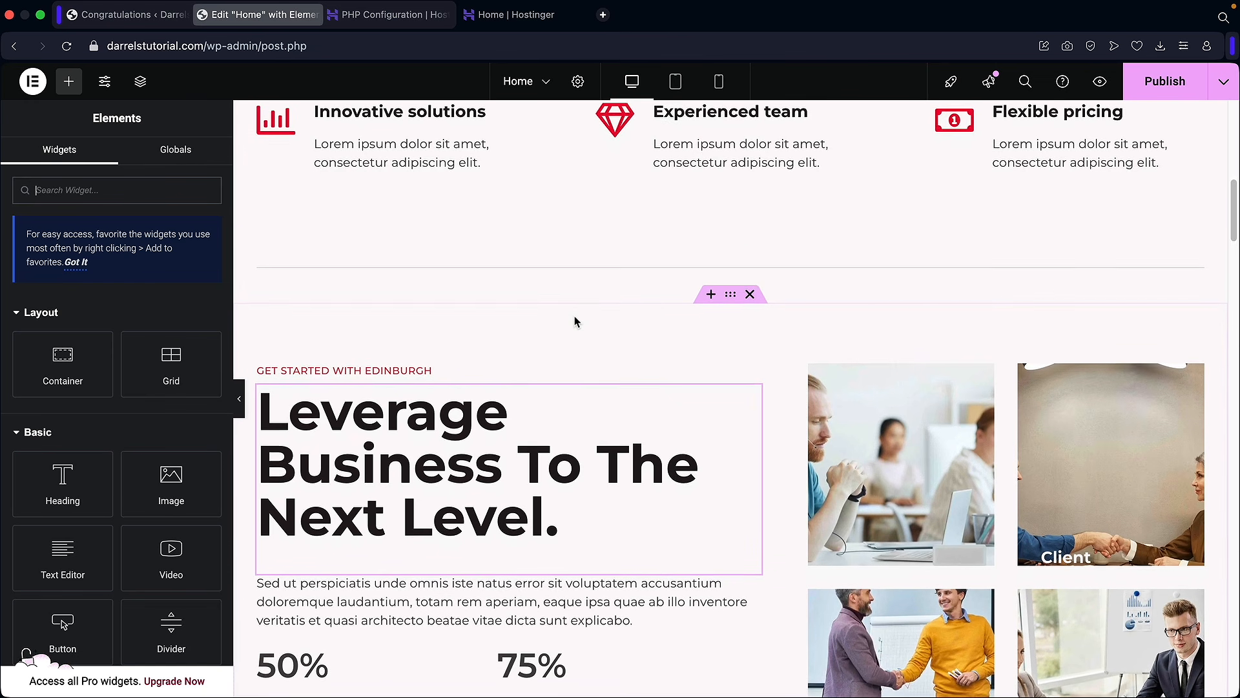
pyautogui.scroll(-2, 577, 322)
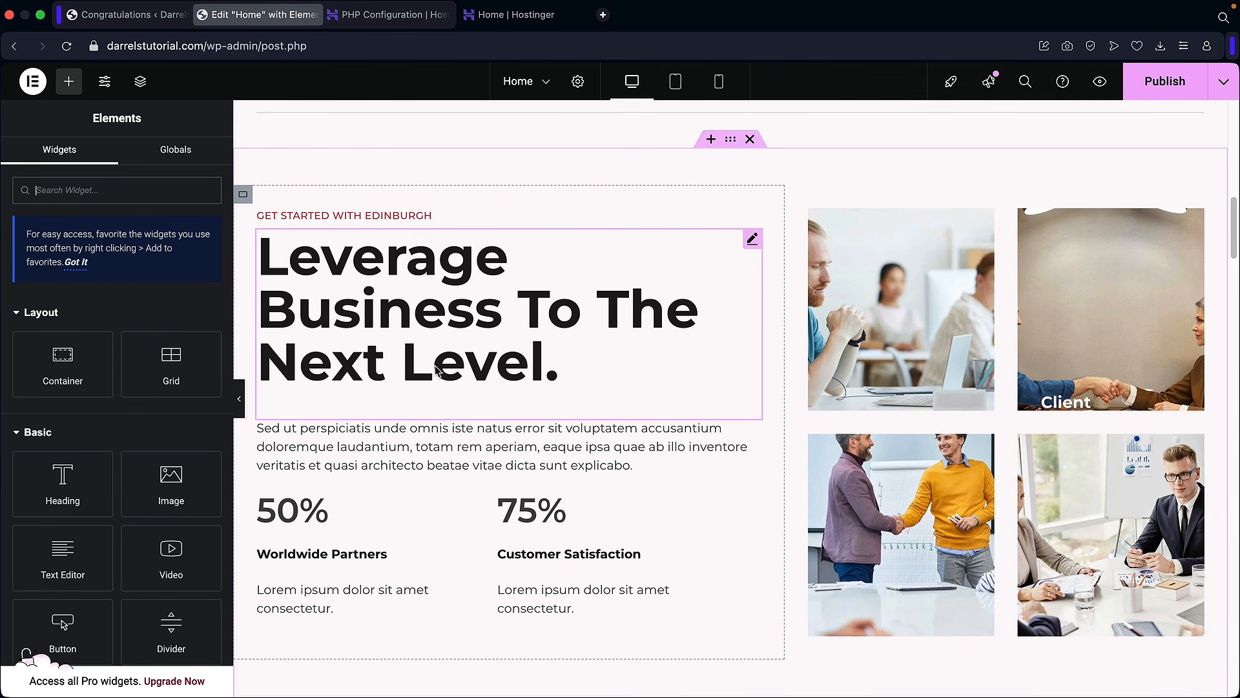
# Step: Replace the Leverage heading's title with 'Welcome To Your New WordPress Website'
pyautogui.click(417, 312)
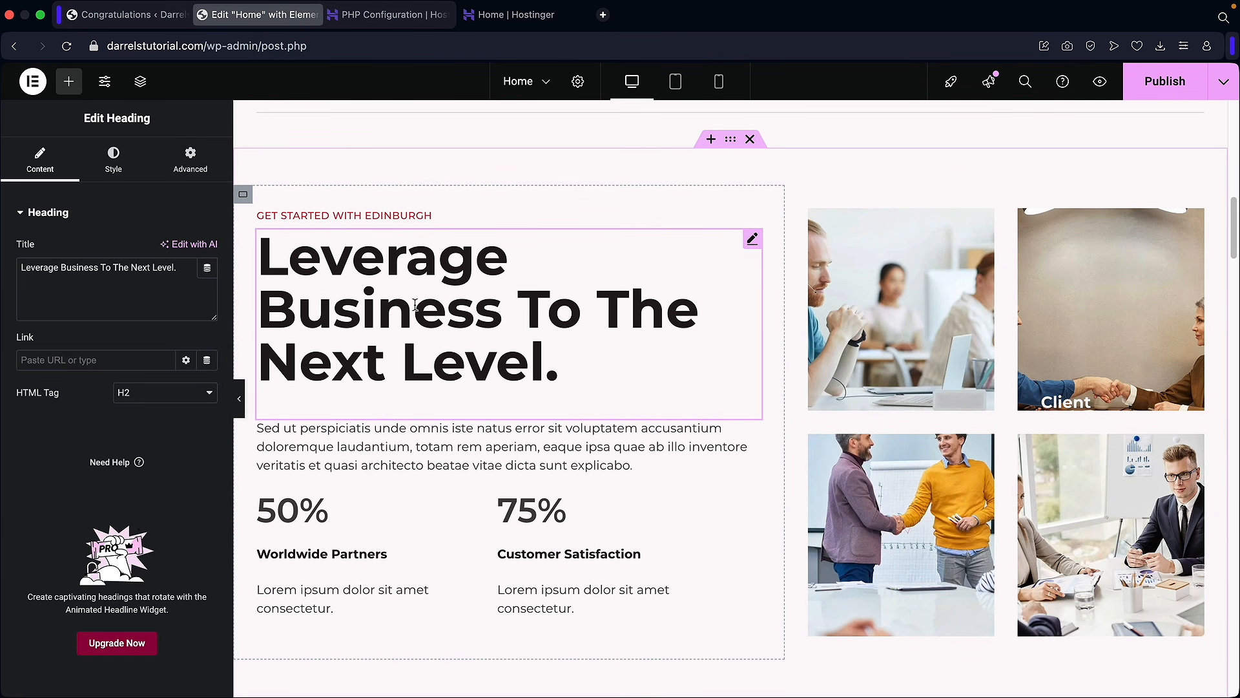
pyautogui.moveTo(172, 267); pyautogui.dragTo(20, 268)
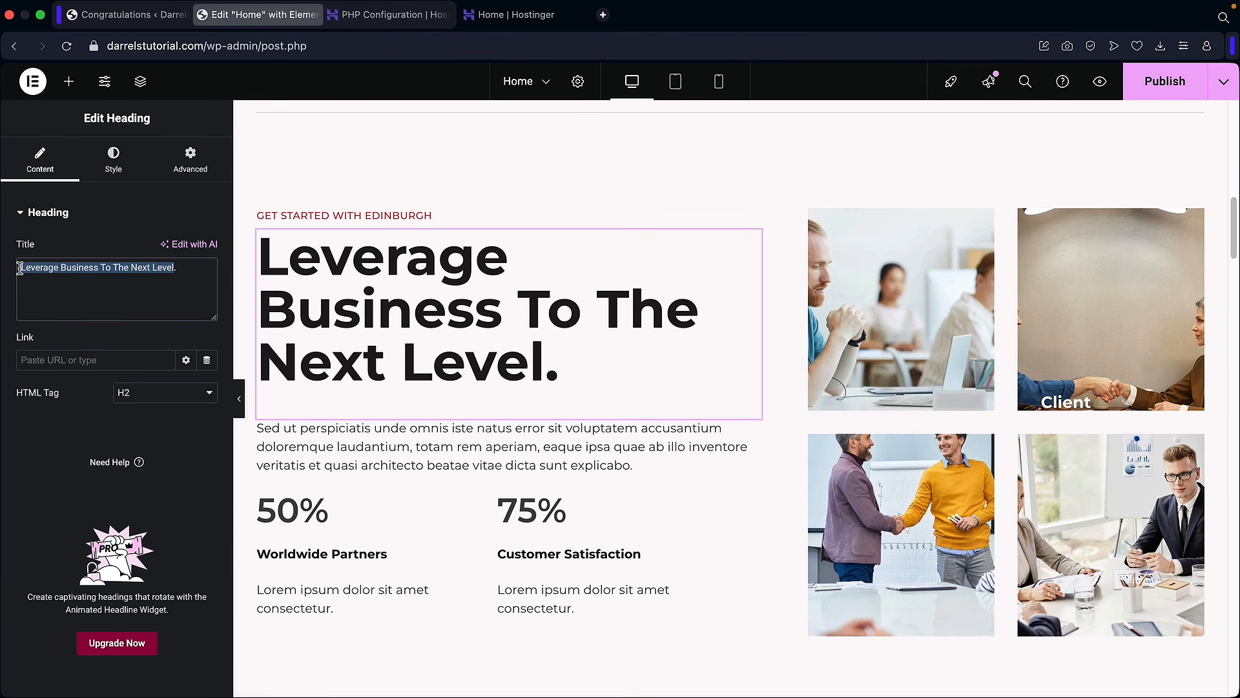
pyautogui.write('Welcome To Your')
pyautogui.write(' New WordPre')
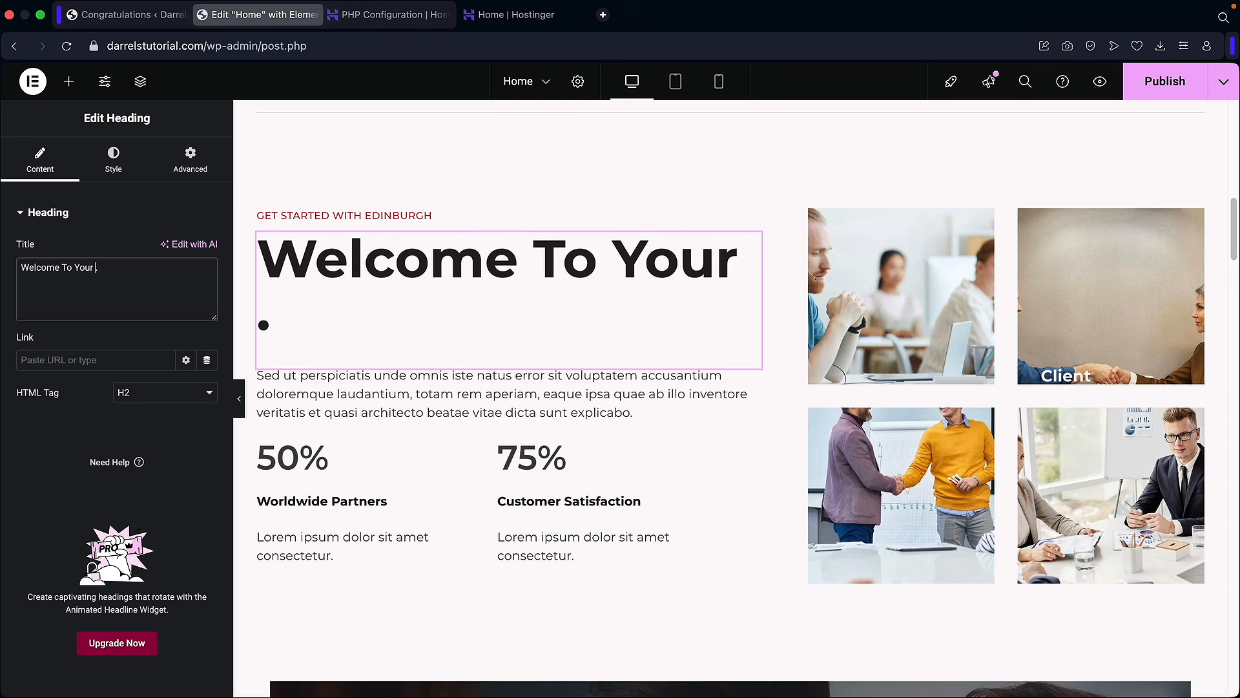
pyautogui.write('ss Website')
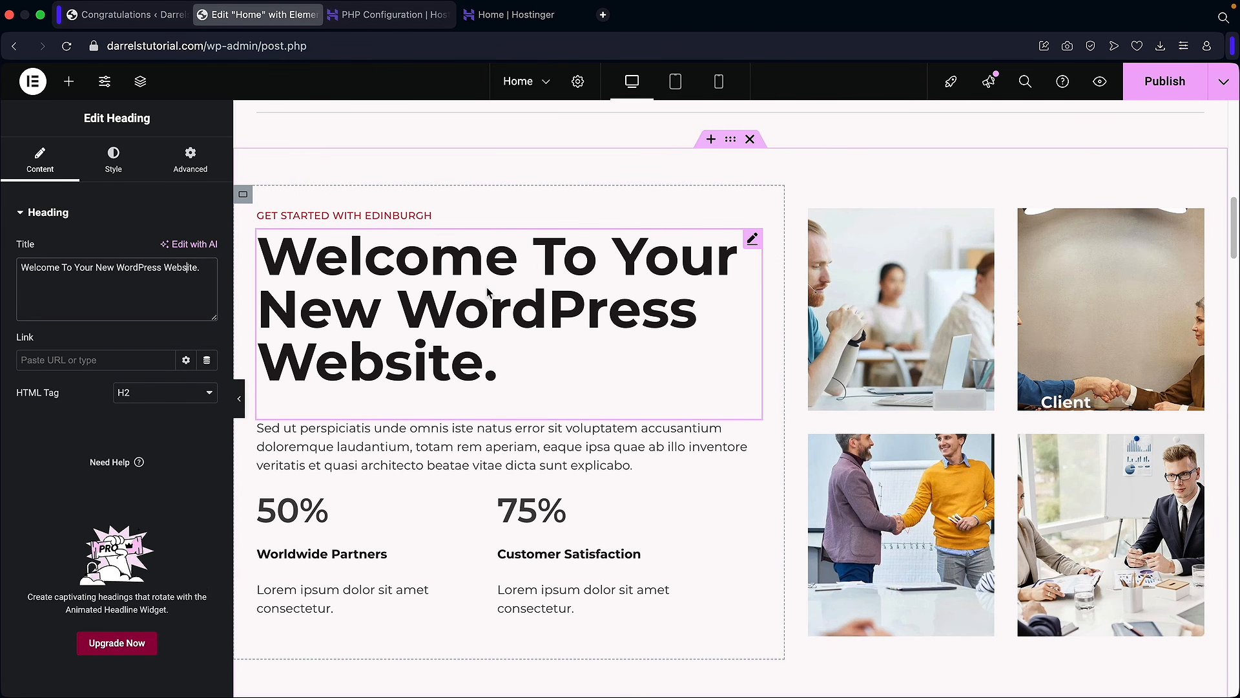
pyautogui.scroll(3, 556, 308)
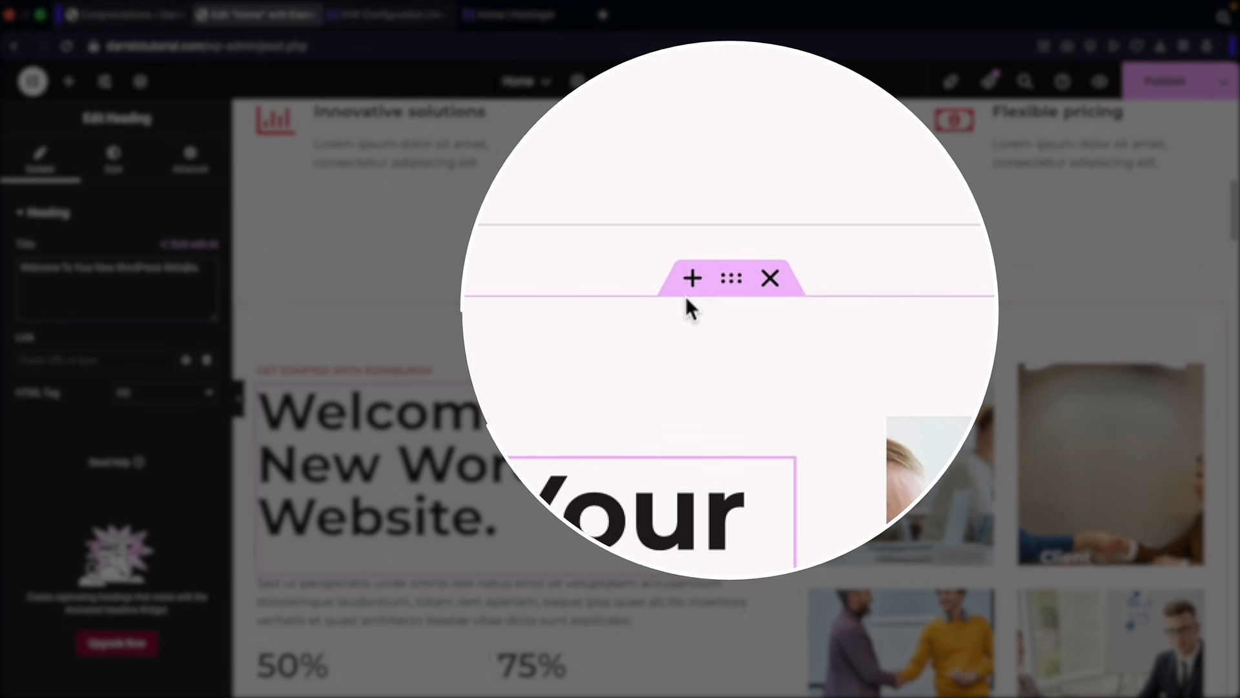
pyautogui.scroll(3, 687, 323)
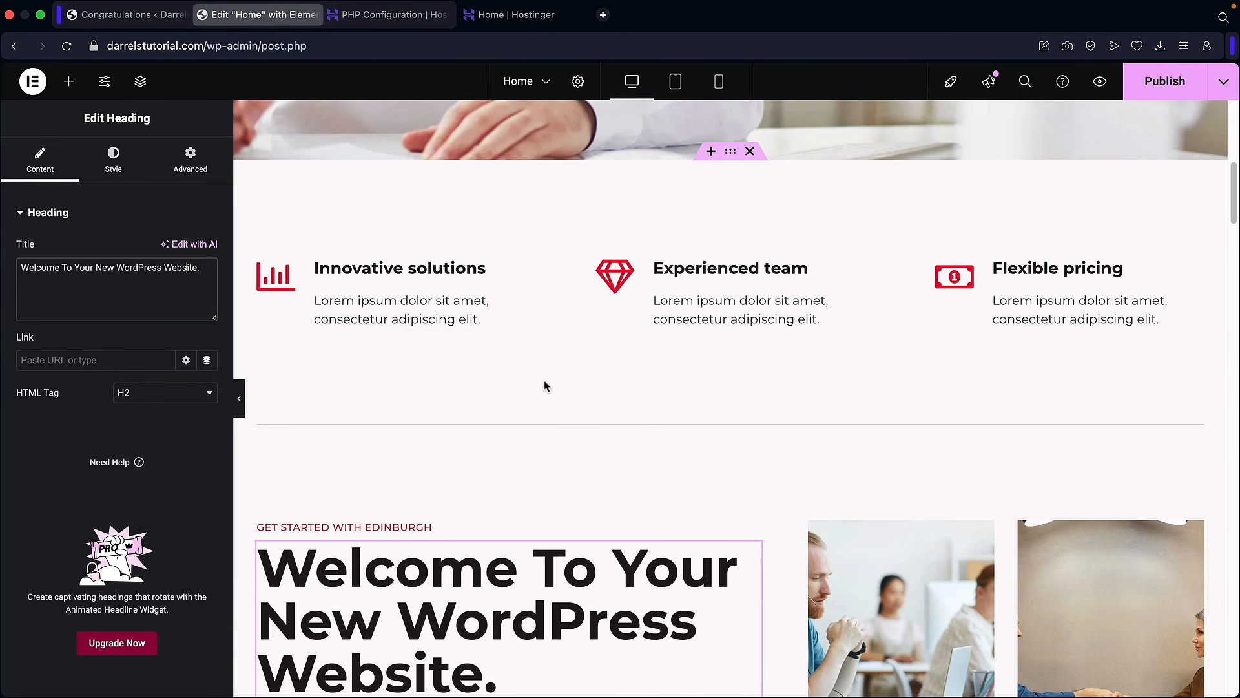
pyautogui.scroll(-2, 646, 423)
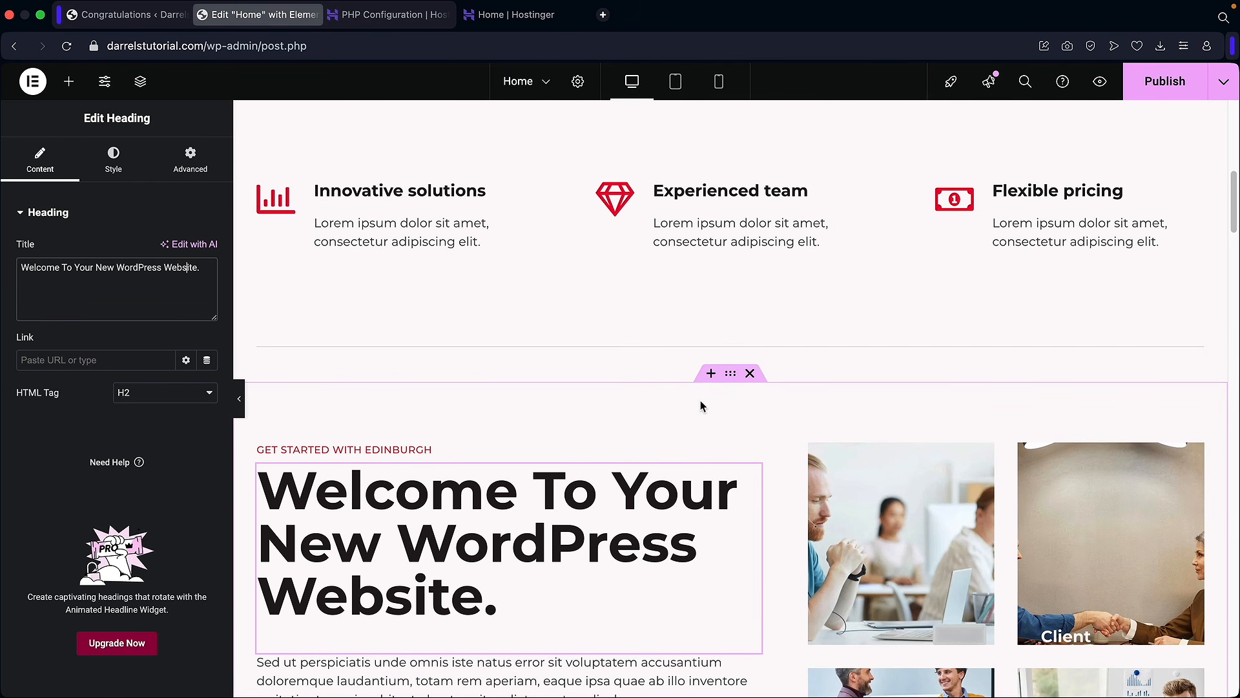
# Step: Insert an empty section above the heading section using a two-column Flexbox structure
pyautogui.click(710, 375)
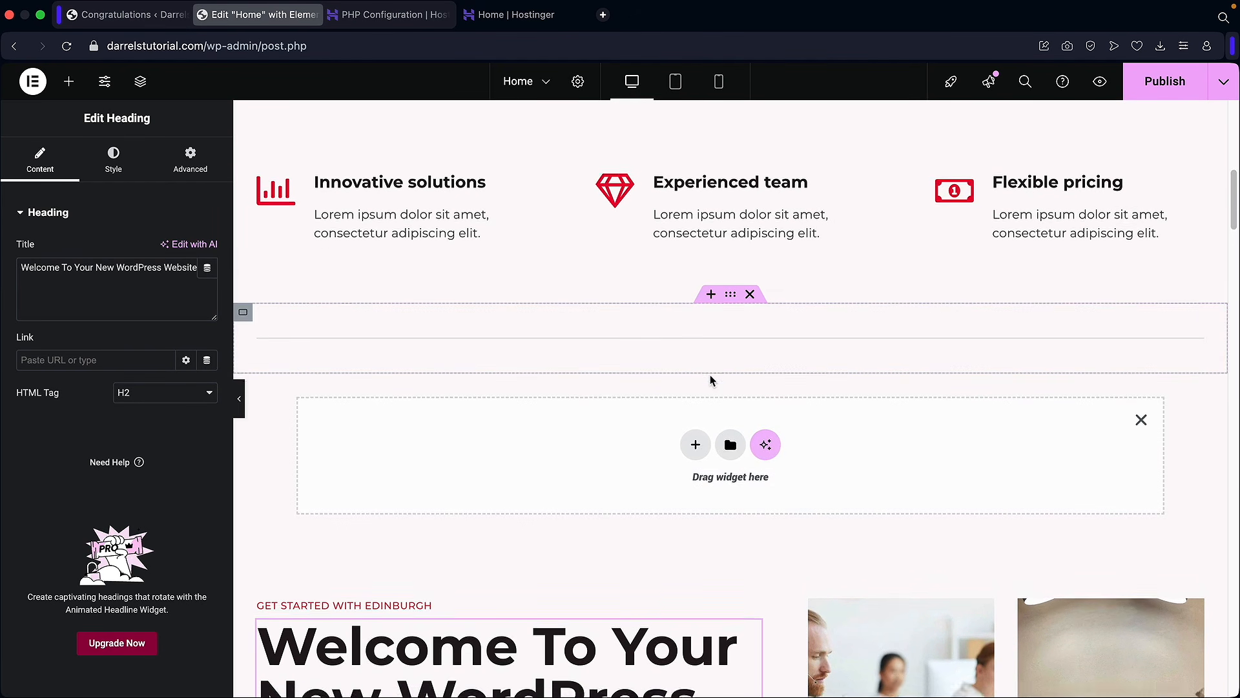
pyautogui.click(695, 376)
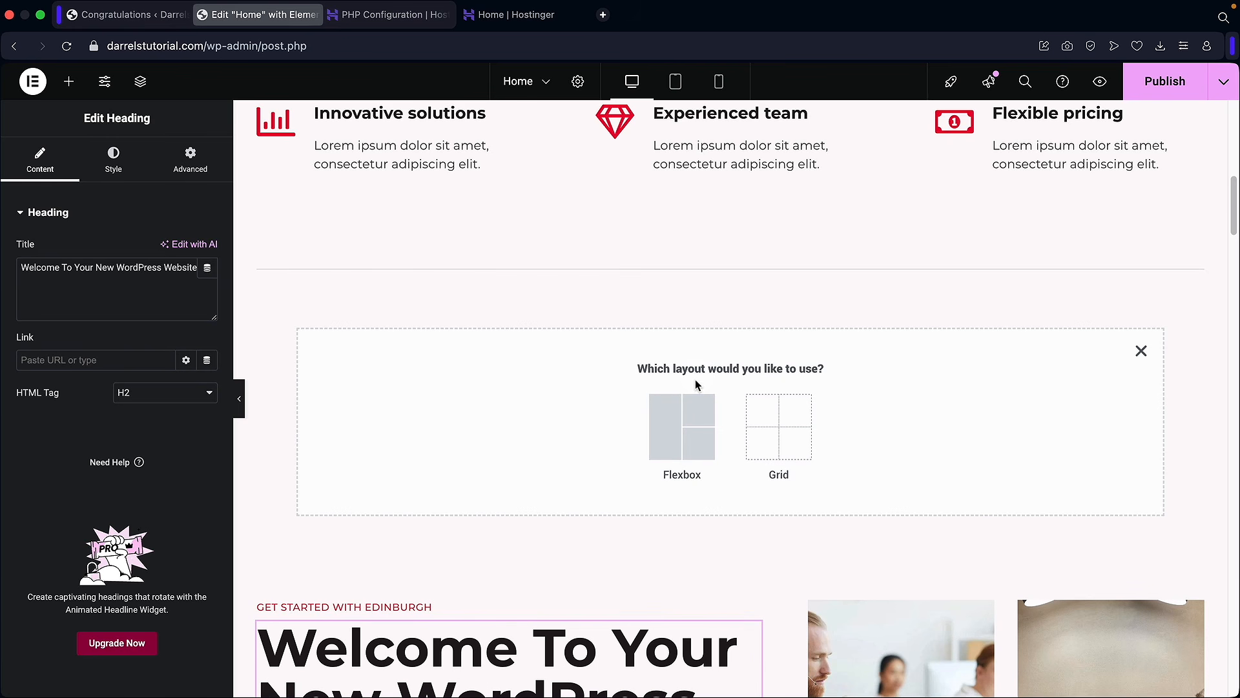
pyautogui.scroll(-1, 644, 336)
pyautogui.scroll(1, 656, 296)
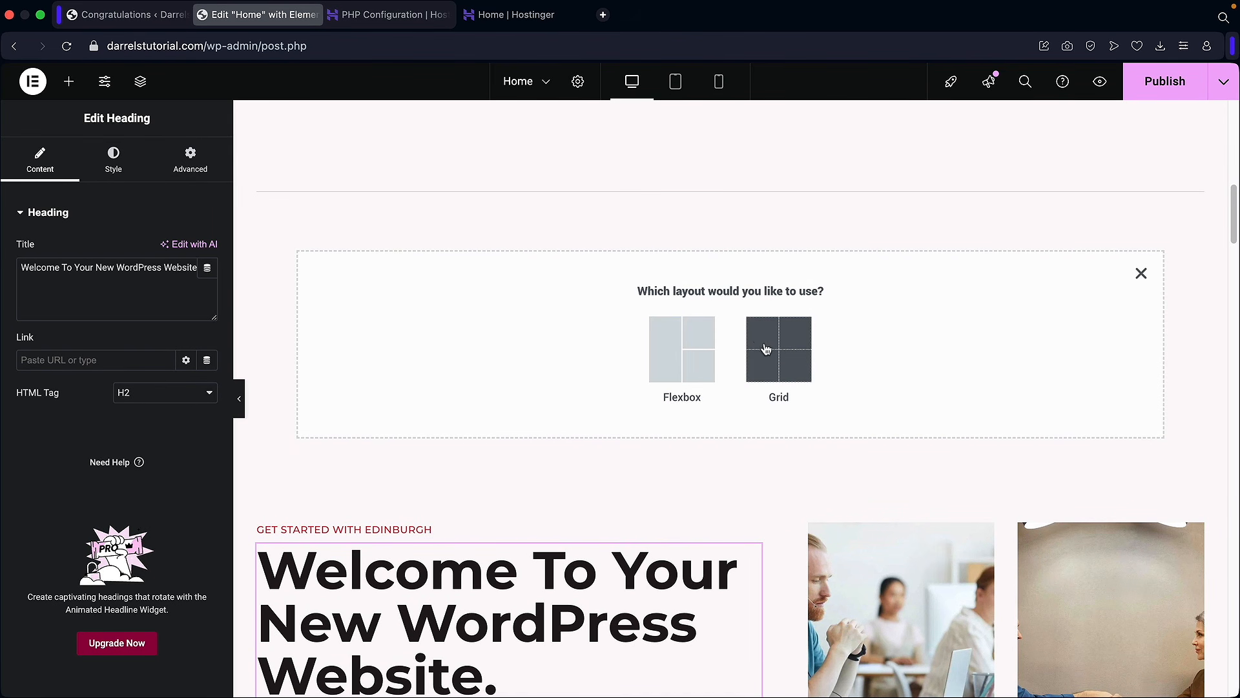
pyautogui.click(672, 351)
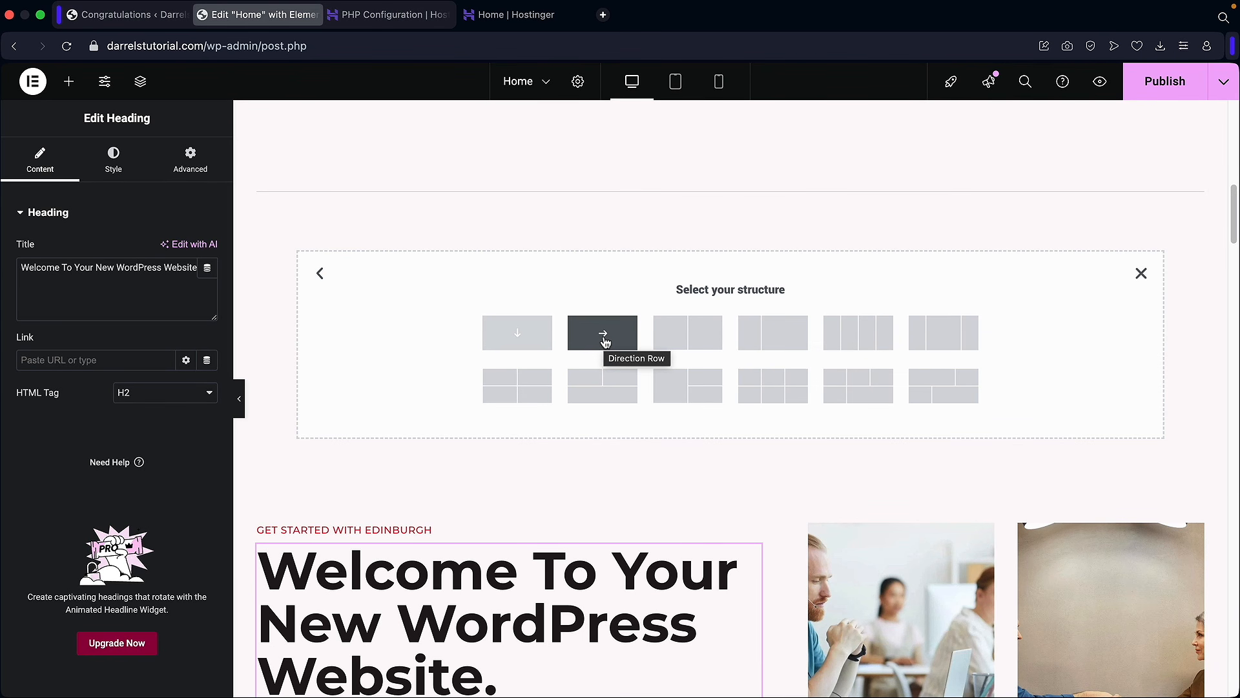
pyautogui.click(703, 340)
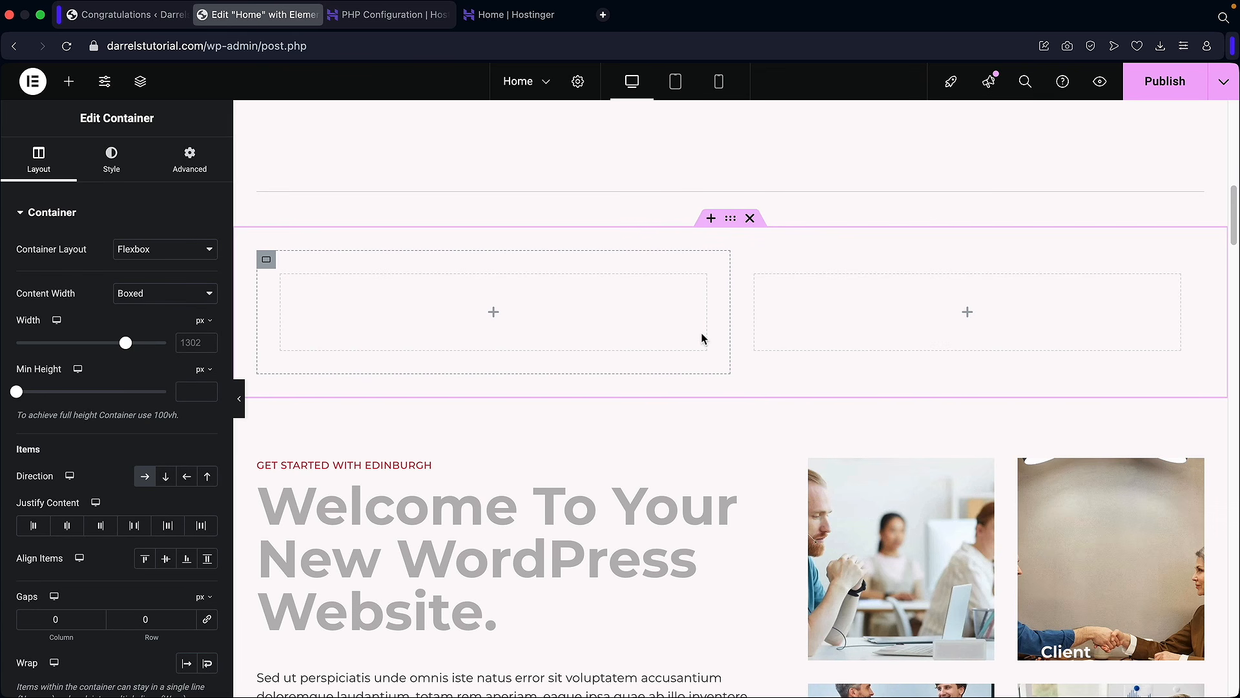
# Step: Add a Heading, a Text Editor and an Image widget to the new section's left column
pyautogui.click(68, 80)
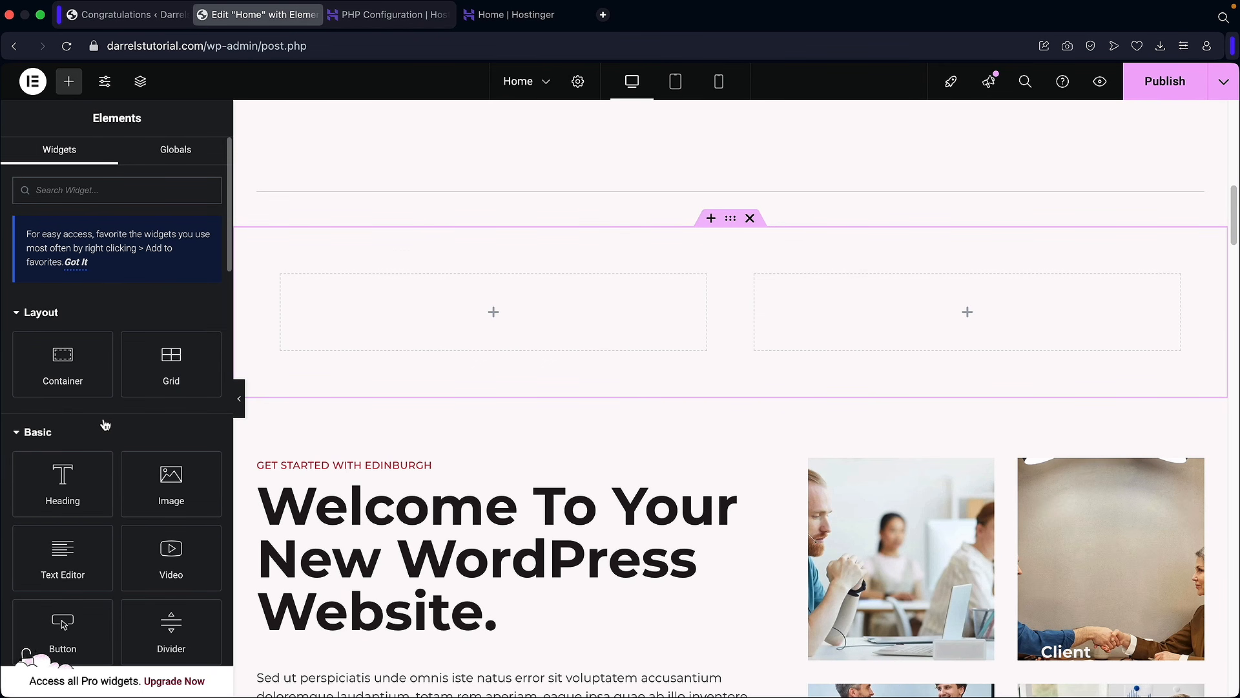
pyautogui.moveTo(60, 478); pyautogui.dragTo(433, 312)
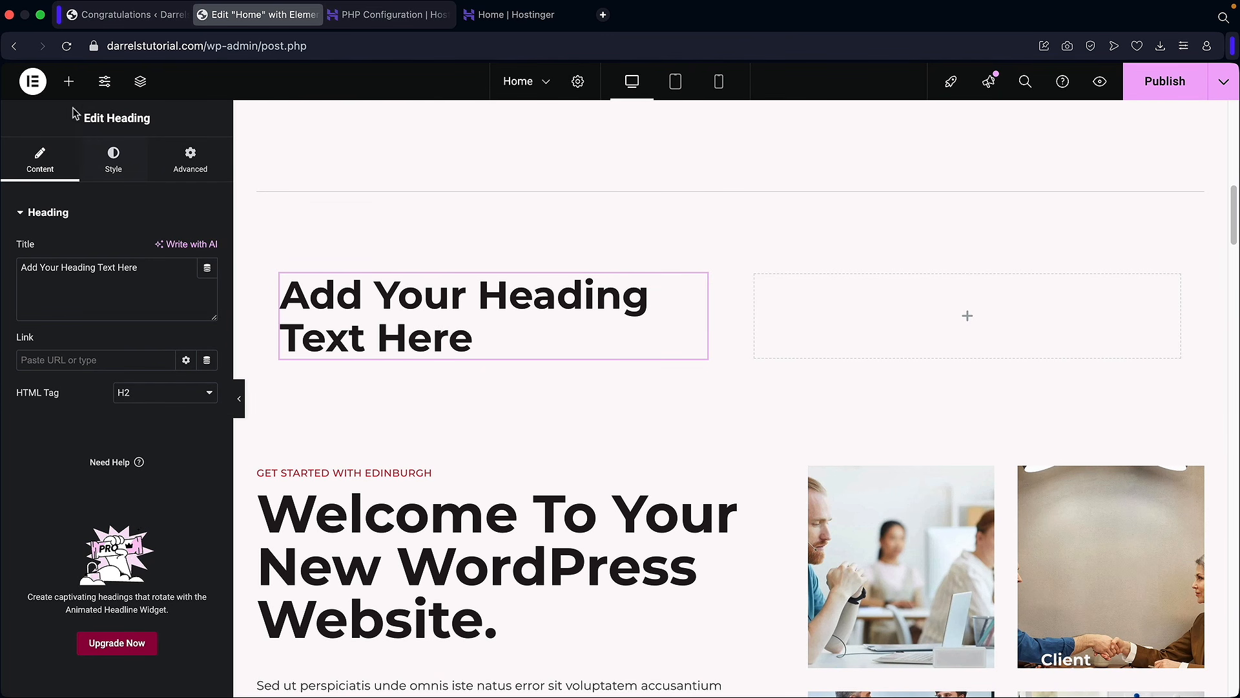
pyautogui.click(69, 81)
pyautogui.moveTo(68, 568); pyautogui.dragTo(385, 354)
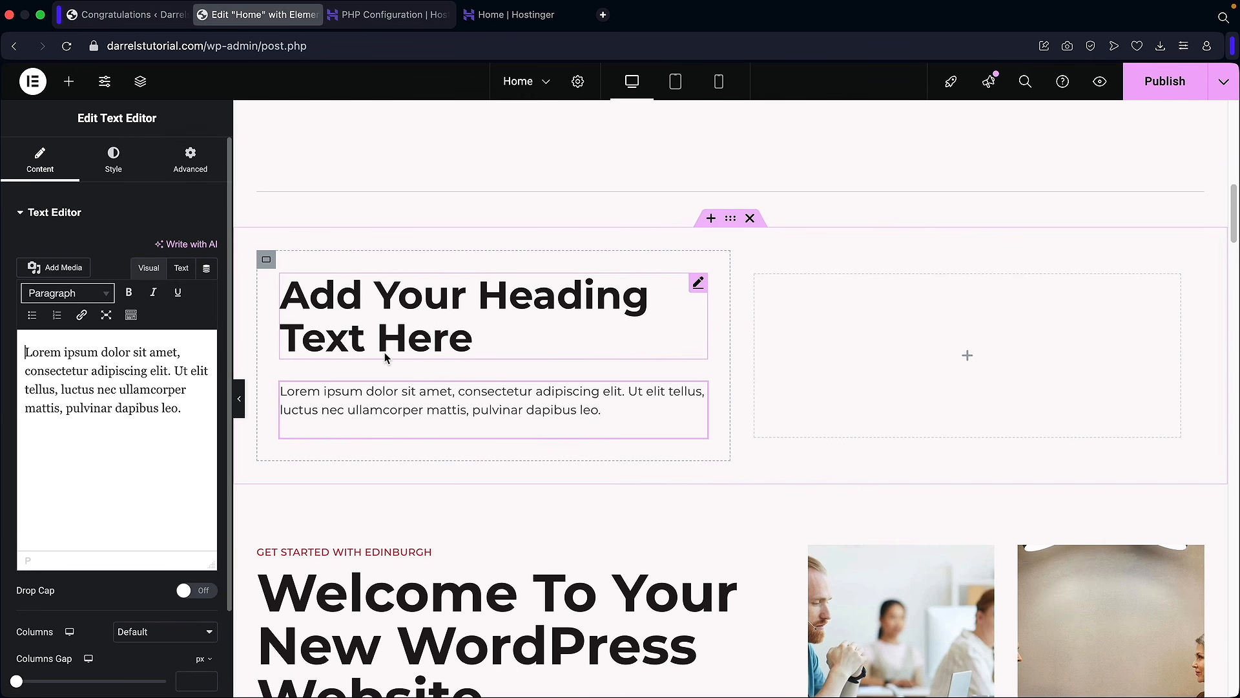
pyautogui.click(68, 81)
pyautogui.scroll(-1, 155, 374)
pyautogui.moveTo(147, 462); pyautogui.dragTo(414, 391)
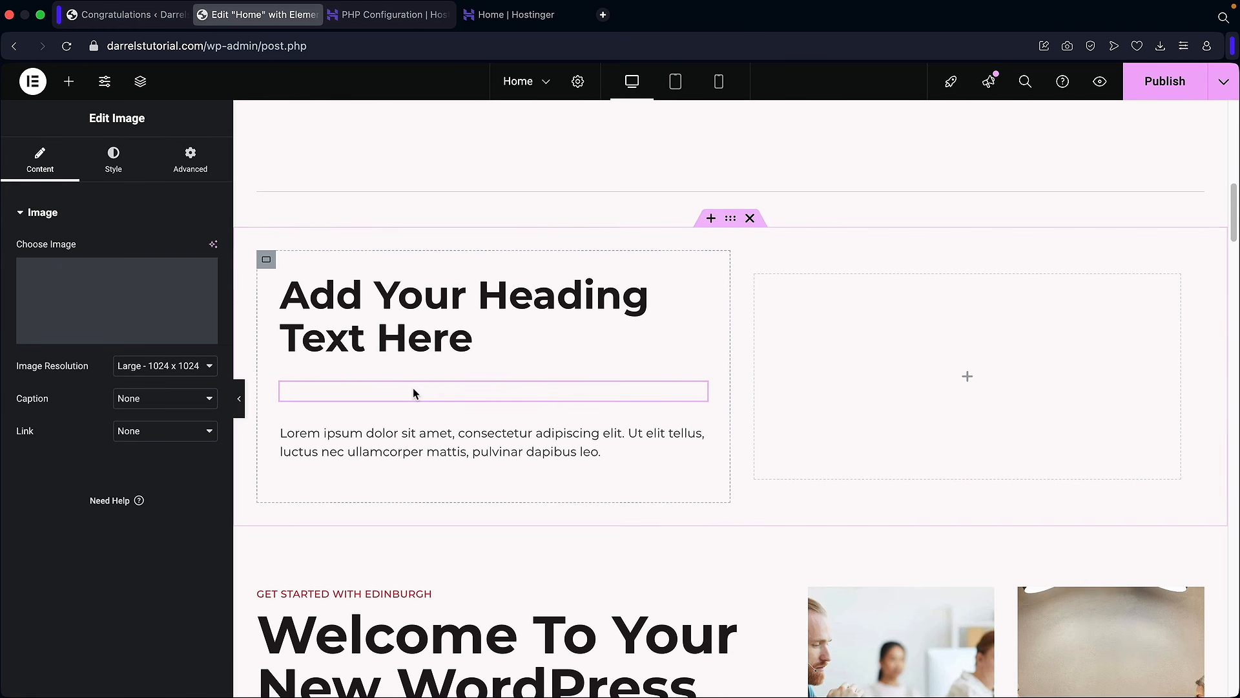
# Step: Insert the handshake meeting photo from the Media Library into the Image widget
pyautogui.click(90, 291)
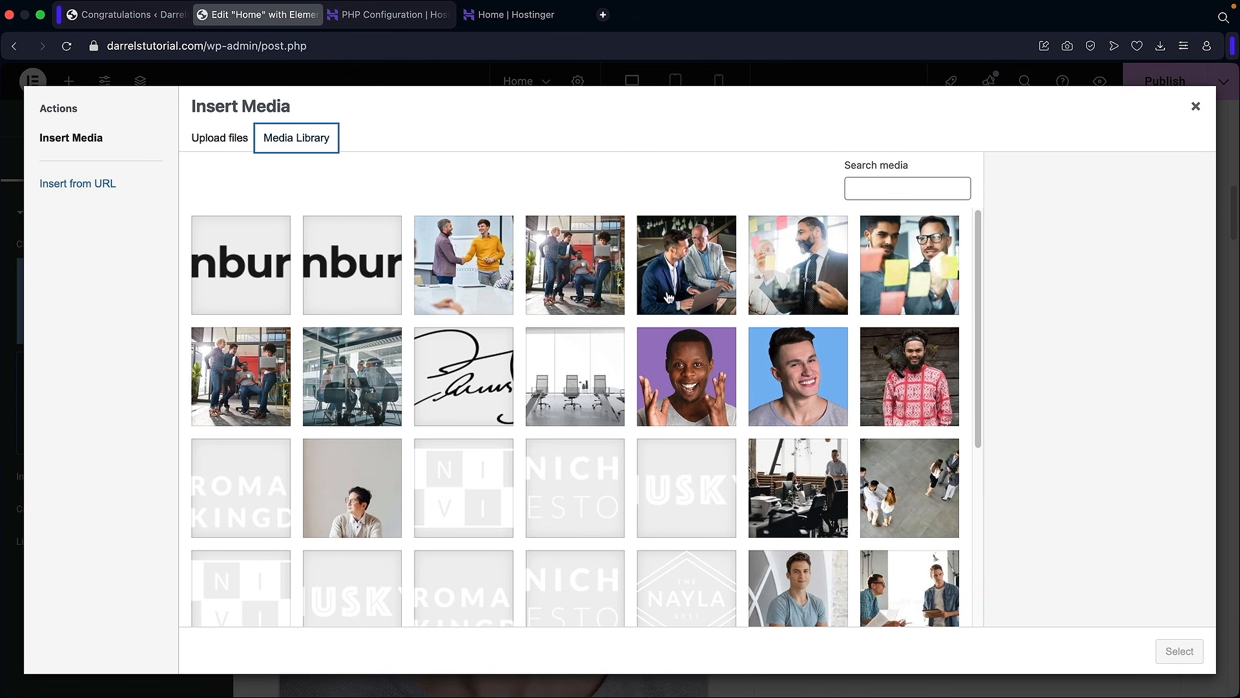
pyautogui.scroll(-5, 685, 381)
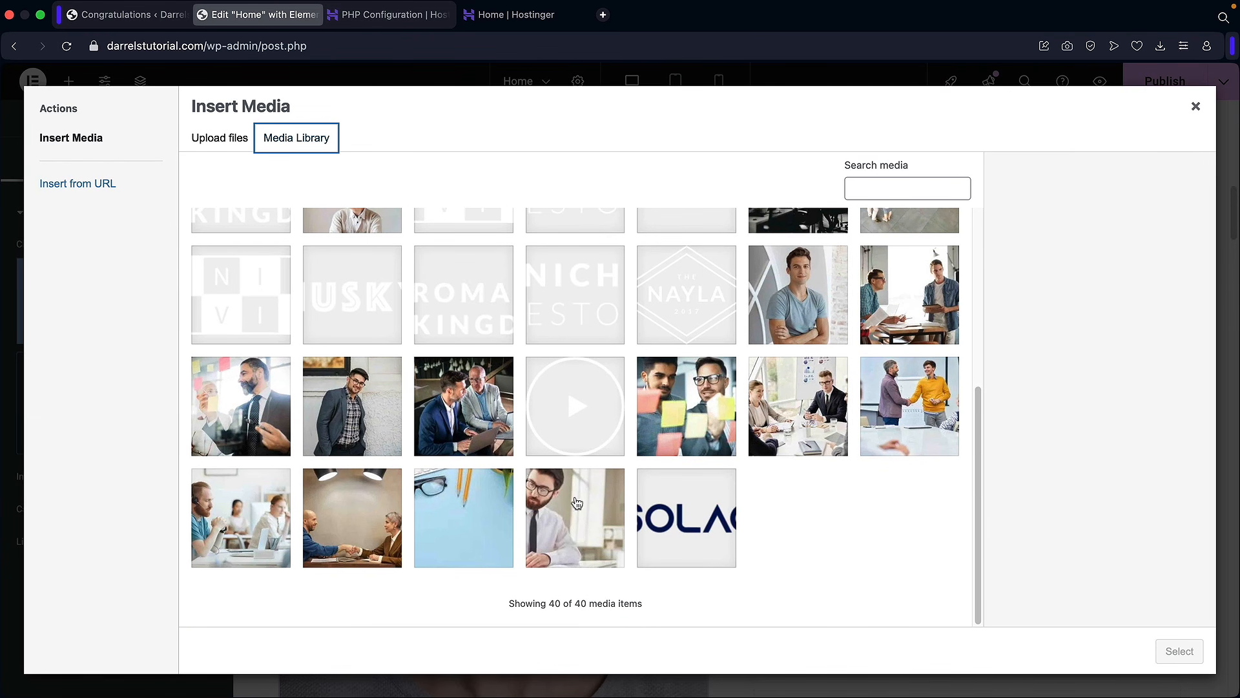
pyautogui.scroll(1, 497, 447)
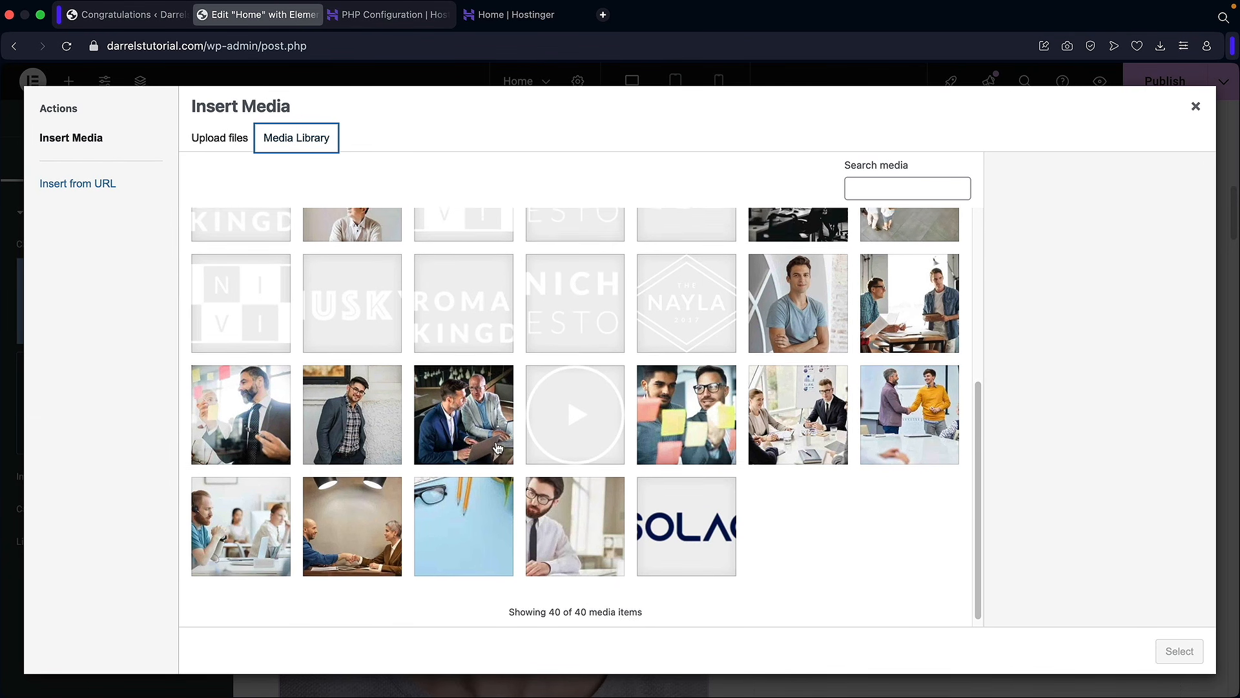
pyautogui.scroll(5, 499, 446)
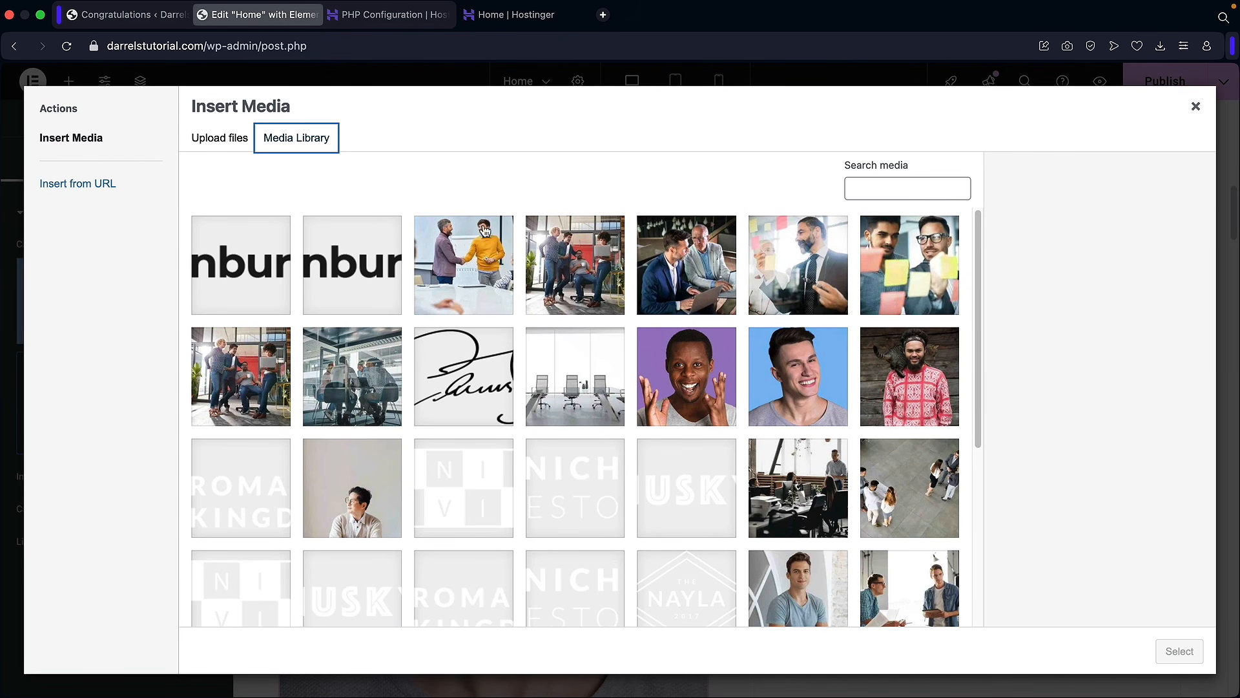
pyautogui.click(463, 248)
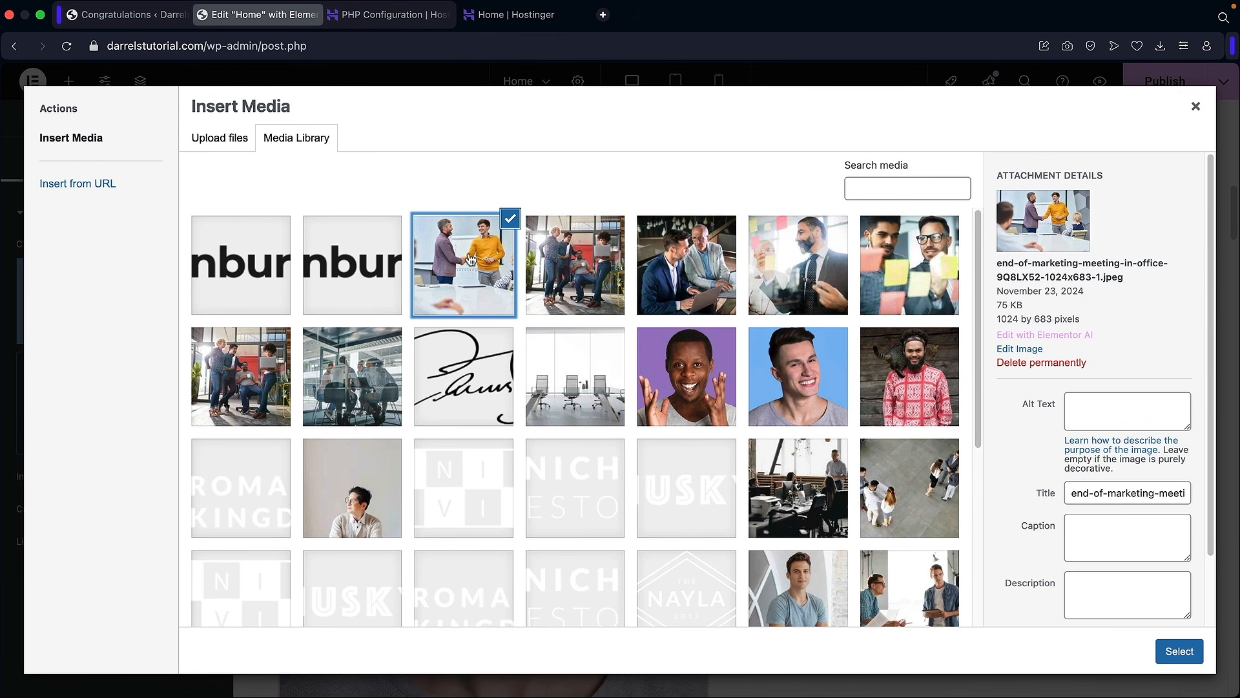
pyautogui.click(1178, 651)
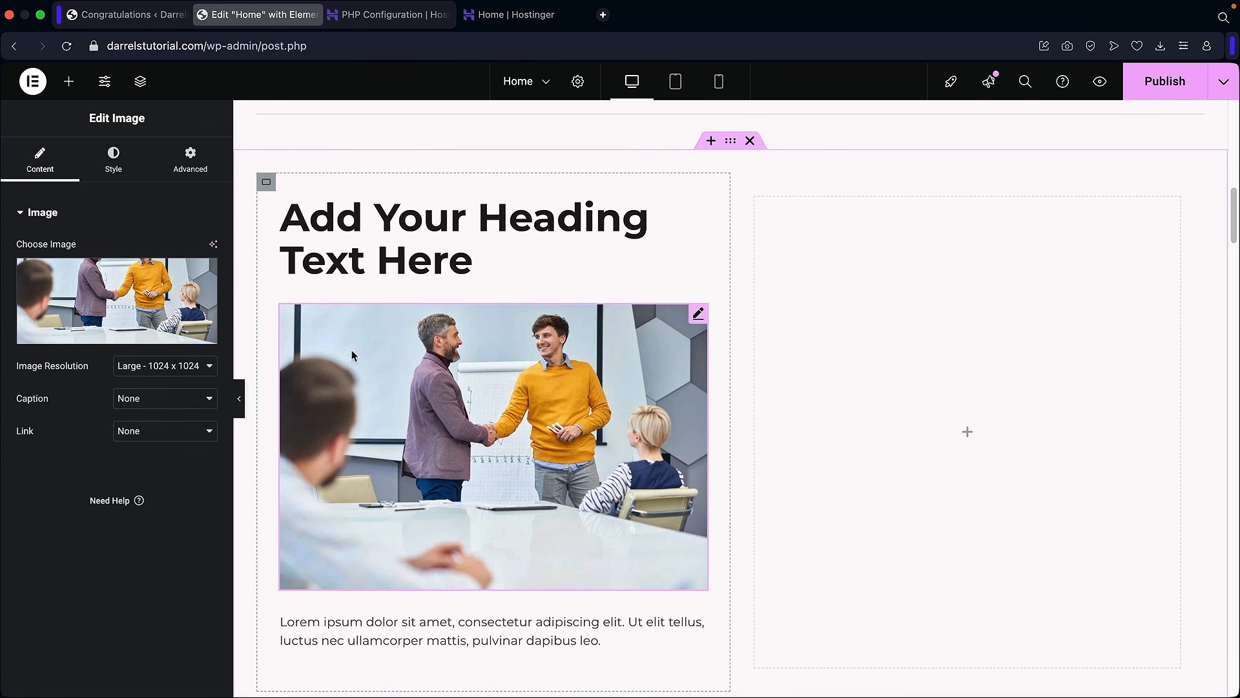
# Step: Try Medium Large resolution, then set the image back to Large 1024 x 1024
pyautogui.click(152, 372)
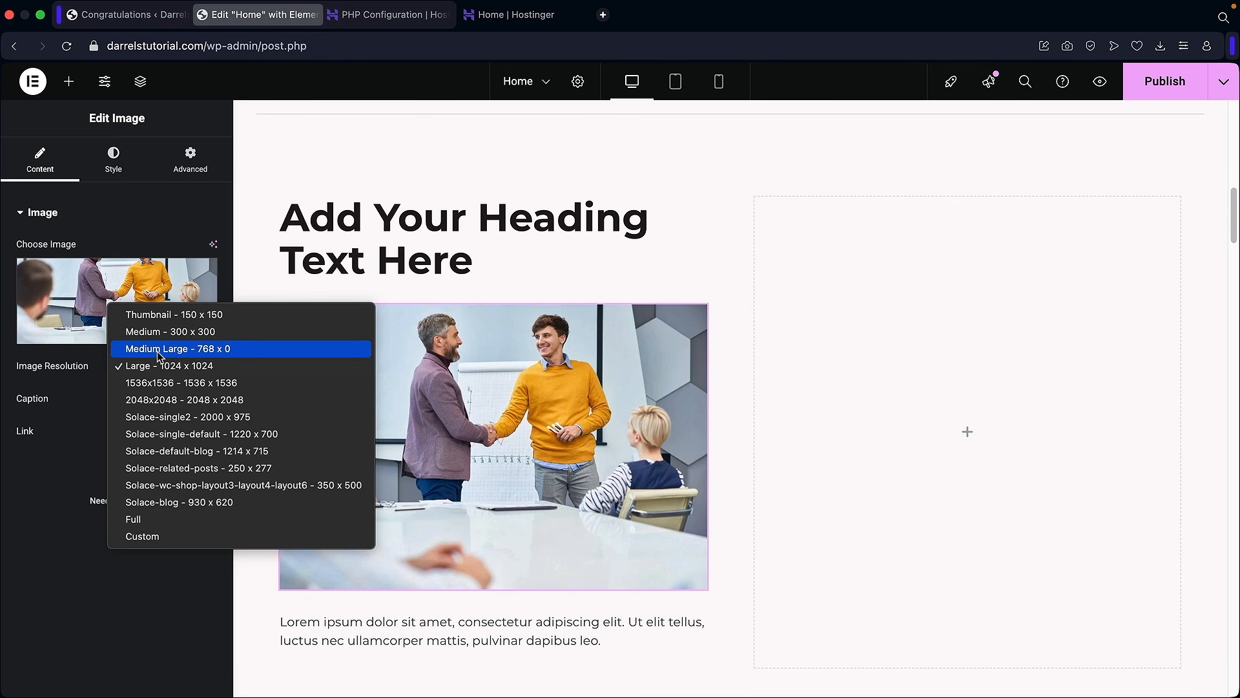
pyautogui.click(159, 349)
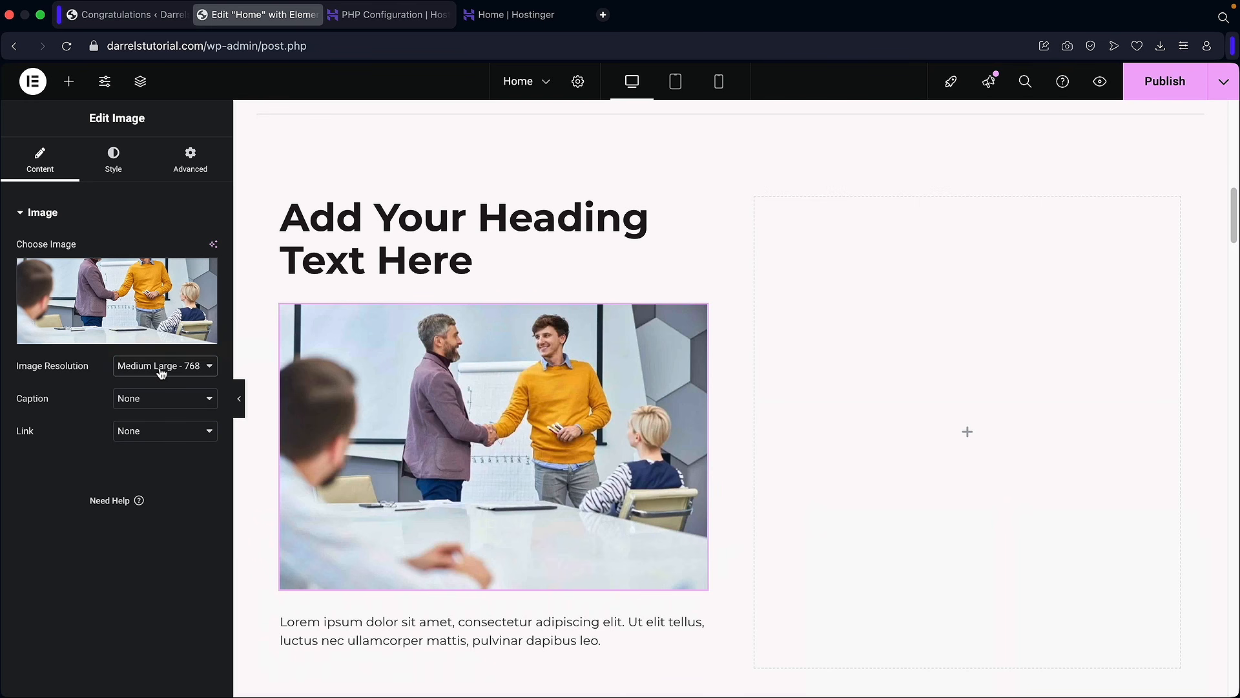
pyautogui.click(161, 367)
pyautogui.click(182, 384)
pyautogui.scroll(-2, 303, 395)
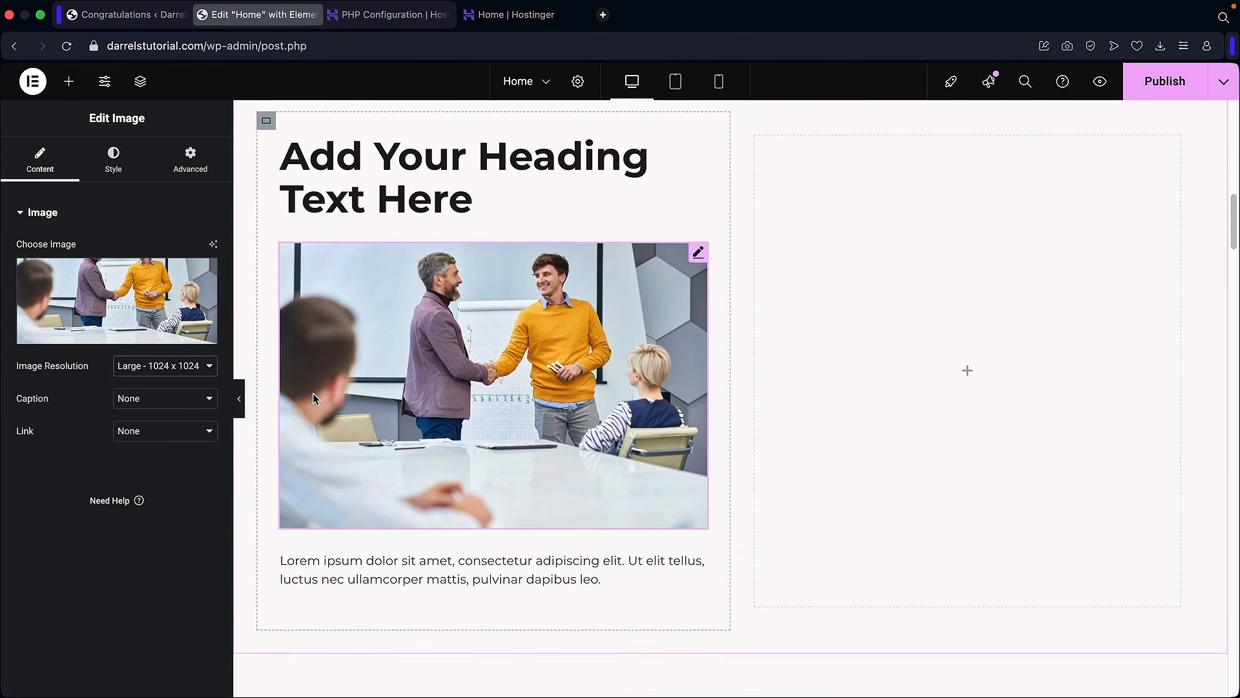
pyautogui.click(70, 81)
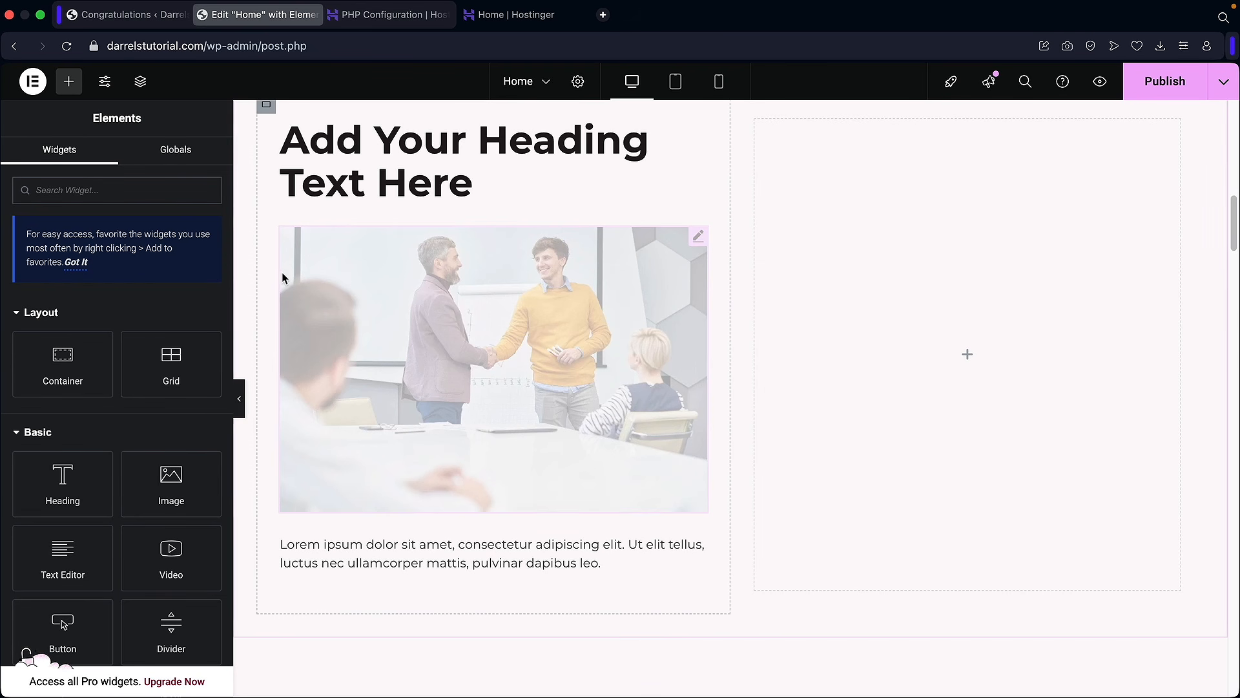
# Step: Add a button under the paragraph, link it to the Contact page and label it 'Contact Us'
pyautogui.scroll(-1, 171, 446)
pyautogui.moveTo(63, 602); pyautogui.dragTo(341, 574)
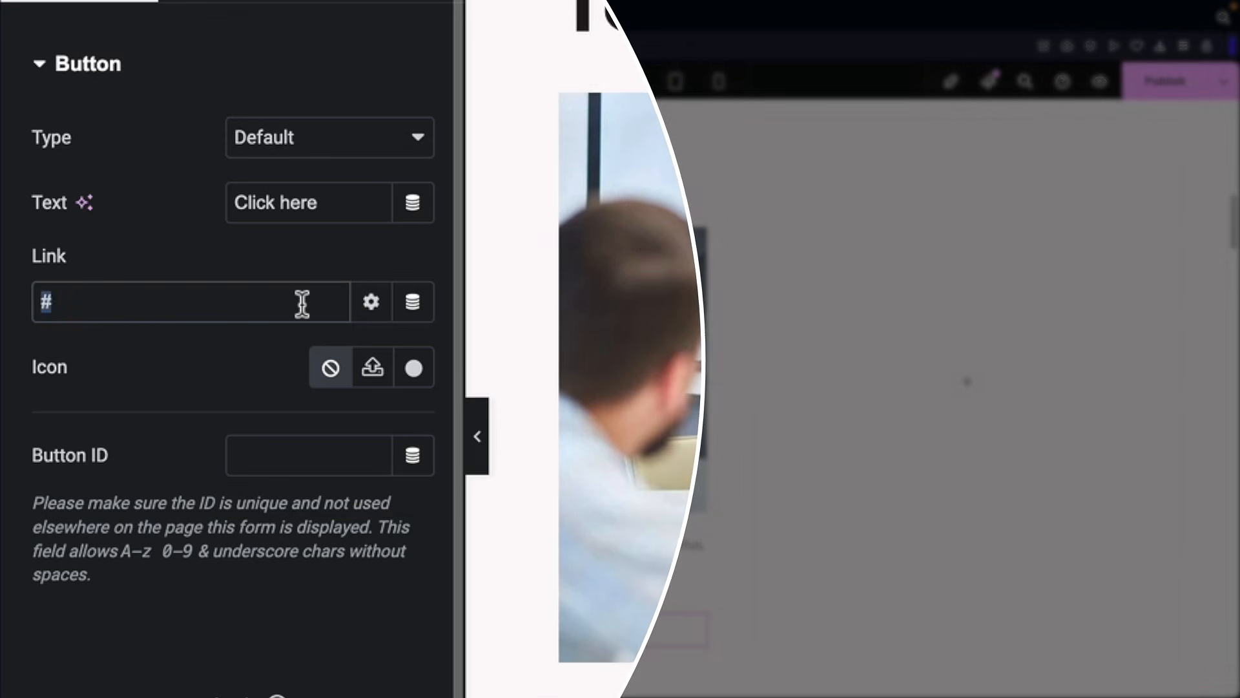
pyautogui.write('contact')
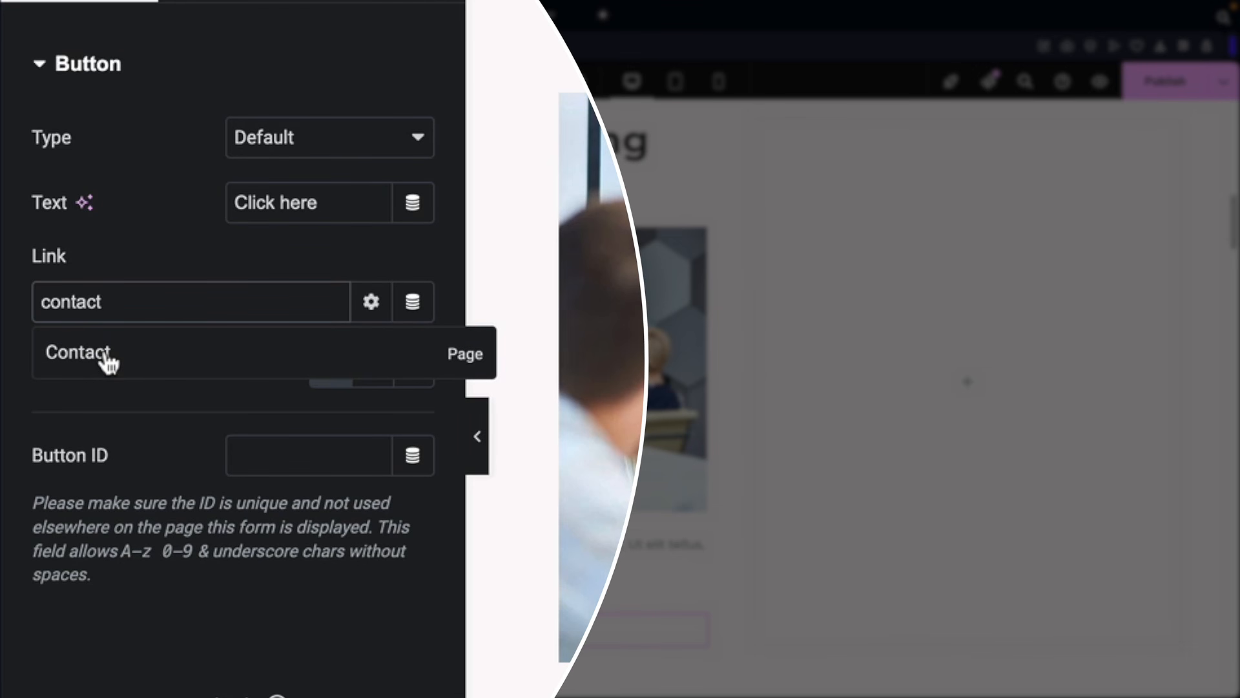
pyautogui.click(103, 353)
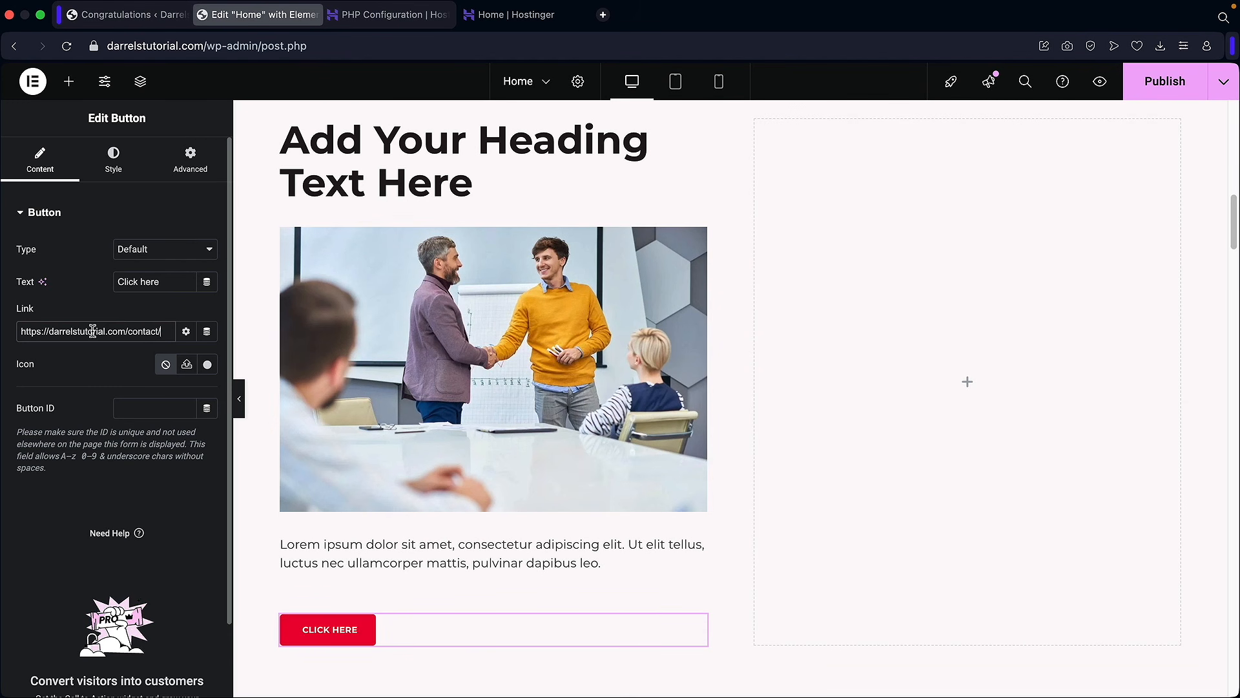
pyautogui.tripleClick(149, 281)
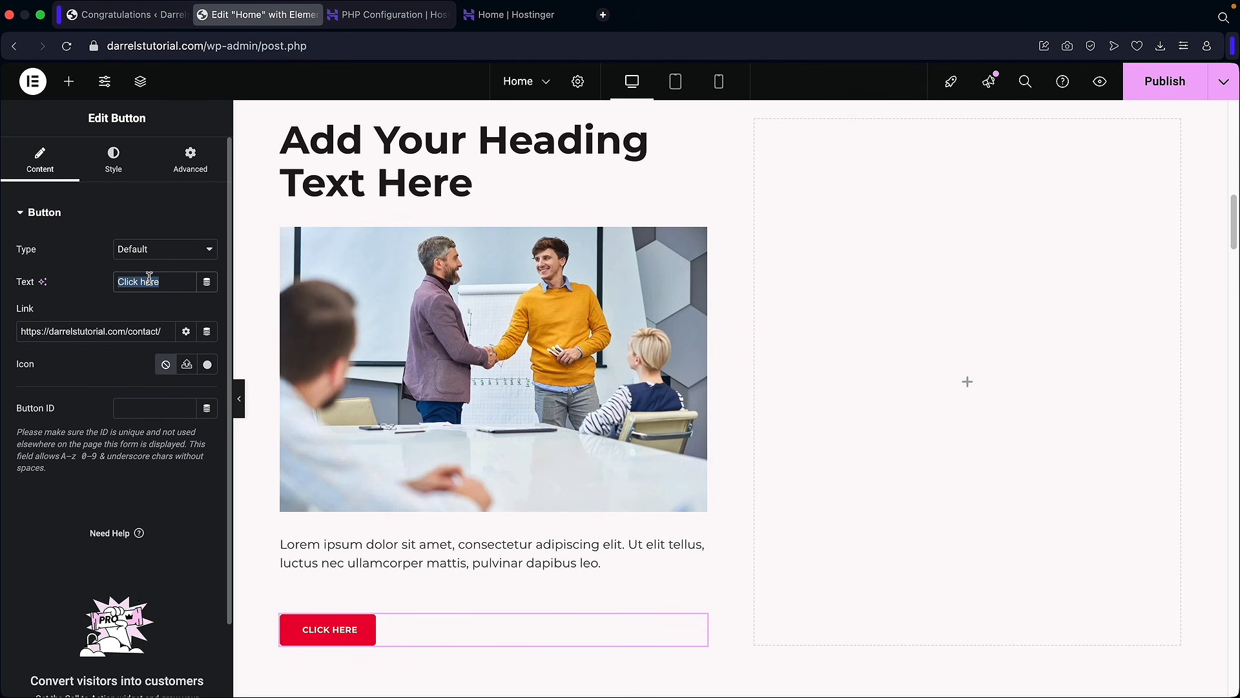
pyautogui.write('Contact Us')
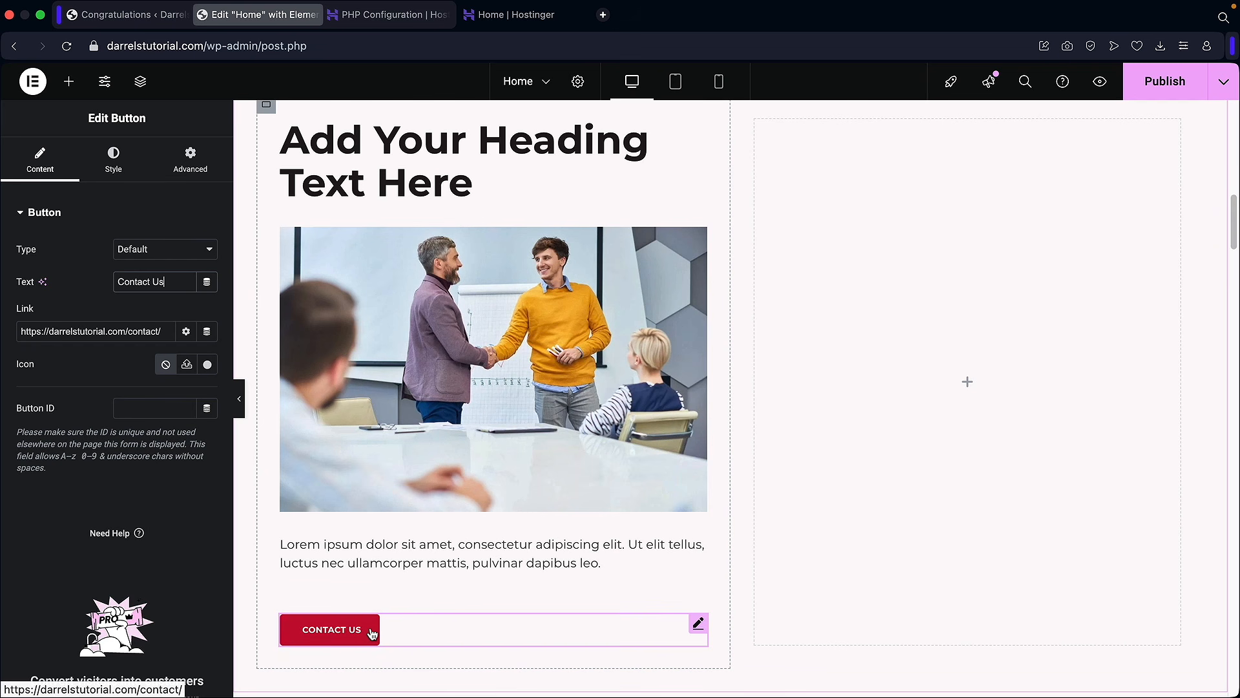
pyautogui.scroll(2, 387, 602)
pyautogui.scroll(-2, 390, 600)
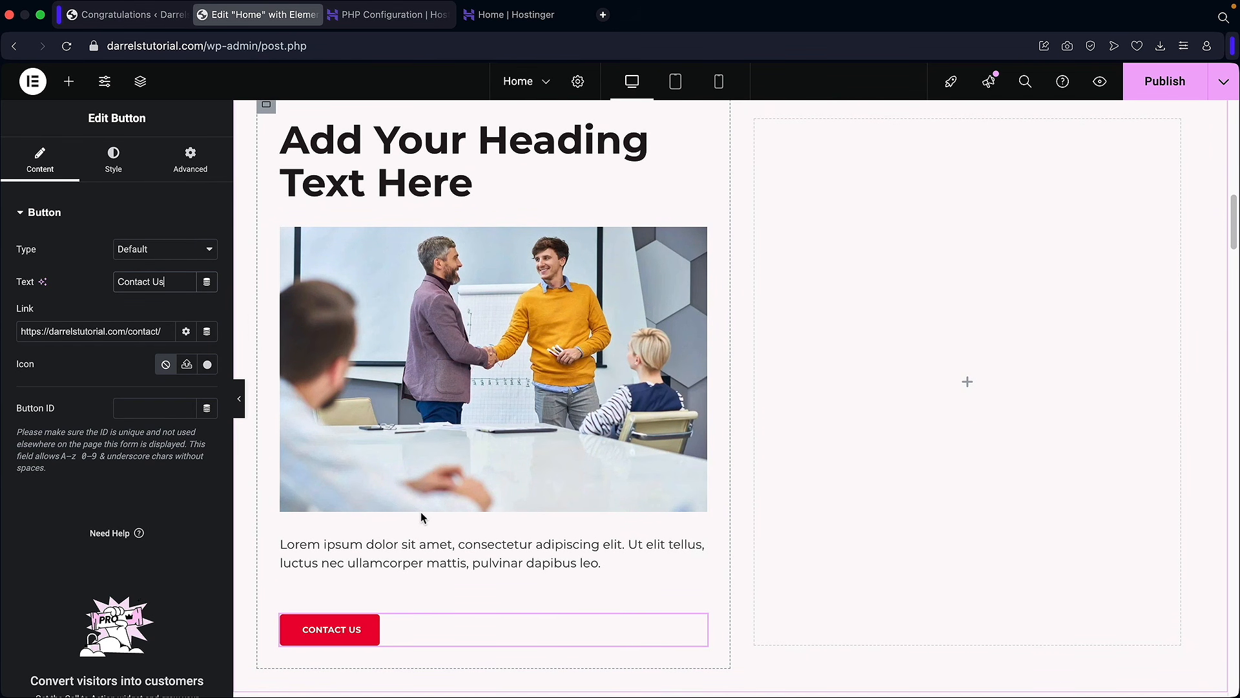
pyautogui.scroll(2, 420, 511)
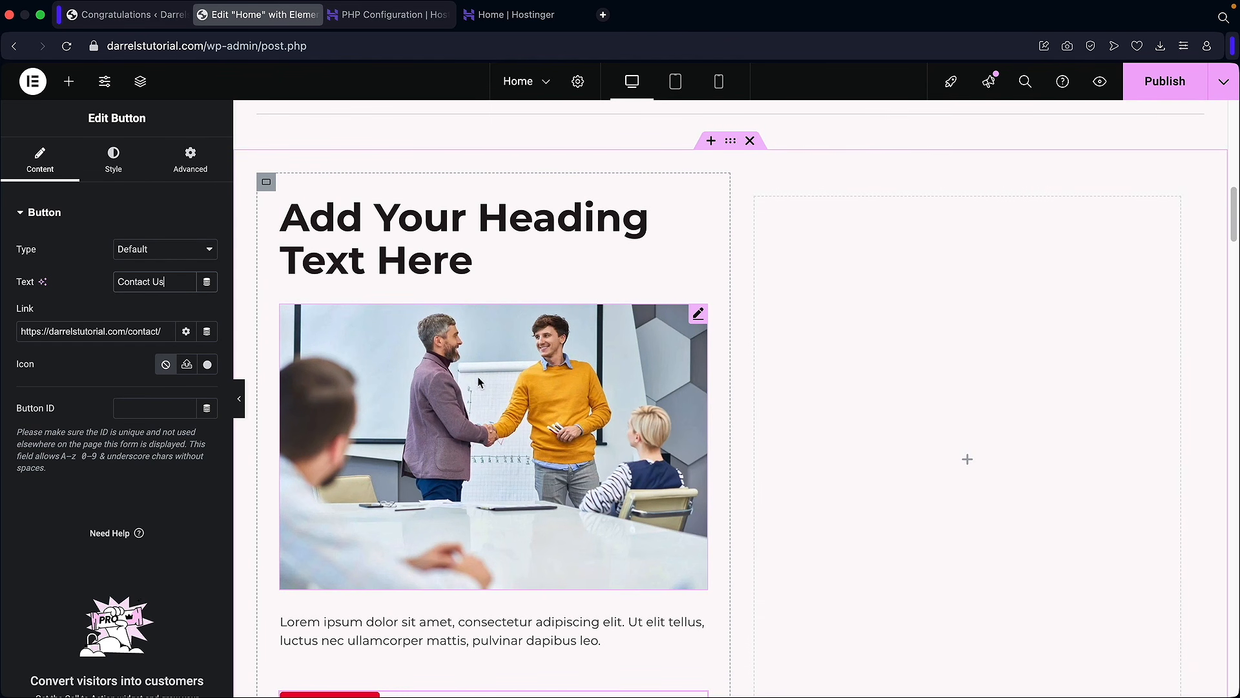
# Step: Duplicate the filled left column twice to make three identical columns
pyautogui.rightClick(429, 245)
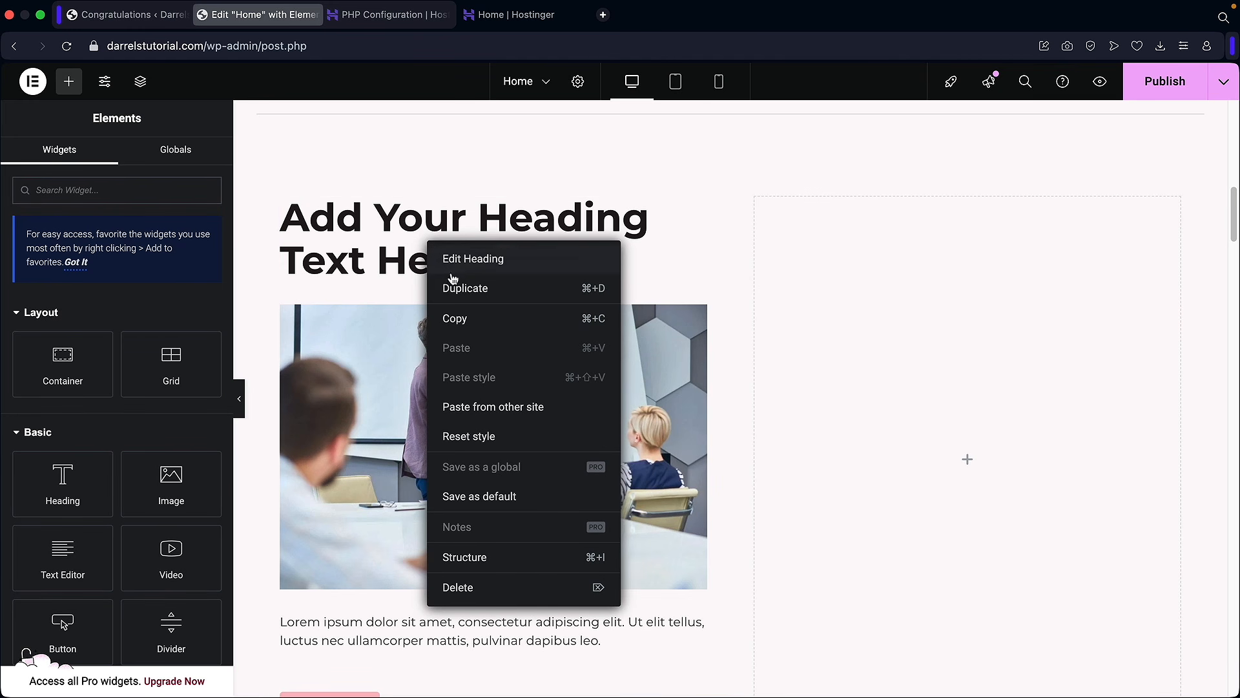
pyautogui.click(409, 261)
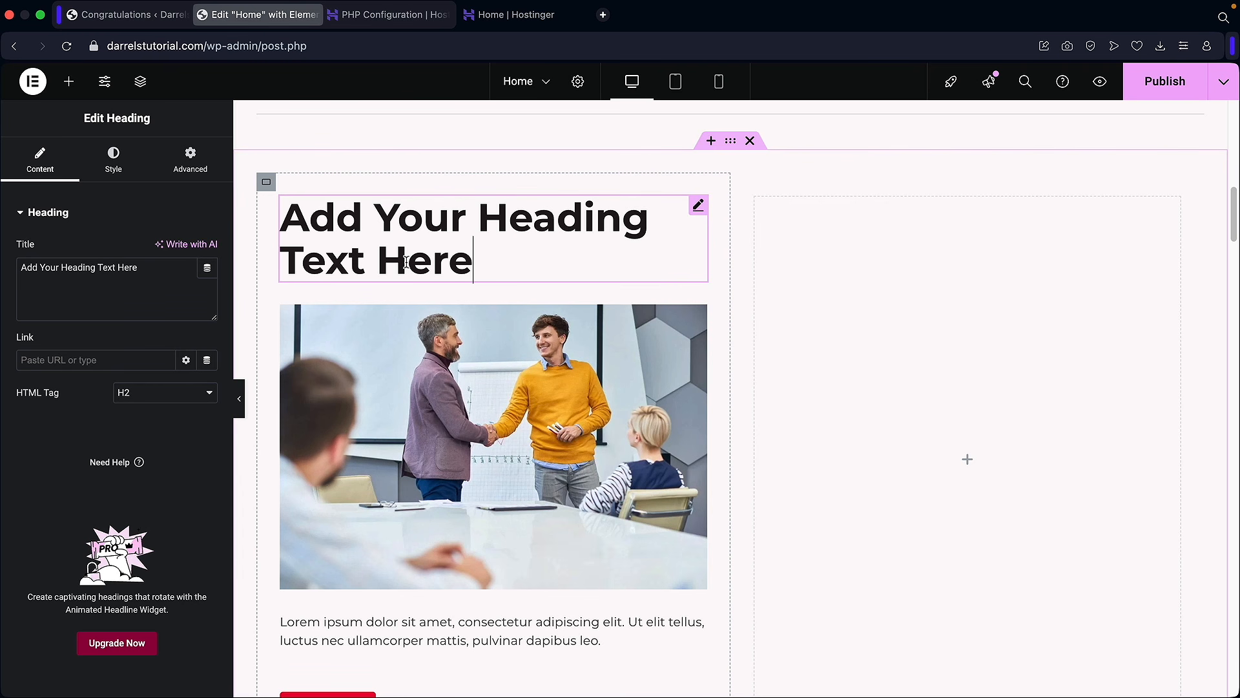
pyautogui.rightClick(267, 186)
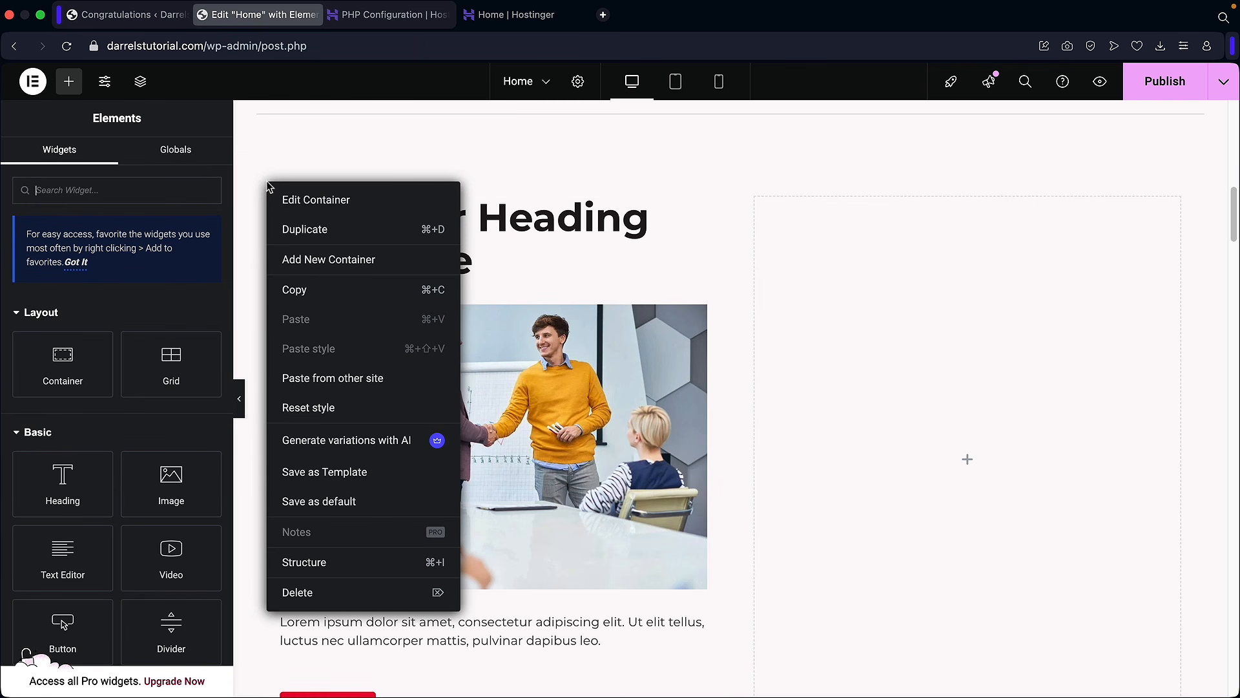
pyautogui.click(290, 230)
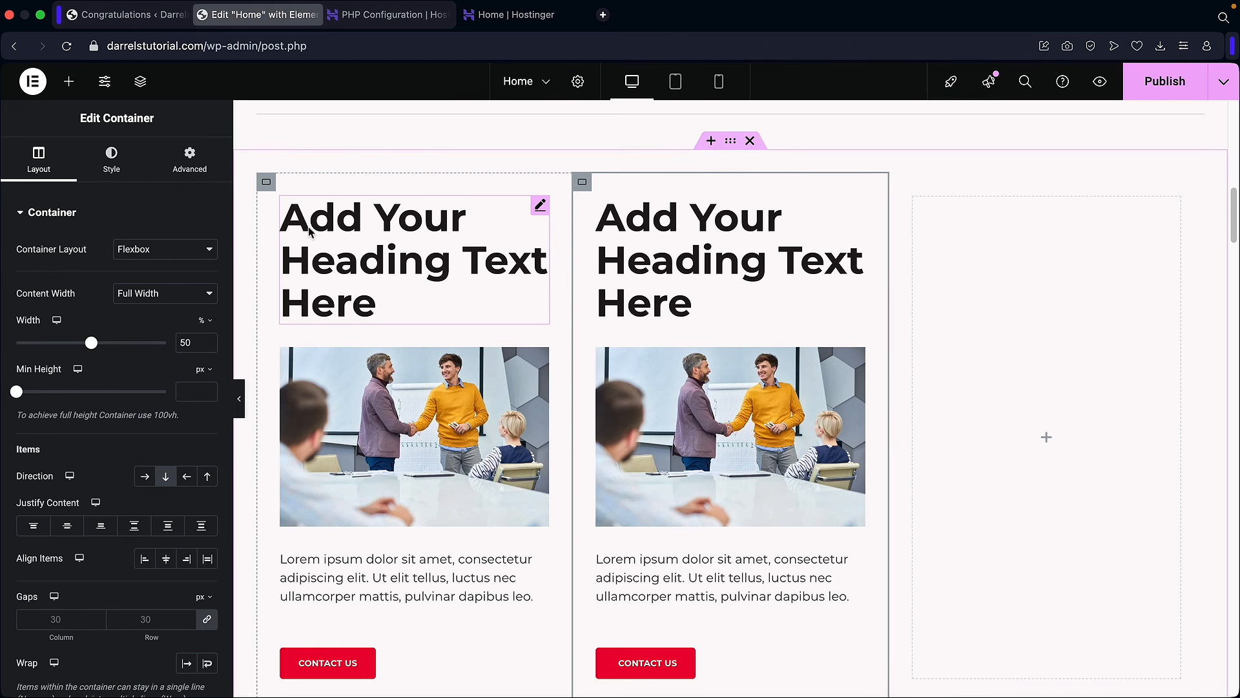
pyautogui.rightClick(582, 183)
pyautogui.click(614, 234)
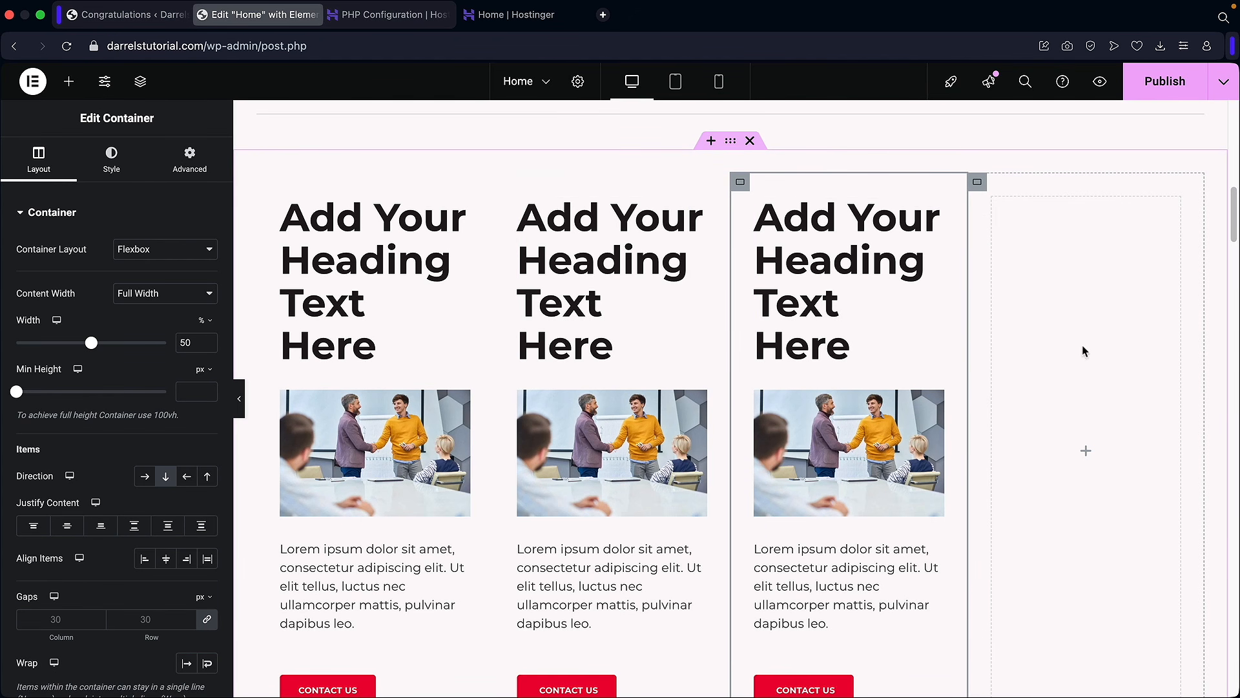
# Step: Delete the leftover empty fourth container from the row
pyautogui.rightClick(1107, 276)
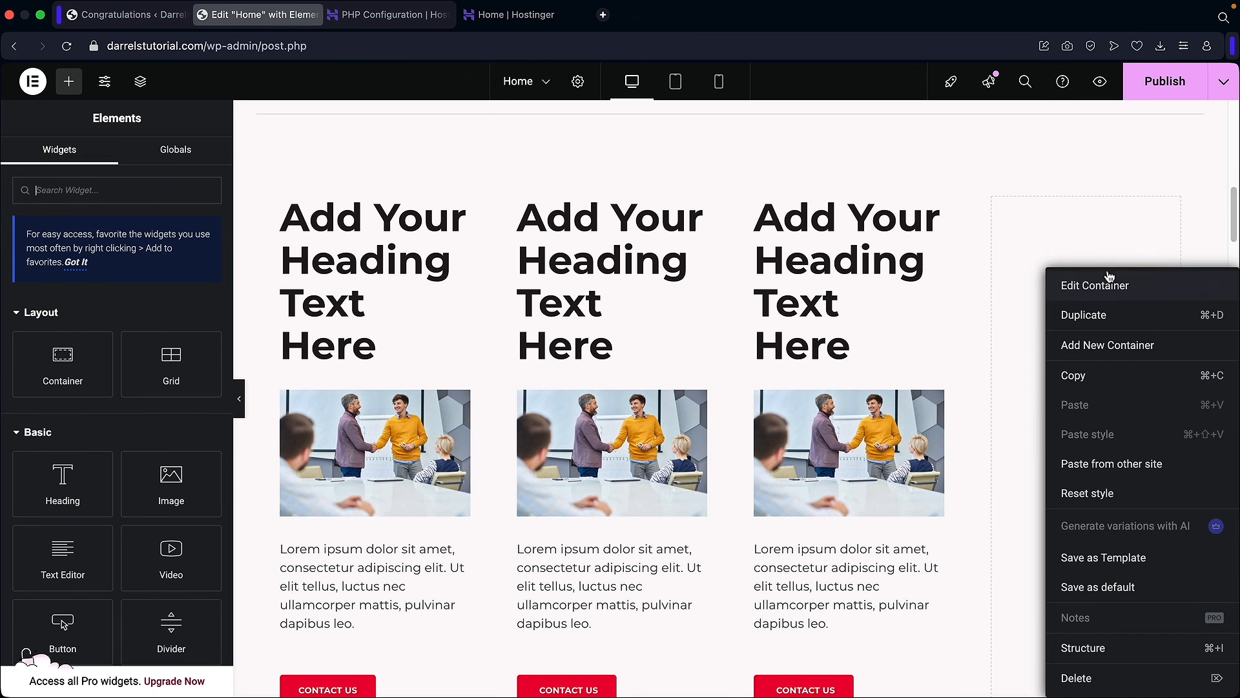
pyautogui.click(1089, 679)
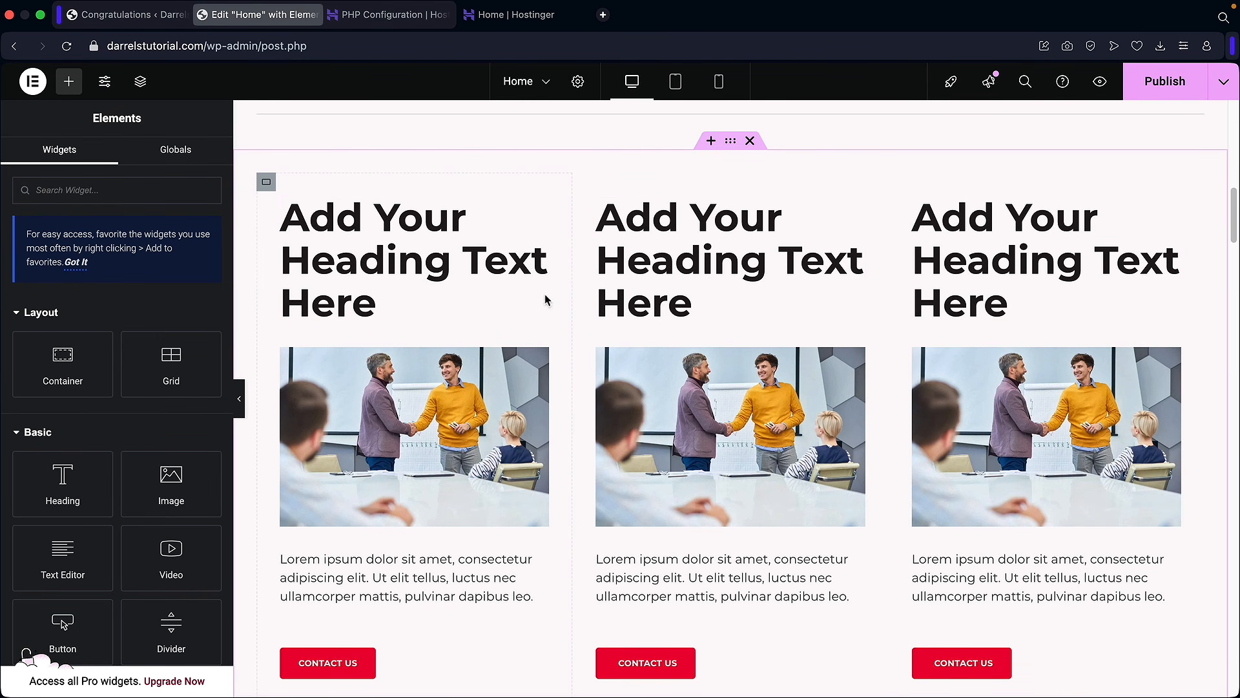
pyautogui.scroll(-2, 553, 300)
pyautogui.scroll(2, 562, 307)
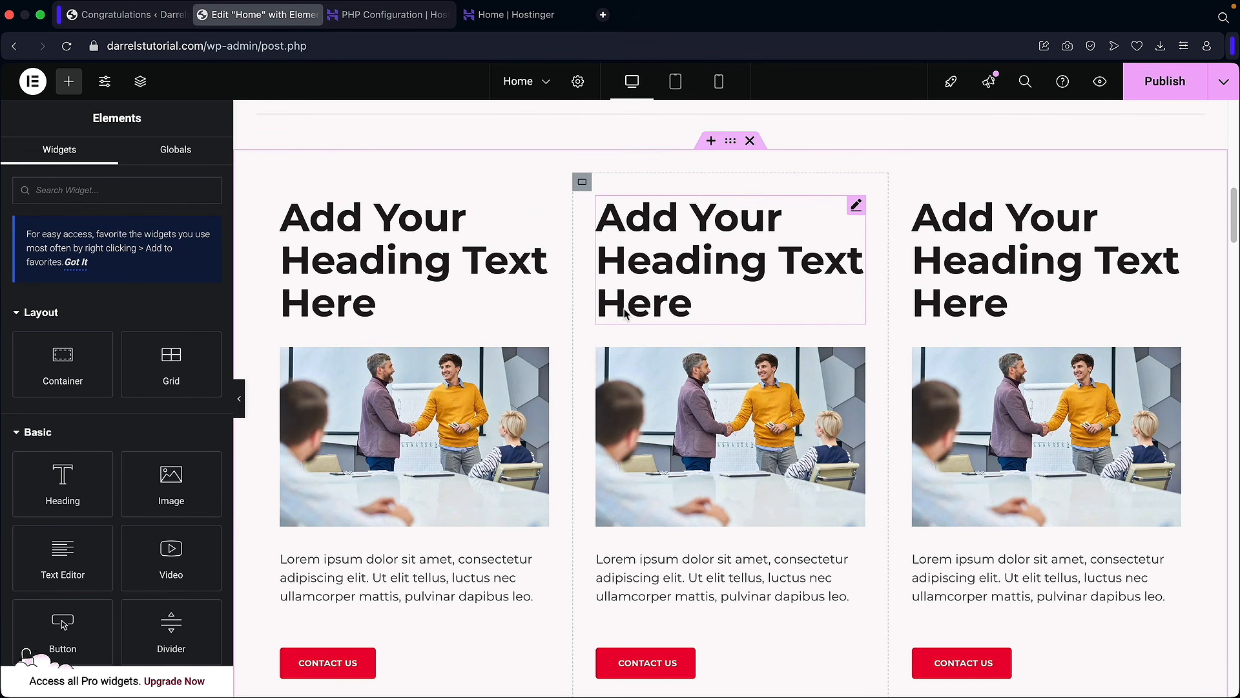
# Step: Duplicate the three-column section so an identical row sits directly beneath it
pyautogui.rightClick(732, 148)
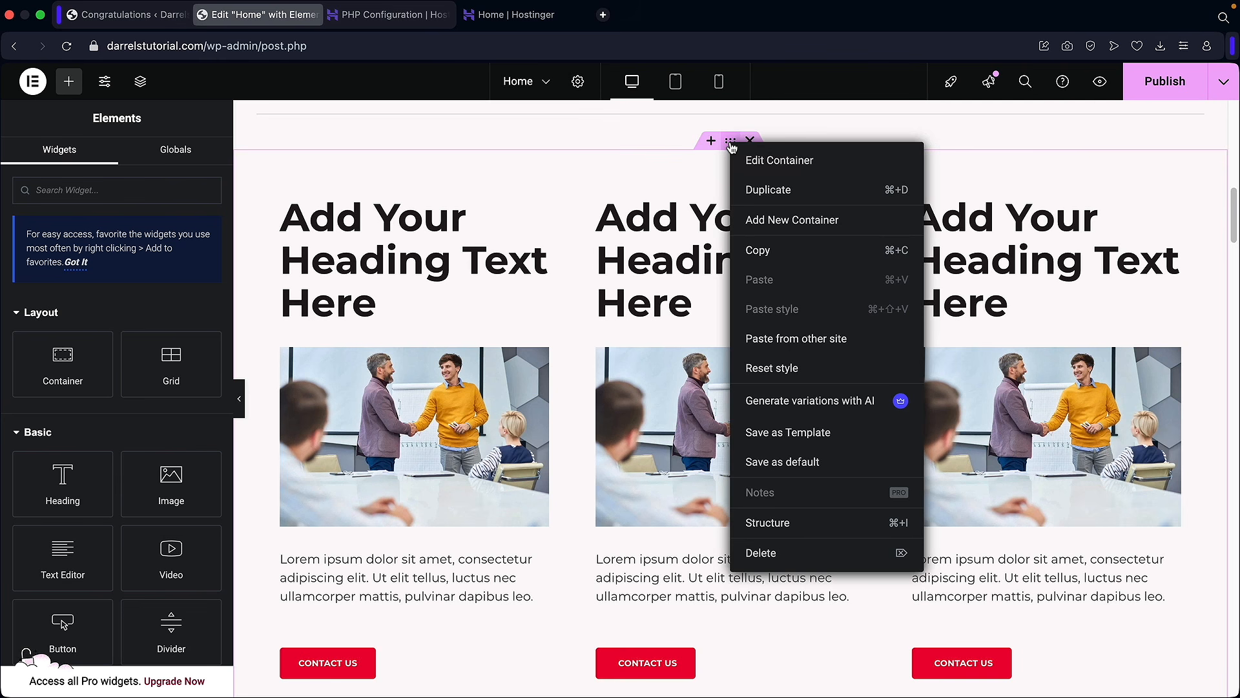
pyautogui.click(758, 190)
pyautogui.scroll(-3, 716, 374)
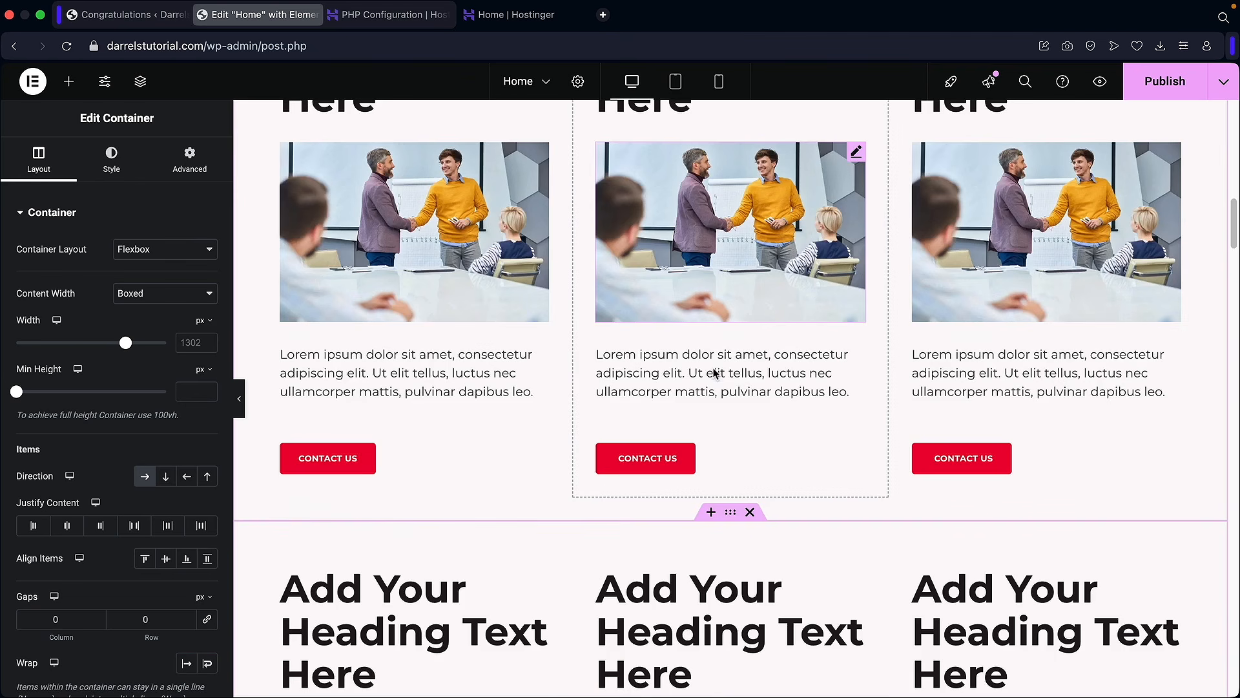
pyautogui.scroll(-5, 712, 366)
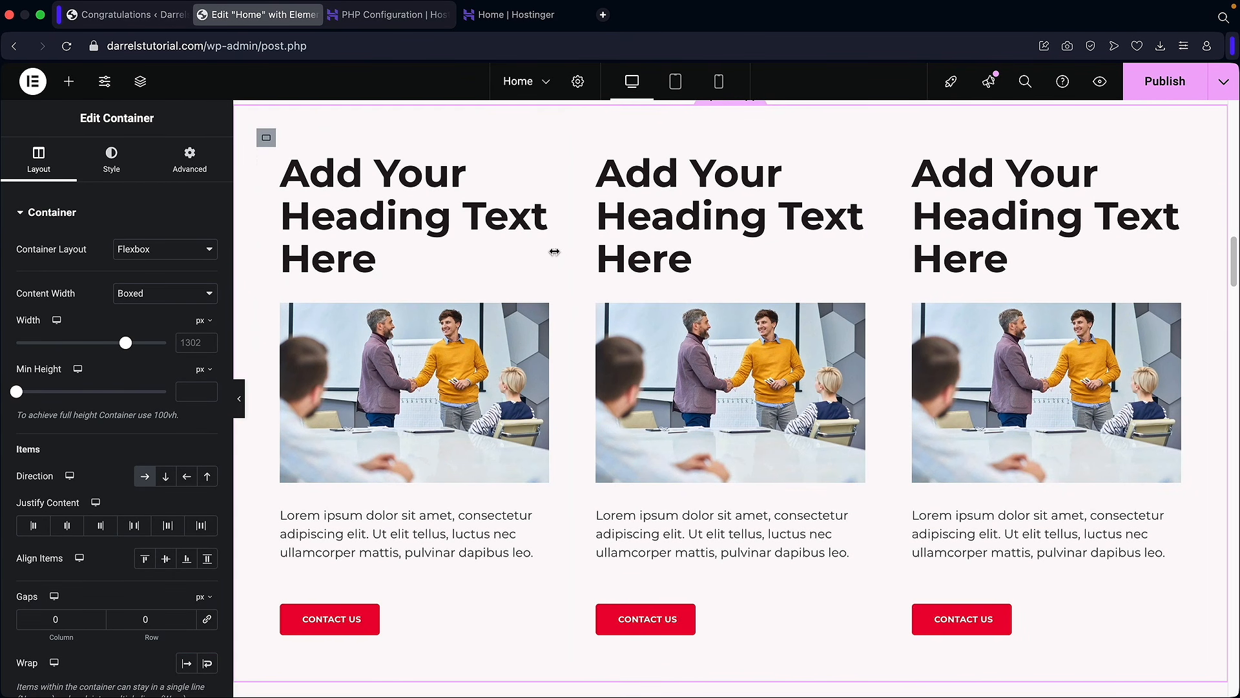
pyautogui.scroll(2, 764, 357)
pyautogui.scroll(6, 765, 357)
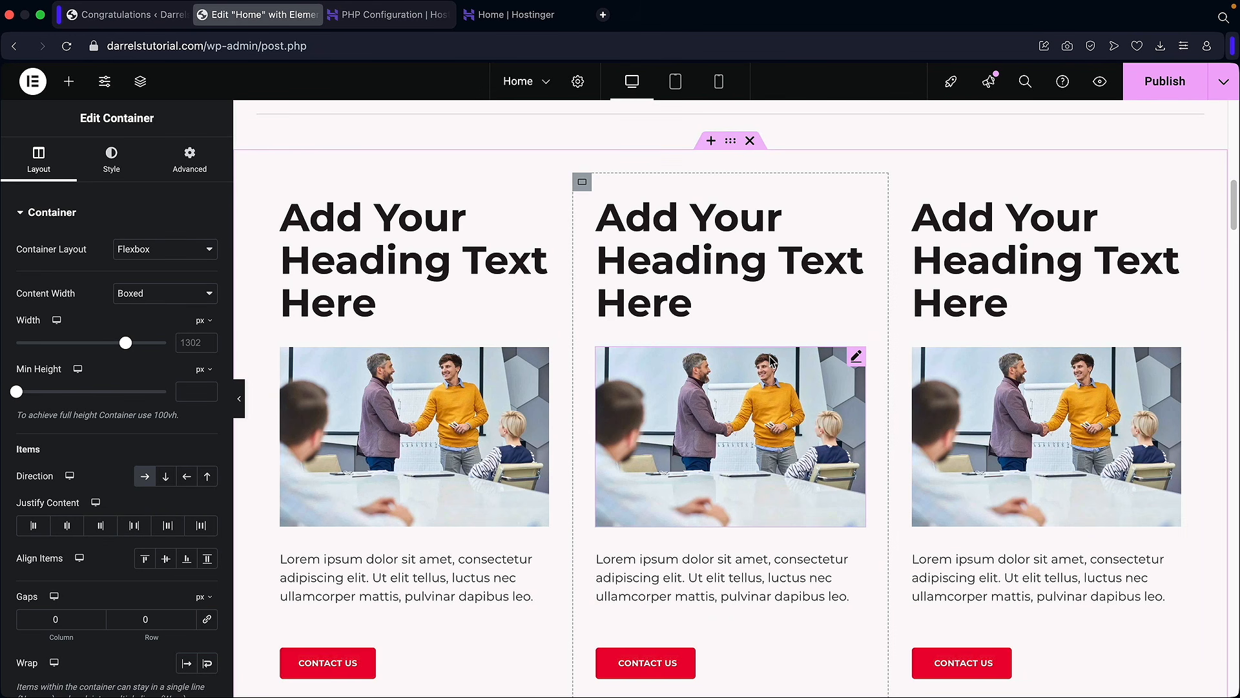
pyautogui.click(582, 185)
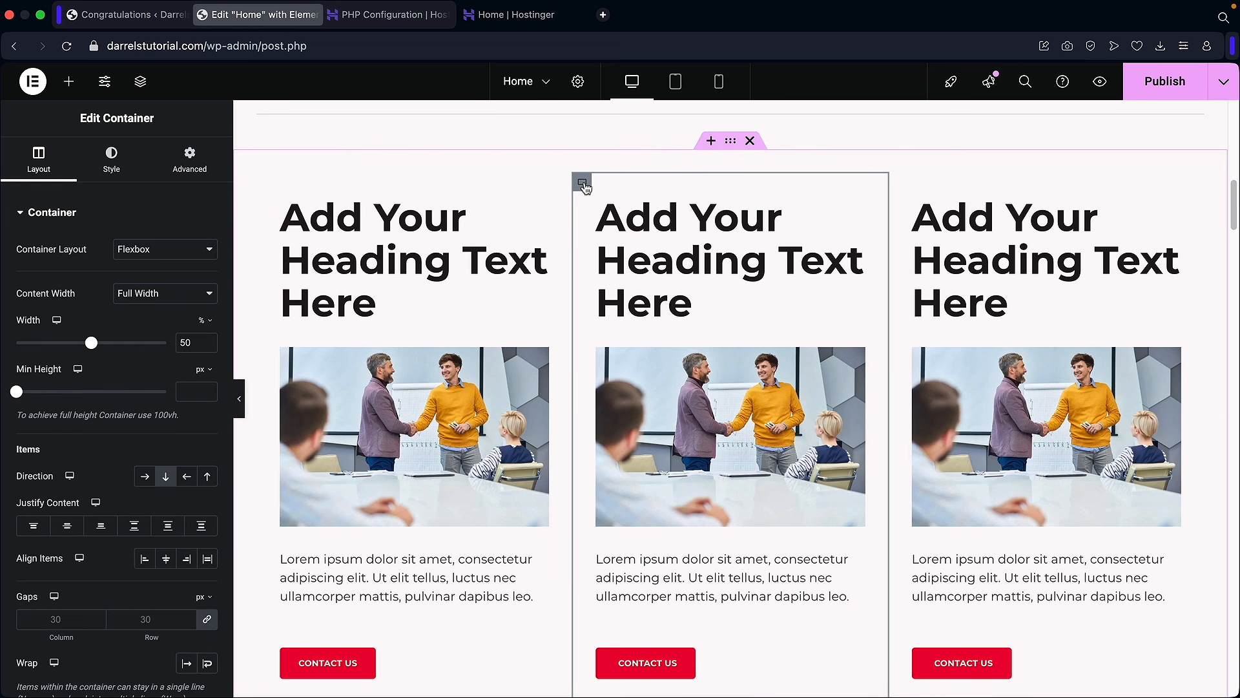
# Step: Set the middle column container's Classic background colour to pale grey #D3D3D3
pyautogui.click(112, 169)
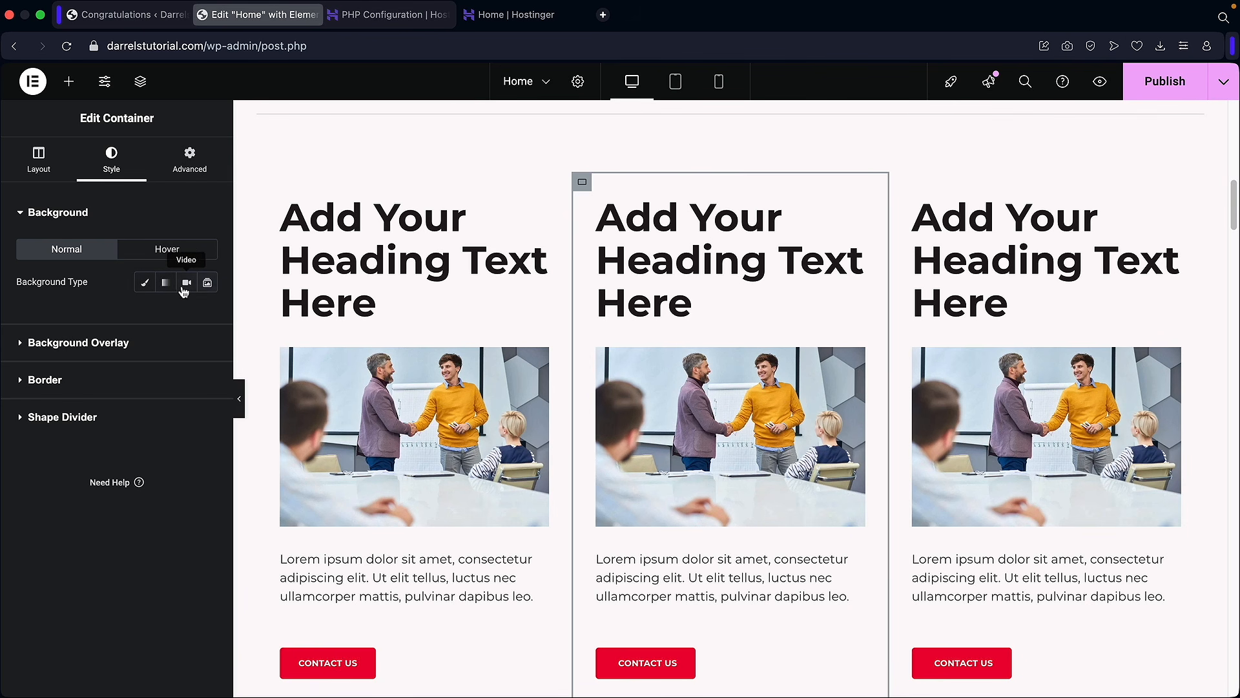
pyautogui.click(147, 286)
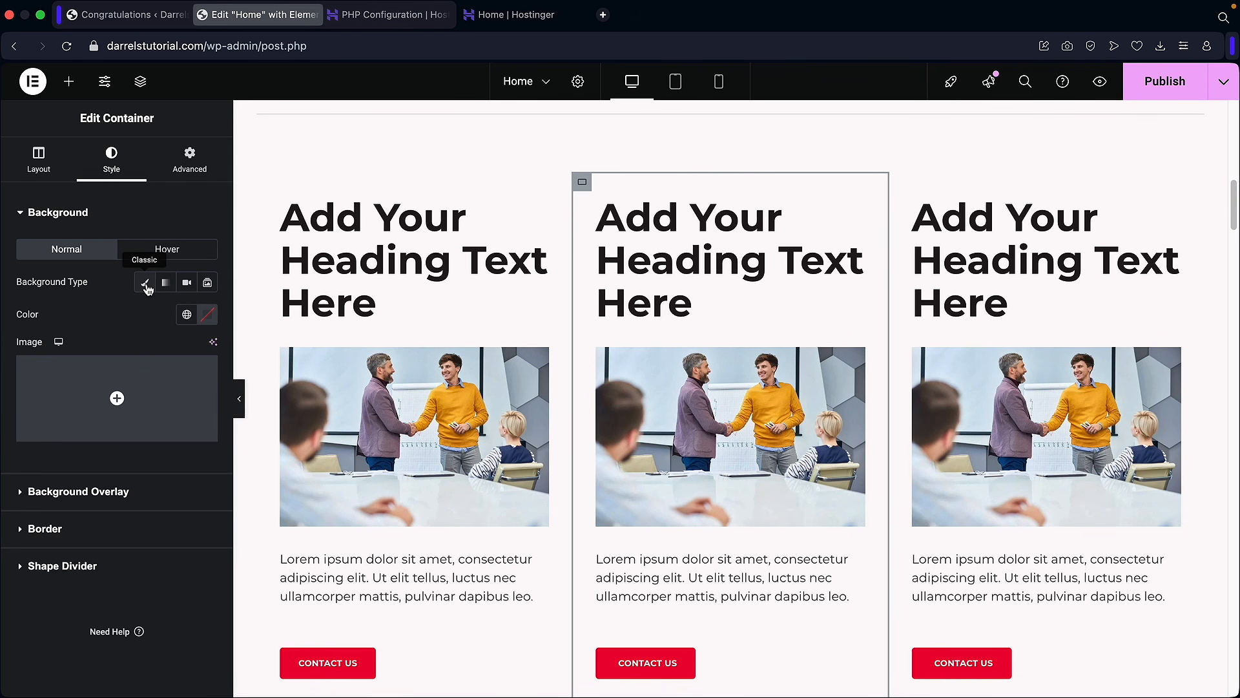
pyautogui.click(207, 314)
pyautogui.click(117, 396)
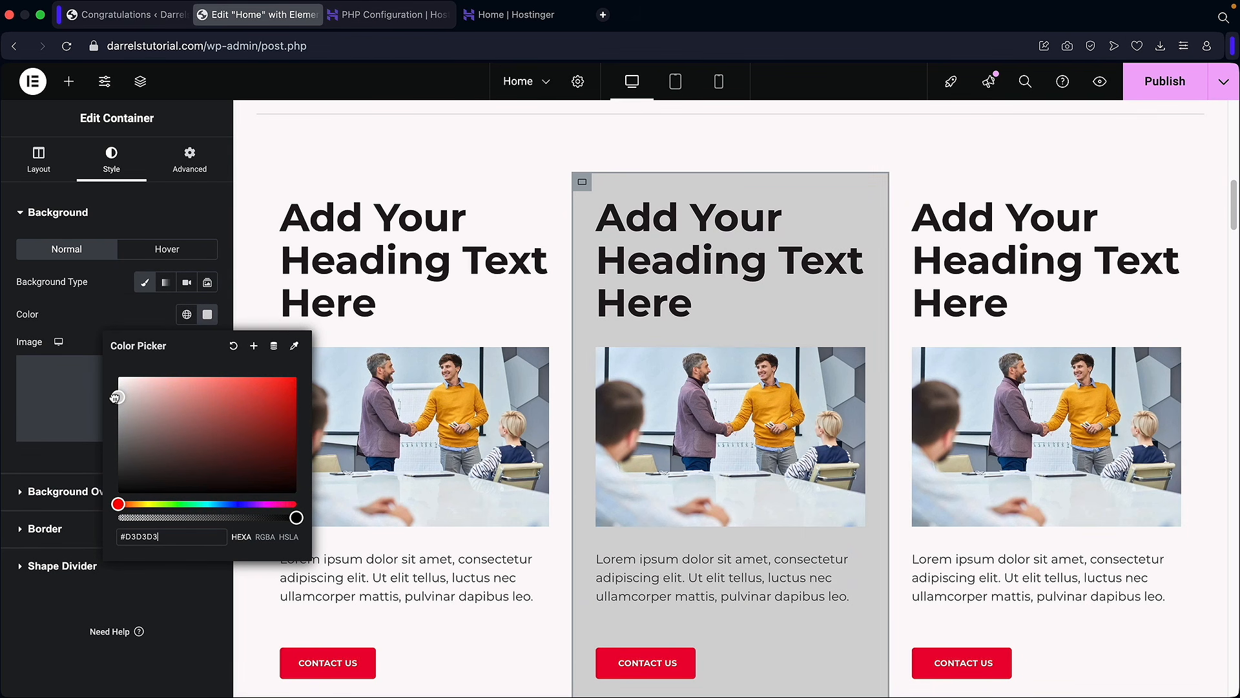
pyautogui.click(131, 319)
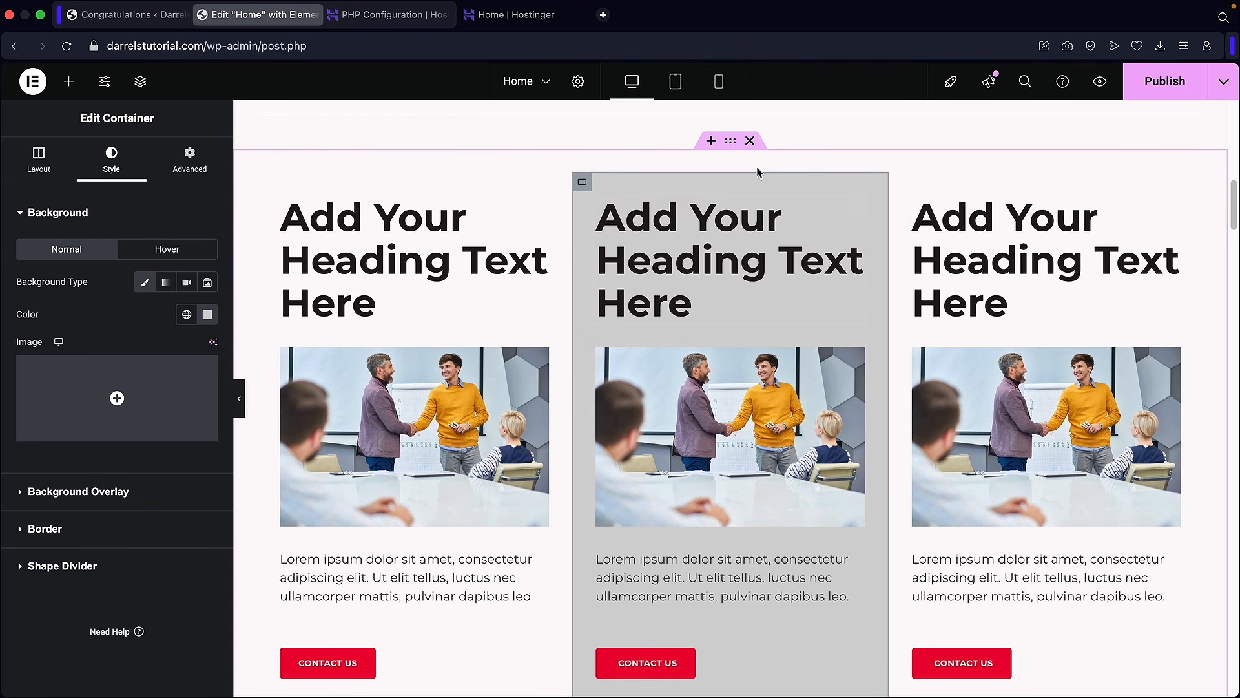
# Step: Set the three-column section's Classic background colour to pale pink #FDE9E9
pyautogui.click(733, 143)
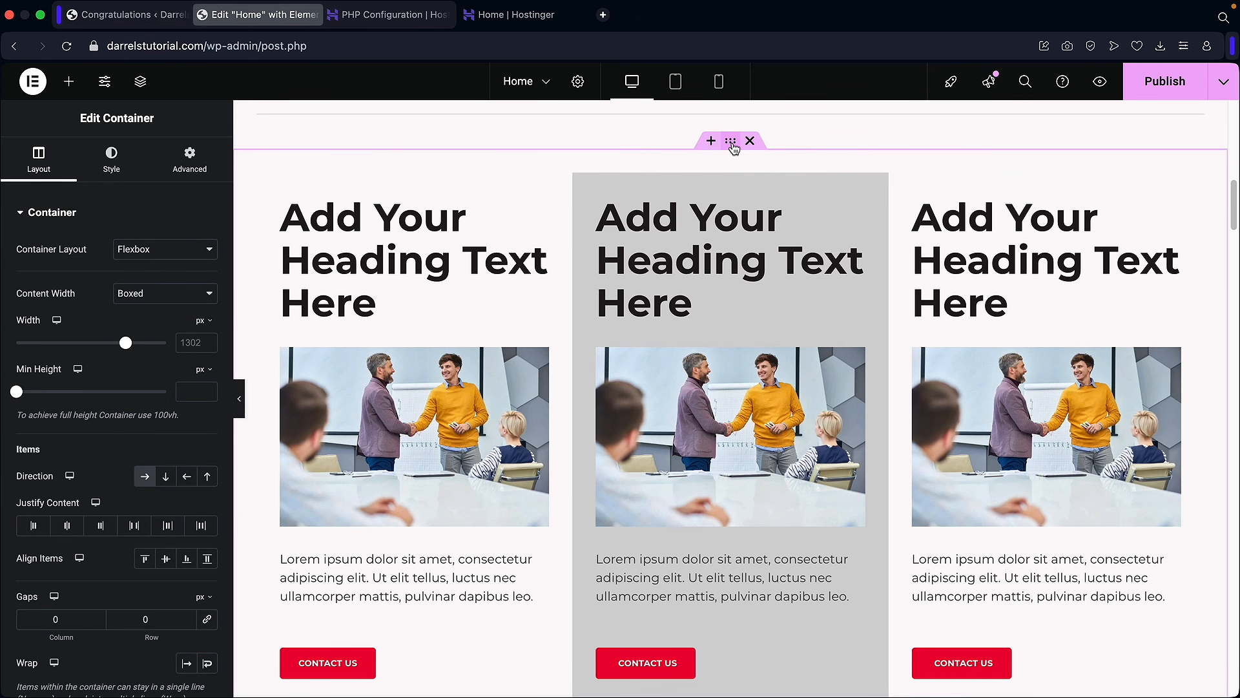
pyautogui.click(111, 165)
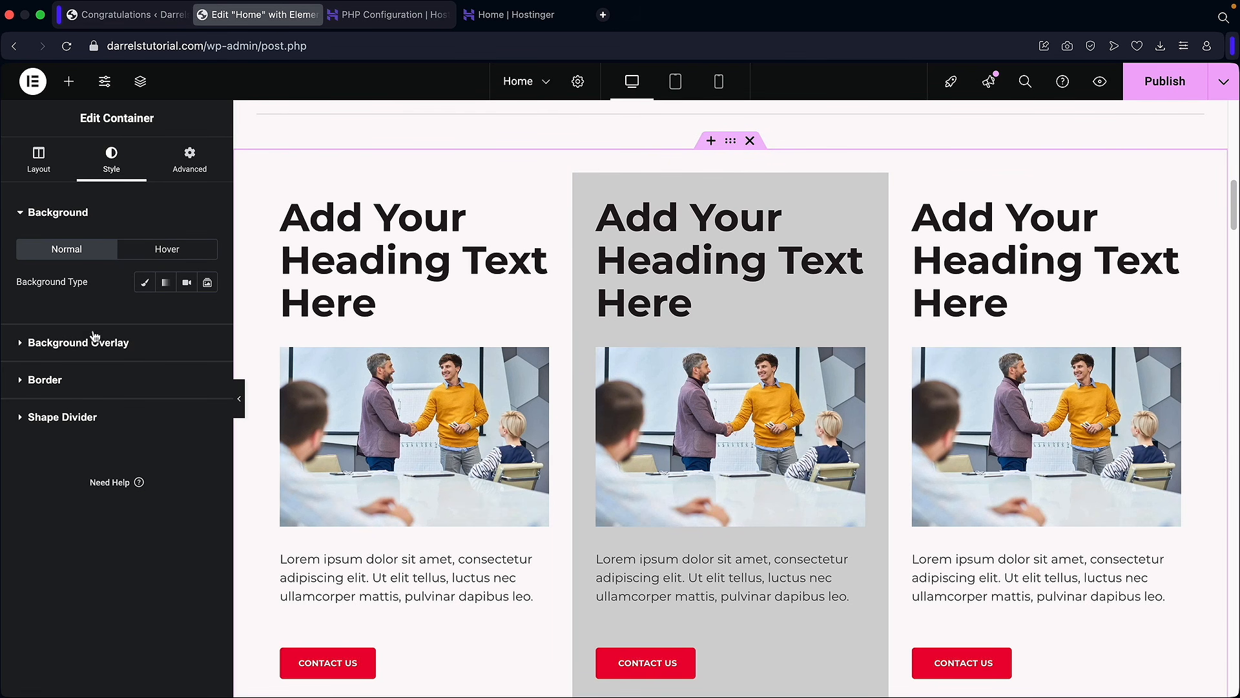
pyautogui.click(146, 283)
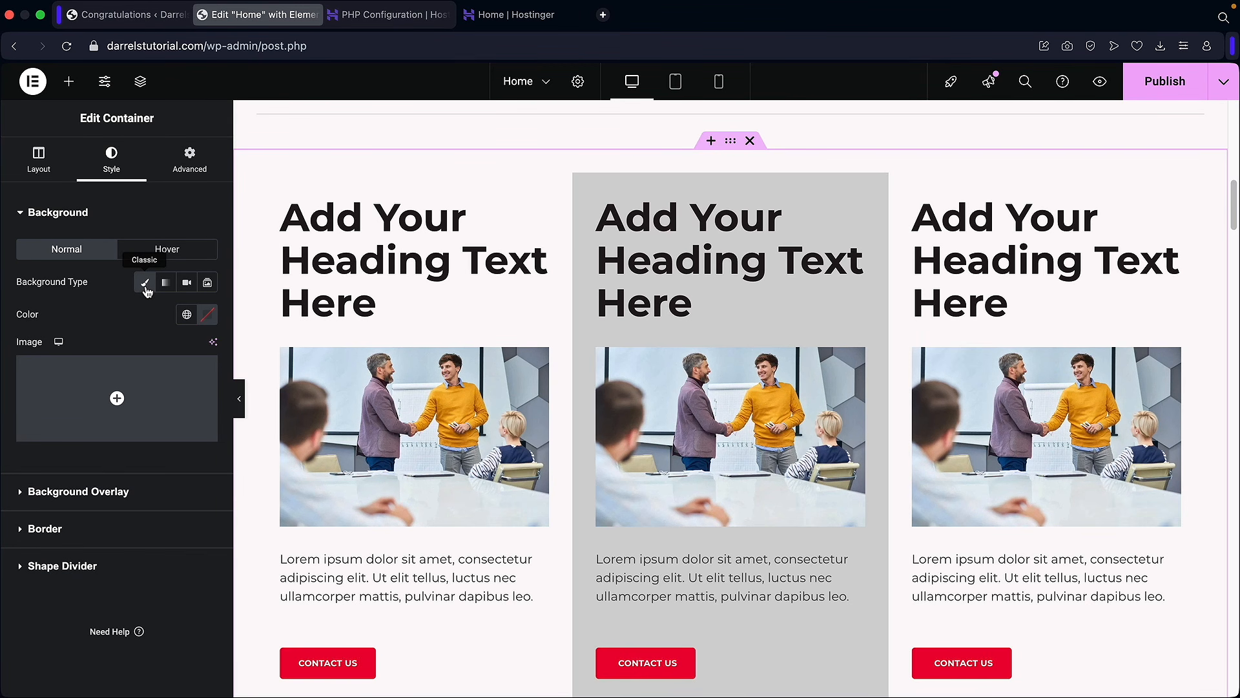
pyautogui.click(208, 315)
pyautogui.moveTo(140, 392); pyautogui.dragTo(139, 379)
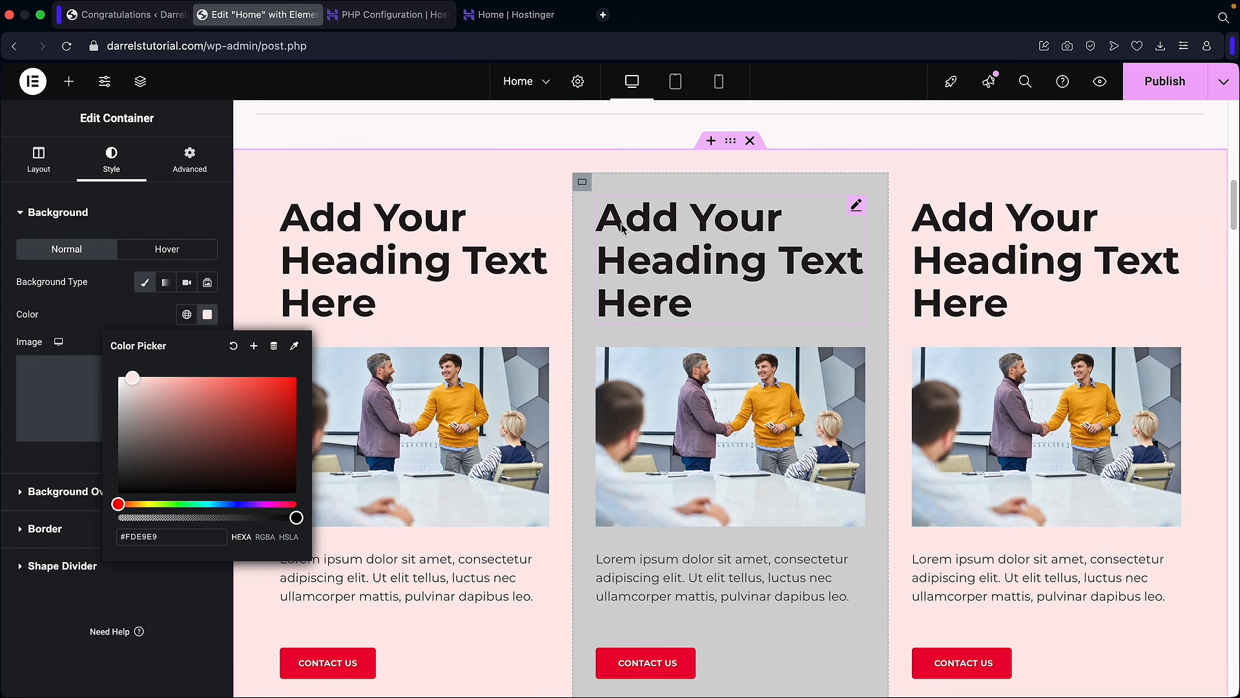
pyautogui.click(111, 314)
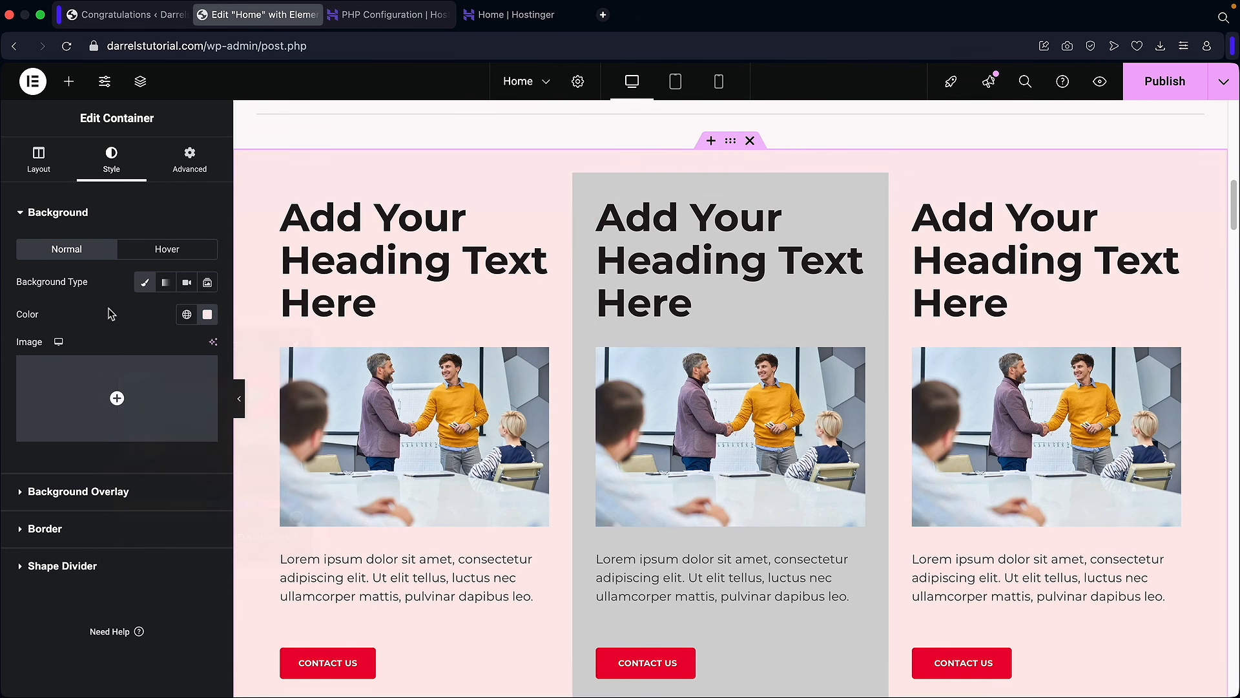
pyautogui.click(155, 258)
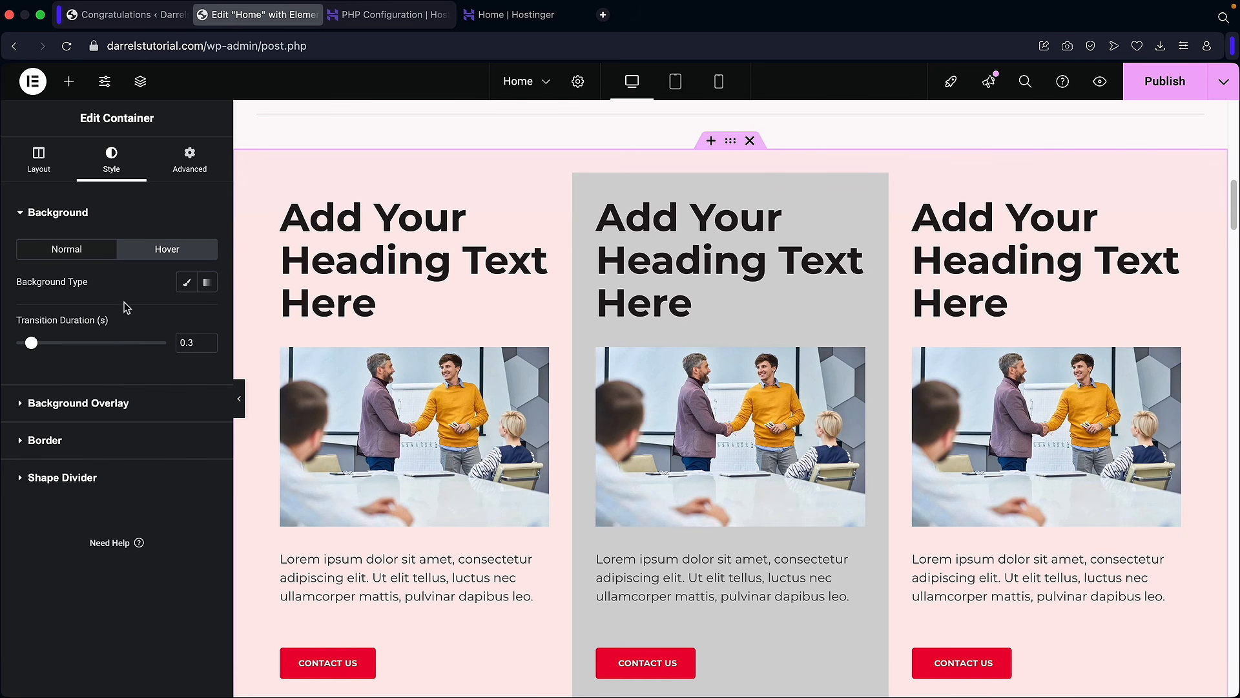
pyautogui.scroll(-3, 624, 374)
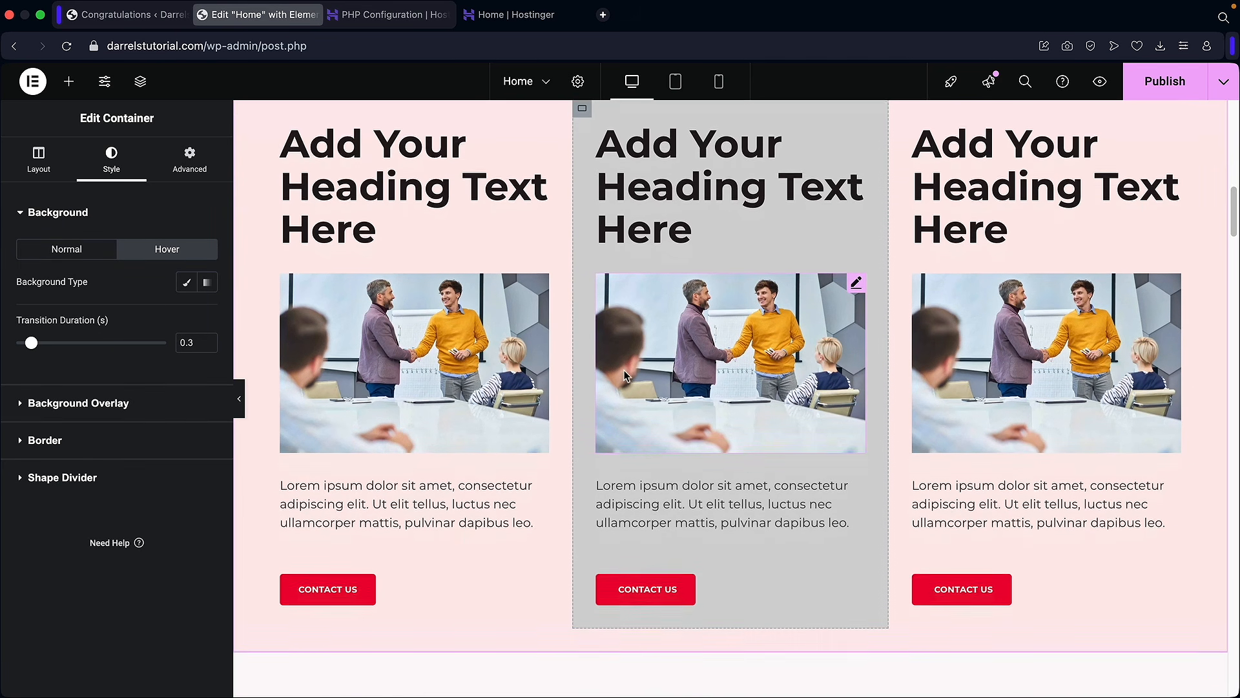
# Step: Give the CONTACT US button a Classic near-black #080808 hover background
pyautogui.click(675, 512)
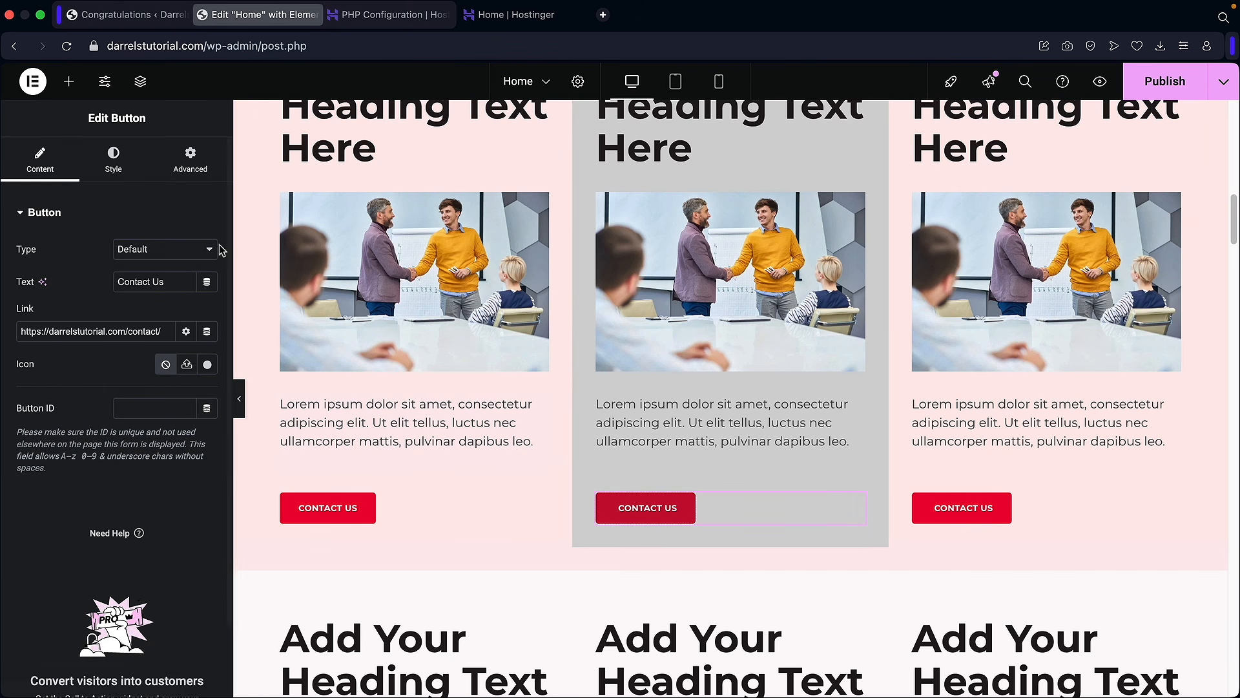
pyautogui.click(117, 164)
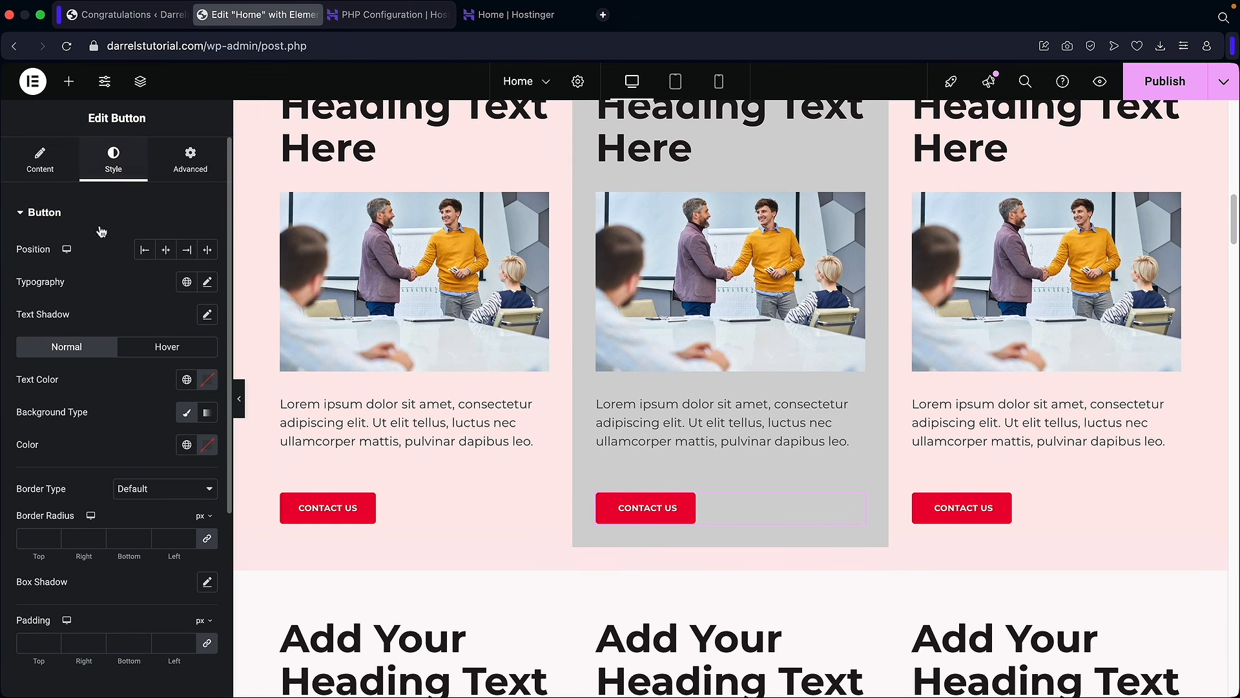
pyautogui.click(156, 350)
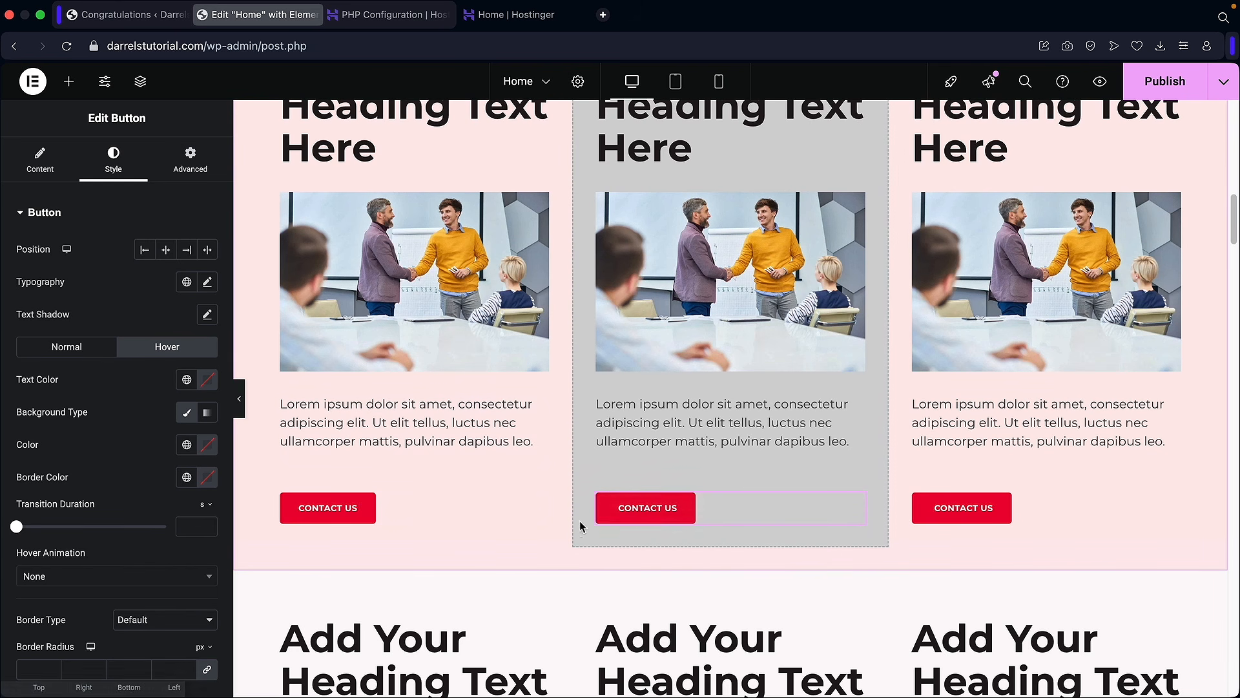
pyautogui.click(184, 414)
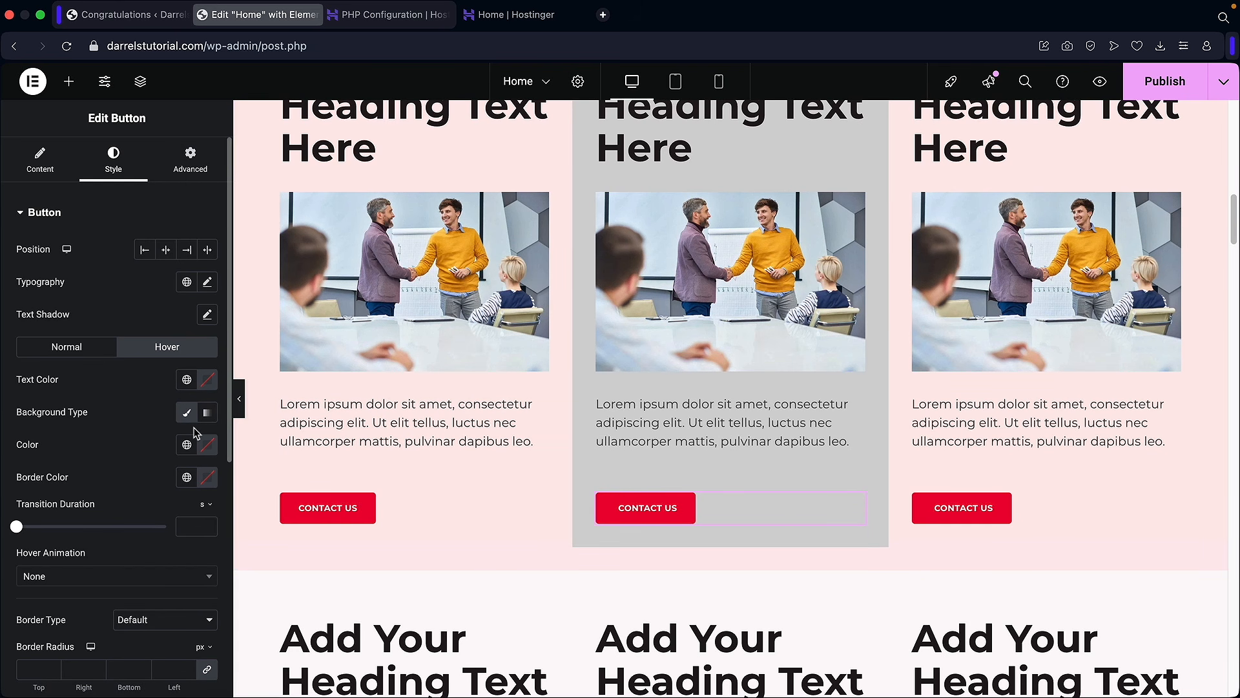
pyautogui.click(208, 448)
pyautogui.moveTo(142, 530); pyautogui.dragTo(101, 625)
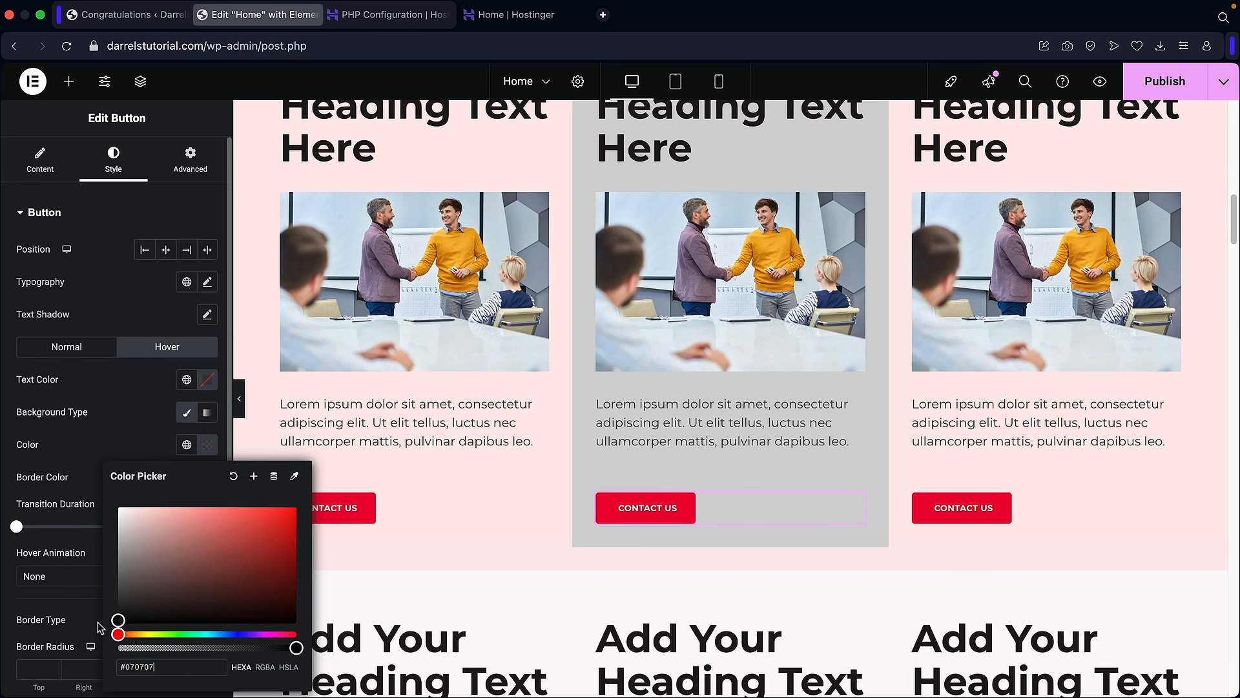
pyautogui.click(112, 447)
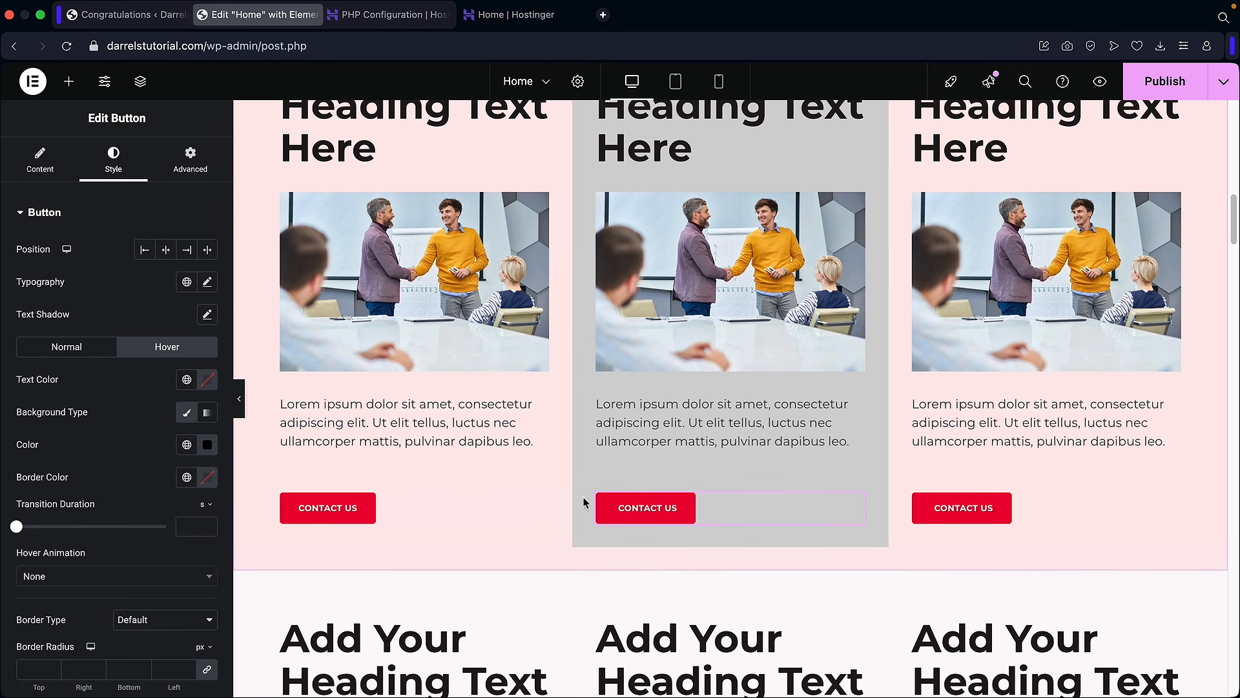
pyautogui.click(68, 347)
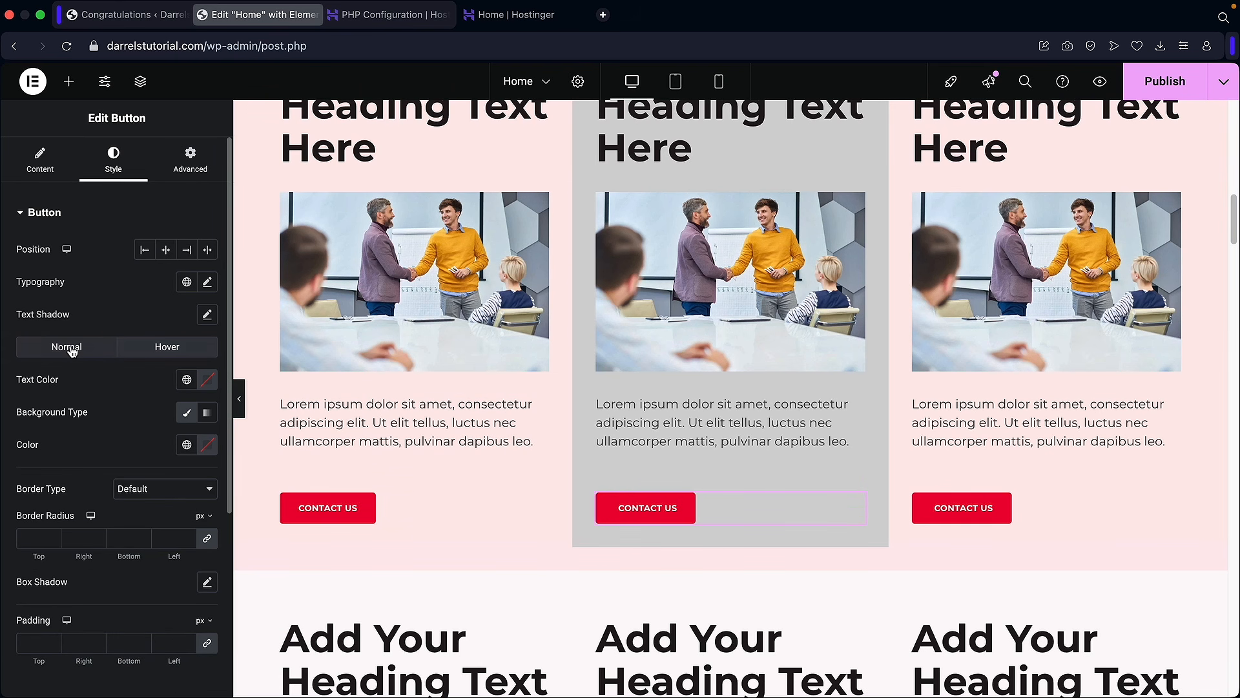
pyautogui.scroll(5, 481, 404)
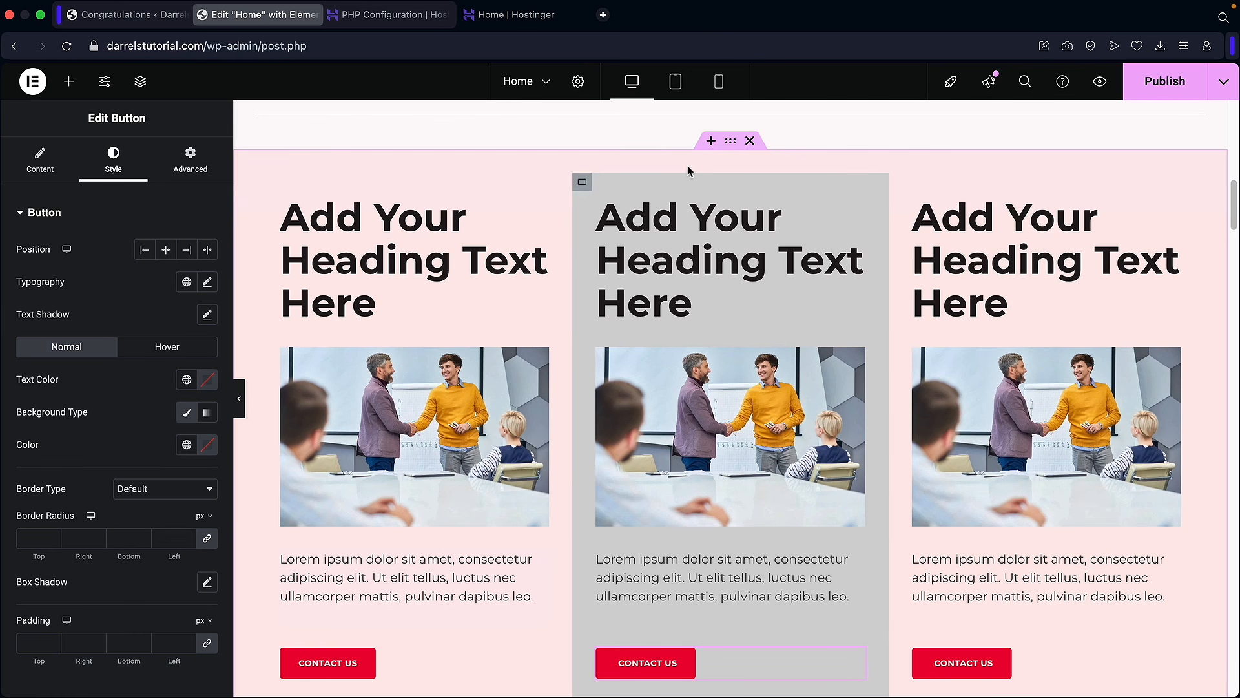
# Step: Set the container's top and bottom padding to 90 px
pyautogui.click(731, 142)
pyautogui.click(723, 144)
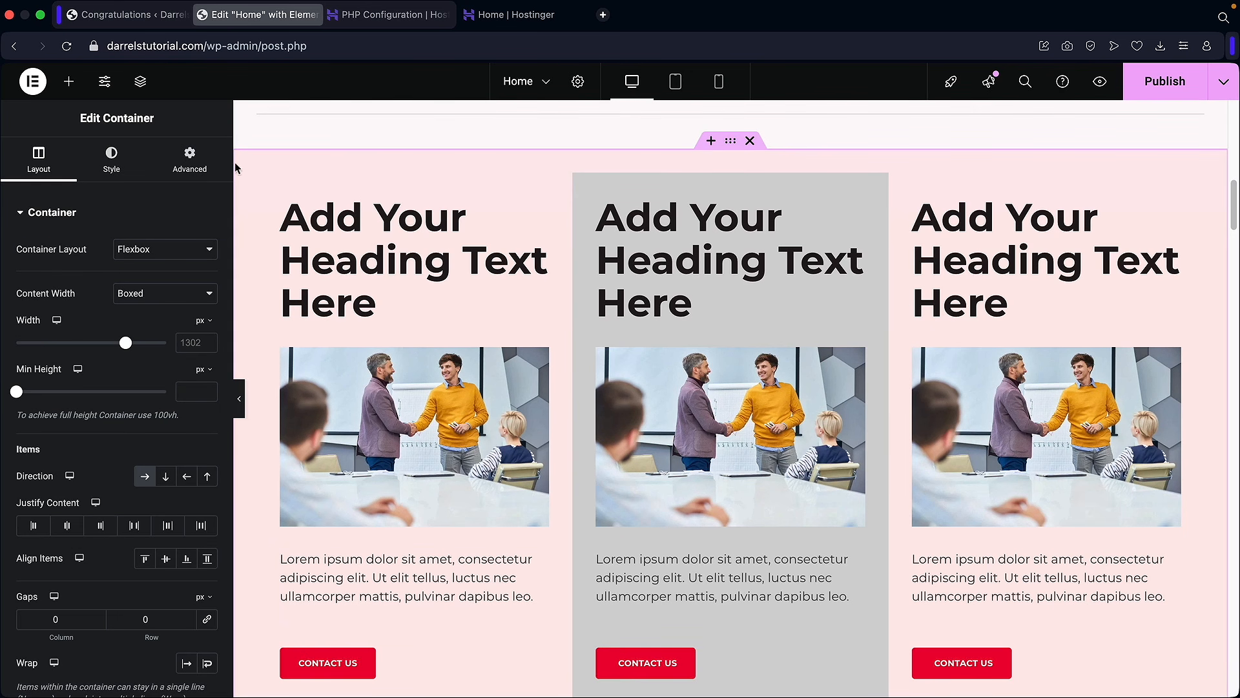
pyautogui.click(194, 172)
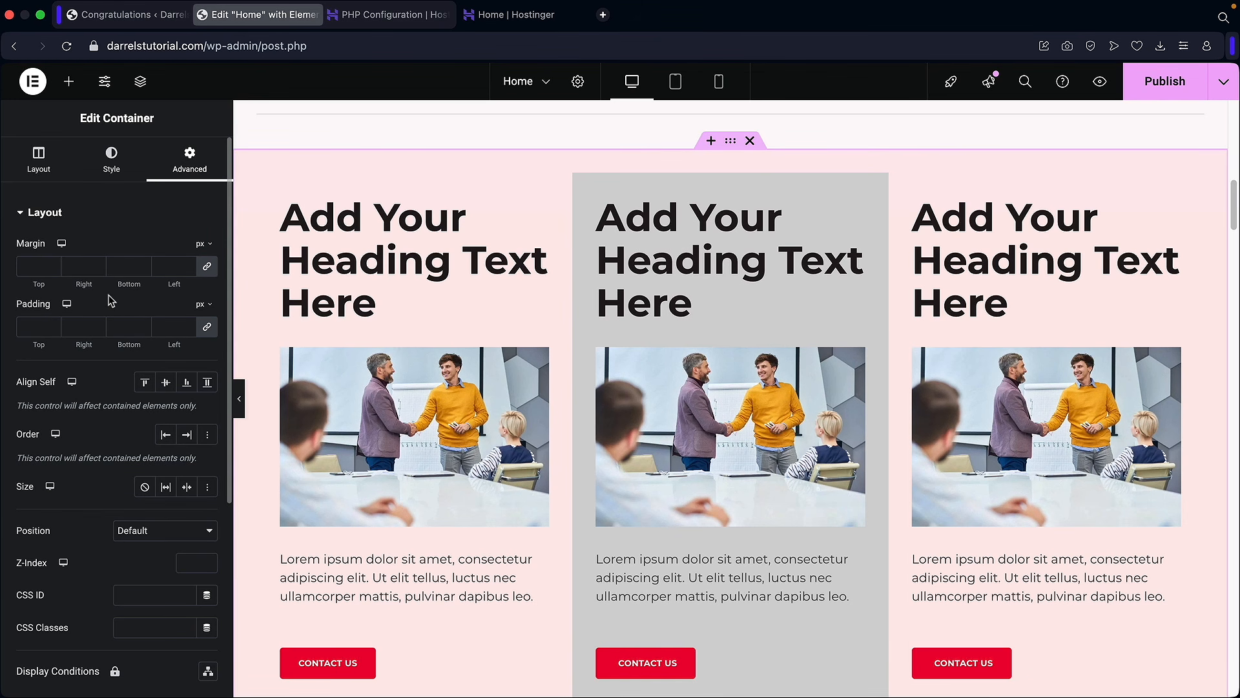
pyautogui.click(207, 328)
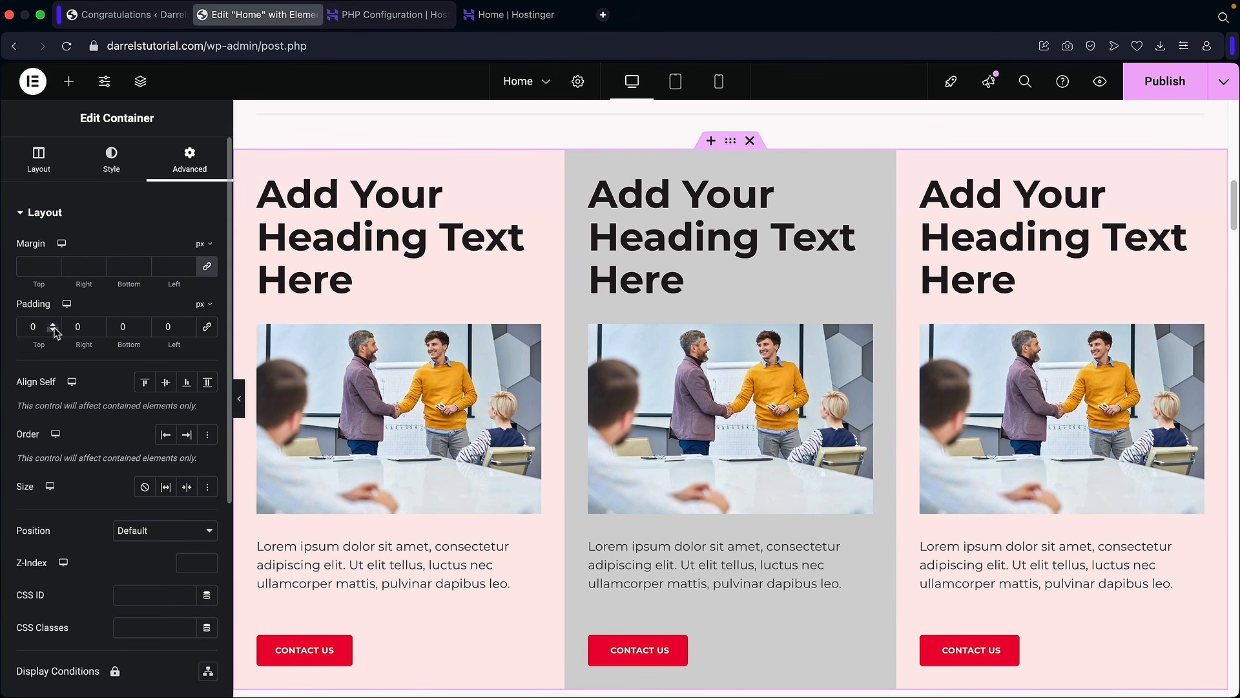
pyautogui.moveTo(52, 325); pyautogui.dragTo(54, 328)
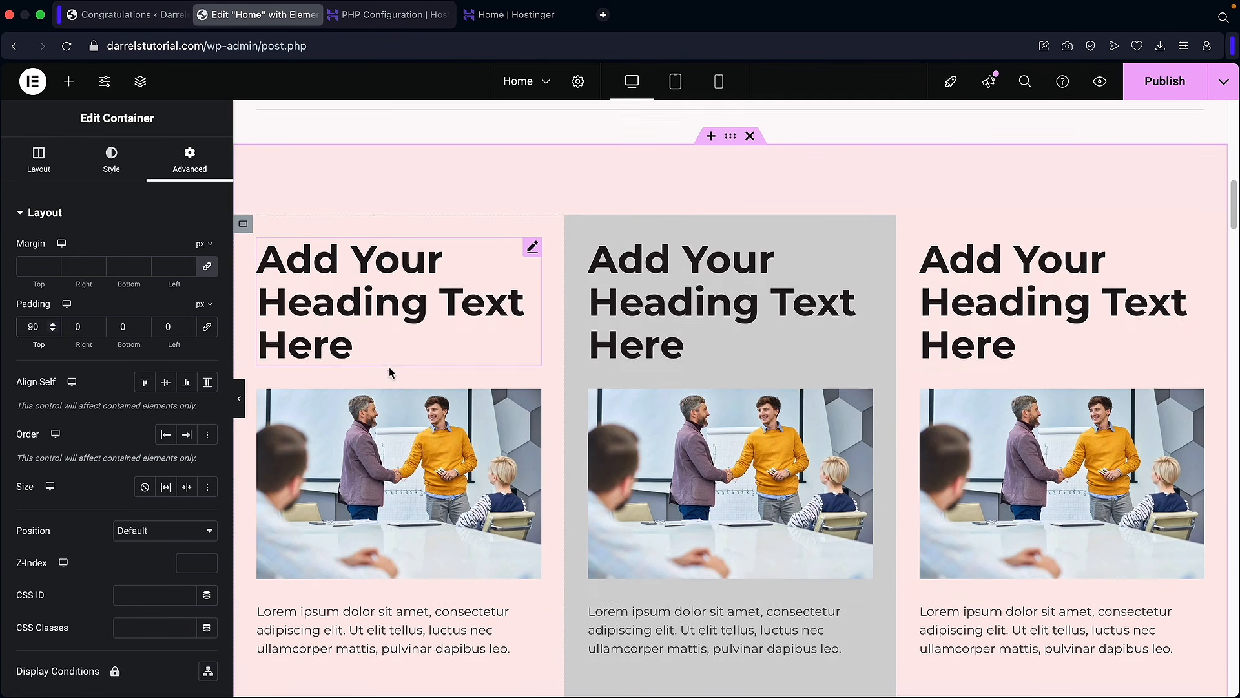
pyautogui.scroll(-4, 389, 367)
pyautogui.scroll(-3, 633, 517)
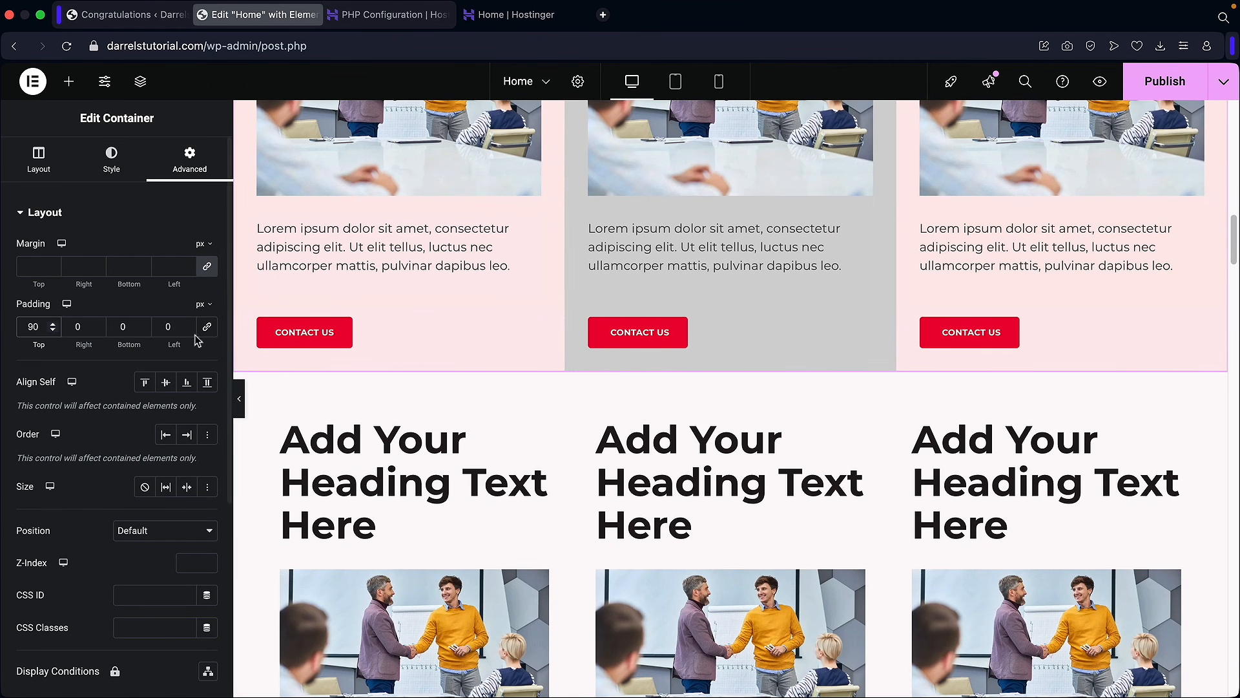
pyautogui.moveTo(144, 328); pyautogui.dragTo(143, 328)
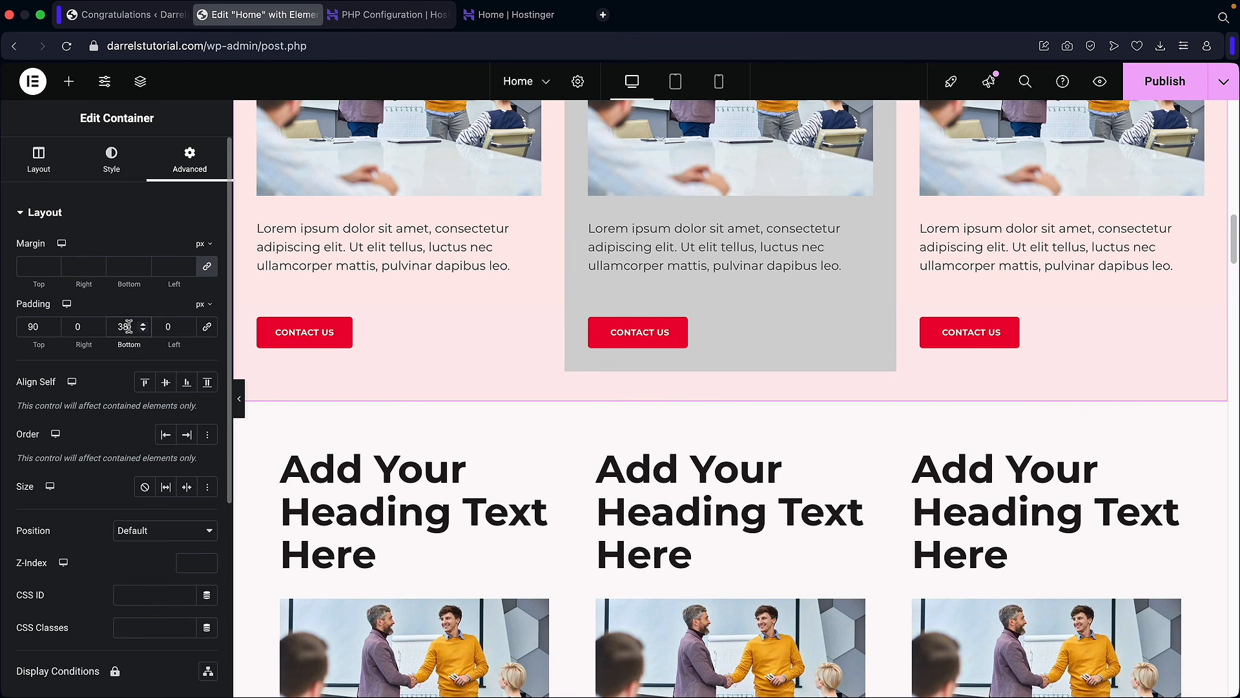
pyautogui.write('90')
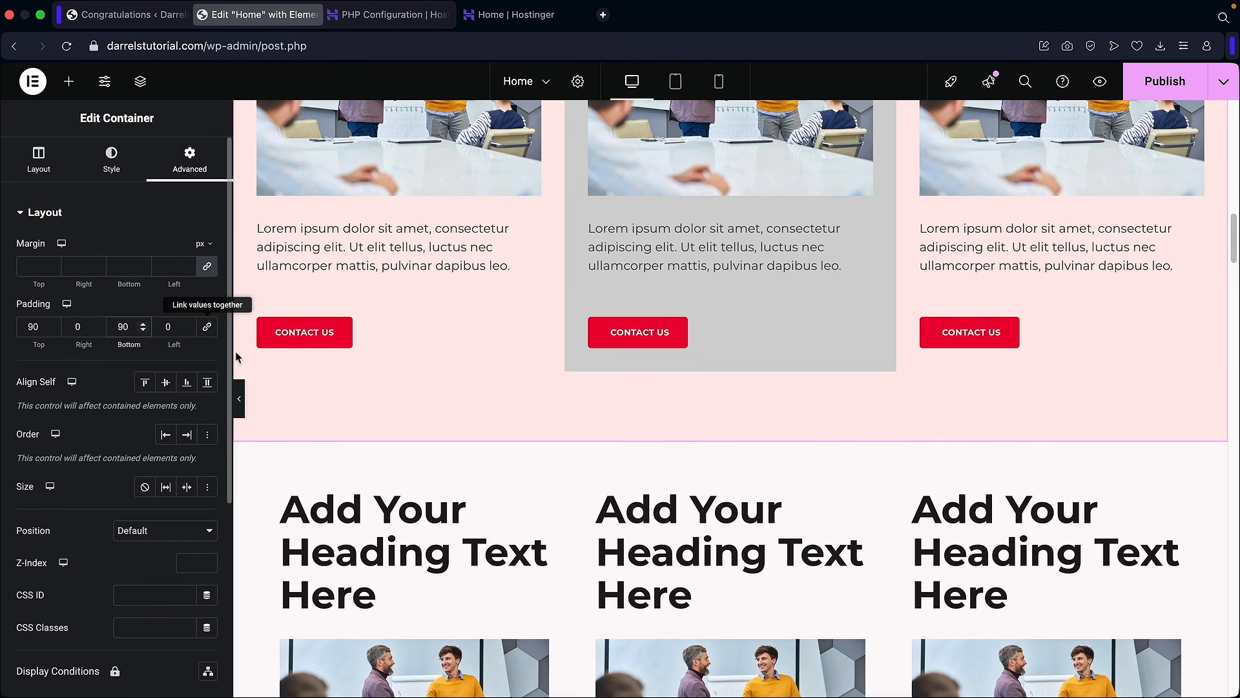
# Step: Set the side padding to 20 px and hide the editor panel for a full-width preview
pyautogui.scroll(6, 390, 420)
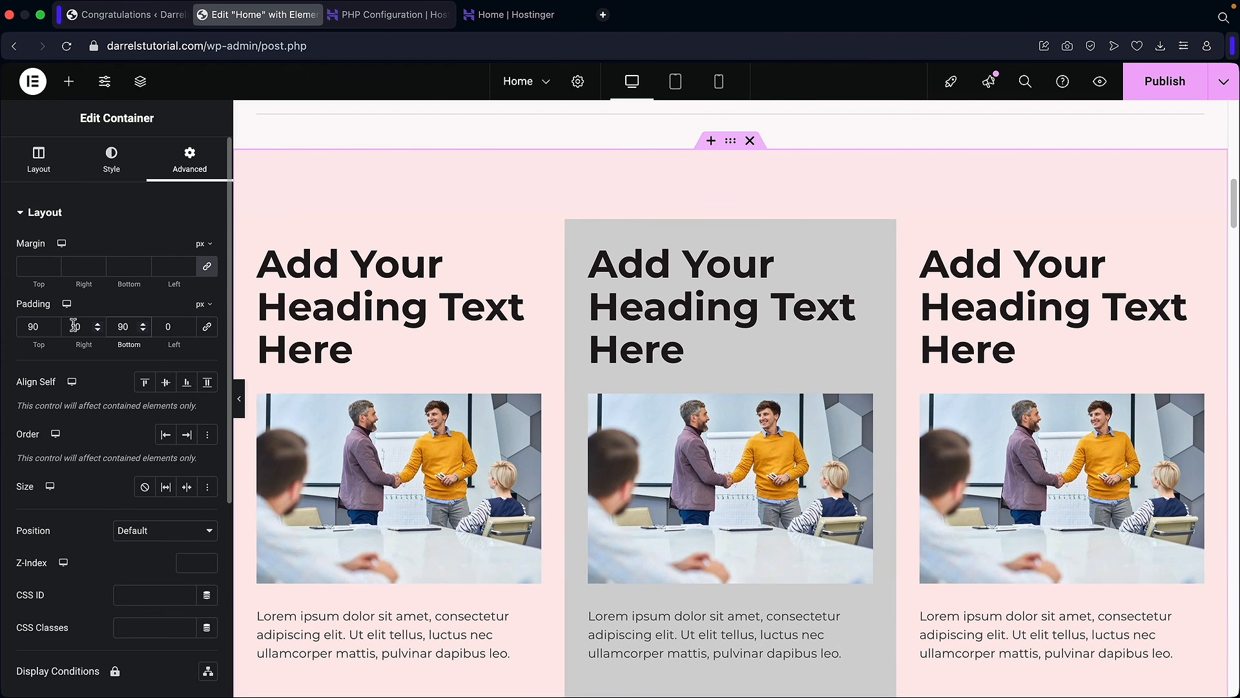
pyautogui.write('2')
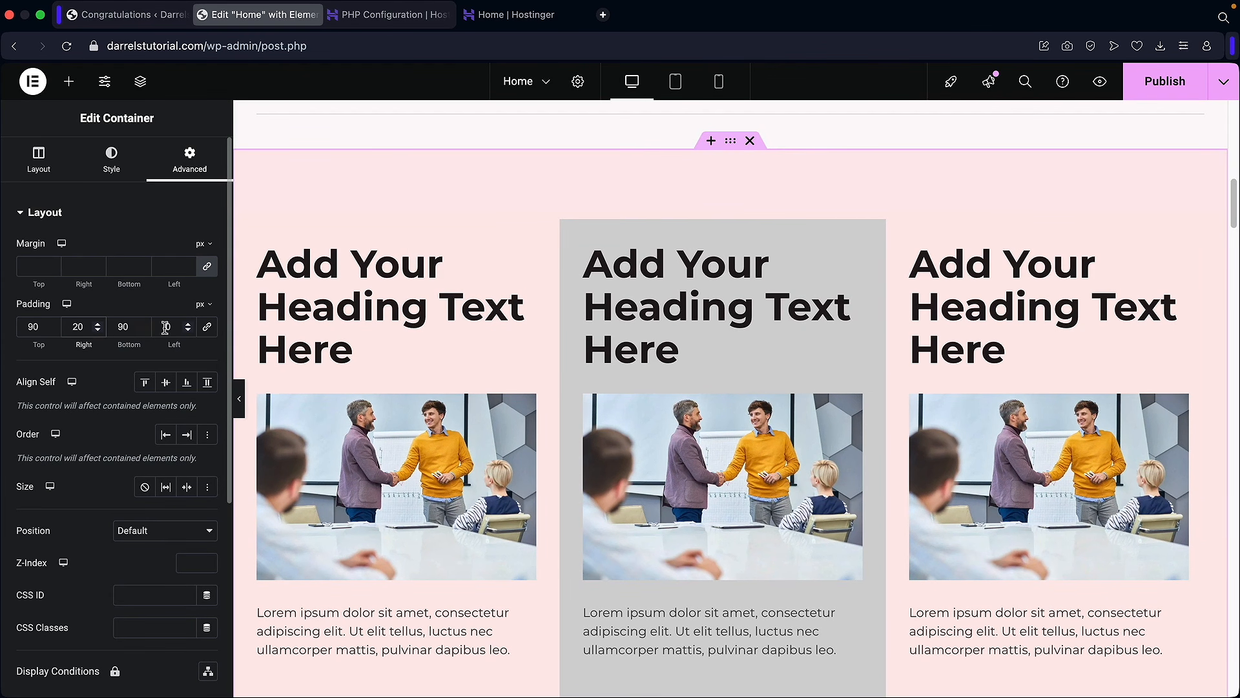
pyautogui.click(165, 328)
pyautogui.write('20')
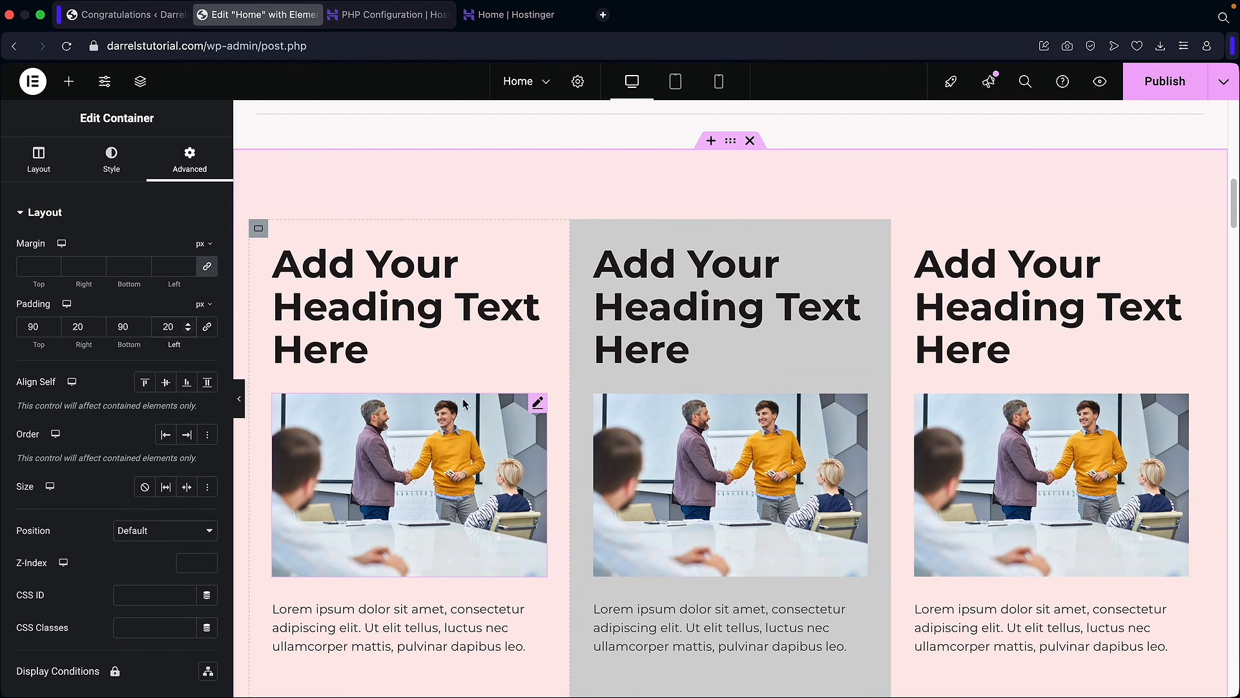
pyautogui.scroll(-2, 467, 476)
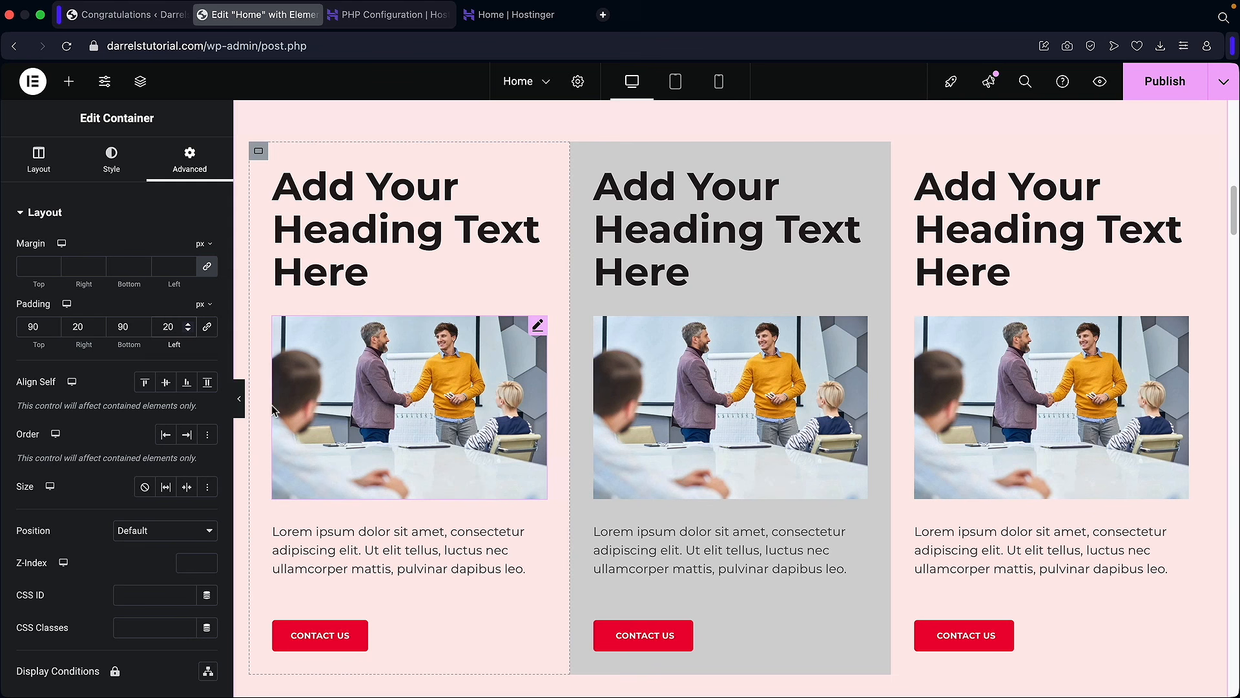
pyautogui.click(238, 401)
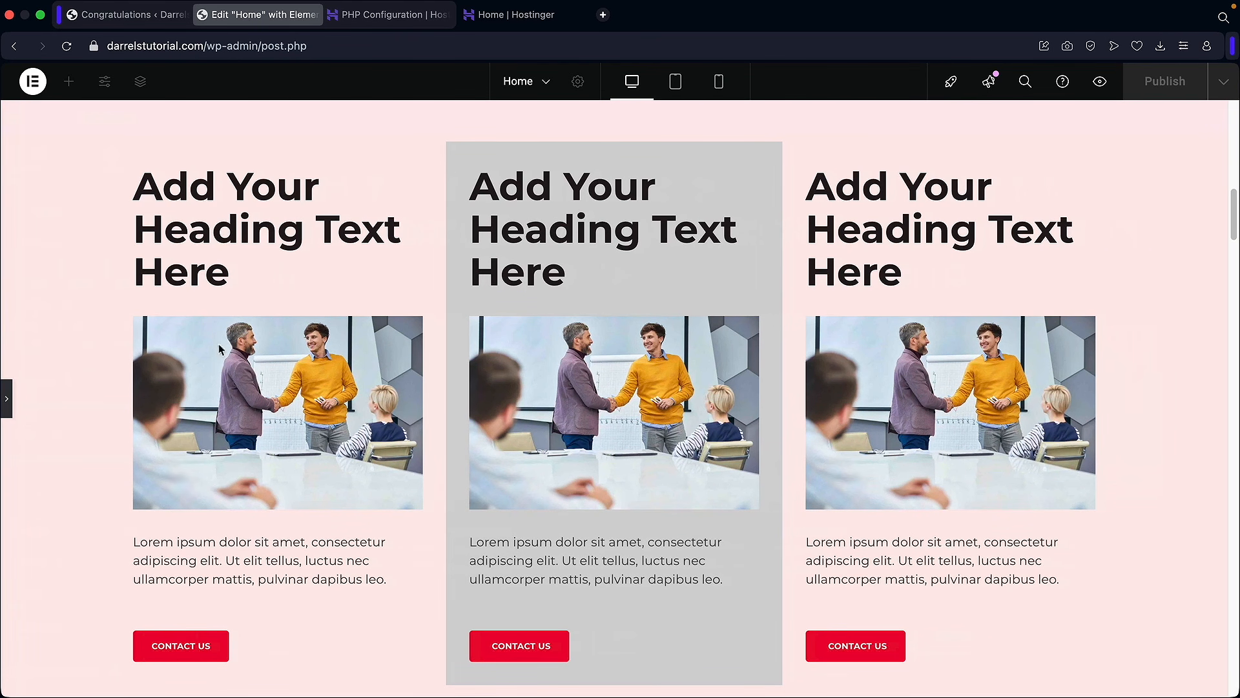
# Step: Reopen the editor panel and delete the pink card section and the other three-column section
pyautogui.click(7, 402)
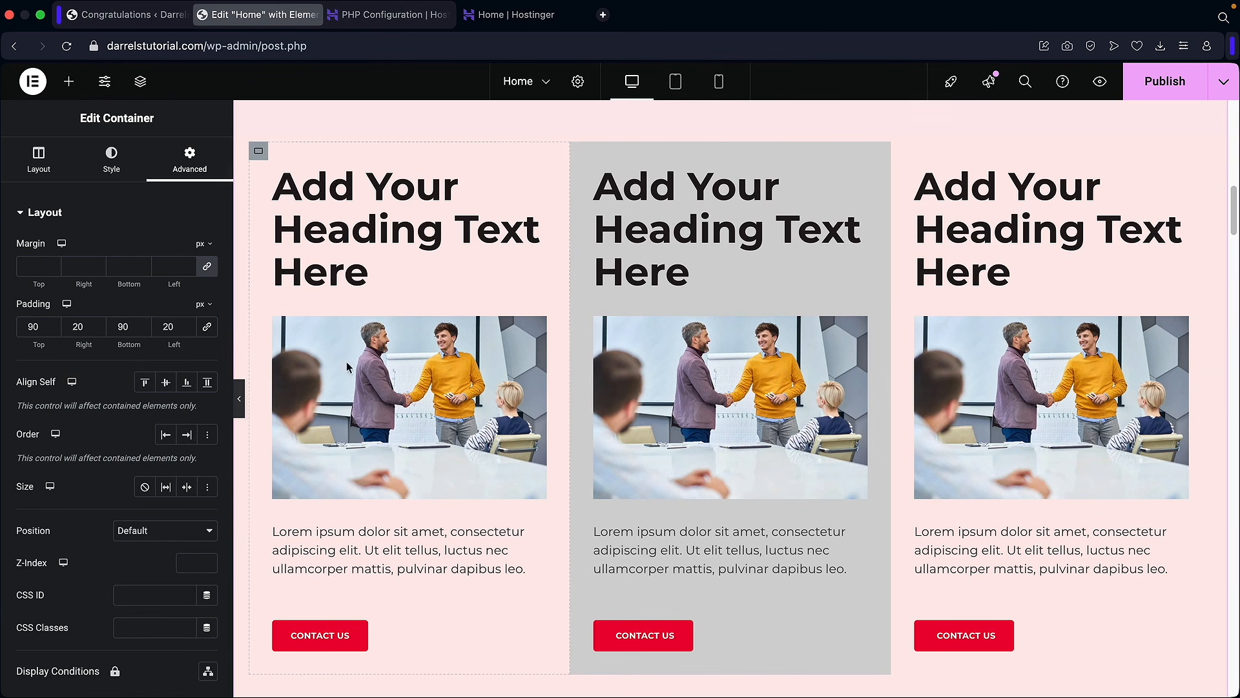
pyautogui.scroll(2, 645, 359)
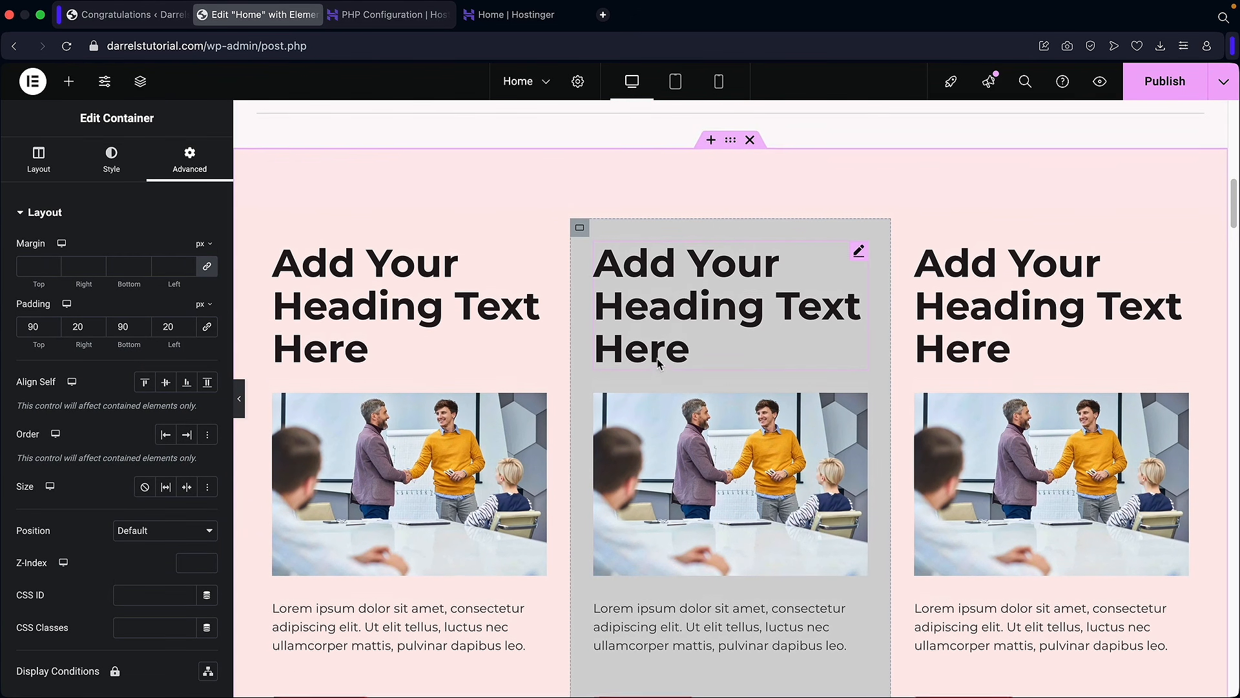
pyautogui.scroll(2, 663, 368)
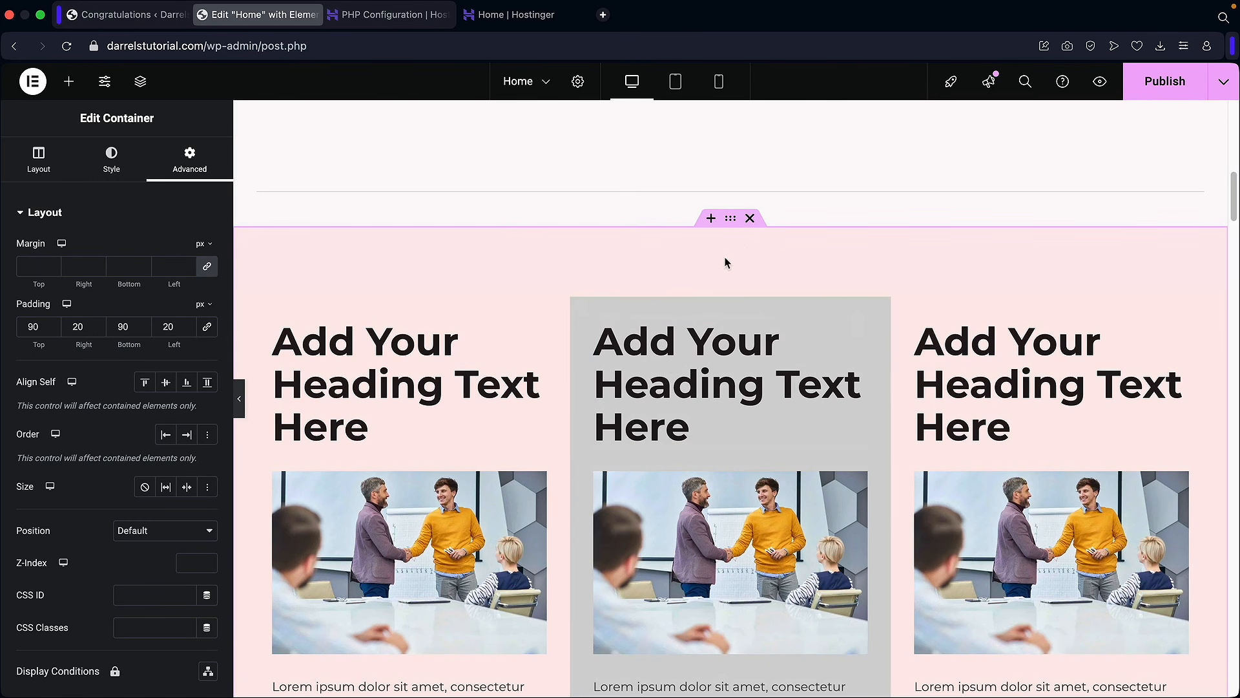
pyautogui.click(750, 218)
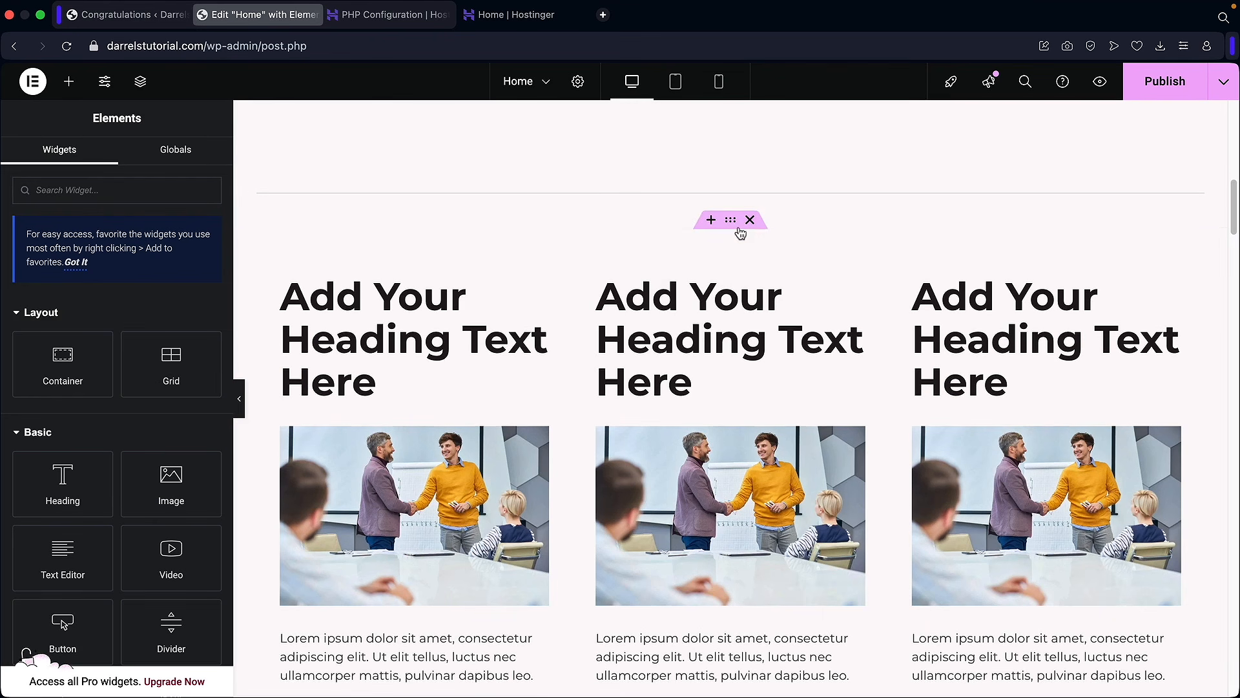
pyautogui.scroll(4, 712, 331)
pyautogui.scroll(-10, 711, 362)
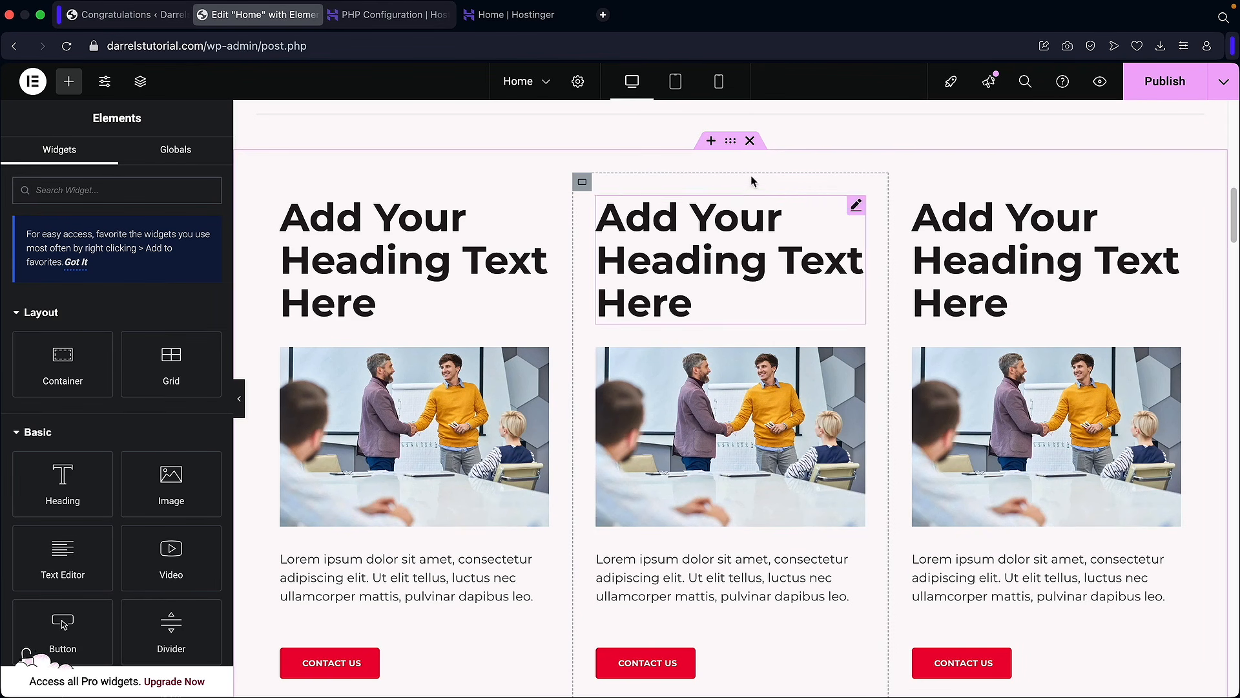
pyautogui.click(750, 141)
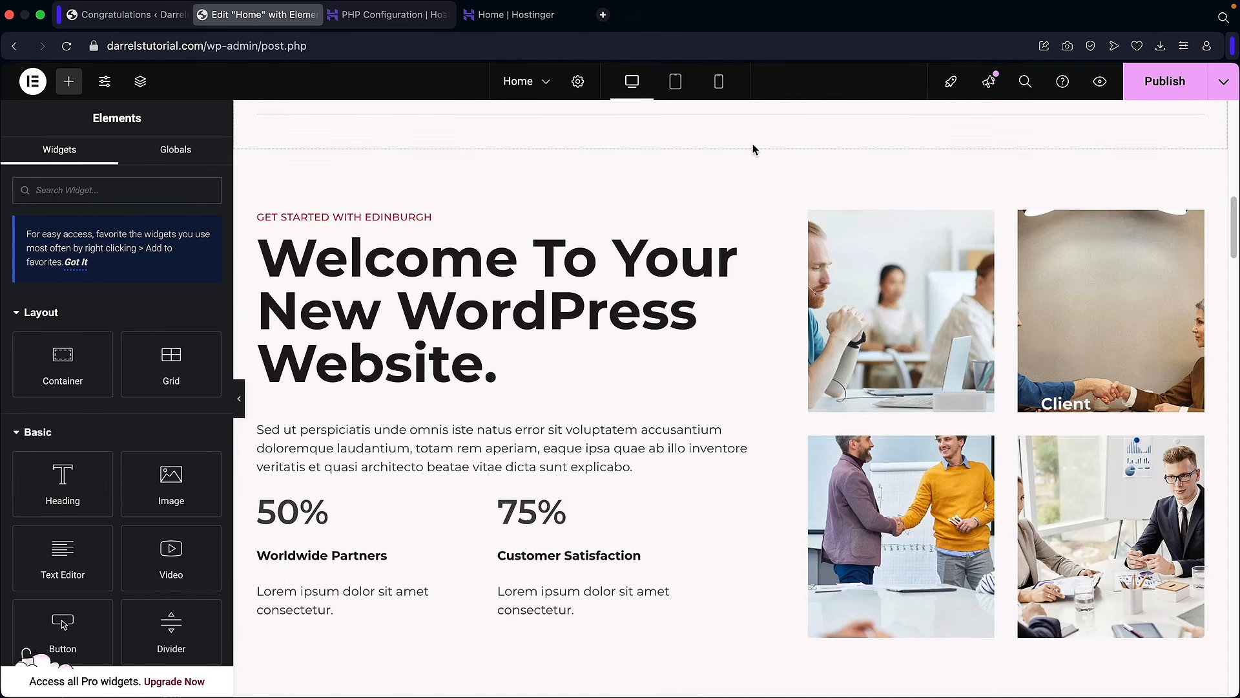
pyautogui.scroll(5, 580, 350)
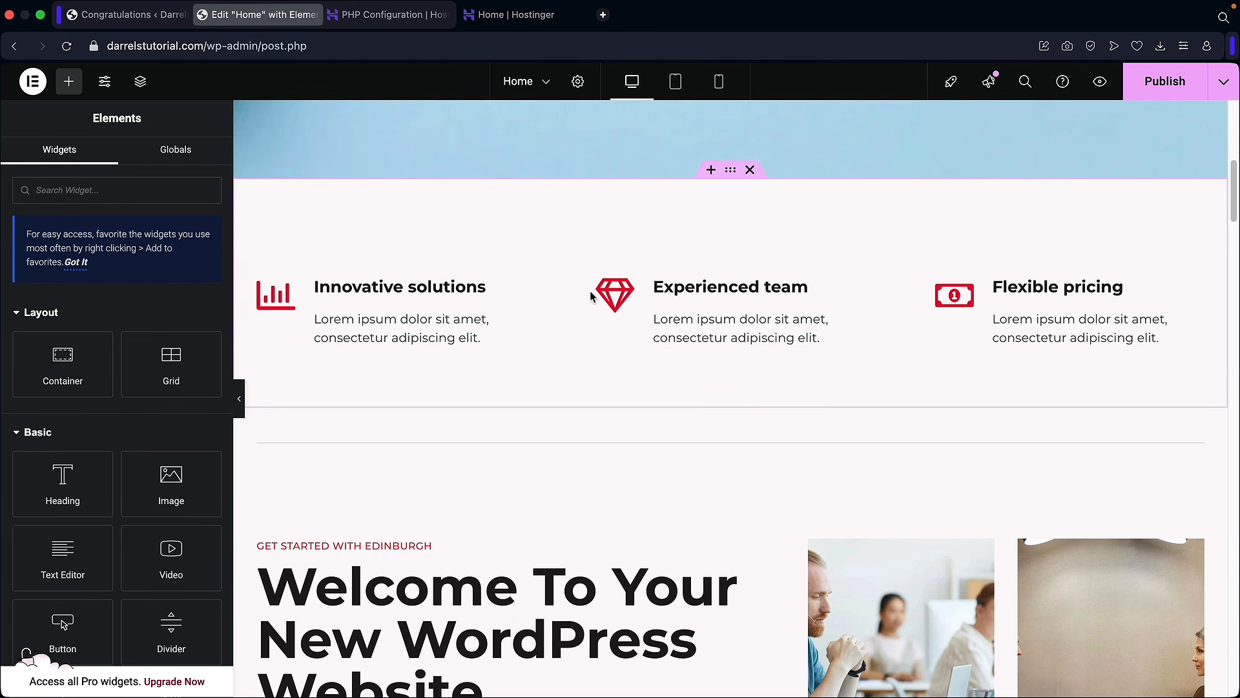
# Step: Try column, row-reversed and column-reversed directions on the features container, then restore Row
pyautogui.click(730, 172)
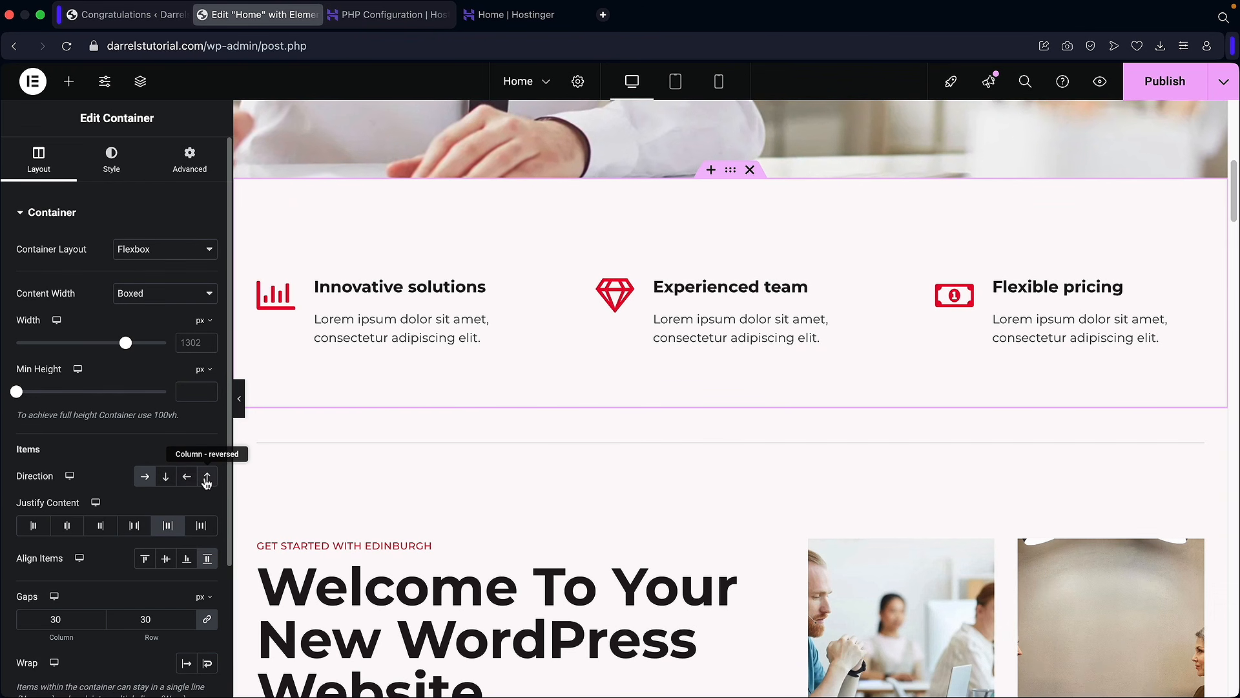
pyautogui.click(166, 478)
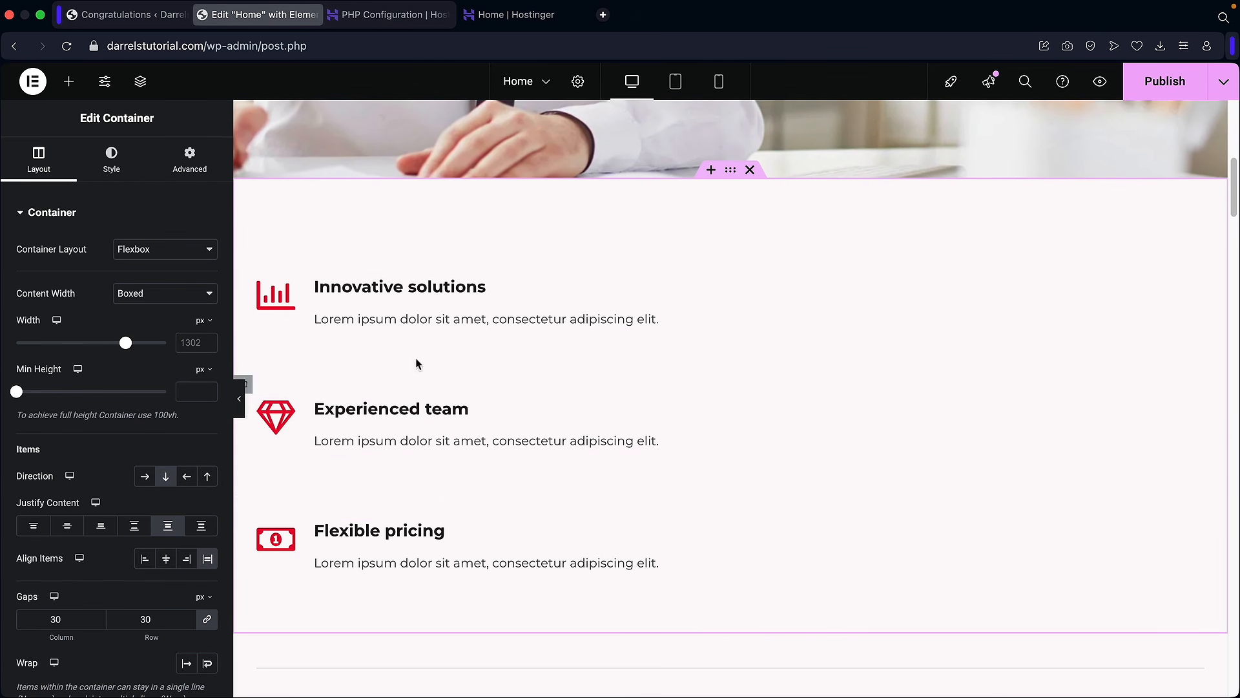
pyautogui.click(189, 478)
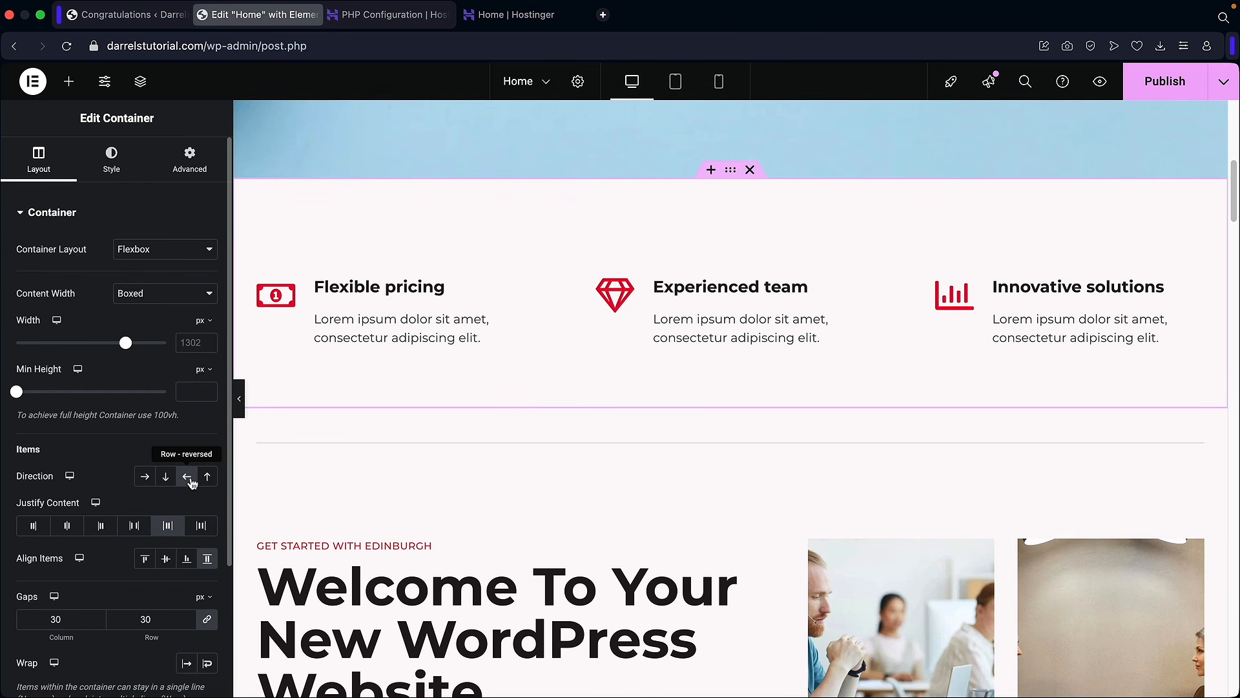
pyautogui.click(208, 478)
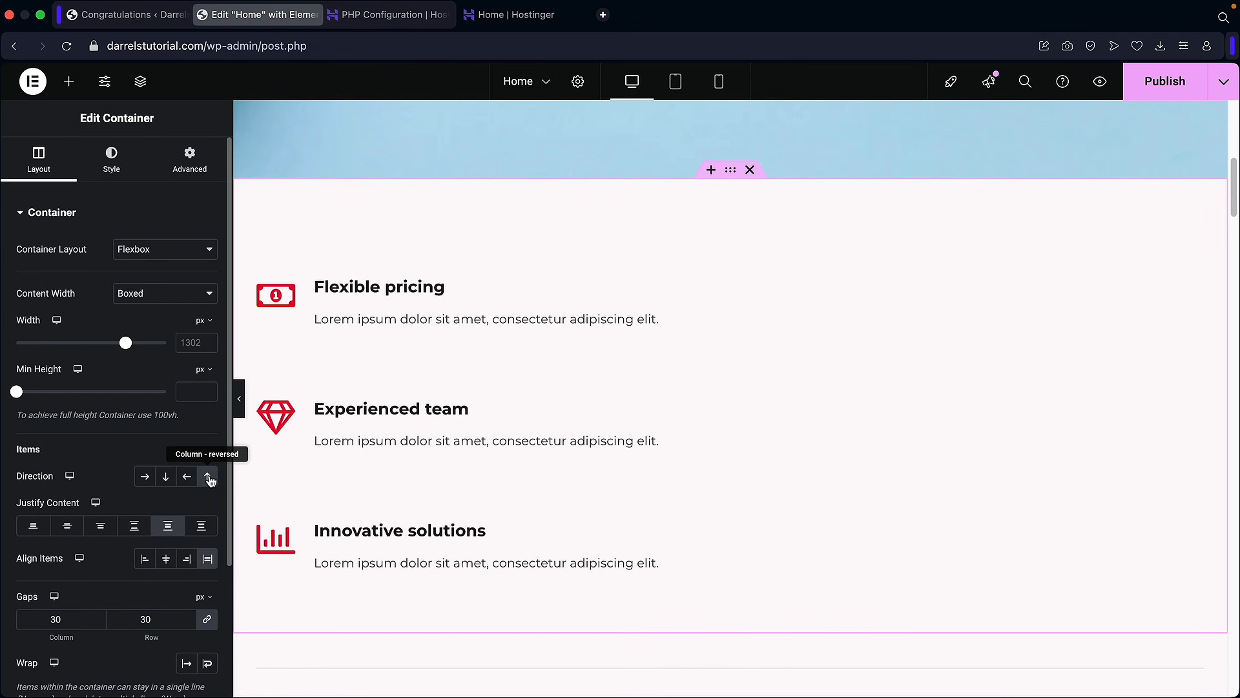
pyautogui.scroll(-2, 208, 478)
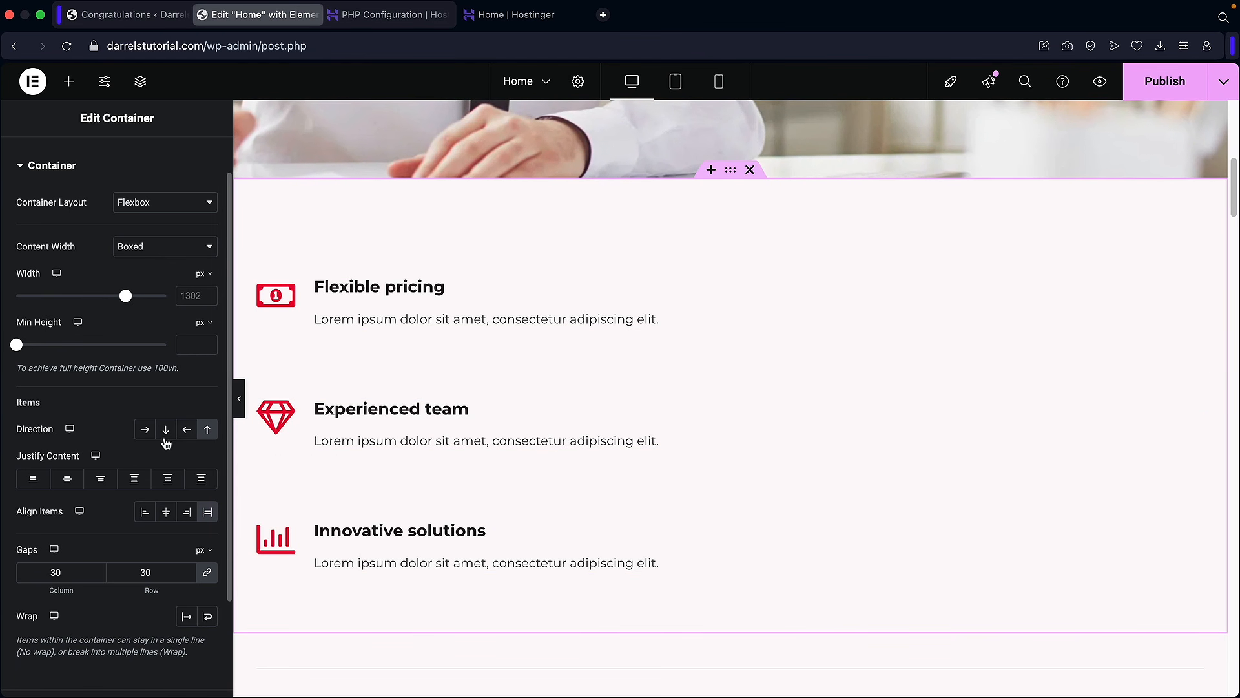
pyautogui.click(145, 433)
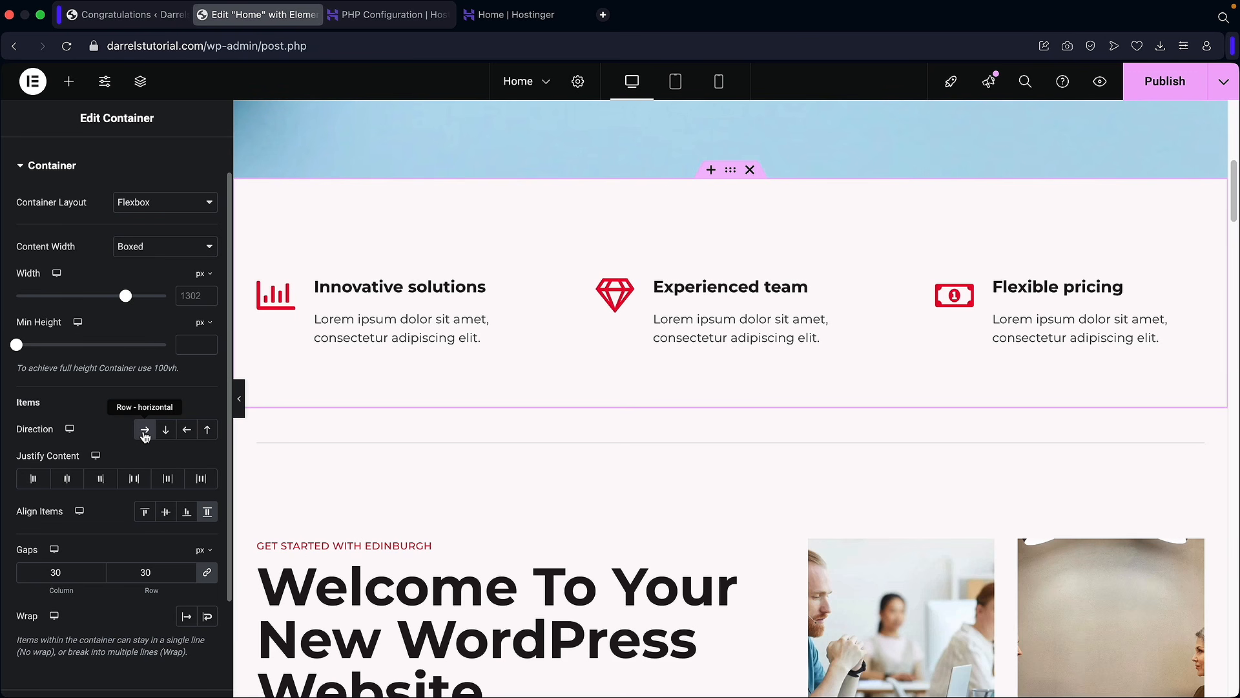
pyautogui.scroll(10, 528, 412)
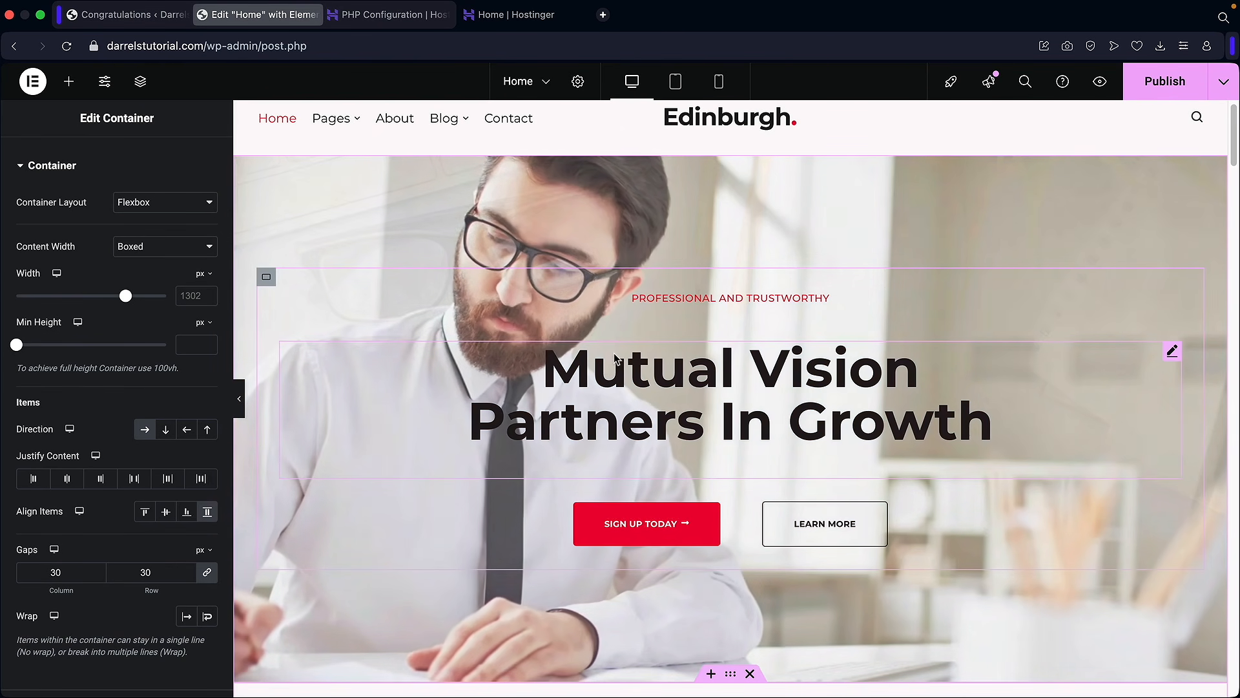
# Step: Switch the hero inner container to column direction and align its buttons to the left
pyautogui.click(266, 277)
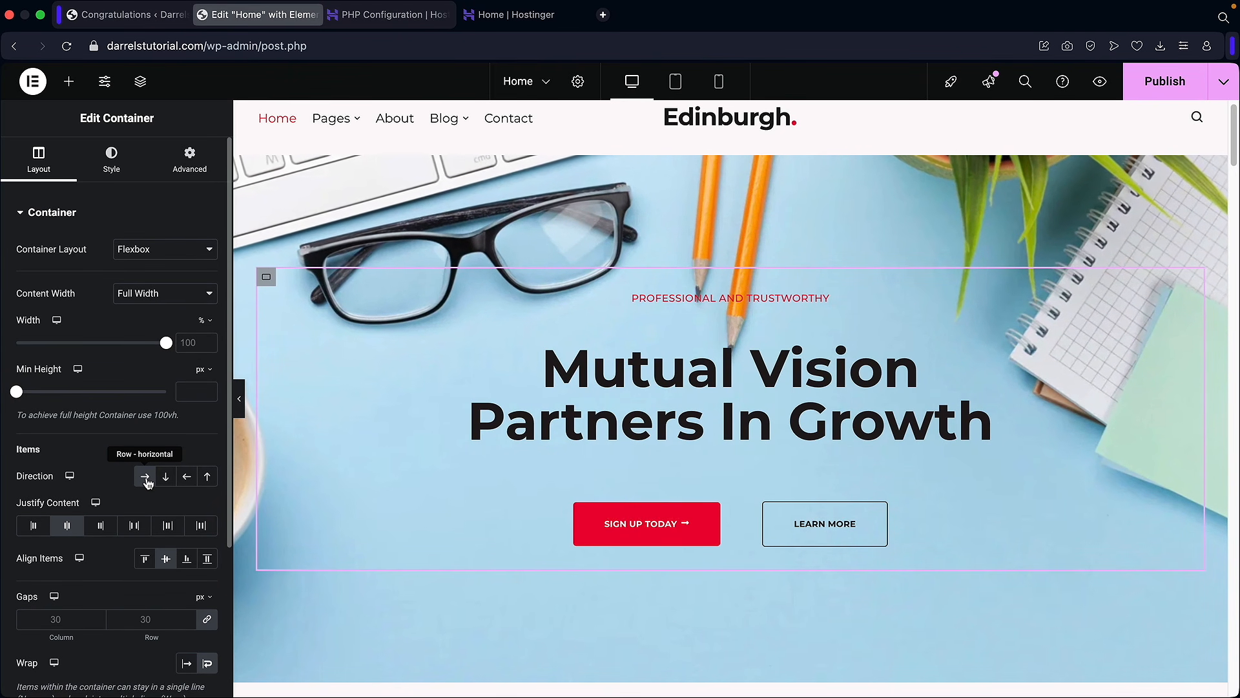
pyautogui.click(146, 478)
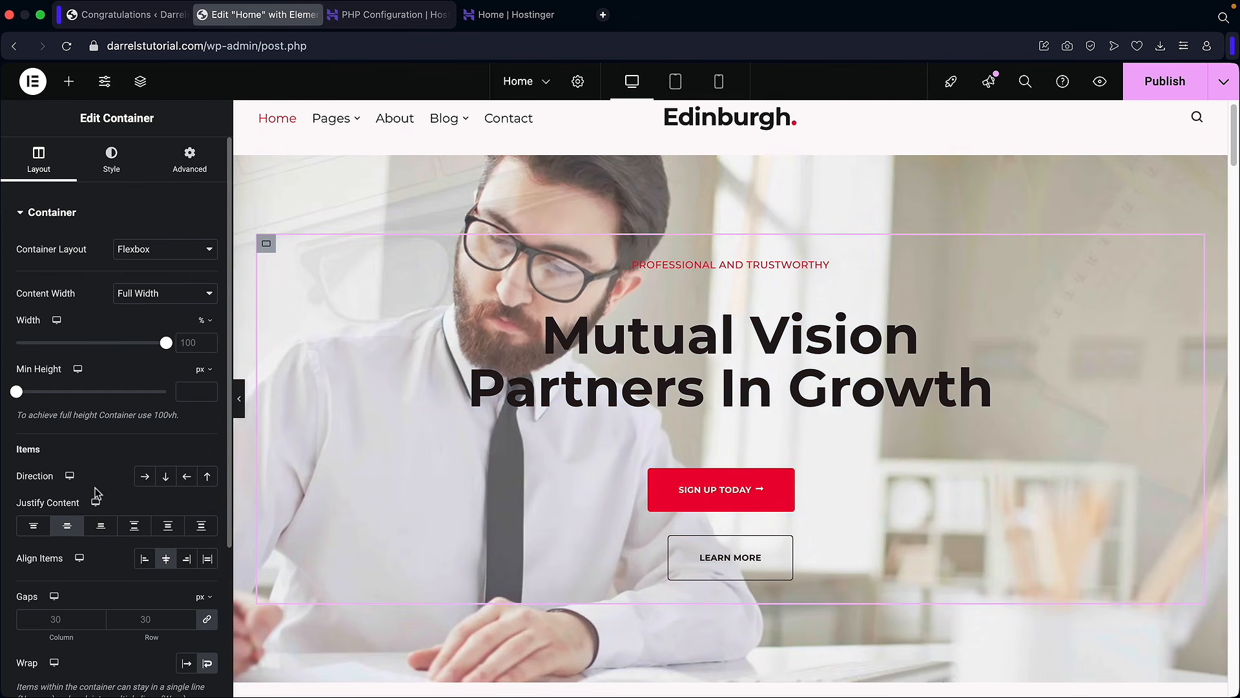
pyautogui.click(166, 558)
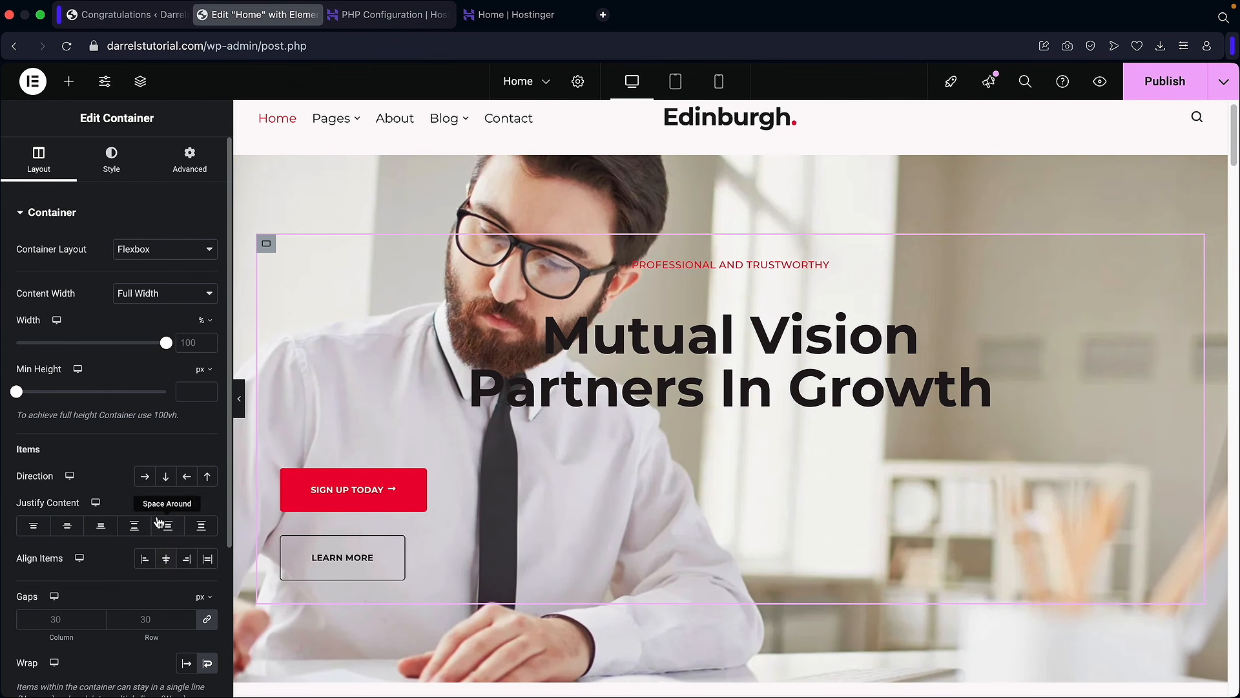
pyautogui.scroll(-2, 534, 435)
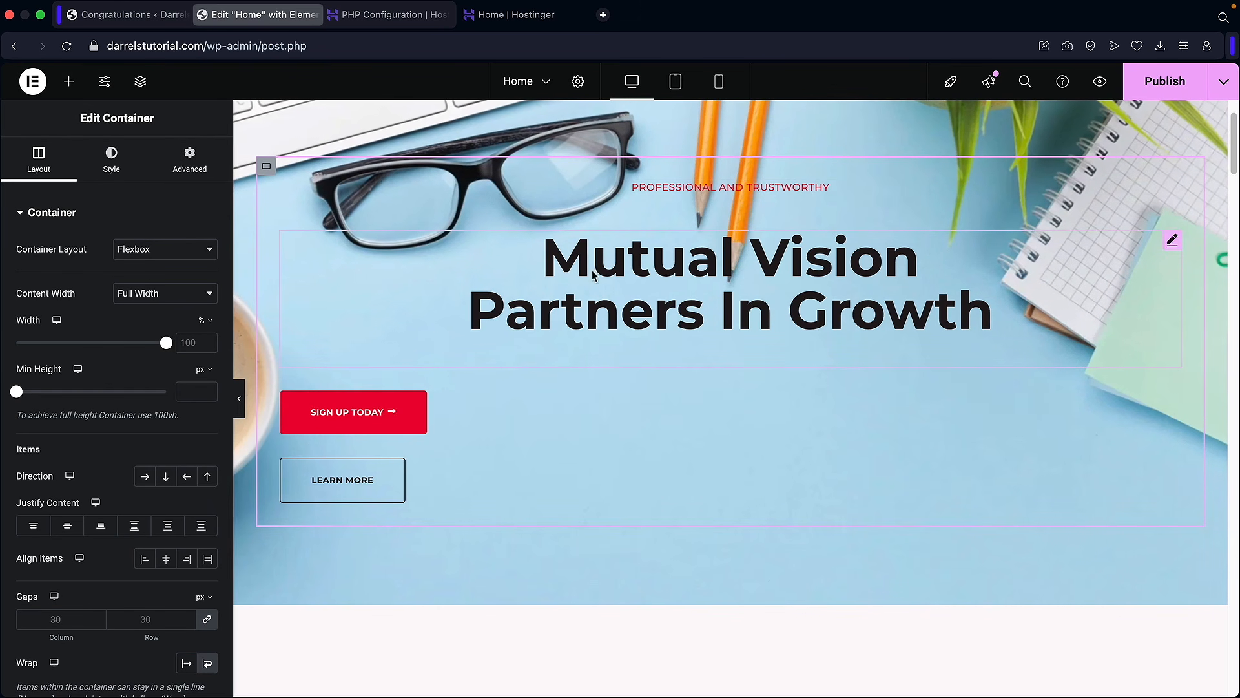
pyautogui.click(672, 279)
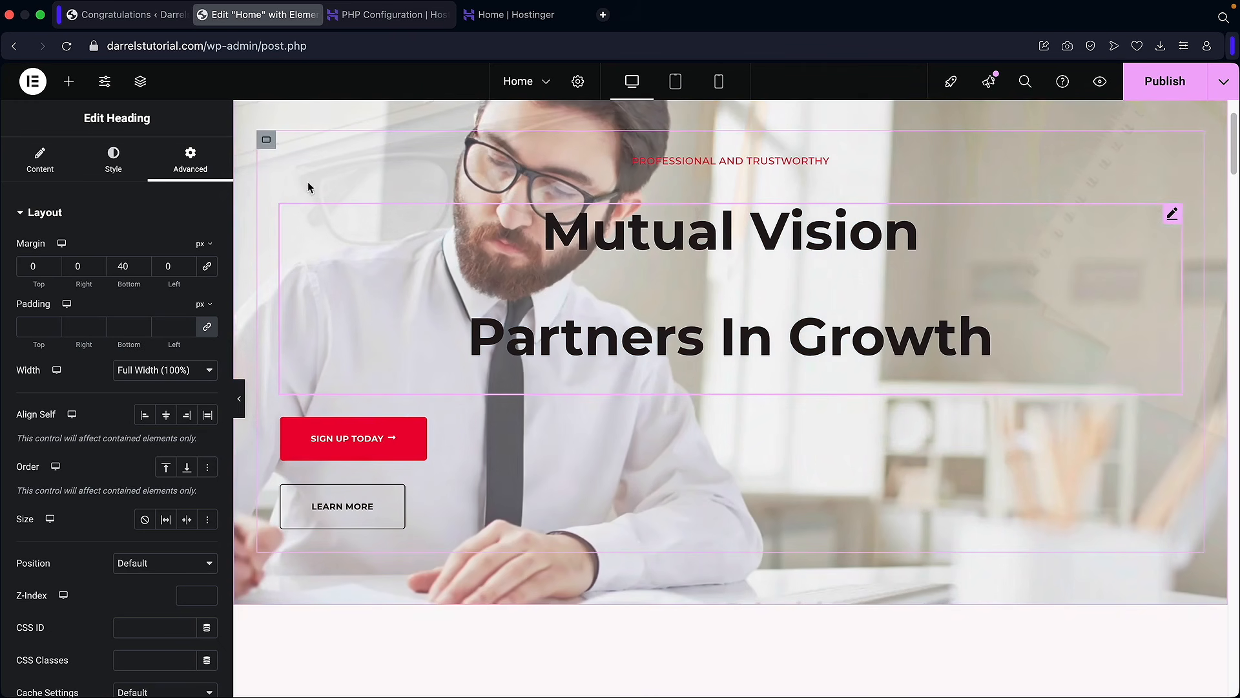
# Step: Replace the heading lines 'Mutual Vision' and 'Partners In Growth' with the presenter's name and 'WordPress tutorial'
pyautogui.click(40, 159)
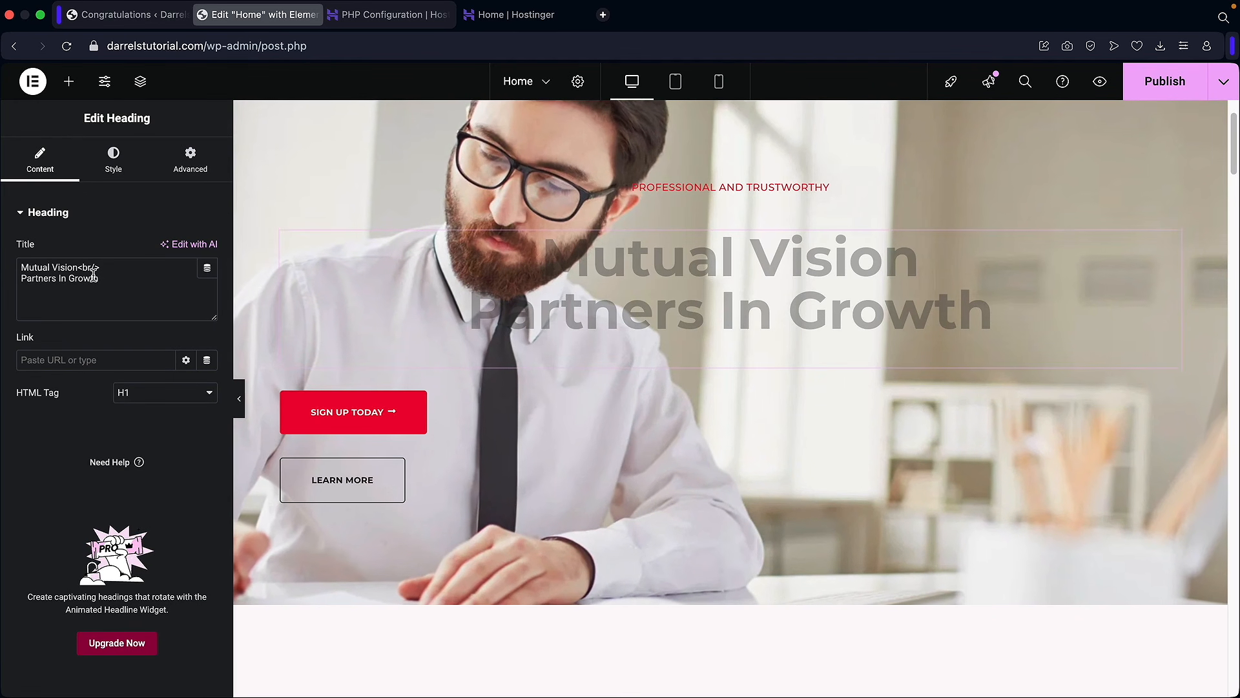
pyautogui.moveTo(100, 267); pyautogui.dragTo(77, 268)
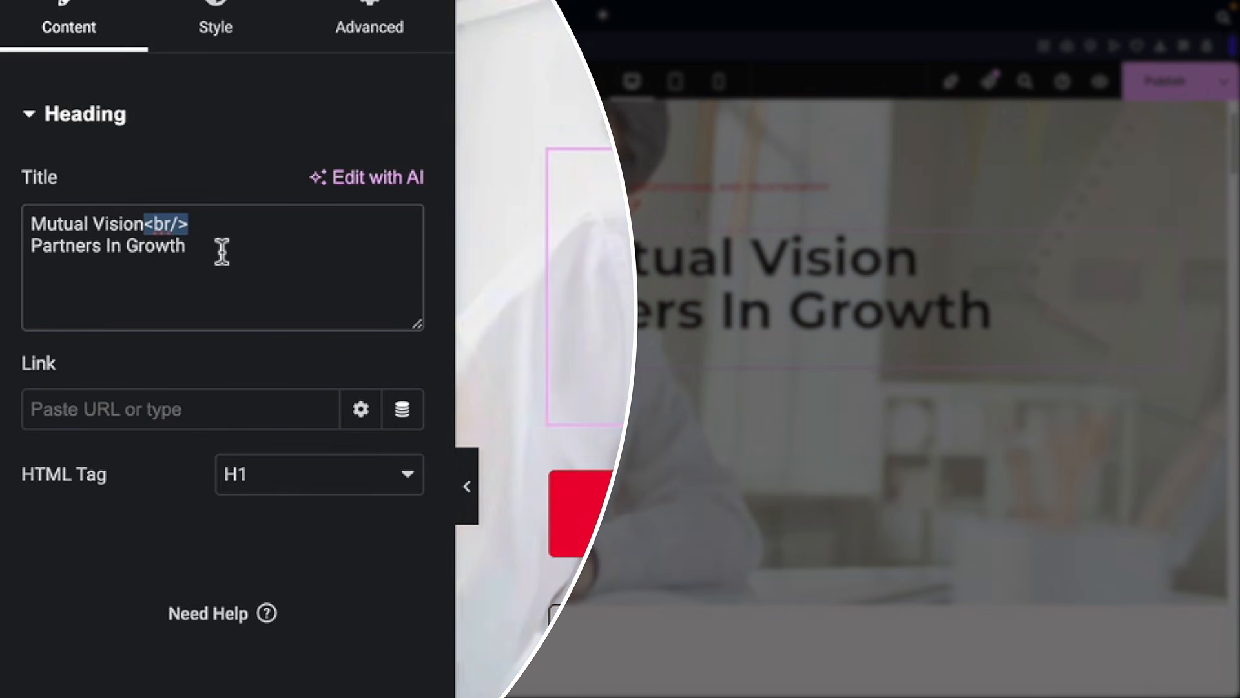
pyautogui.moveTo(145, 224); pyautogui.dragTo(32, 223)
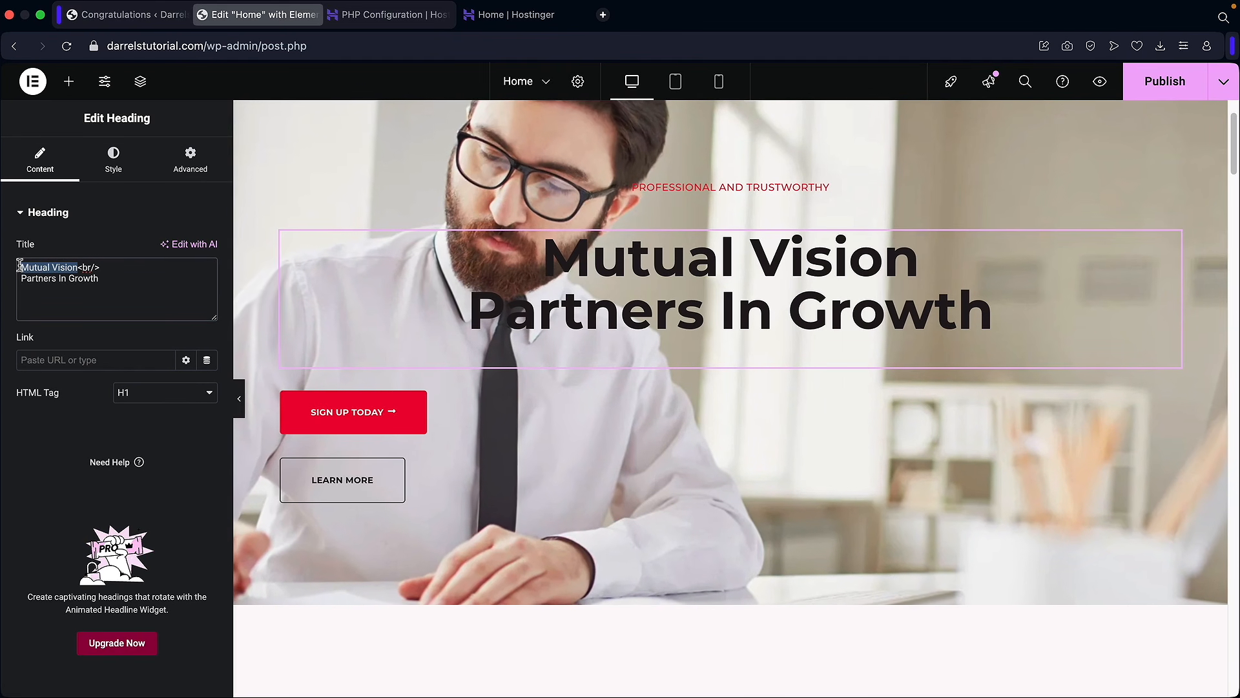
pyautogui.write('Darrel Wilson')
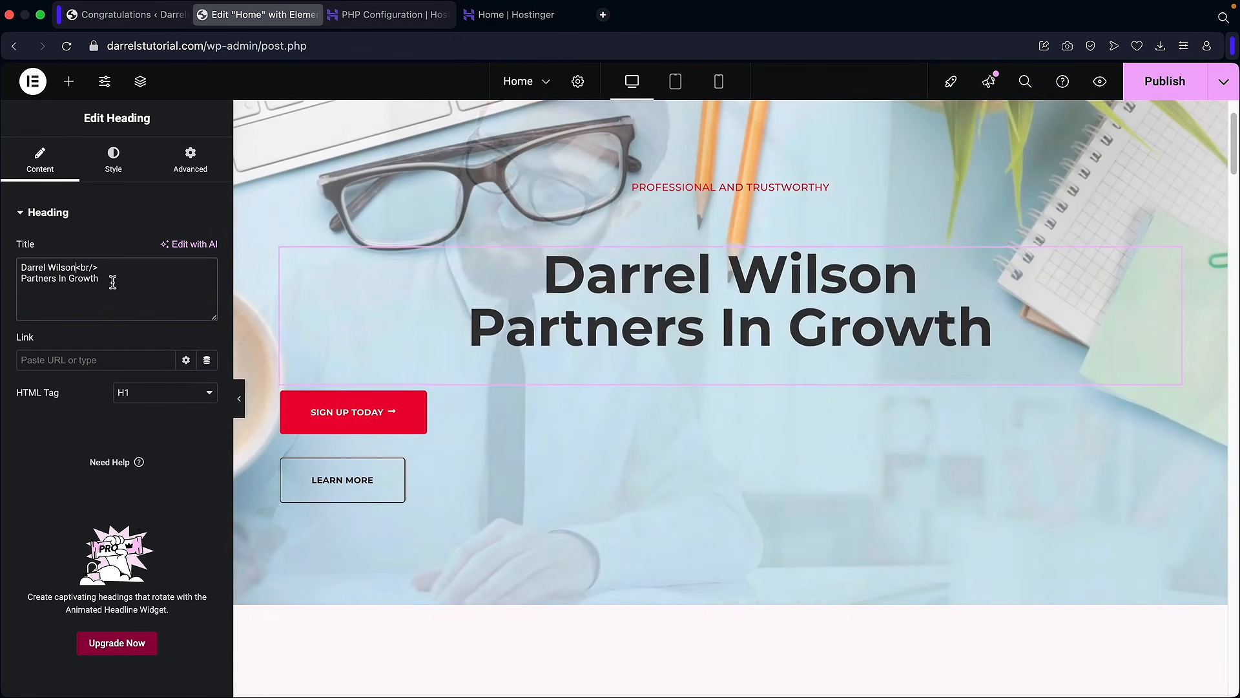
pyautogui.moveTo(110, 278); pyautogui.dragTo(33, 281)
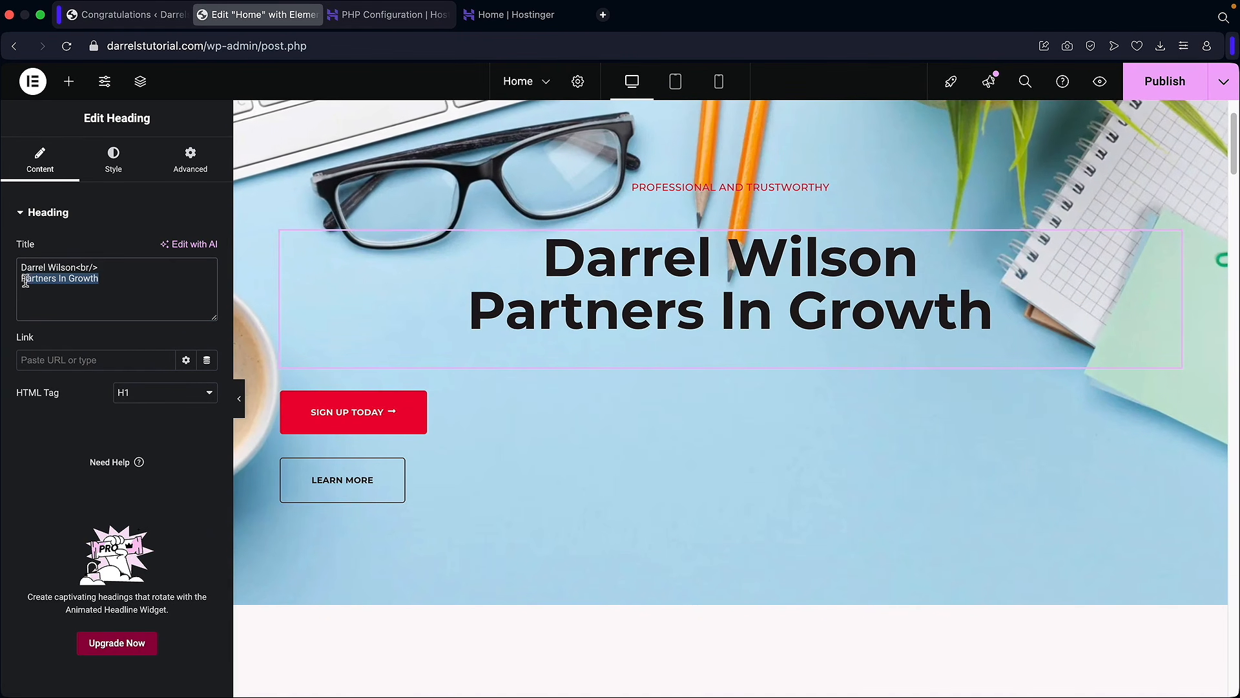
pyautogui.press('BackSpace')
pyautogui.press('BackSpace')
pyautogui.write('Wordpre')
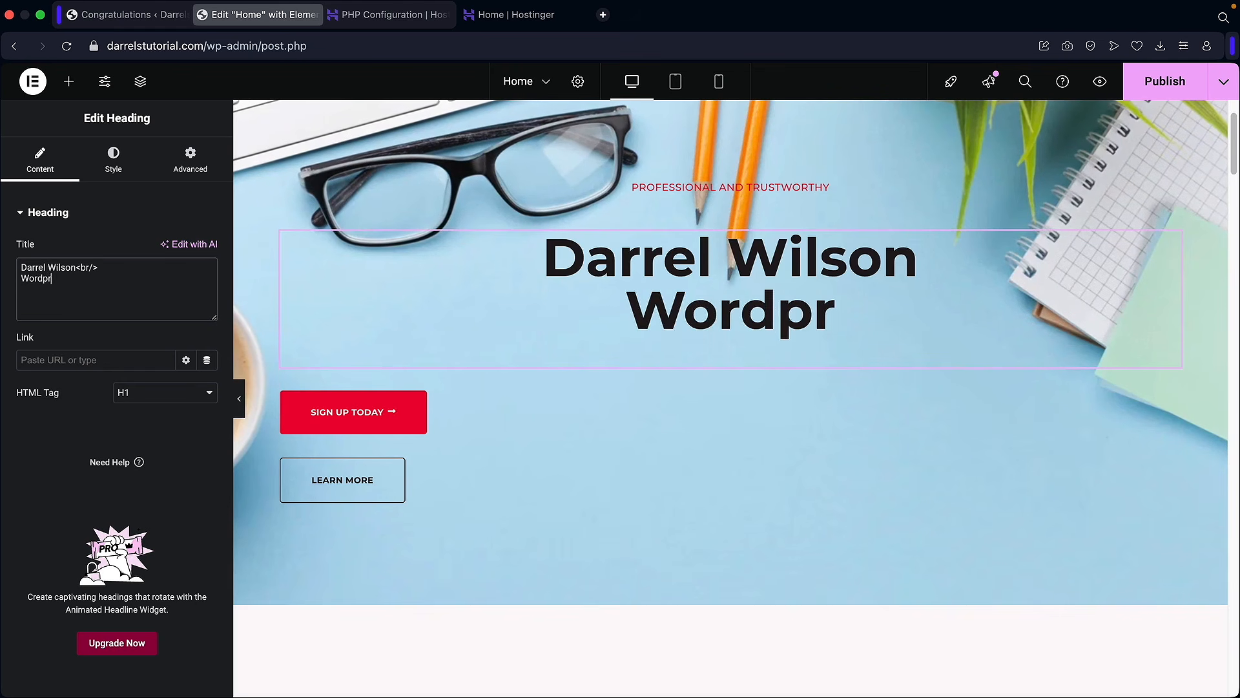
pyautogui.press('BackSpace')
pyautogui.press('BackSpace')
pyautogui.press('BackSpace')
pyautogui.write('Press tutorial')
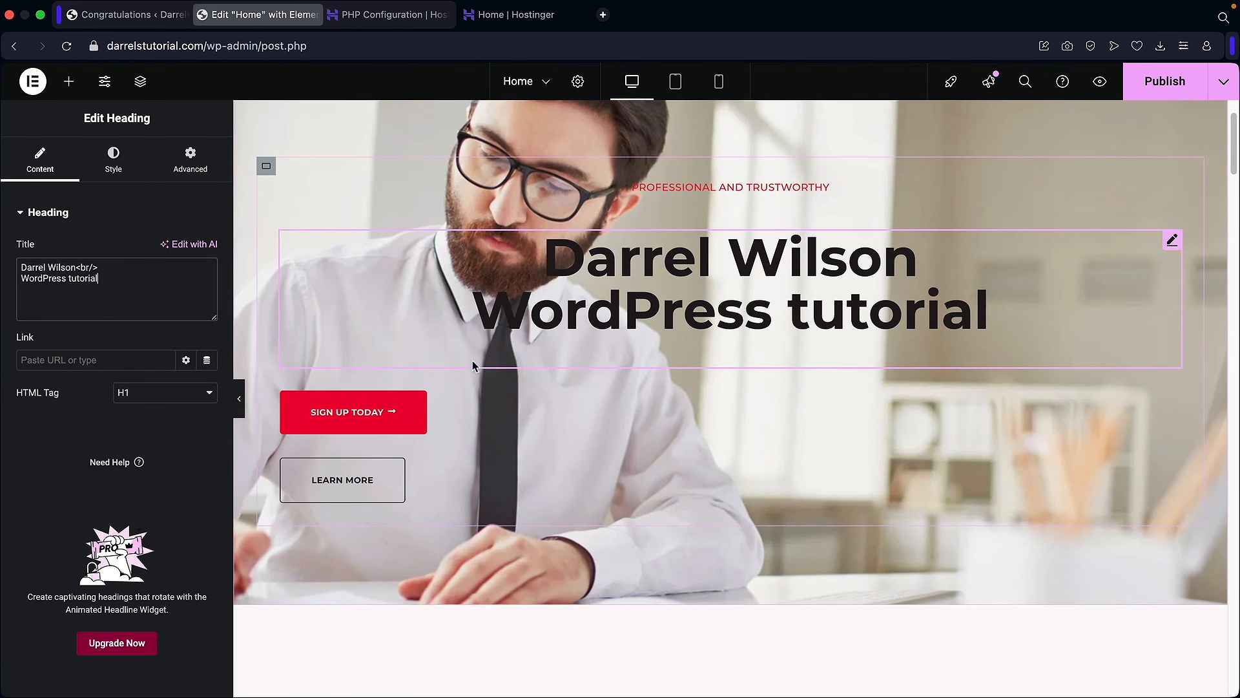
# Step: Drag a new container into the hero below the heading
pyautogui.click(68, 80)
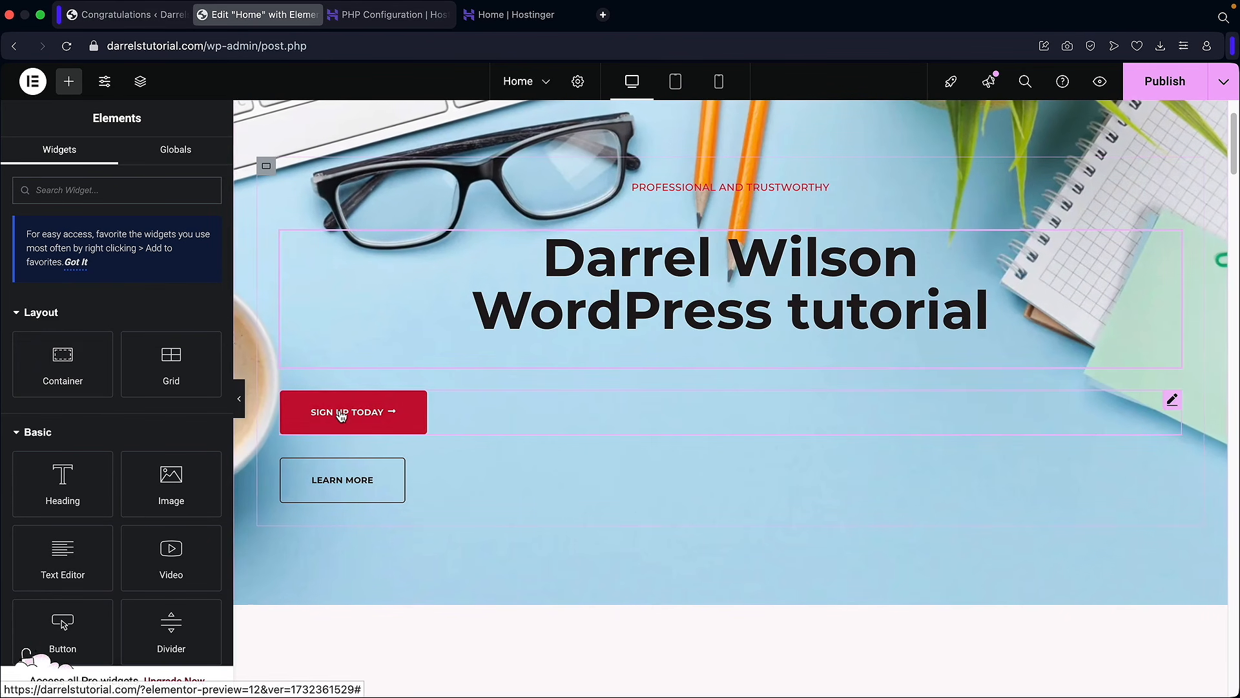
pyautogui.moveTo(61, 367); pyautogui.dragTo(378, 403)
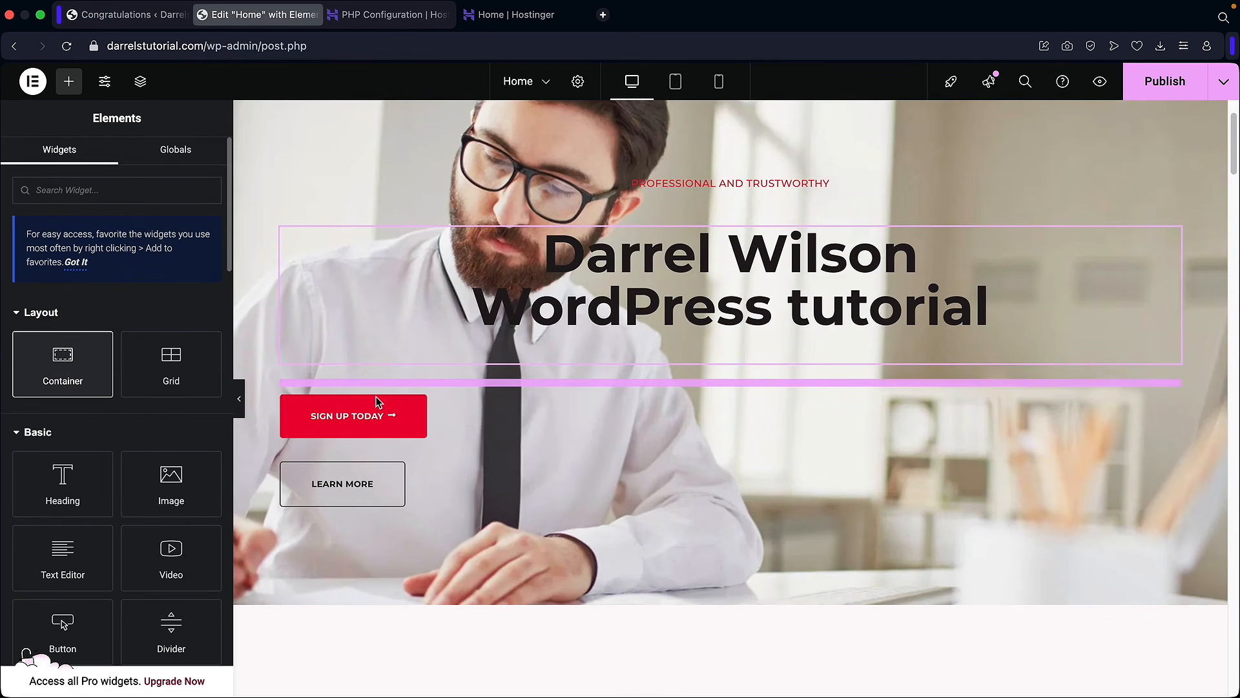
pyautogui.scroll(2, 438, 351)
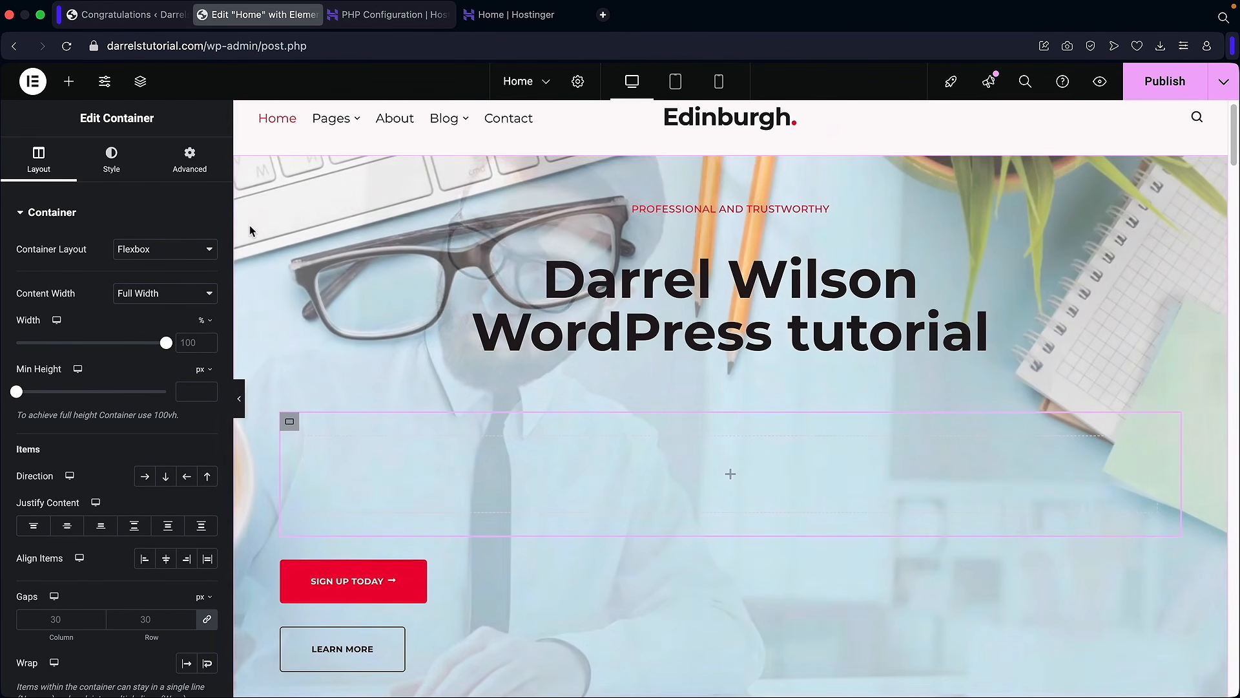
# Step: Clear the hero section's two-image background slideshow gallery
pyautogui.rightClick(246, 203)
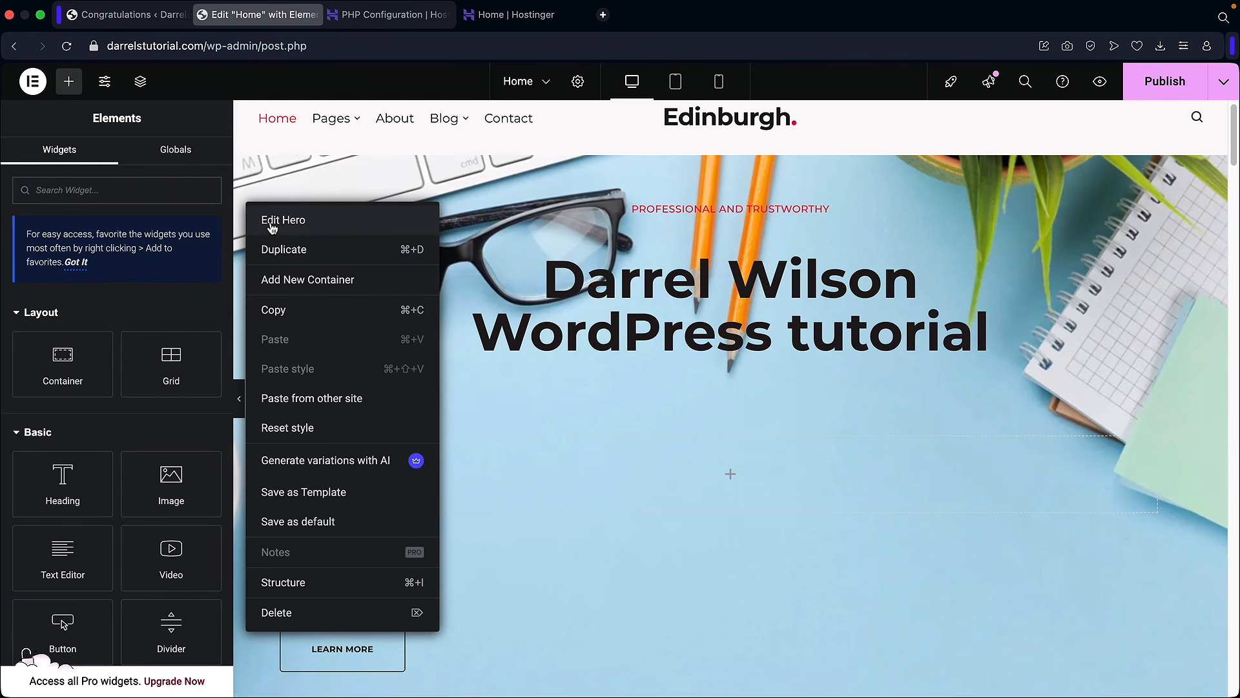
pyautogui.click(270, 223)
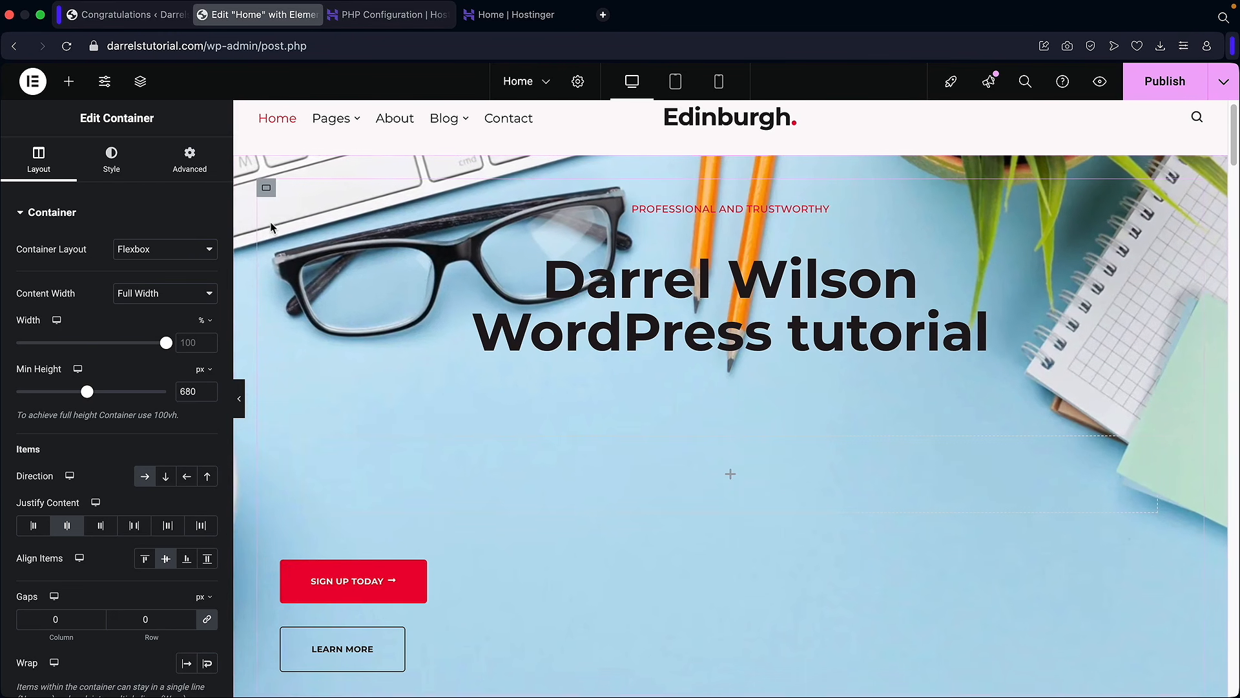
pyautogui.click(111, 160)
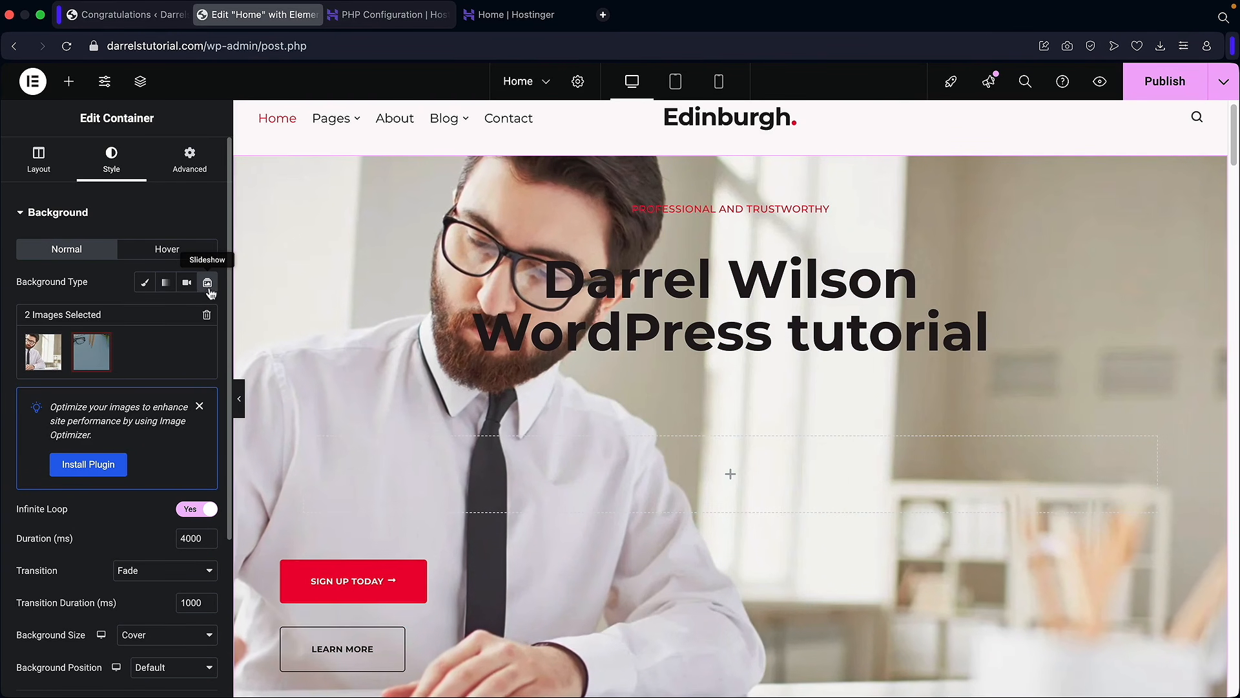
pyautogui.click(206, 315)
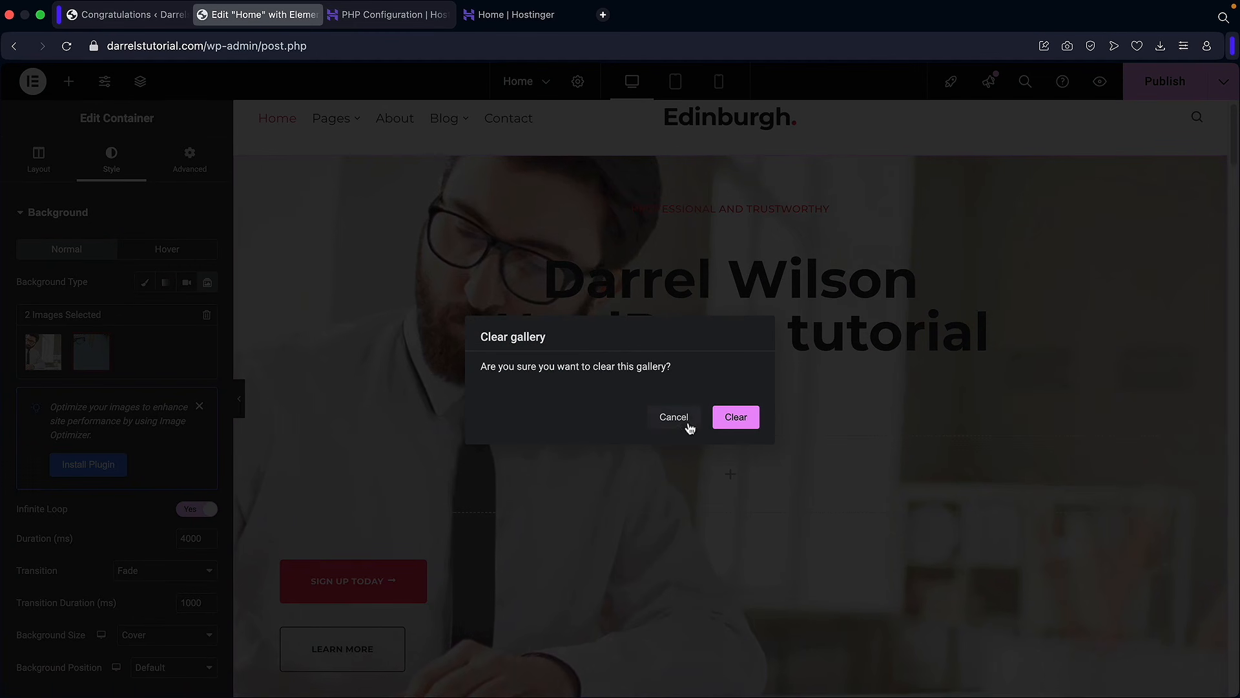
pyautogui.click(736, 416)
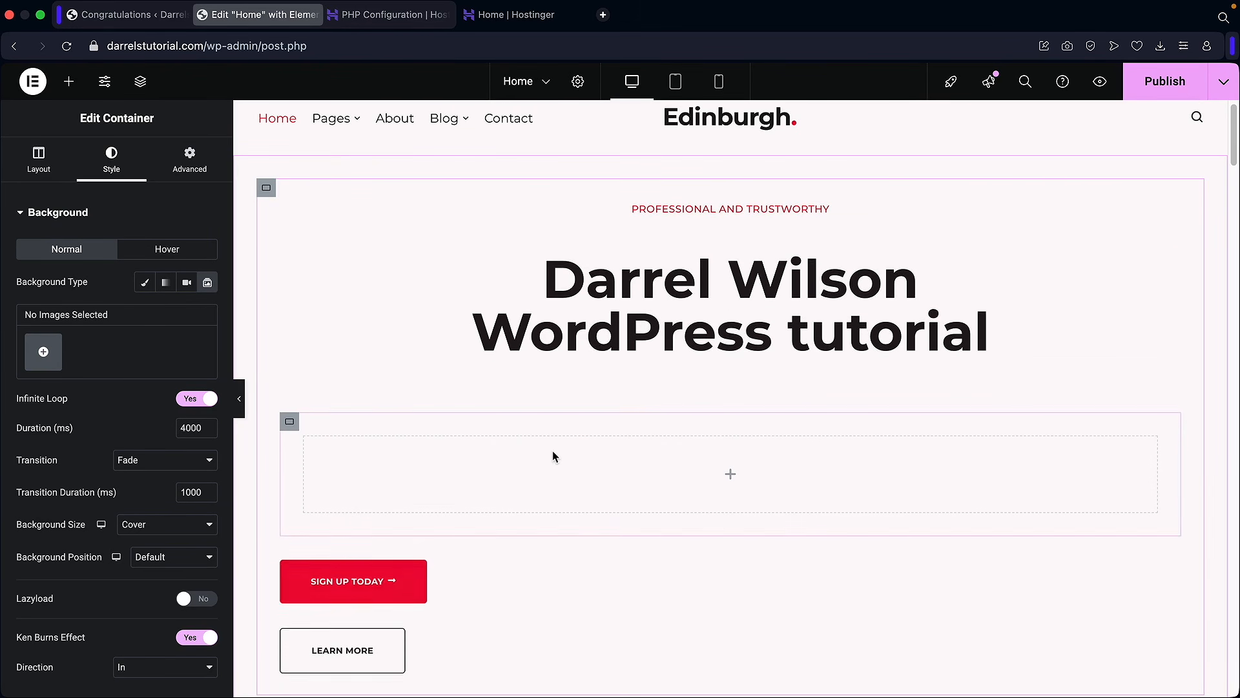
# Step: Move SIGN UP TODAY and LEARN MORE into the new container, giving LEARN MORE a negative margin
pyautogui.scroll(-2, 553, 452)
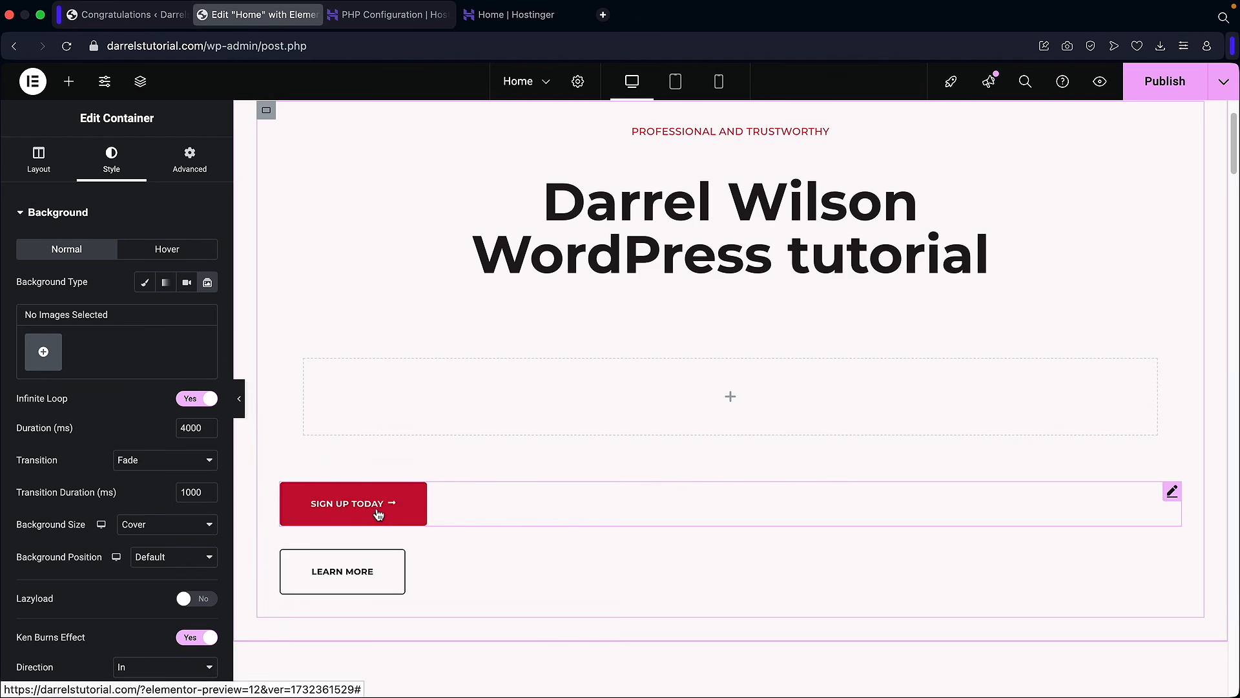
pyautogui.moveTo(1172, 500); pyautogui.dragTo(618, 411)
pyautogui.moveTo(1171, 492)
pyautogui.mouseDown()
pyautogui.moveTo(811, 498)
pyautogui.moveTo(468, 442)
pyautogui.moveTo(424, 423)
pyautogui.mouseUp()
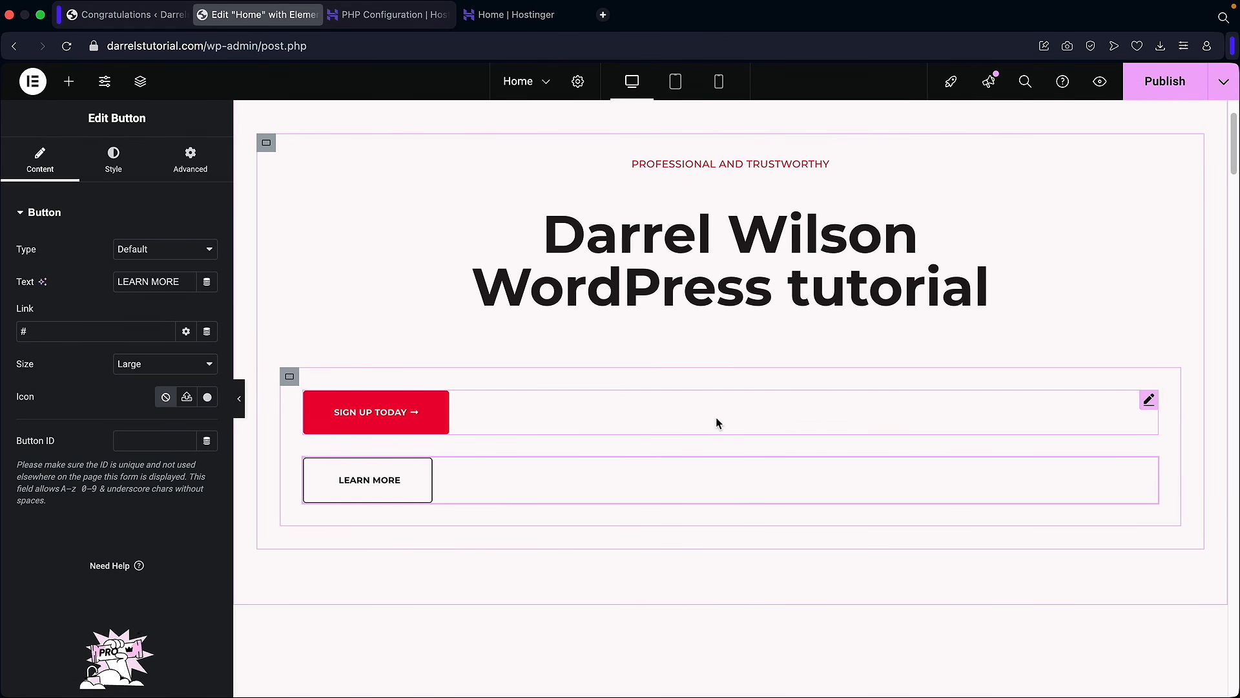
pyautogui.click(202, 179)
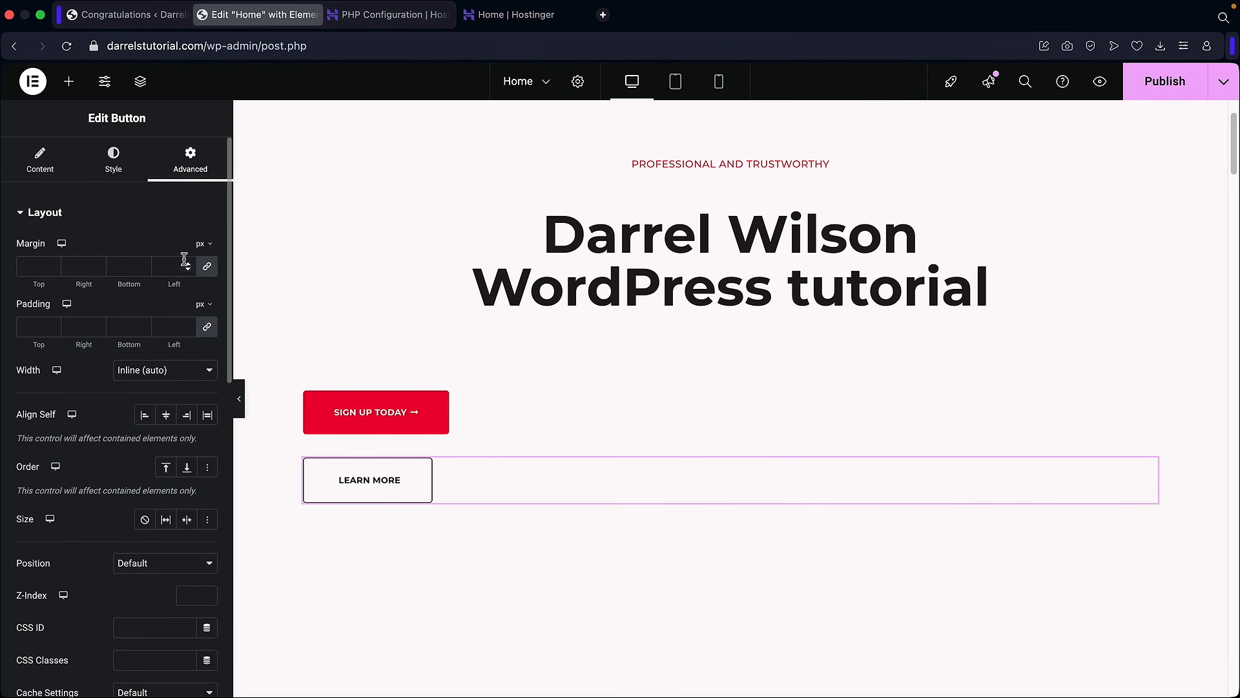
pyautogui.moveTo(53, 269); pyautogui.dragTo(54, 264)
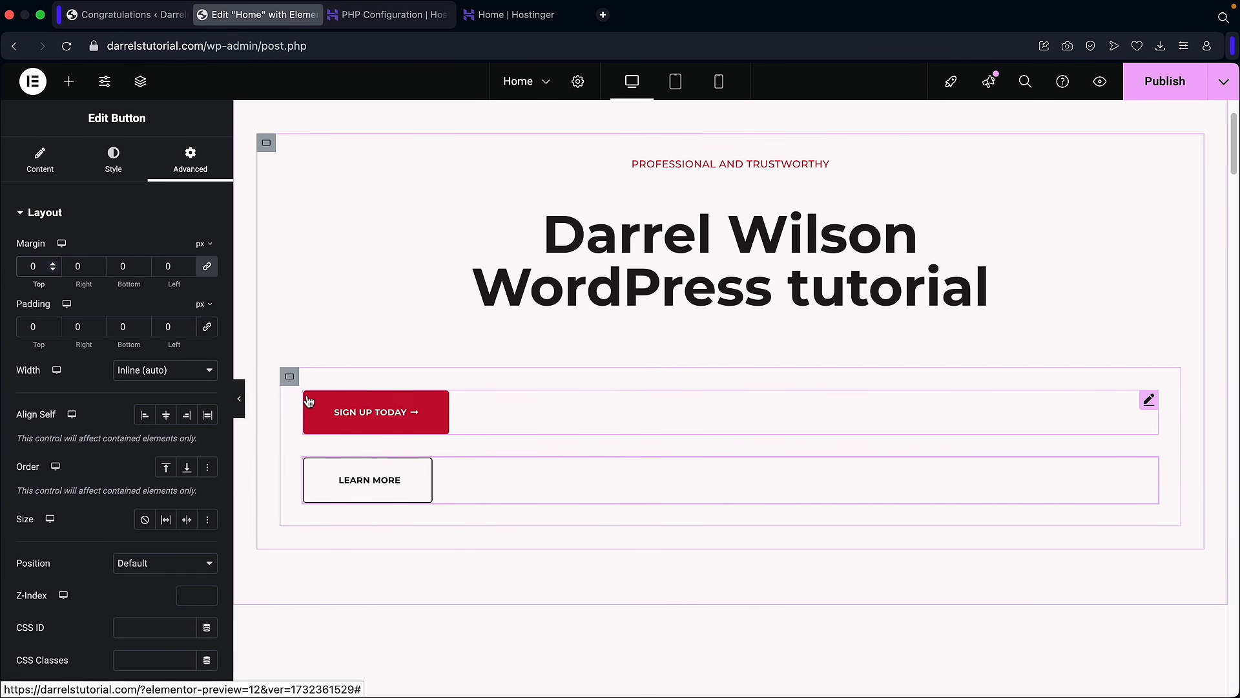
pyautogui.click(40, 160)
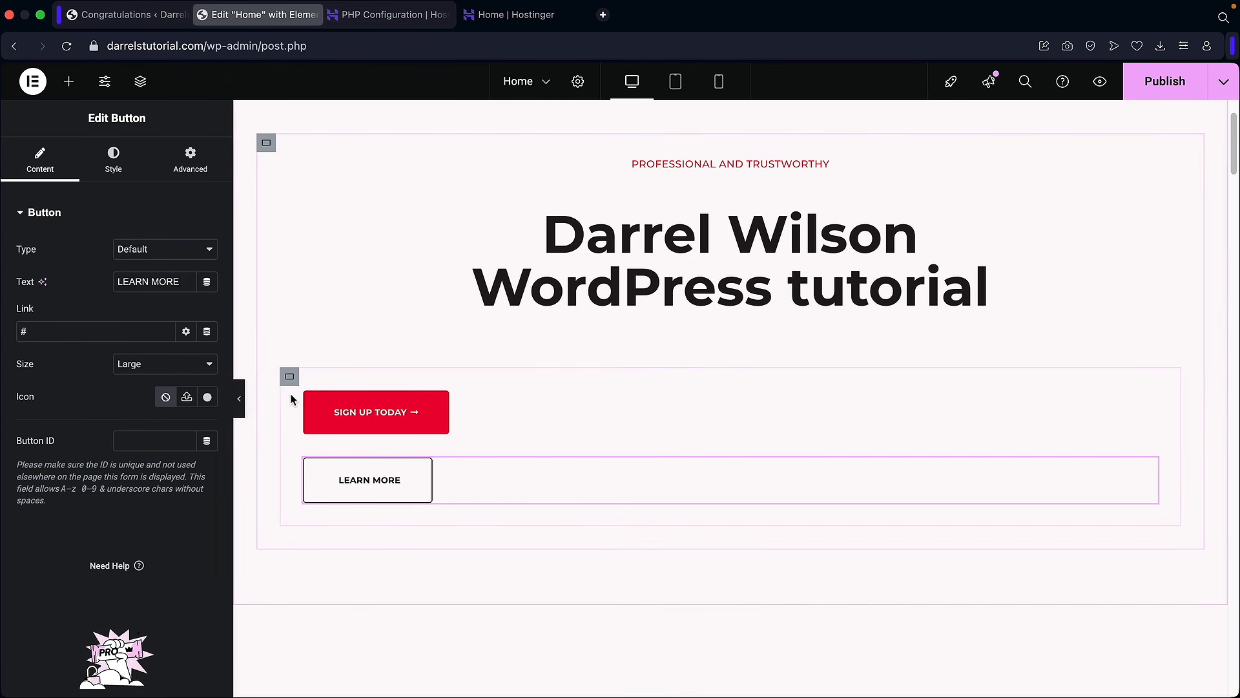
# Step: Set the button container to Row with Center justification and adjust the gap between buttons
pyautogui.click(290, 378)
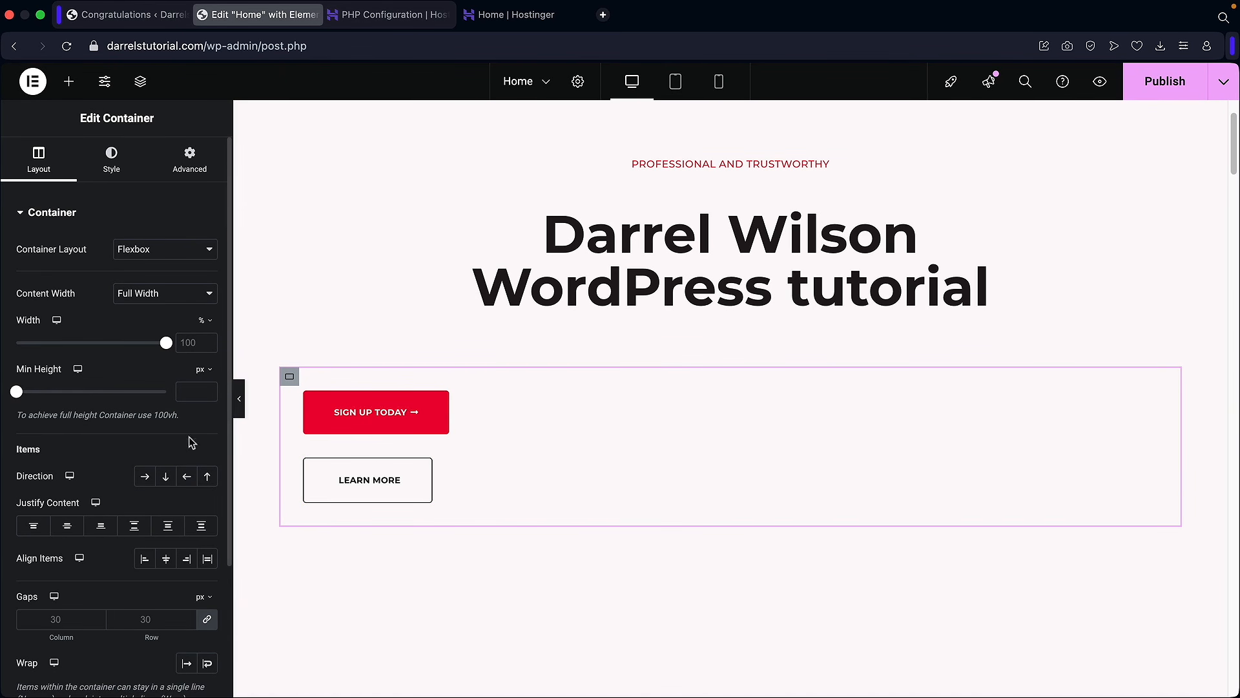
pyautogui.click(146, 478)
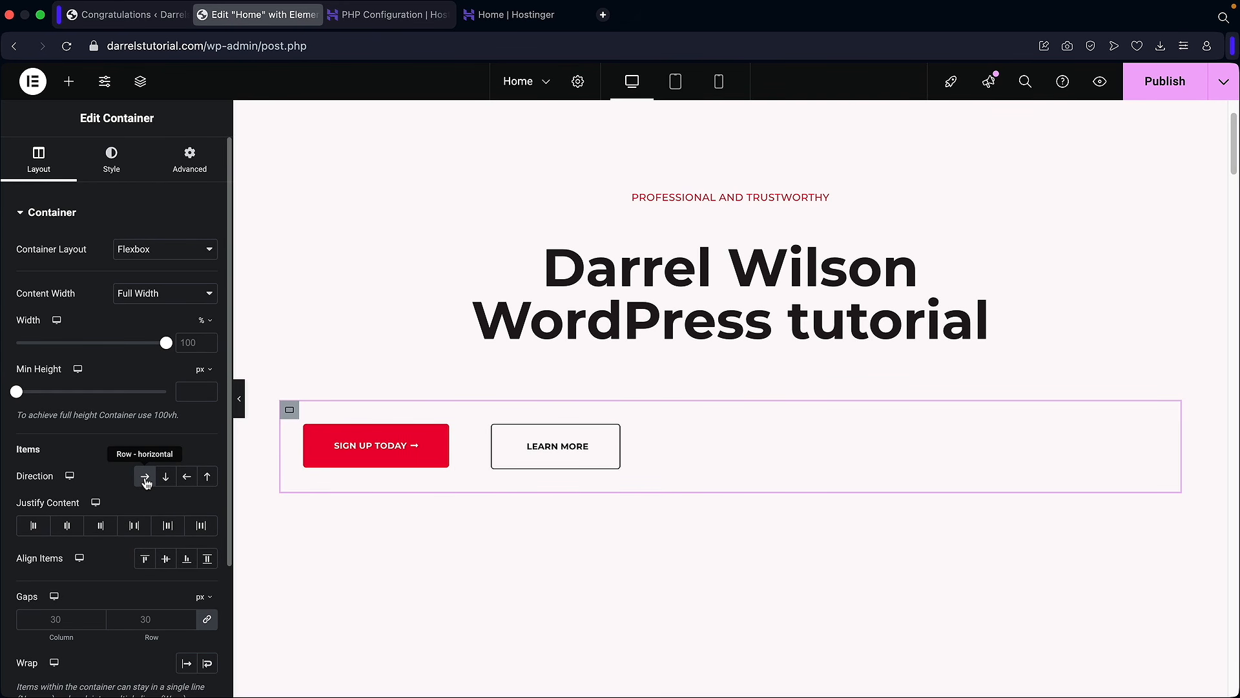
pyautogui.click(62, 533)
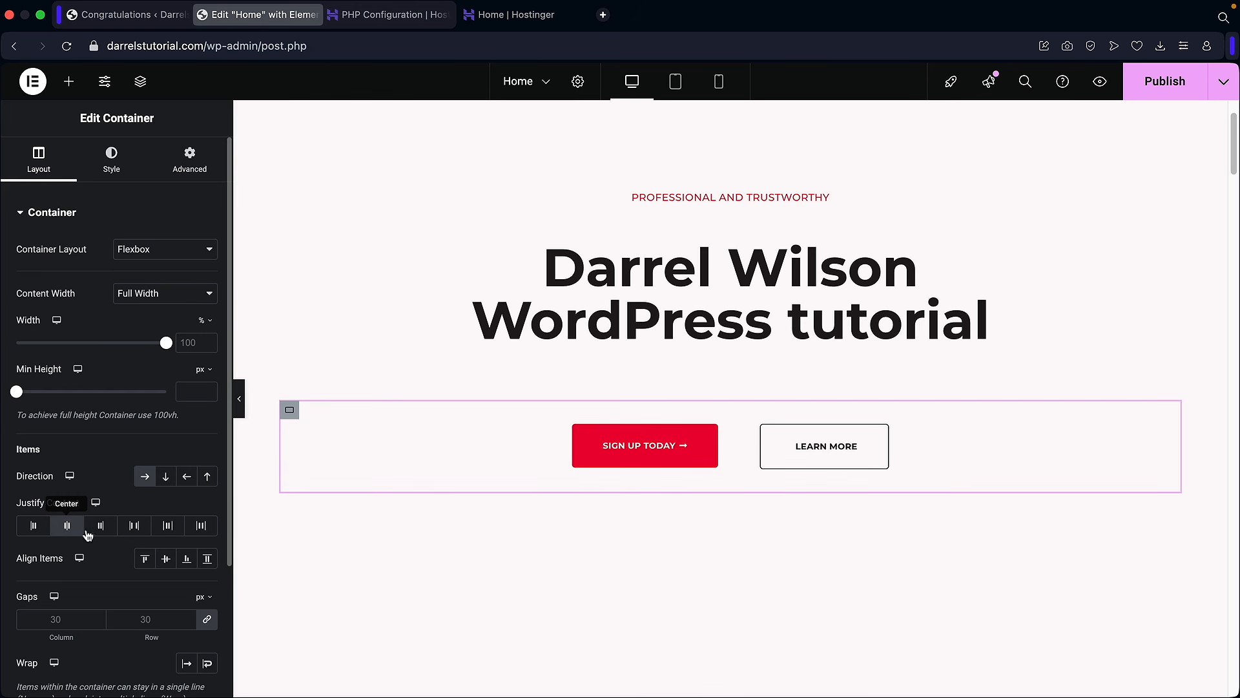
pyautogui.click(100, 526)
pyautogui.click(134, 526)
pyautogui.click(176, 529)
pyautogui.click(208, 530)
pyautogui.click(167, 526)
pyautogui.click(167, 526)
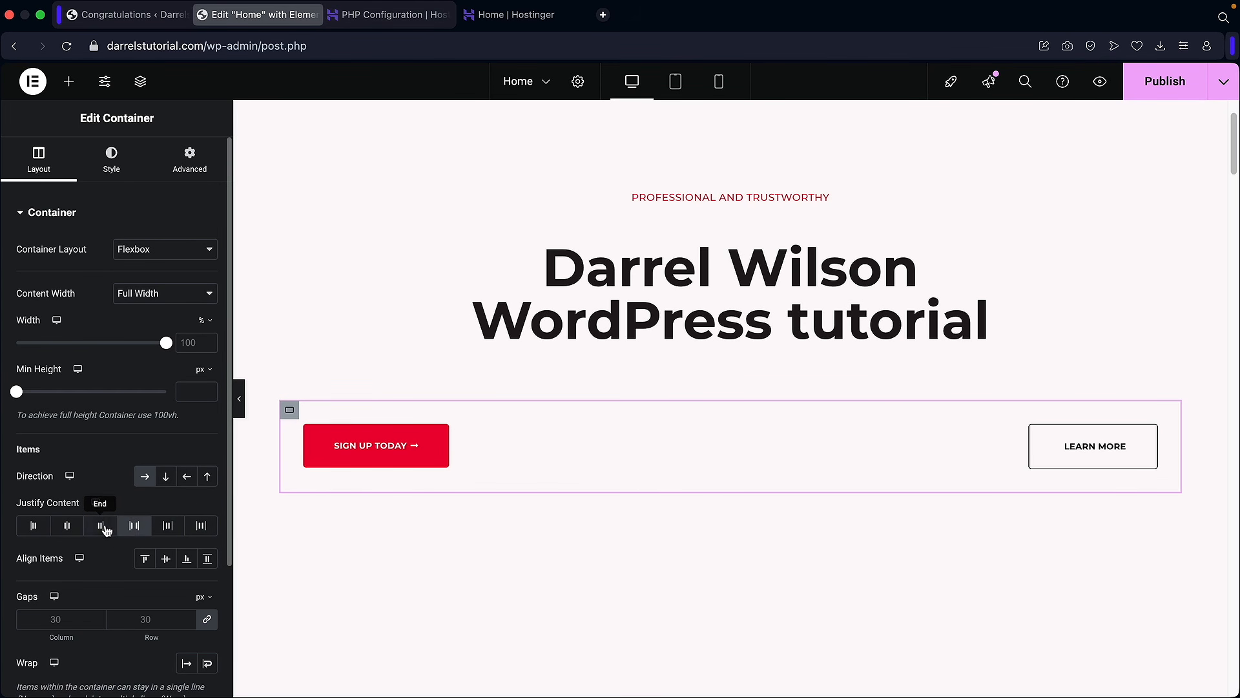
pyautogui.click(106, 528)
pyautogui.click(74, 529)
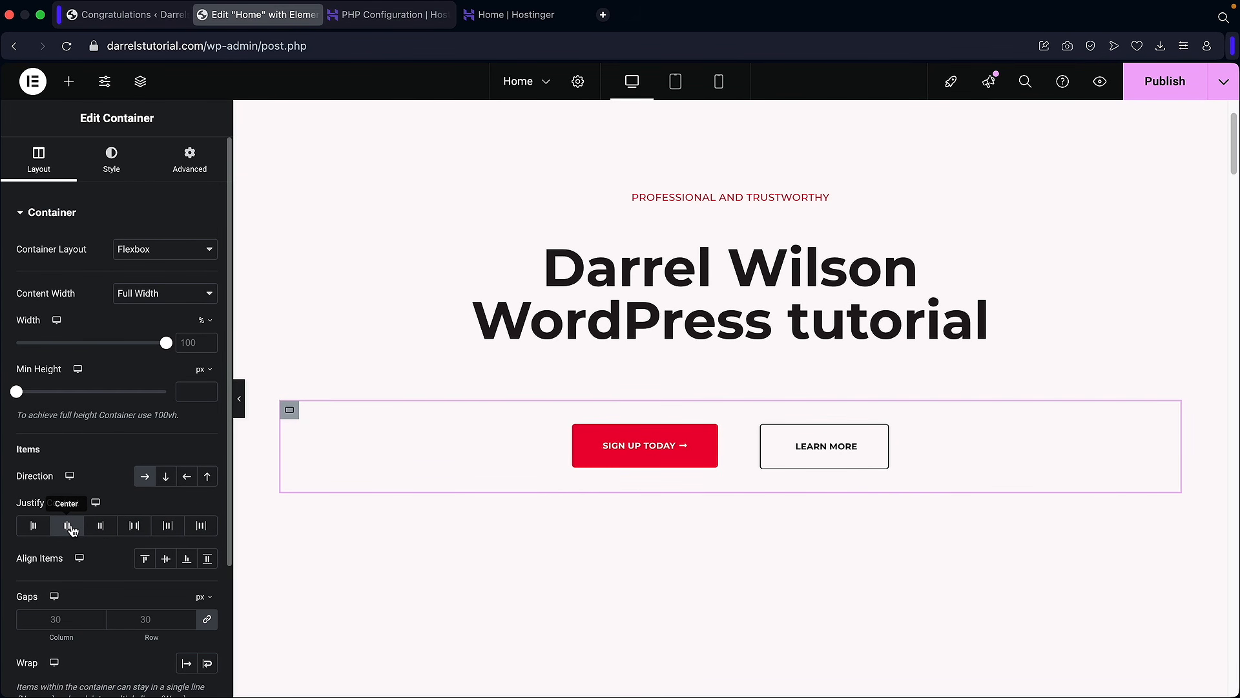
pyautogui.click(186, 618)
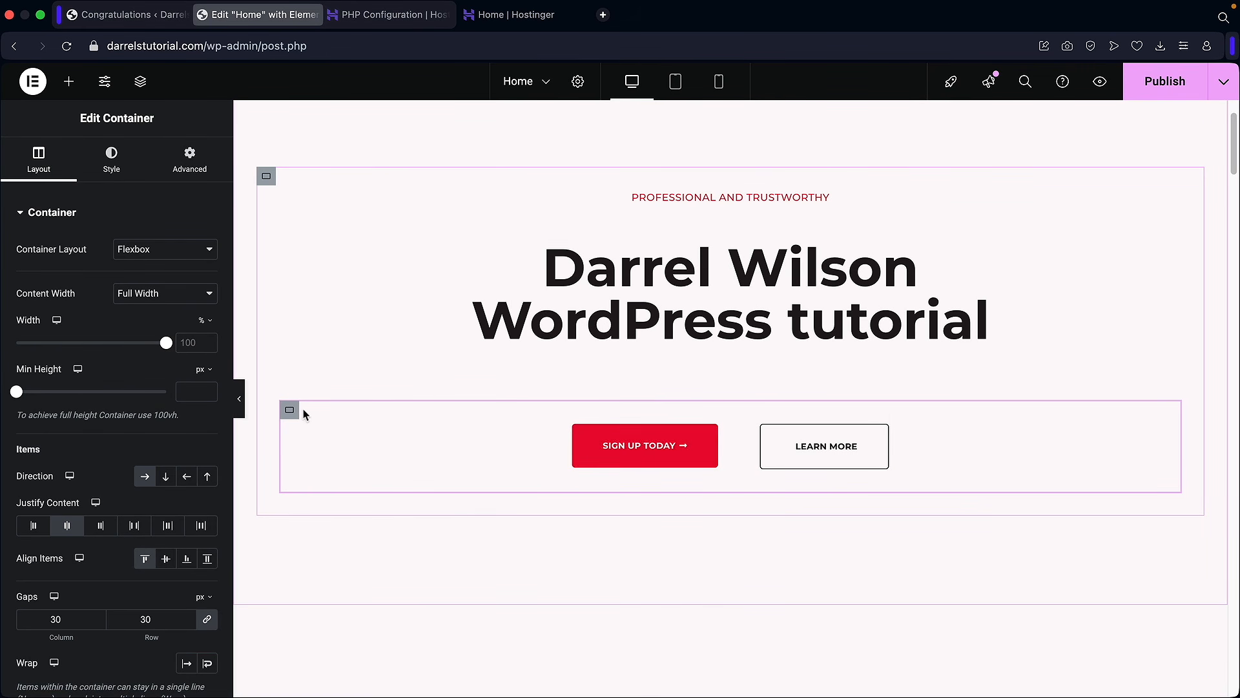
pyautogui.scroll(-3, 405, 487)
pyautogui.scroll(5, 405, 486)
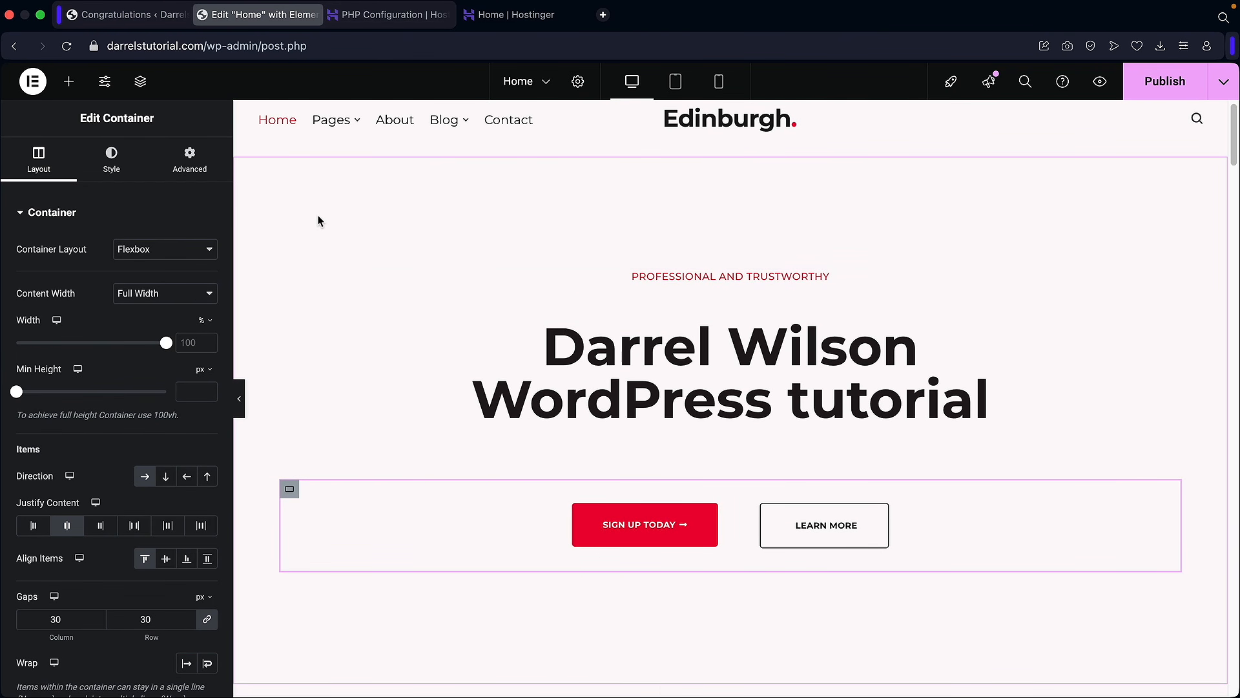
# Step: Open the hero section's background settings and try a plain grey colour fill
pyautogui.rightClick(318, 221)
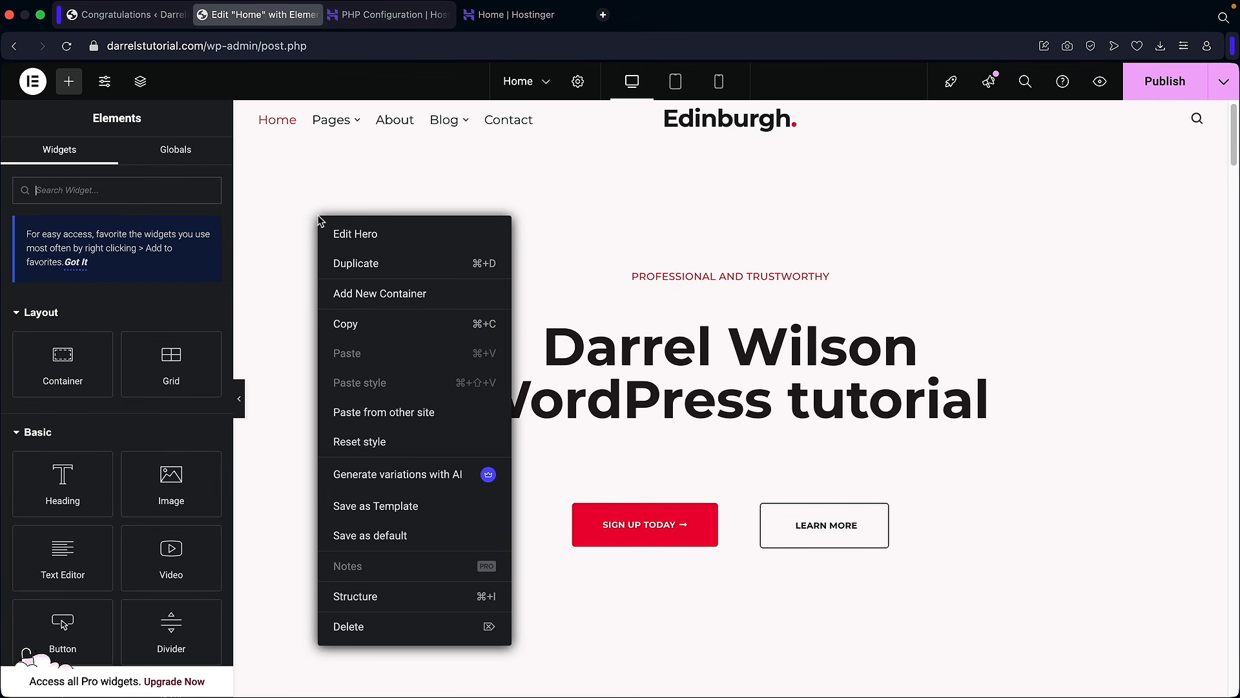
pyautogui.click(351, 236)
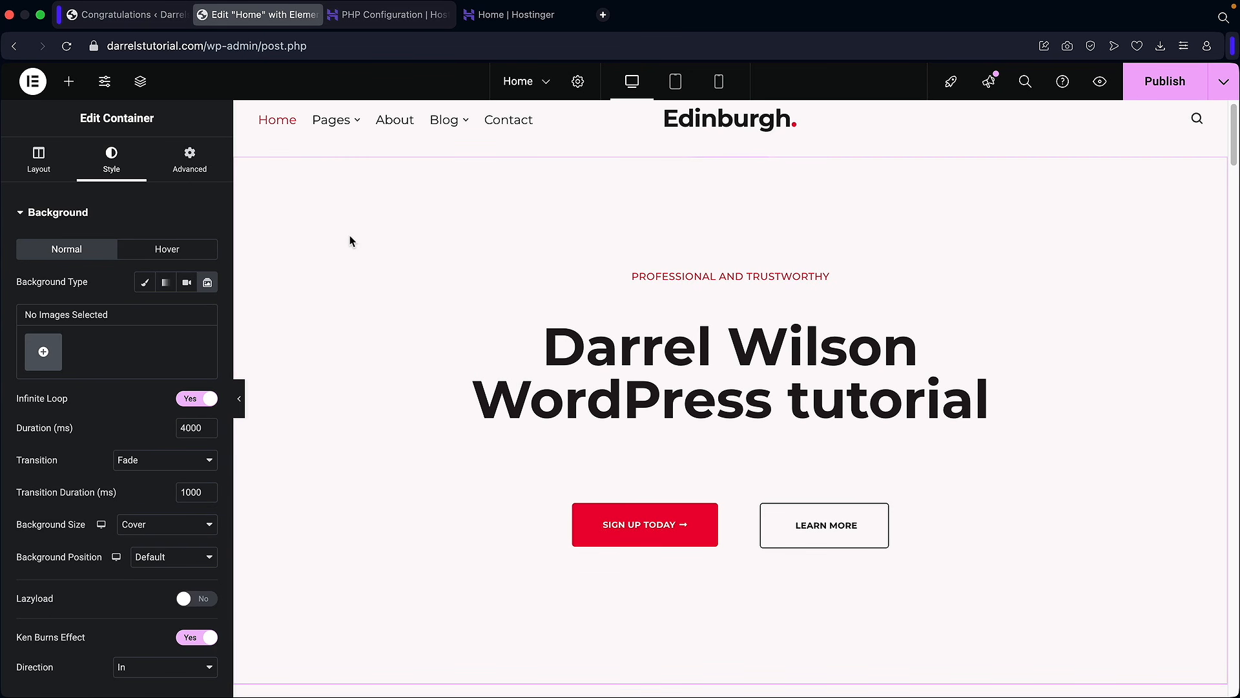
pyautogui.click(145, 284)
pyautogui.click(193, 315)
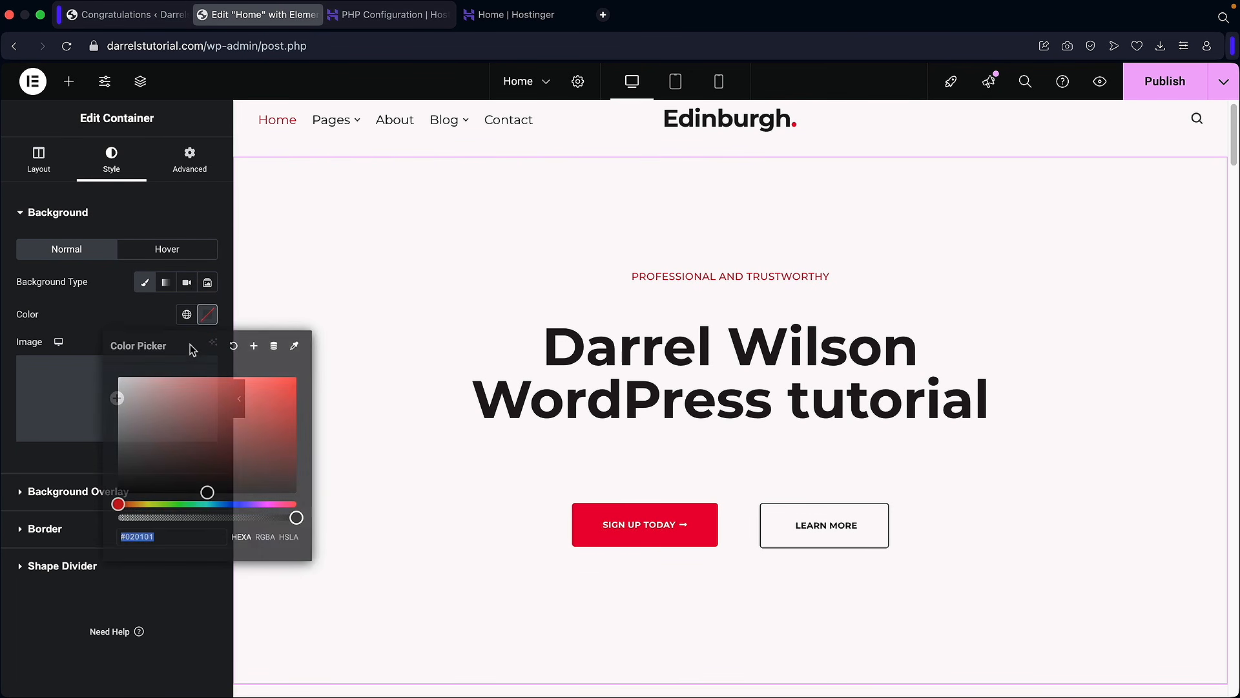
pyautogui.click(169, 379)
pyautogui.moveTo(115, 406); pyautogui.dragTo(104, 413)
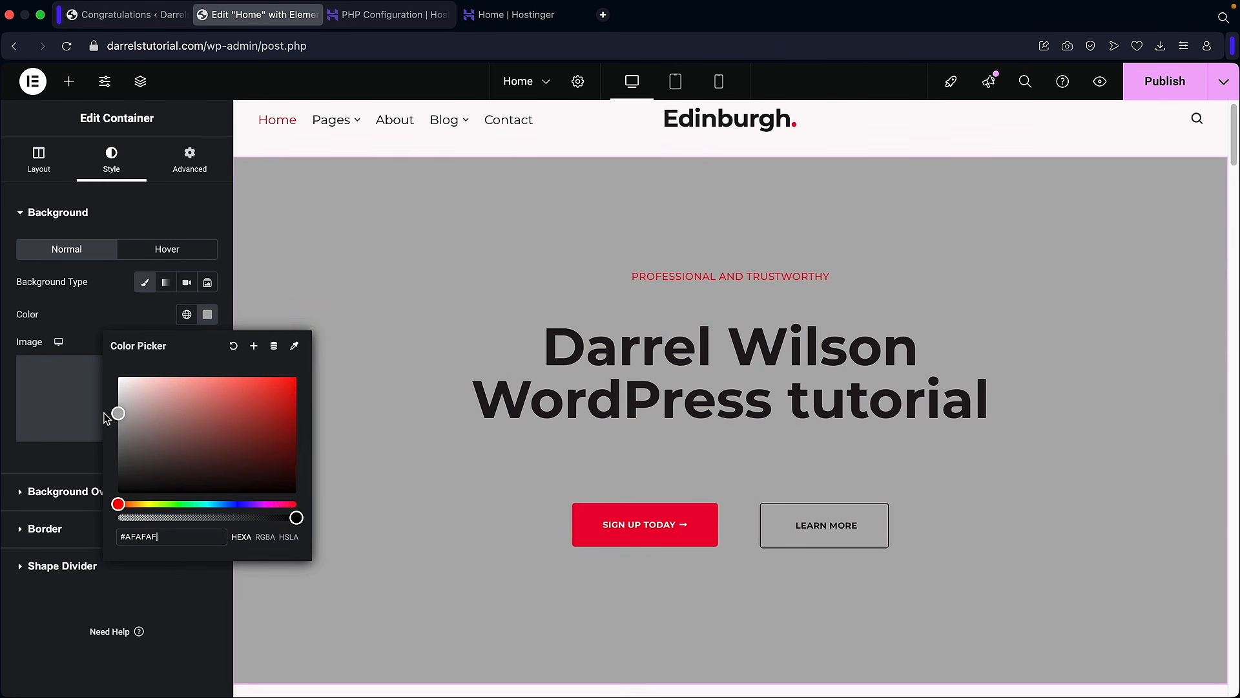
pyautogui.click(91, 338)
# Step: Switch the hero background to a gradient running from green to blue
pyautogui.click(166, 284)
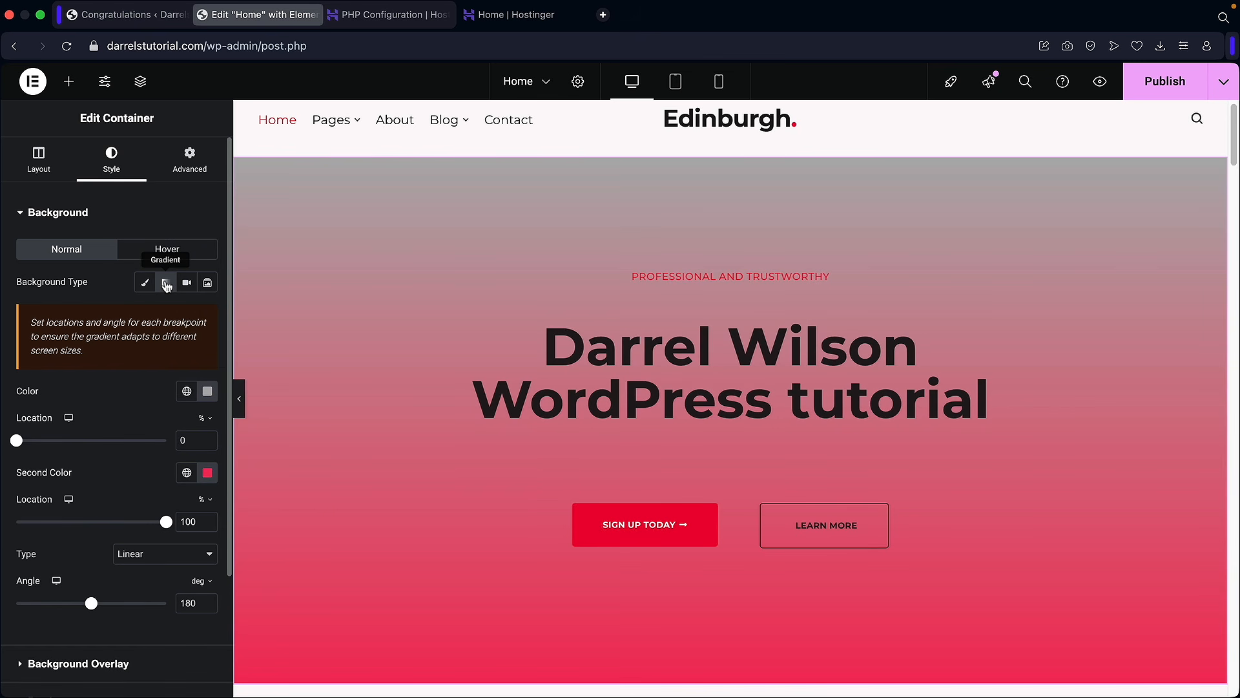
pyautogui.scroll(-1, 132, 409)
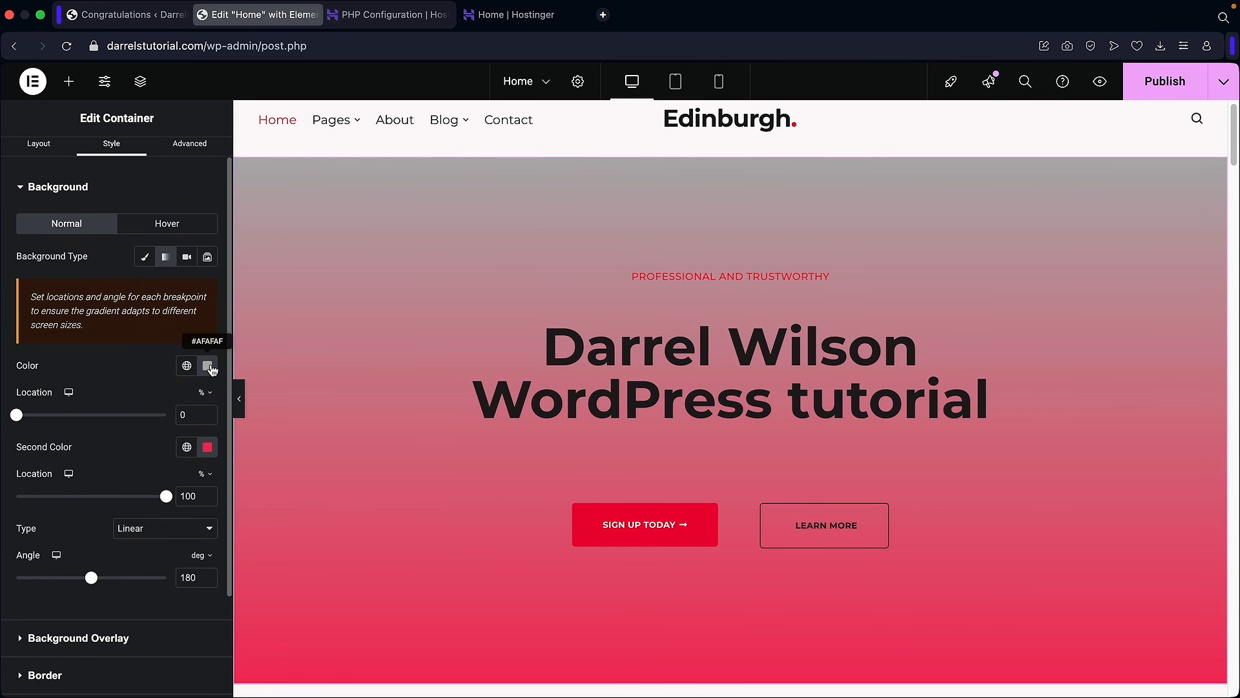
pyautogui.click(208, 370)
pyautogui.moveTo(175, 495); pyautogui.dragTo(117, 542)
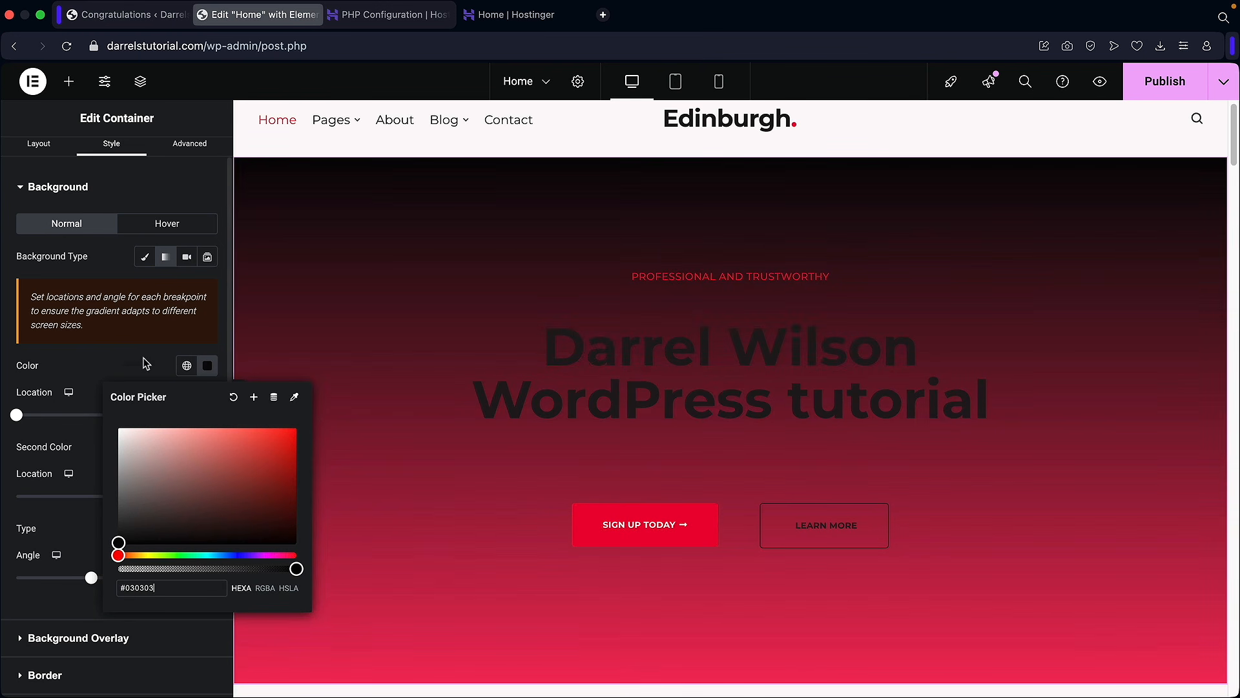
pyautogui.click(145, 362)
pyautogui.click(207, 447)
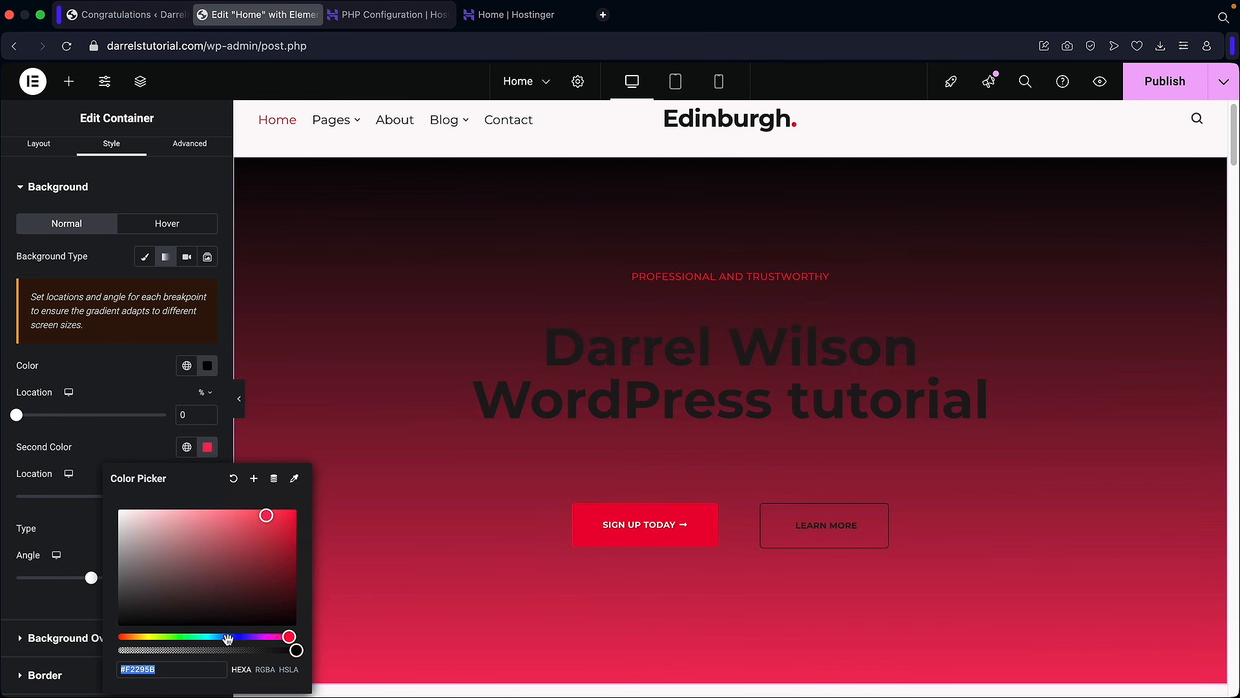
pyautogui.moveTo(231, 637); pyautogui.dragTo(218, 636)
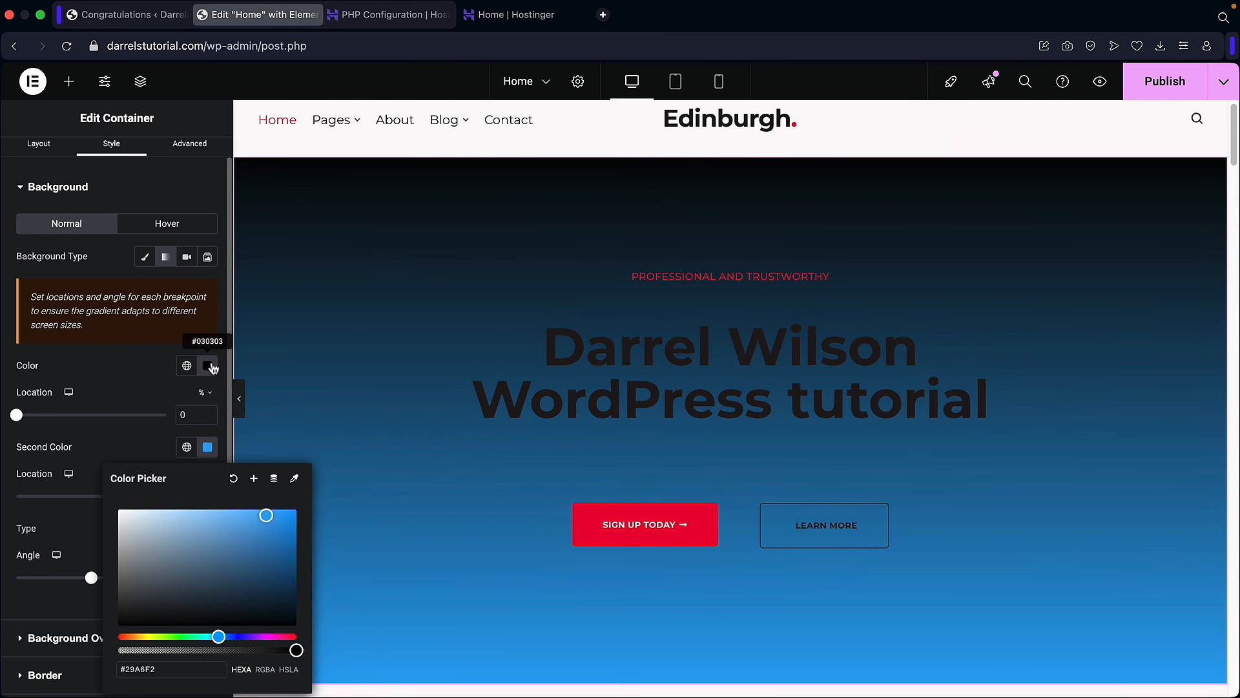
pyautogui.click(207, 367)
pyautogui.click(193, 556)
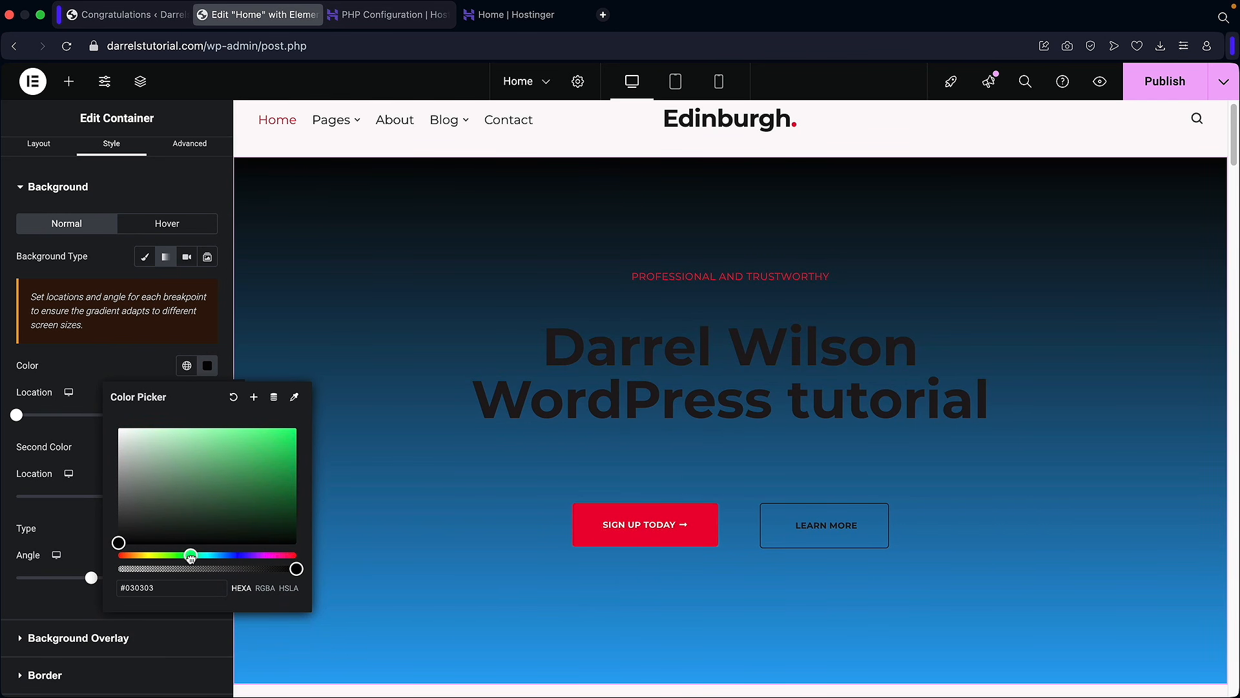
pyautogui.click(265, 455)
pyautogui.click(123, 379)
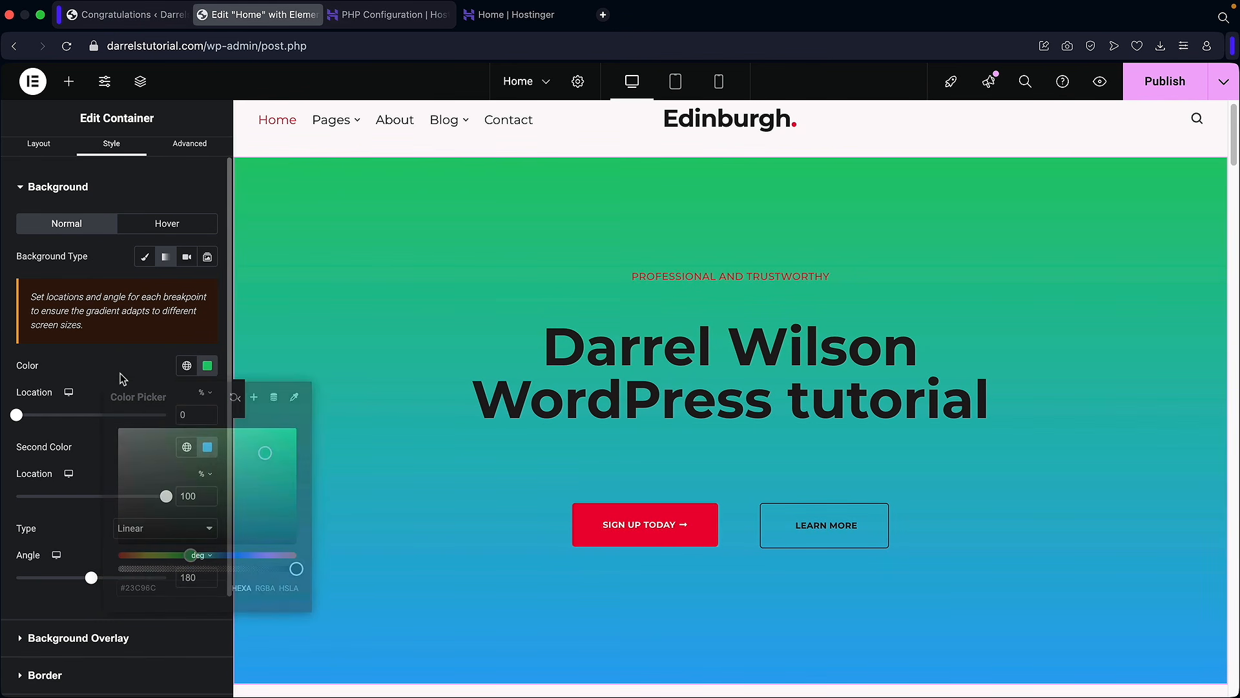
# Step: Adjust the blue's location and angle, then make the gradient radial from Center Center
pyautogui.scroll(-3, 123, 379)
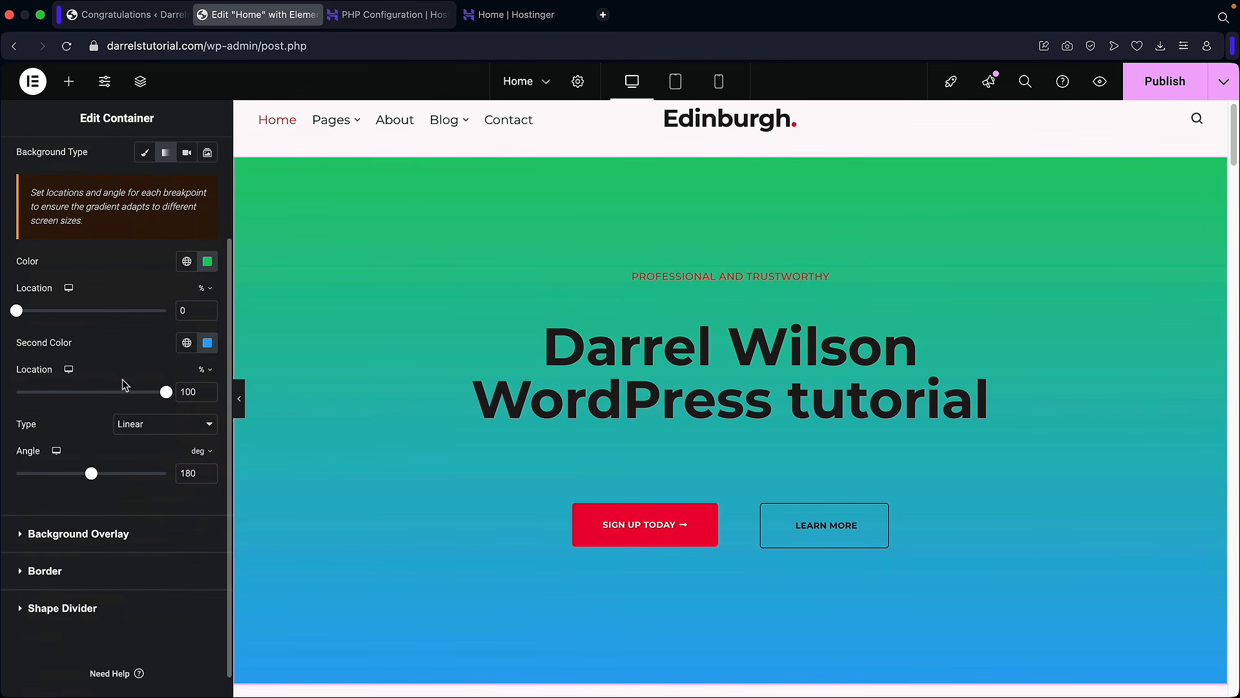
pyautogui.moveTo(73, 397); pyautogui.dragTo(151, 400)
pyautogui.moveTo(88, 476)
pyautogui.mouseDown()
pyautogui.moveTo(46, 473)
pyautogui.moveTo(139, 475)
pyautogui.moveTo(104, 476)
pyautogui.mouseUp()
pyautogui.click(151, 427)
pyautogui.click(145, 442)
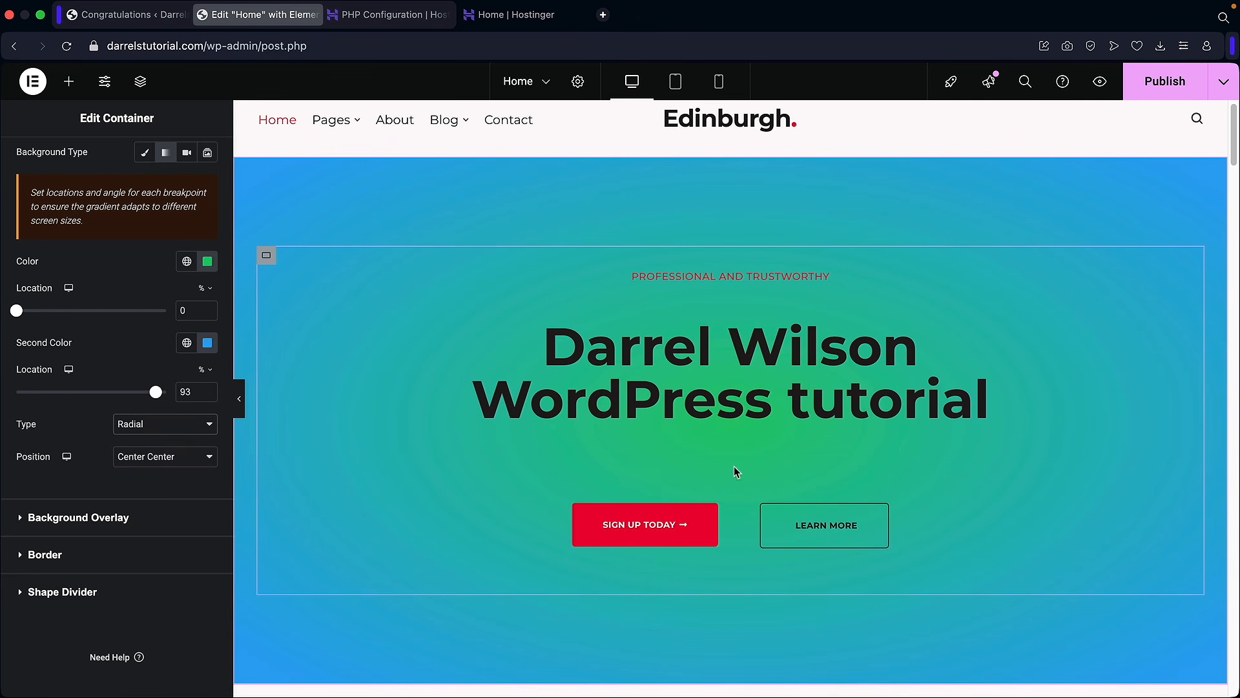
pyautogui.scroll(3, 113, 348)
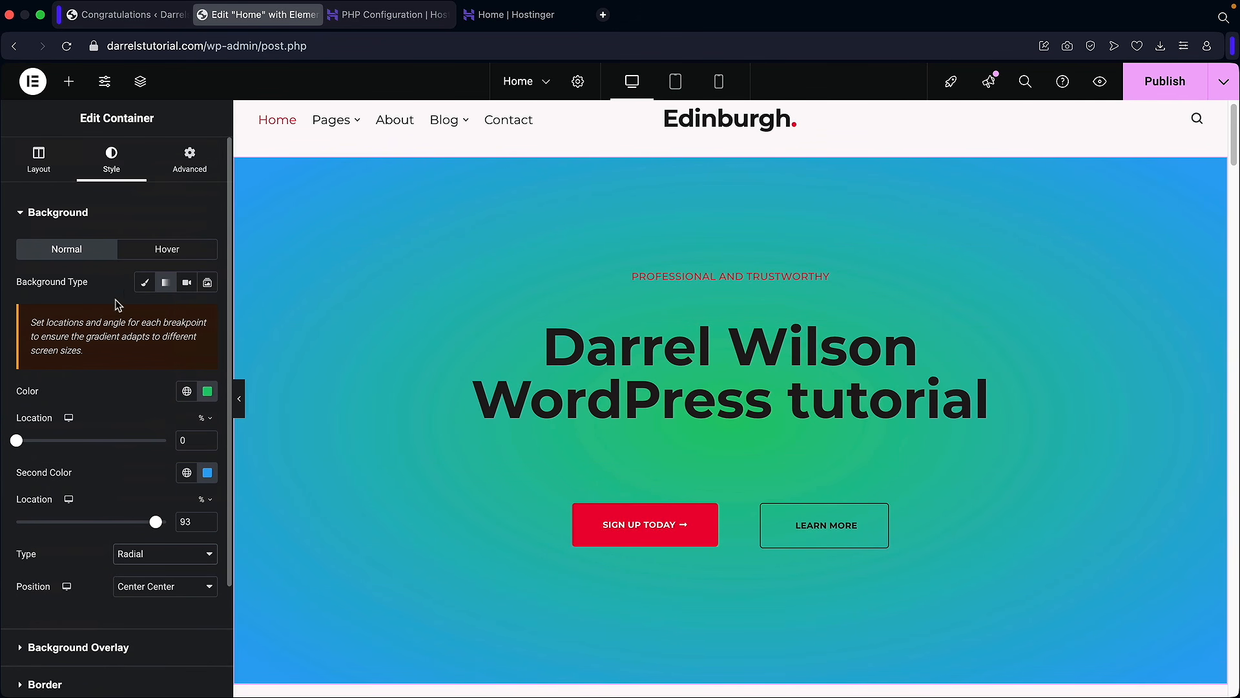
# Step: Set a Classic background with the man-at-desk photo from the Media Library, sized to Cover
pyautogui.click(144, 282)
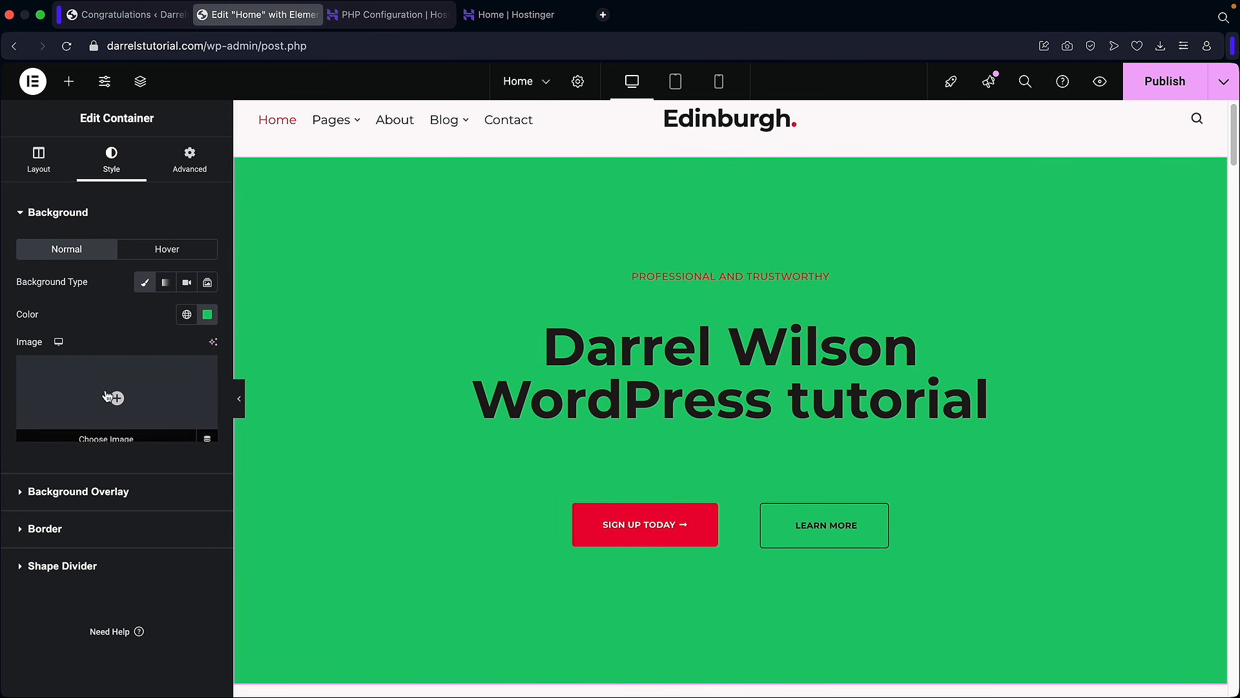
pyautogui.click(126, 394)
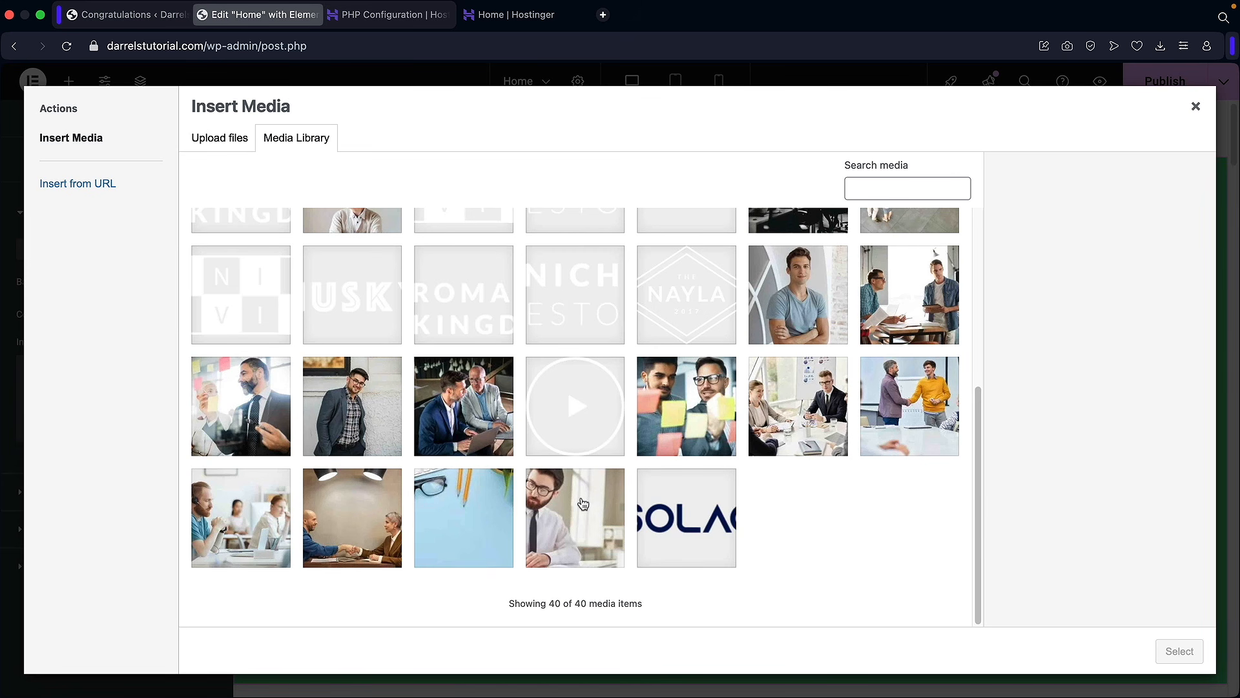
pyautogui.click(582, 502)
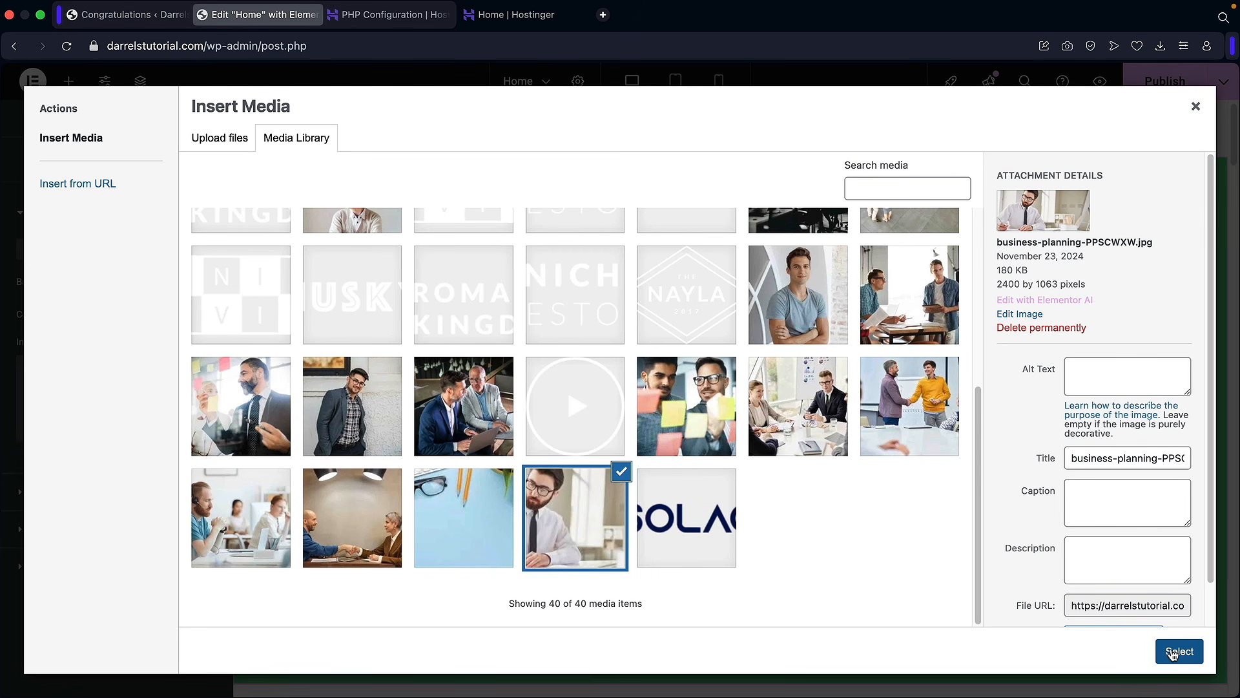
pyautogui.click(1161, 651)
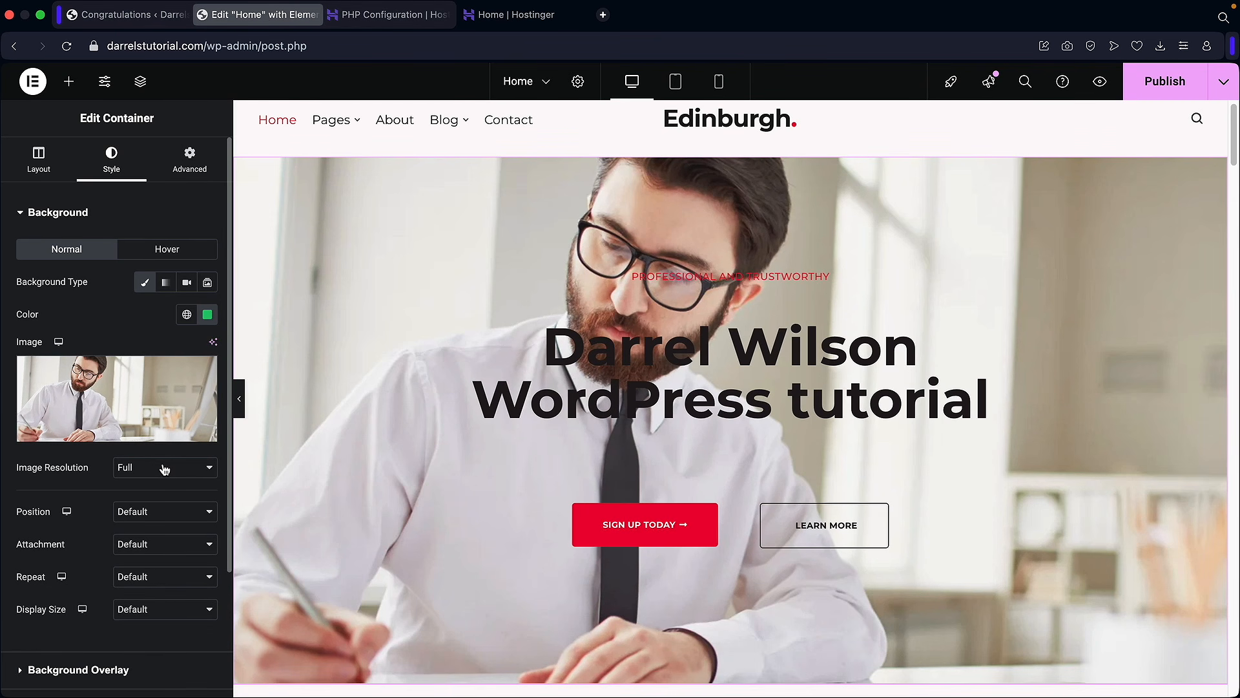
pyautogui.click(147, 610)
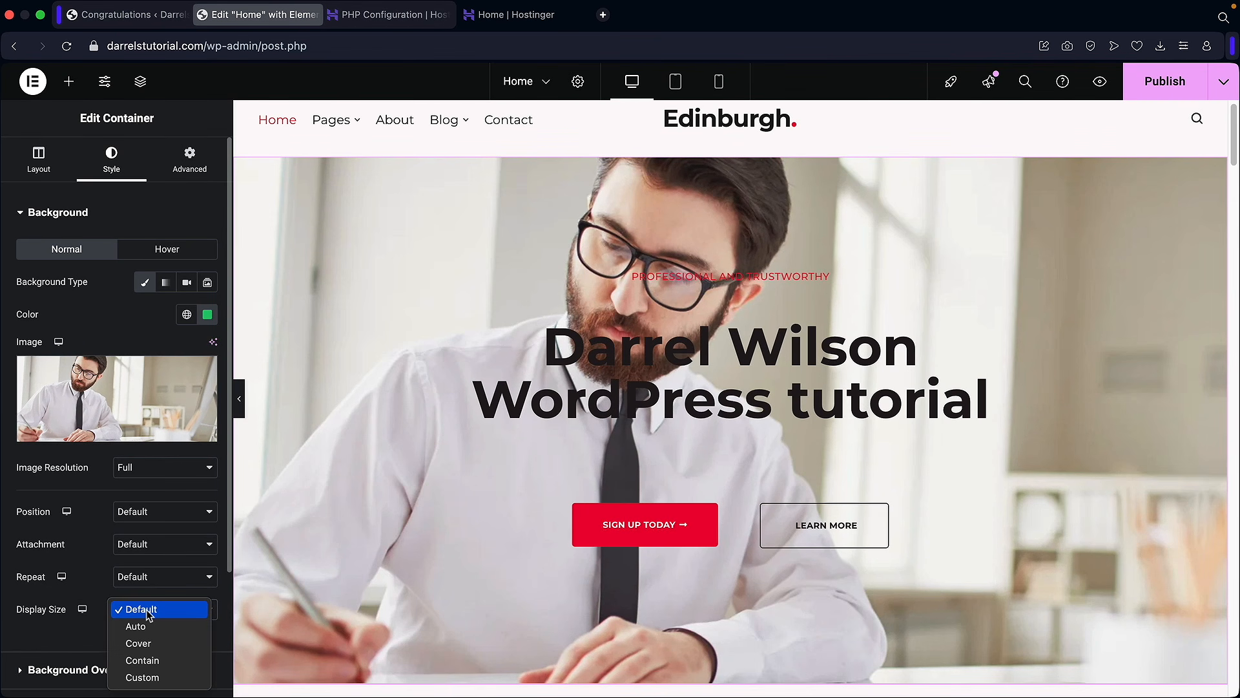
pyautogui.click(157, 647)
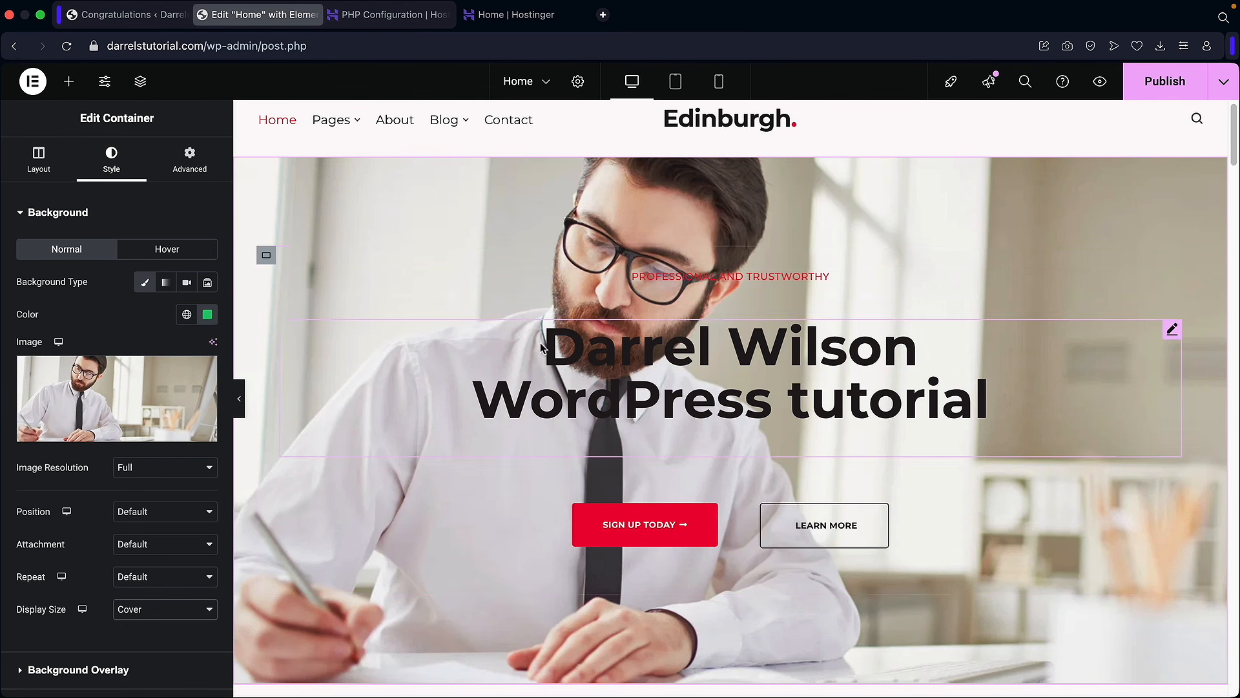
pyautogui.scroll(-5, 128, 470)
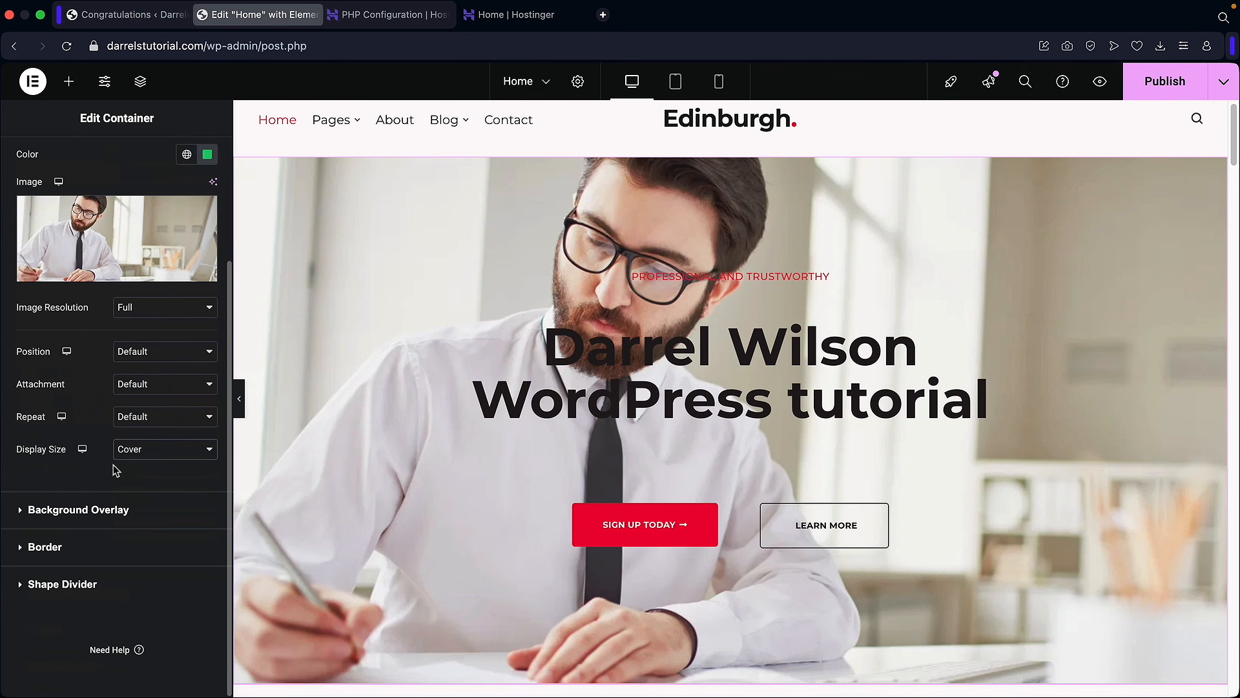
# Step: Add a Classic #3F3F3F dark grey background overlay at 0.28 opacity over the hero photo
pyautogui.click(80, 511)
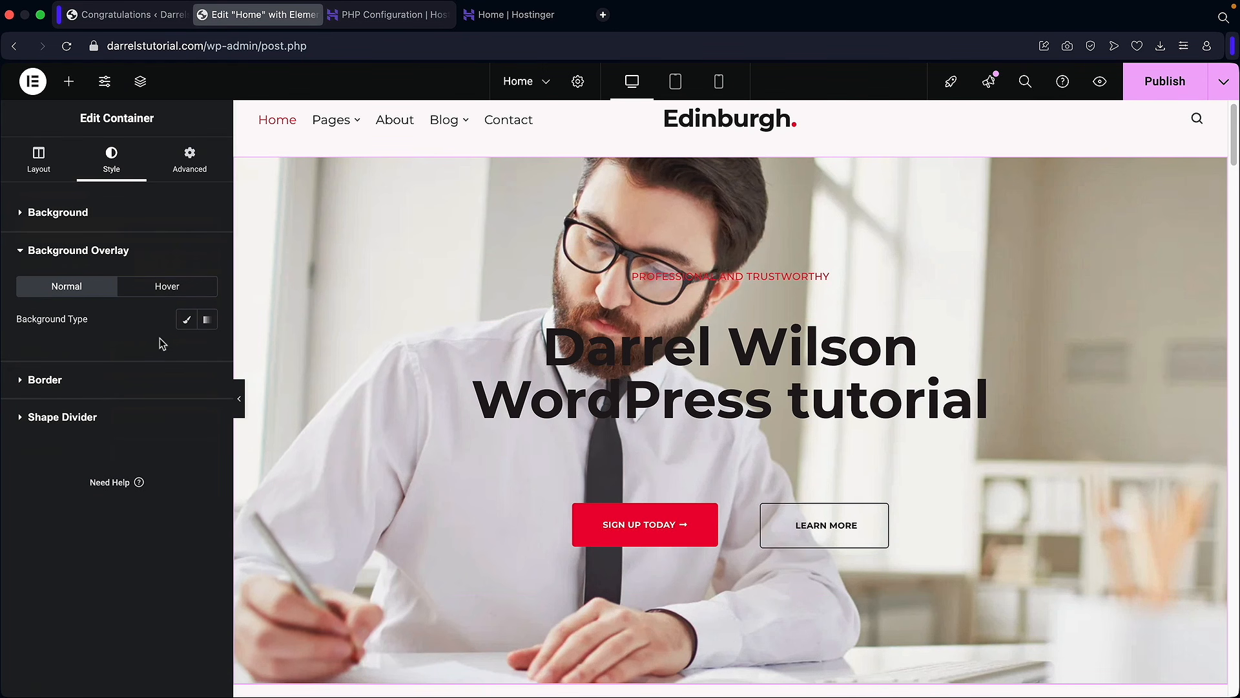
pyautogui.click(187, 320)
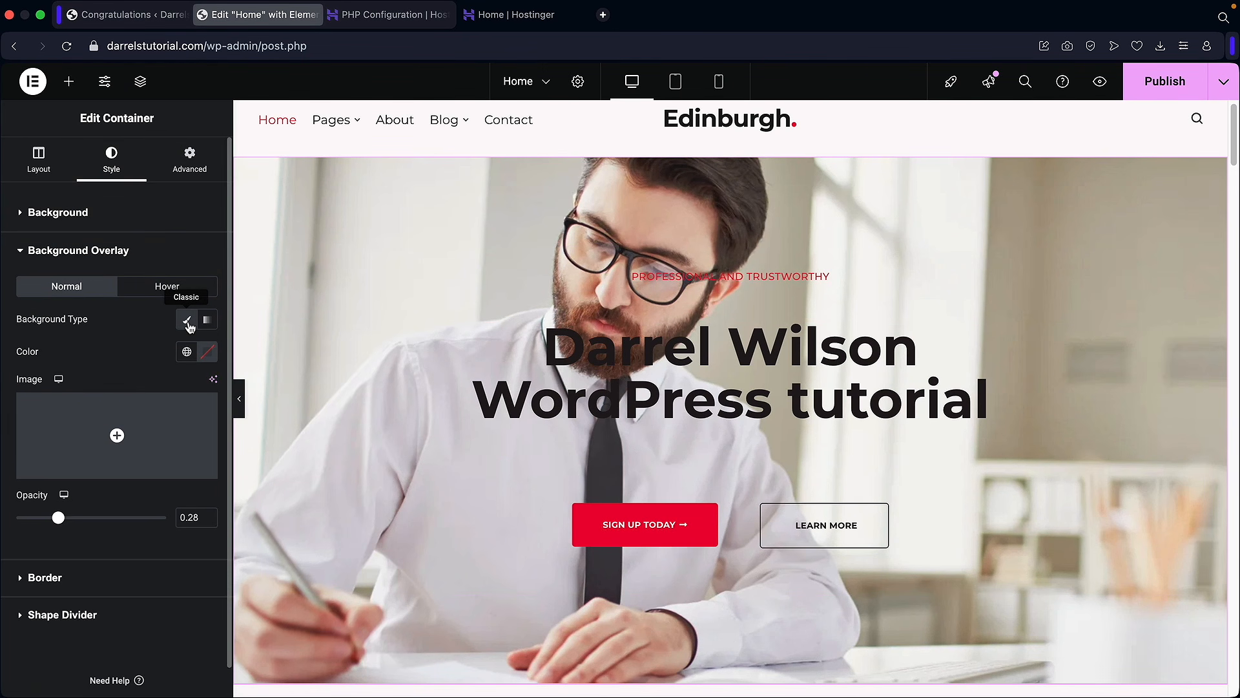
pyautogui.click(207, 352)
pyautogui.click(119, 432)
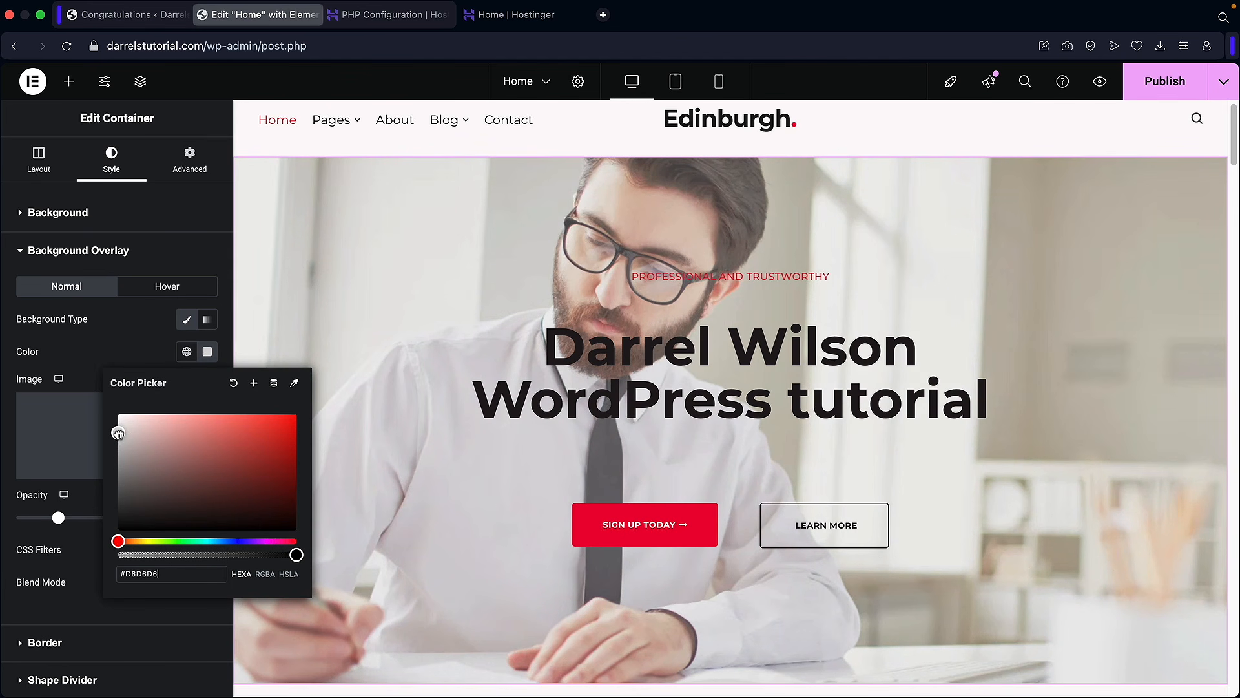
pyautogui.moveTo(117, 454); pyautogui.dragTo(107, 503)
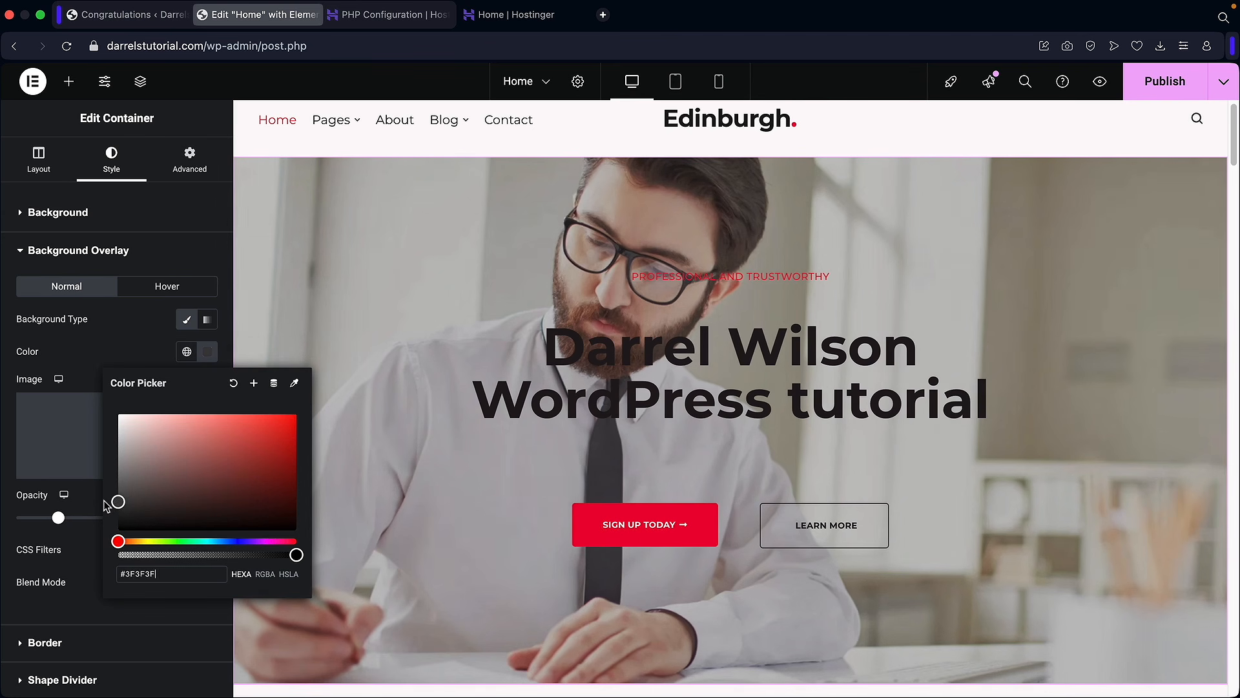
pyautogui.click(153, 351)
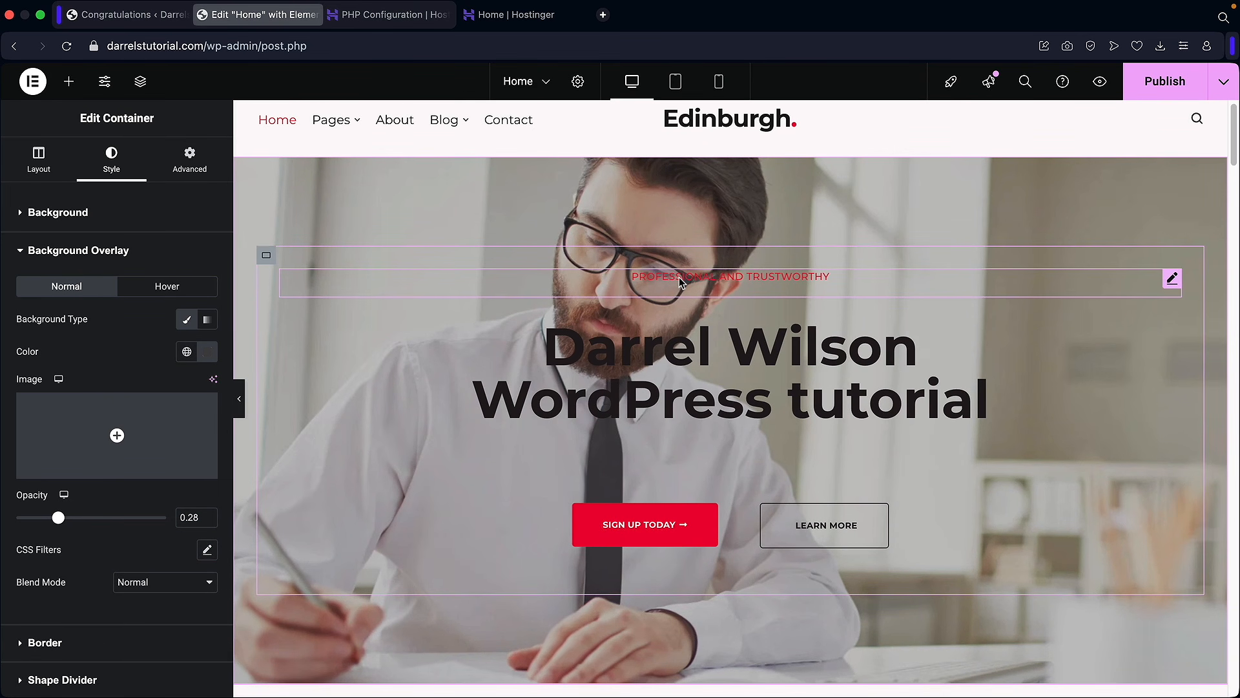
pyautogui.moveTo(155, 388)
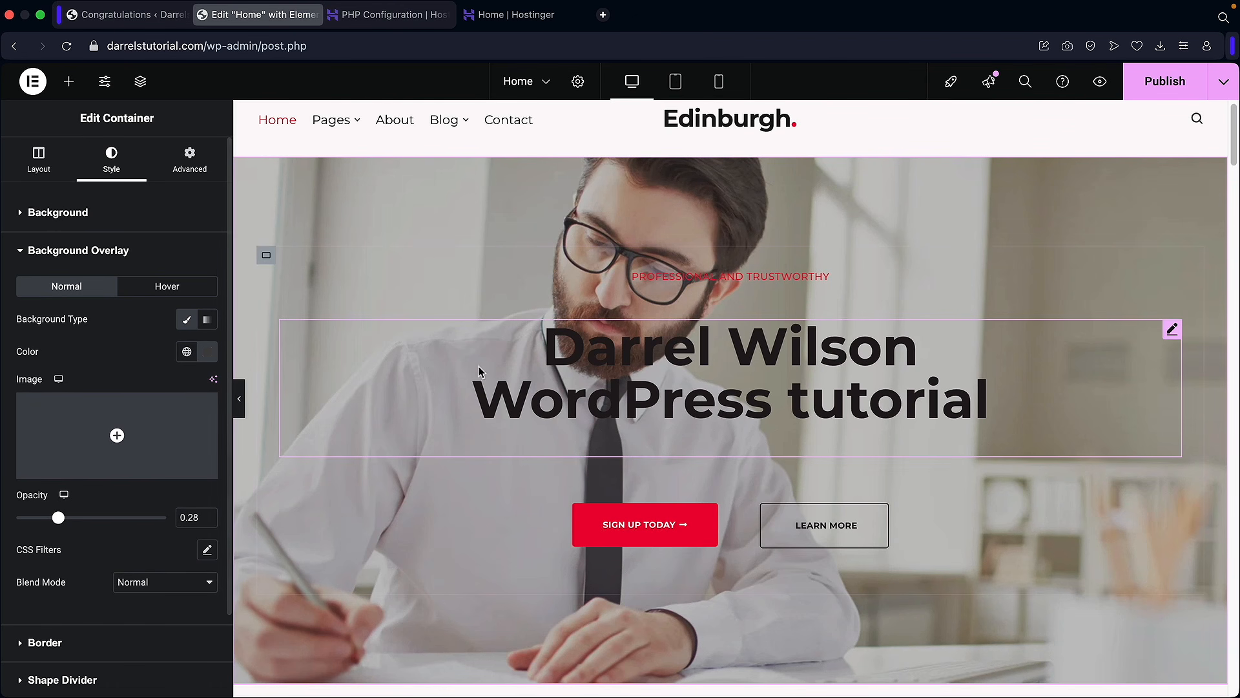
pyautogui.click(108, 213)
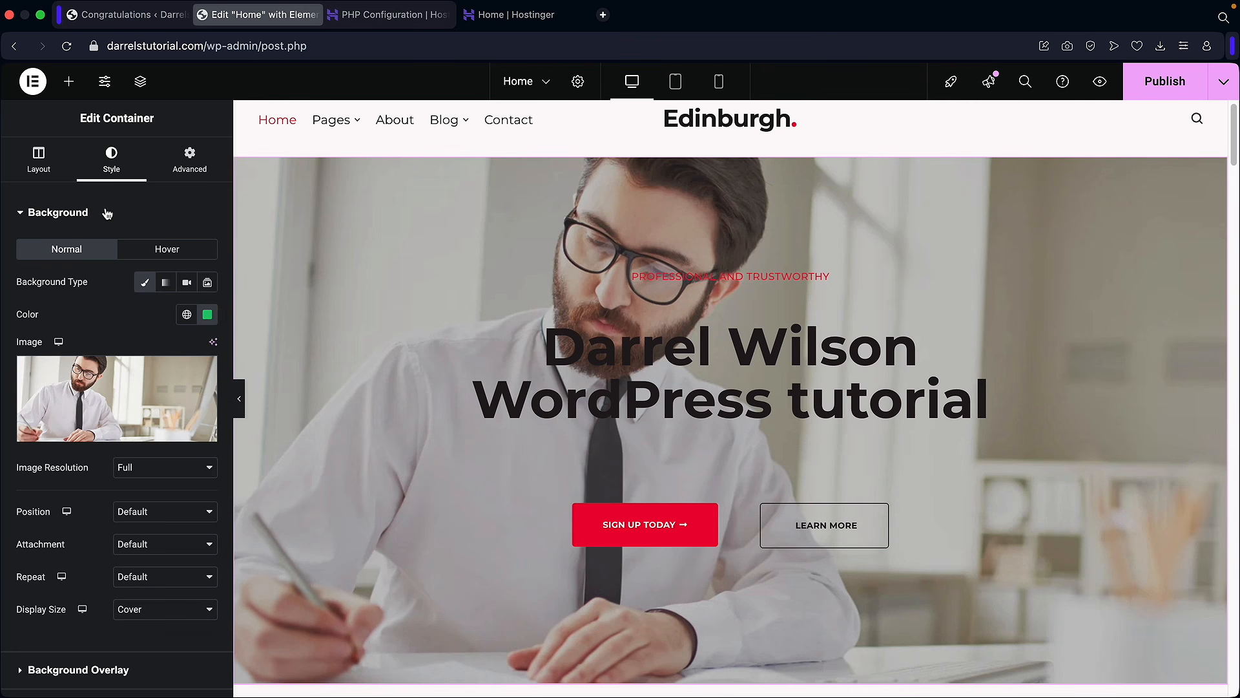
# Step: Try the Video background type, then set the hero background to Slideshow with no images
pyautogui.click(188, 283)
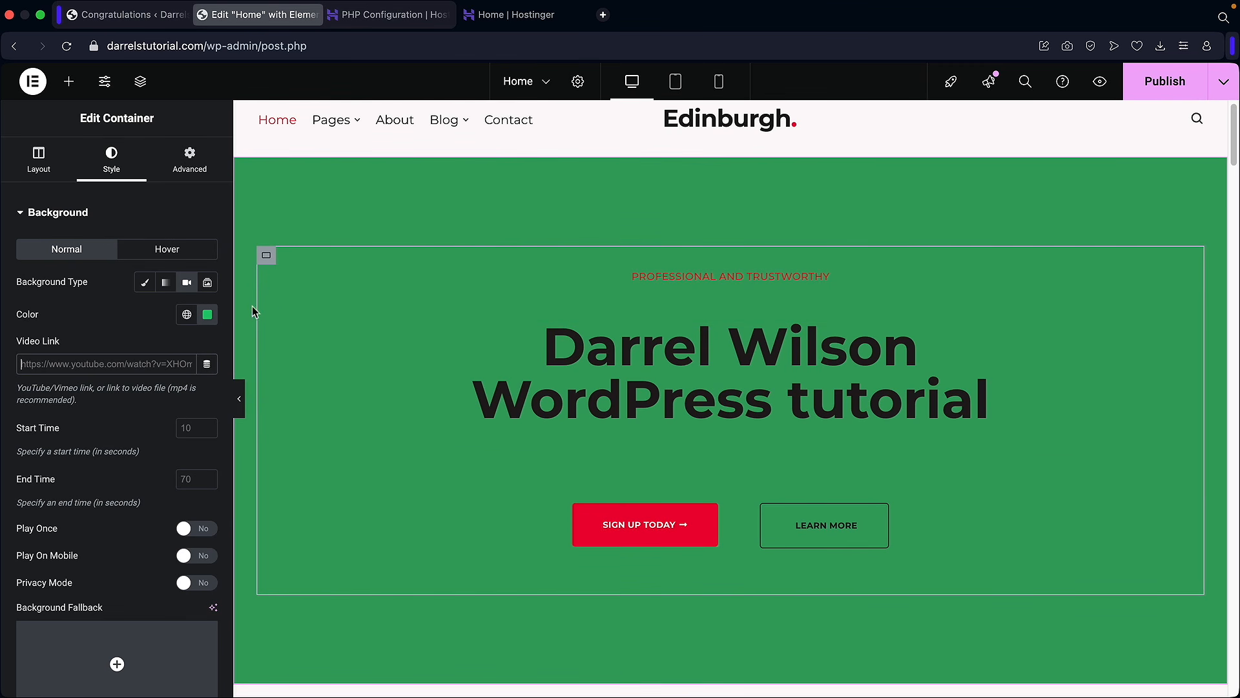
pyautogui.click(207, 283)
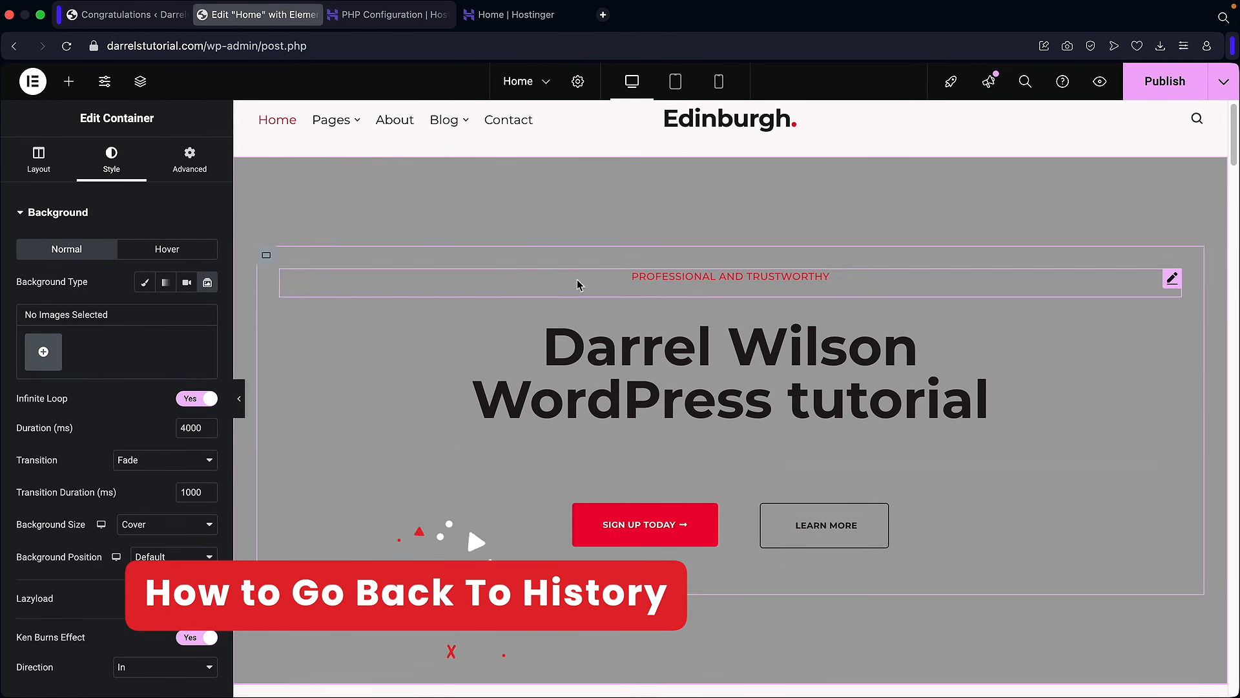
pyautogui.scroll(-8, 636, 405)
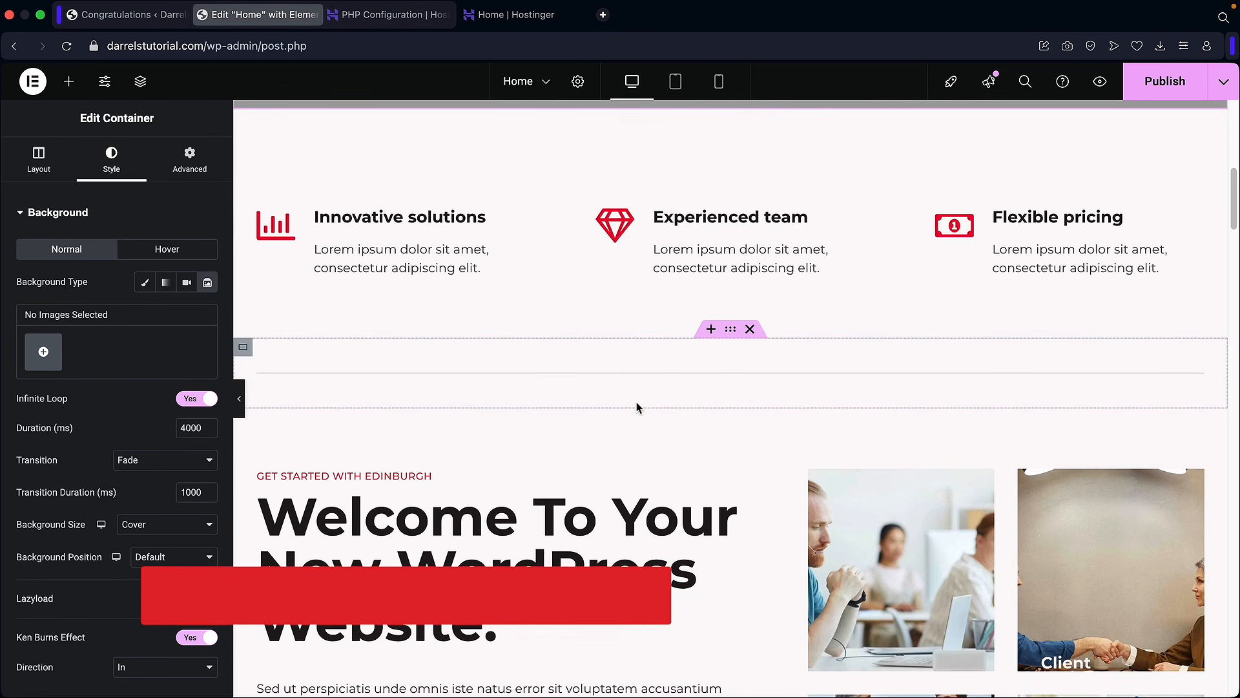
pyautogui.scroll(7, 636, 406)
pyautogui.scroll(2, 768, 242)
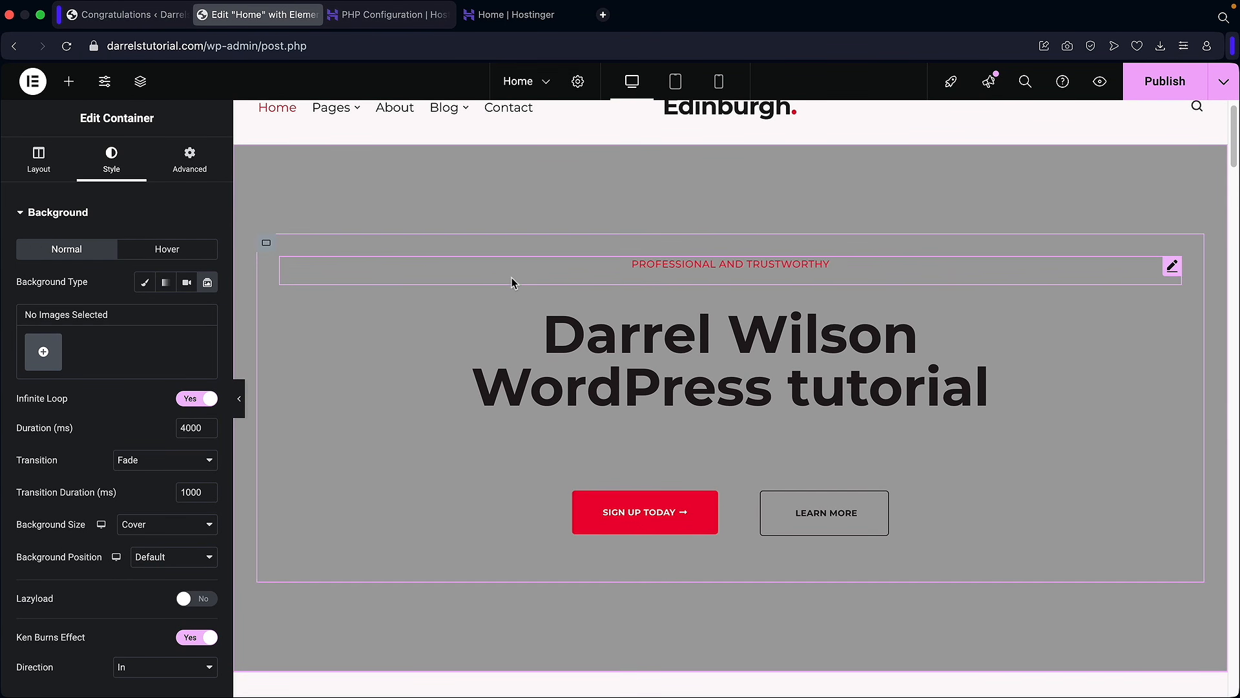
# Step: Revert the page through History to 'Editing Started', restoring the Mutual Vision Partners In Growth hero
pyautogui.click(33, 82)
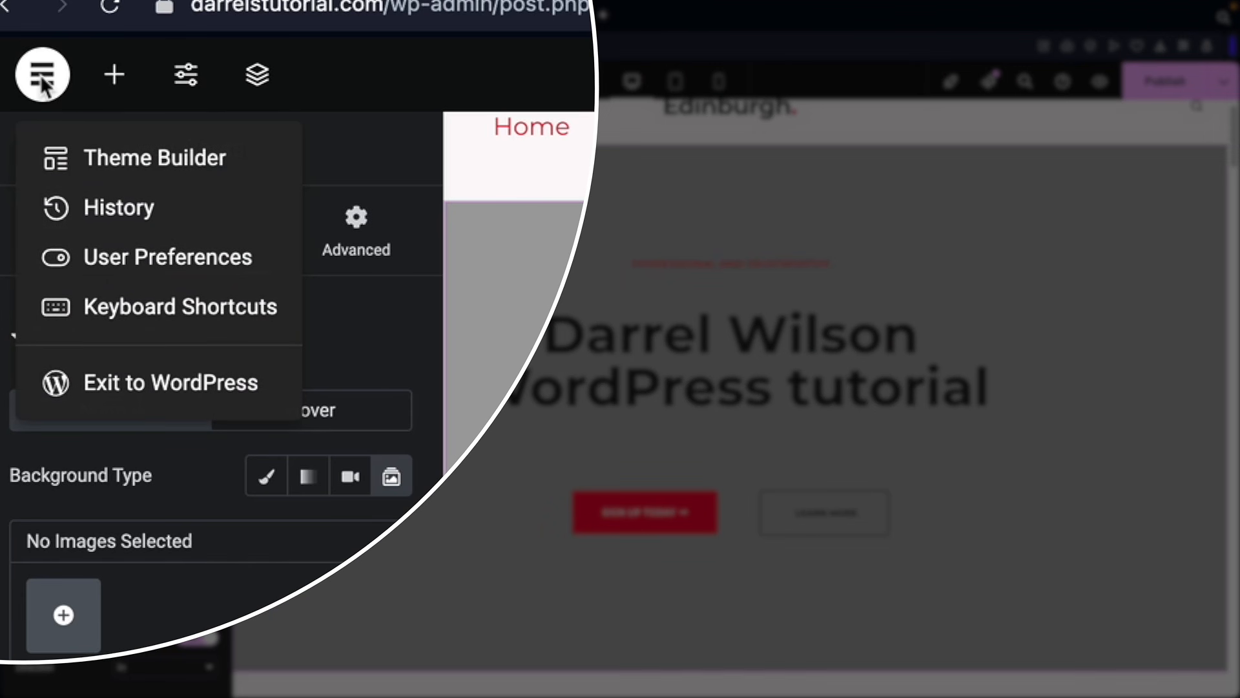
pyautogui.click(102, 220)
pyautogui.scroll(-5, 84, 291)
pyautogui.scroll(-10, 90, 300)
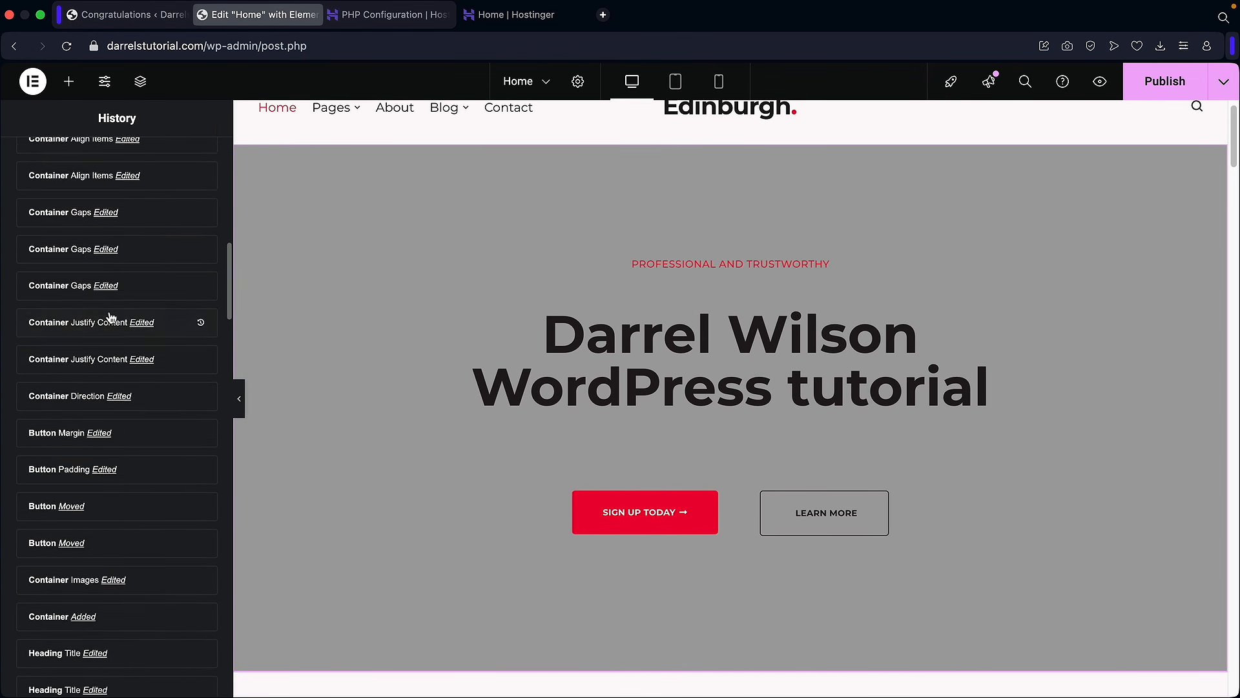
pyautogui.scroll(-10, 111, 317)
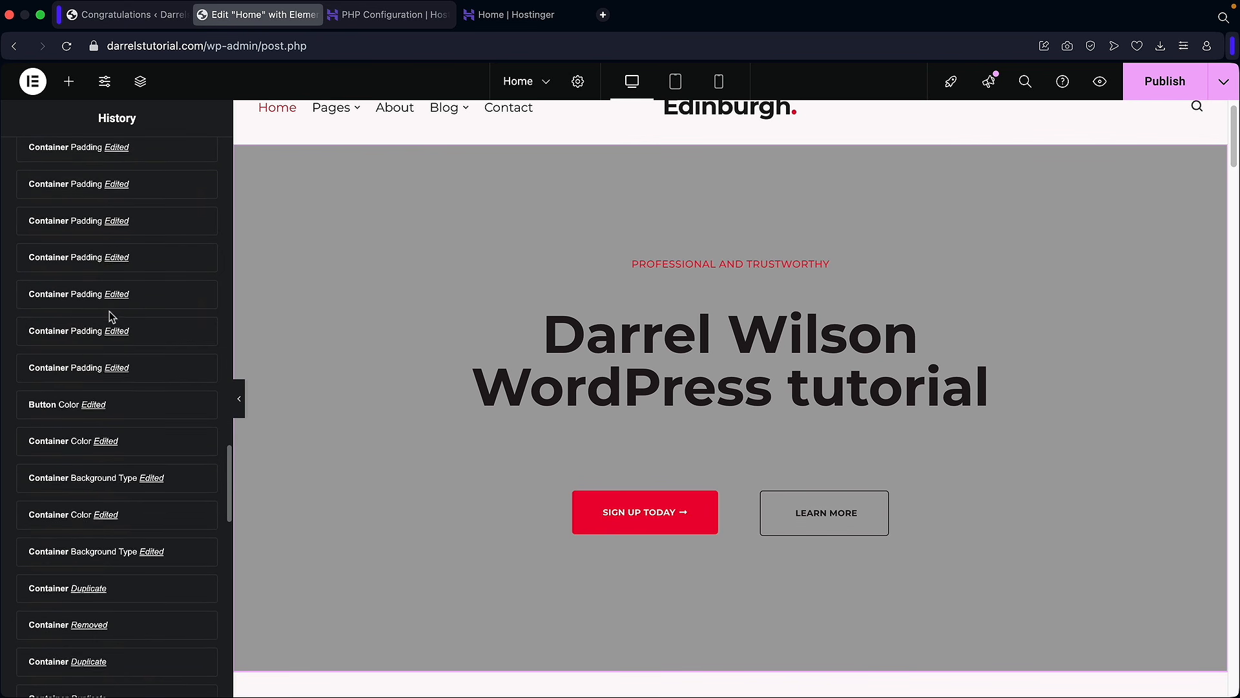
pyautogui.scroll(-4, 111, 316)
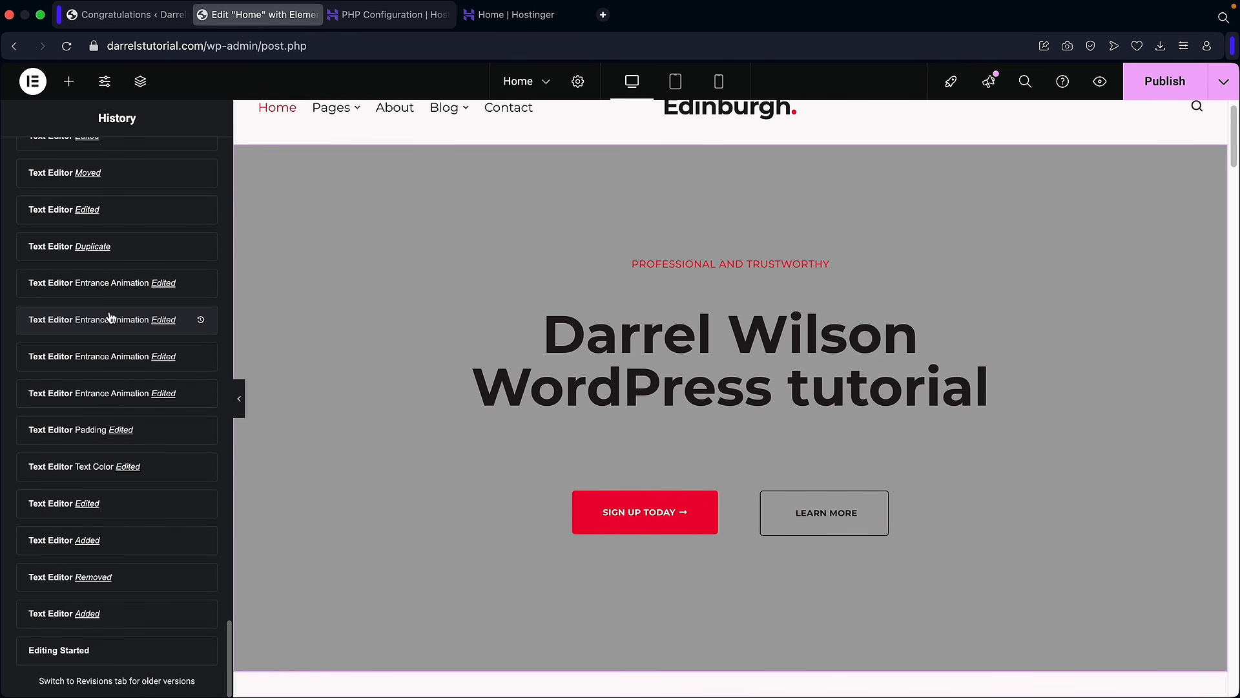
pyautogui.click(119, 657)
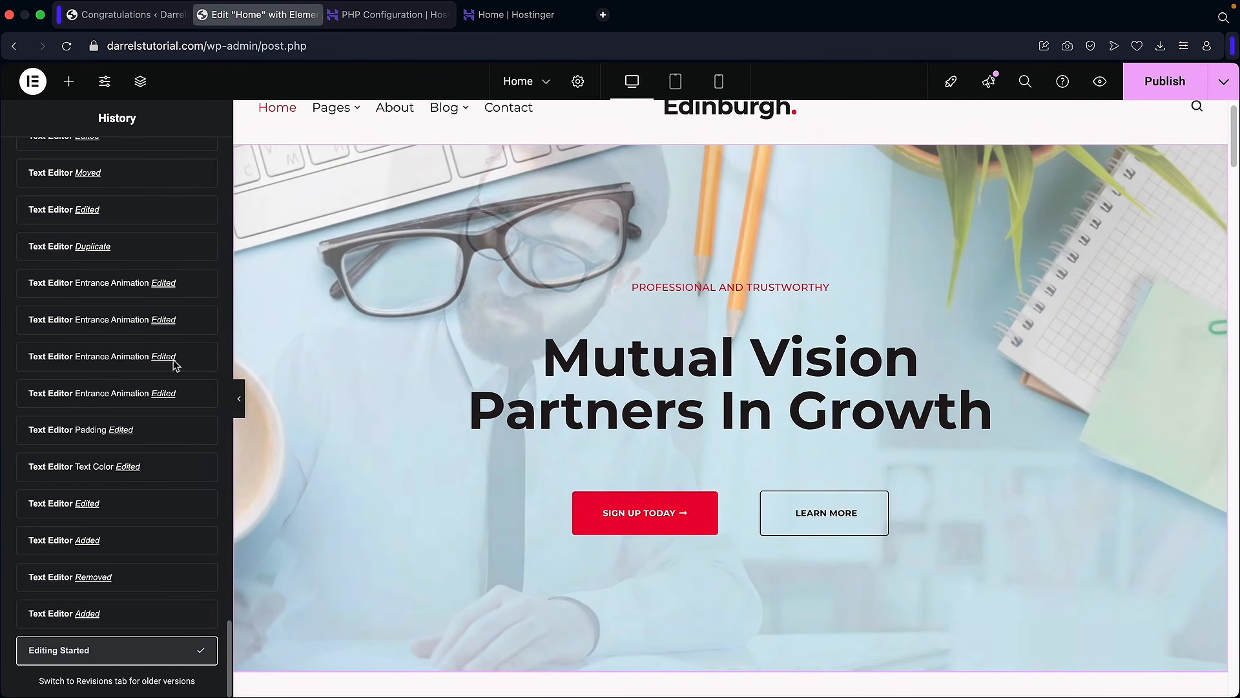
pyautogui.click(71, 82)
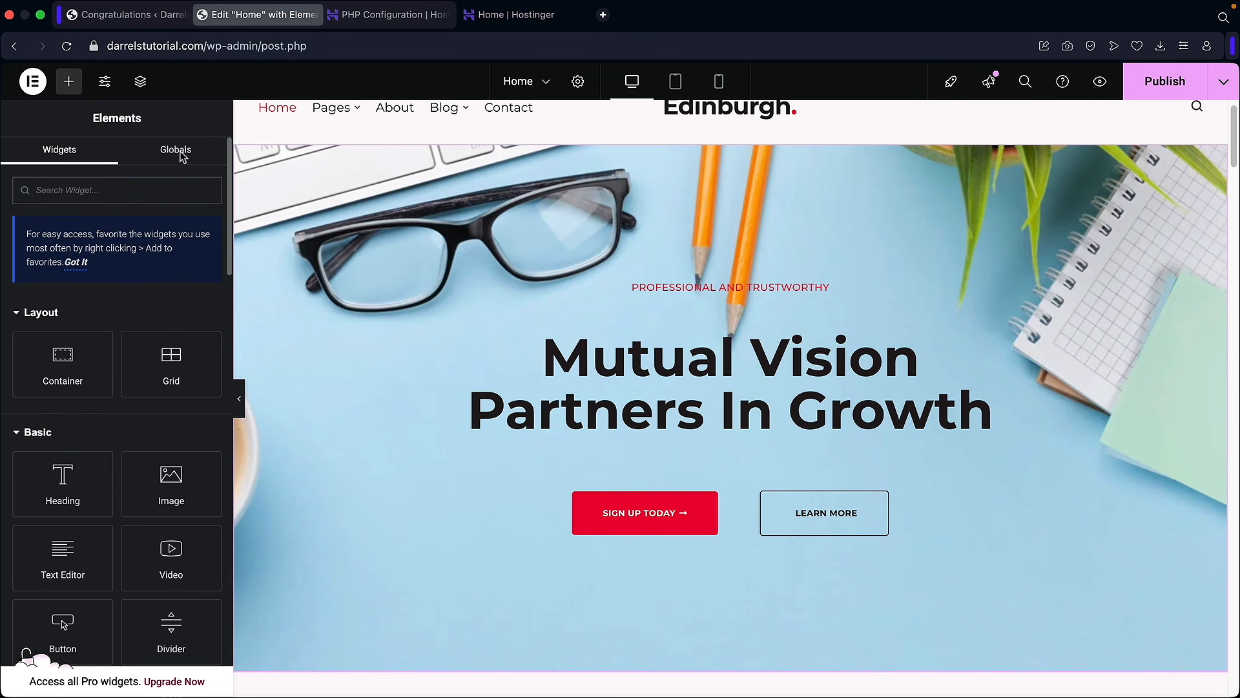
pyautogui.scroll(1, 603, 300)
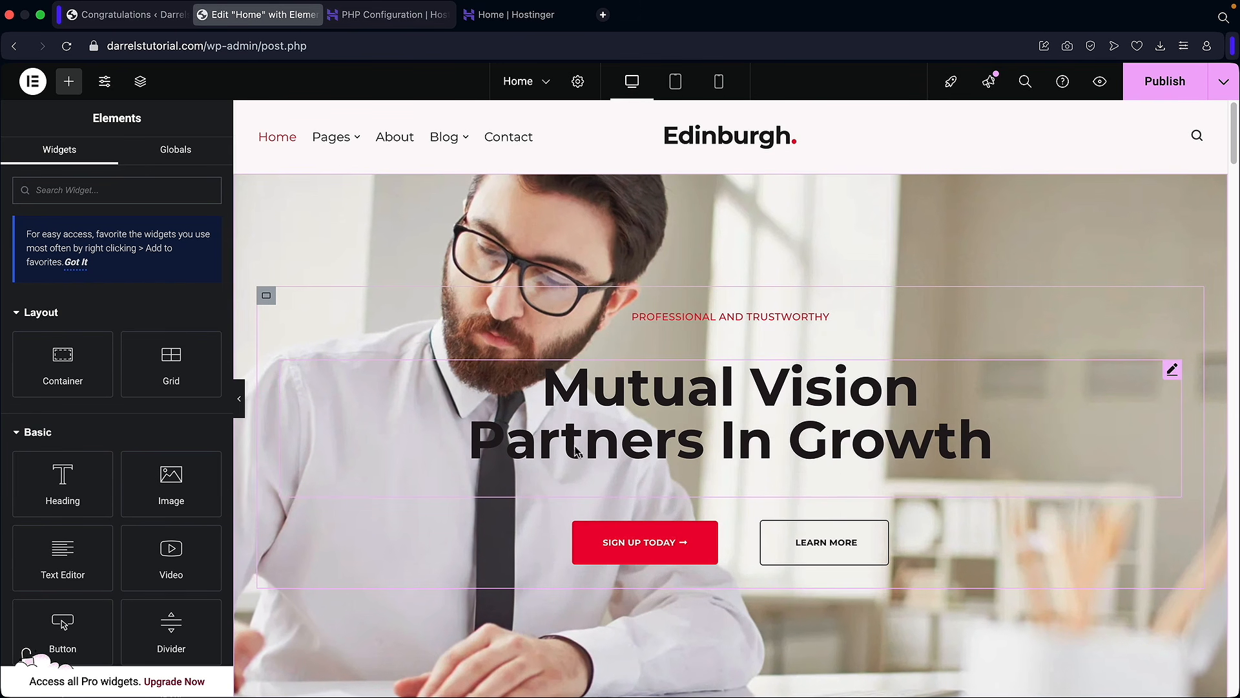
pyautogui.scroll(-6, 714, 386)
pyautogui.scroll(-10, 714, 386)
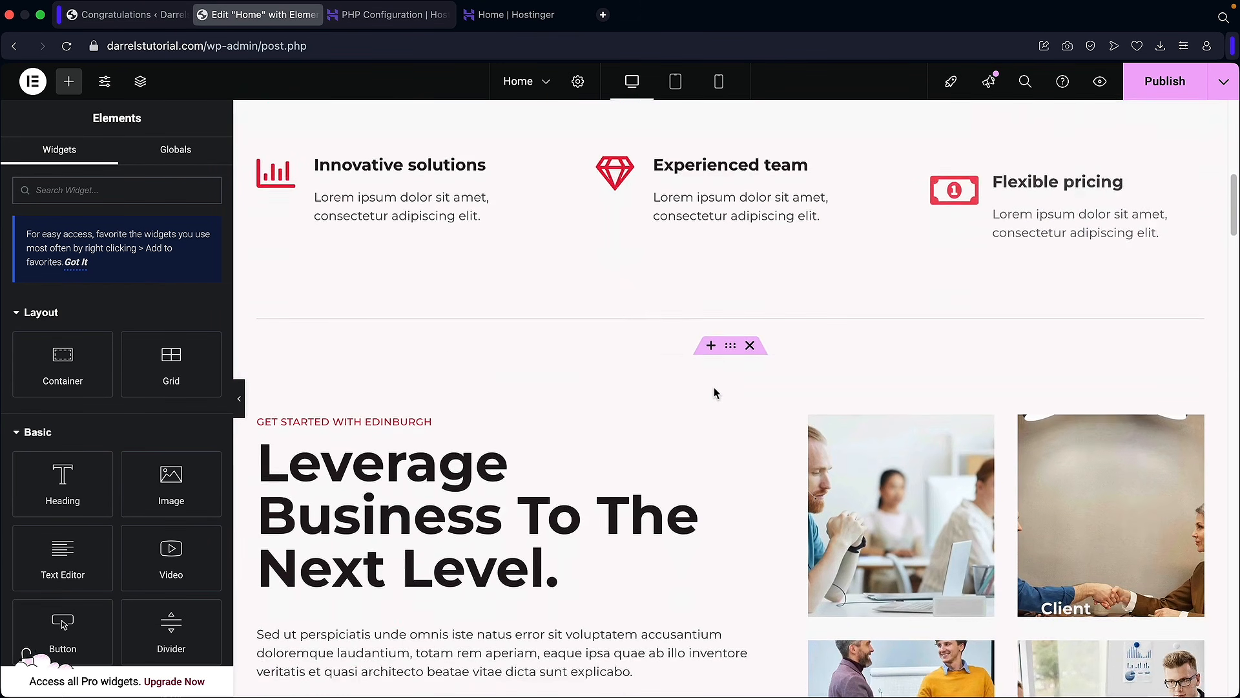
pyautogui.scroll(-5, 714, 387)
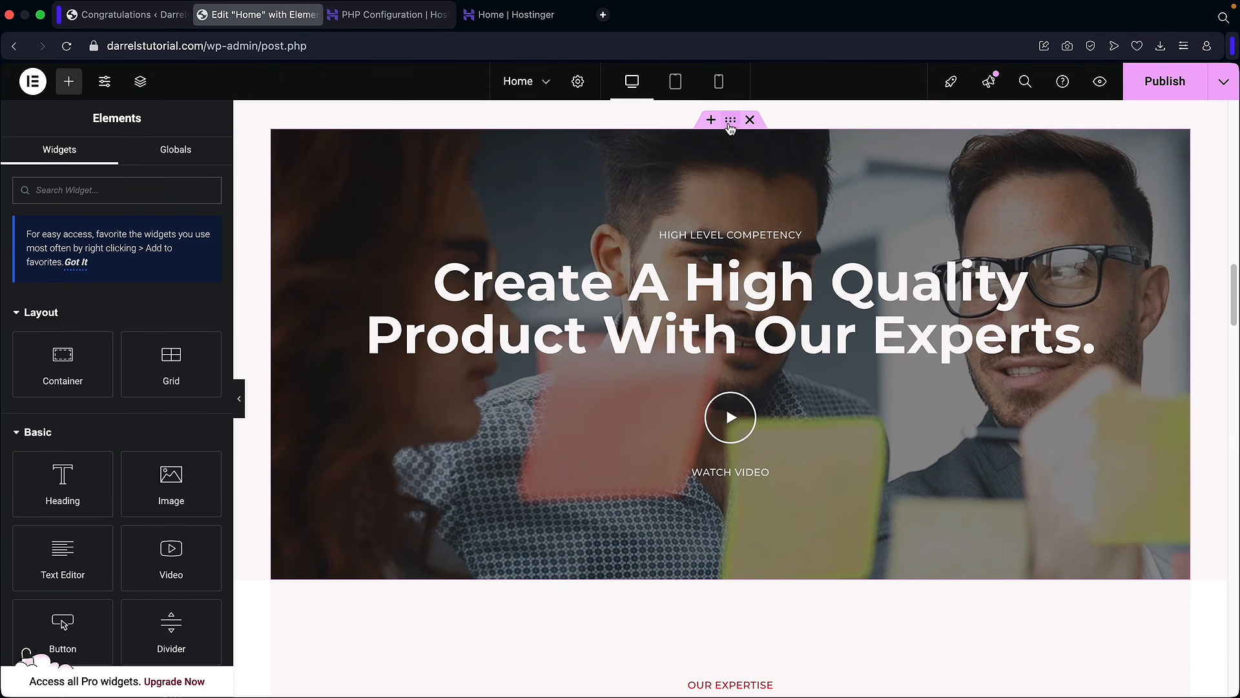
pyautogui.click(730, 124)
pyautogui.click(111, 159)
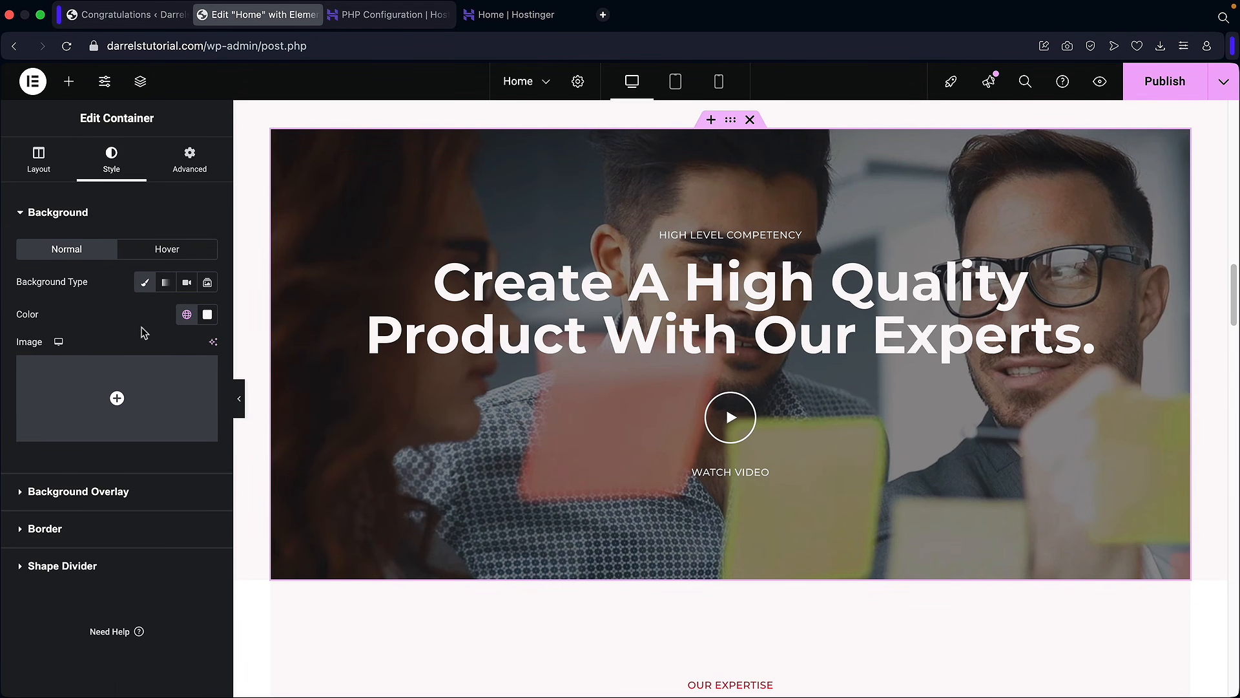
pyautogui.click(54, 171)
pyautogui.click(603, 295)
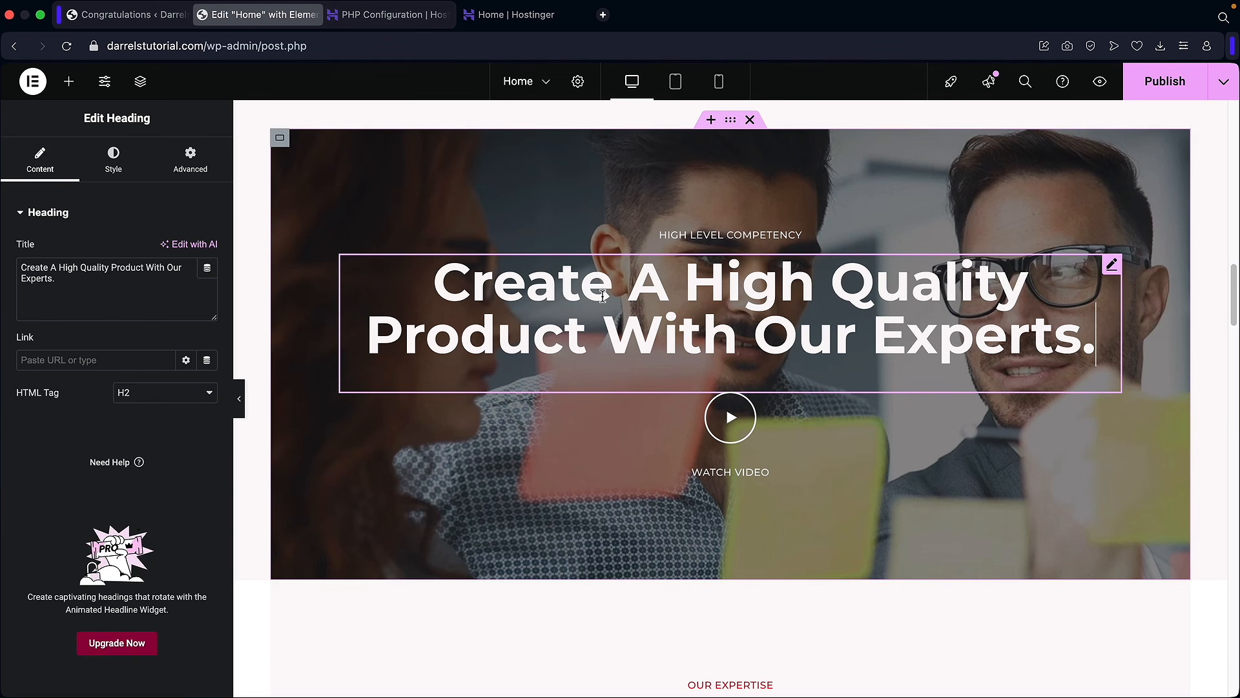
pyautogui.scroll(-10, 600, 334)
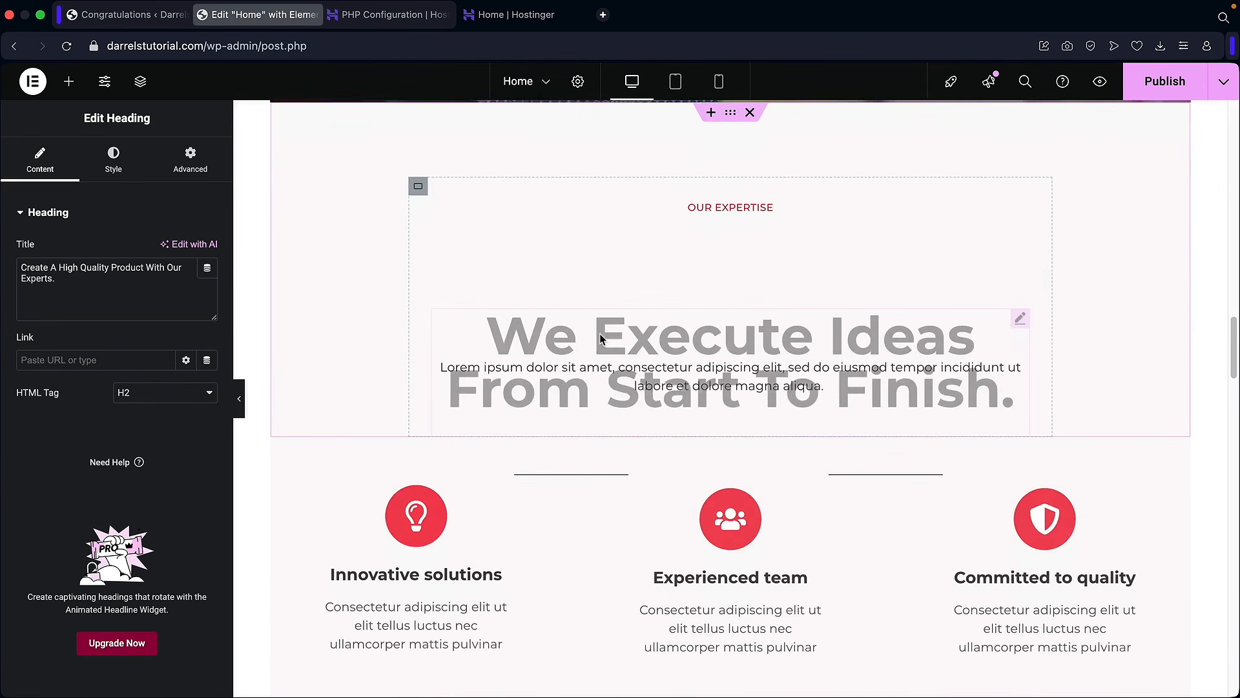
pyautogui.scroll(-10, 600, 338)
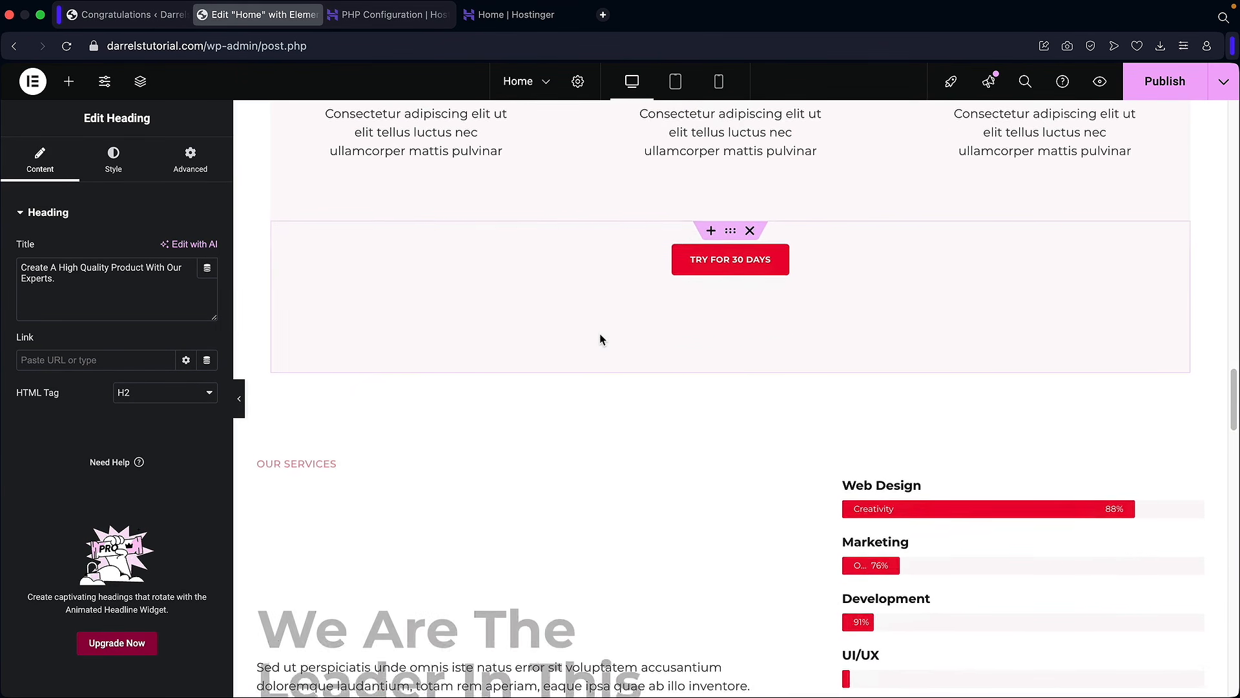
pyautogui.scroll(-15, 600, 338)
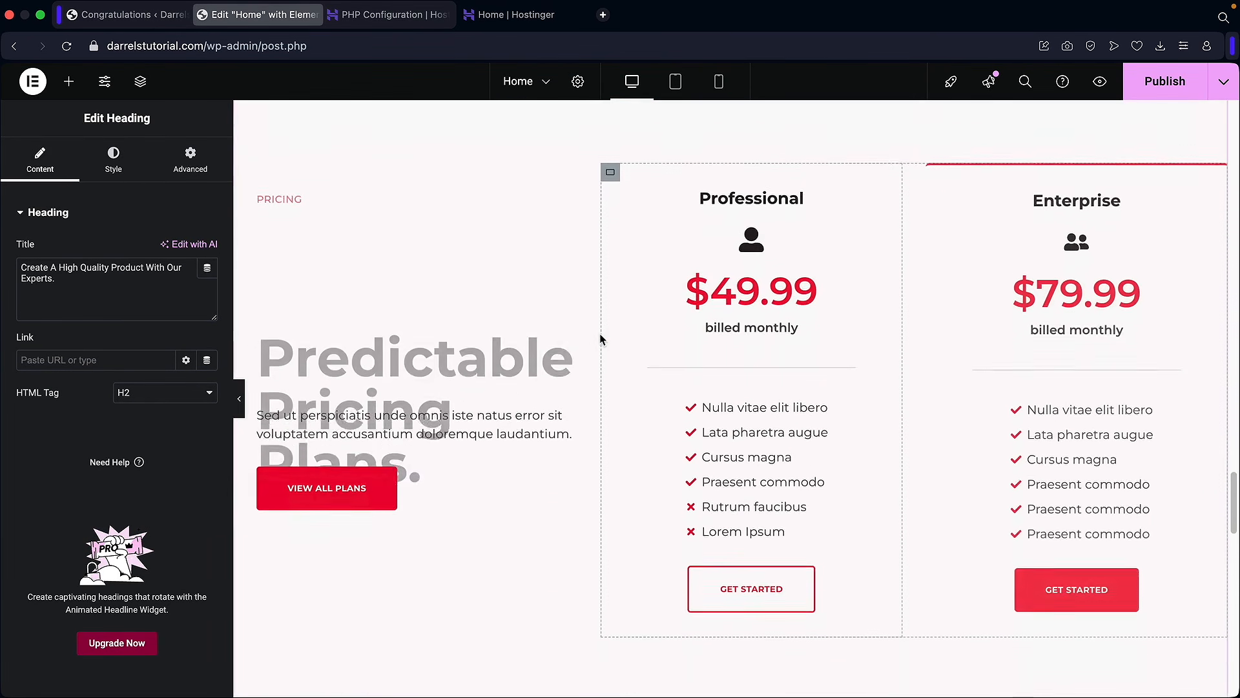
pyautogui.scroll(-15, 600, 339)
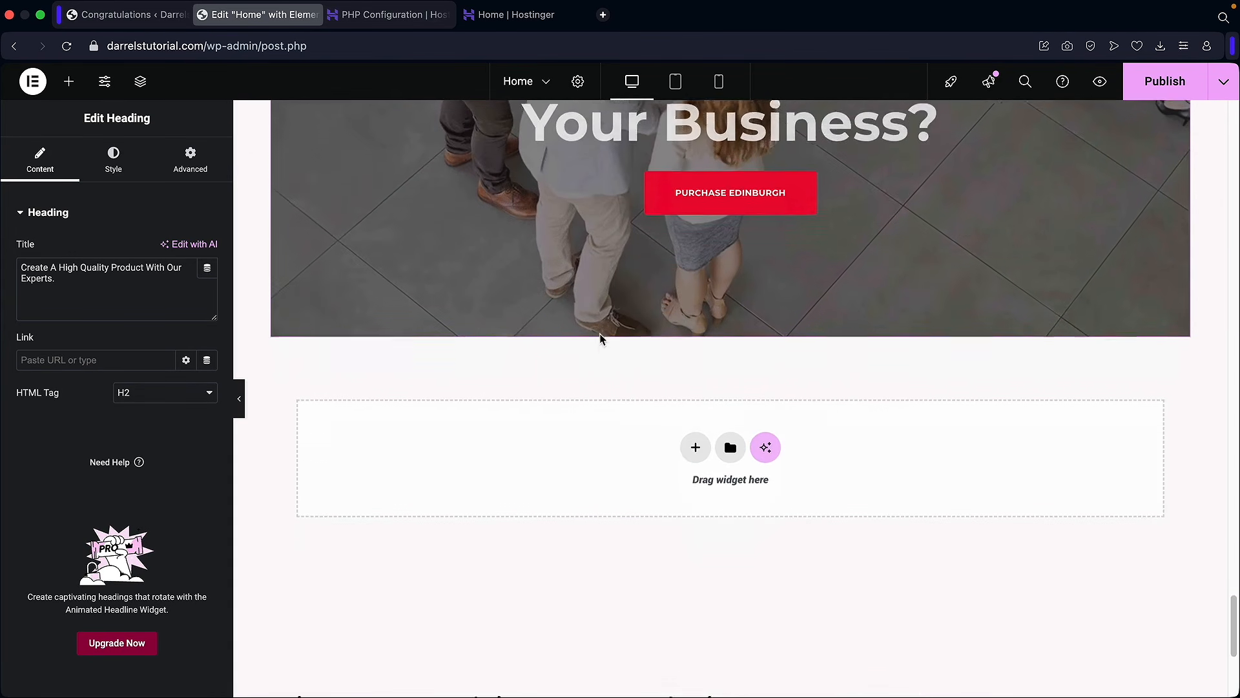
pyautogui.moveTo(1235, 660); pyautogui.dragTo(1235, 122)
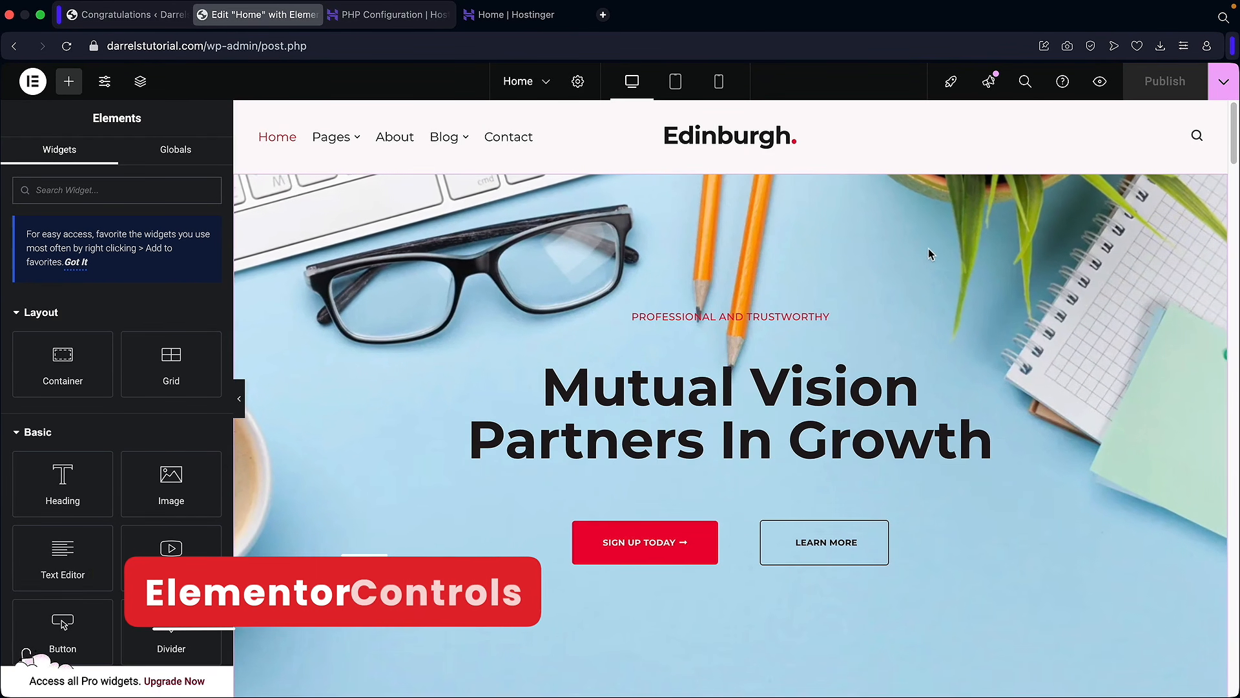
# Step: Preview the page in a new tab, then search the editor for 'contact' and dismiss it
pyautogui.click(1100, 82)
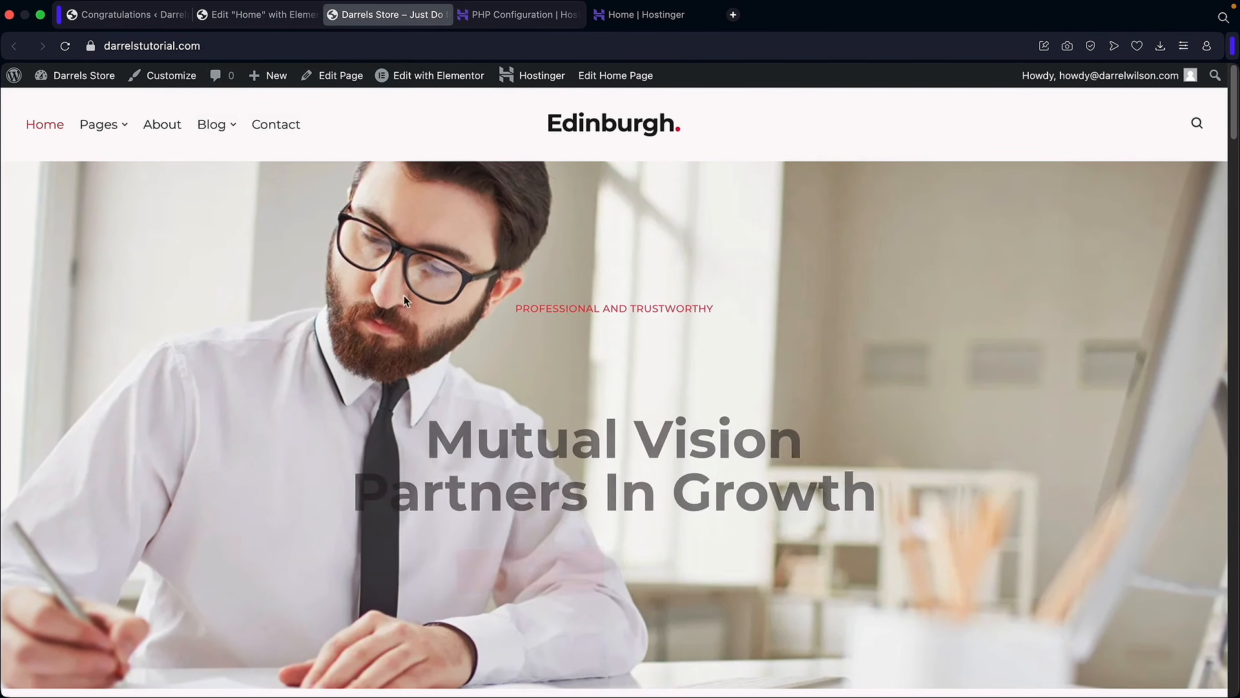
pyautogui.click(276, 20)
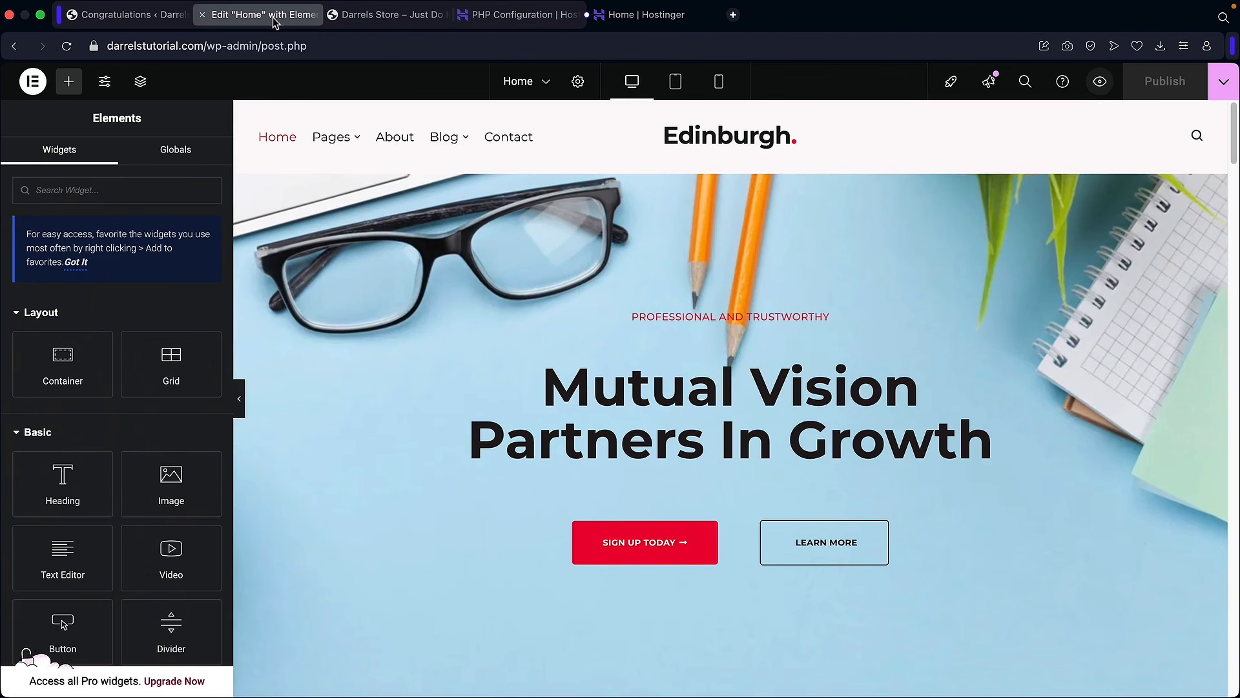
pyautogui.click(1027, 82)
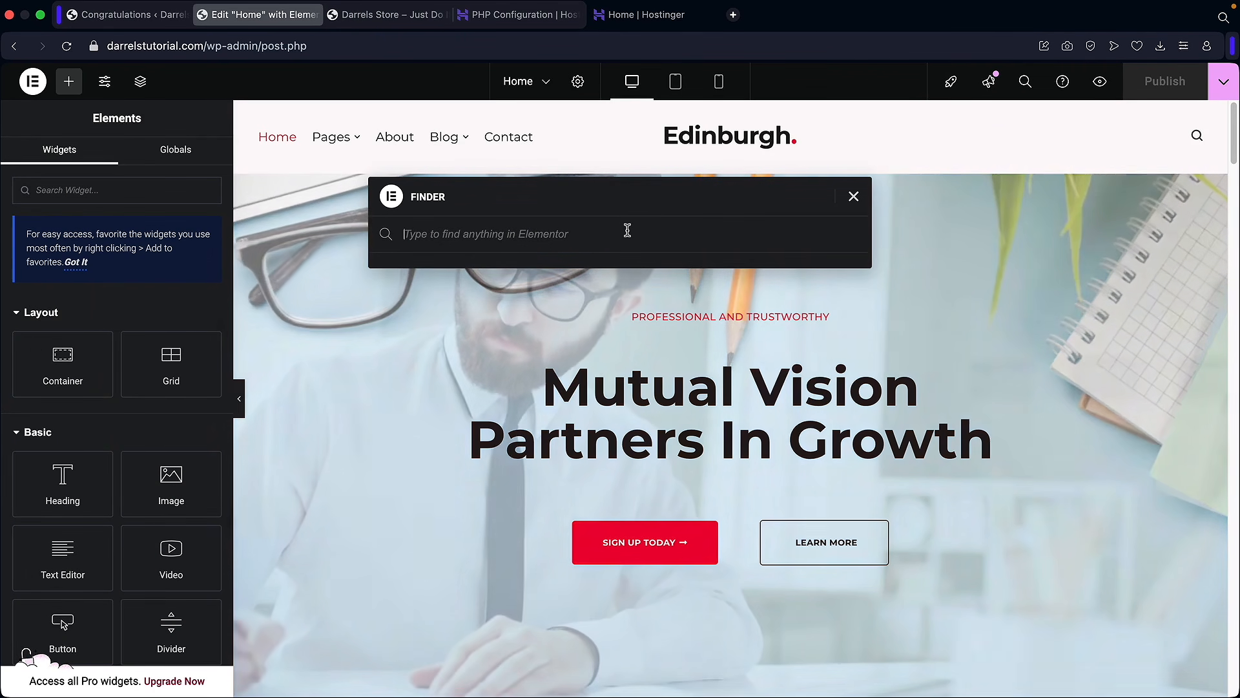
pyautogui.write('contact')
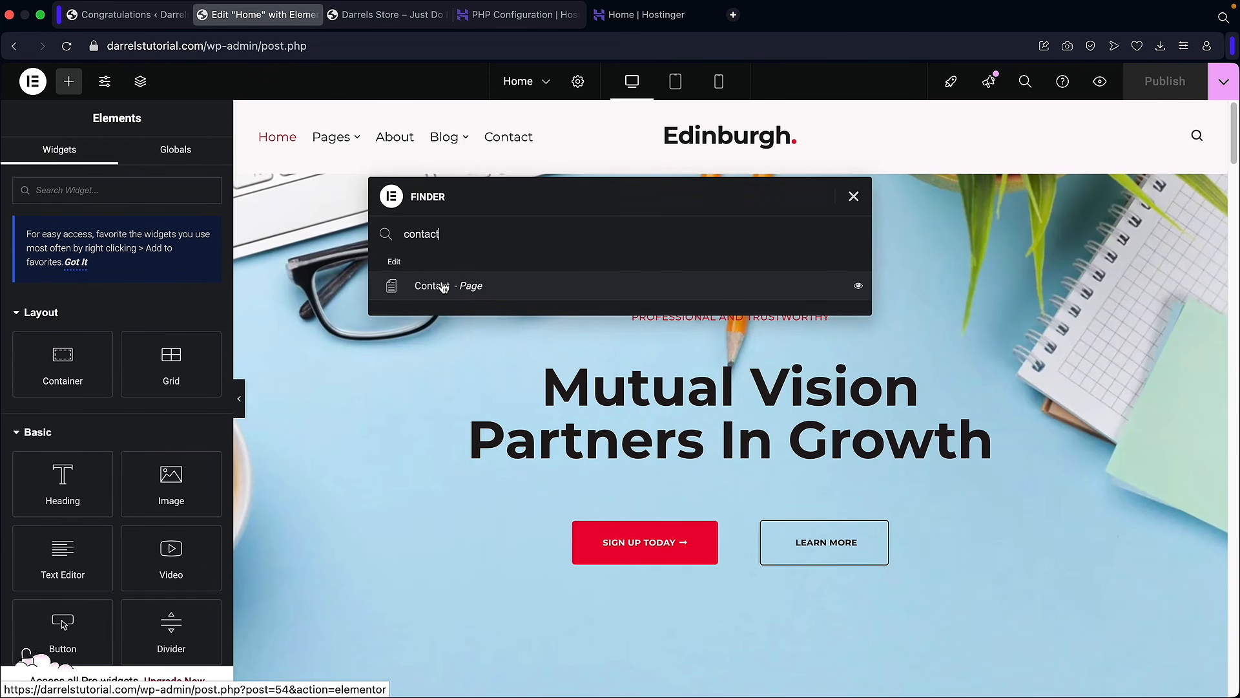
pyautogui.click(853, 196)
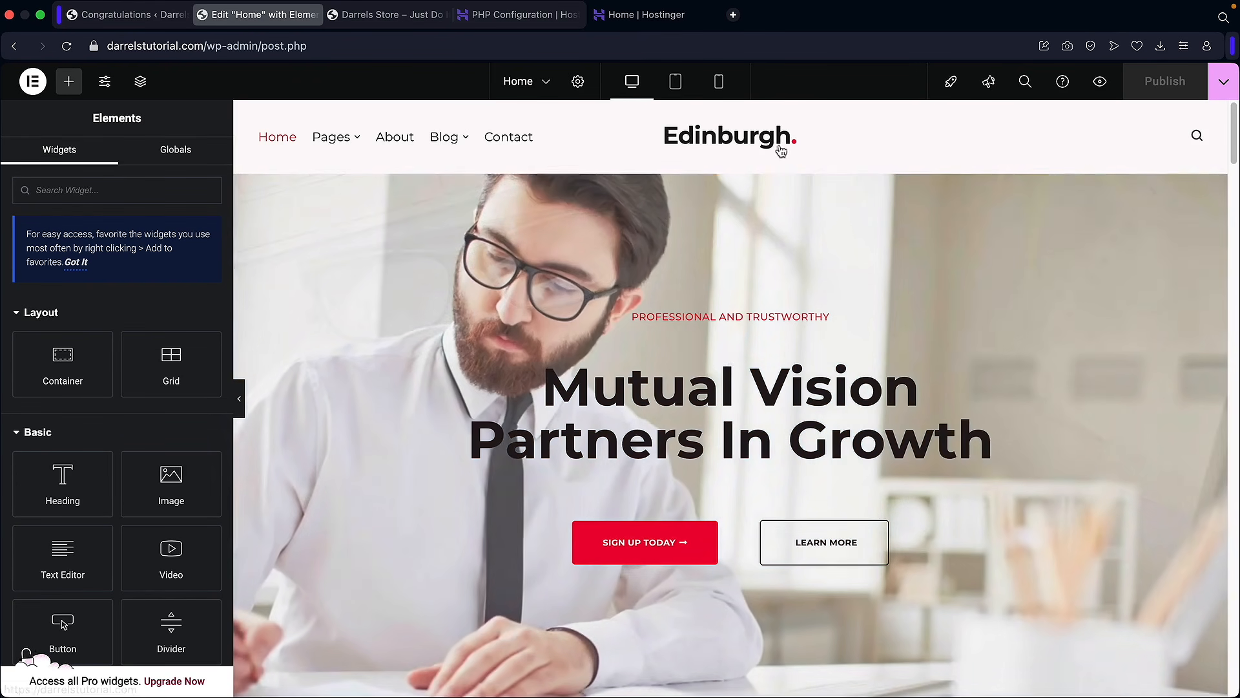
# Step: Switch to Tablet Portrait view and scroll down to the three feature boxes
pyautogui.click(677, 83)
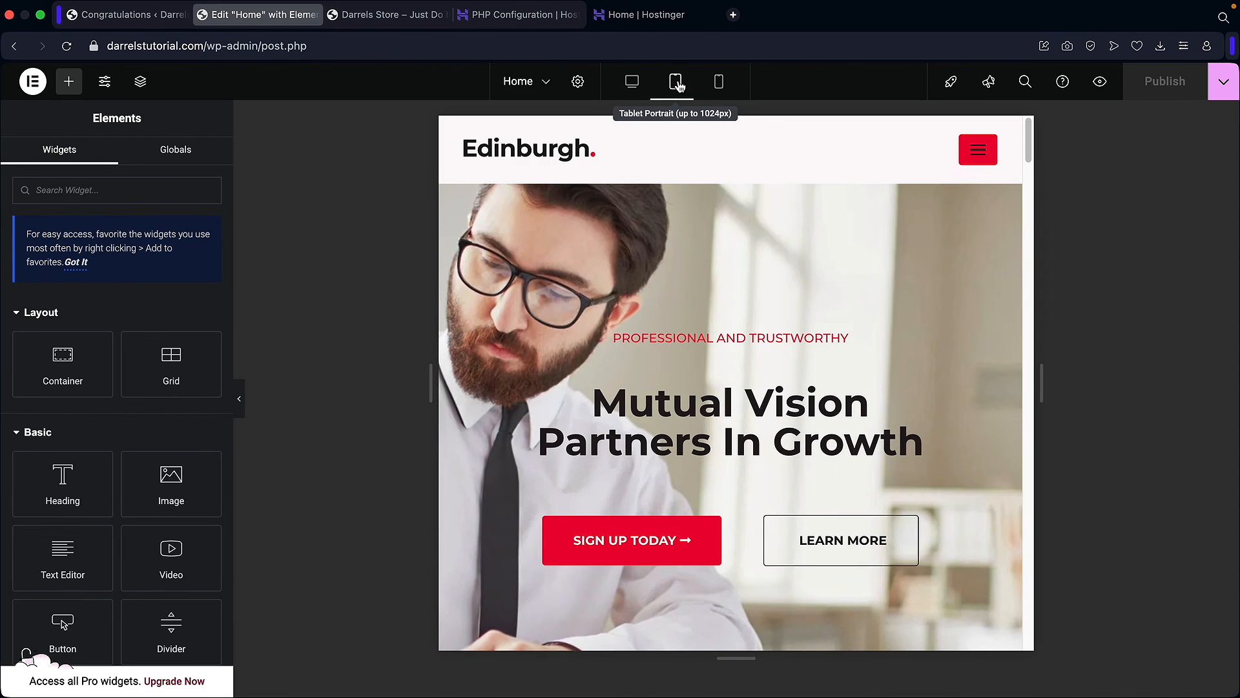
pyautogui.scroll(-6, 781, 304)
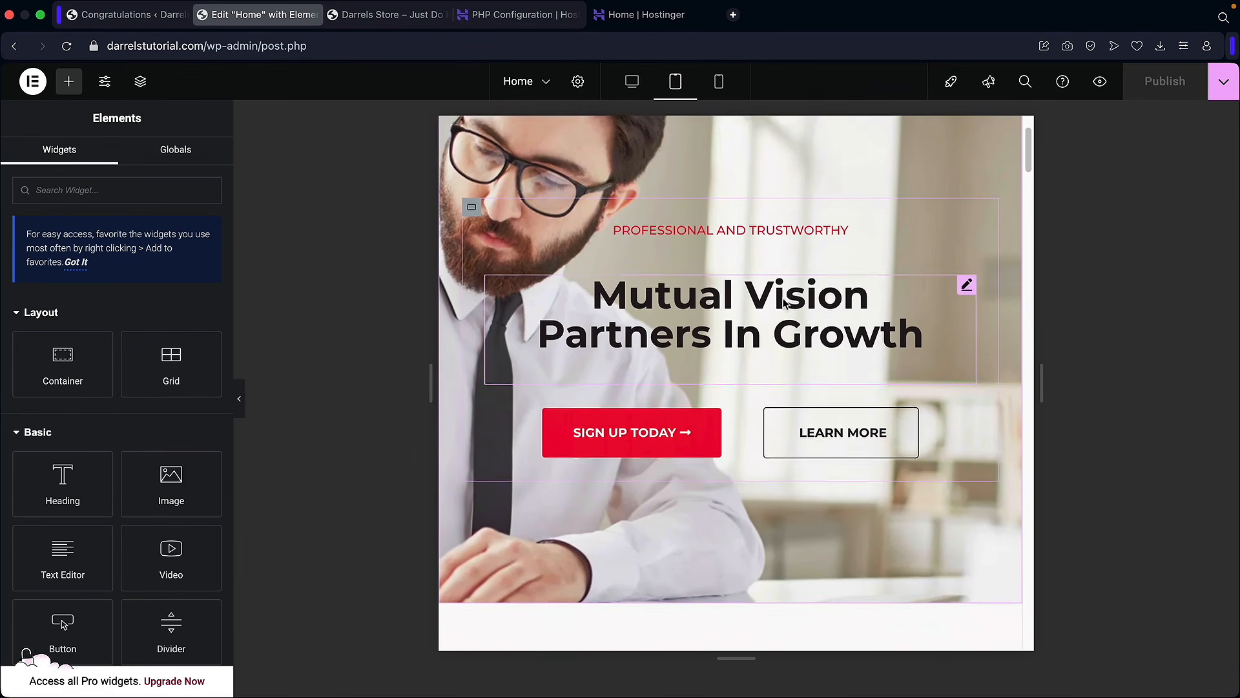
pyautogui.scroll(-6, 783, 304)
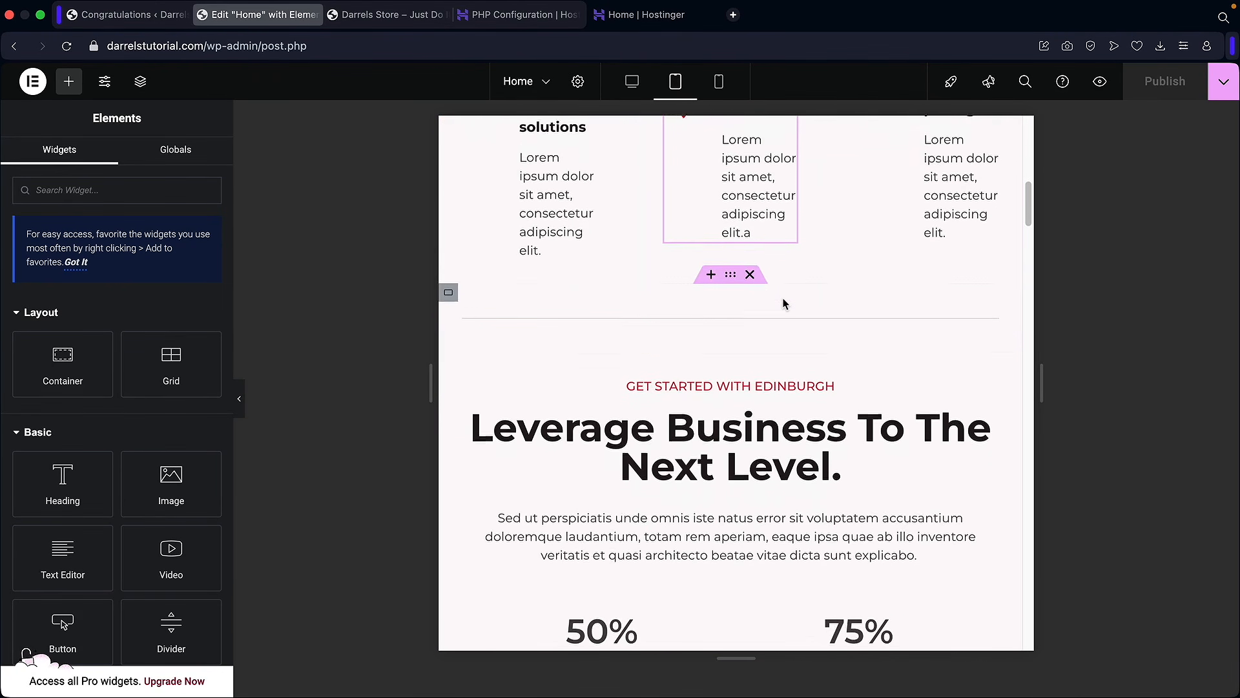
pyautogui.scroll(-6, 783, 304)
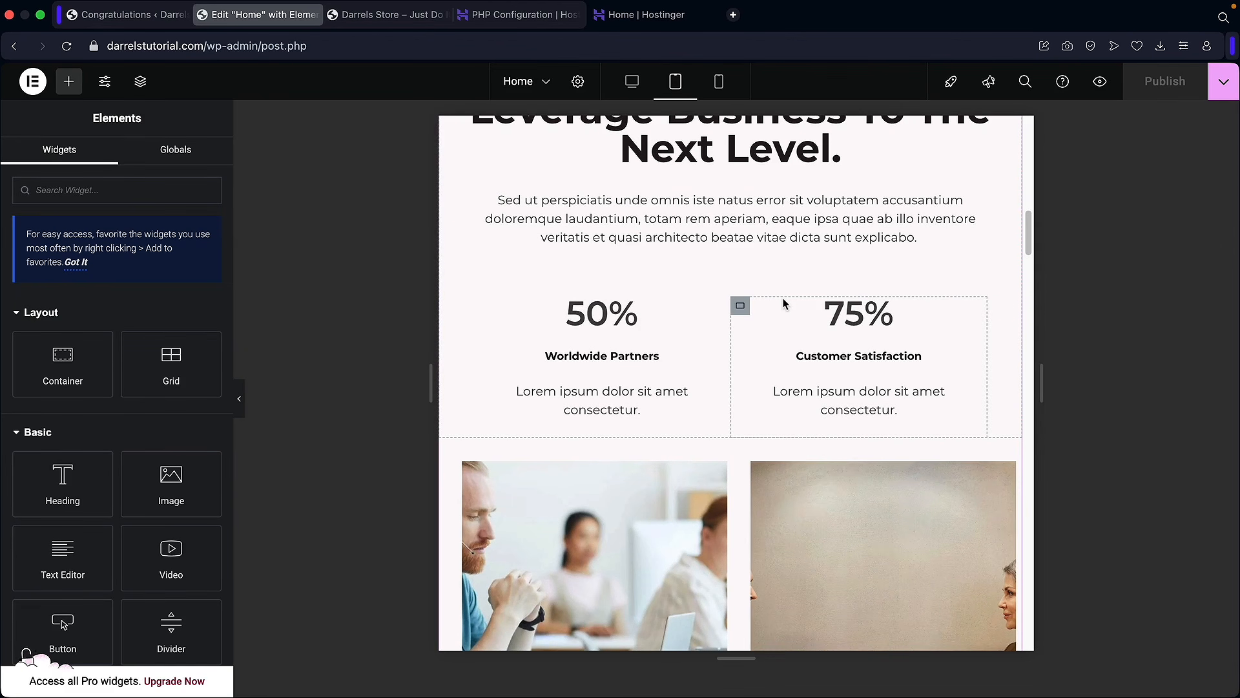
pyautogui.scroll(-8, 783, 299)
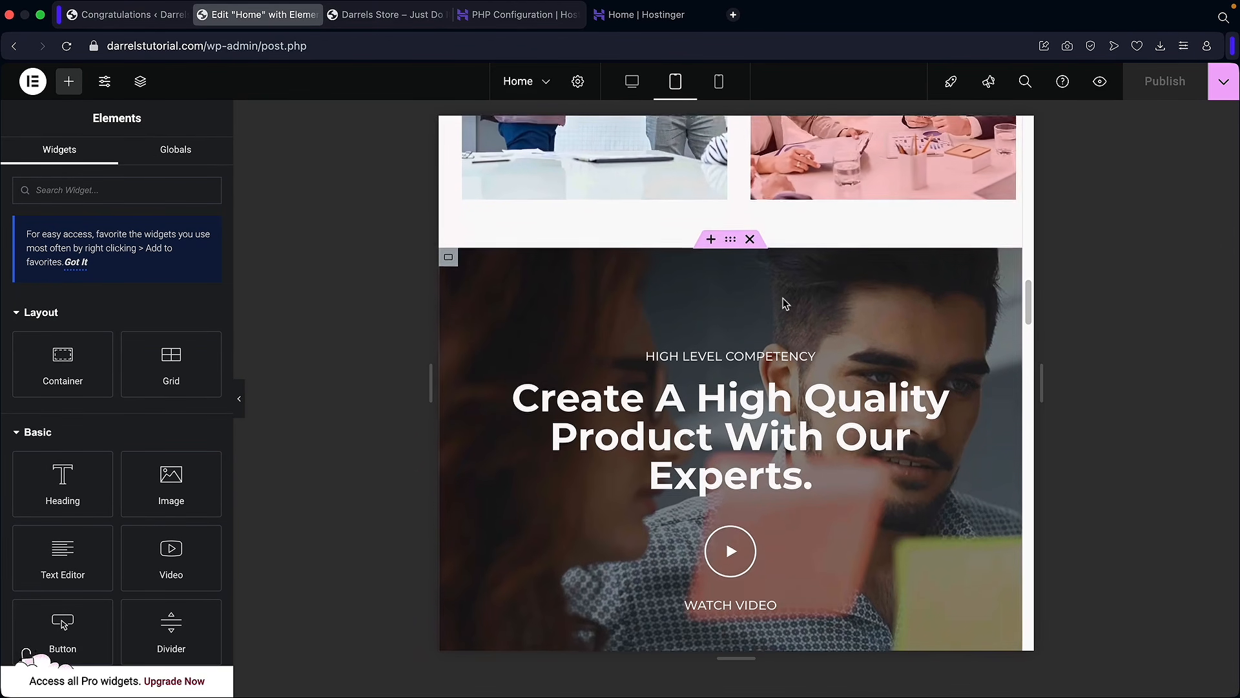
pyautogui.scroll(-4, 761, 320)
pyautogui.scroll(15, 757, 318)
pyautogui.scroll(8, 757, 313)
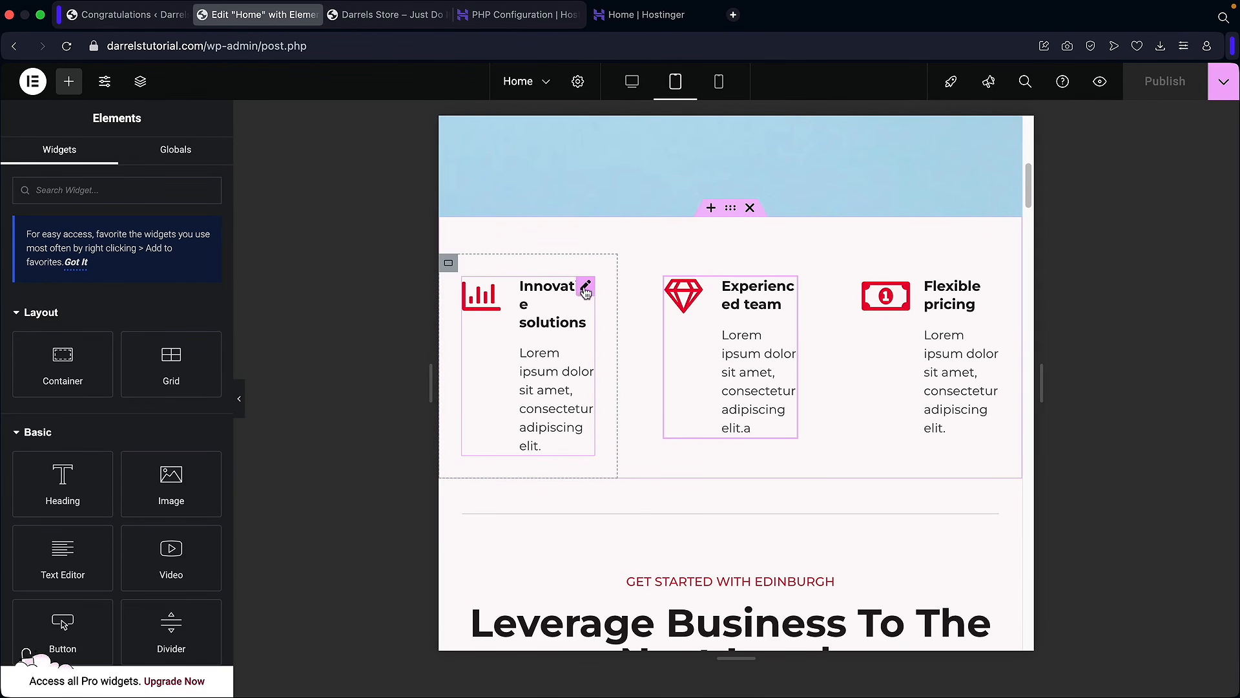
# Step: Set the Innovative solutions icon box title typography size to 17 px for tablet
pyautogui.click(586, 289)
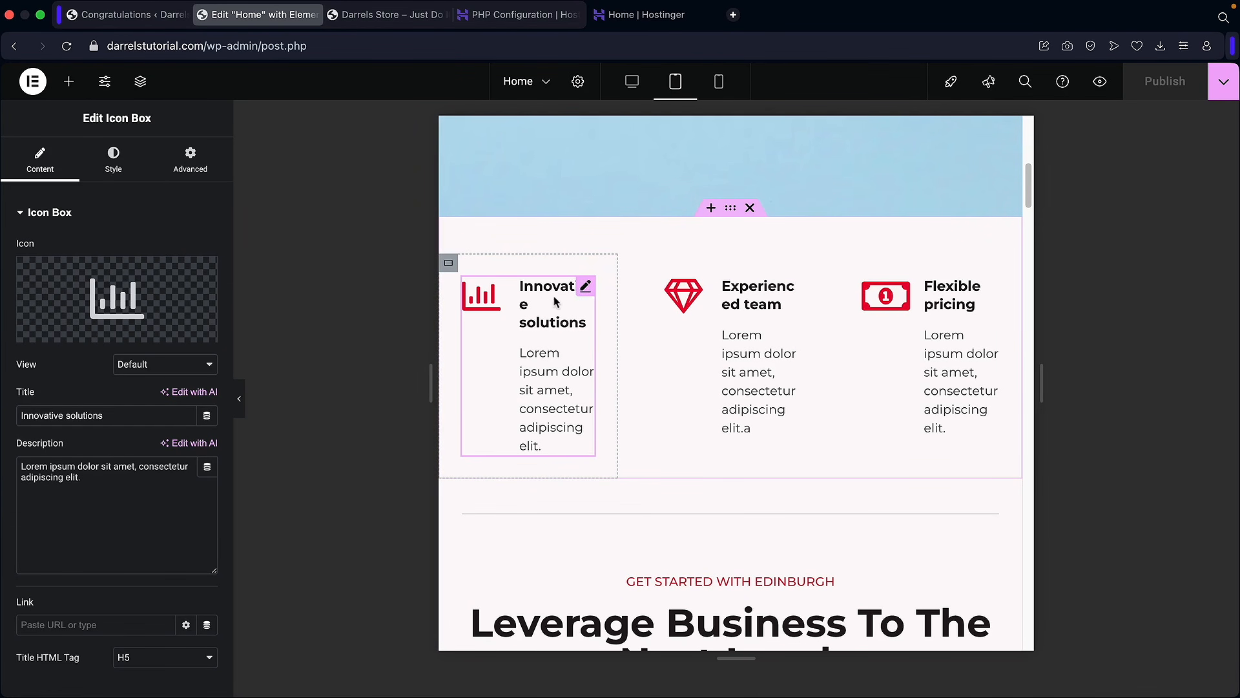
pyautogui.click(115, 169)
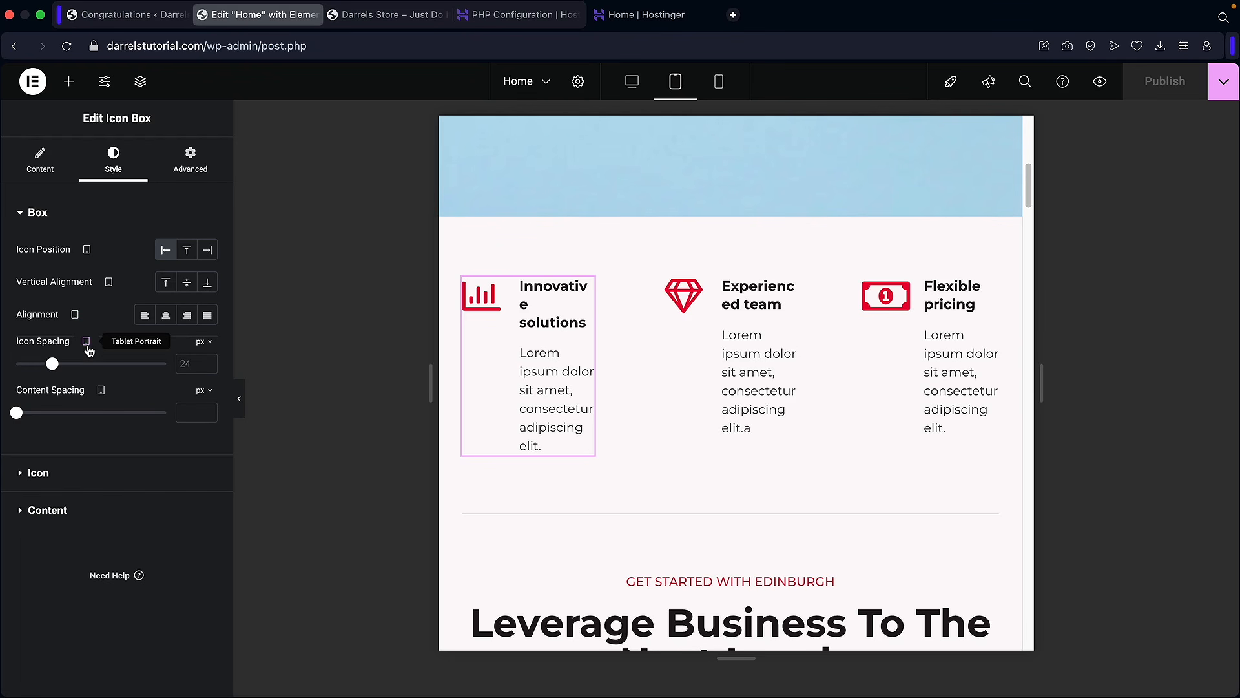
pyautogui.click(57, 512)
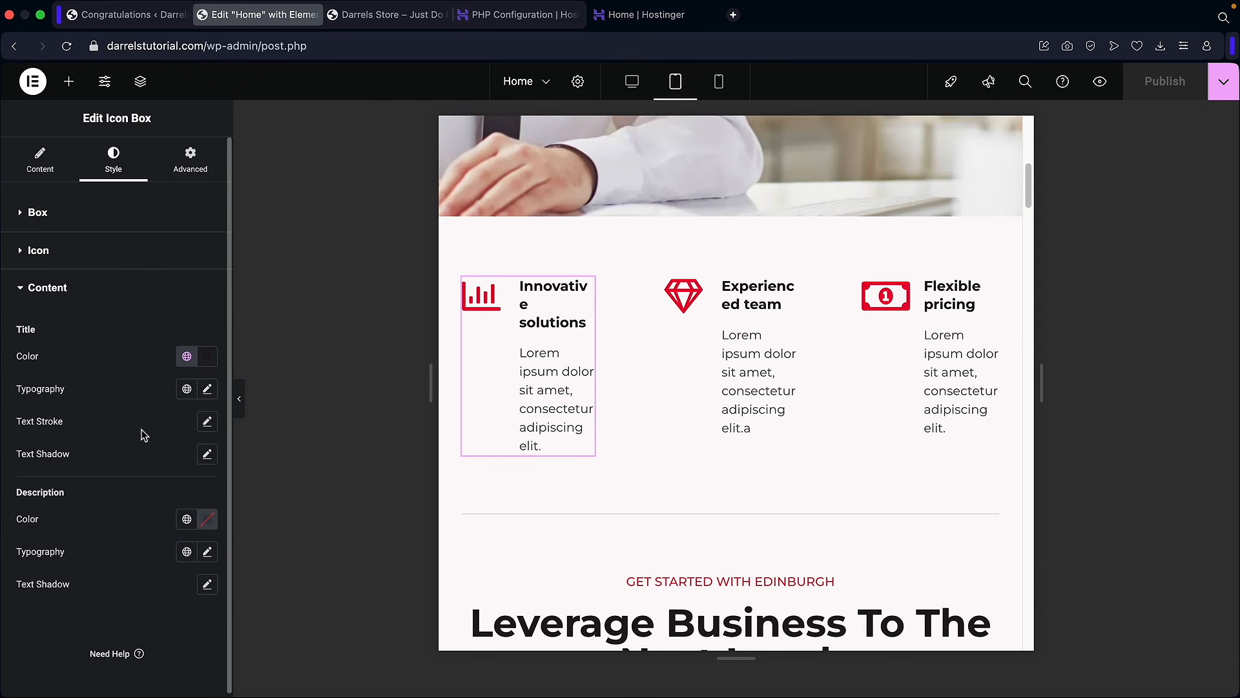
pyautogui.click(209, 390)
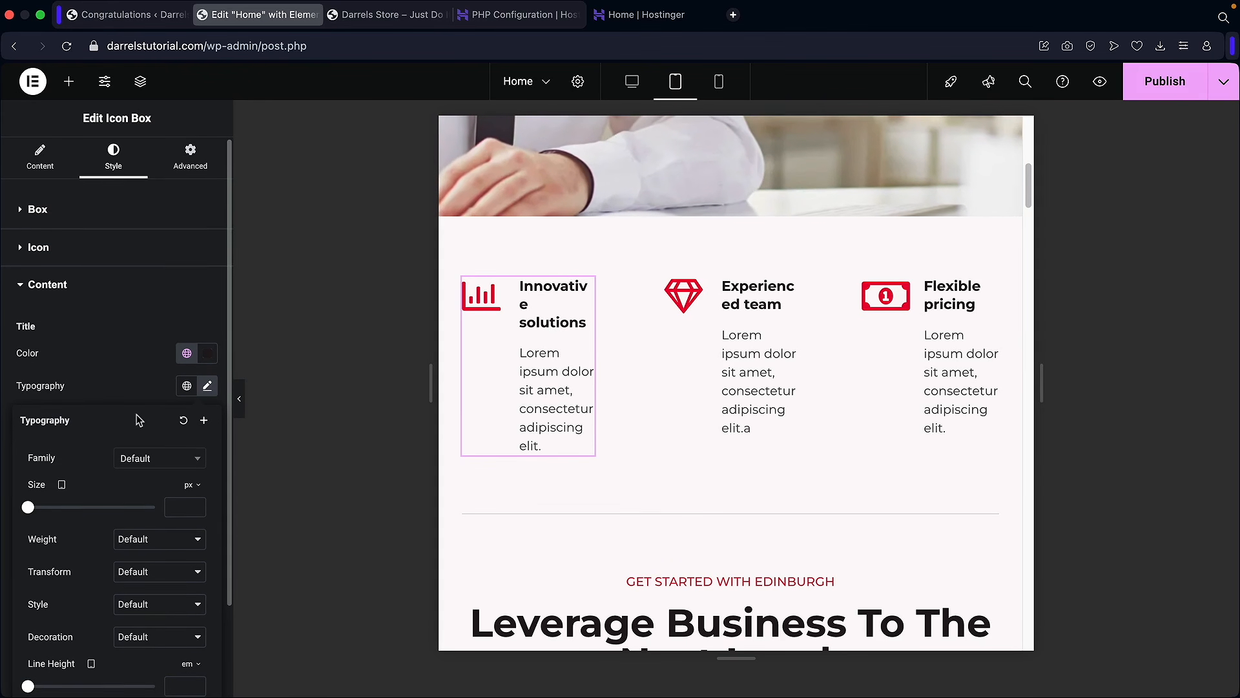
pyautogui.click(36, 510)
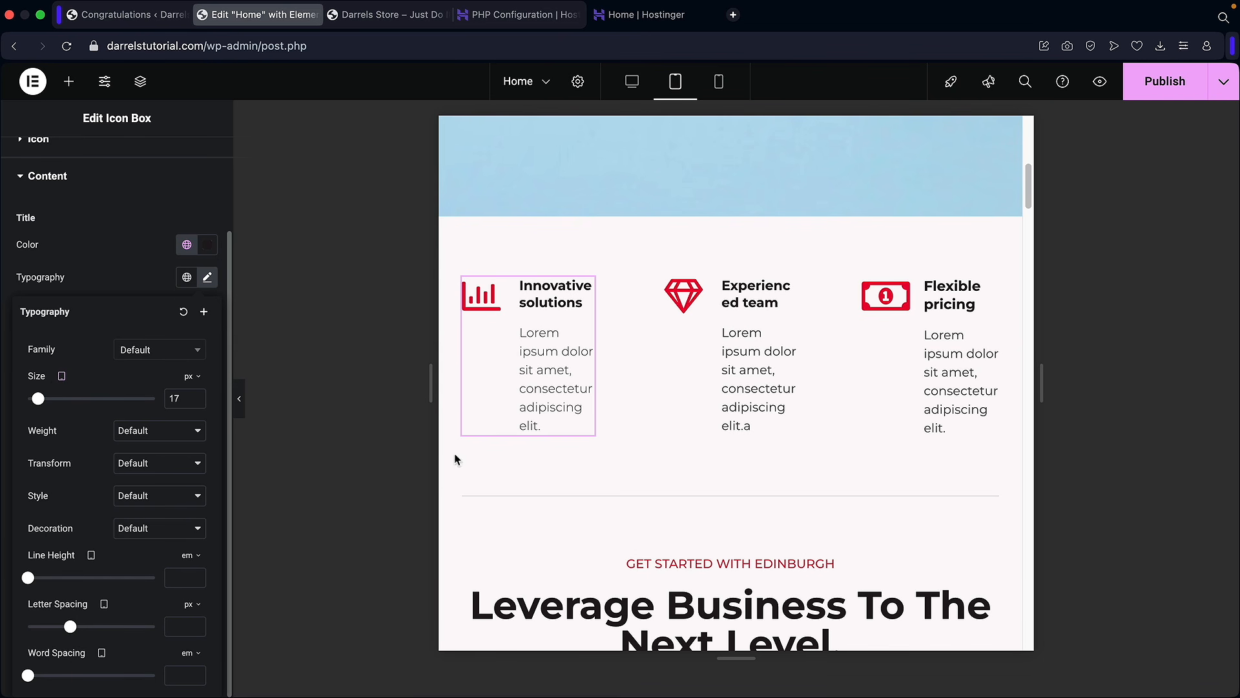
pyautogui.scroll(-7, 618, 460)
pyautogui.scroll(-12, 620, 456)
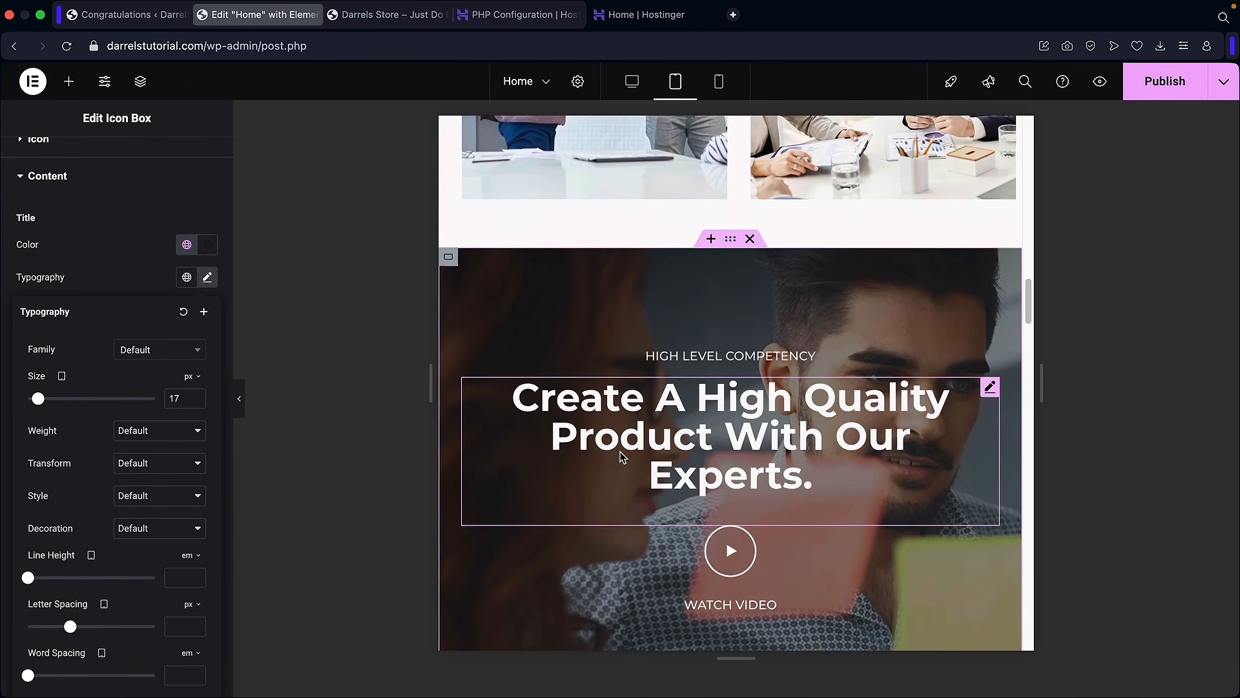
pyautogui.scroll(-10, 621, 456)
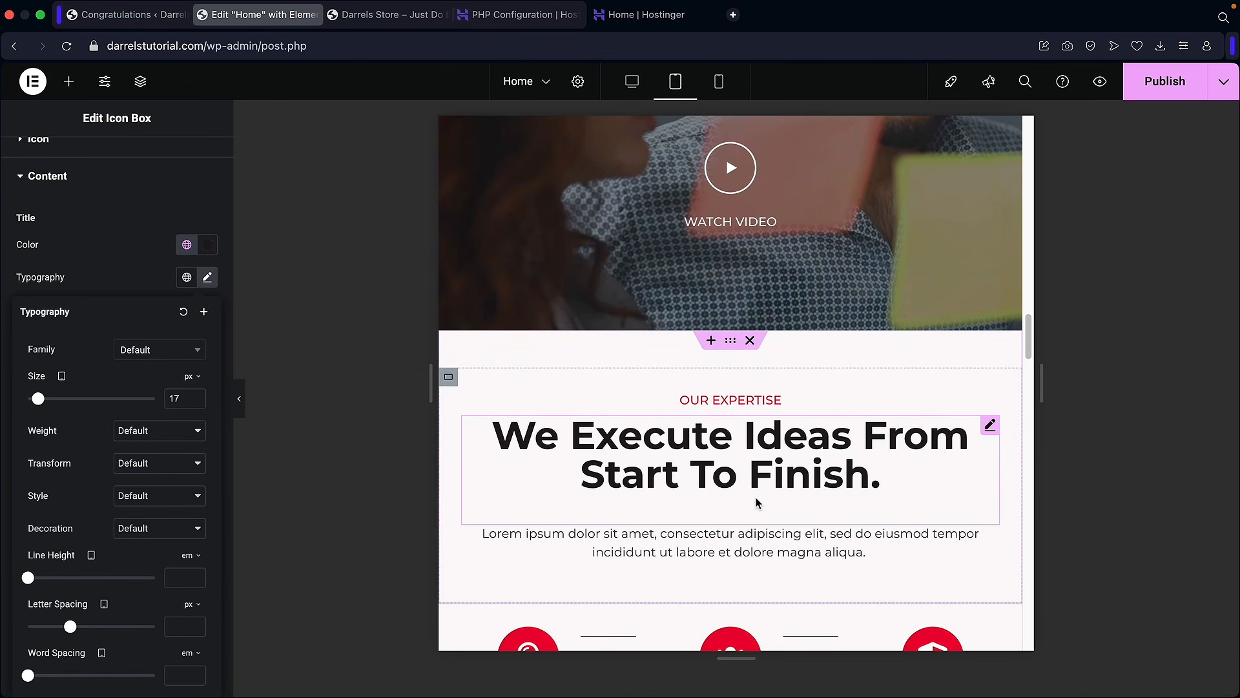
pyautogui.scroll(-3, 757, 503)
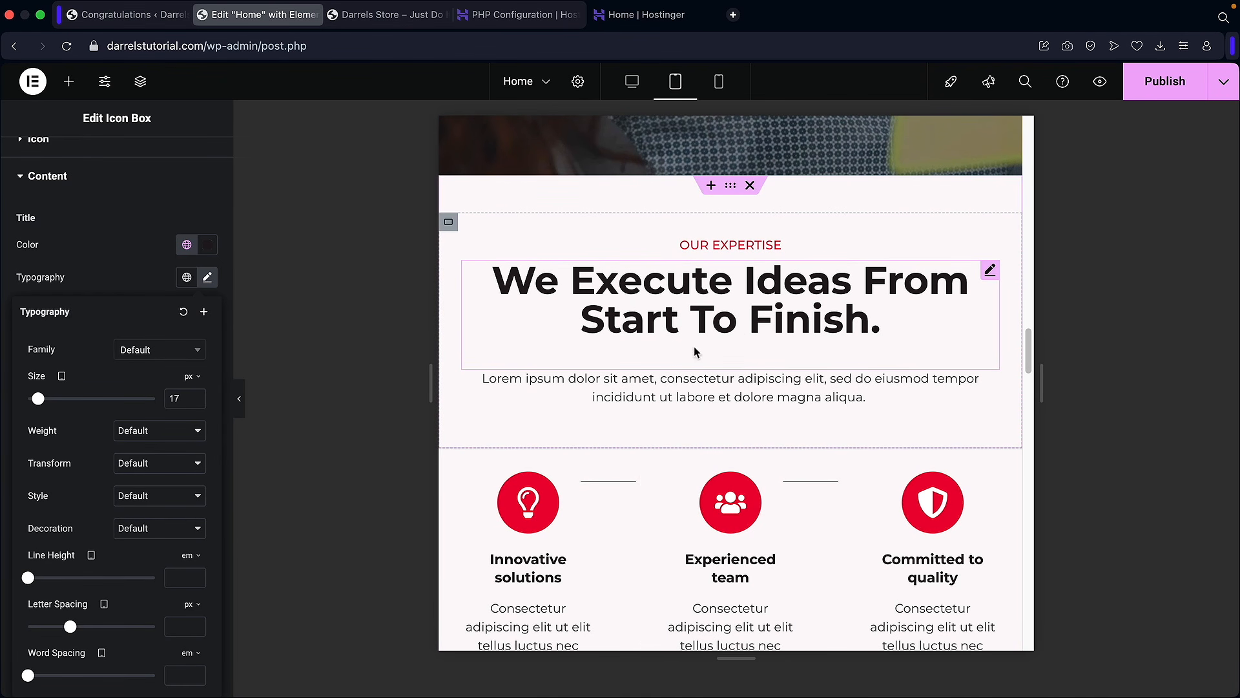
pyautogui.scroll(-5, 685, 356)
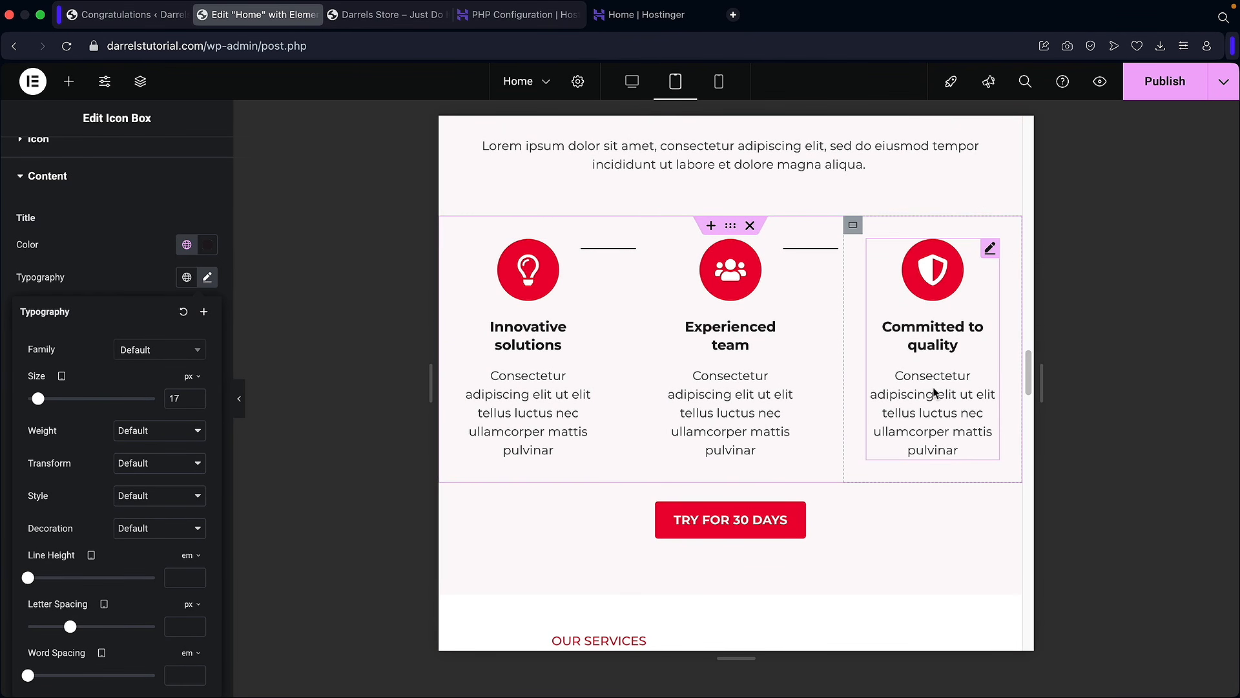
pyautogui.scroll(-10, 934, 392)
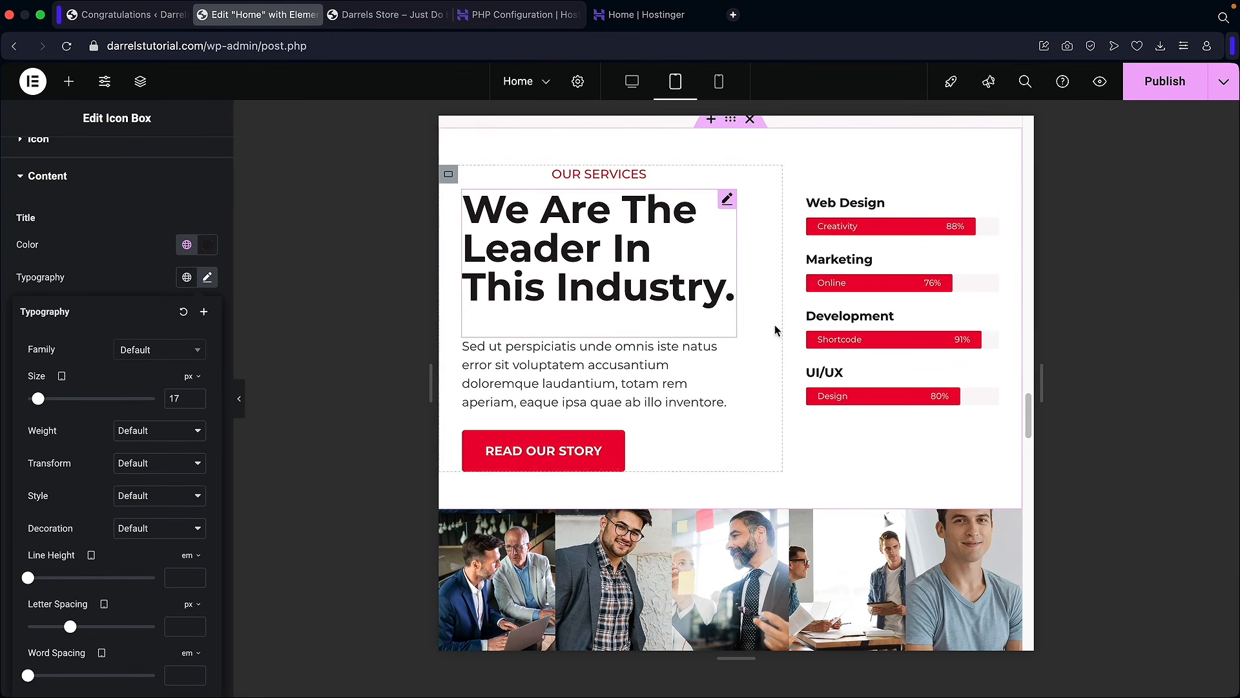
pyautogui.moveTo(1028, 413); pyautogui.dragTo(1029, 139)
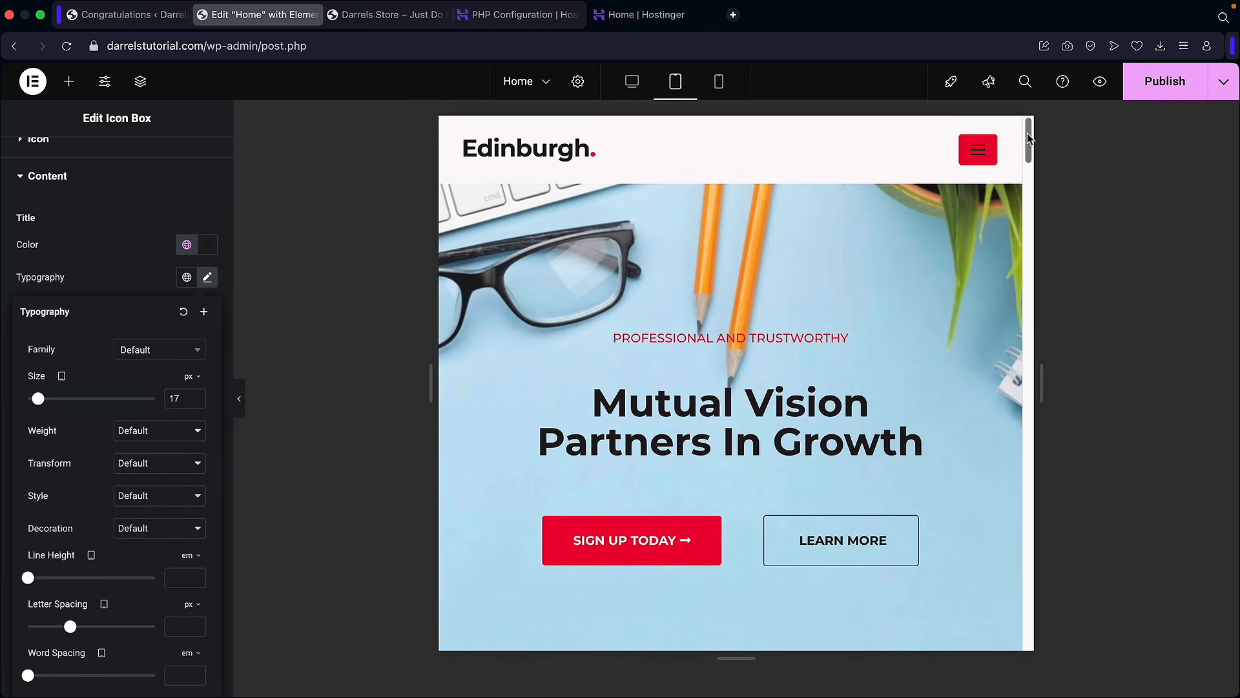
# Step: Switch the preview to Mobile Portrait width and scroll back up to the hero
pyautogui.click(719, 83)
pyautogui.click(720, 82)
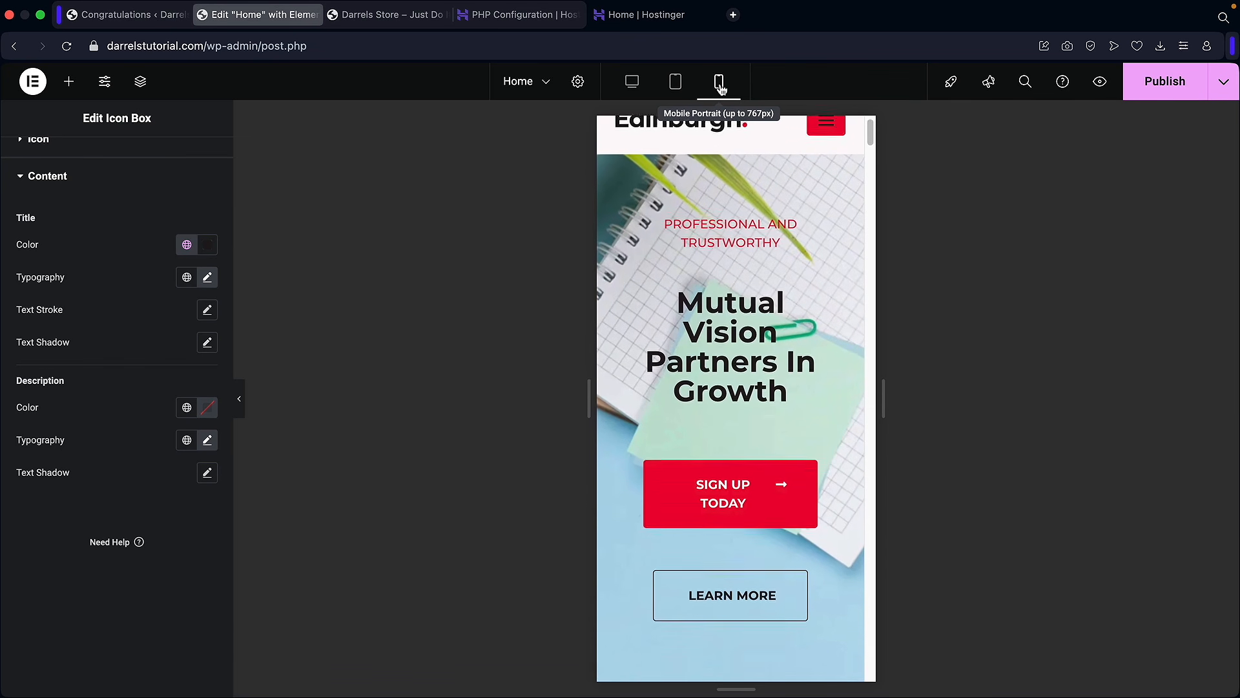
pyautogui.scroll(5, 778, 254)
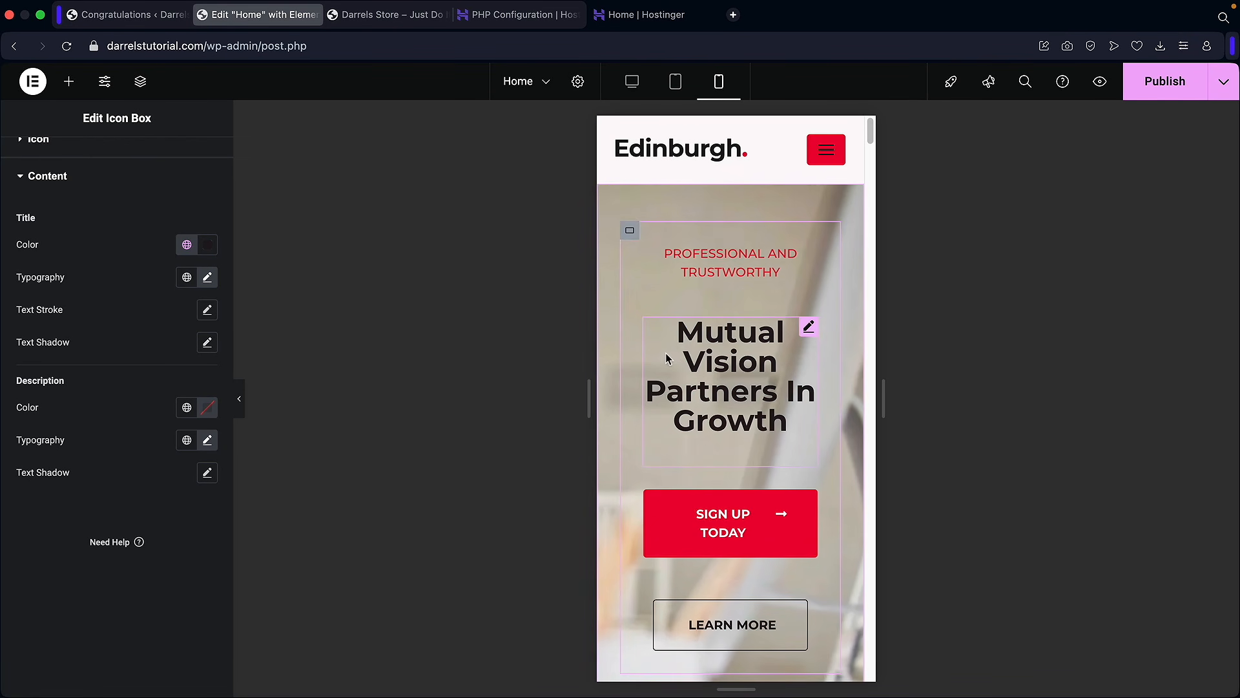
pyautogui.click(747, 394)
# Step: Set the SIGN UP TODAY button's mobile typography size to 10 px
pyautogui.click(808, 516)
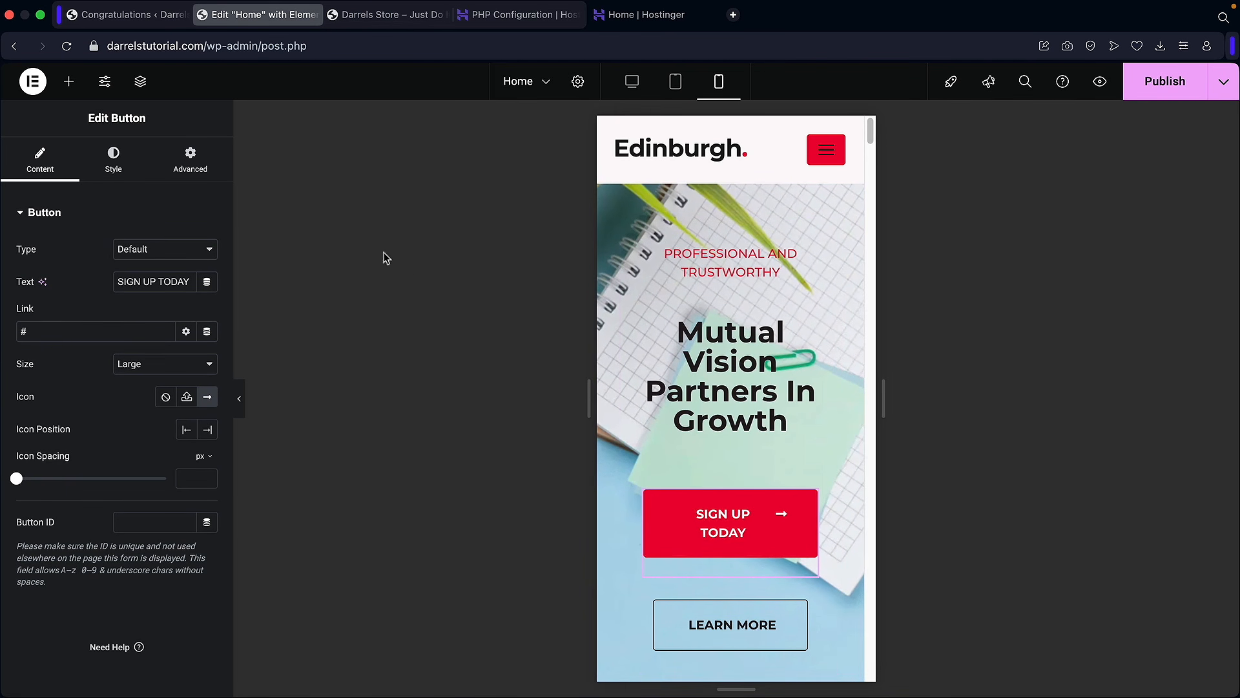
pyautogui.click(118, 167)
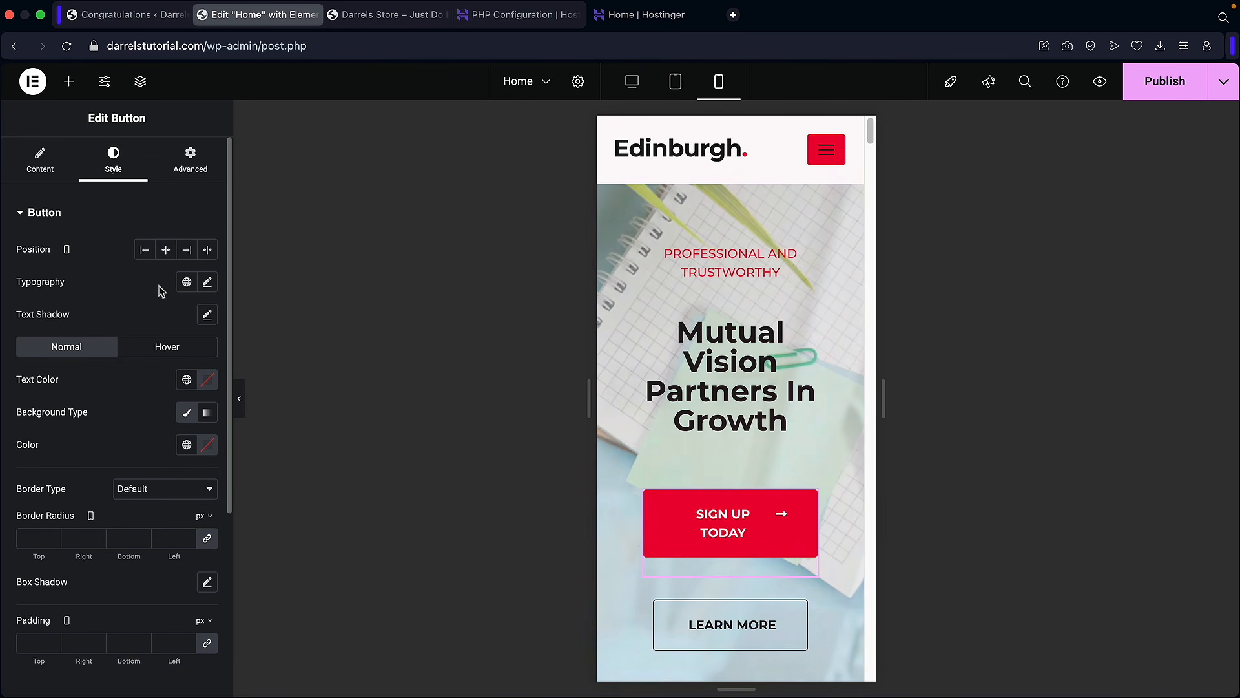
pyautogui.click(207, 283)
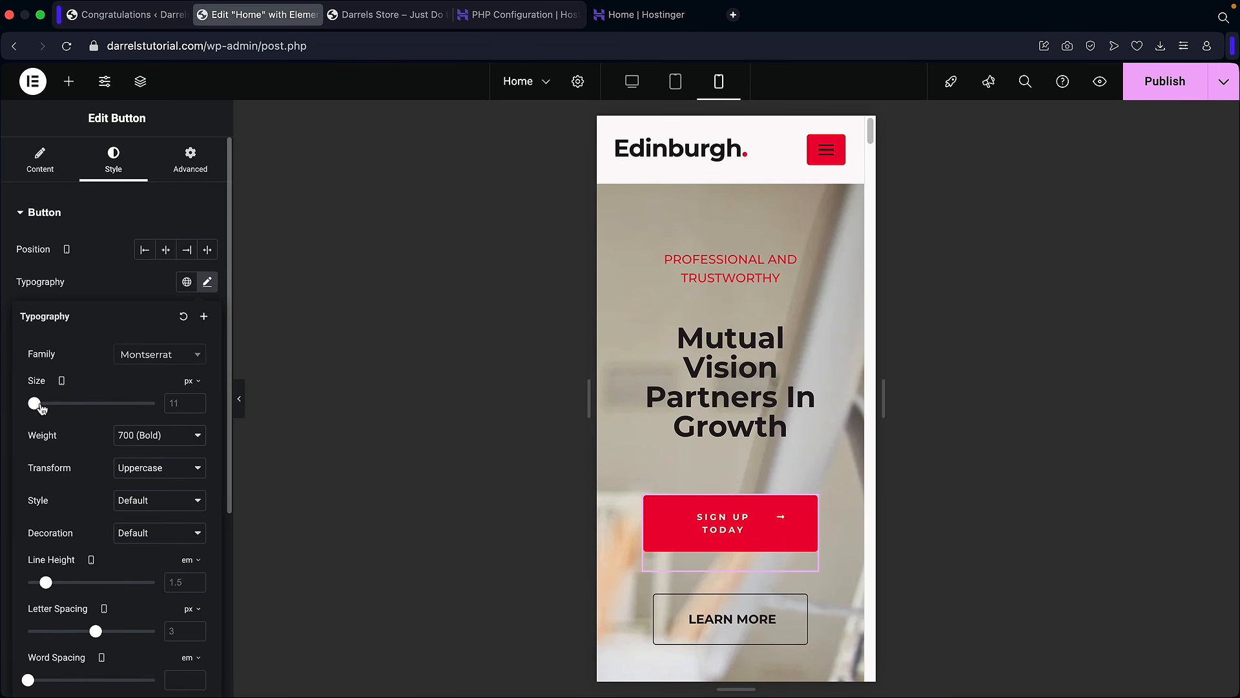
pyautogui.click(196, 406)
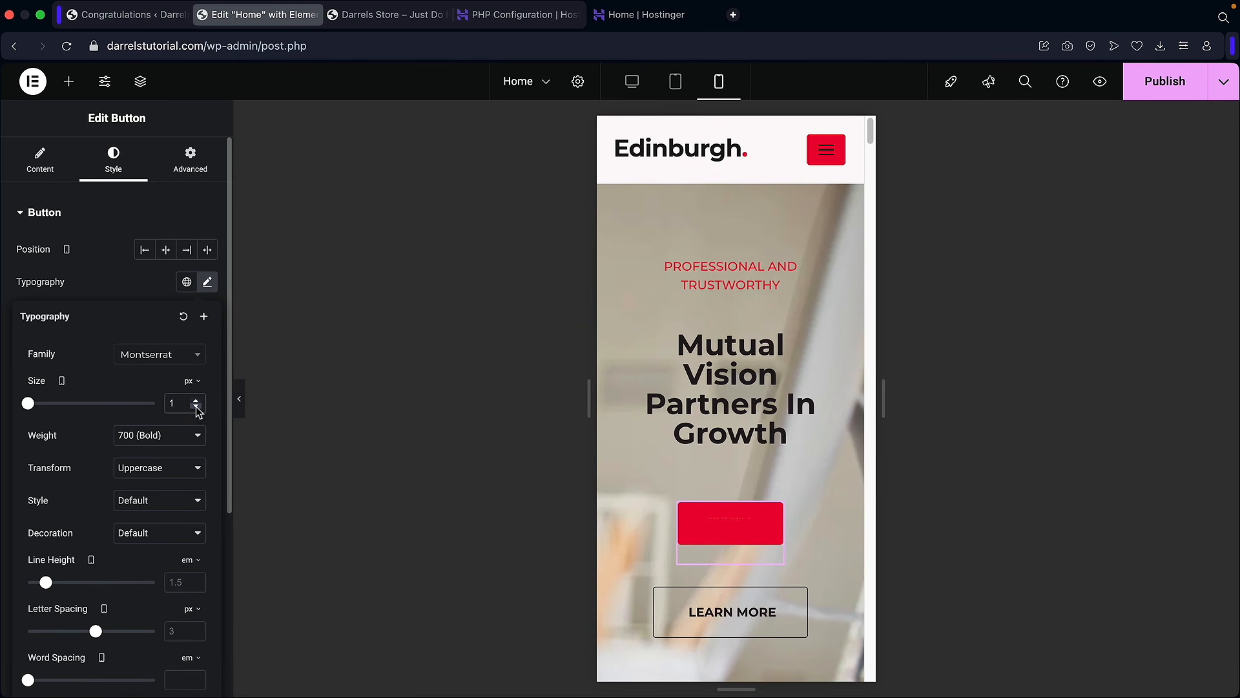
pyautogui.click(196, 401)
pyautogui.click(196, 401)
pyautogui.click(196, 402)
pyautogui.click(196, 401)
pyautogui.click(196, 402)
pyautogui.click(197, 401)
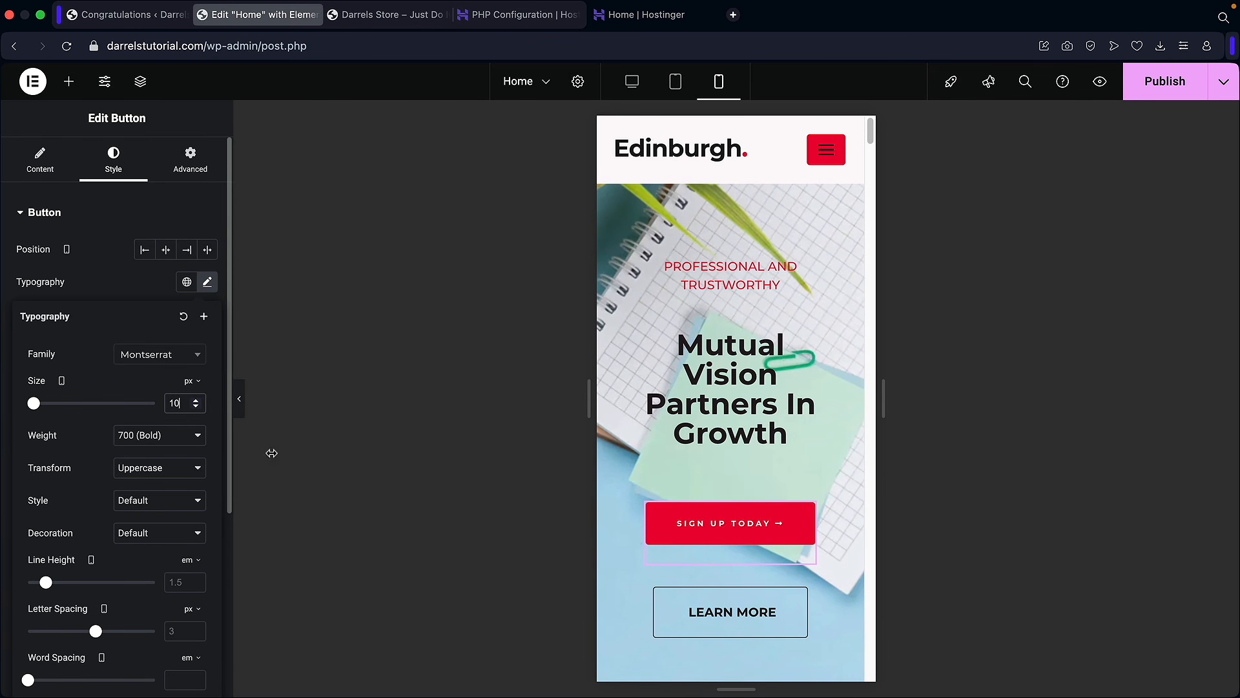
pyautogui.scroll(-2, 655, 556)
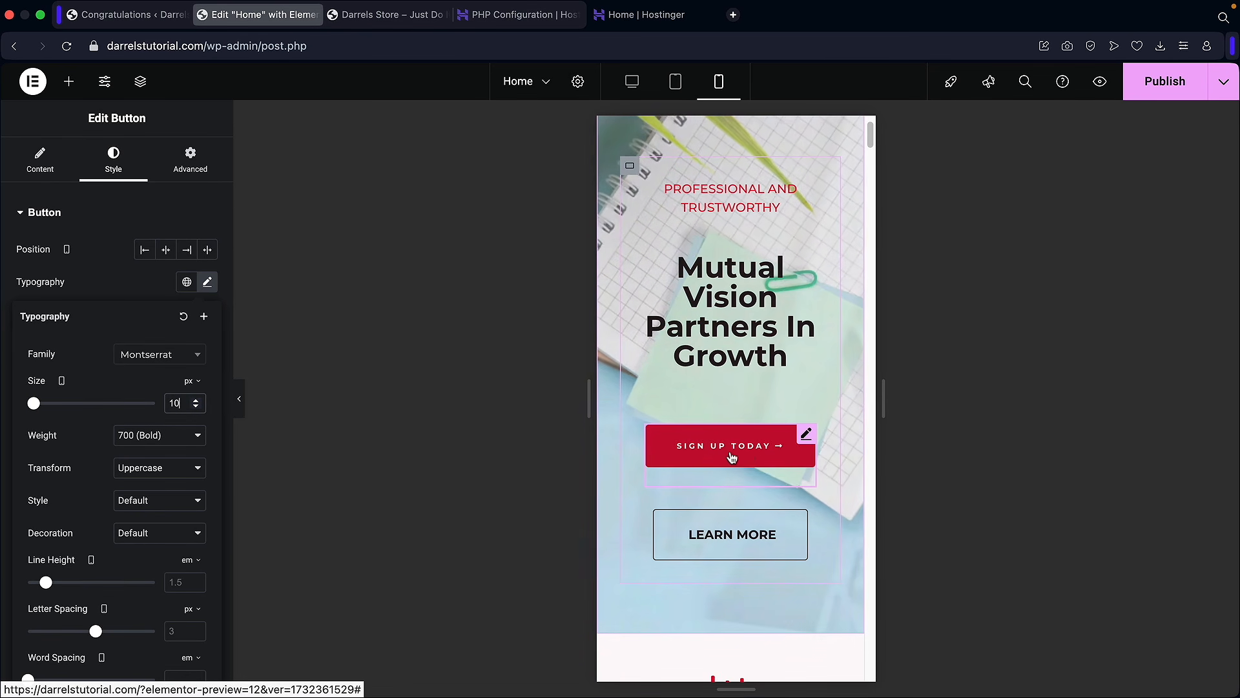
pyautogui.scroll(-8, 749, 450)
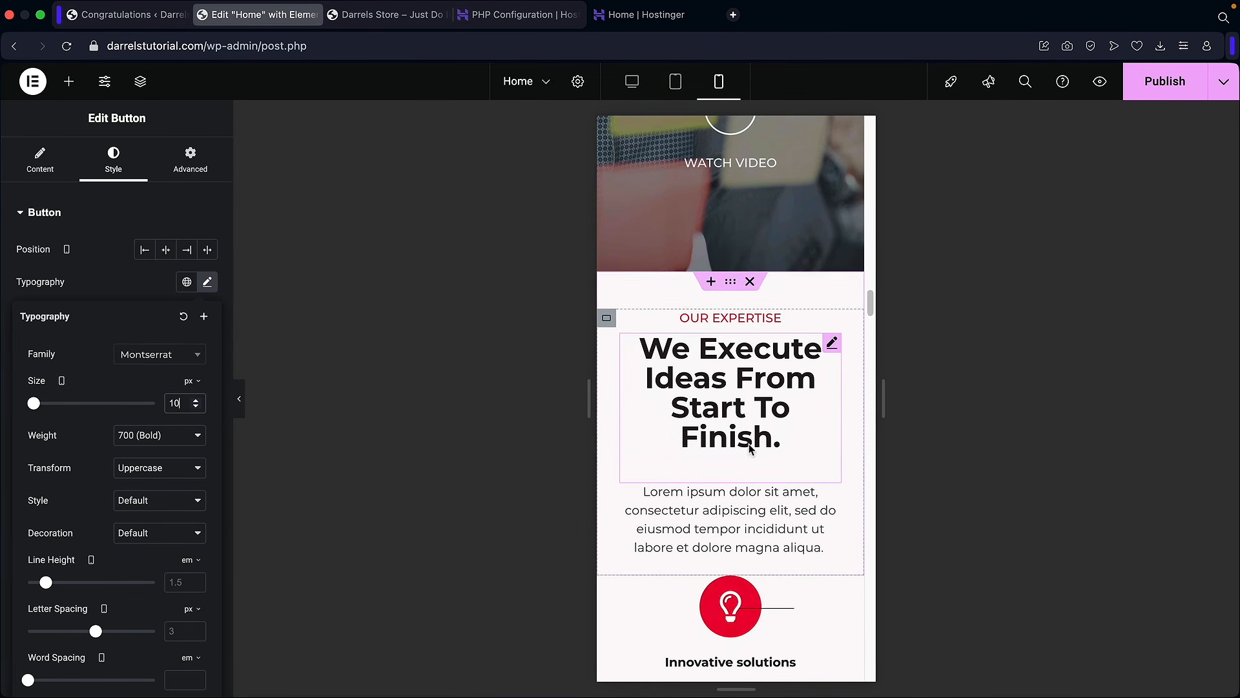
pyautogui.scroll(6, 749, 448)
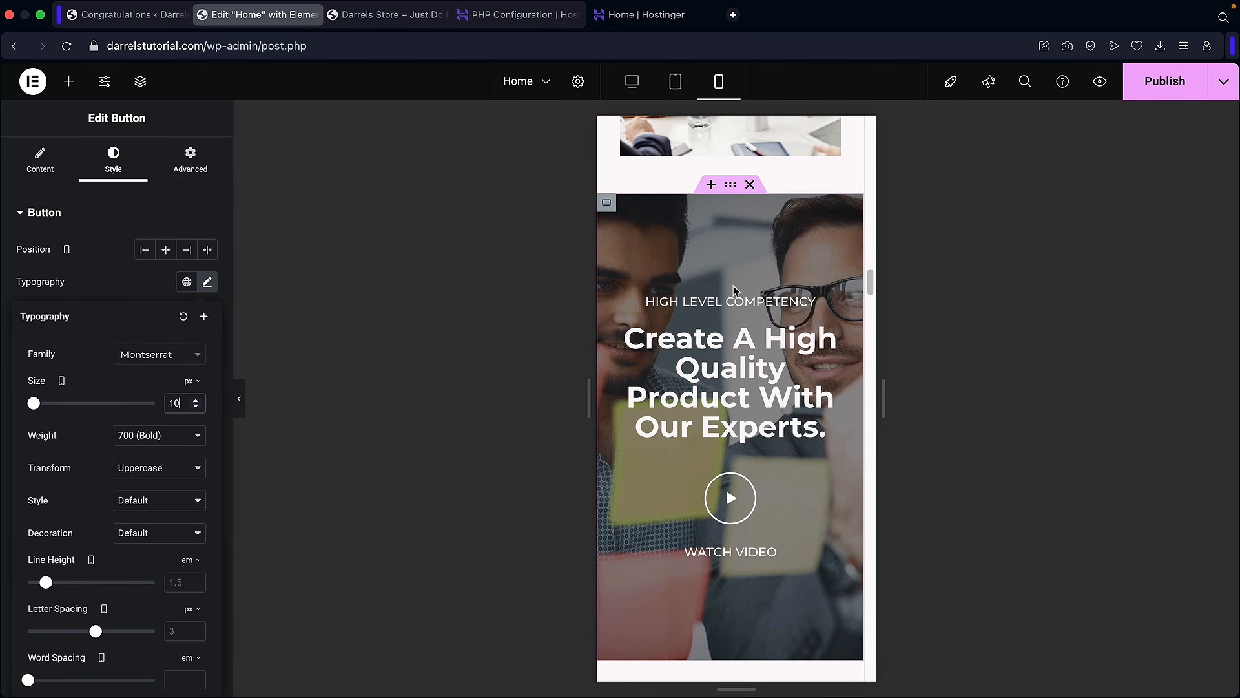
# Step: Set the Create A High Quality Product video container to Hide On Mobile Portrait
pyautogui.click(732, 188)
pyautogui.click(194, 165)
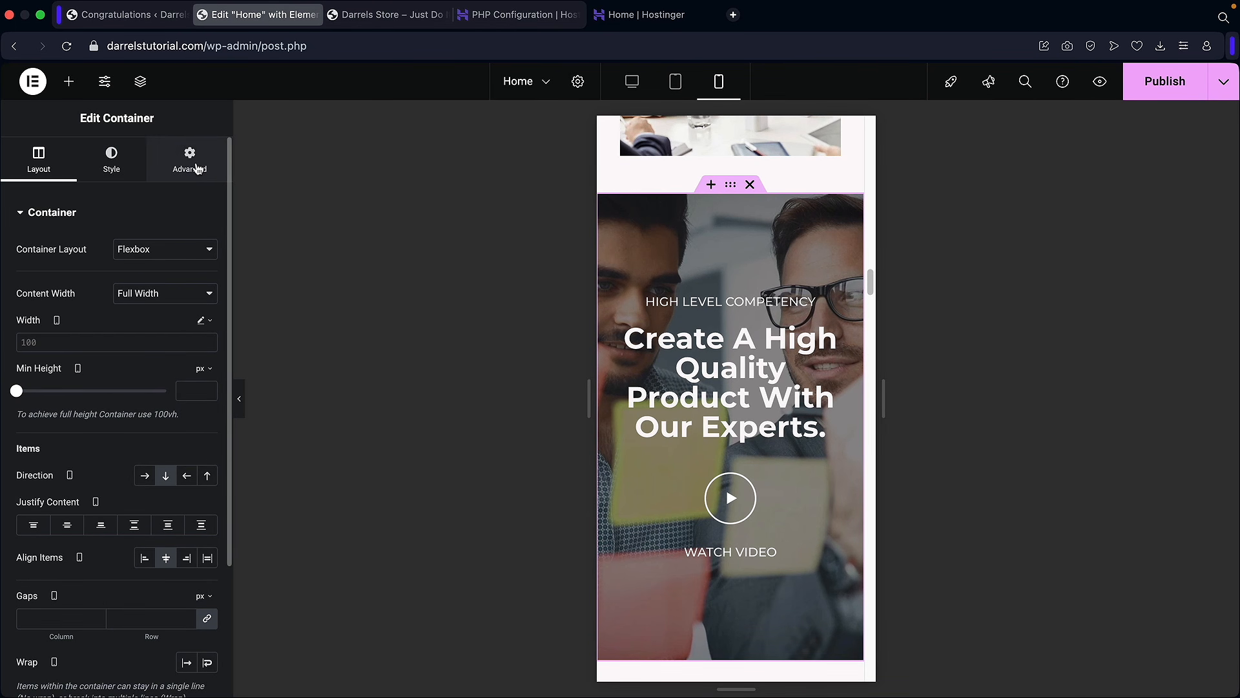
pyautogui.scroll(-5, 110, 352)
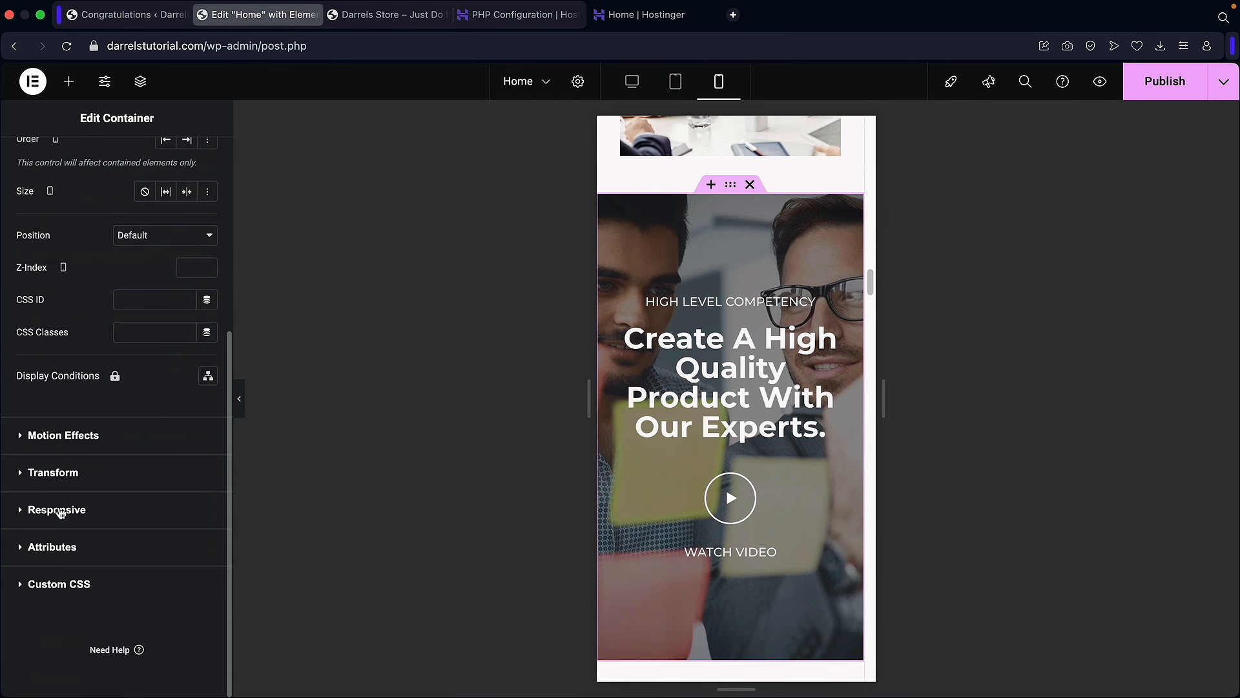
pyautogui.click(60, 510)
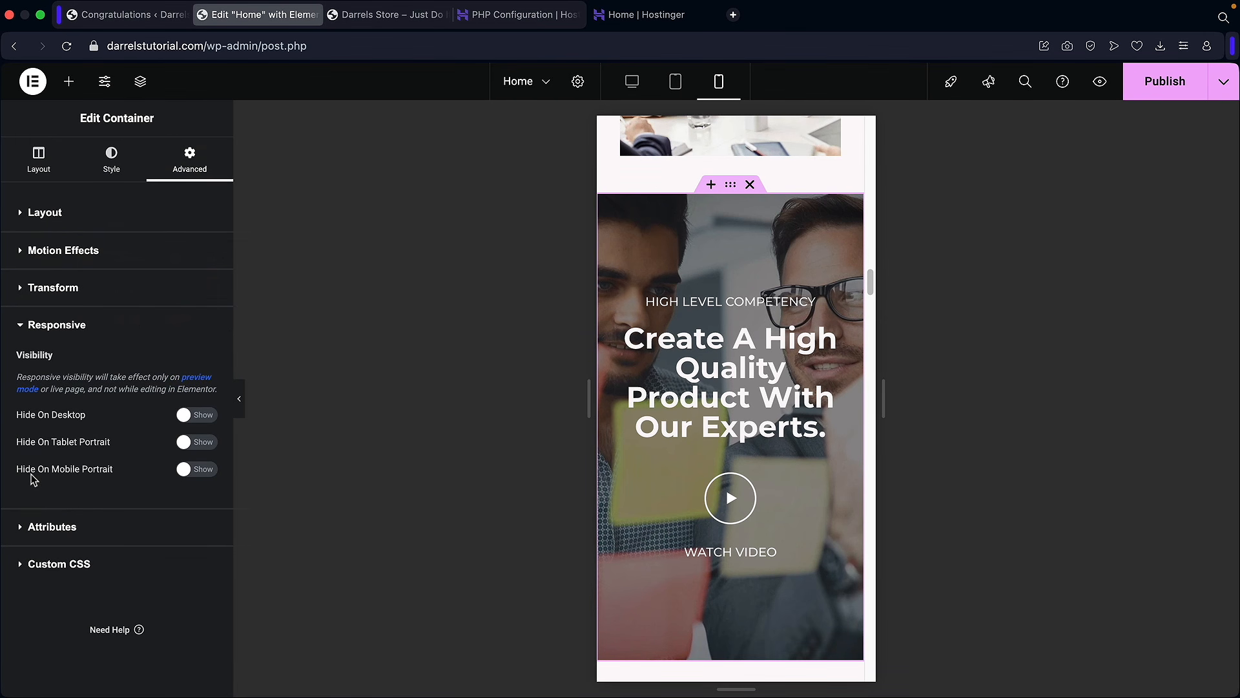
pyautogui.click(192, 470)
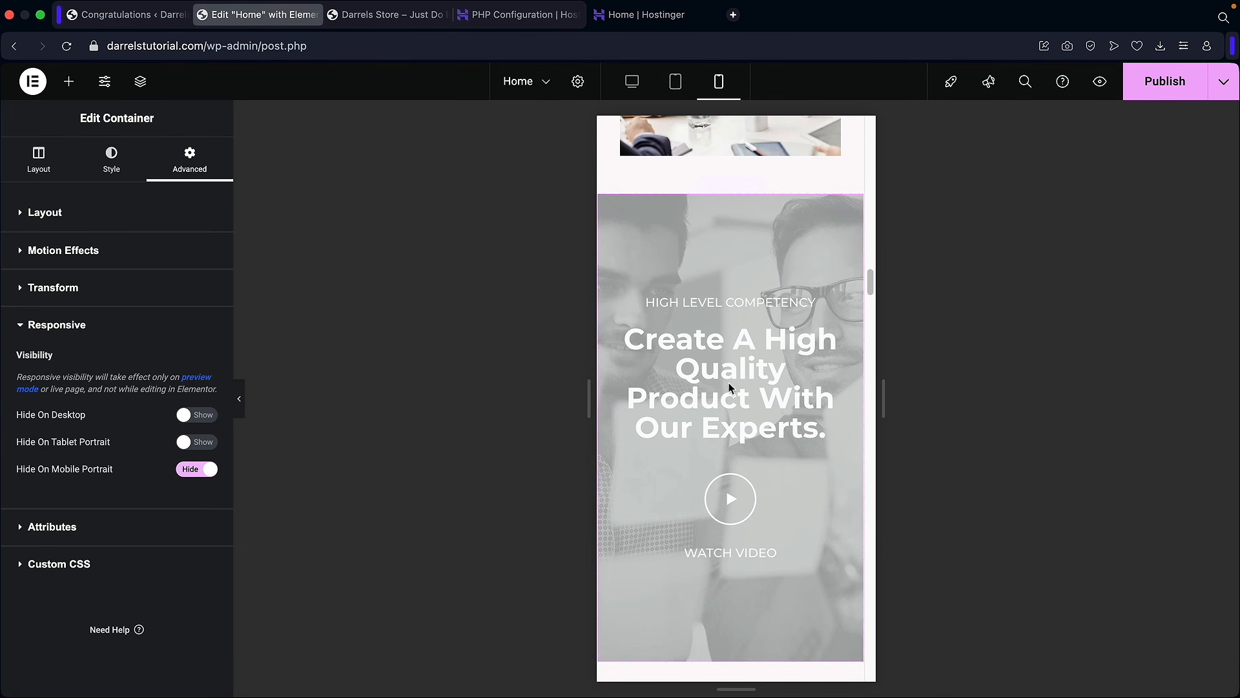
# Step: Scroll through the mobile page, then switch the responsive preview back to Desktop
pyautogui.scroll(-15, 771, 496)
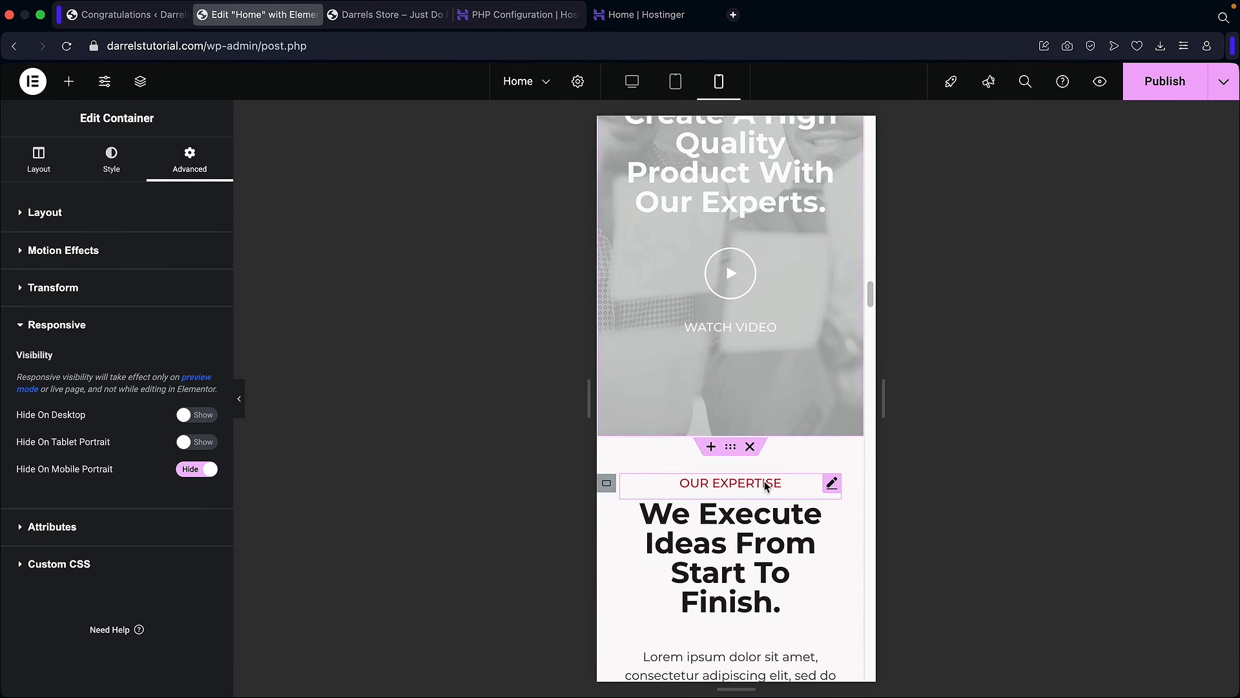
pyautogui.scroll(-15, 736, 425)
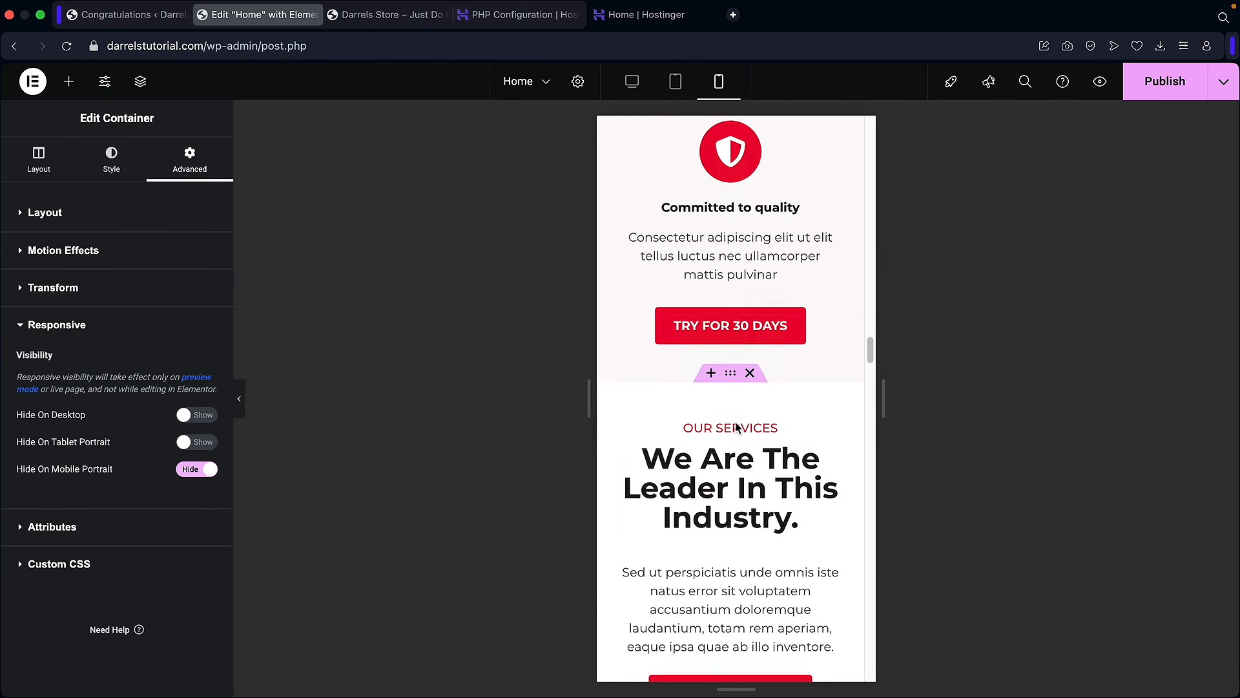
pyautogui.scroll(-15, 735, 428)
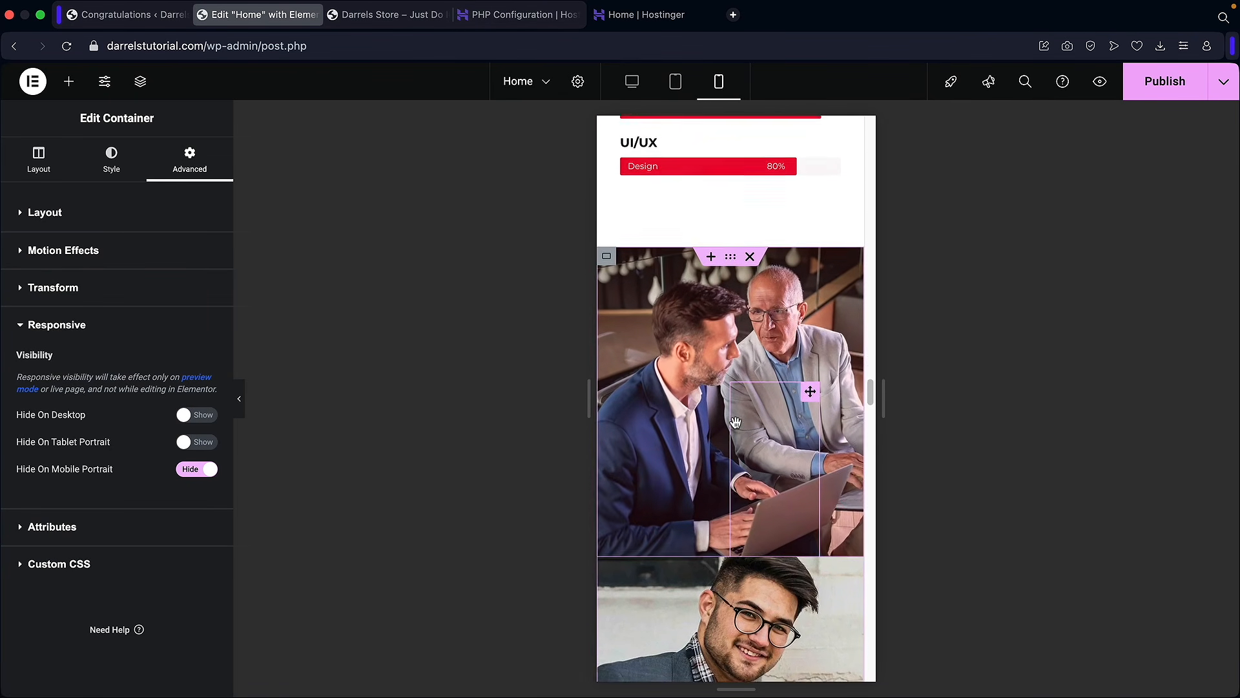
pyautogui.scroll(-15, 735, 421)
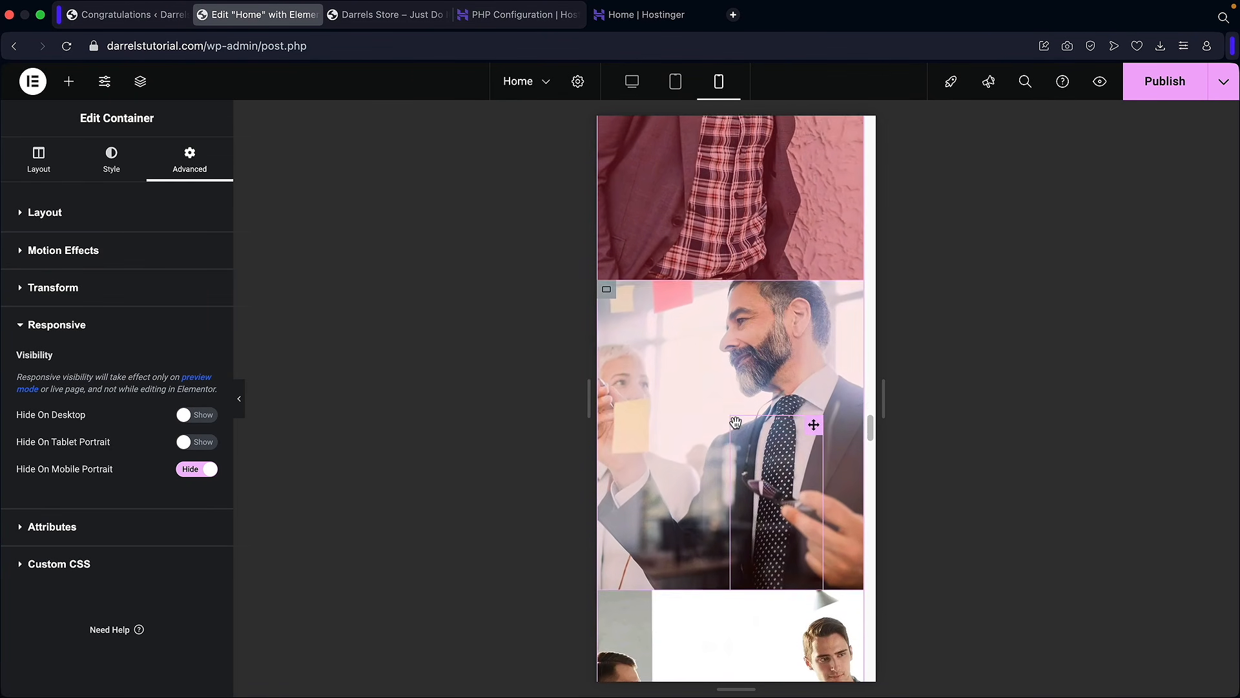
pyautogui.scroll(-15, 735, 423)
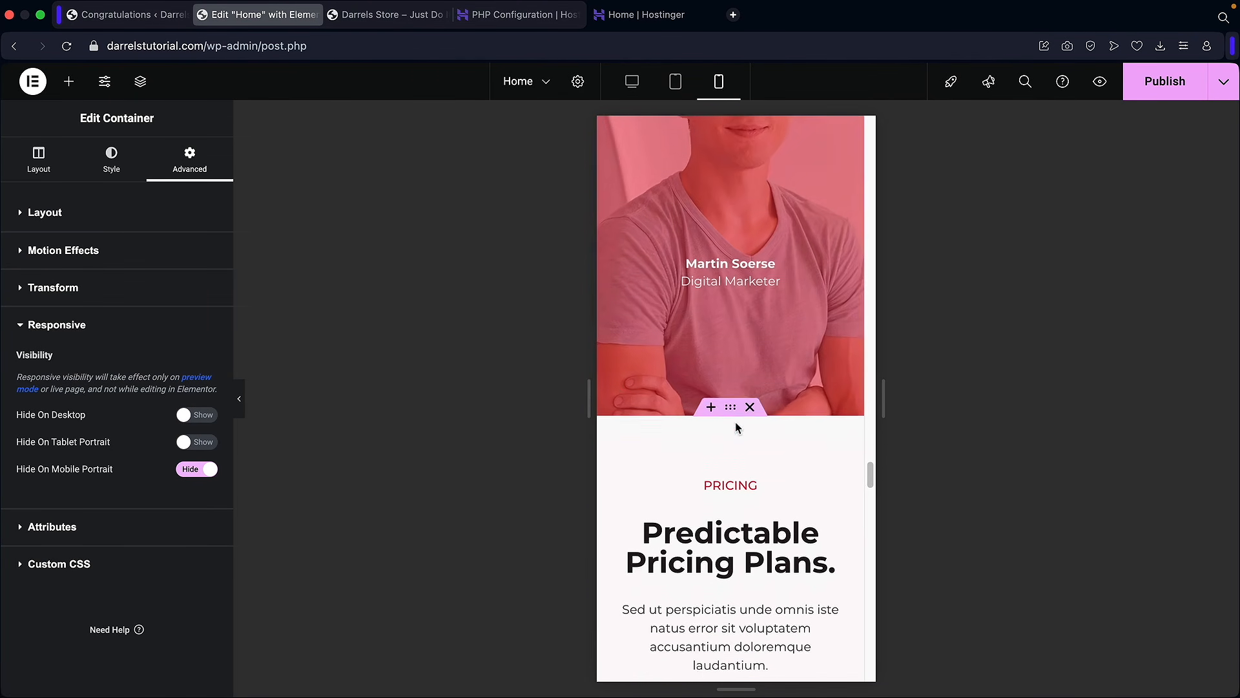
pyautogui.scroll(-15, 735, 427)
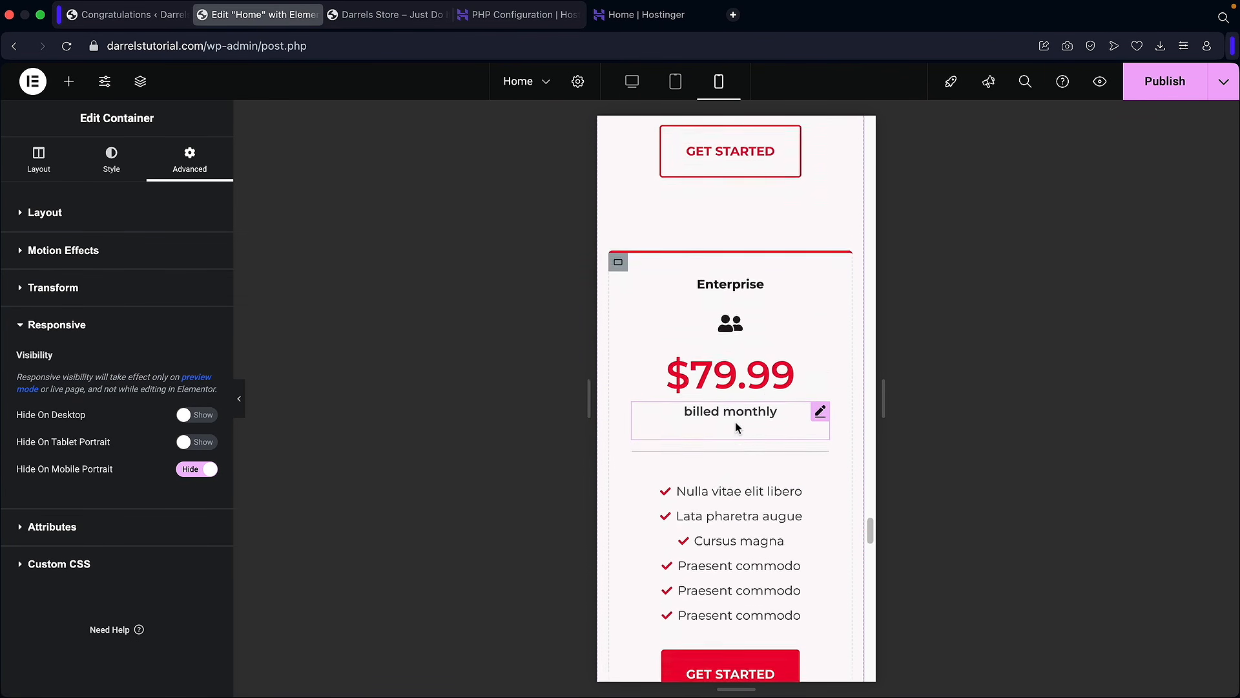
pyautogui.scroll(-15, 737, 427)
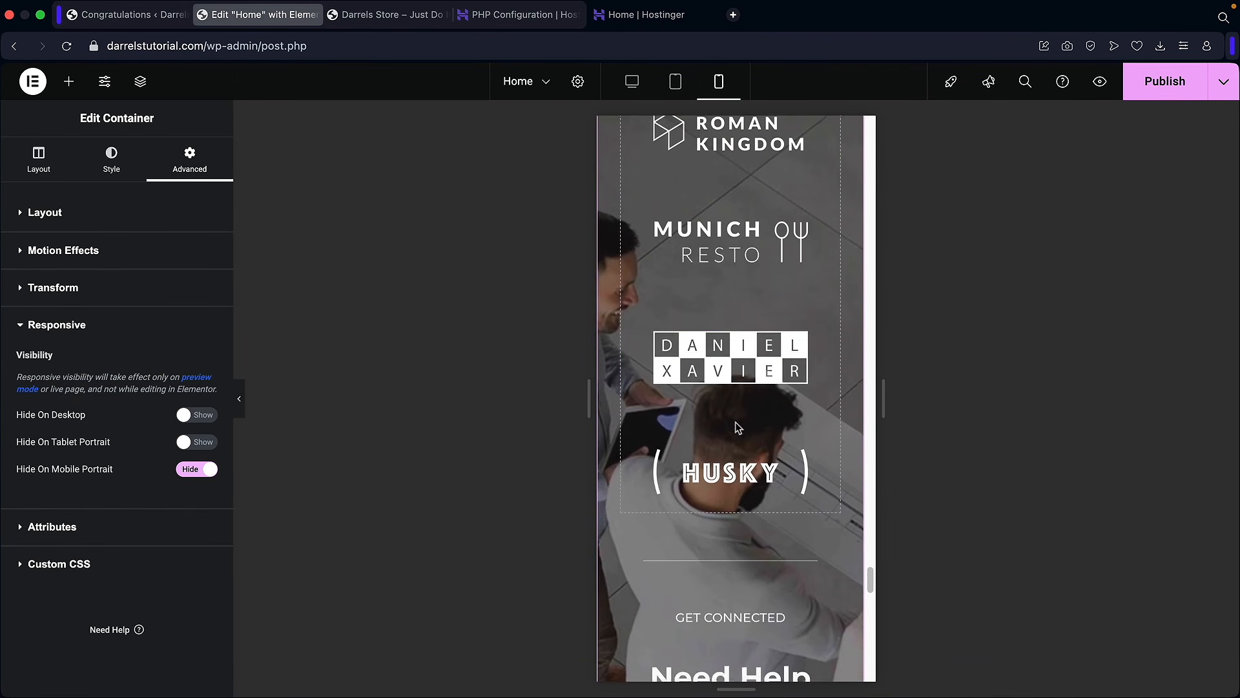
pyautogui.moveTo(873, 619); pyautogui.dragTo(870, 130)
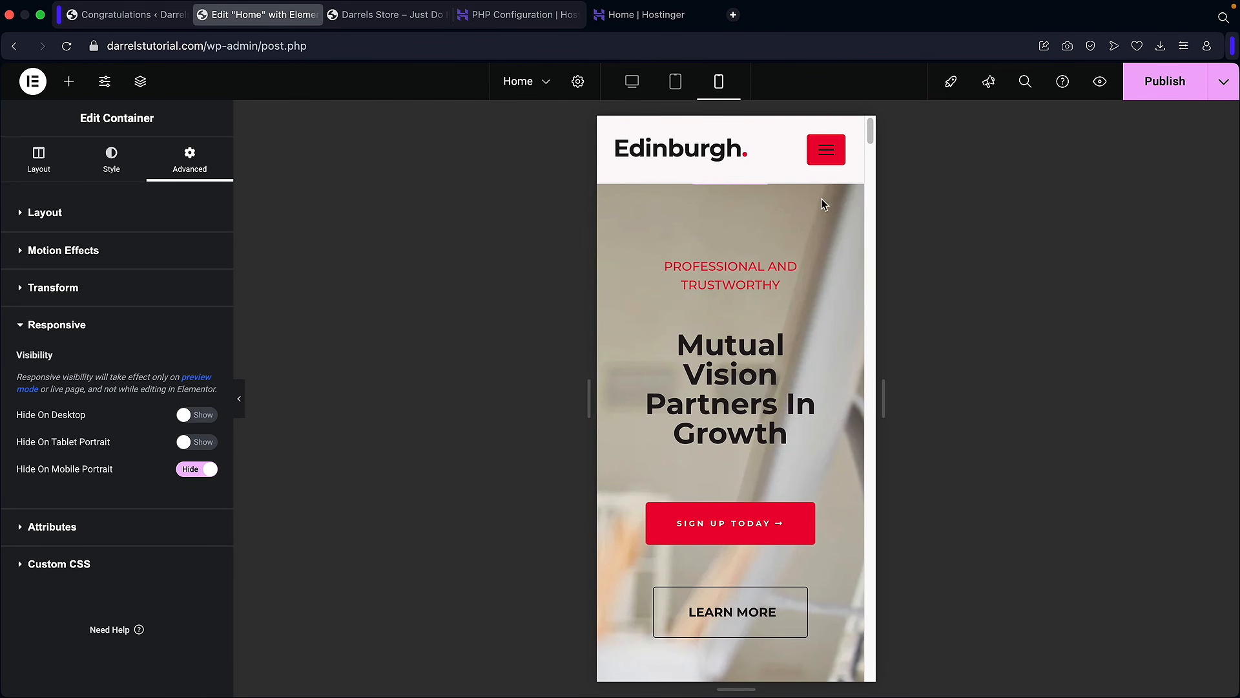
pyautogui.click(676, 82)
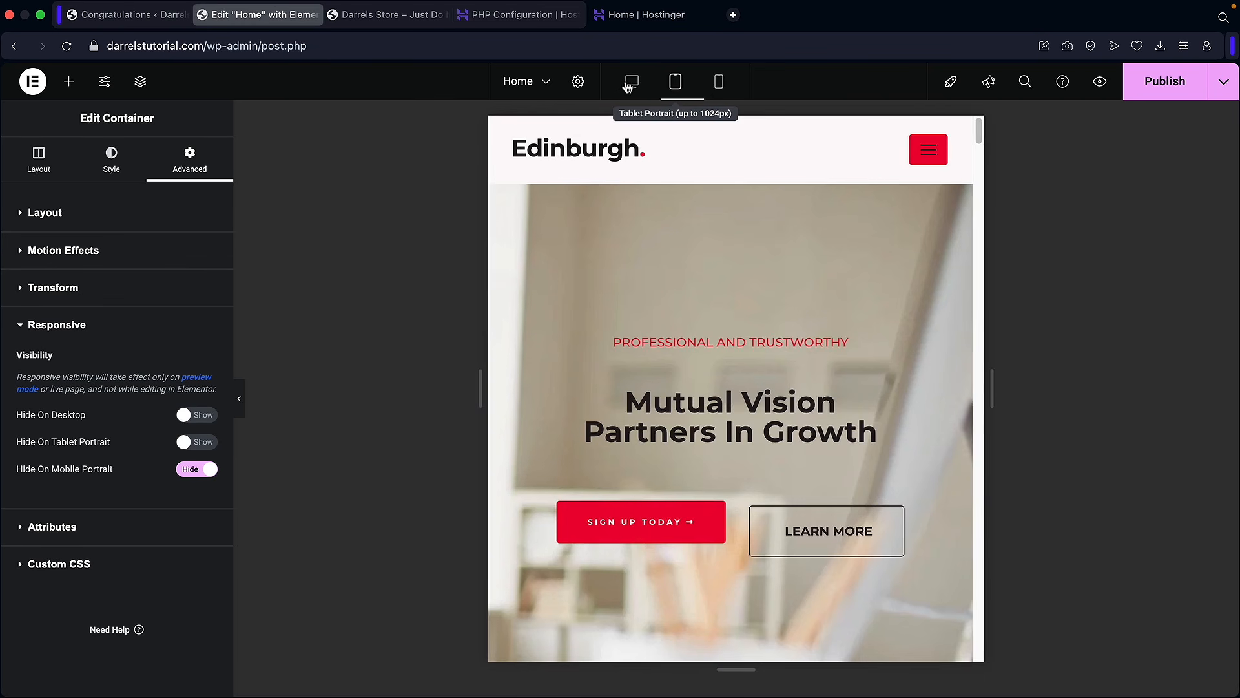
pyautogui.click(632, 82)
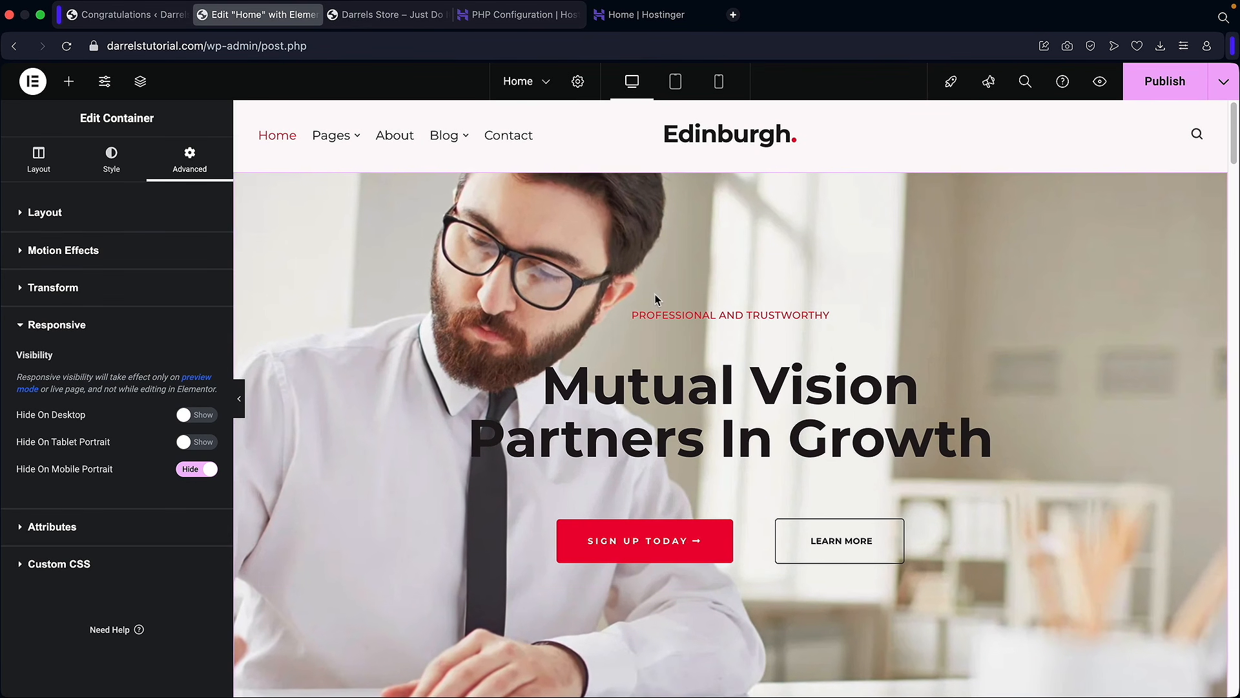
# Step: Open the Structure navigator and inspect the Featured services, Experienced team and Video sections
pyautogui.scroll(-10, 660, 302)
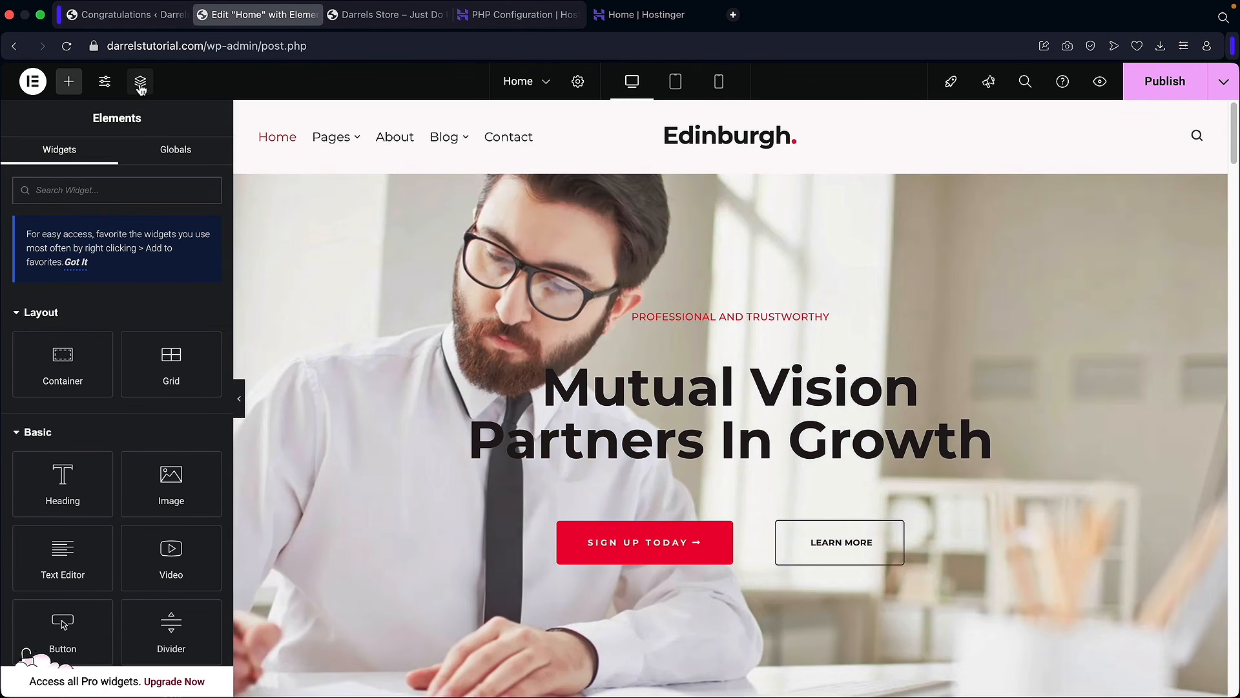
pyautogui.click(140, 83)
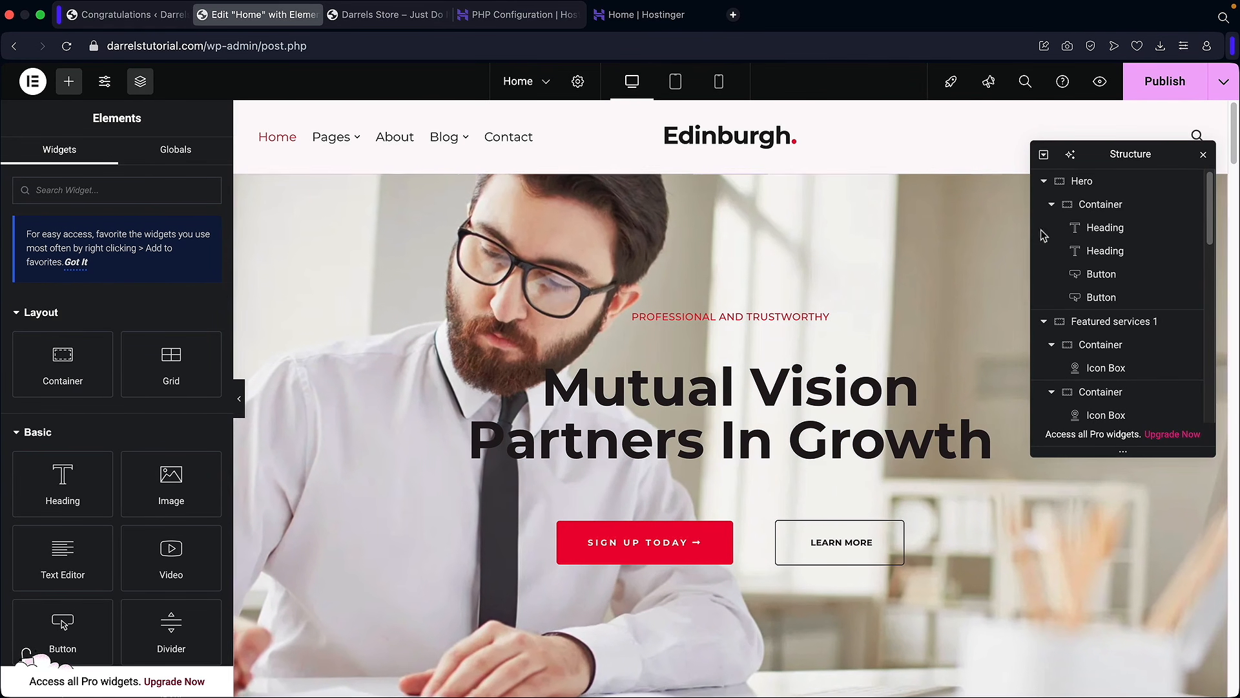
pyautogui.click(1103, 323)
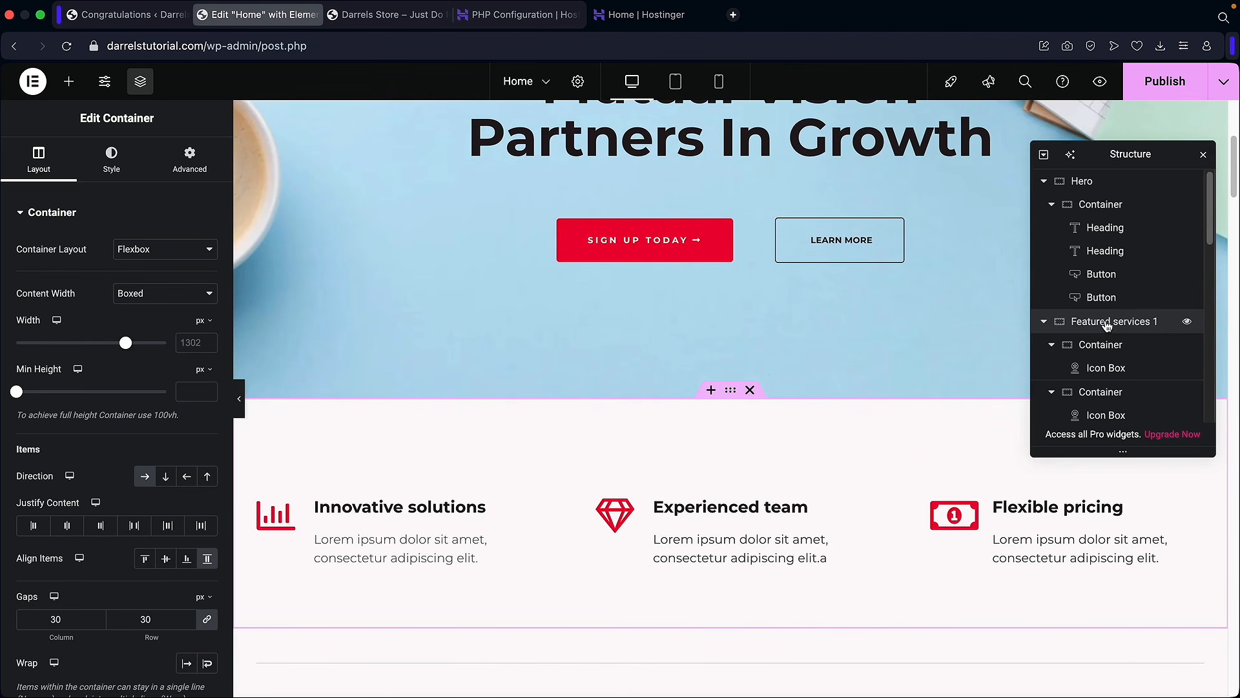
pyautogui.scroll(-5, 1105, 323)
pyautogui.click(1104, 237)
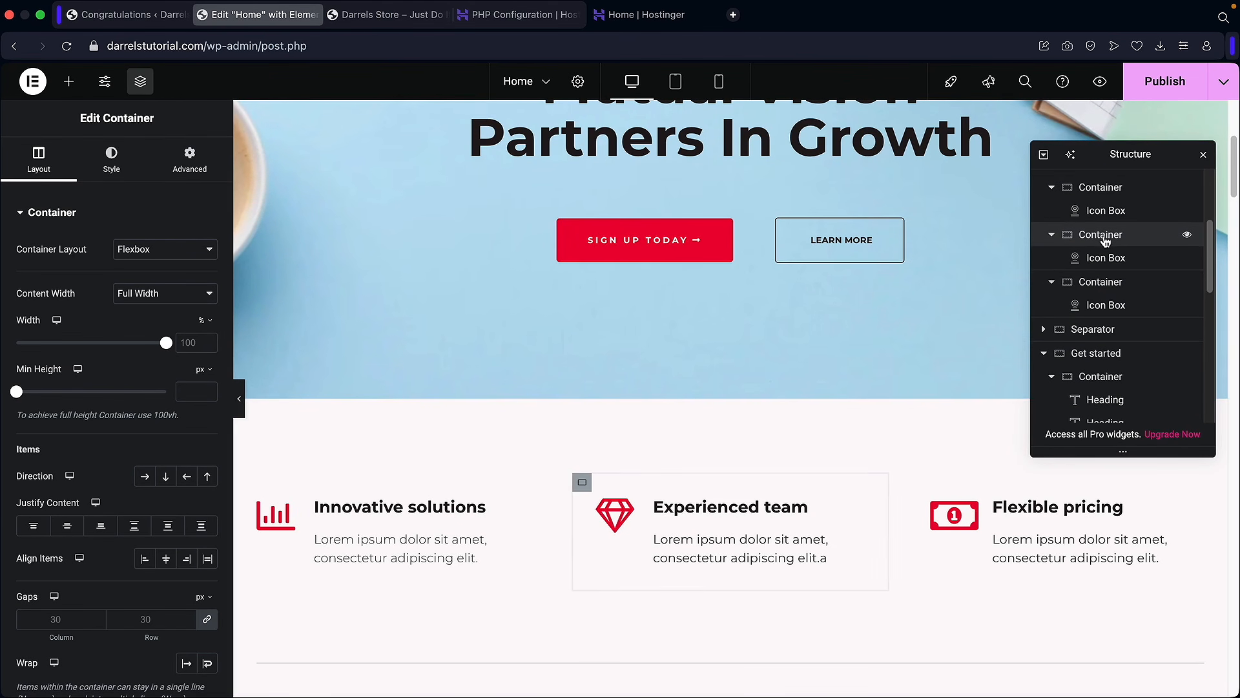
pyautogui.scroll(-4, 1102, 299)
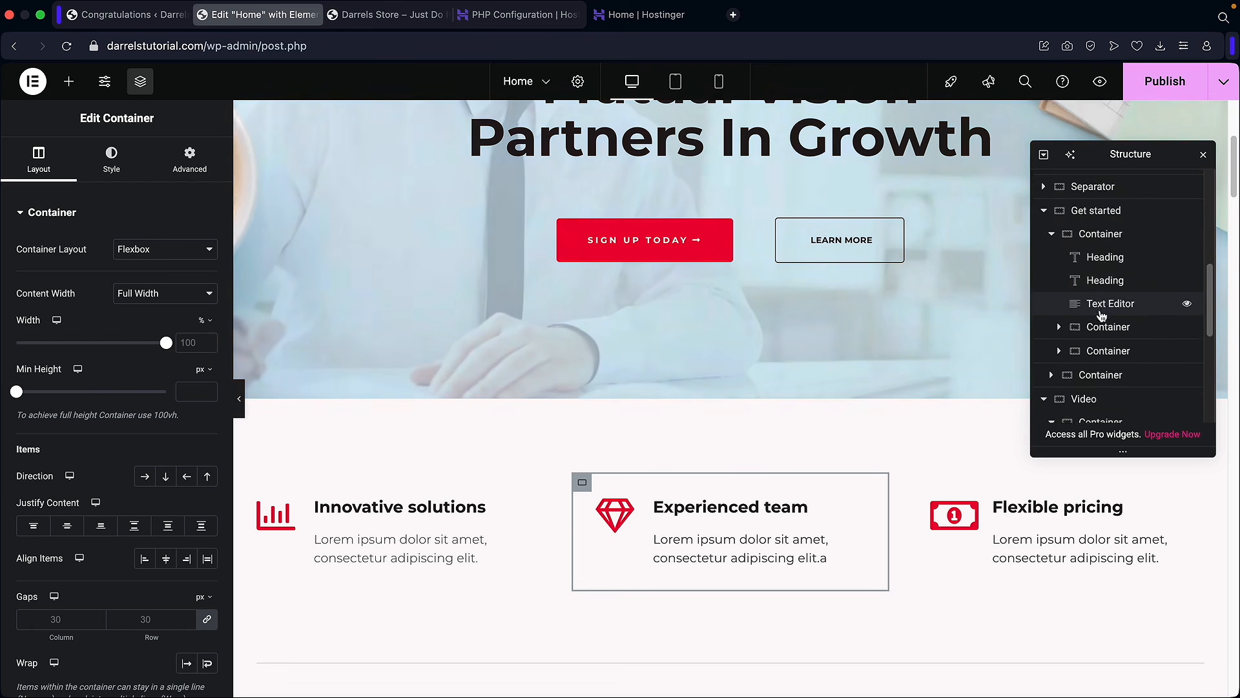
pyautogui.click(1091, 387)
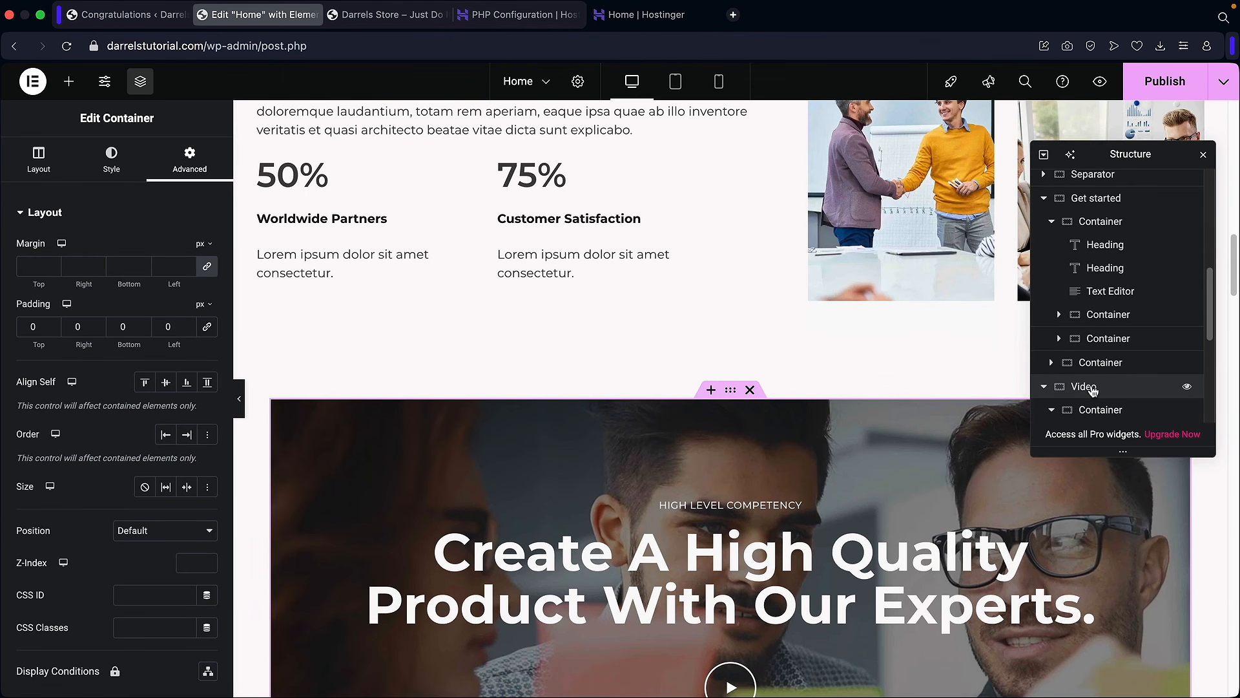
pyautogui.scroll(-5, 1096, 315)
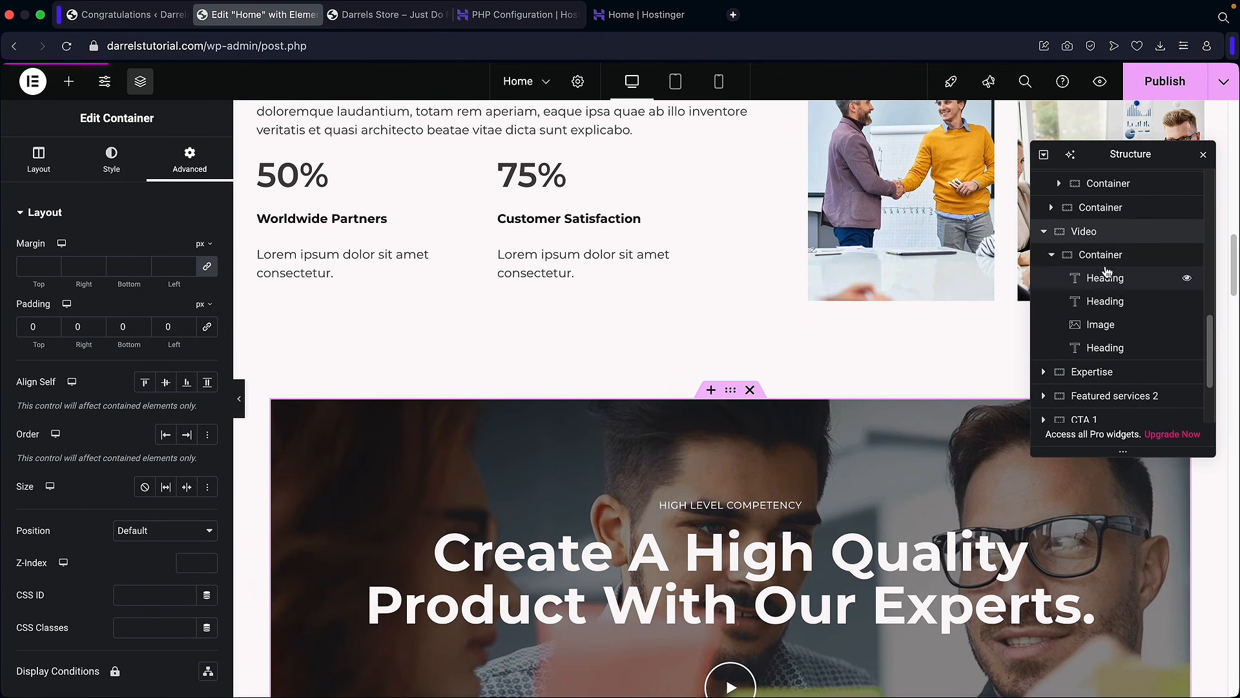
pyautogui.scroll(10, 1116, 279)
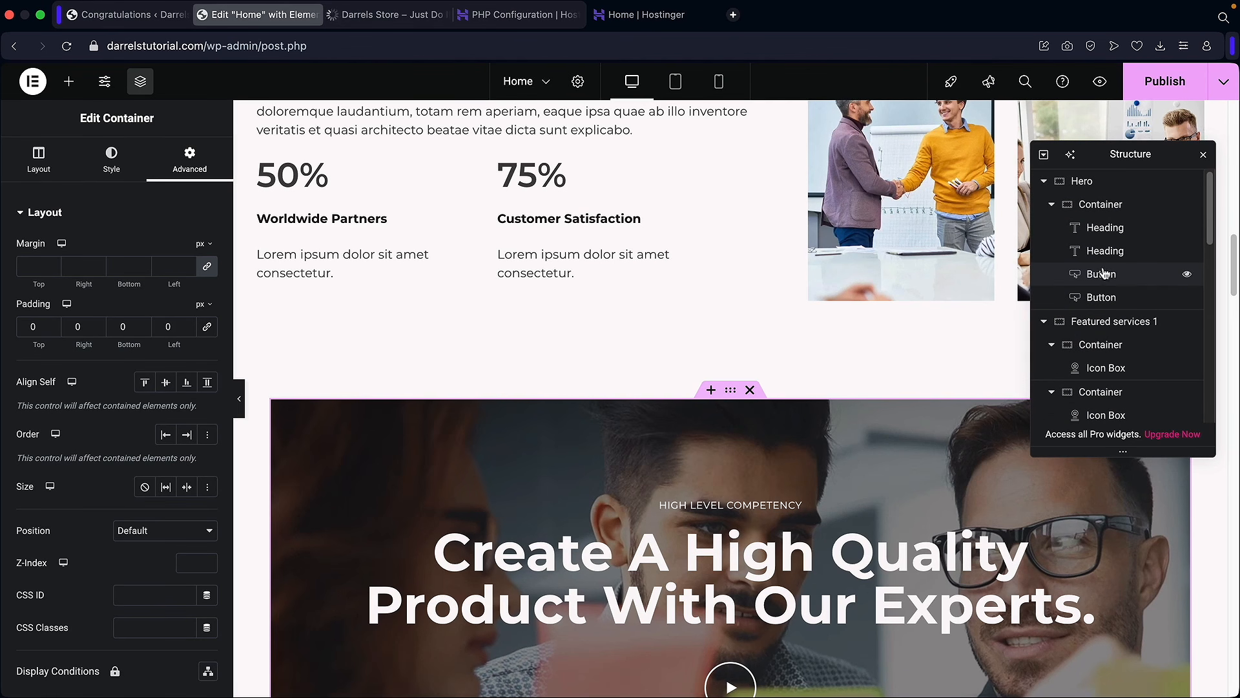
# Step: Collapse the Hero, Featured services 1 and Get started items in the navigator
pyautogui.click(1052, 205)
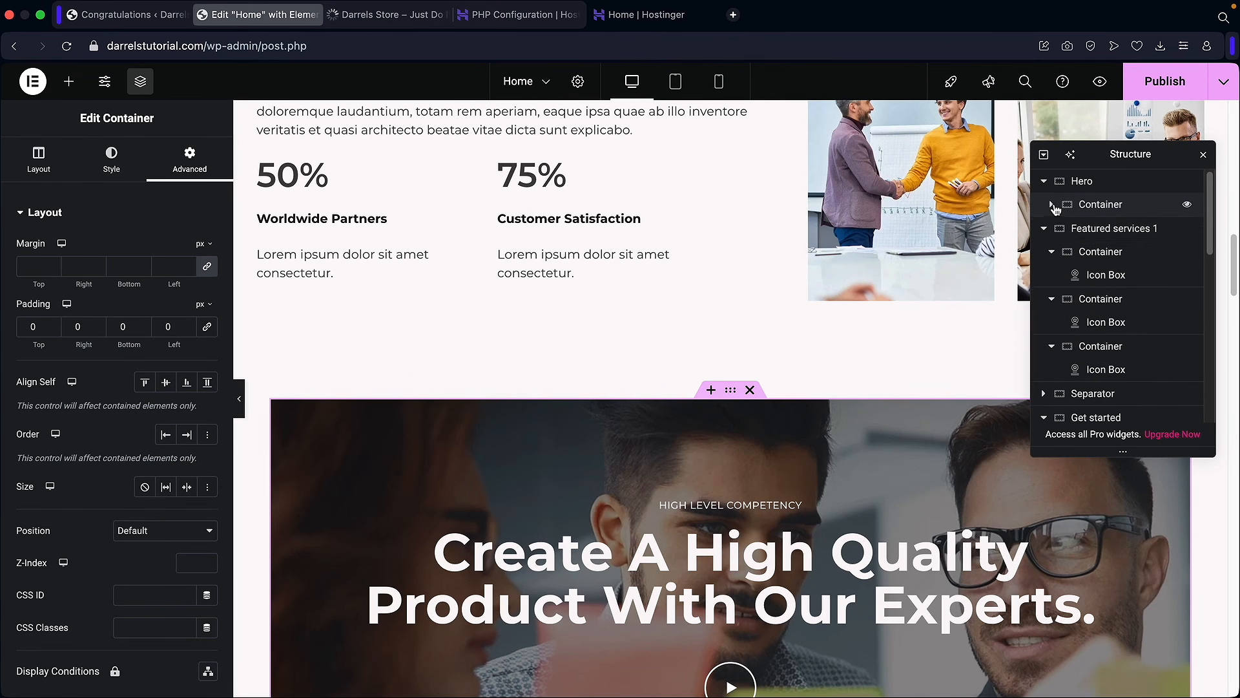
pyautogui.click(1052, 251)
pyautogui.click(1052, 279)
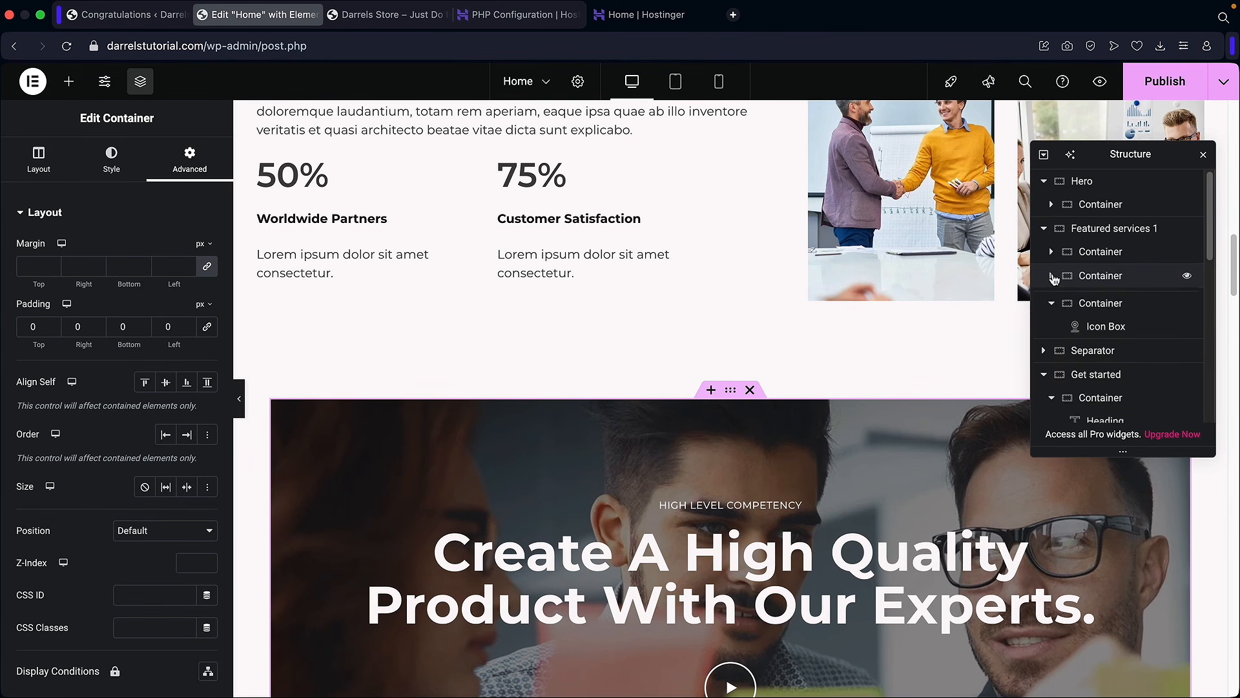
pyautogui.click(1044, 372)
pyautogui.scroll(-5, 1085, 368)
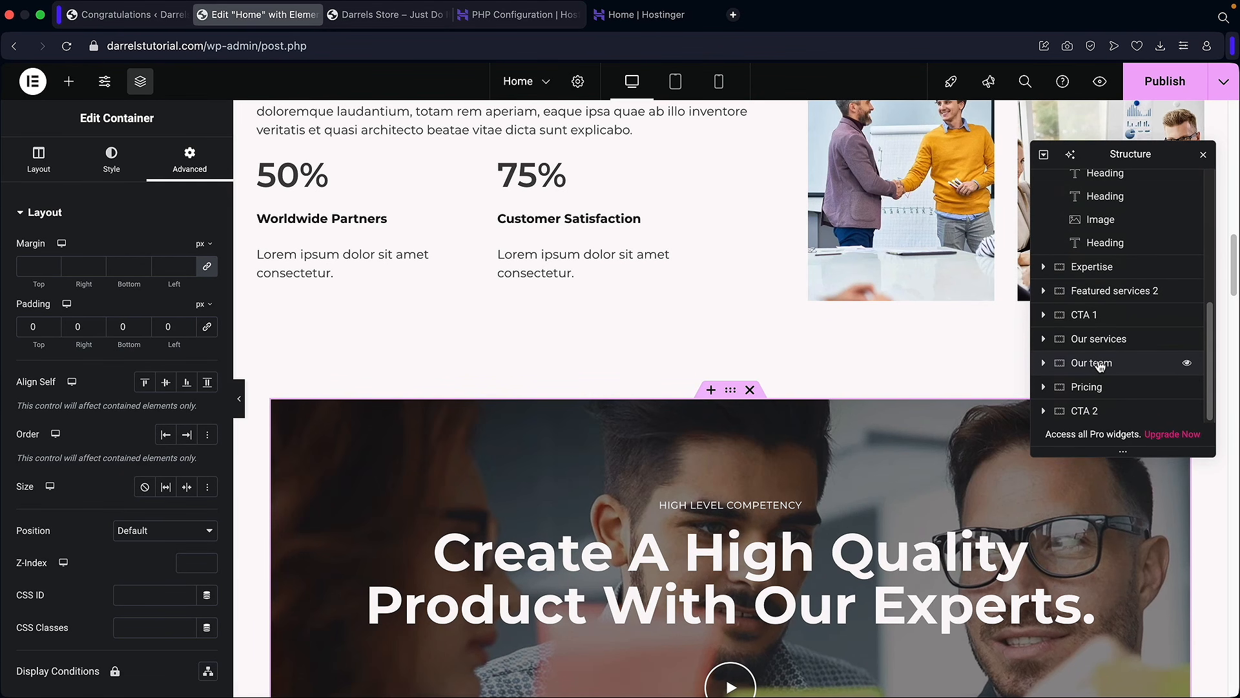
# Step: Drag the Our team row above Our services and check the new order
pyautogui.click(1100, 340)
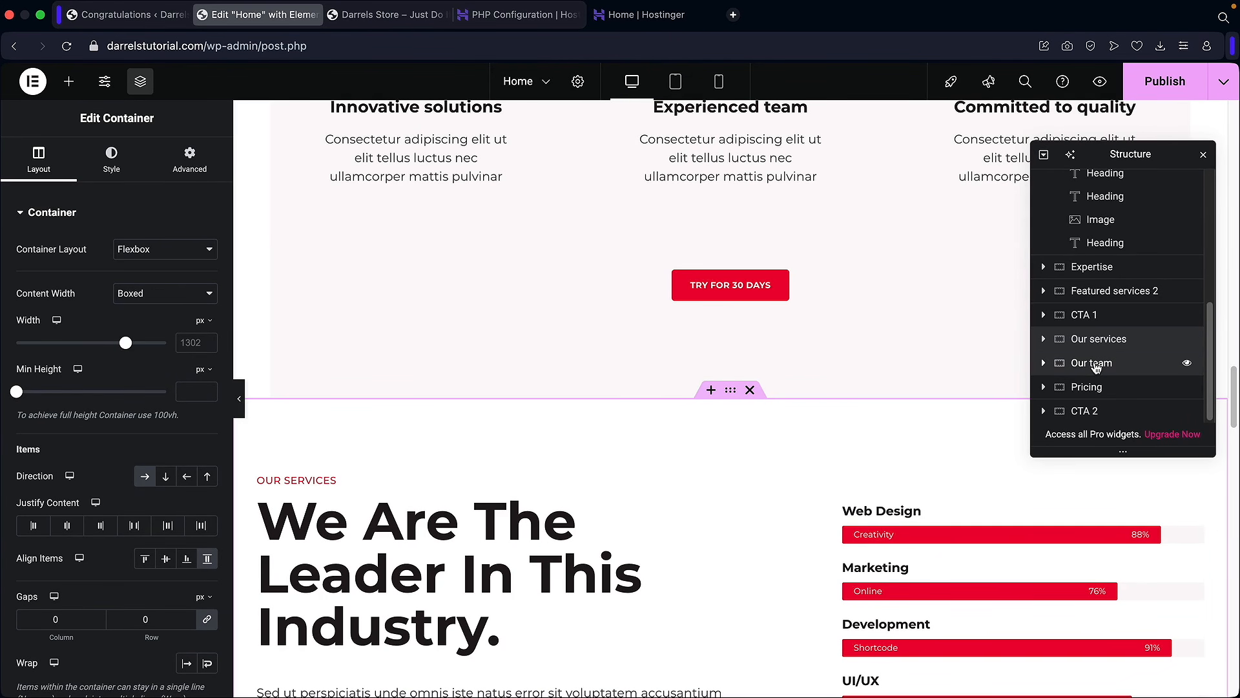
pyautogui.click(1096, 364)
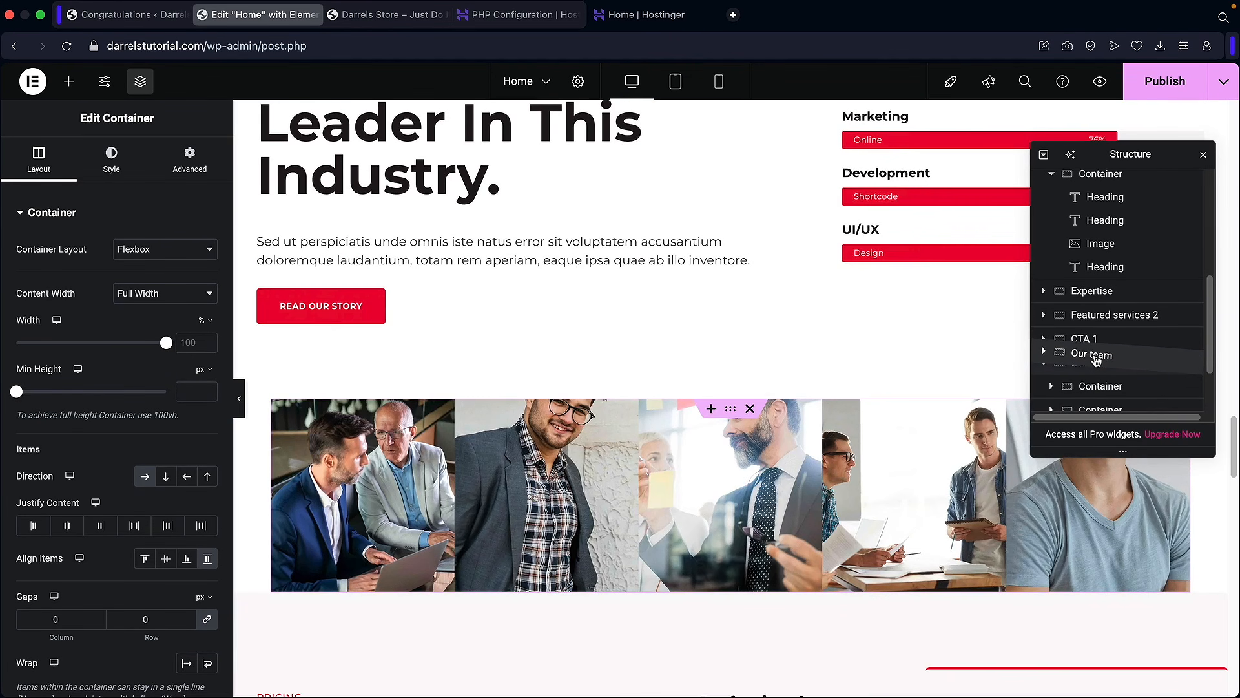
pyautogui.moveTo(1096, 359); pyautogui.dragTo(1102, 366)
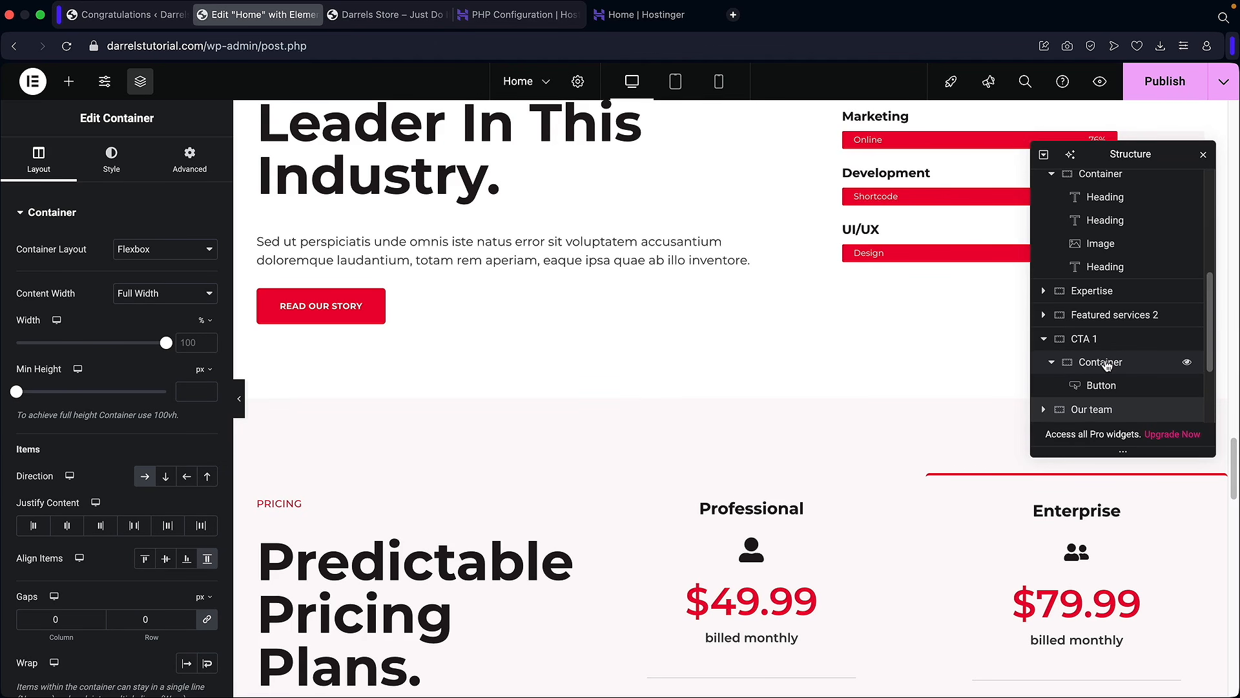
pyautogui.scroll(-4, 1107, 365)
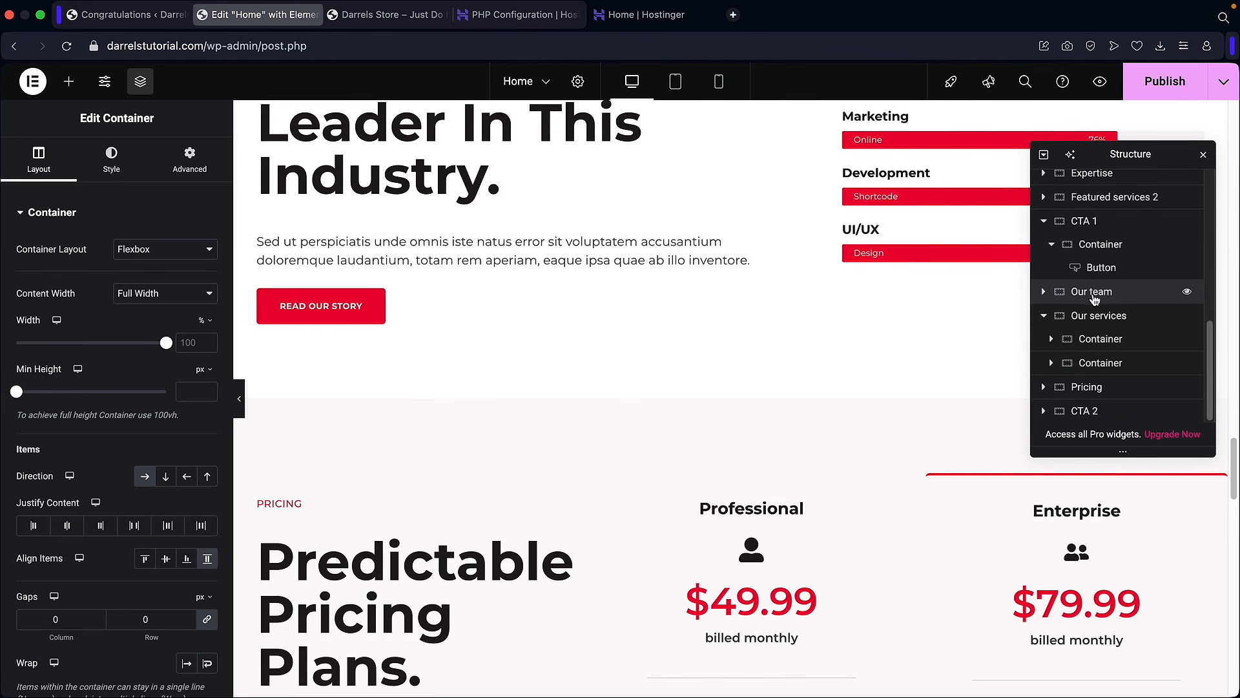
pyautogui.scroll(2, 903, 298)
pyautogui.click(1092, 315)
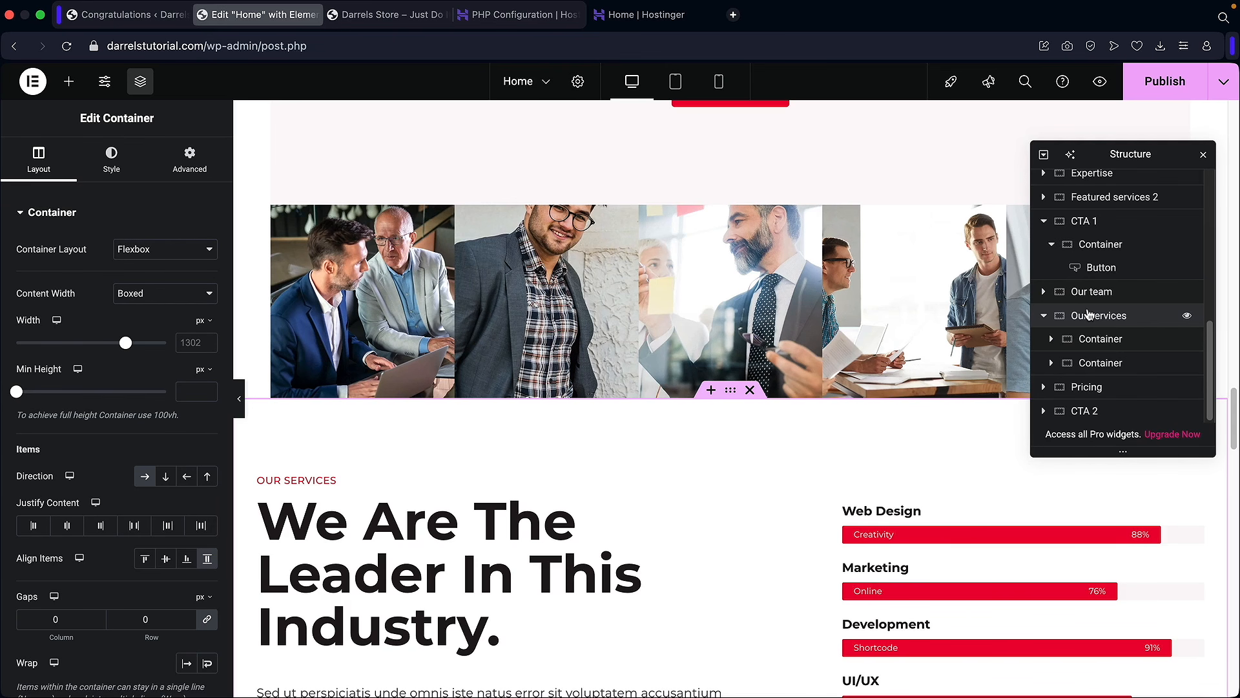
# Step: In Site Settings > Global Colors, change the Button swatch from #ED0033 to #00BFED and save
pyautogui.click(104, 84)
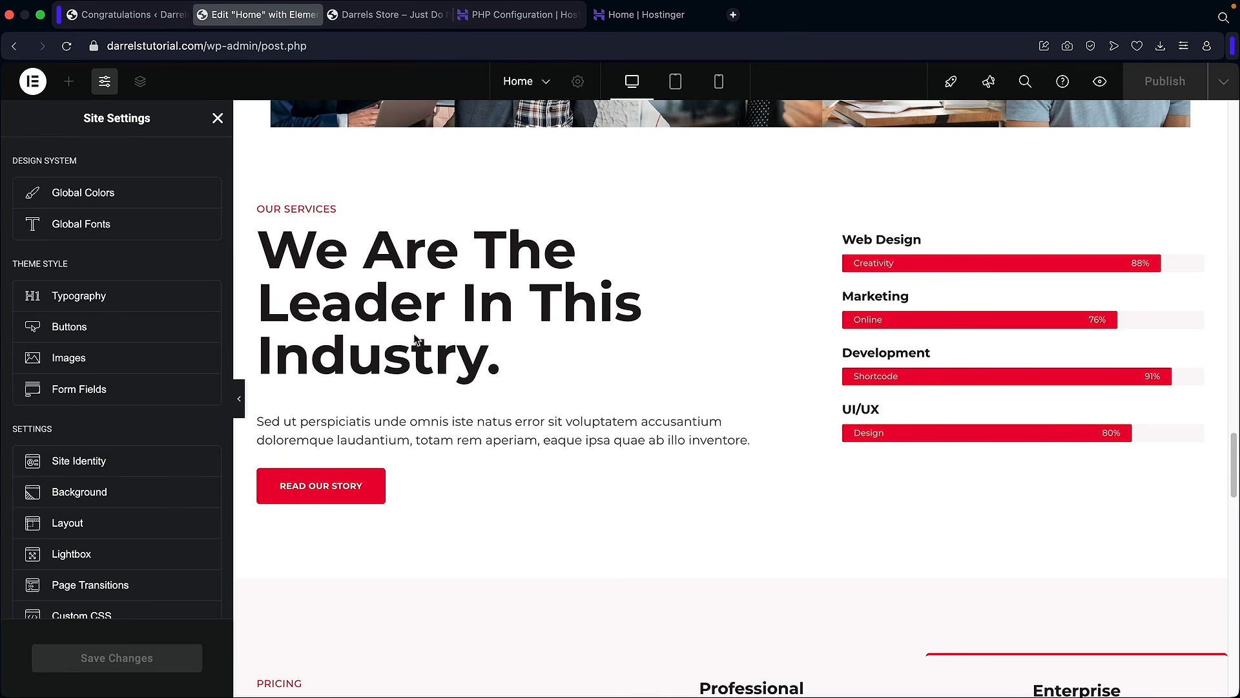
pyautogui.click(91, 197)
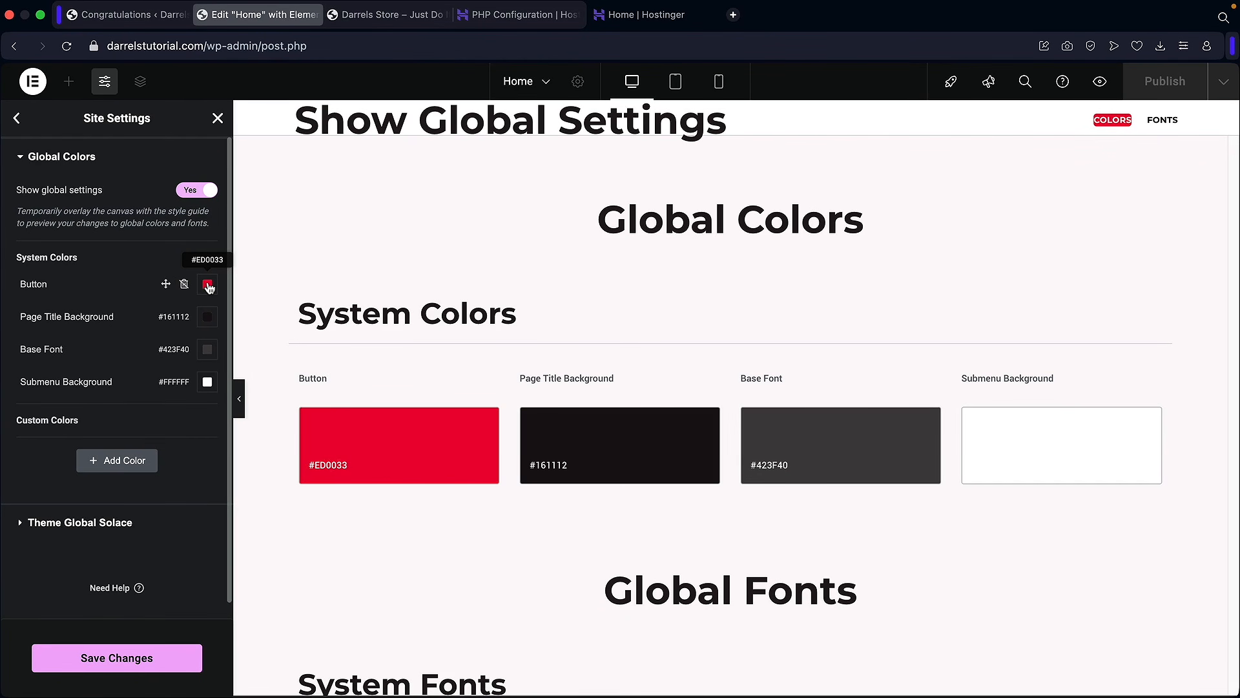
pyautogui.click(208, 285)
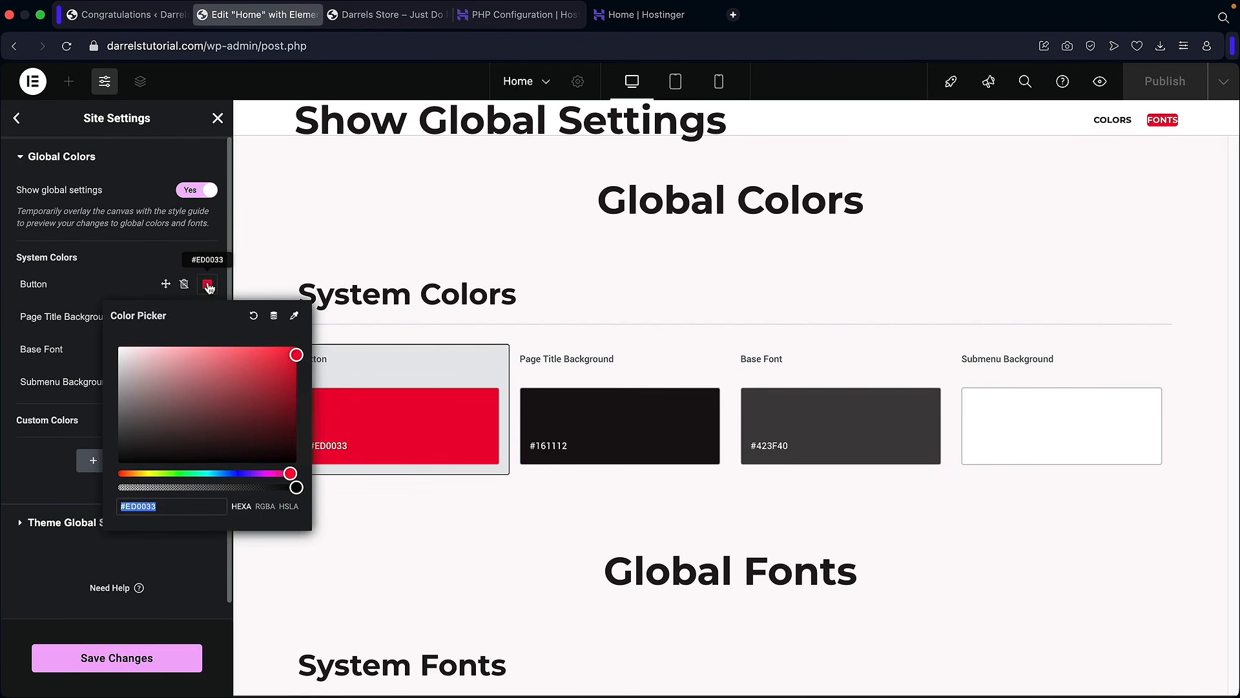
pyautogui.click(213, 473)
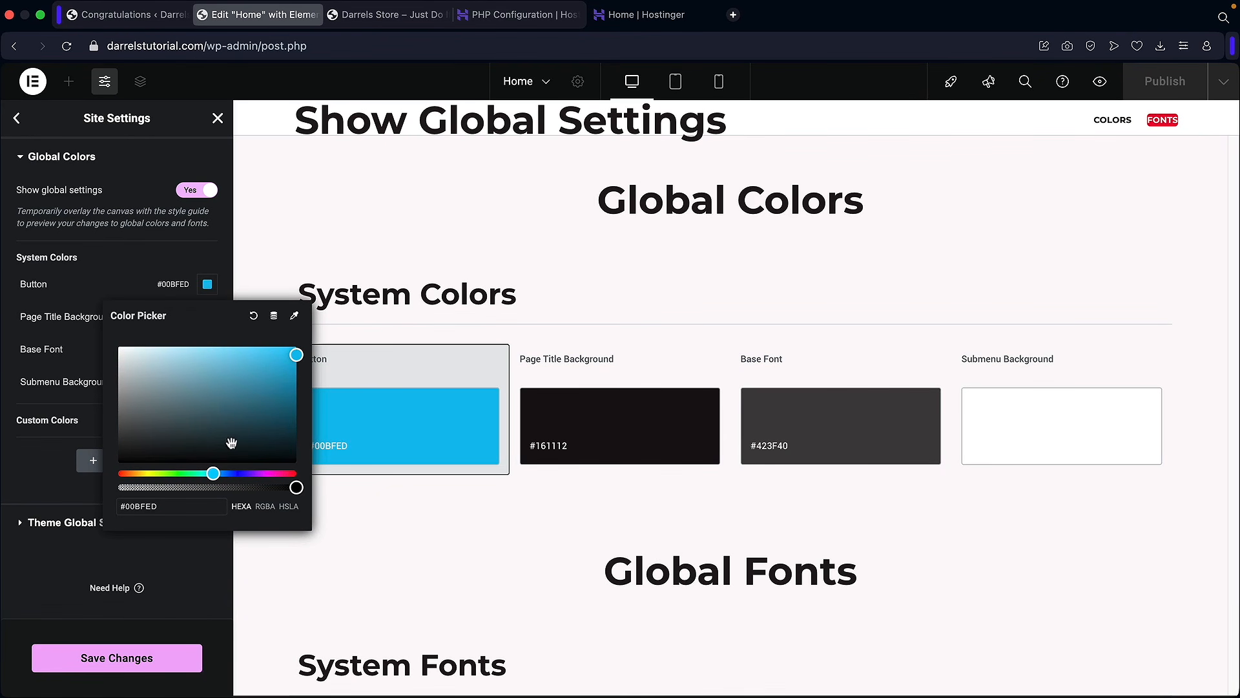
pyautogui.click(144, 284)
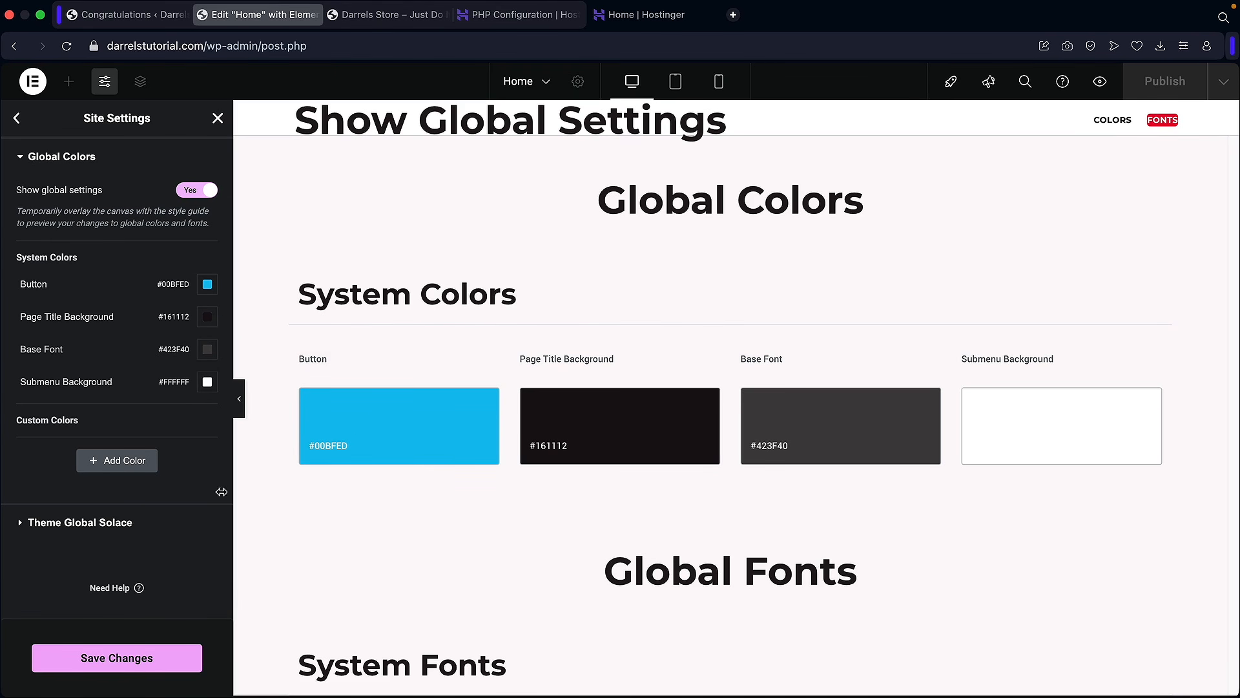
pyautogui.click(117, 662)
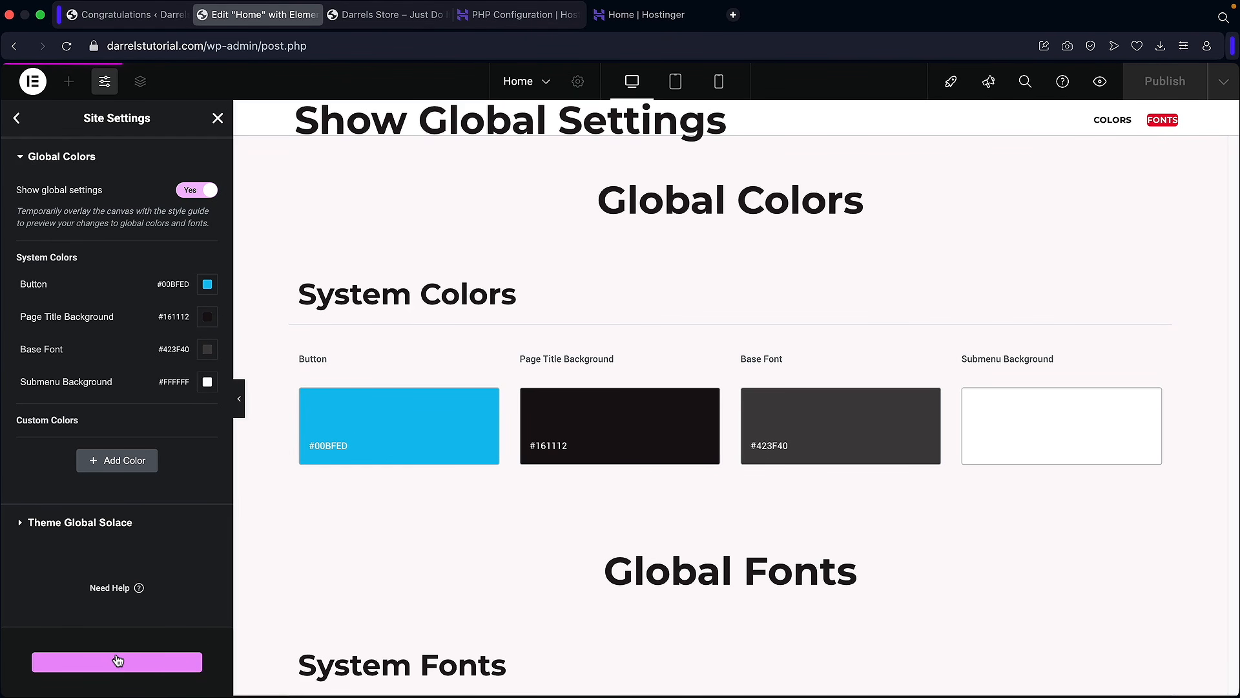
pyautogui.click(218, 119)
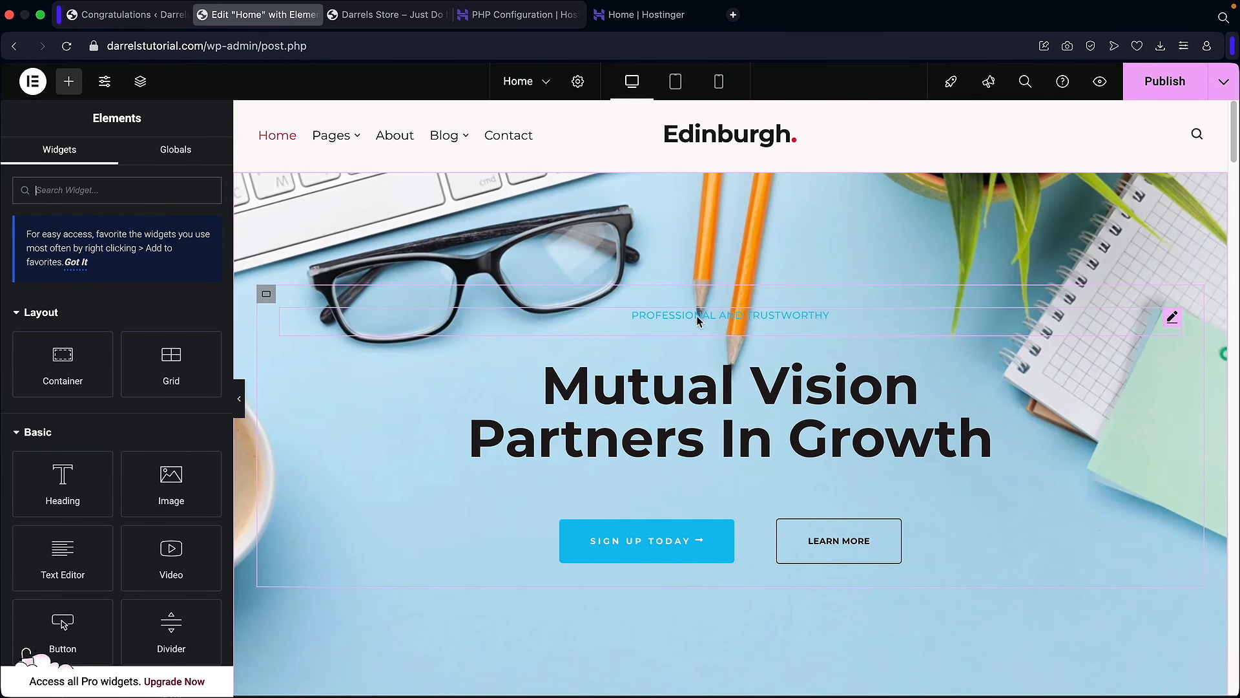
# Step: Set the Experienced team icon's primary colour to the global Button colour
pyautogui.scroll(-3, 510, 399)
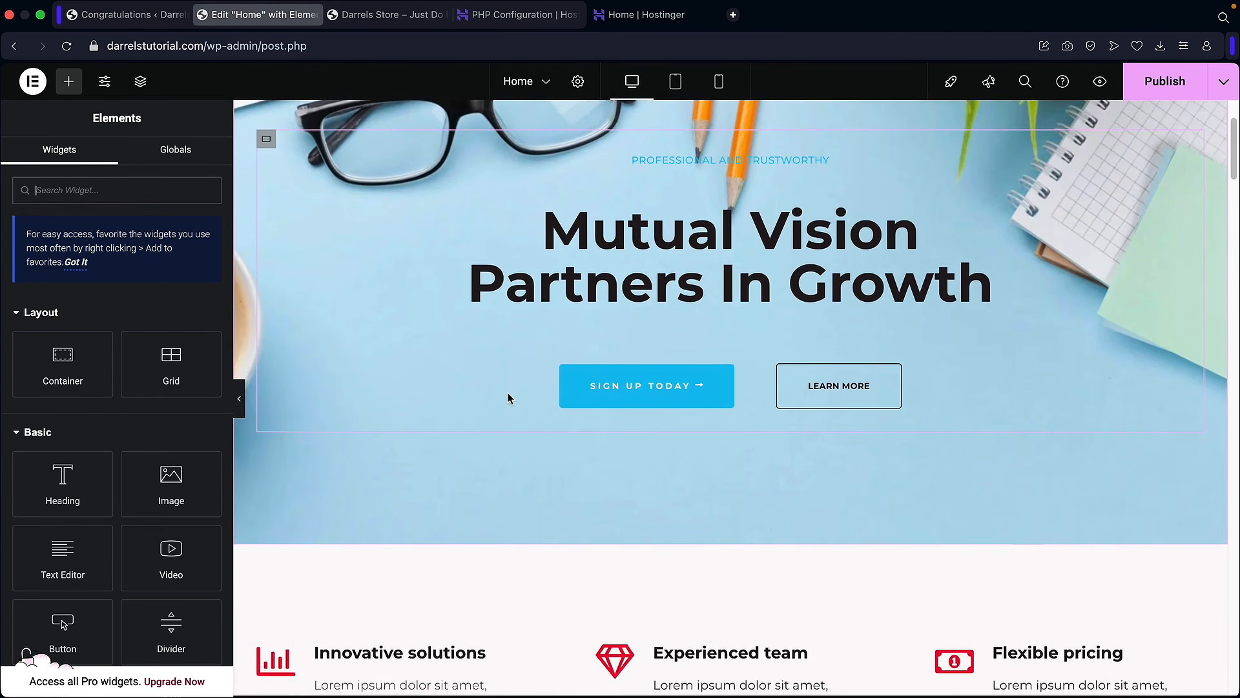
pyautogui.scroll(-5, 509, 399)
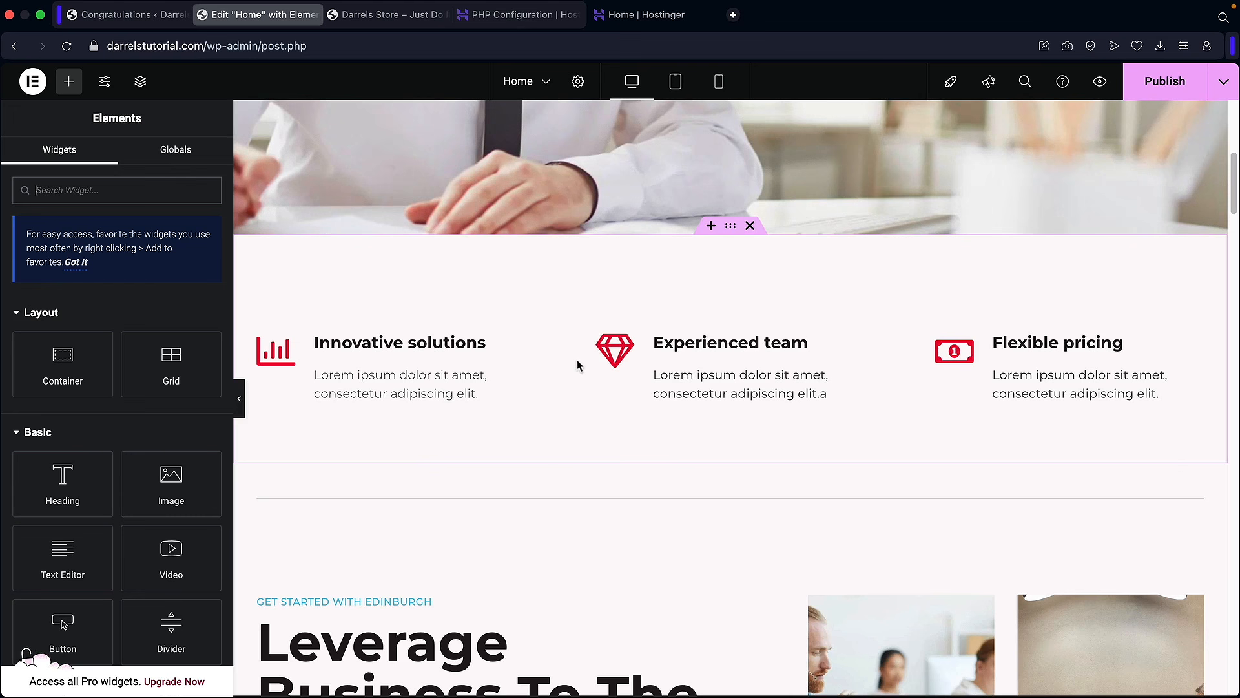
pyautogui.click(617, 348)
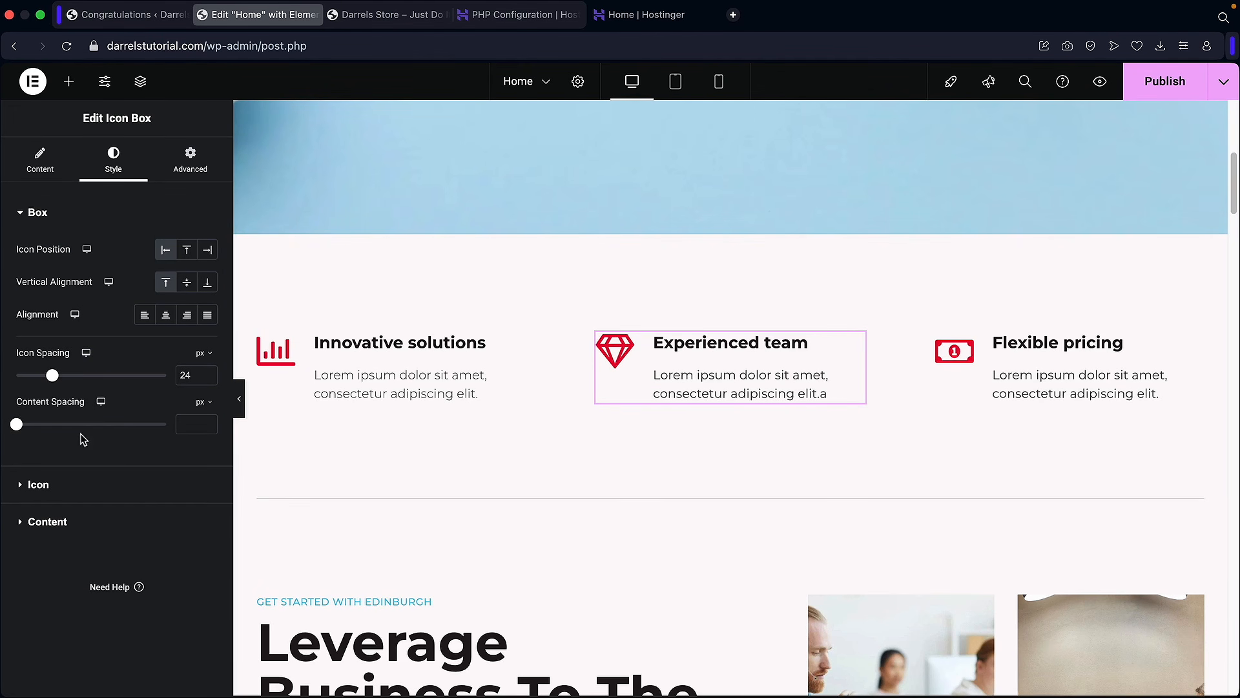
pyautogui.click(77, 483)
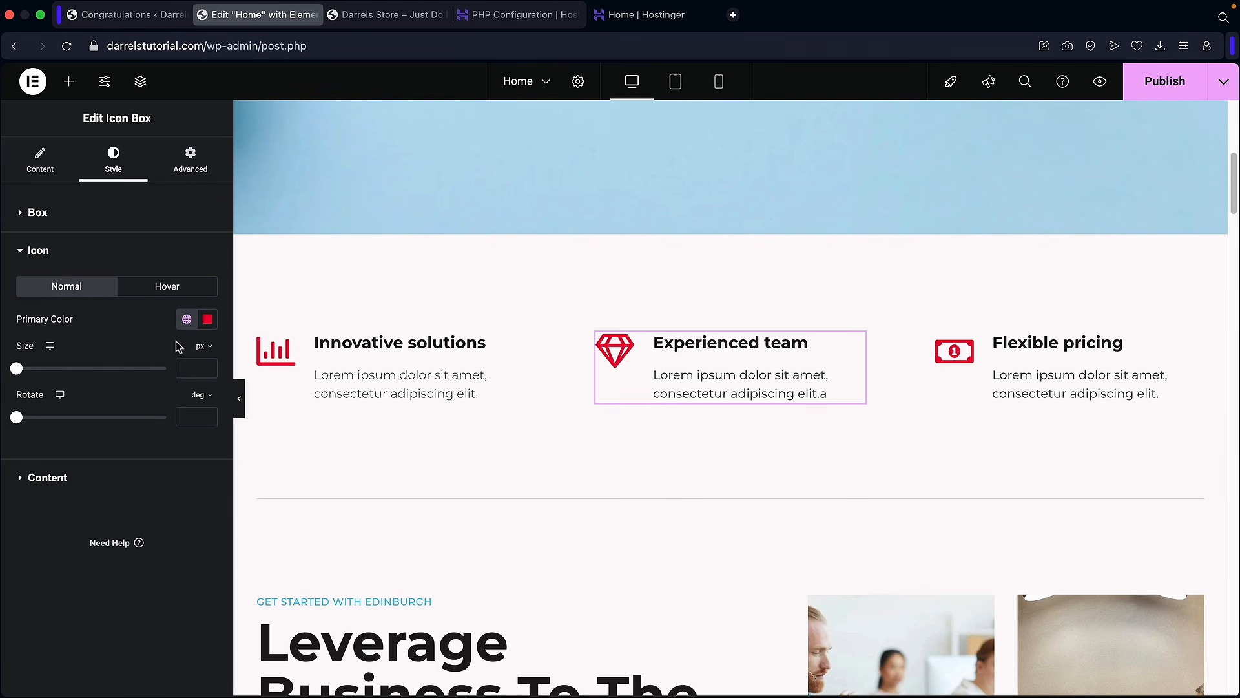
pyautogui.click(187, 320)
pyautogui.click(71, 390)
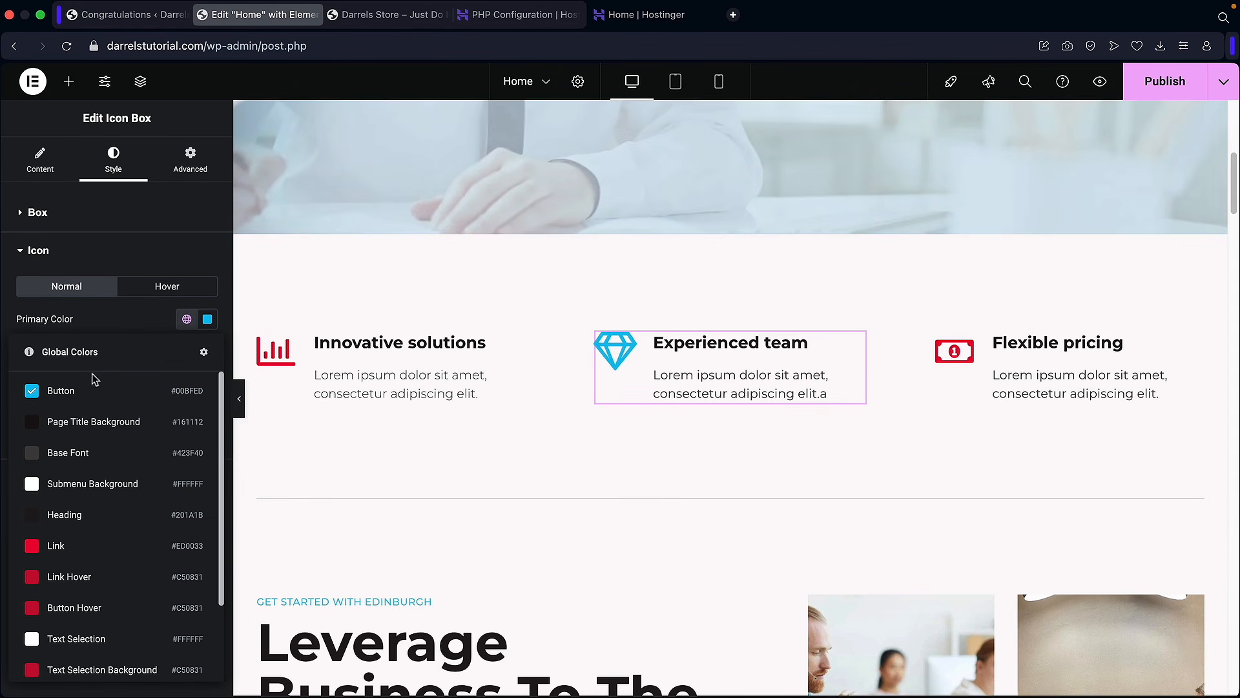
pyautogui.click(62, 395)
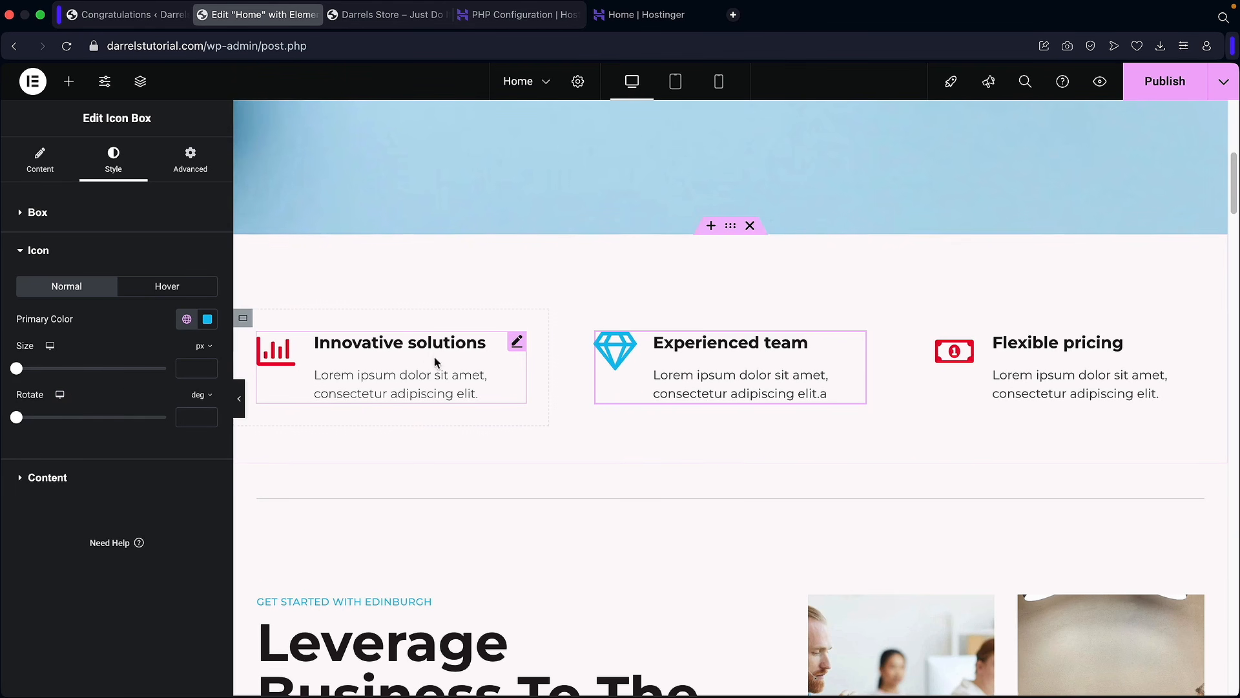
# Step: Copy the Experienced team icon box and paste its style onto Flexible pricing and Innovative solutions
pyautogui.rightClick(620, 352)
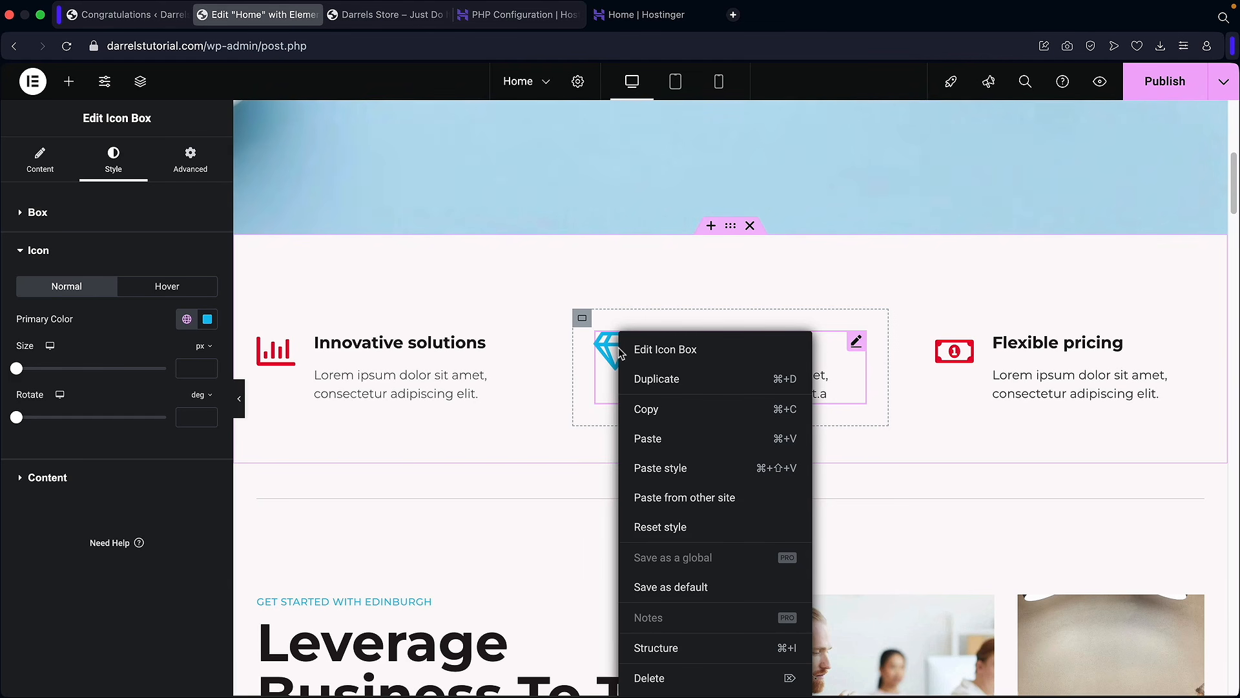
pyautogui.click(648, 412)
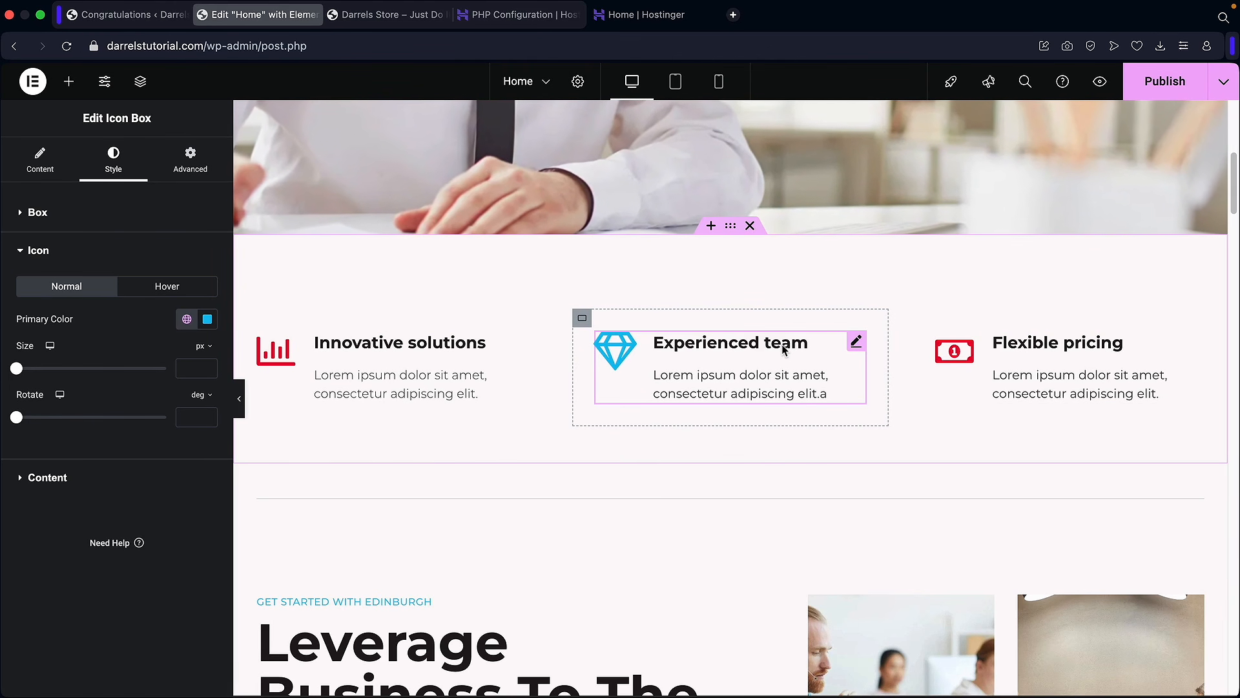
pyautogui.rightClick(1013, 349)
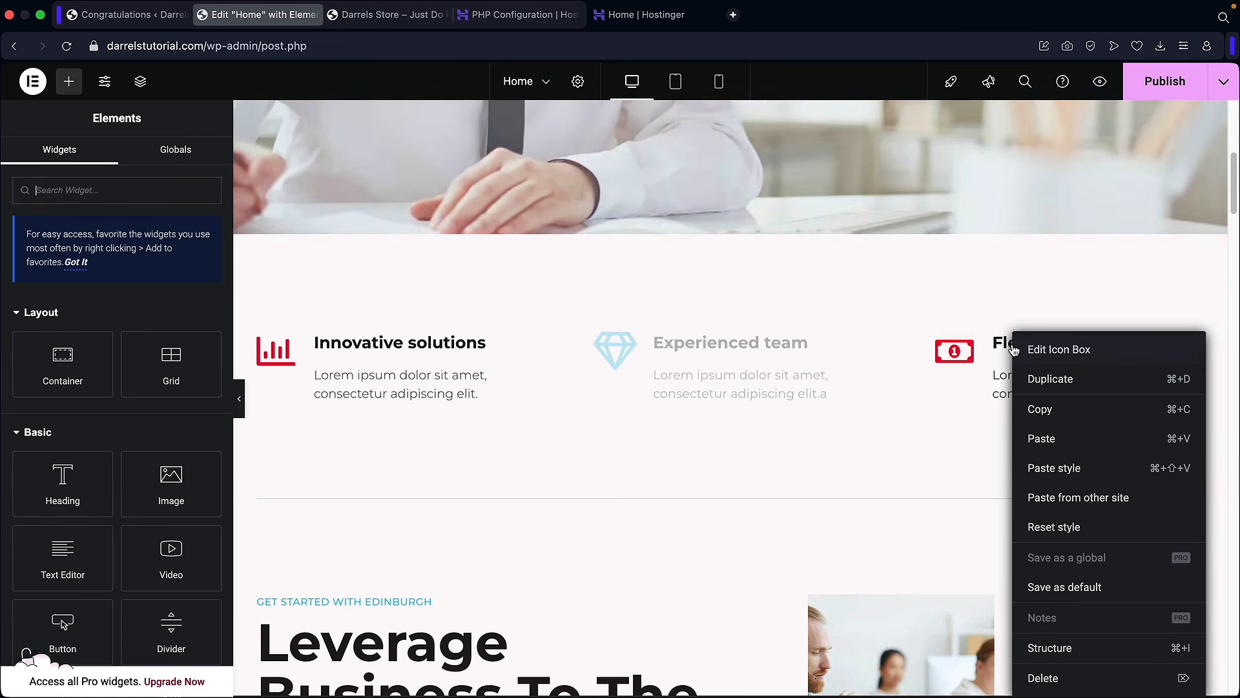
pyautogui.click(1048, 469)
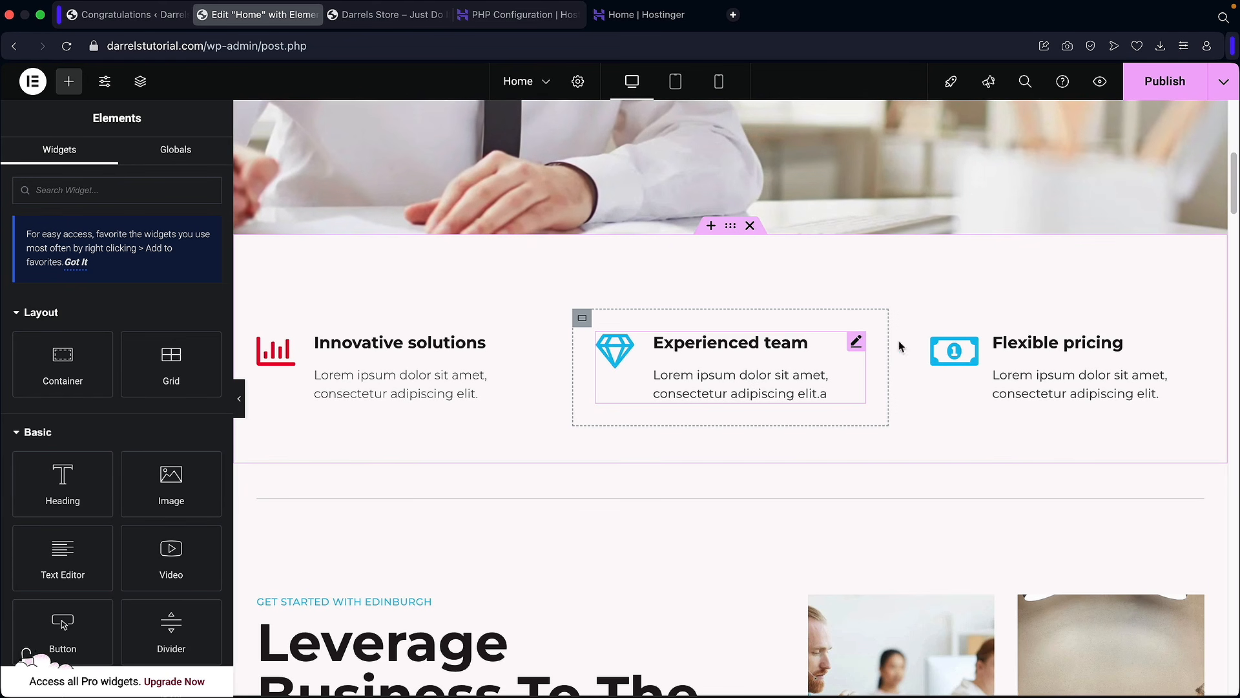
pyautogui.rightClick(423, 344)
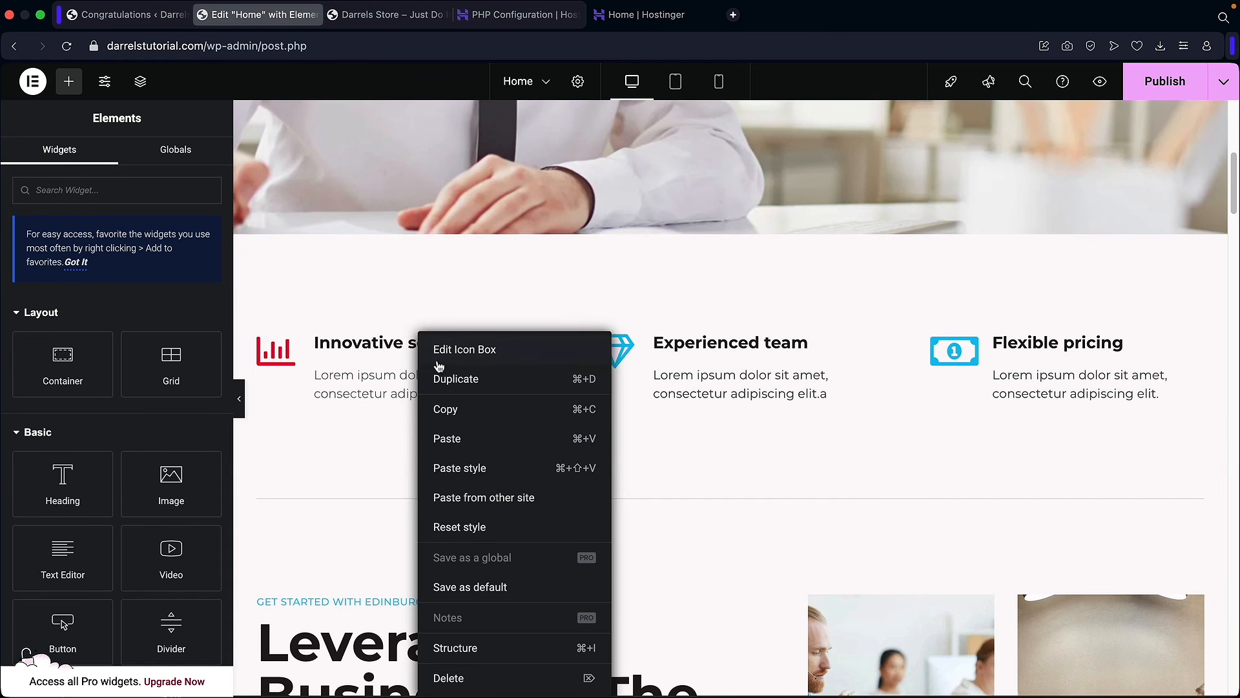
pyautogui.click(456, 471)
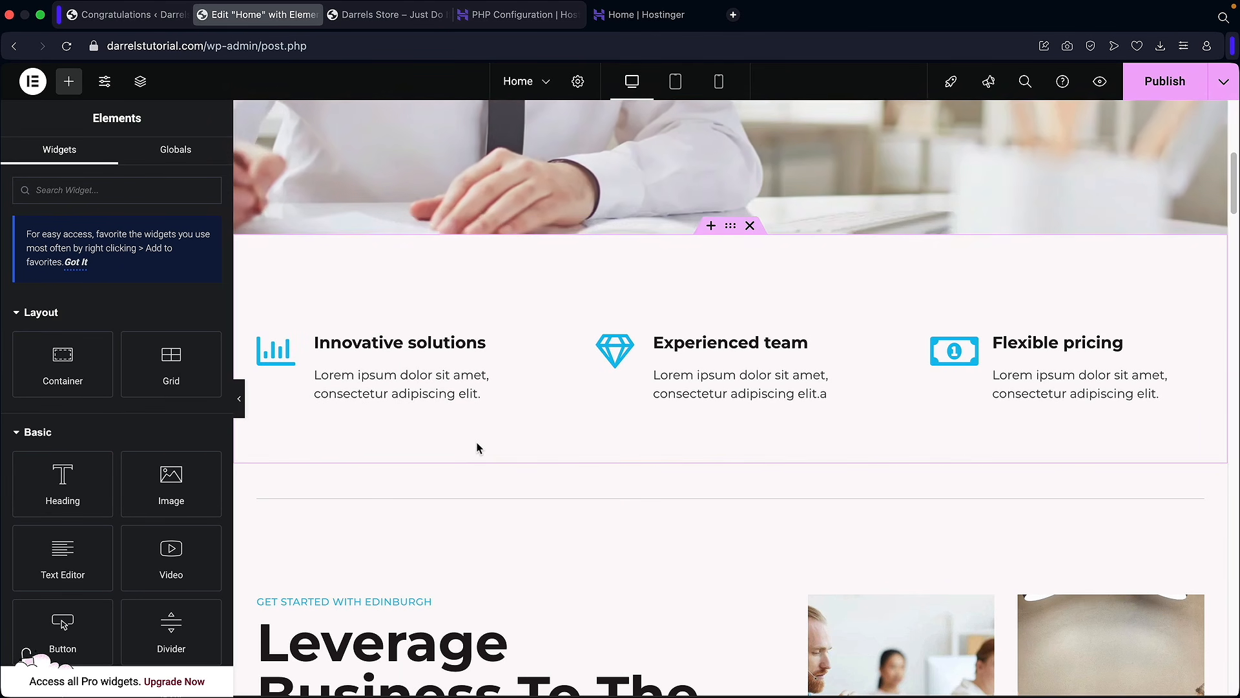
pyautogui.scroll(-2, 475, 441)
pyautogui.scroll(-4, 477, 446)
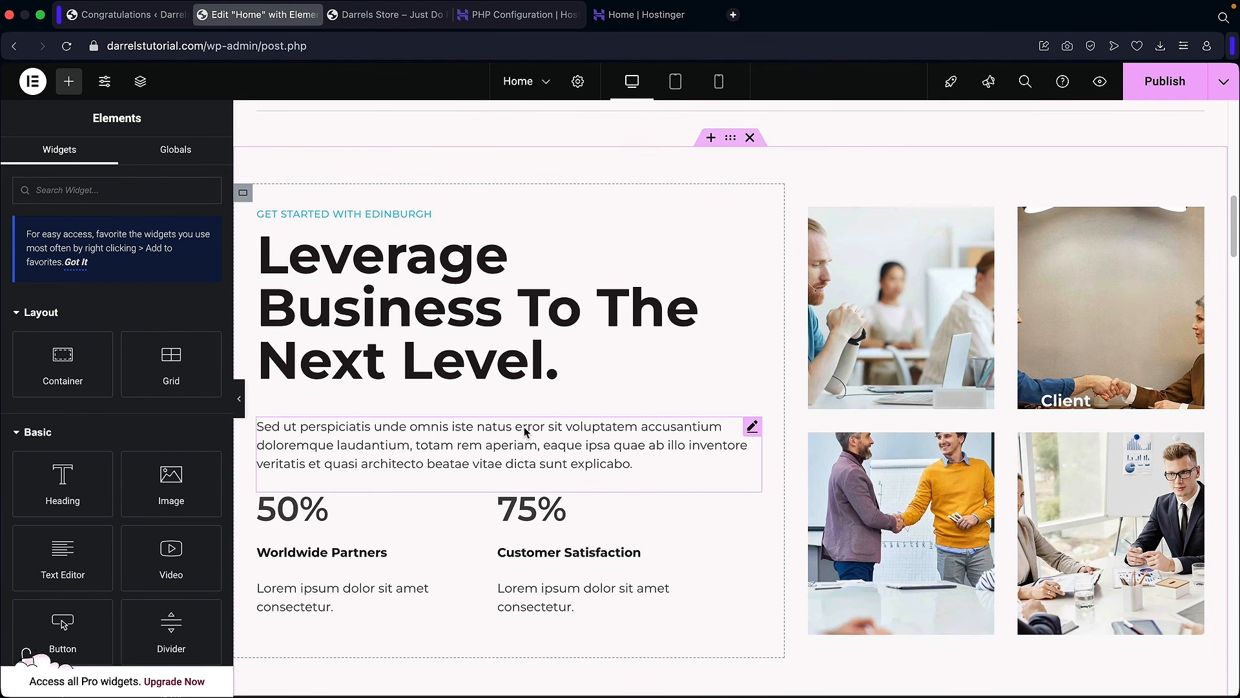
pyautogui.scroll(7, 603, 379)
pyautogui.scroll(5, 637, 374)
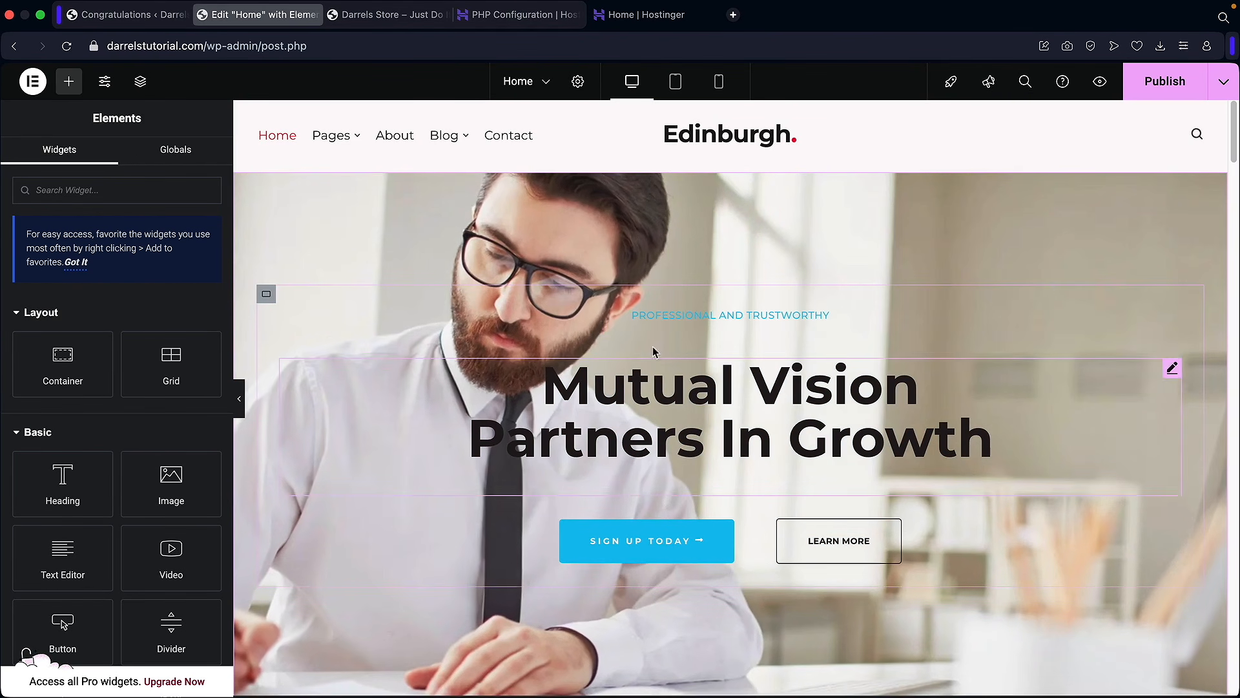
# Step: Publish the updated home page and open it live with View Page
pyautogui.click(1165, 81)
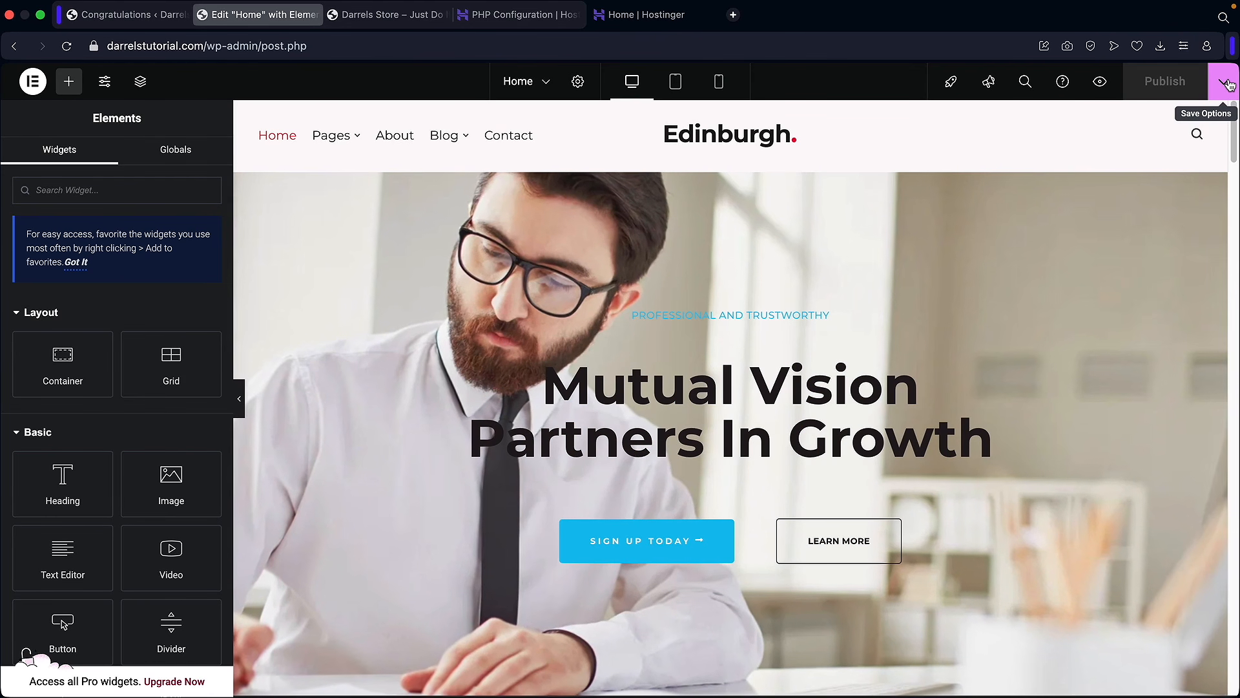
pyautogui.click(1223, 81)
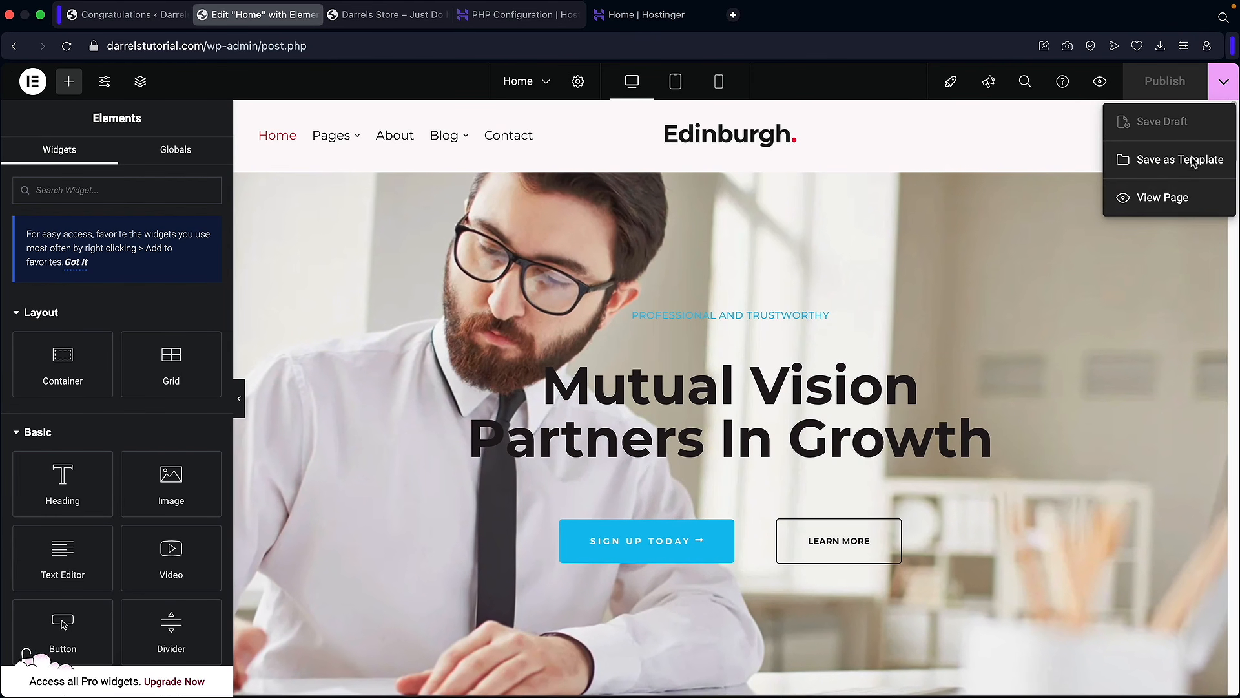
pyautogui.click(1170, 200)
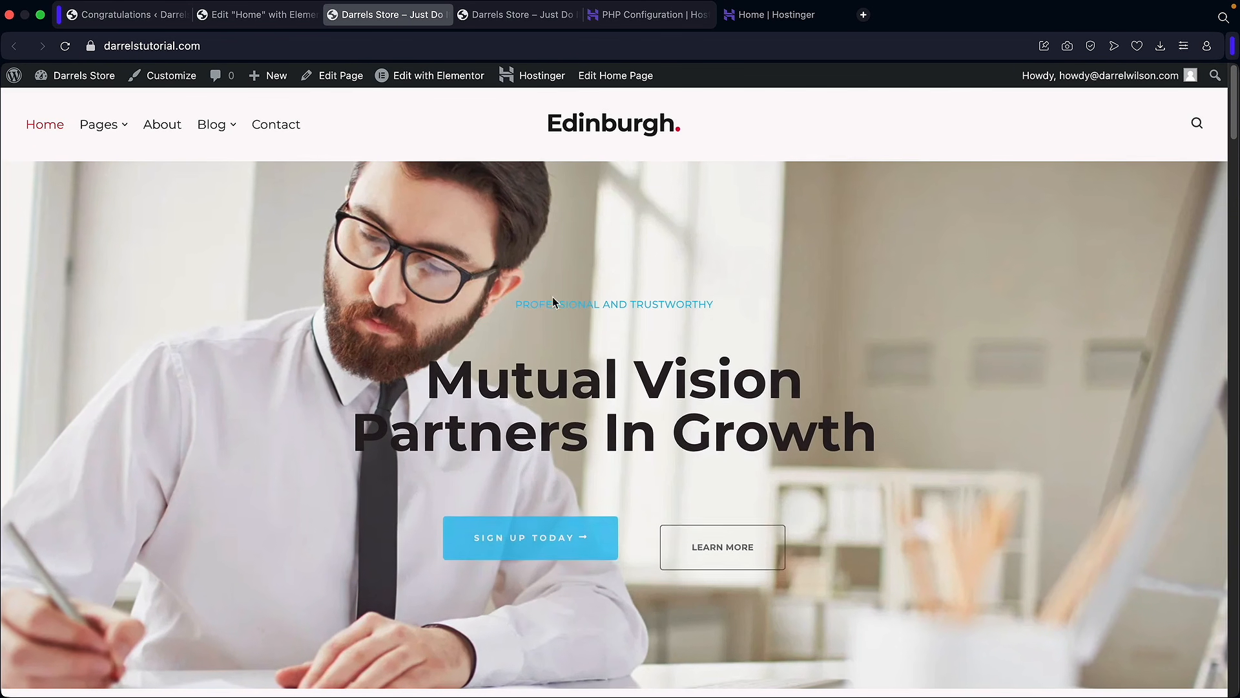
pyautogui.moveTo(64, 102)
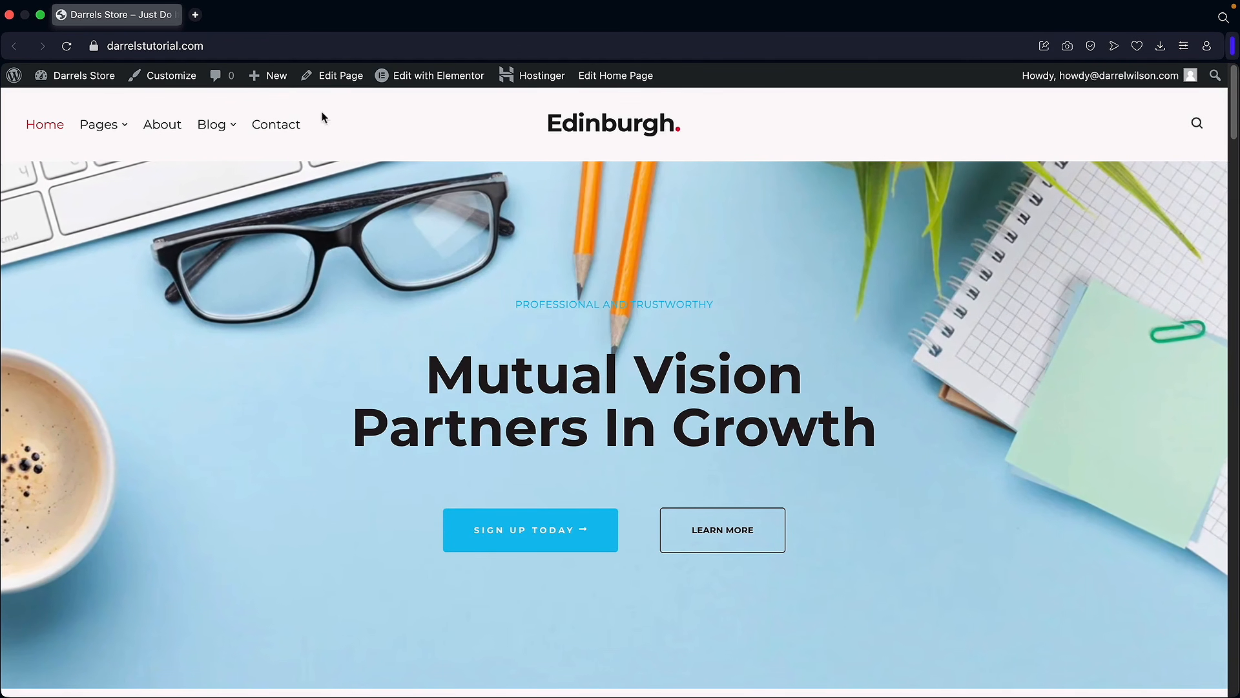
# Step: From the Dashboard's Pages list, add a new page titled 'Staff'
pyautogui.moveTo(268, 76)
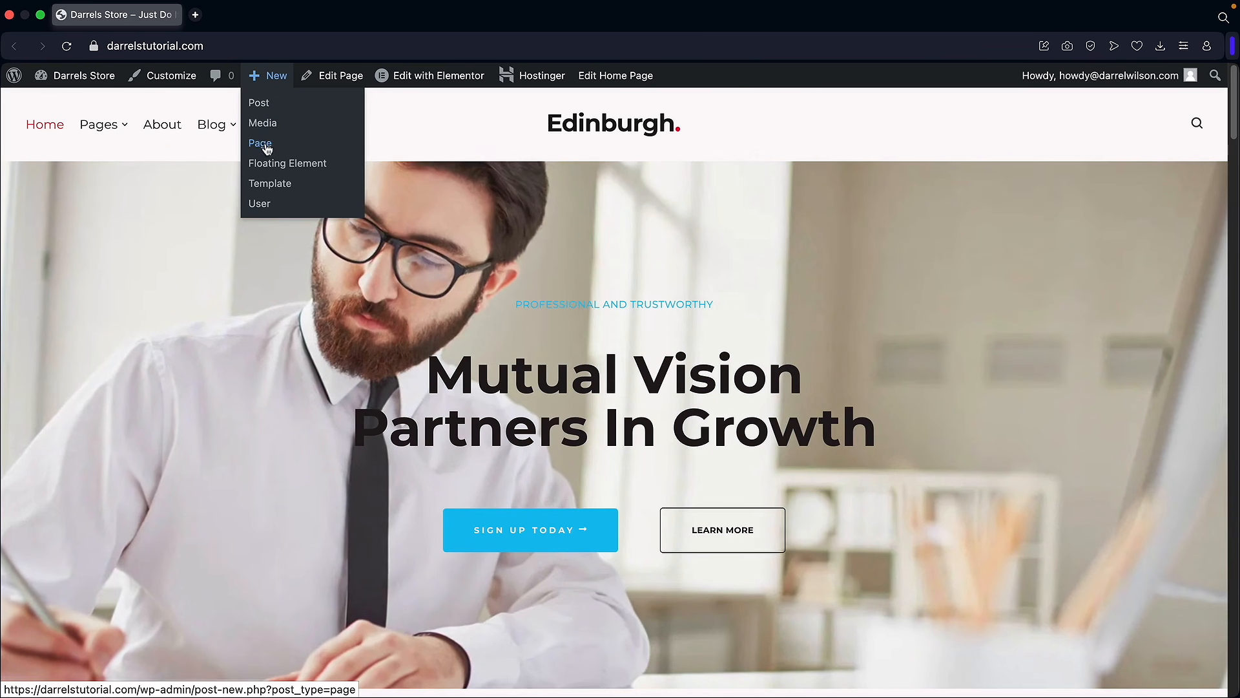
pyautogui.moveTo(96, 84)
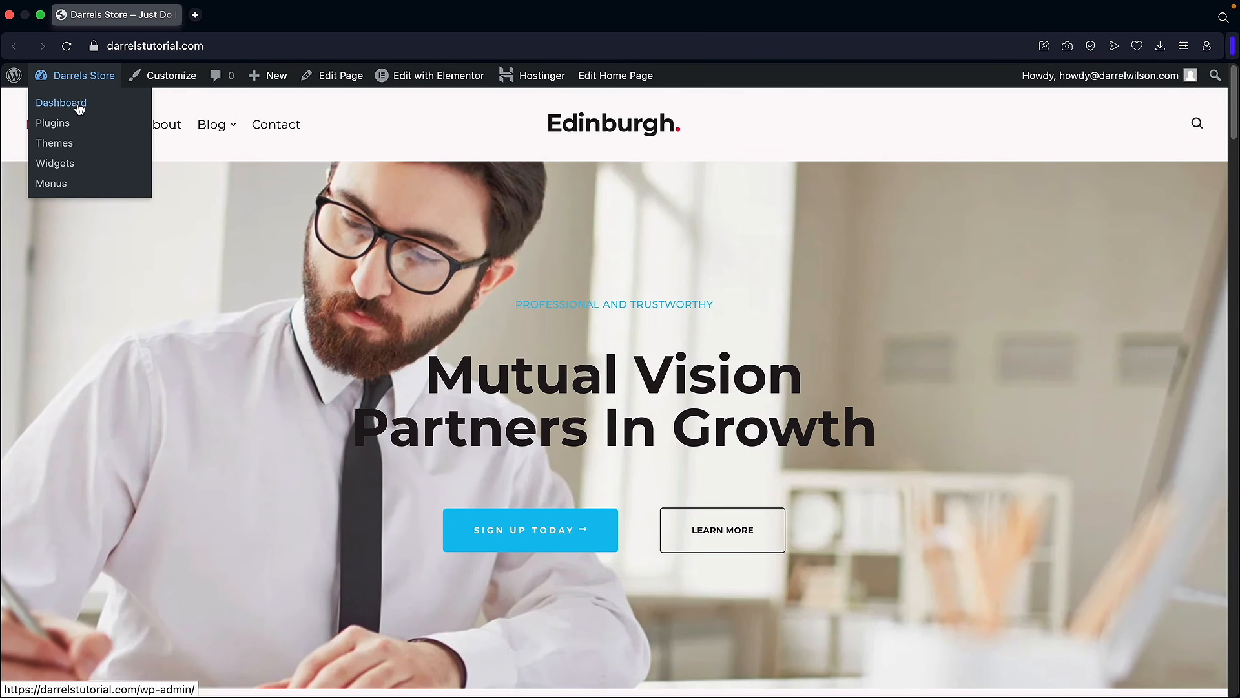
pyautogui.click(76, 103)
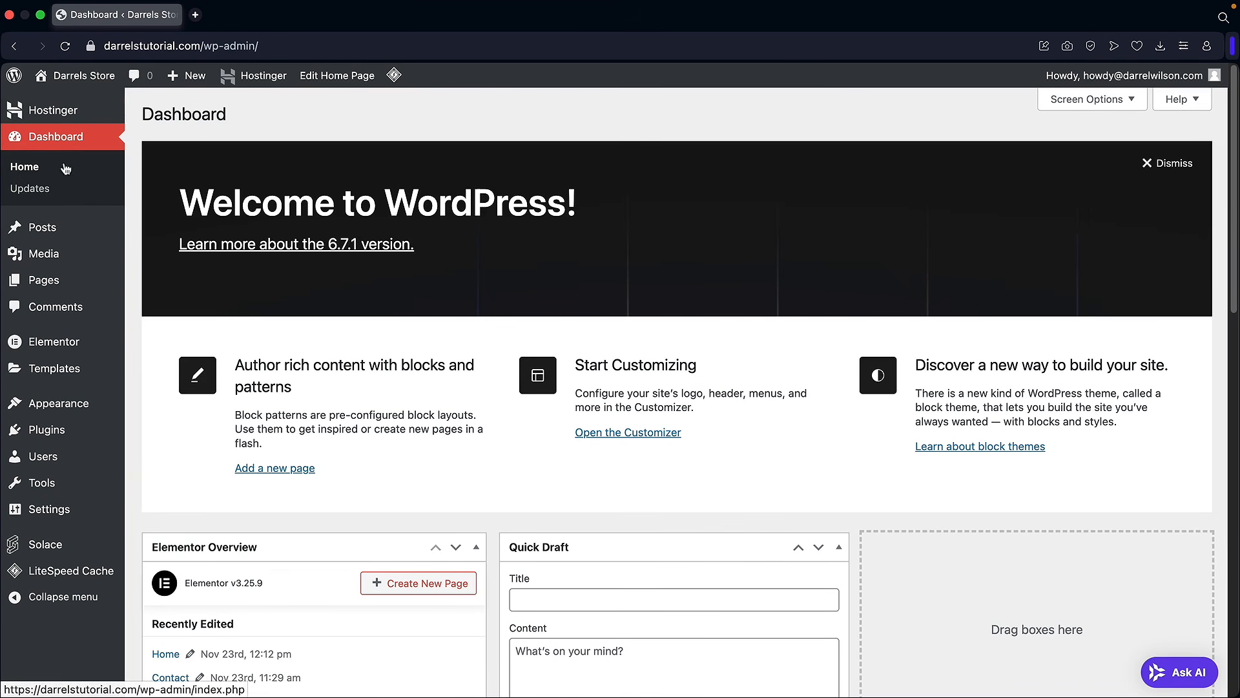
pyautogui.moveTo(45, 285)
pyautogui.click(167, 288)
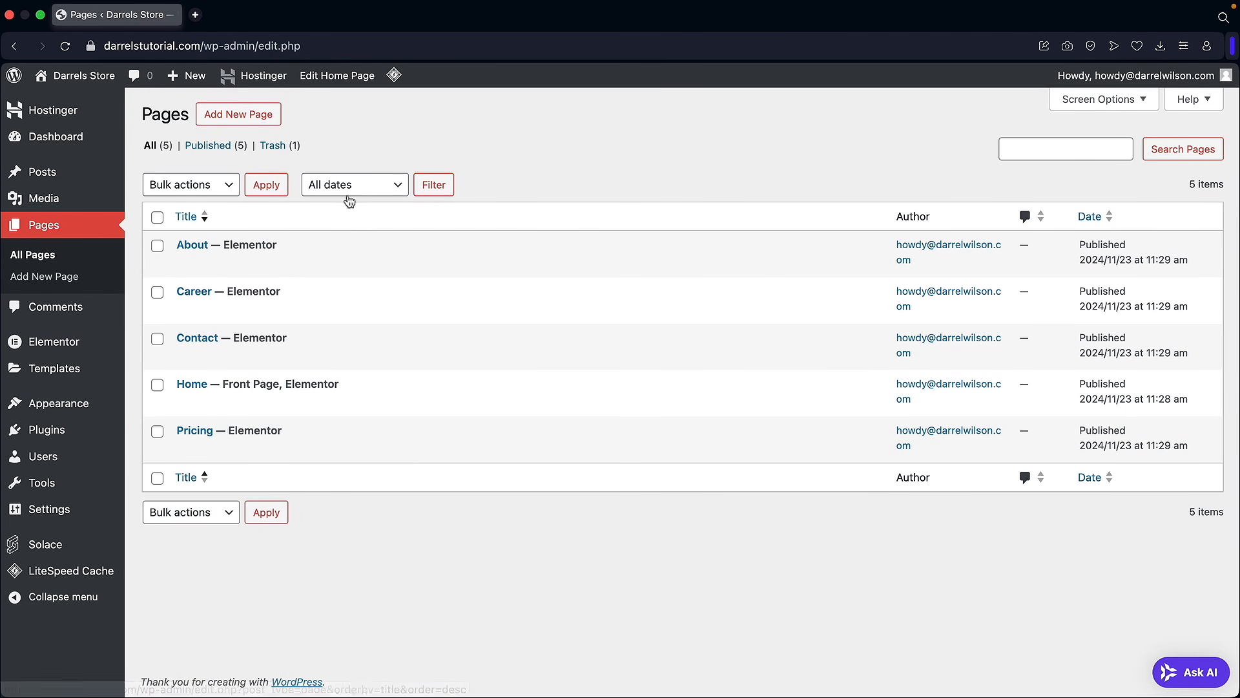
pyautogui.click(251, 120)
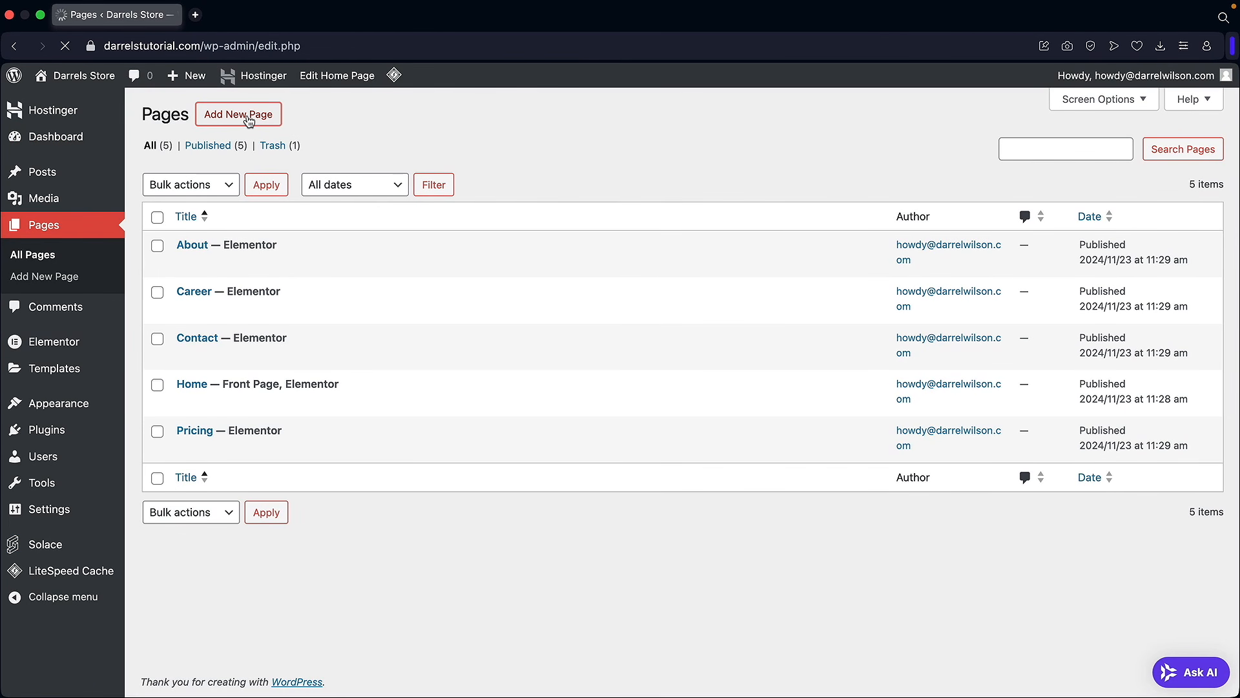
pyautogui.write('Staff')
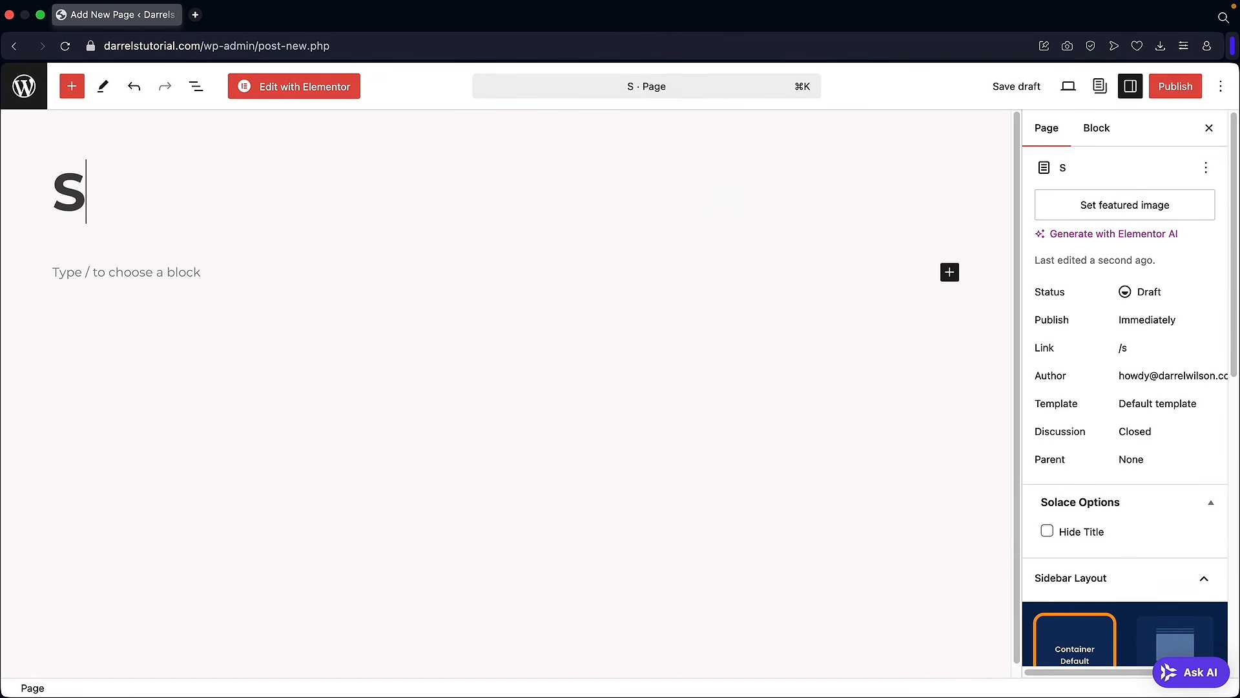
# Step: Publish the Staff page, save it with Hide Title ticked, and open it in Elementor
pyautogui.click(1177, 89)
pyautogui.click(1158, 91)
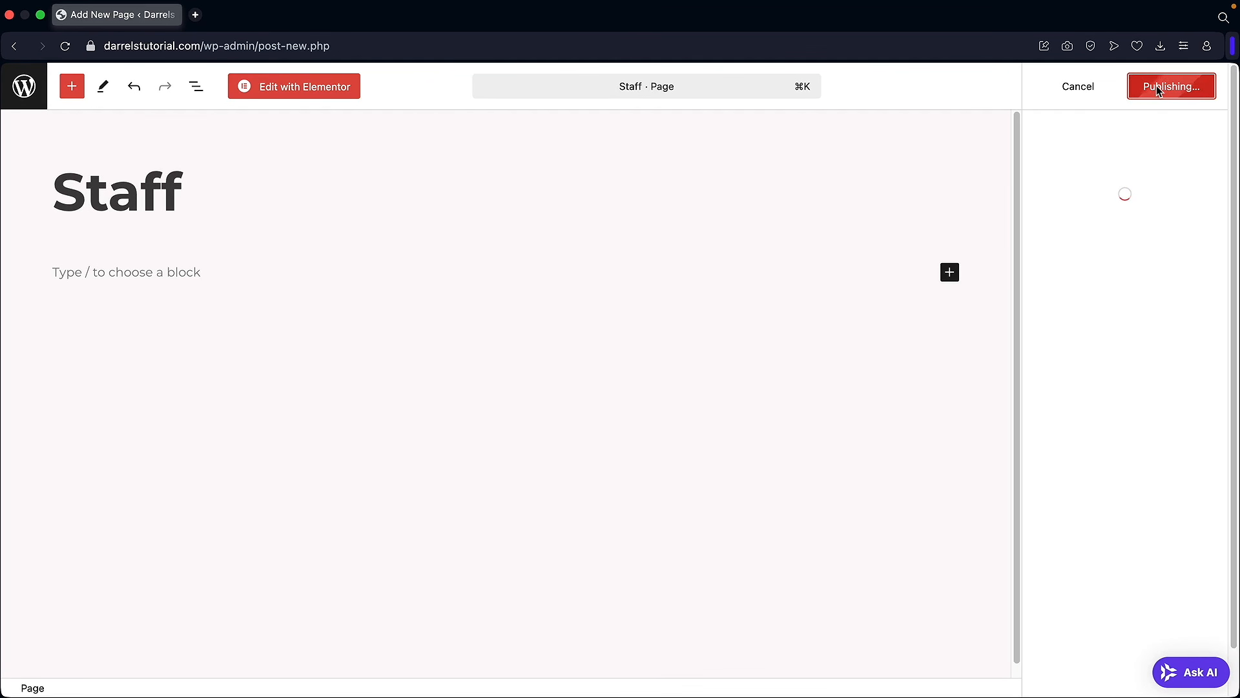
pyautogui.click(1214, 89)
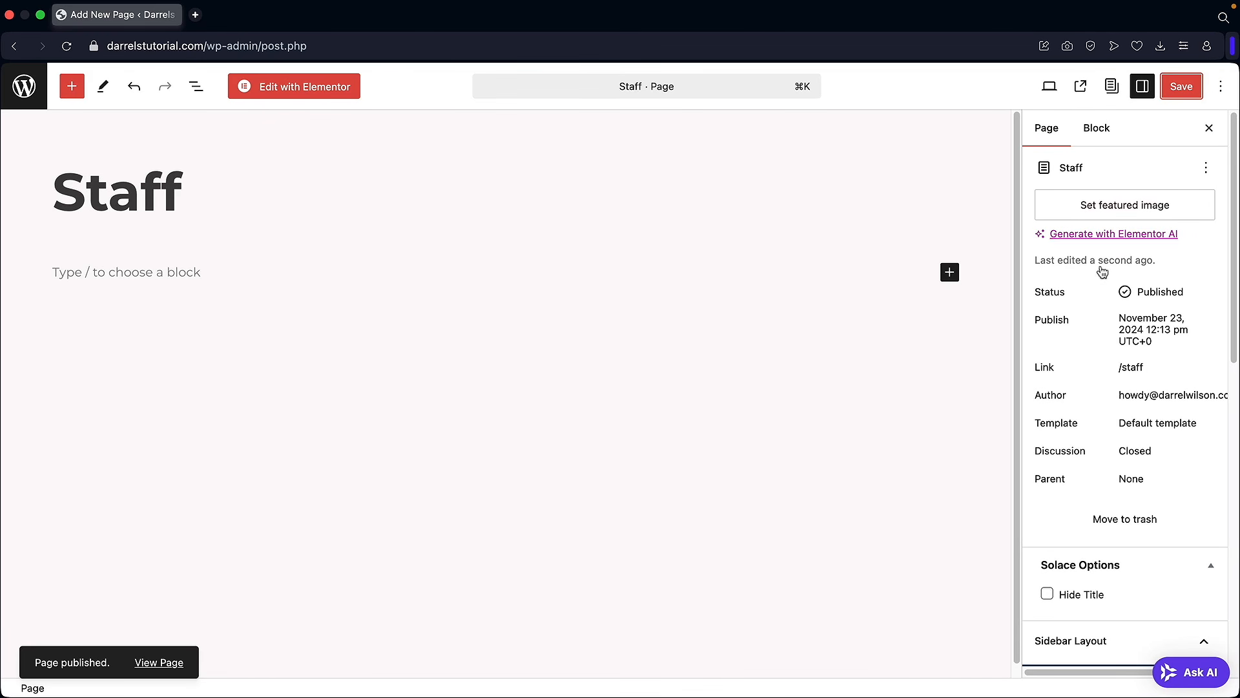
pyautogui.scroll(-4, 1072, 374)
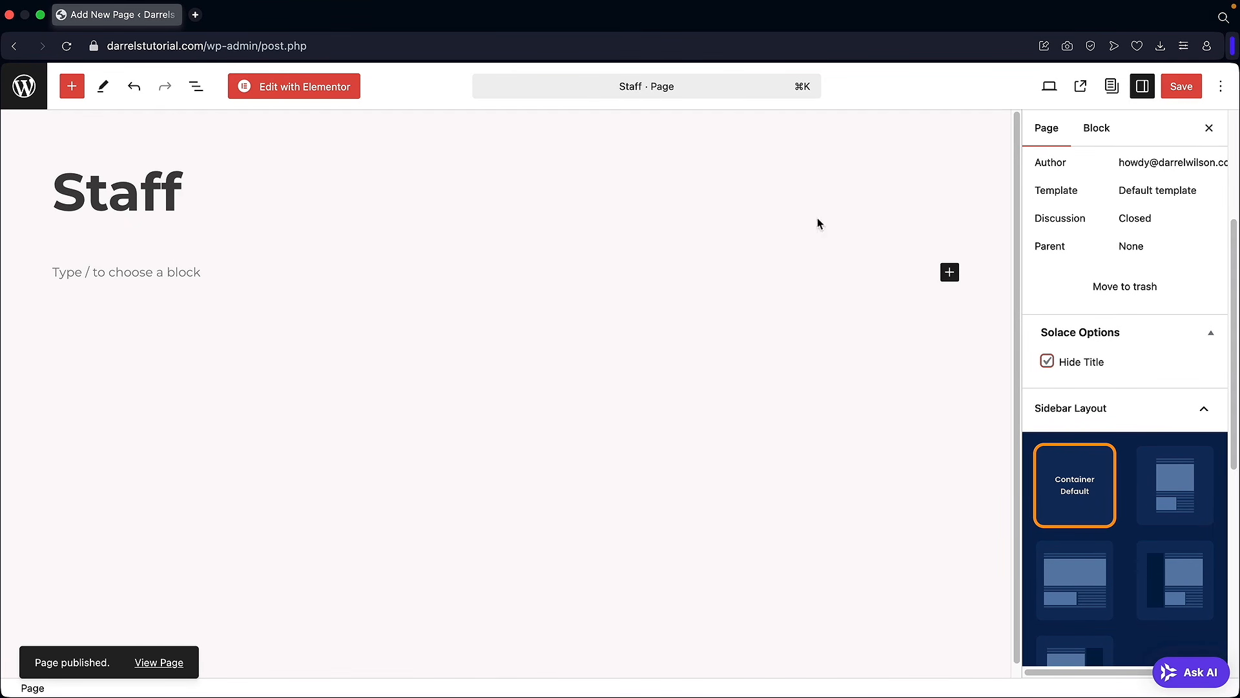
pyautogui.click(1179, 89)
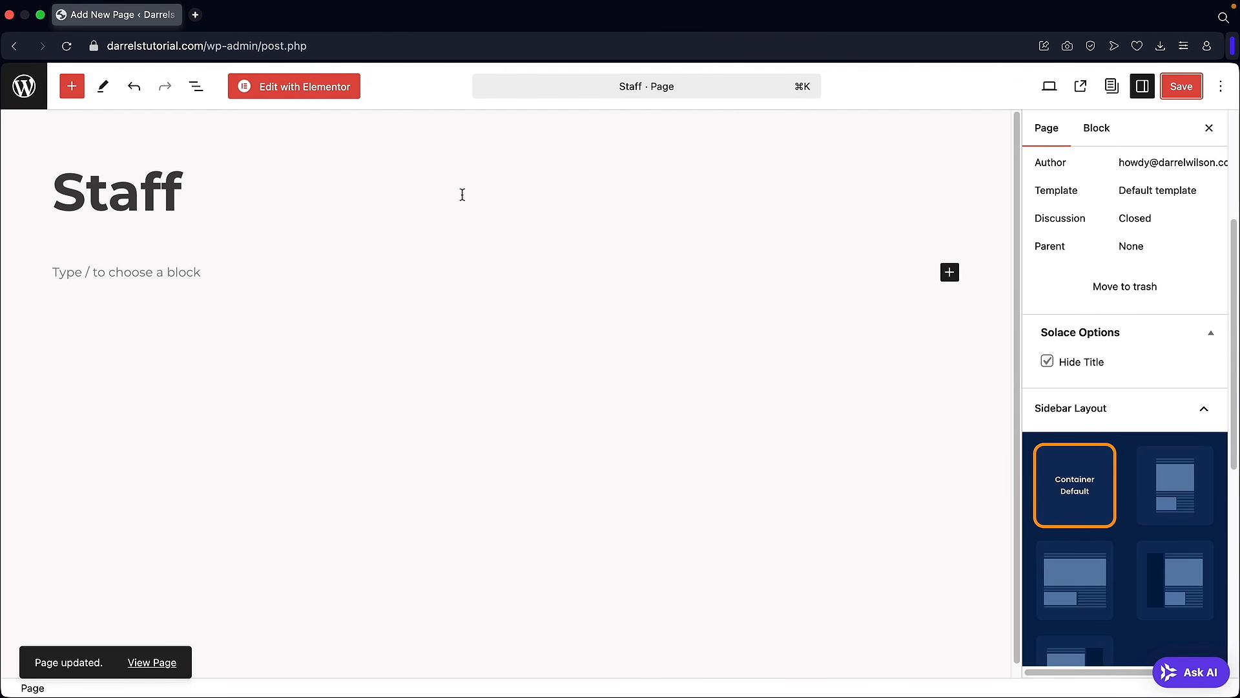
pyautogui.click(288, 90)
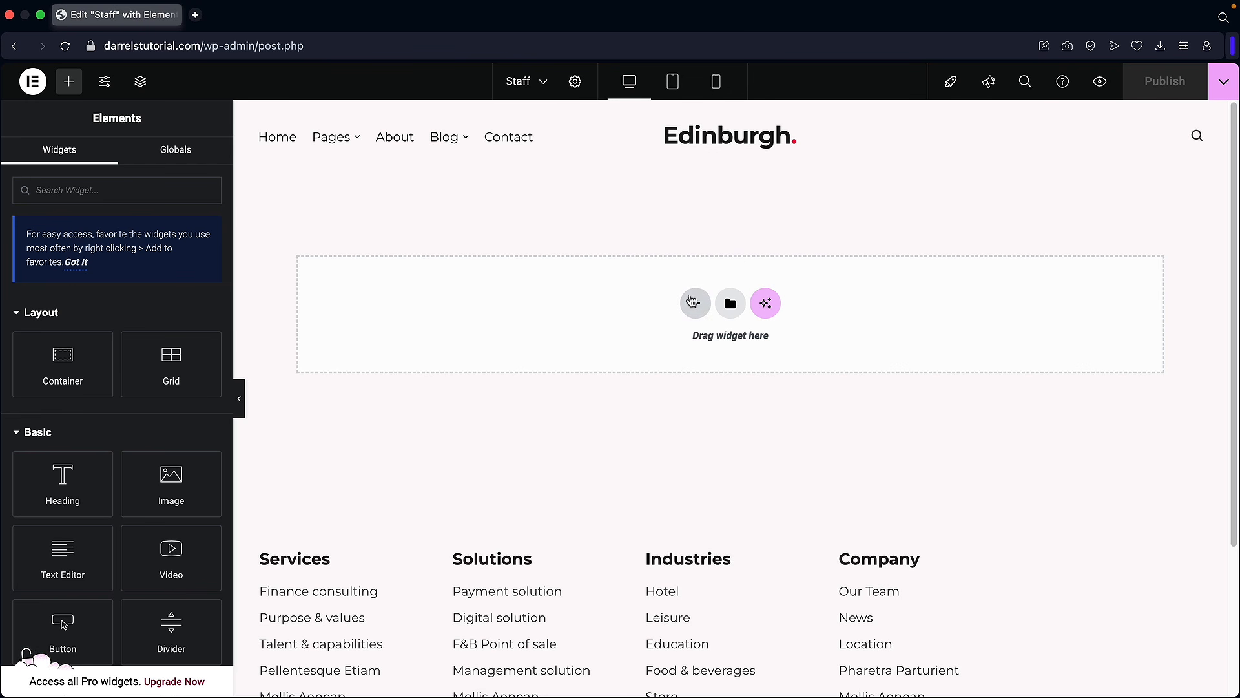
pyautogui.click(696, 304)
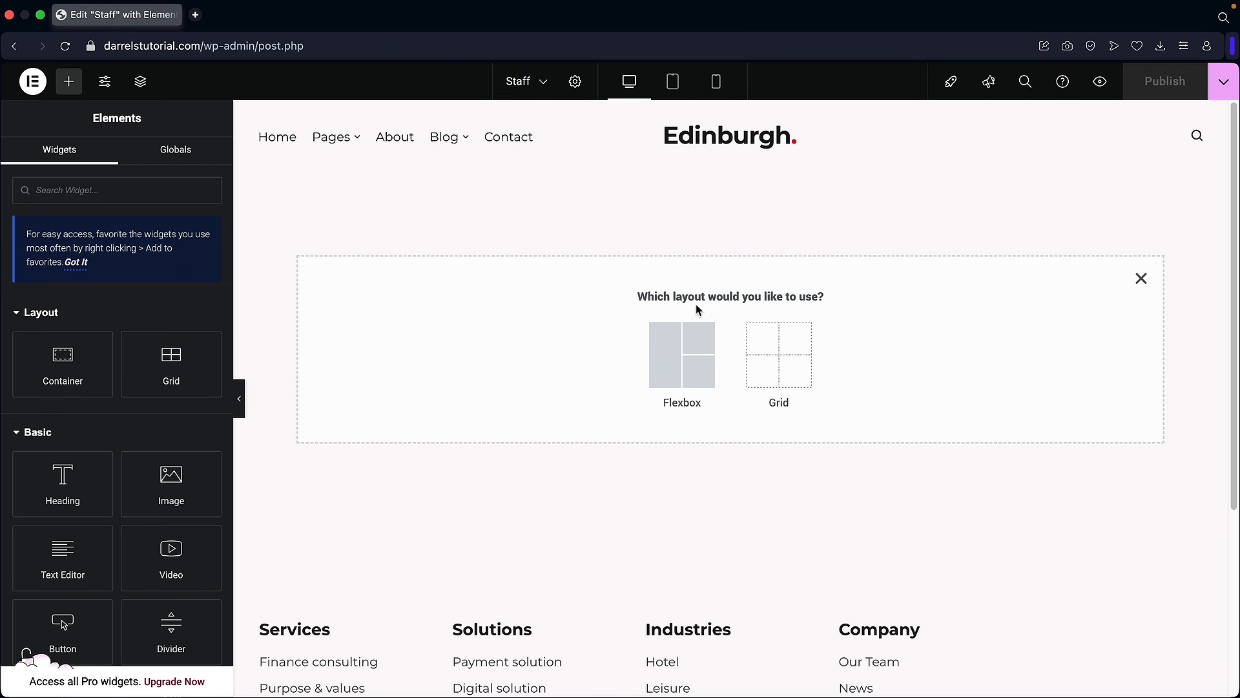
pyautogui.click(666, 337)
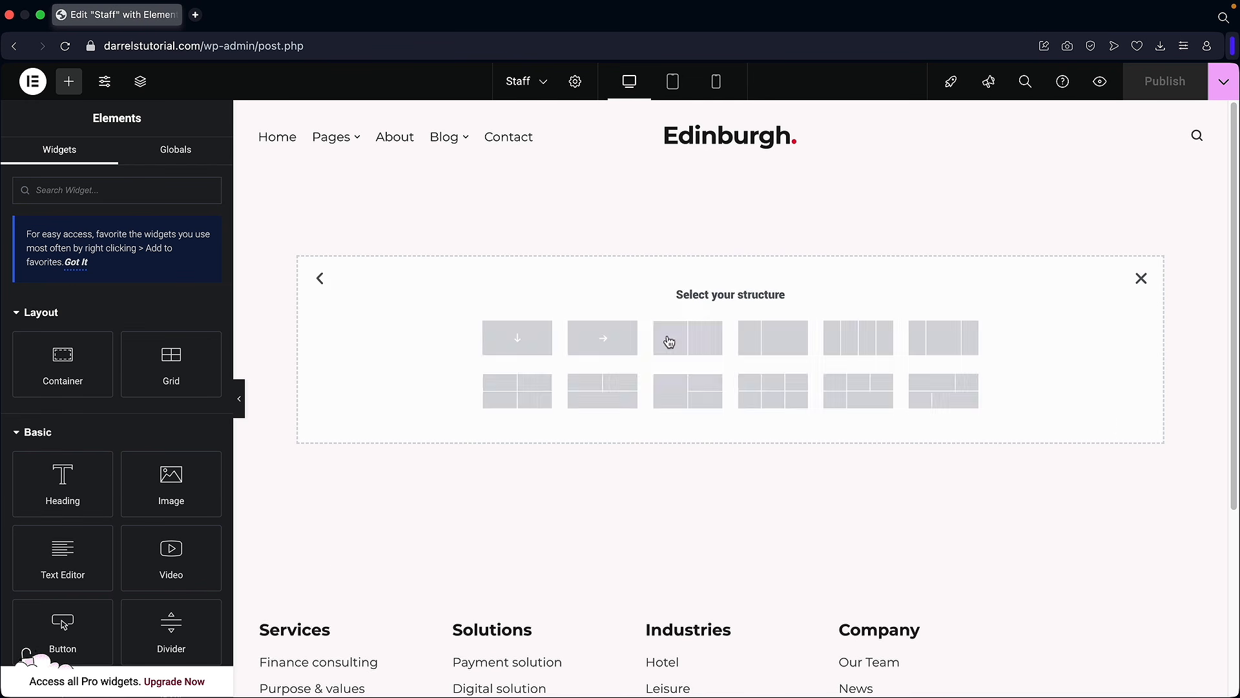
pyautogui.click(930, 345)
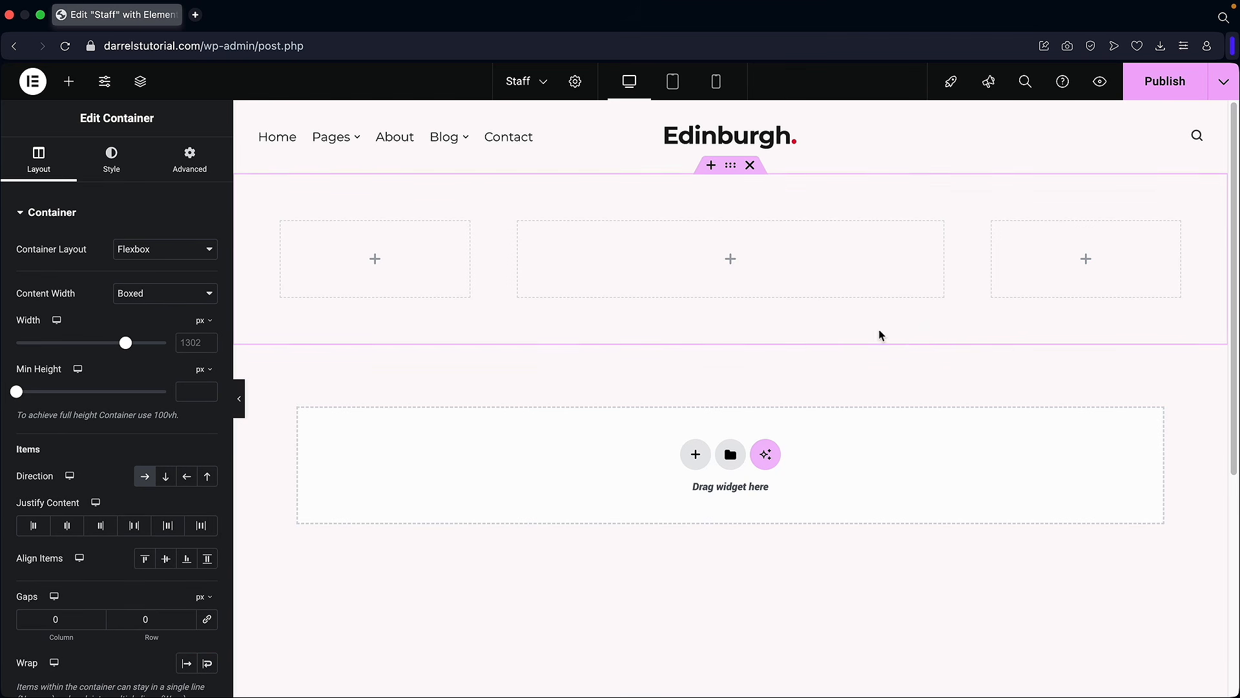
pyautogui.click(70, 83)
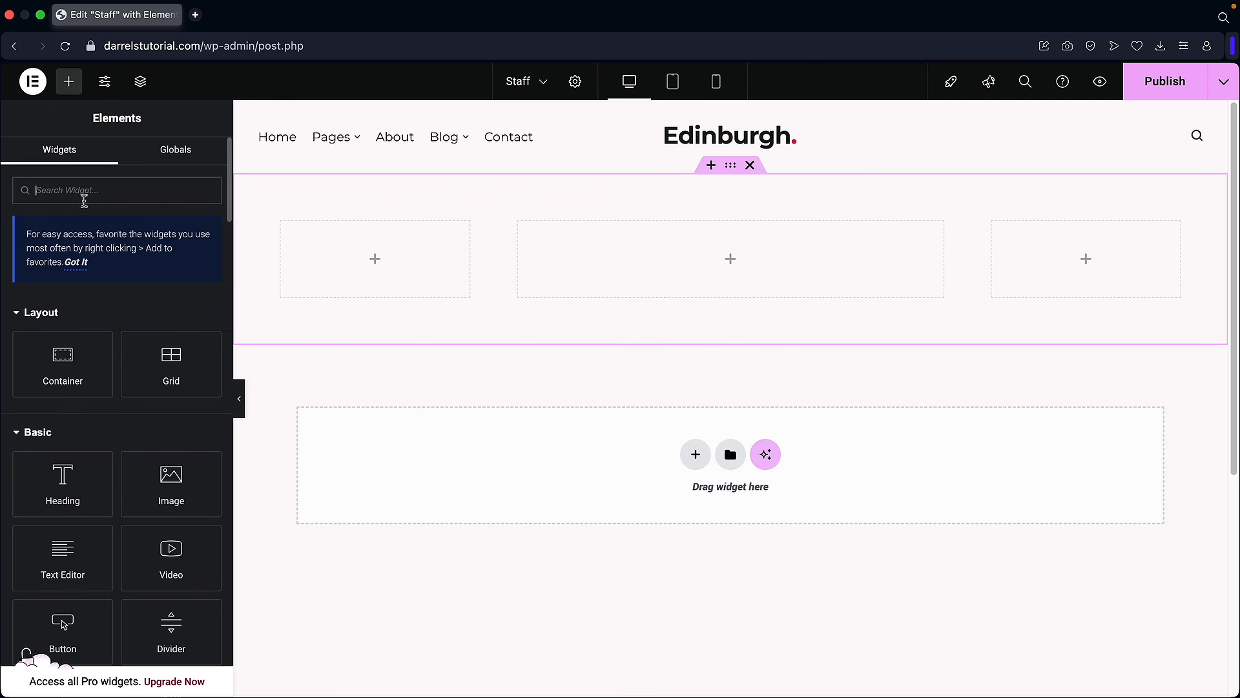
pyautogui.moveTo(63, 481); pyautogui.dragTo(336, 264)
pyautogui.click(69, 82)
pyautogui.moveTo(62, 555); pyautogui.dragTo(317, 376)
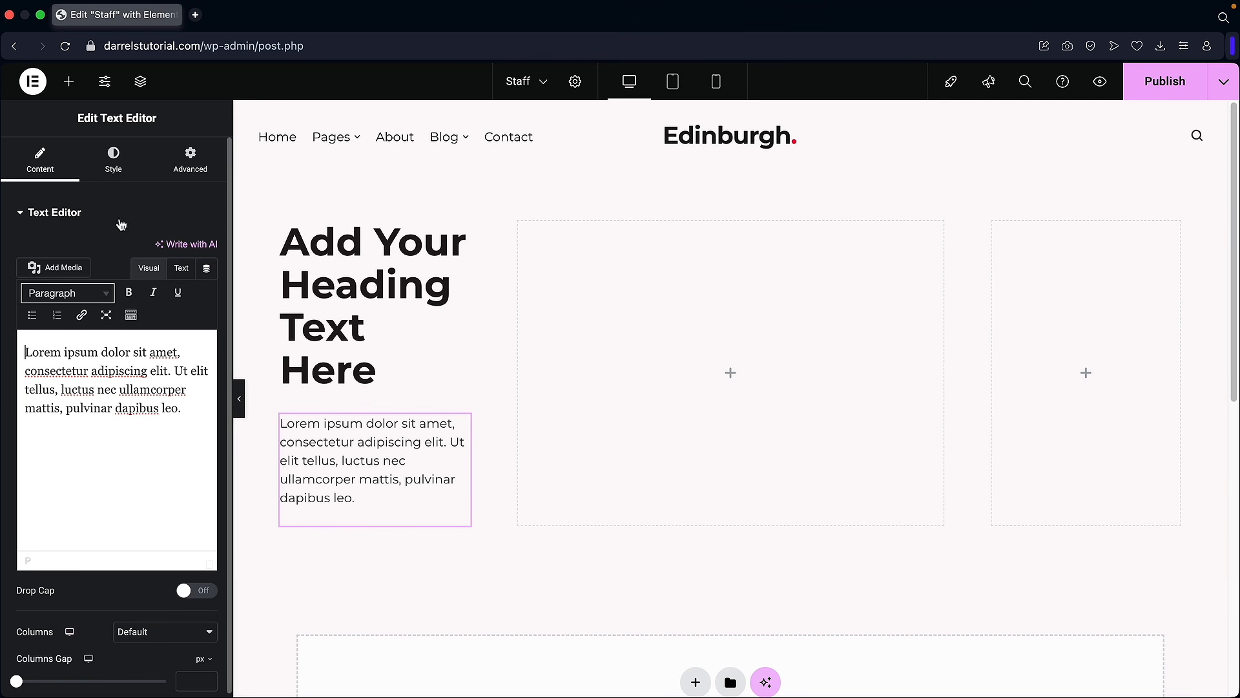
pyautogui.click(69, 81)
pyautogui.moveTo(62, 625); pyautogui.dragTo(326, 494)
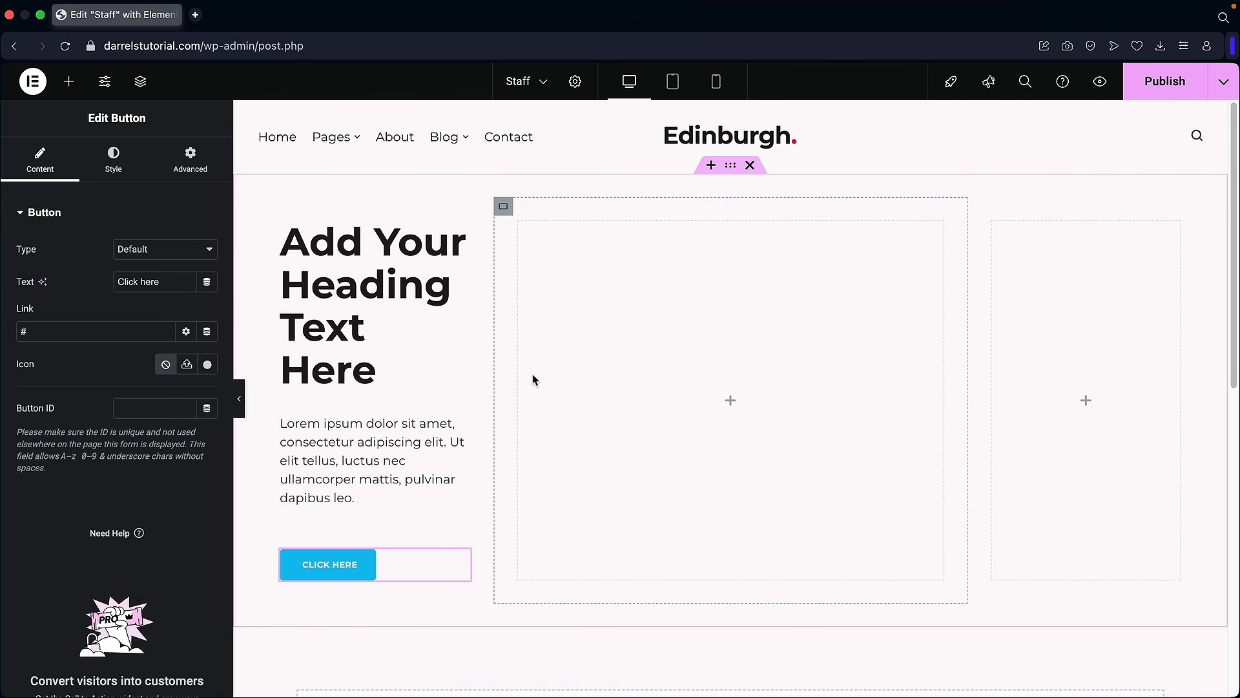
pyautogui.scroll(-5, 676, 341)
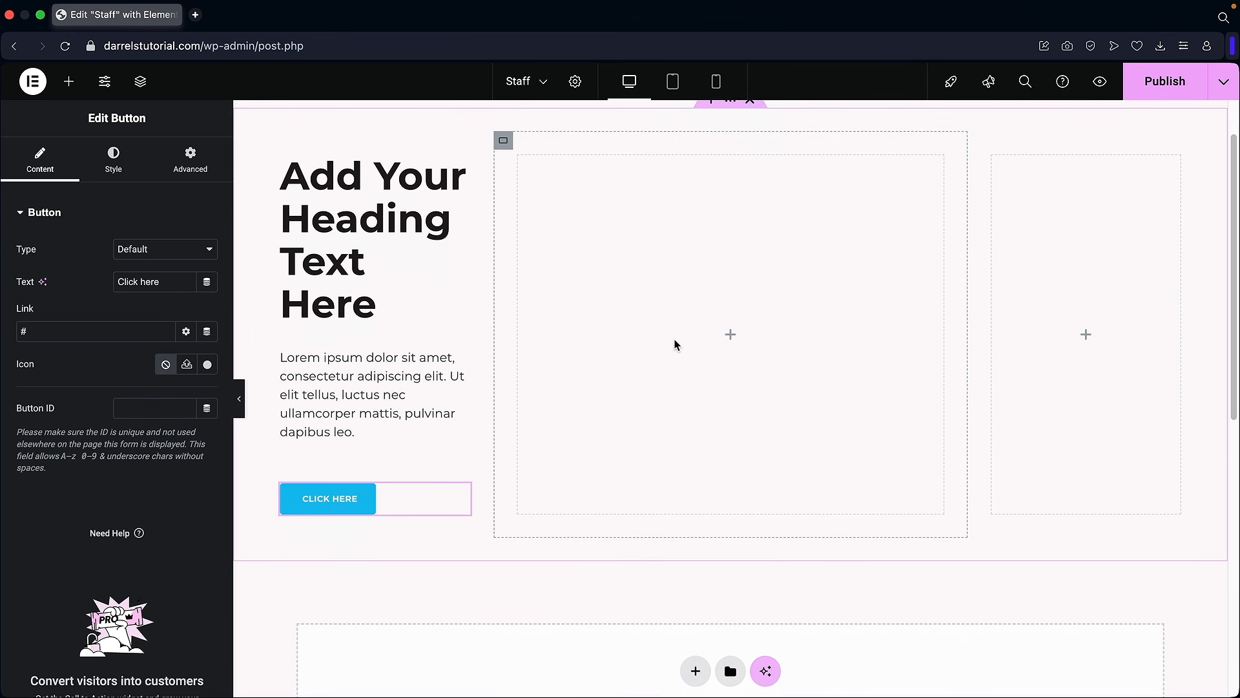
pyautogui.scroll(5, 742, 414)
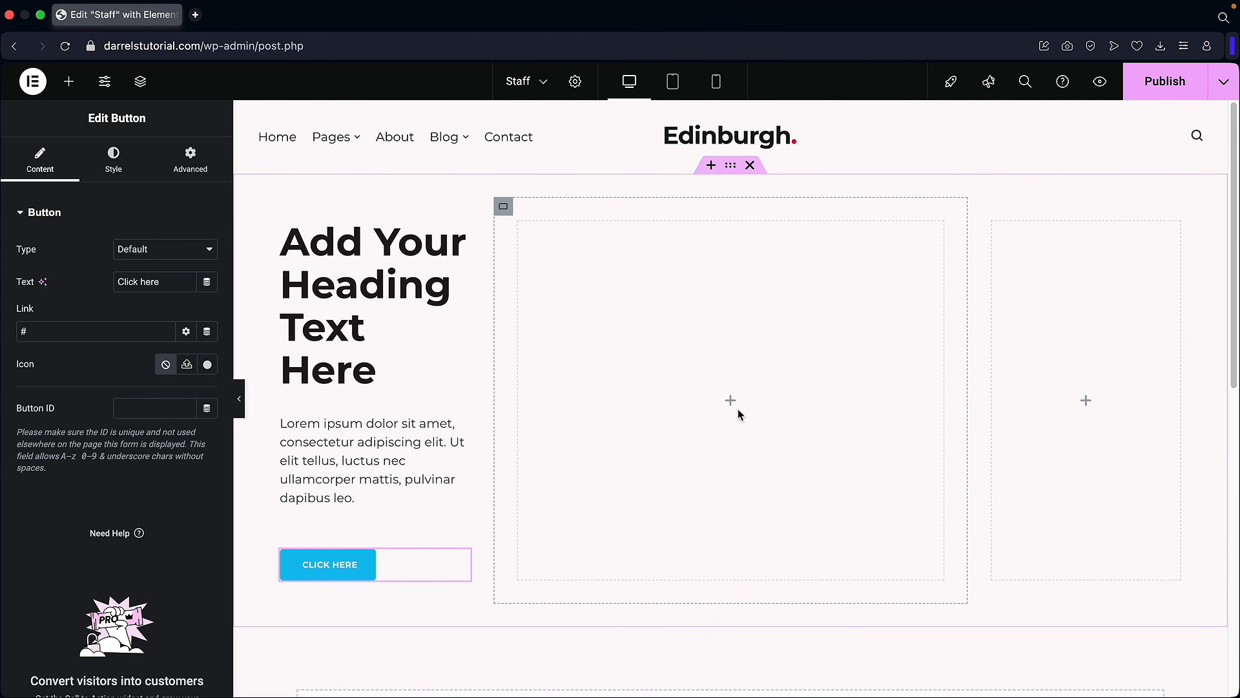
pyautogui.click(749, 166)
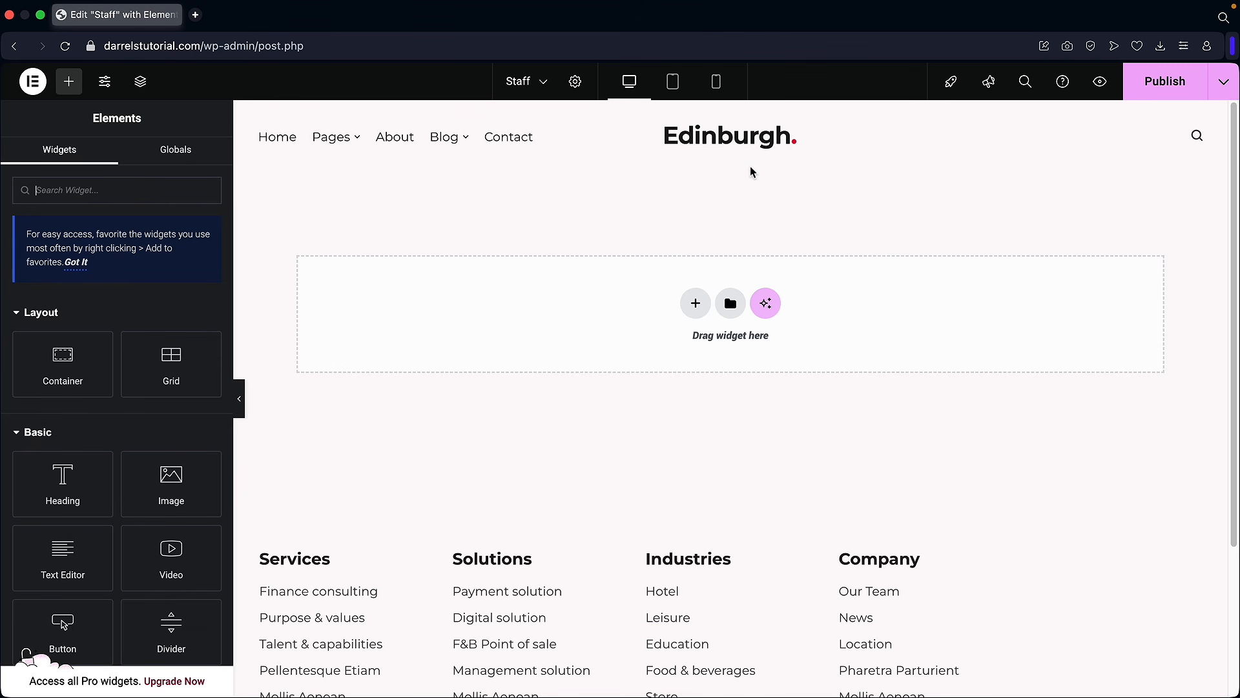
# Step: Connect the site to Elementor AI through Build with AI, approving the link and accepting the terms
pyautogui.click(767, 305)
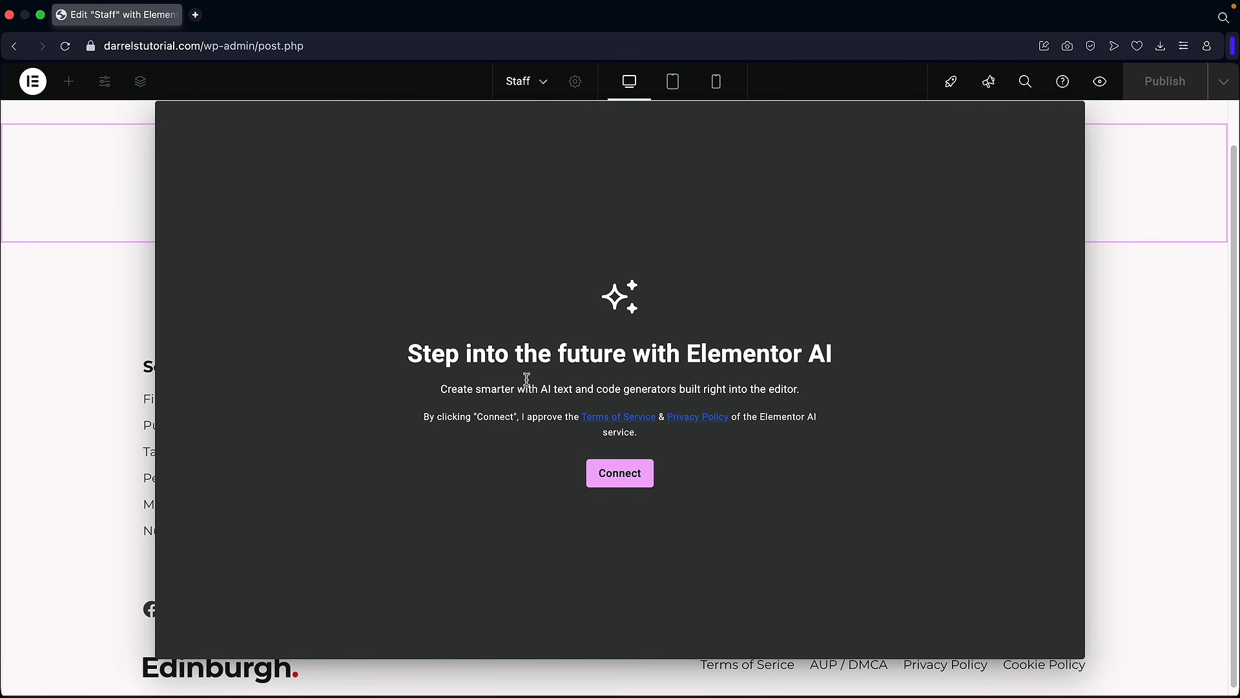
pyautogui.click(621, 475)
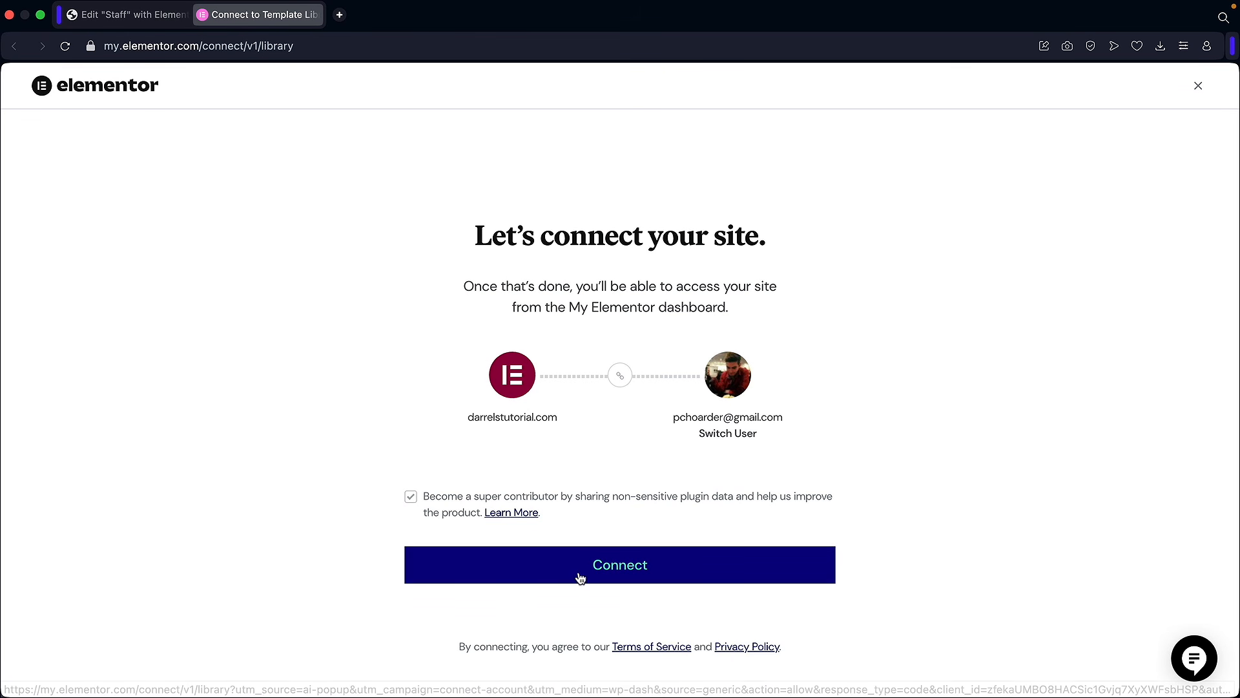
pyautogui.click(628, 572)
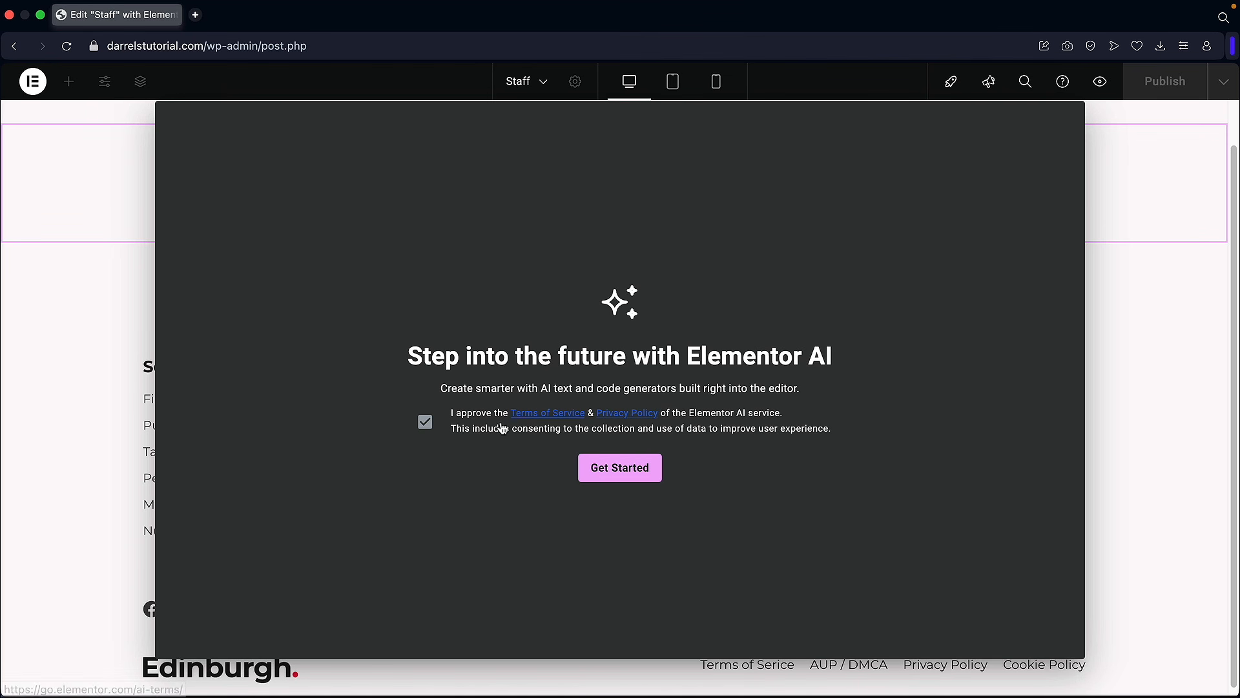
pyautogui.click(617, 476)
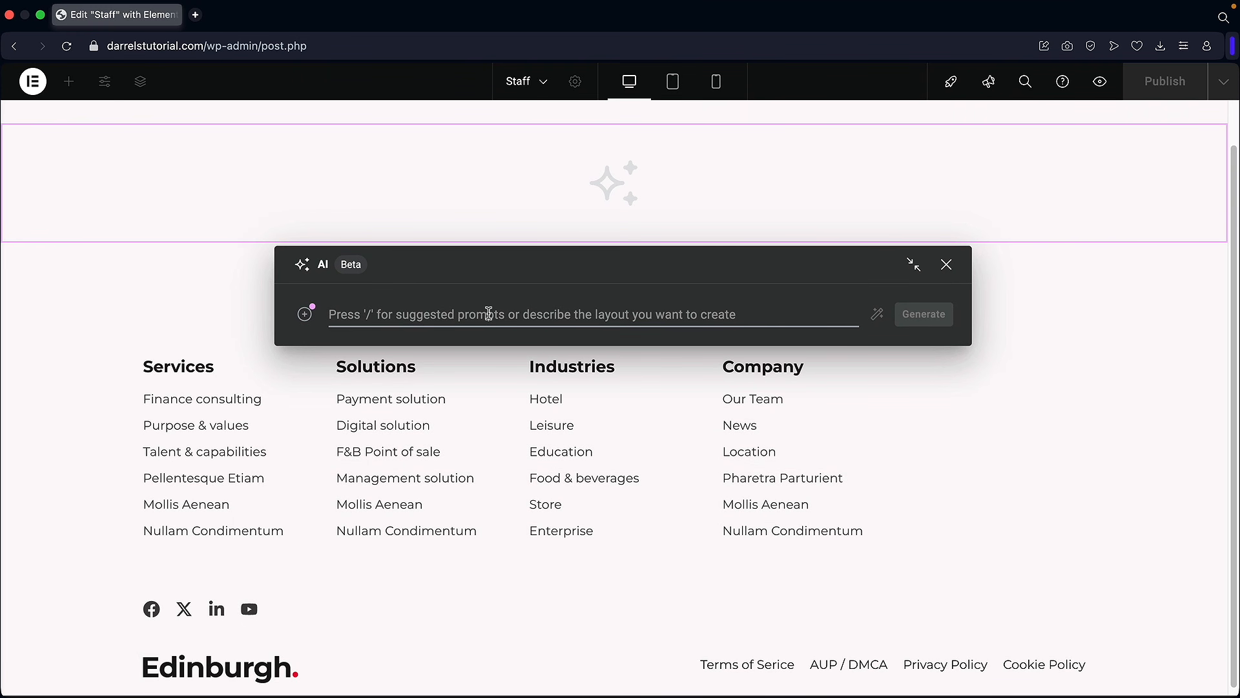
# Step: Generate AI layouts from 'create me a my staff page with 3 columns for my staff' and insert Meet Our Professional Team
pyautogui.write('create me a my staff page with 3 columns for my staff')
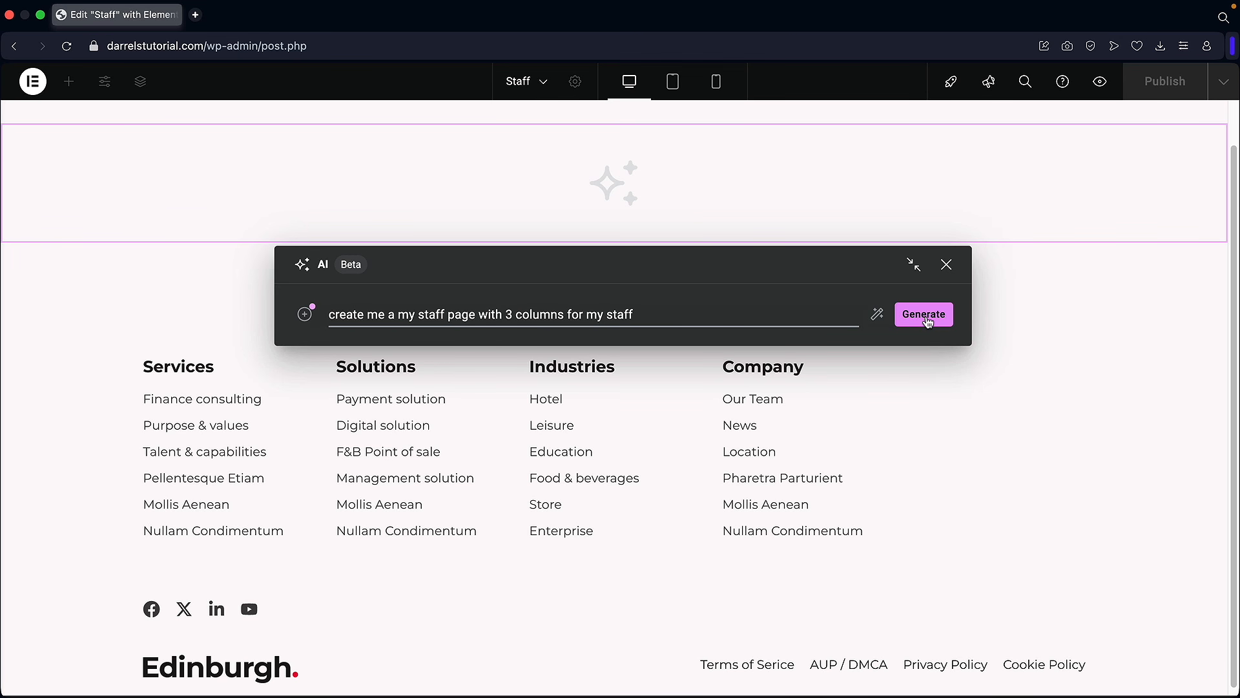
pyautogui.click(925, 316)
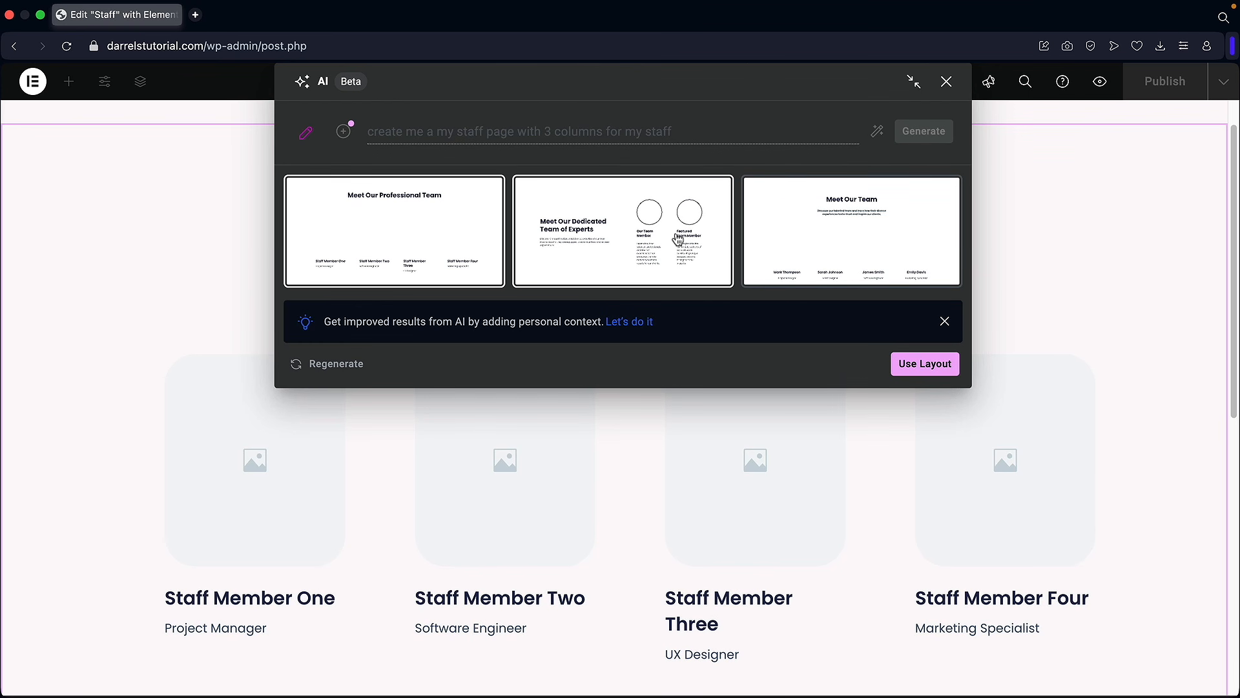
pyautogui.moveTo(595, 95); pyautogui.dragTo(541, 163)
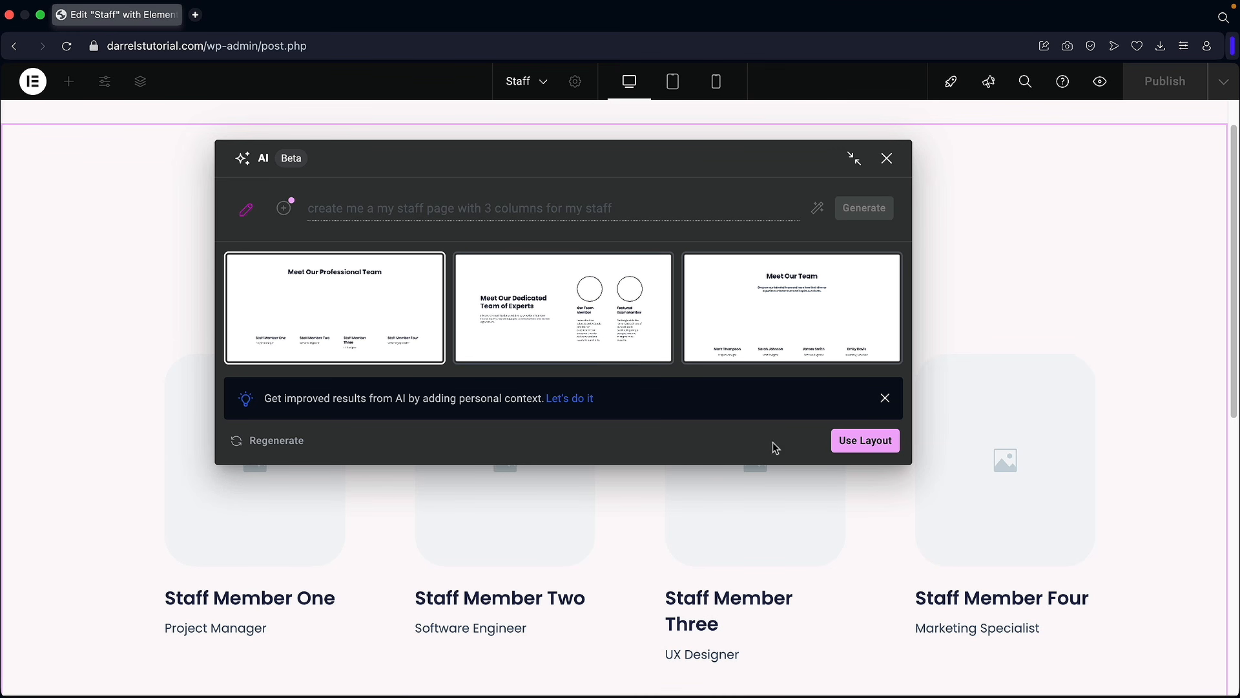
pyautogui.click(857, 444)
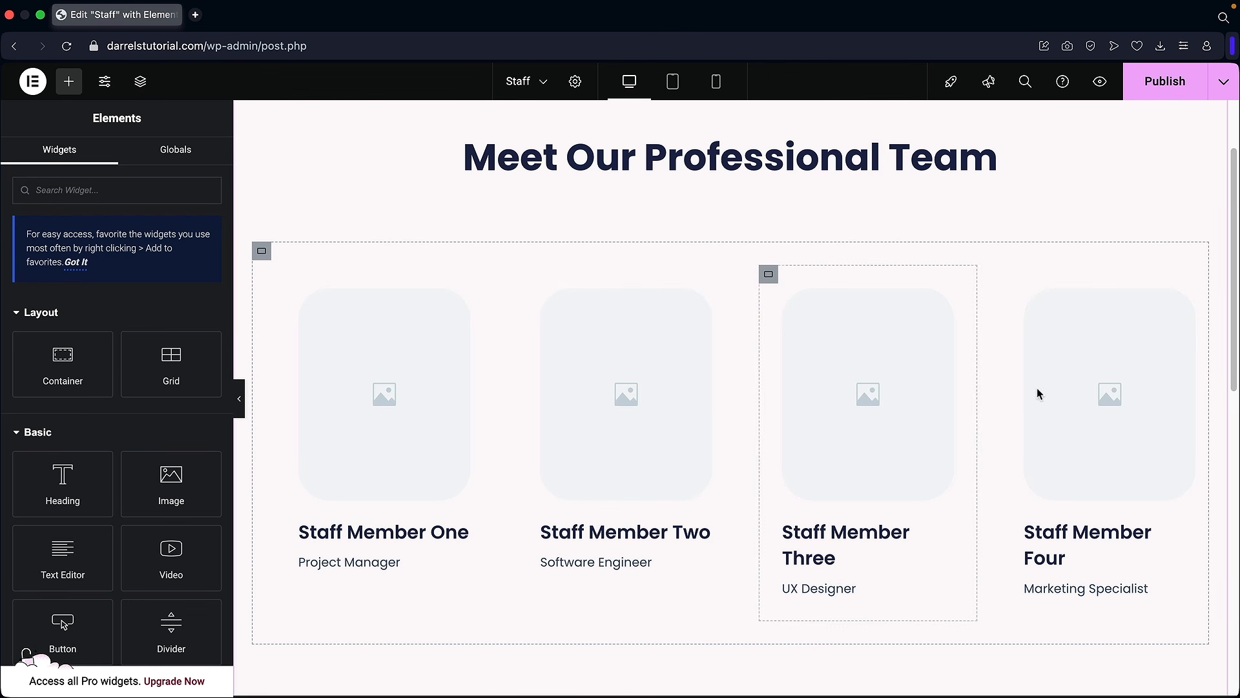
# Step: Check the first staff member's image box, then publish the four-card Staff page
pyautogui.click(356, 372)
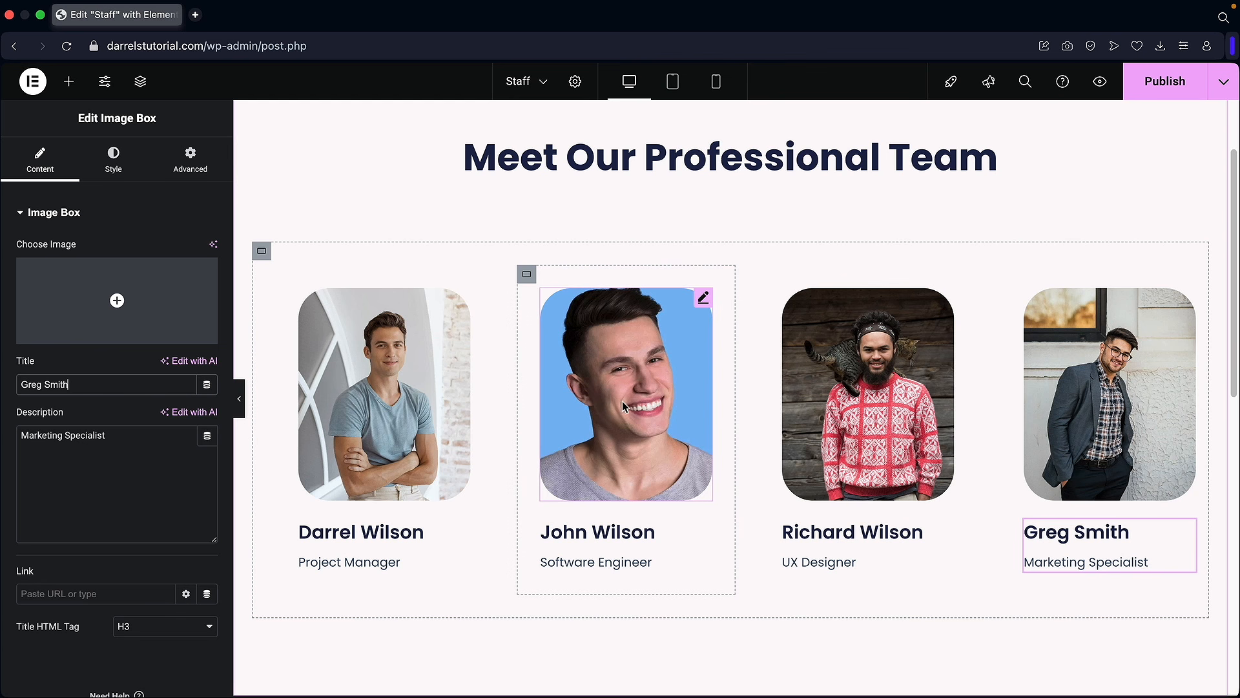
pyautogui.scroll(2, 736, 390)
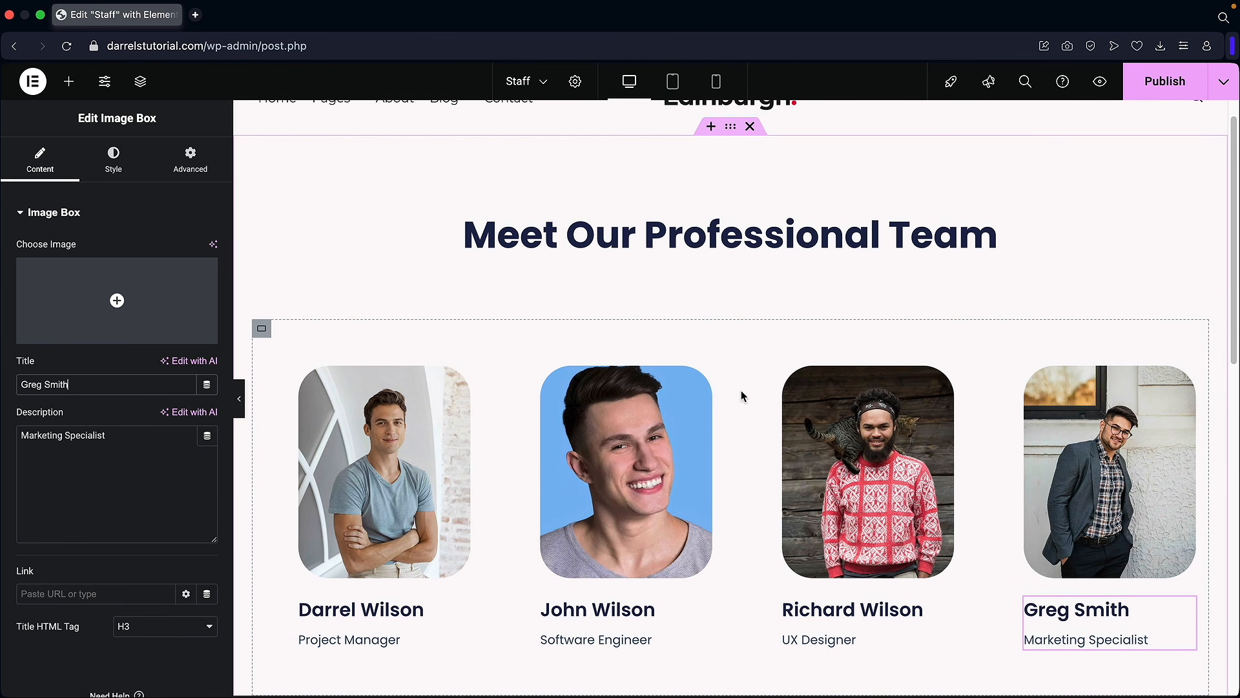
pyautogui.scroll(-2, 743, 397)
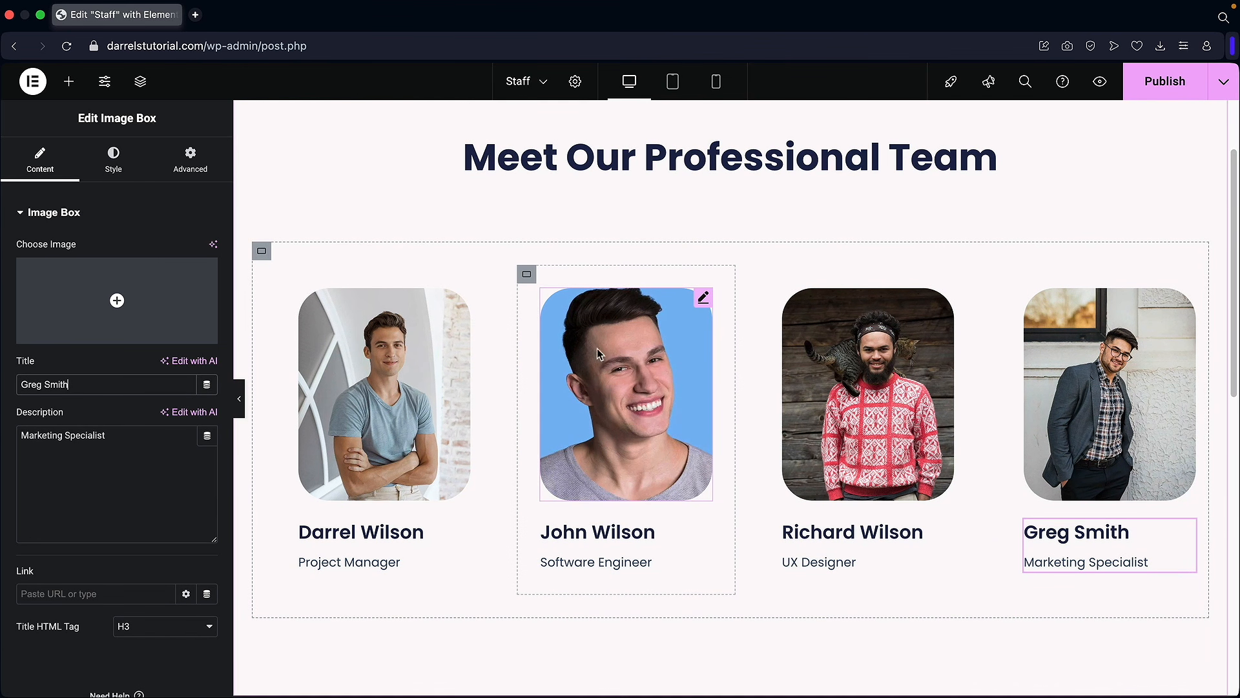
pyautogui.scroll(2, 659, 375)
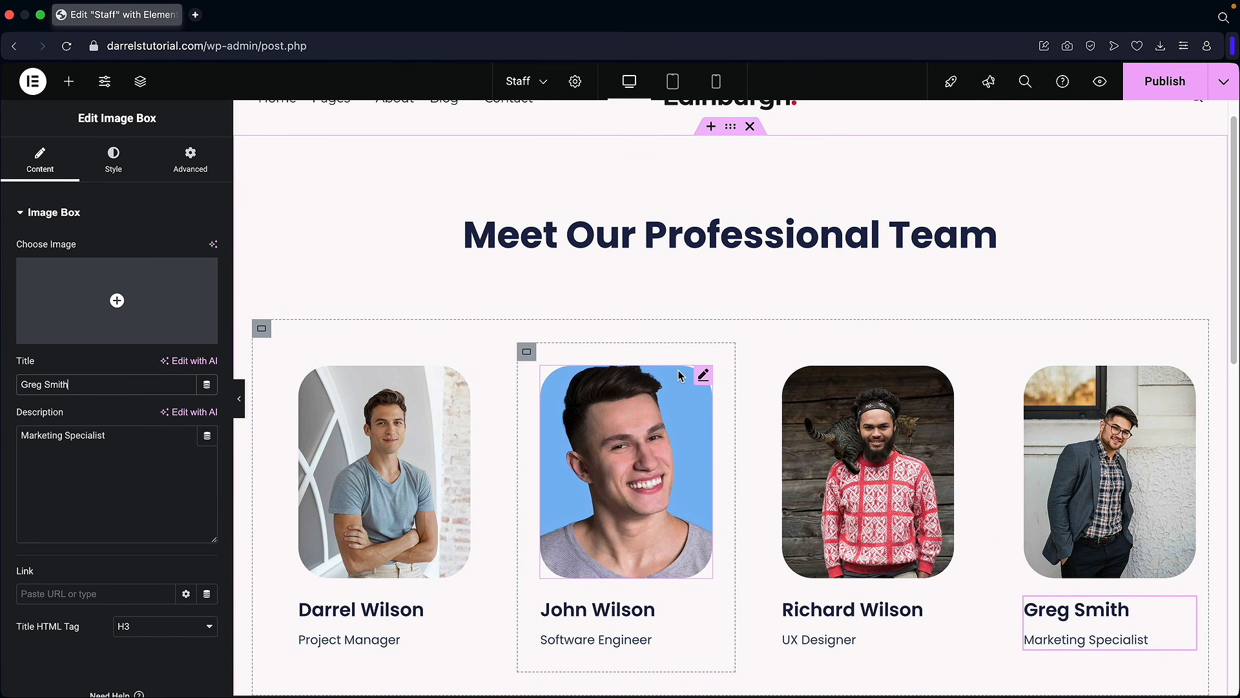
pyautogui.scroll(-2, 679, 372)
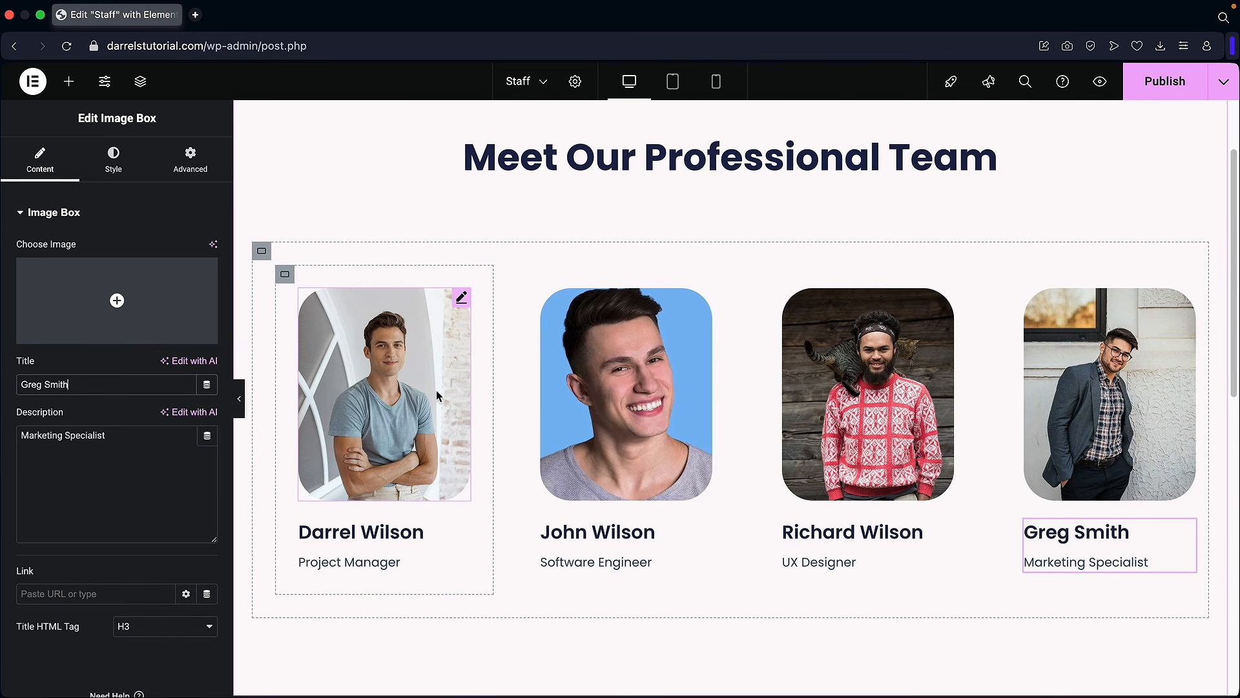
pyautogui.scroll(3, 602, 312)
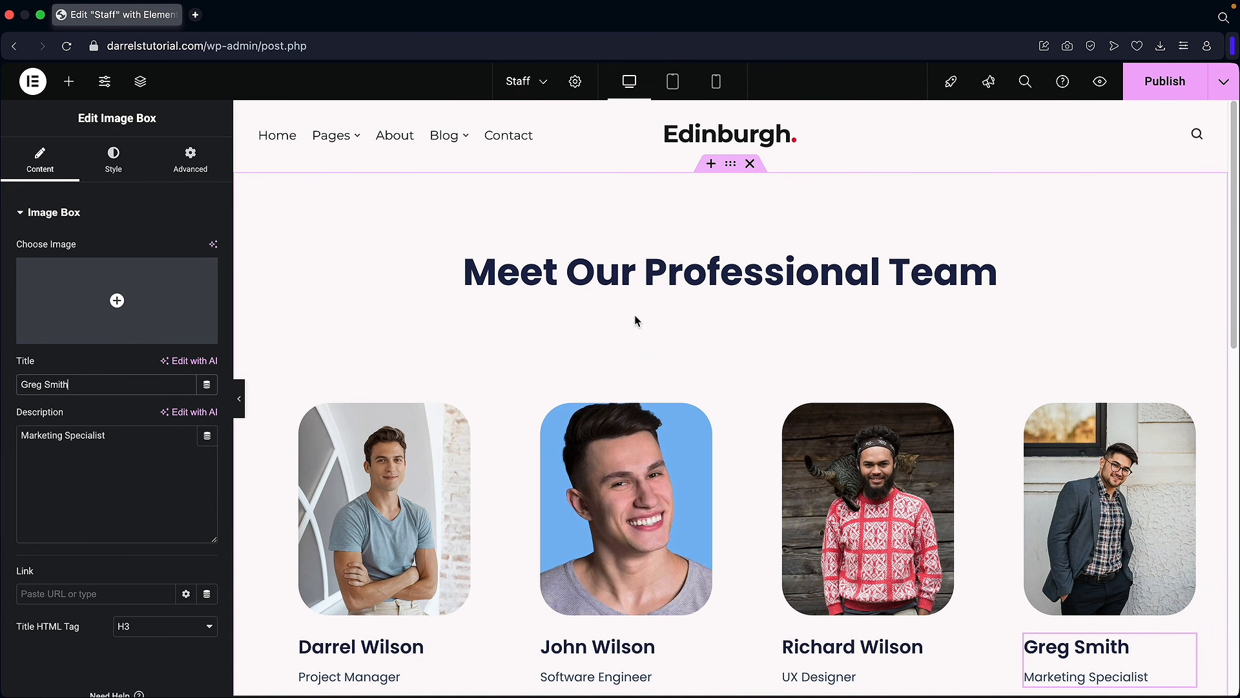
pyautogui.click(1160, 88)
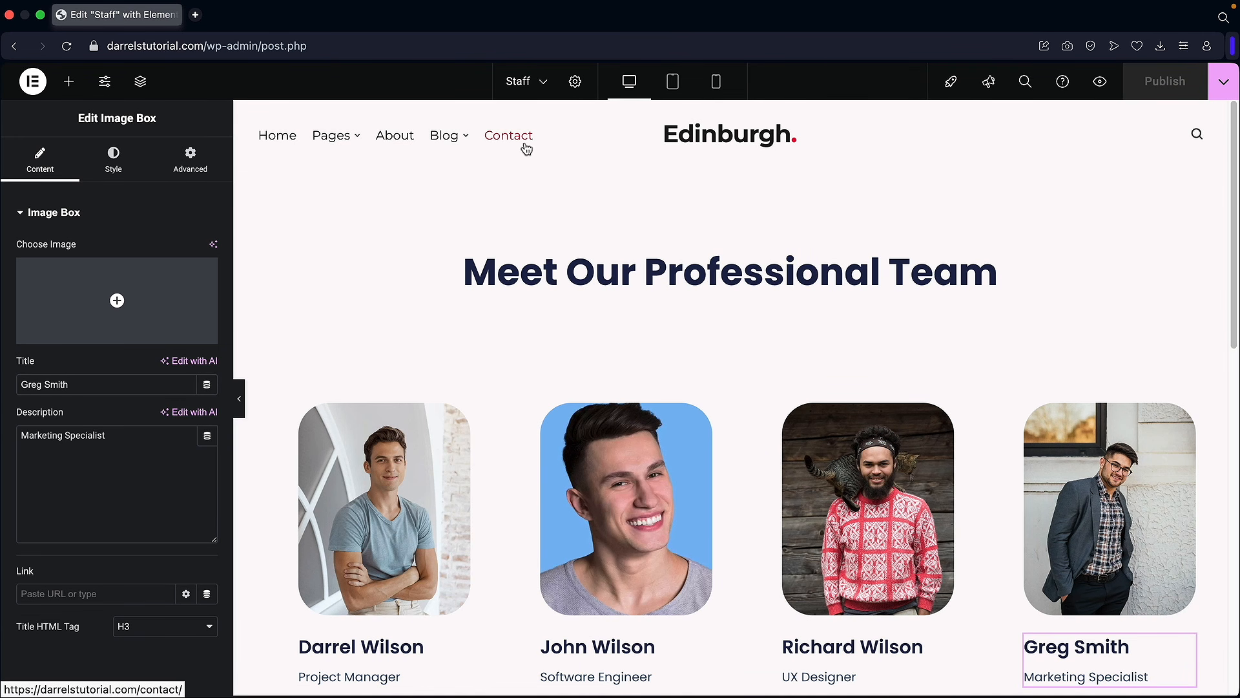
# Step: Exit Elementor to WordPress and select Main Menu for editing under Appearance > Menus
pyautogui.click(35, 85)
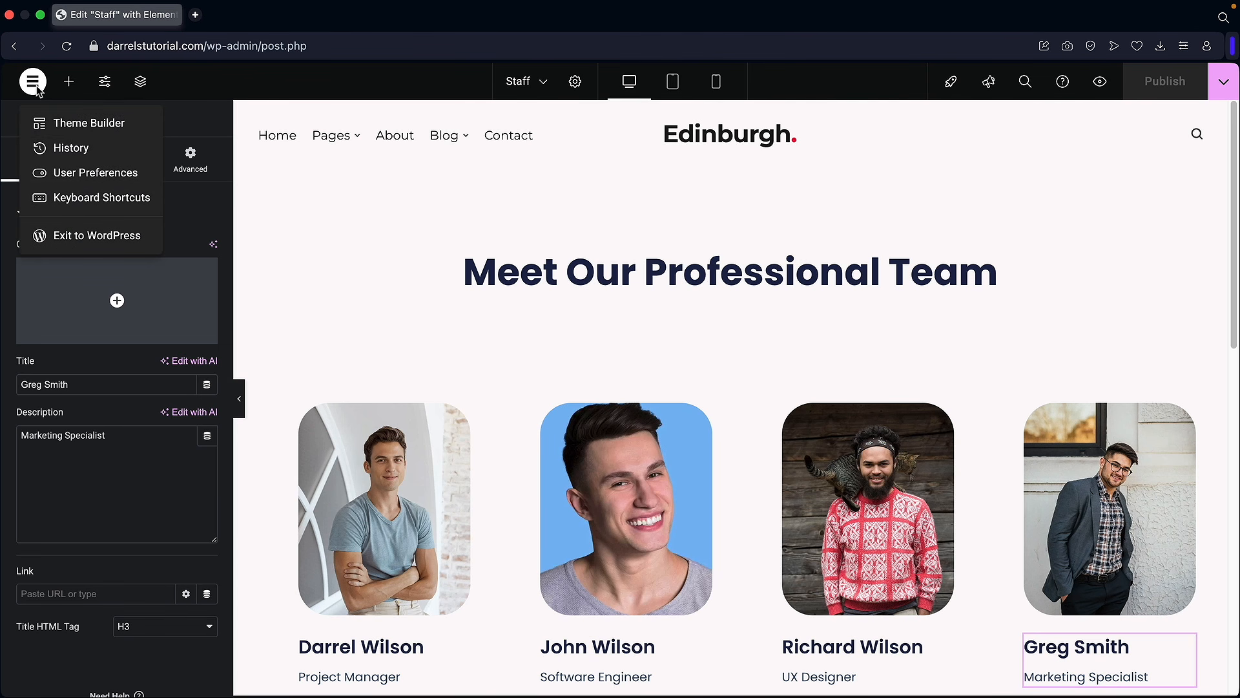
pyautogui.click(82, 238)
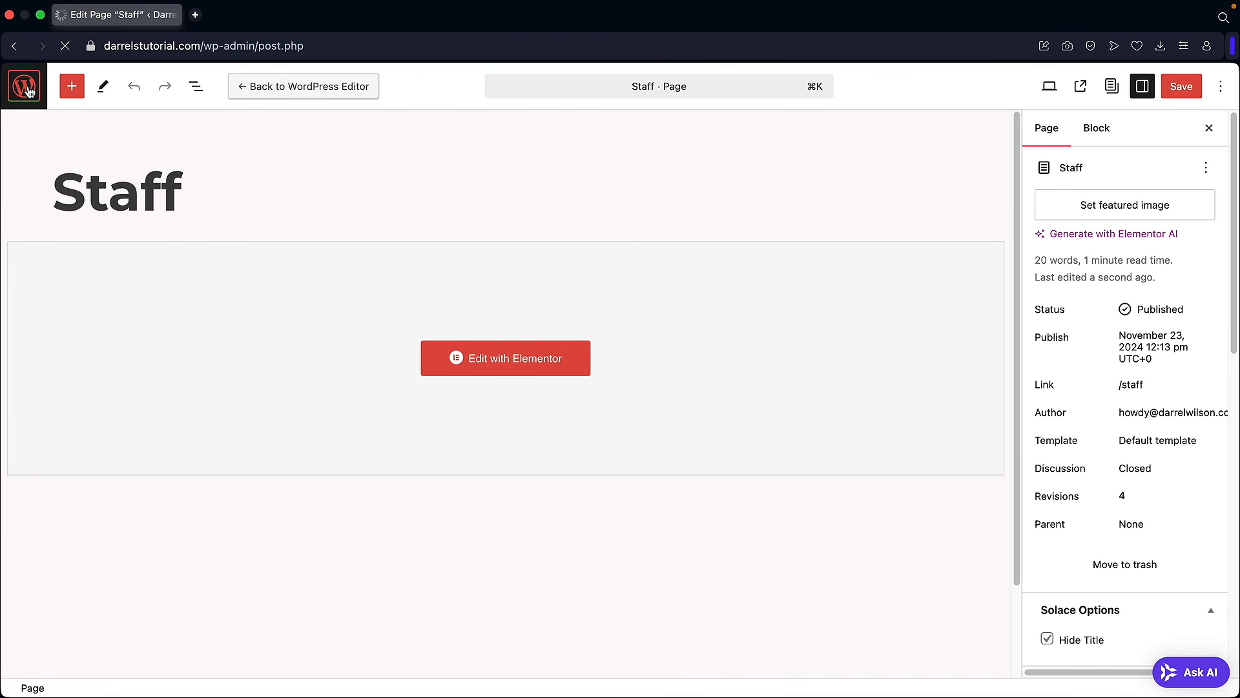
pyautogui.click(27, 89)
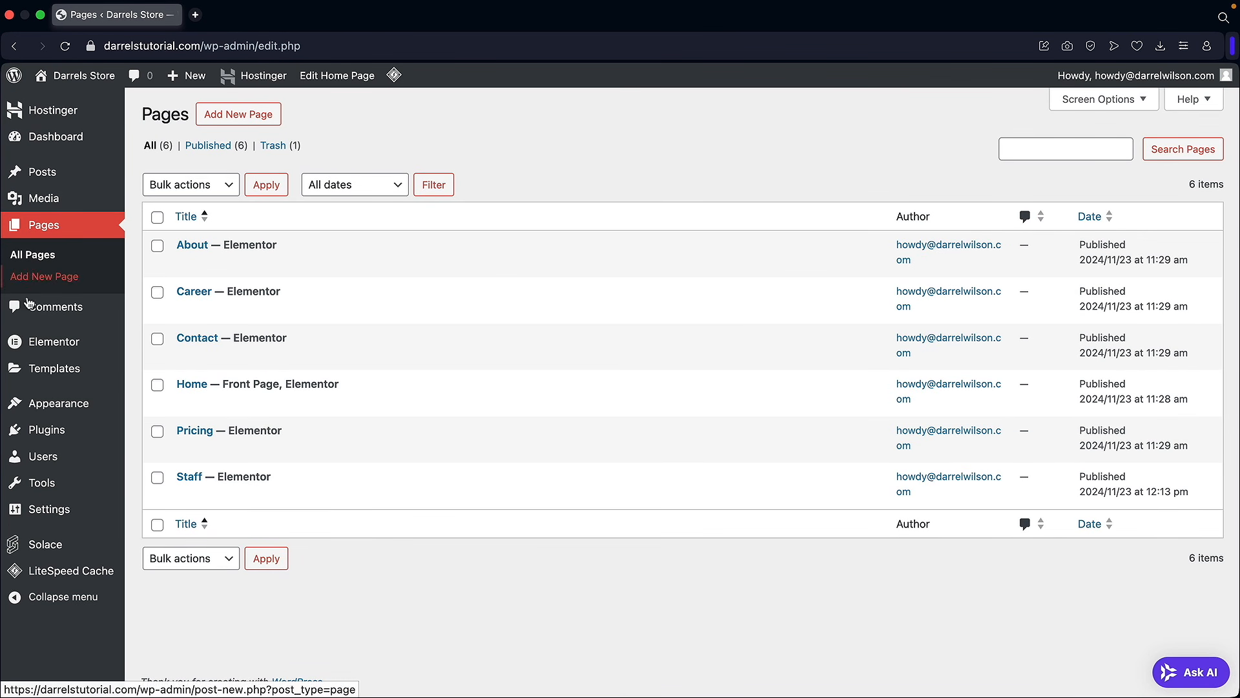
pyautogui.moveTo(53, 402)
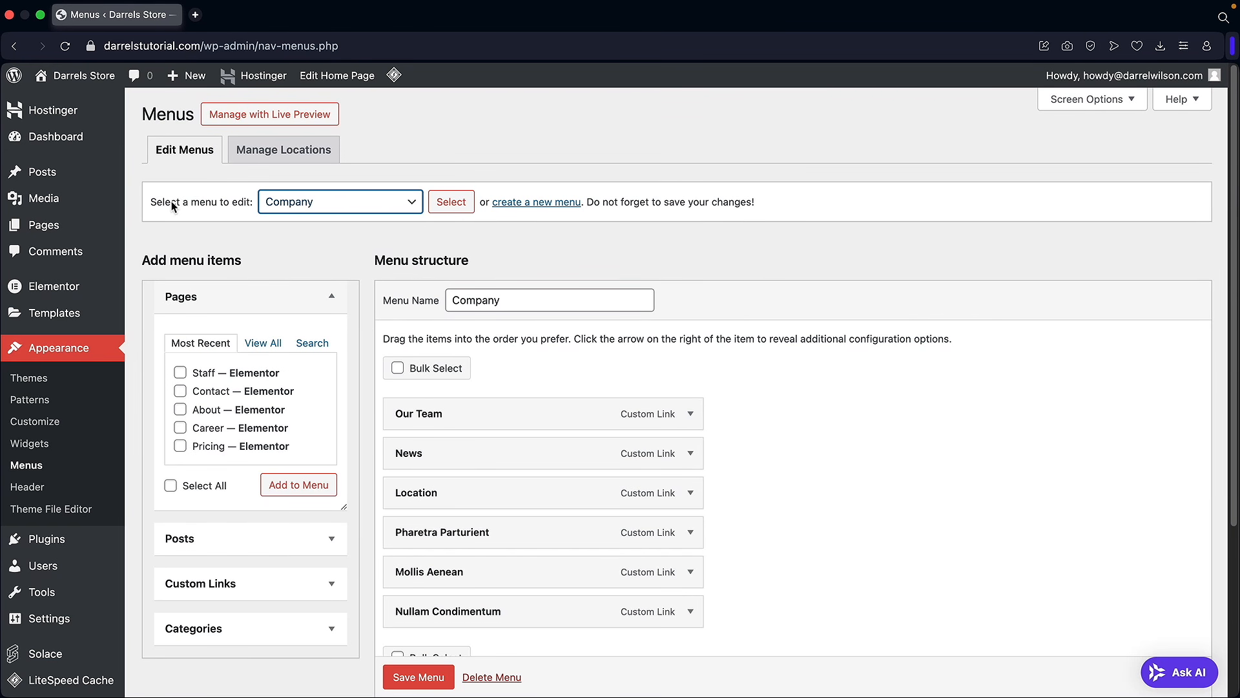
pyautogui.click(284, 201)
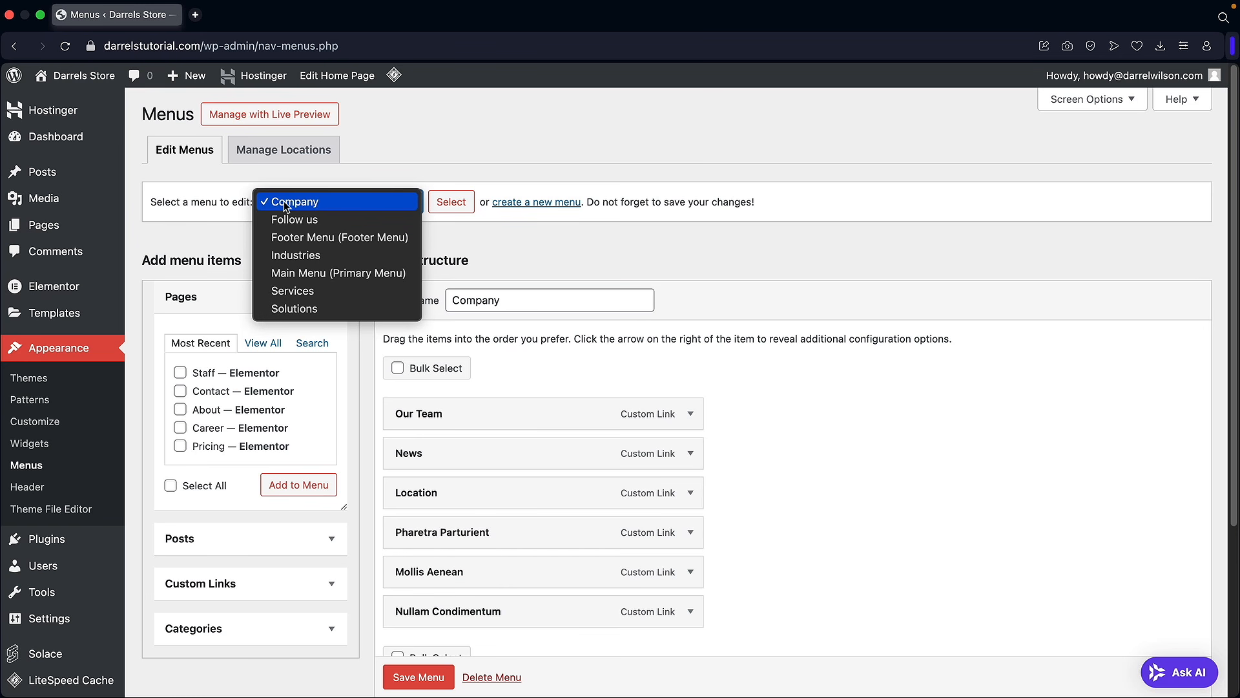
pyautogui.click(298, 273)
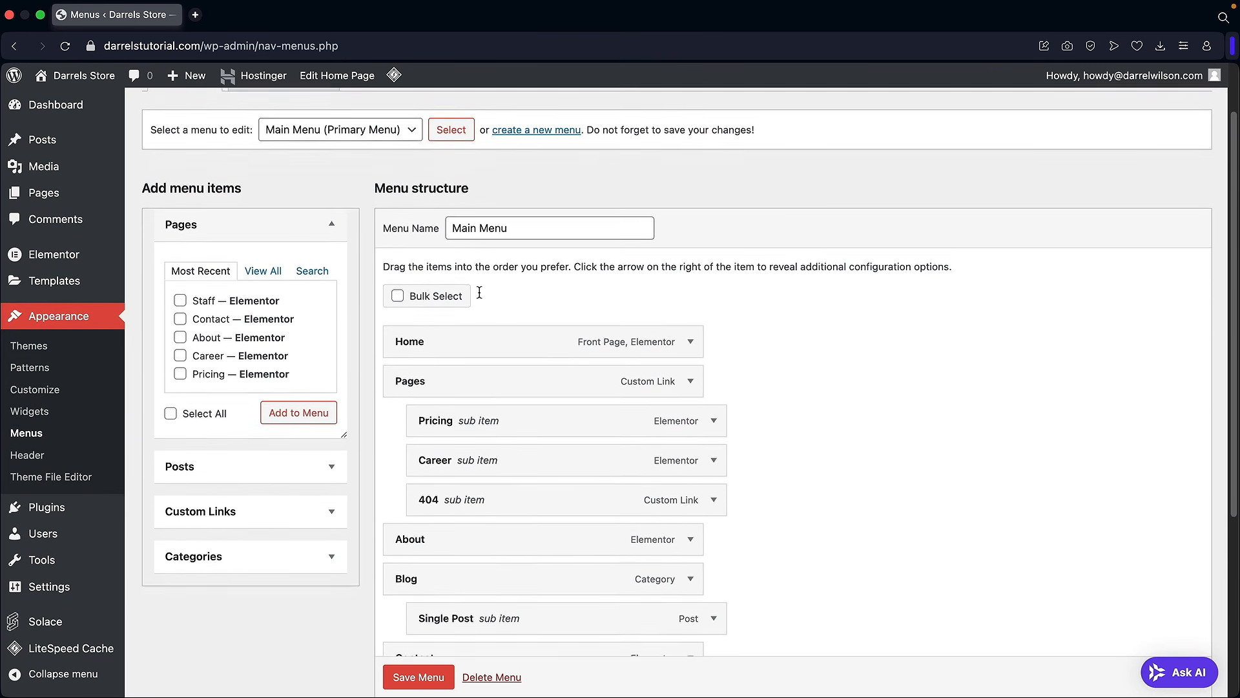
# Step: Add the Staff page to Main Menu directly below Home and save the menu
pyautogui.scroll(-5, 476, 280)
pyautogui.scroll(2, 564, 378)
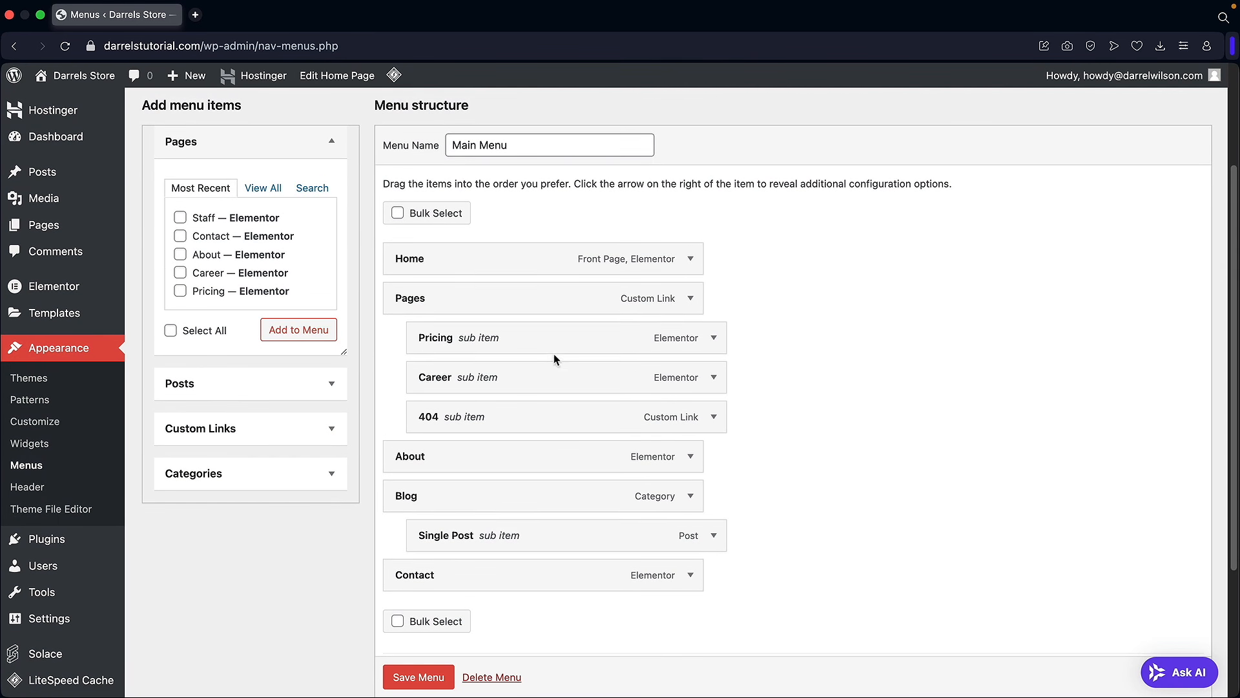
pyautogui.click(263, 189)
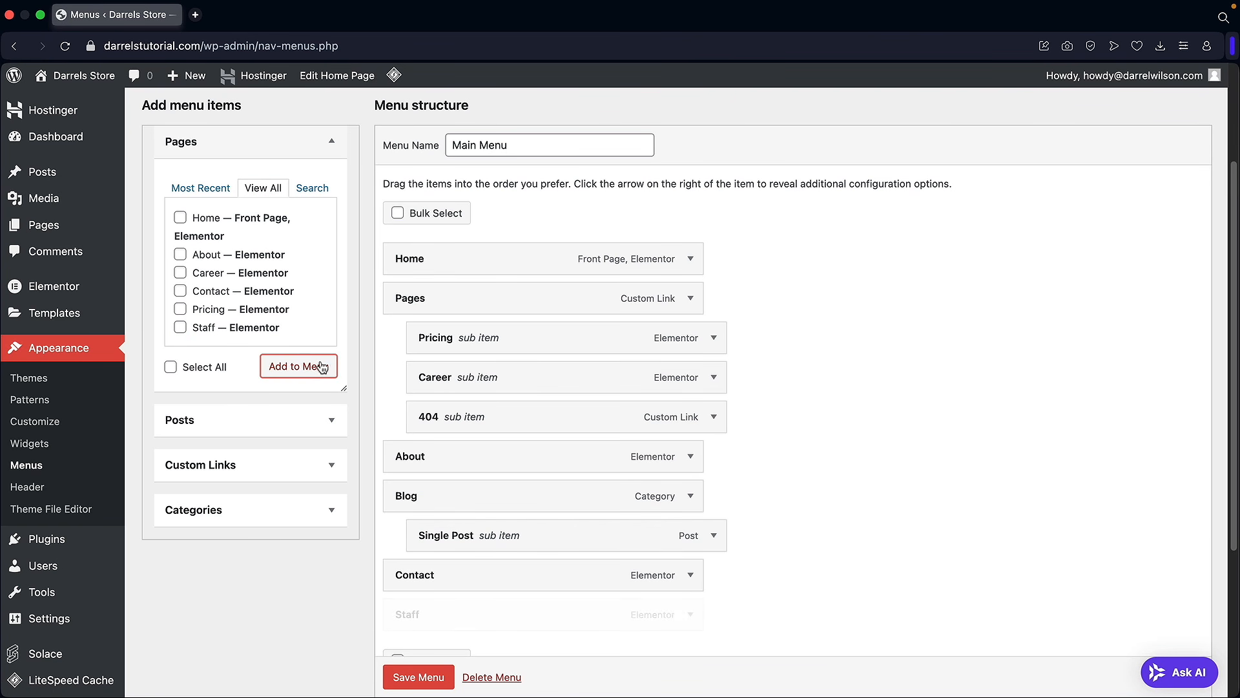
pyautogui.moveTo(452, 608); pyautogui.dragTo(455, 297)
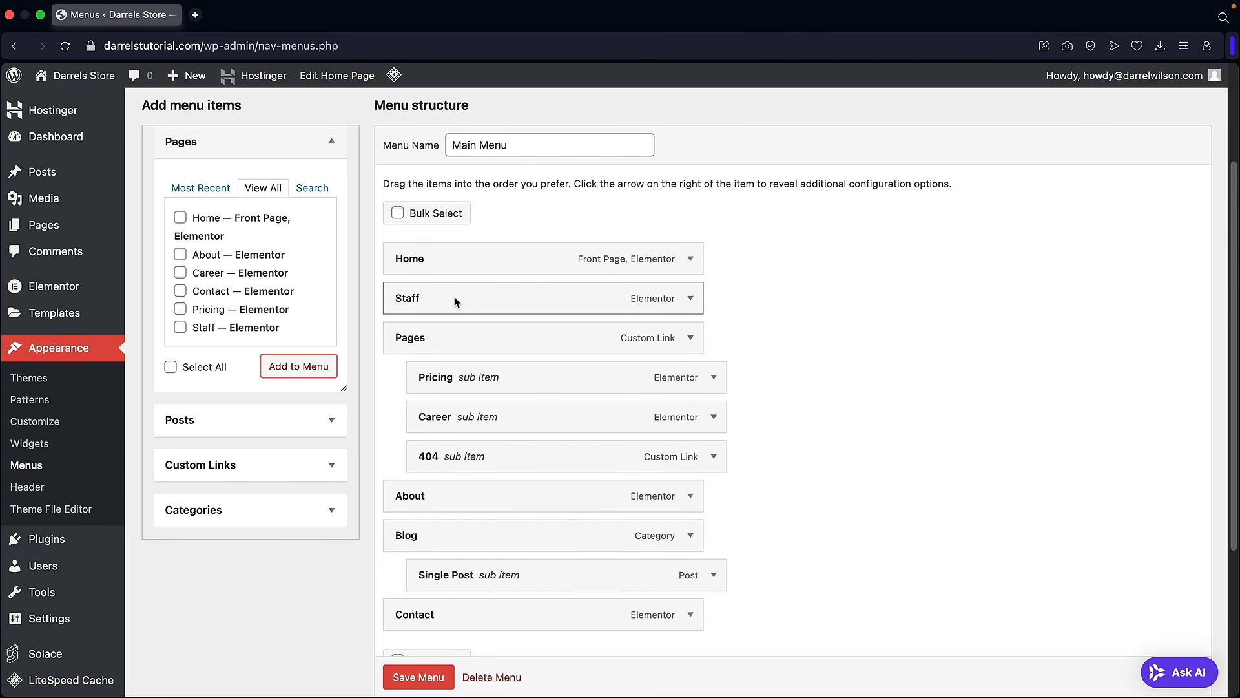
pyautogui.click(427, 677)
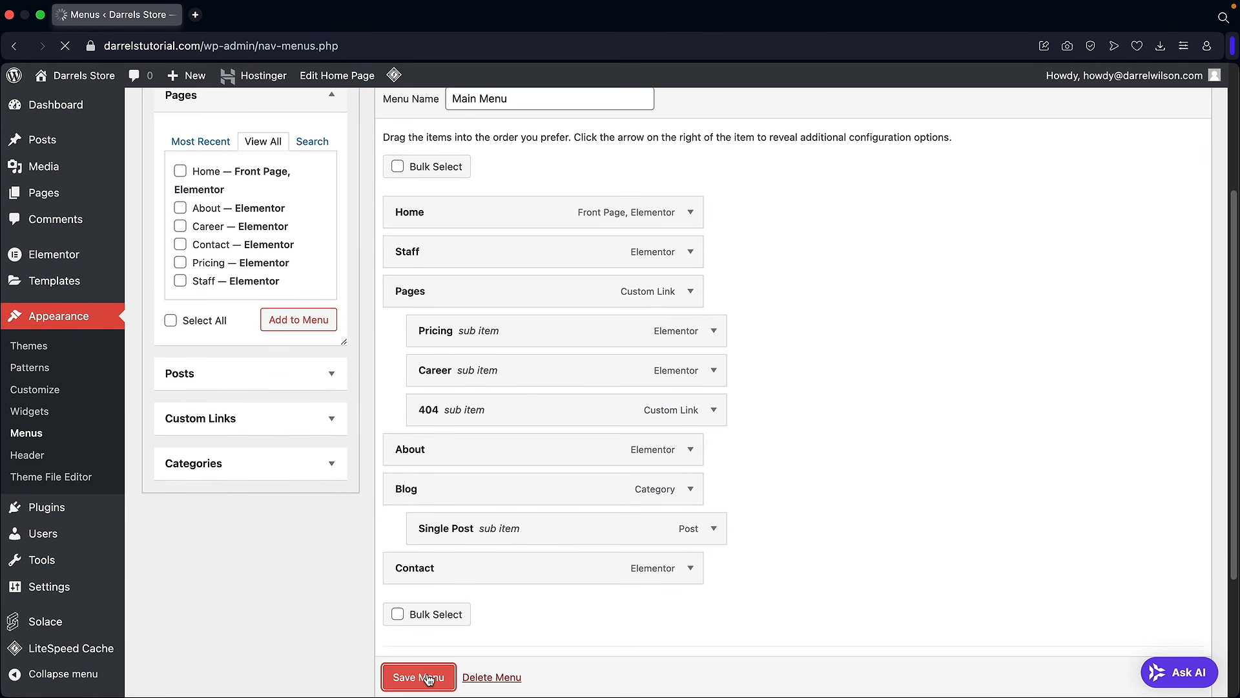
pyautogui.moveTo(97, 90)
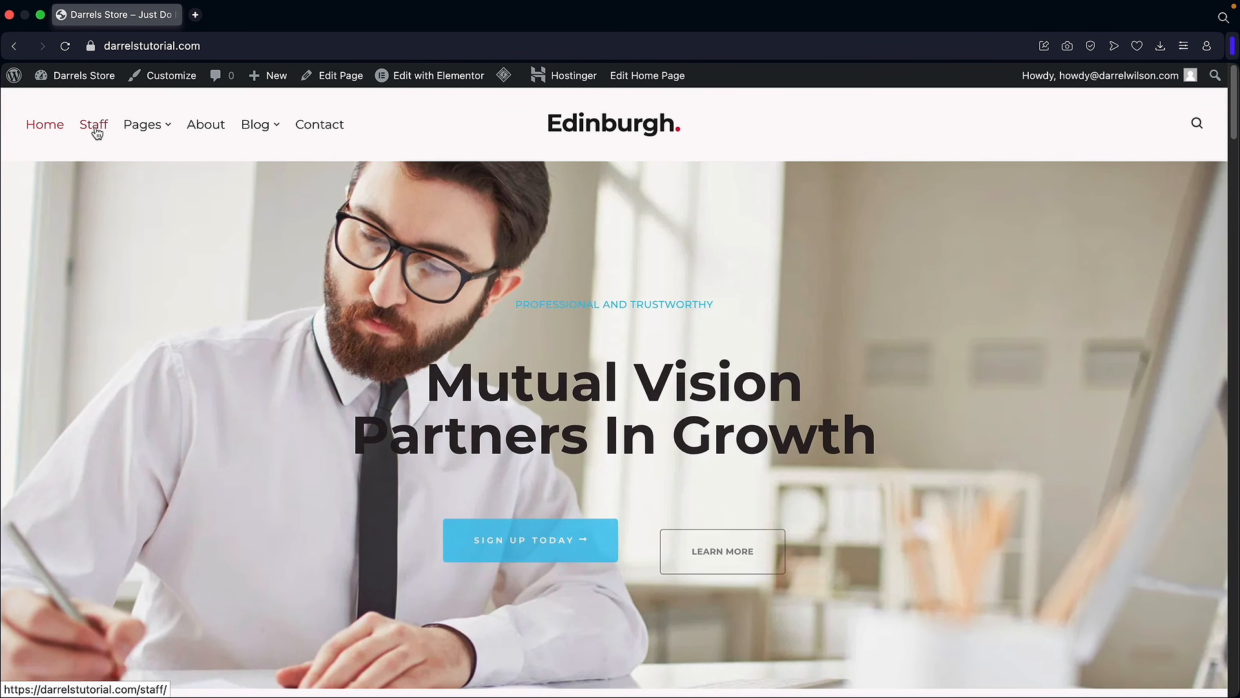
# Step: View the live Staff page through the header's Staff link, then launch the Customizer
pyautogui.click(95, 129)
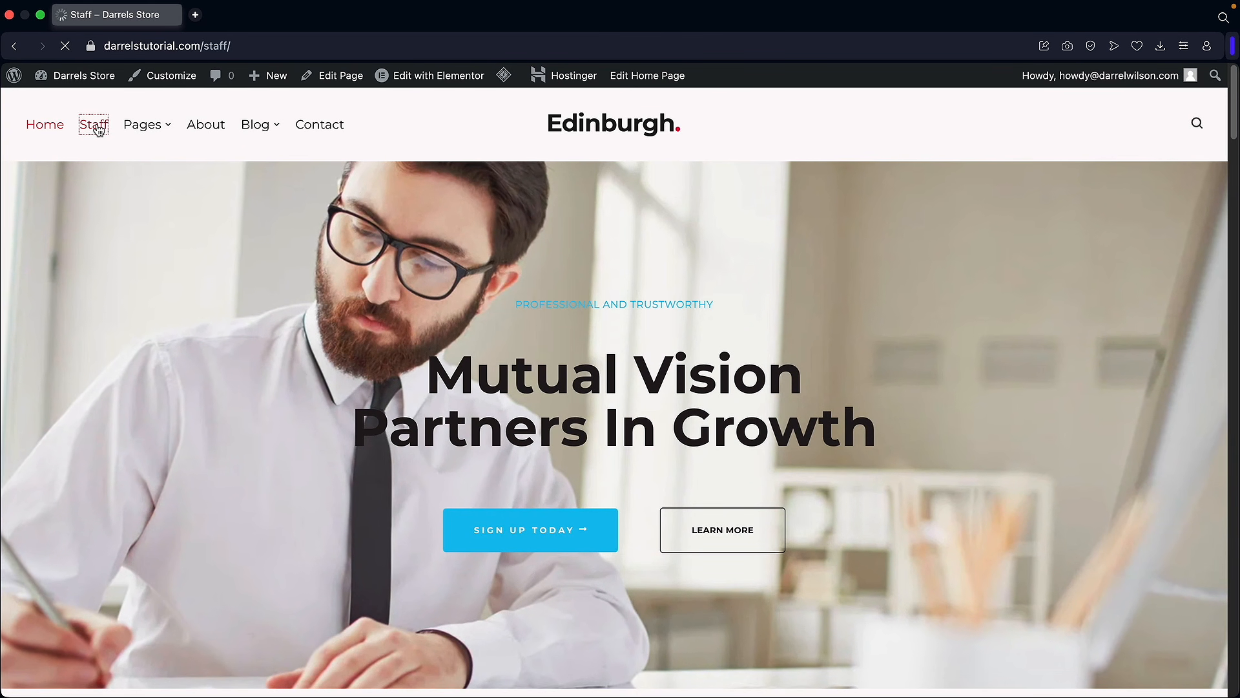
pyautogui.scroll(-3, 425, 354)
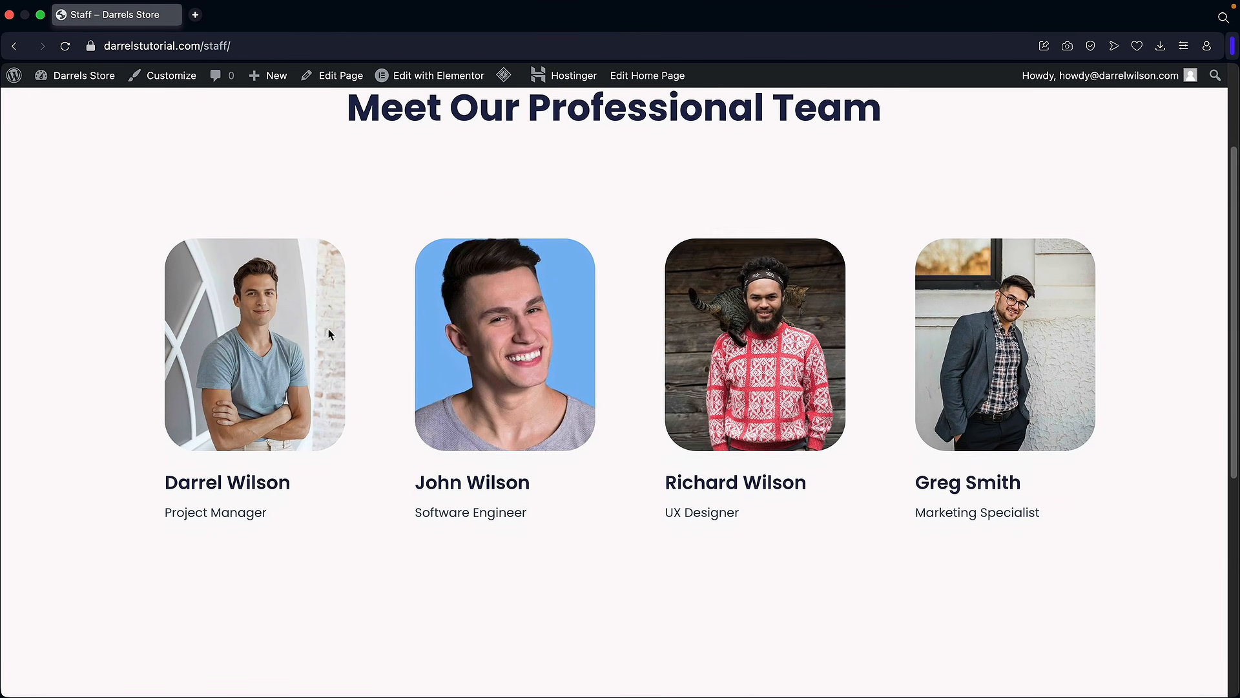
pyautogui.scroll(3, 532, 373)
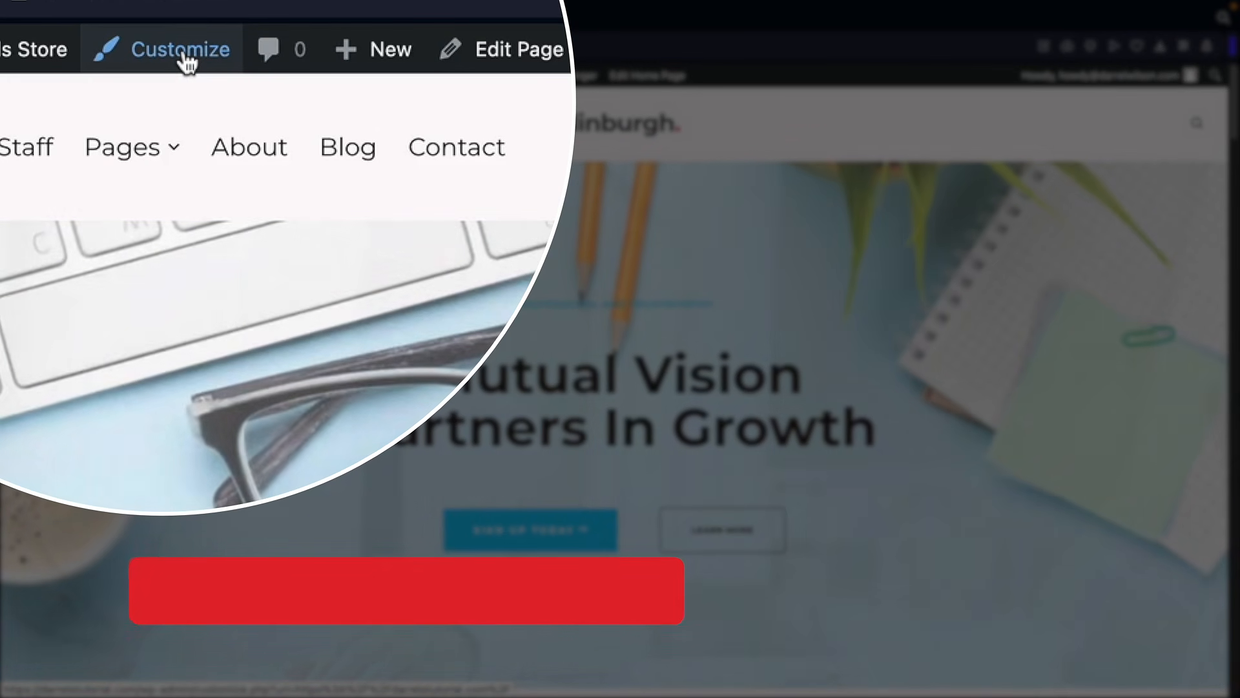
pyautogui.click(182, 55)
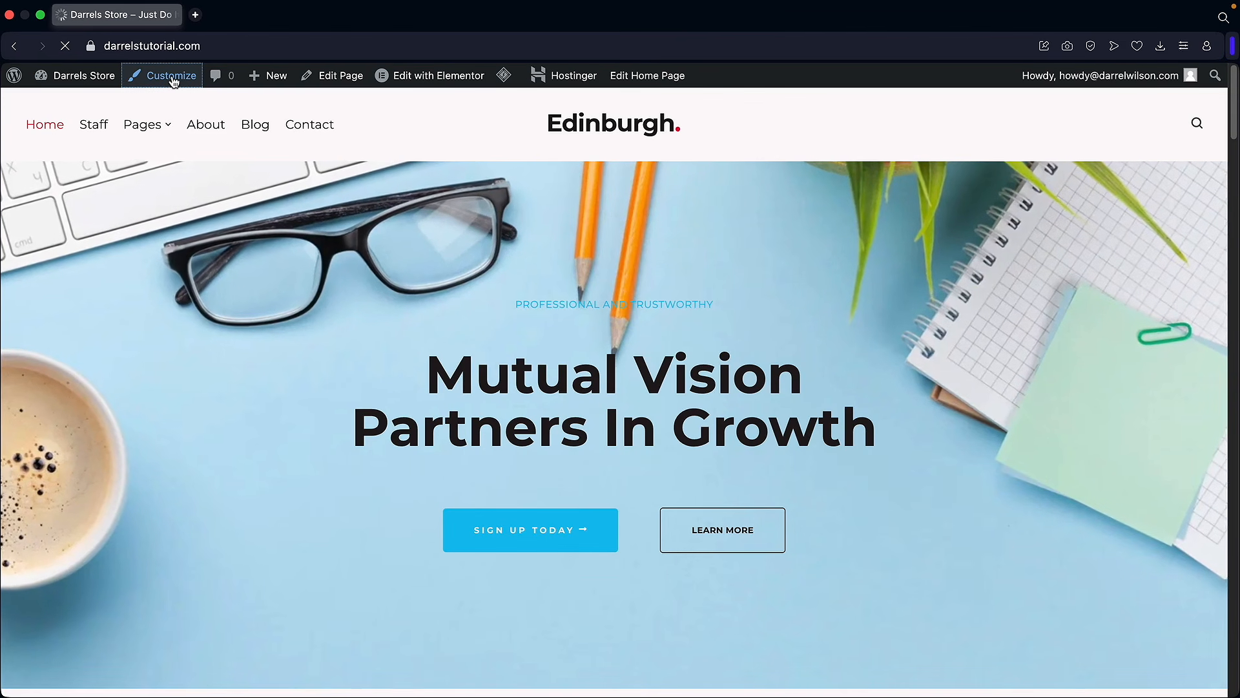
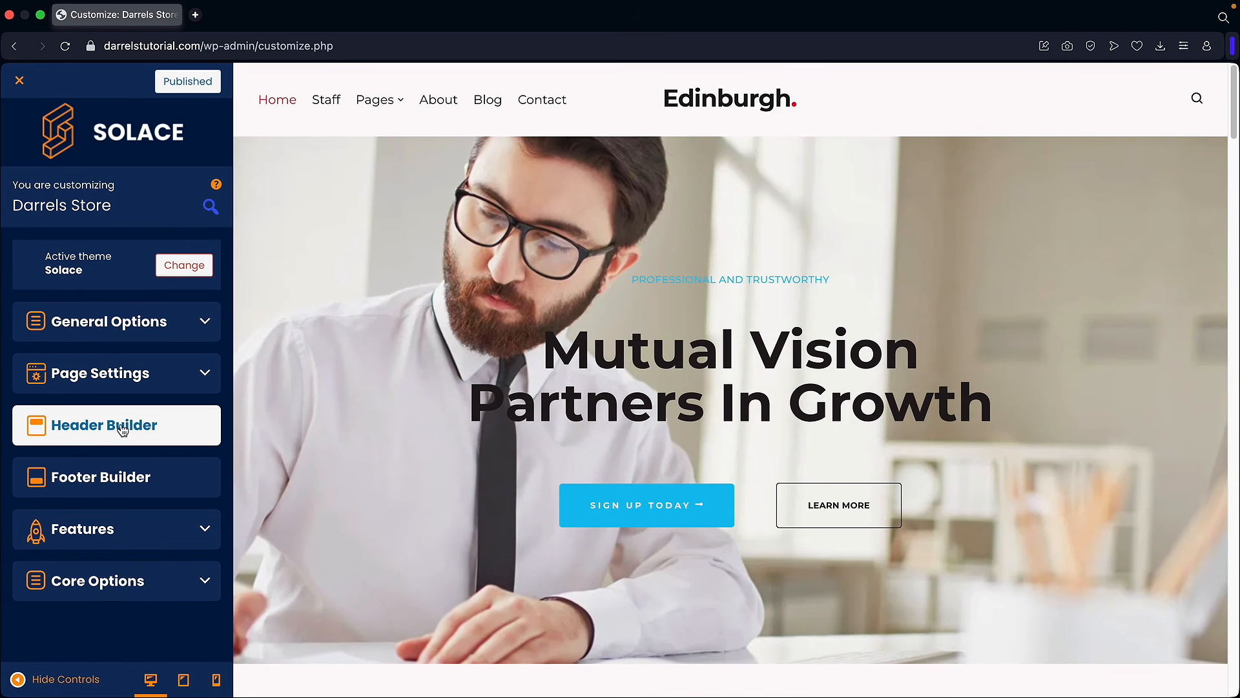
# Step: Try several Header Builder presets, then apply the Logo / Menu / BUY NOW layout
pyautogui.click(145, 439)
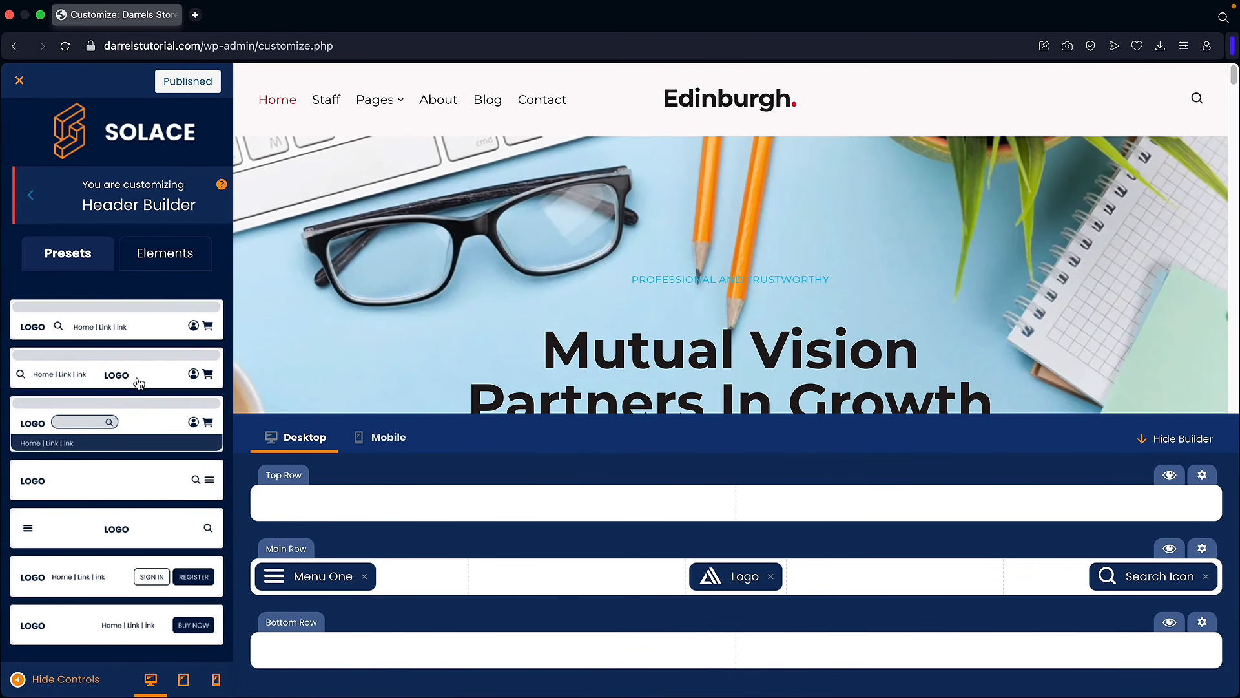
pyautogui.click(91, 584)
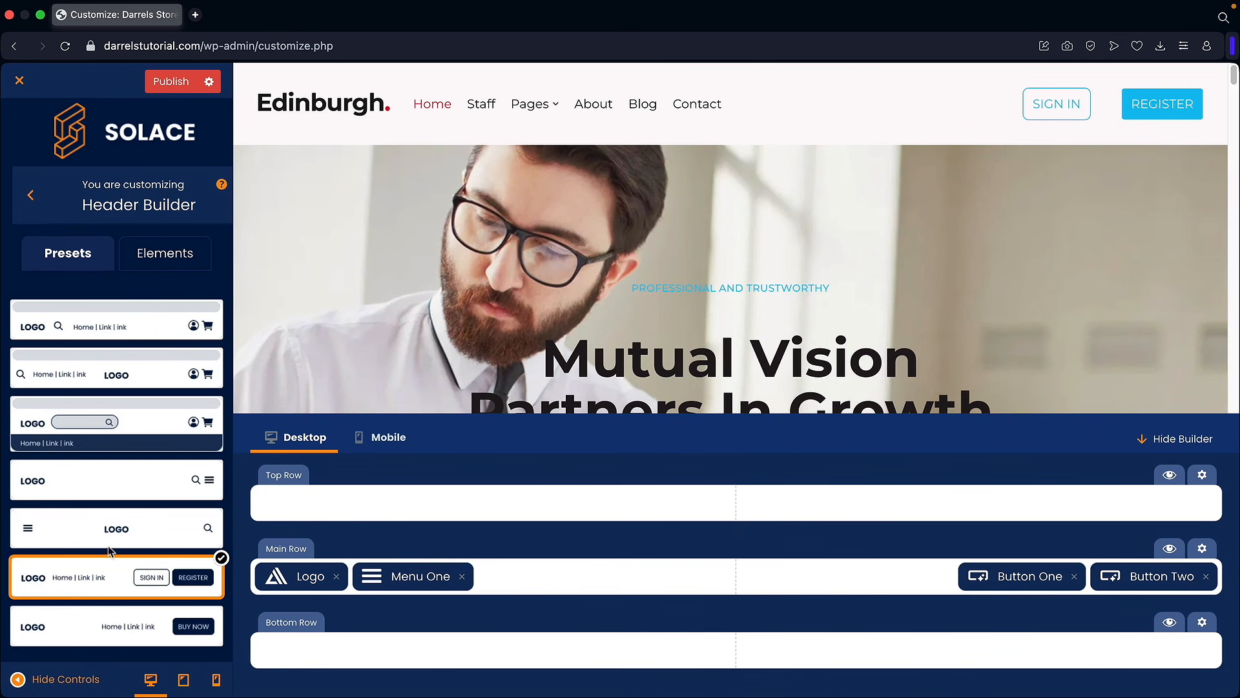
pyautogui.click(127, 529)
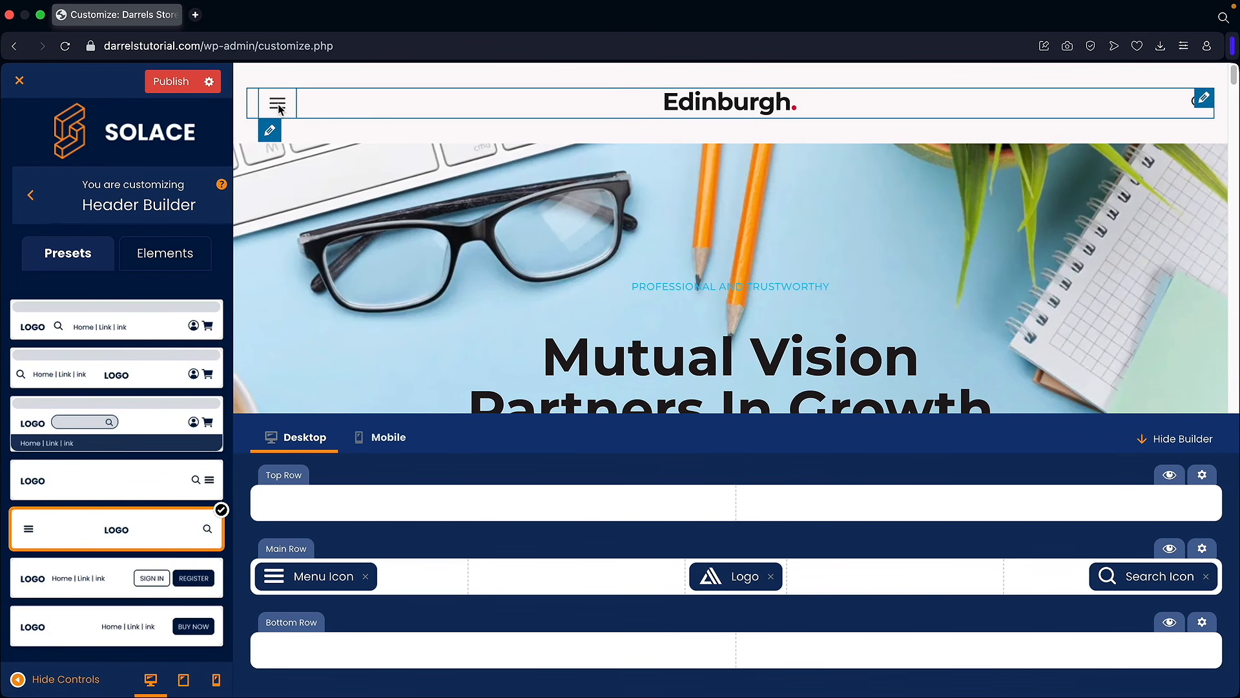
pyautogui.click(278, 104)
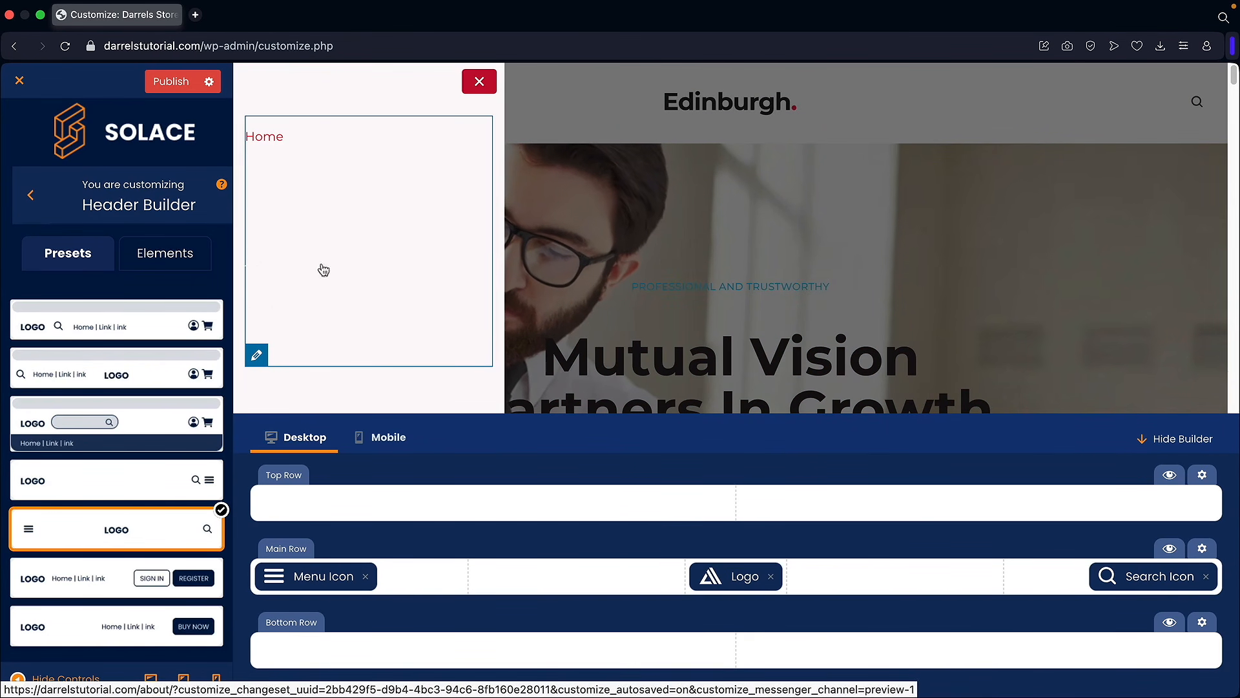
pyautogui.click(478, 82)
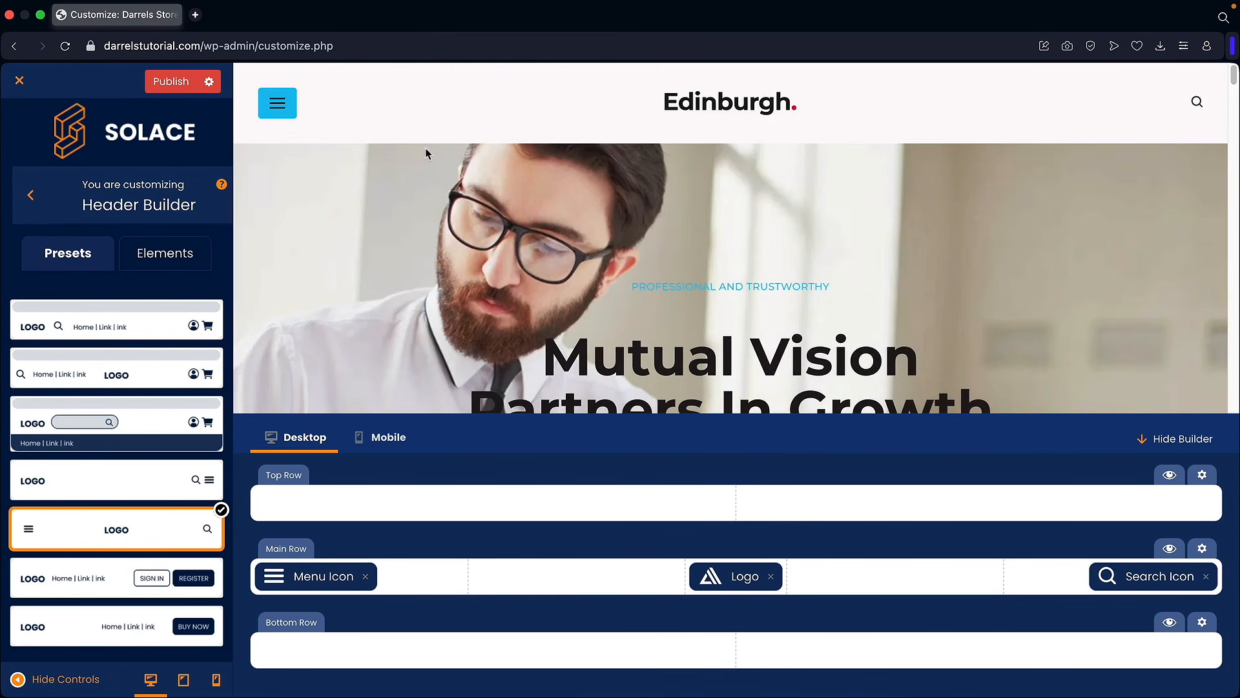
pyautogui.click(137, 330)
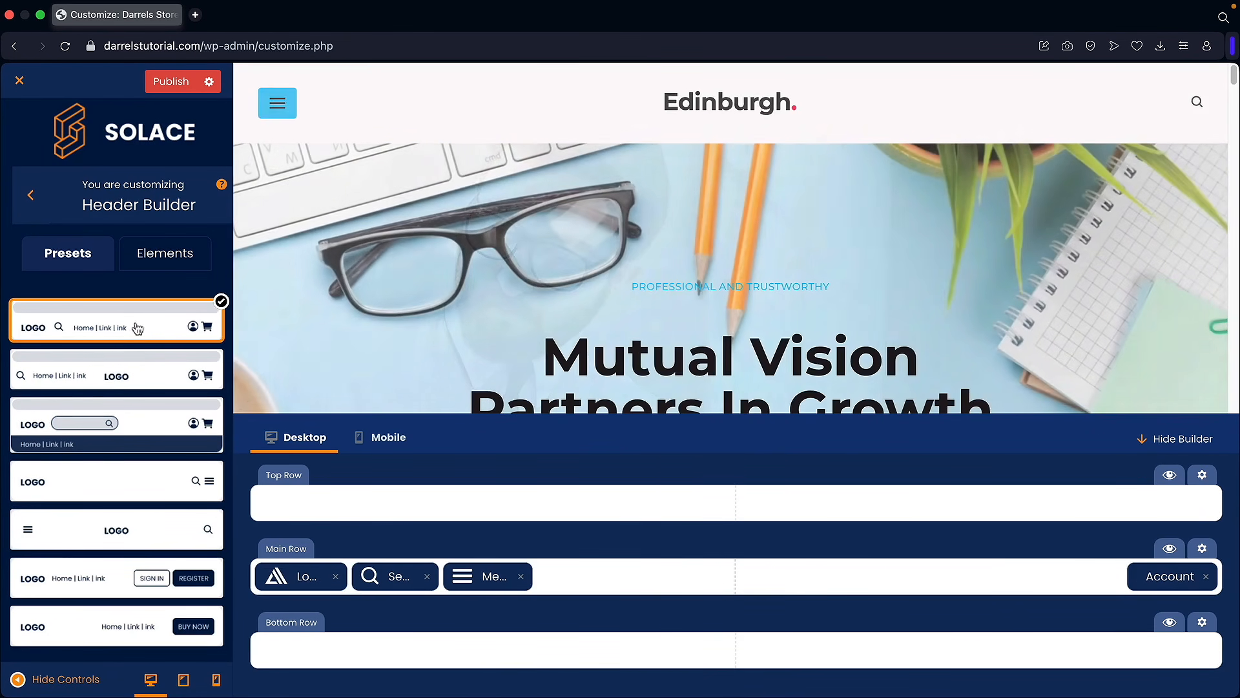
pyautogui.click(104, 630)
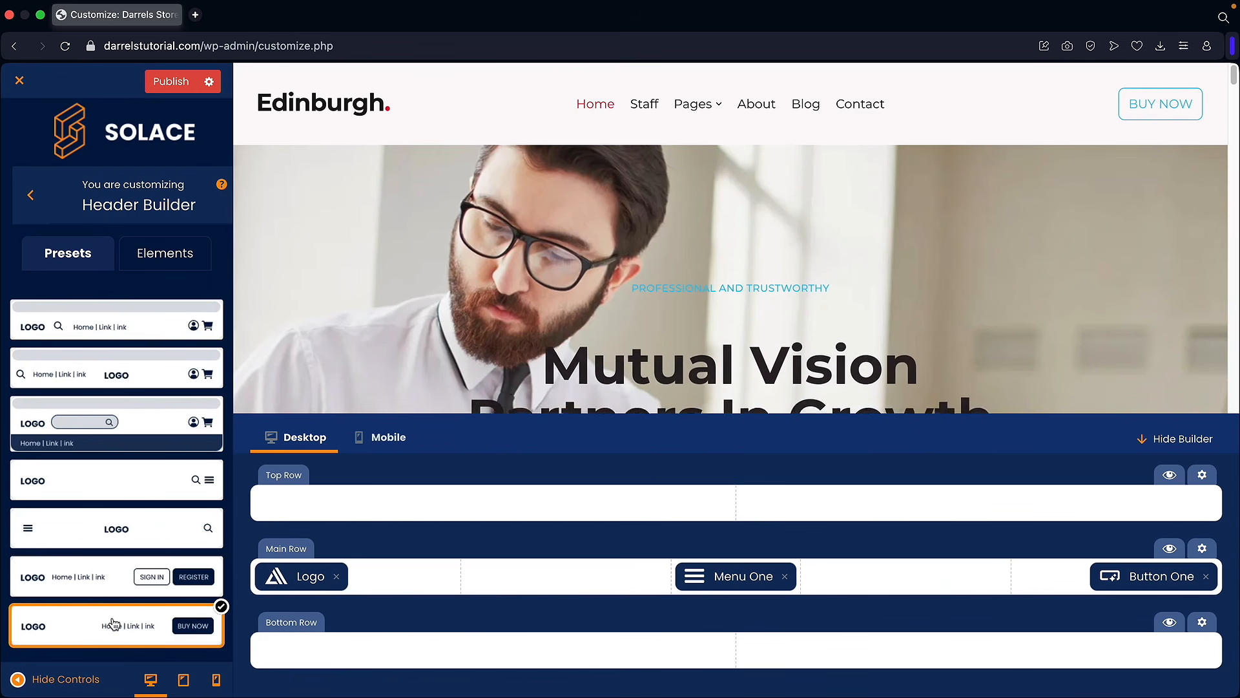
pyautogui.click(166, 257)
# Step: Place the Contacts block at the right of the header Top Row with black text
pyautogui.scroll(-2, 200, 432)
pyautogui.scroll(-2, 200, 432)
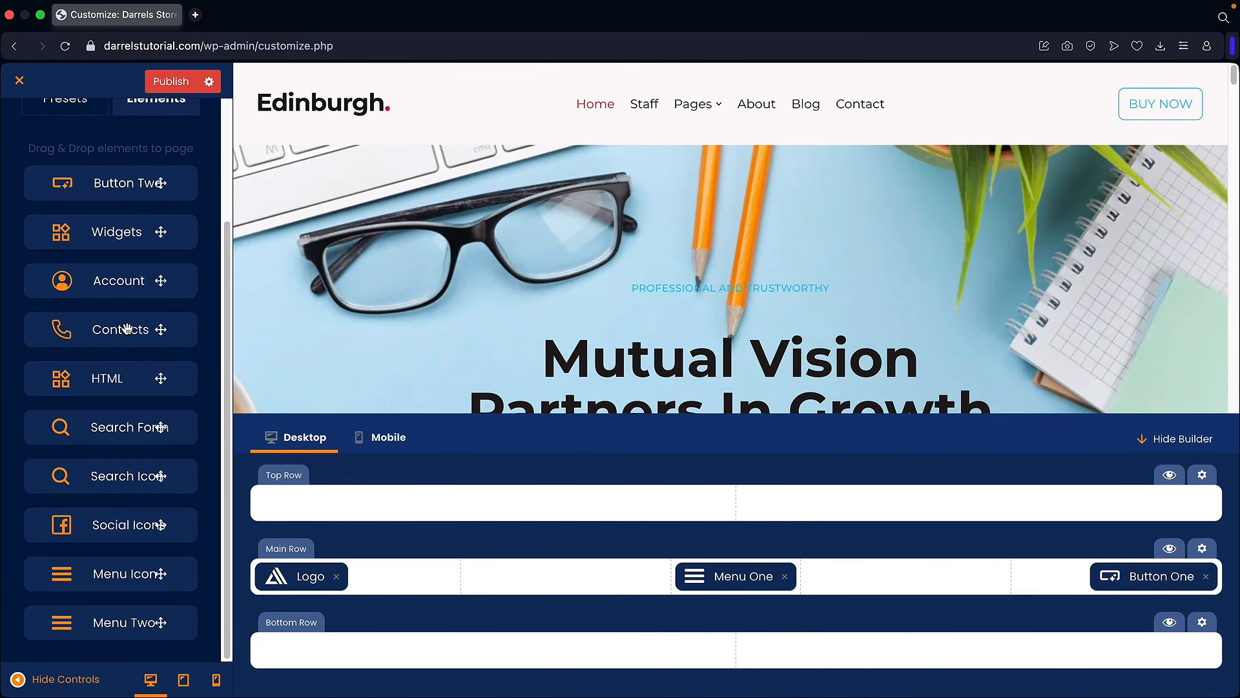
pyautogui.moveTo(126, 329); pyautogui.dragTo(1088, 499)
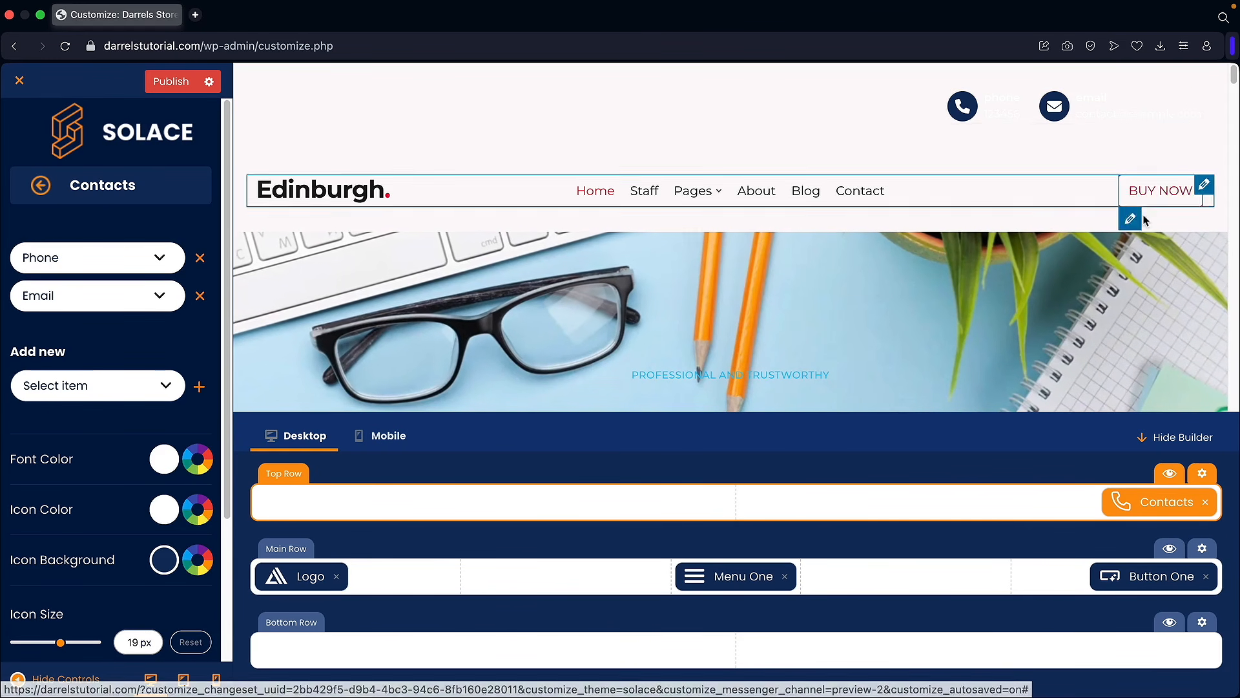
pyautogui.moveTo(1147, 507); pyautogui.dragTo(1147, 508)
pyautogui.moveTo(1060, 499); pyautogui.dragTo(1063, 501)
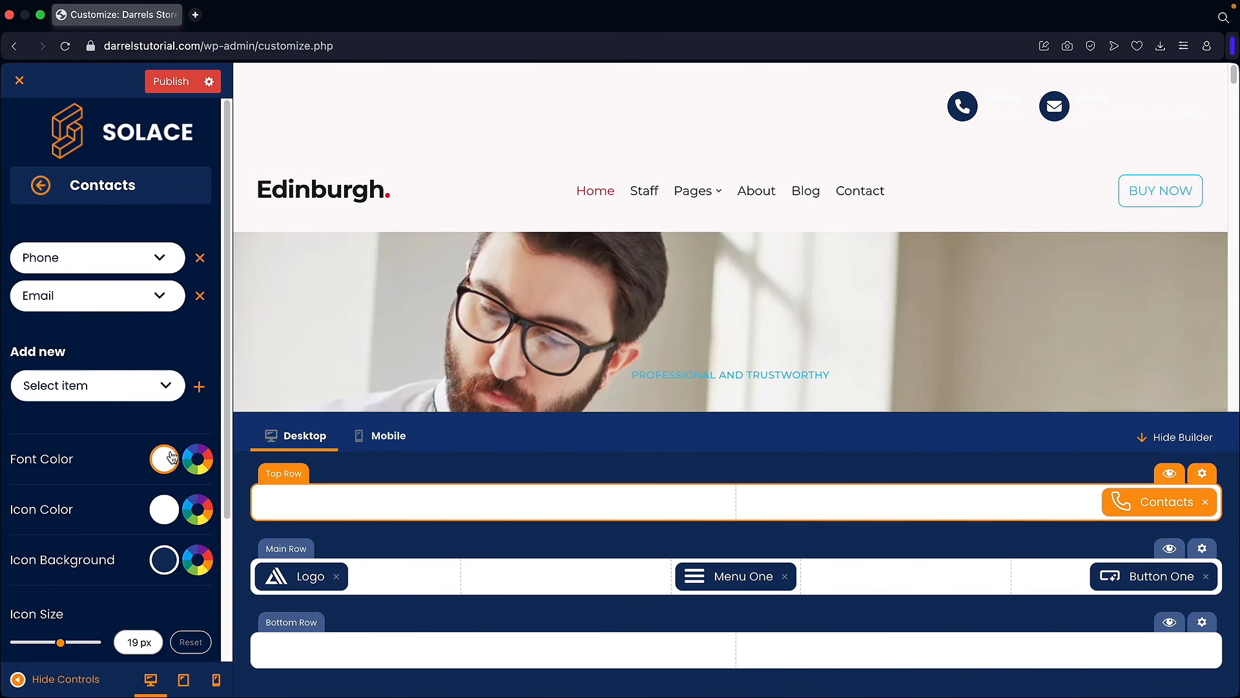
pyautogui.click(169, 456)
pyautogui.click(158, 270)
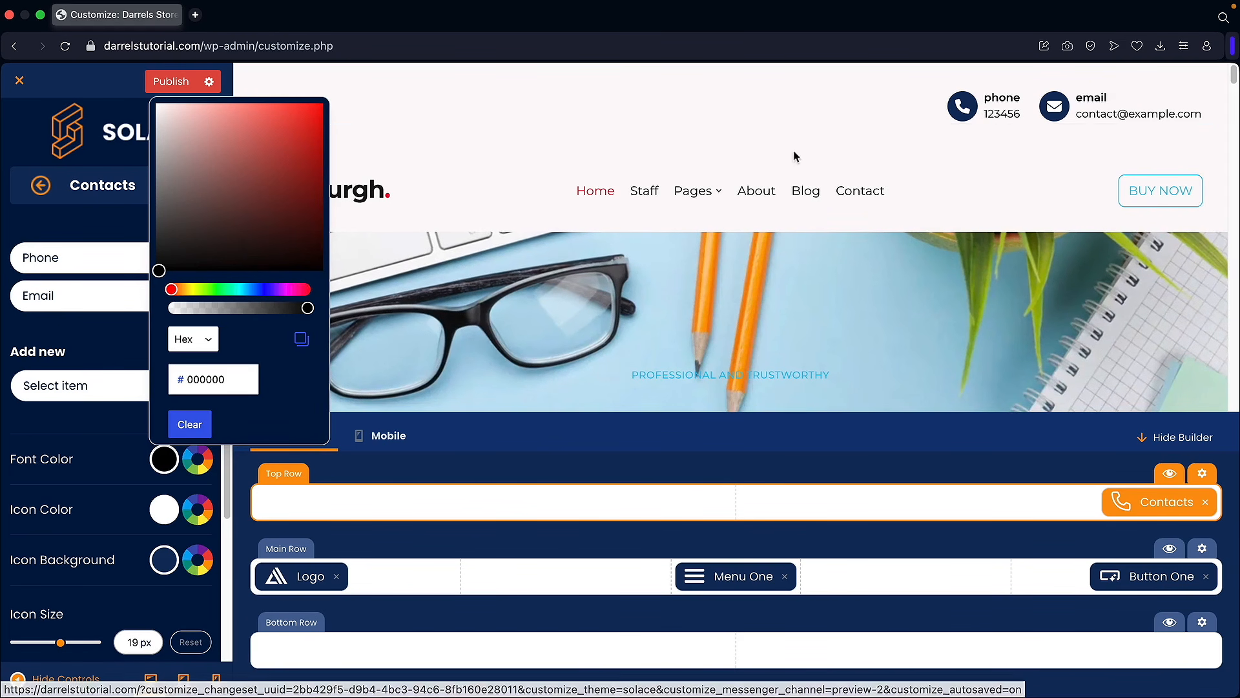
pyautogui.click(115, 447)
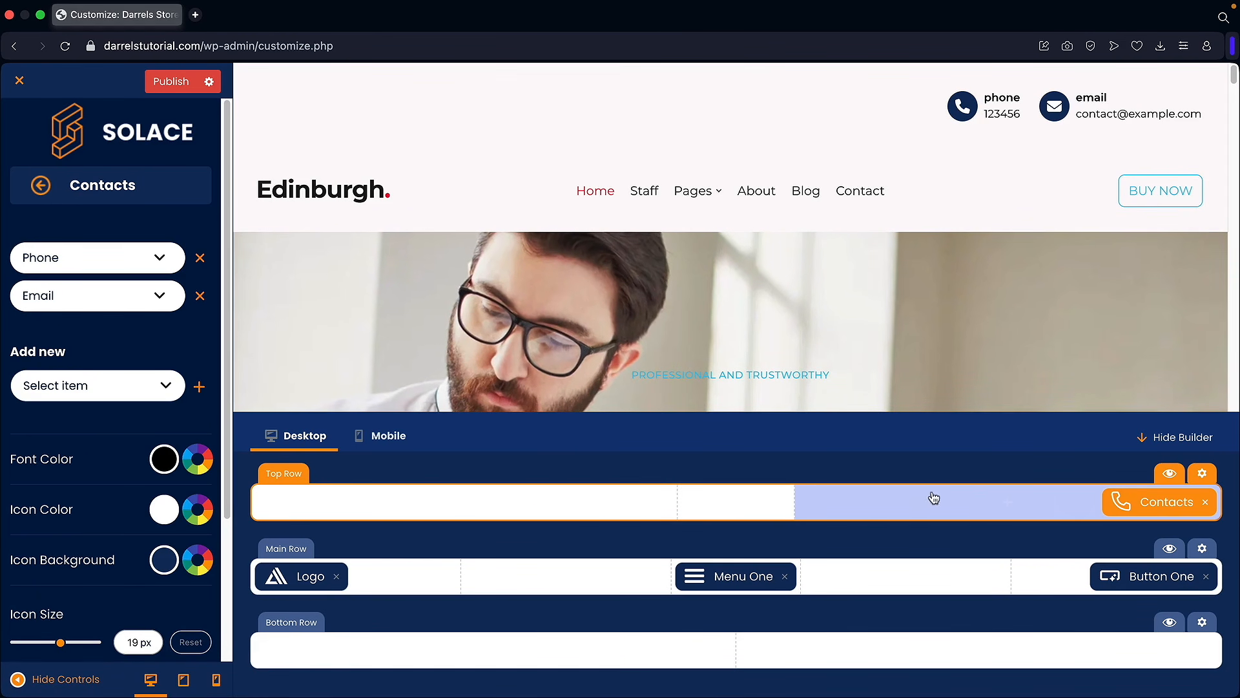
# Step: Give the Top Row background a blue-to-purple linear gradient
pyautogui.click(1202, 474)
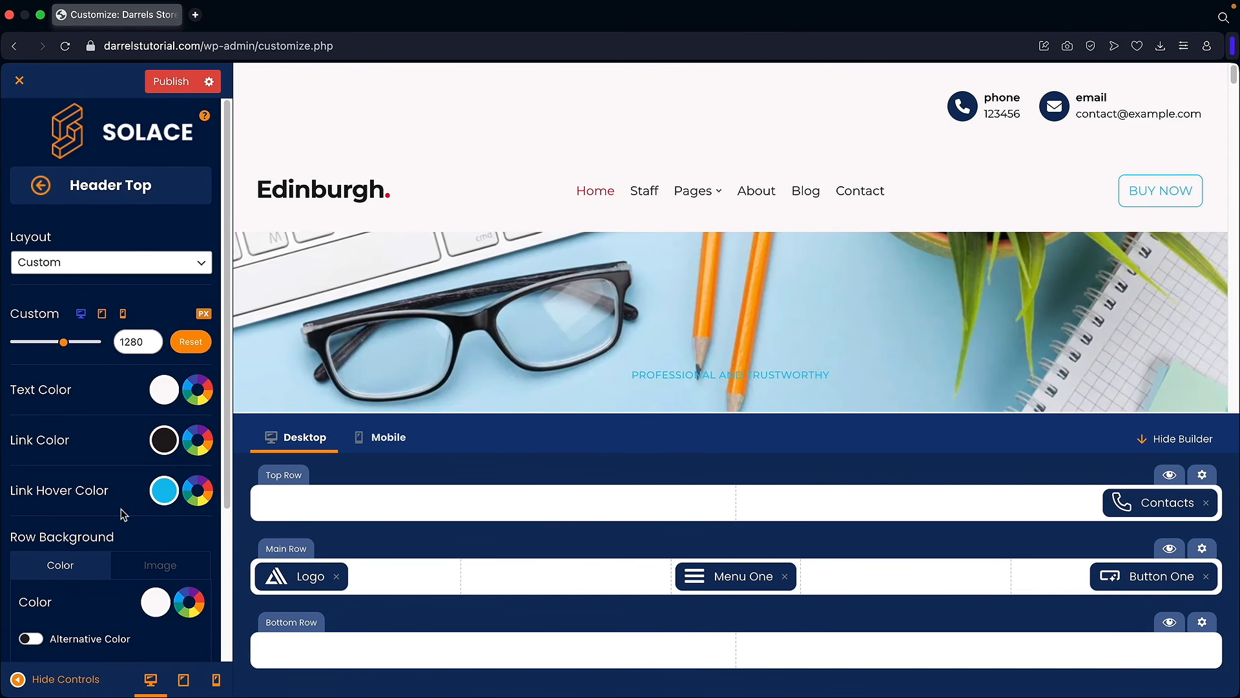
pyautogui.scroll(-3, 123, 515)
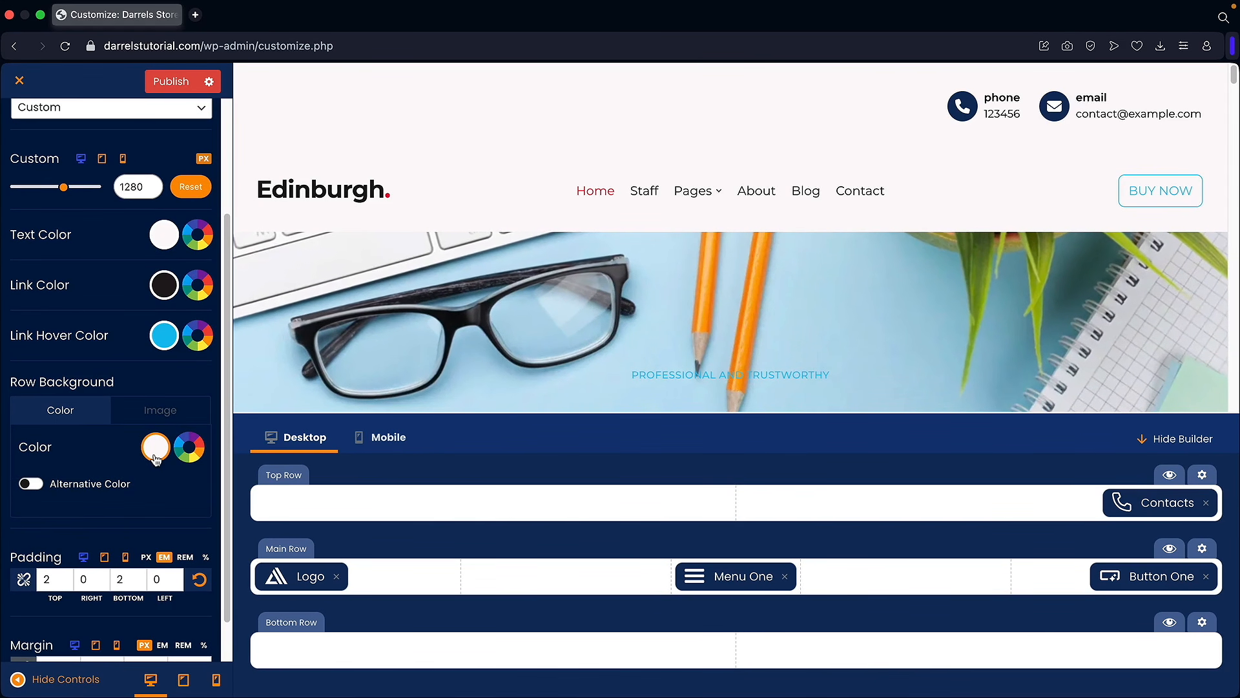
pyautogui.scroll(3, 145, 439)
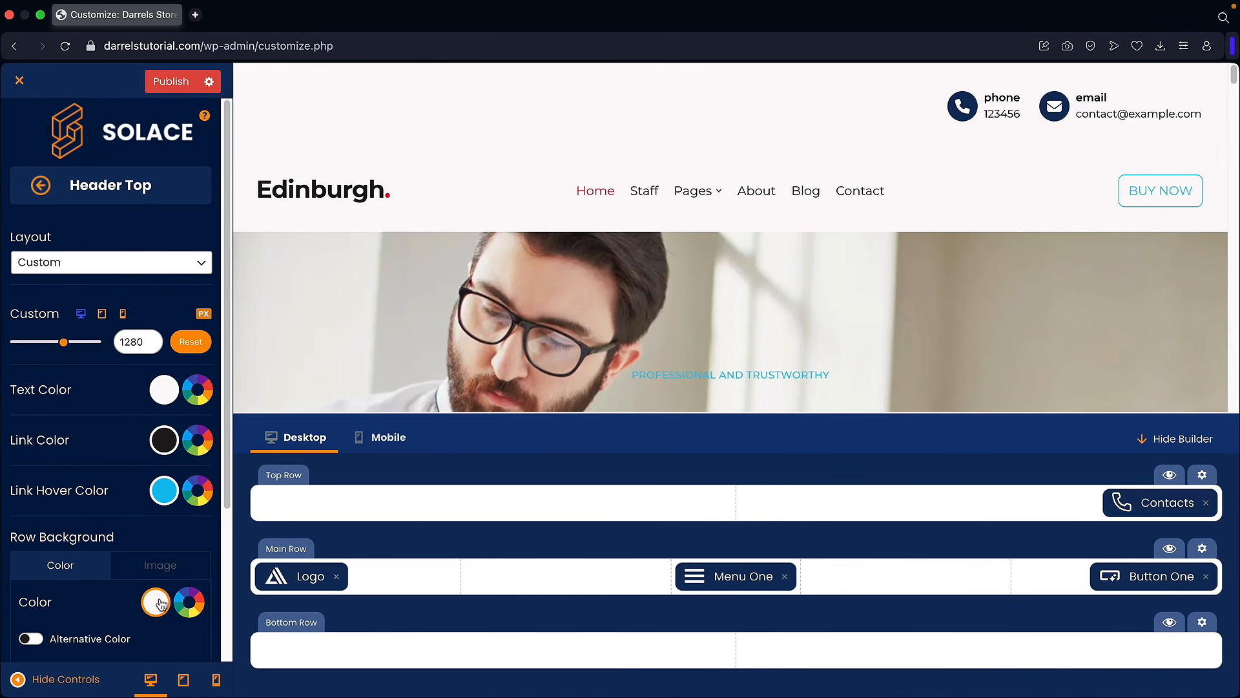
pyautogui.click(160, 604)
pyautogui.moveTo(185, 349); pyautogui.dragTo(213, 295)
pyautogui.click(172, 288)
pyautogui.click(220, 228)
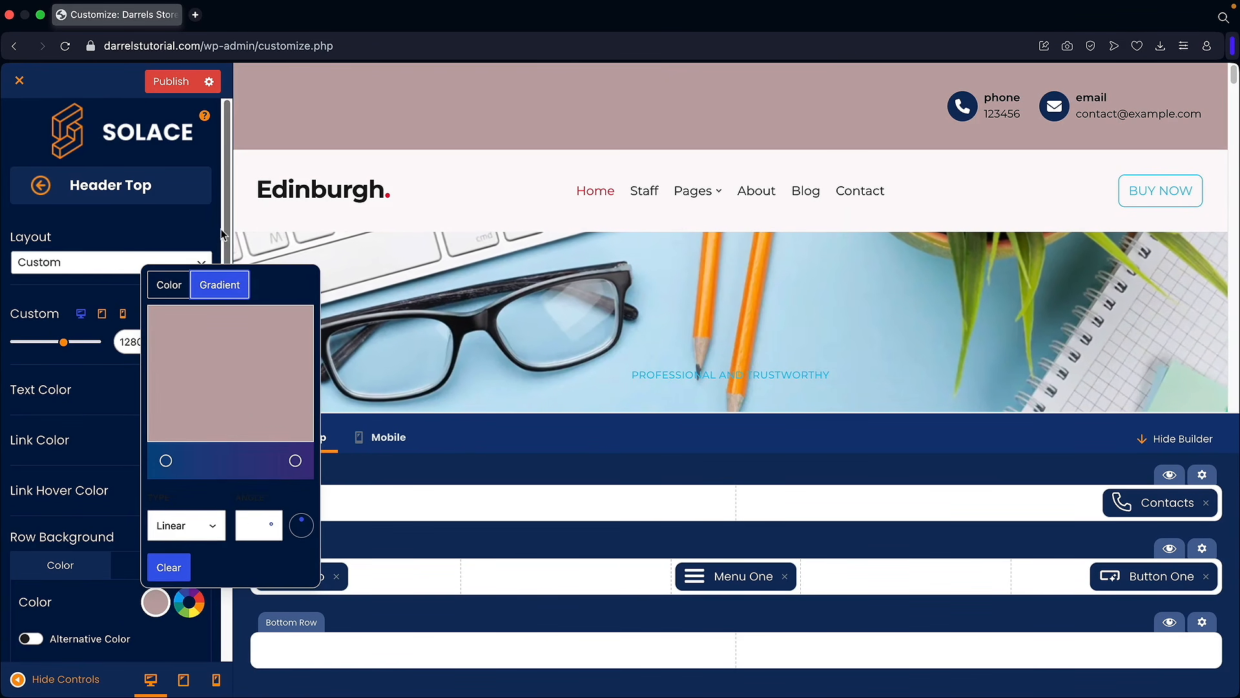
pyautogui.moveTo(166, 462); pyautogui.dragTo(181, 463)
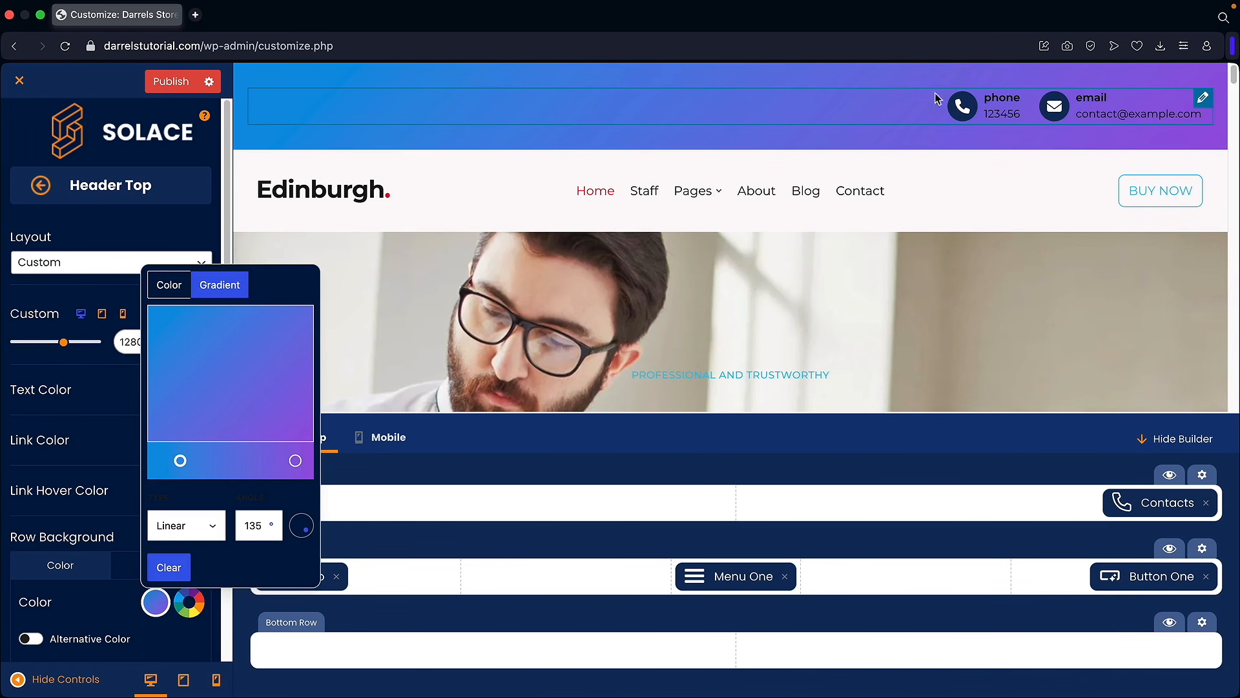
pyautogui.click(106, 382)
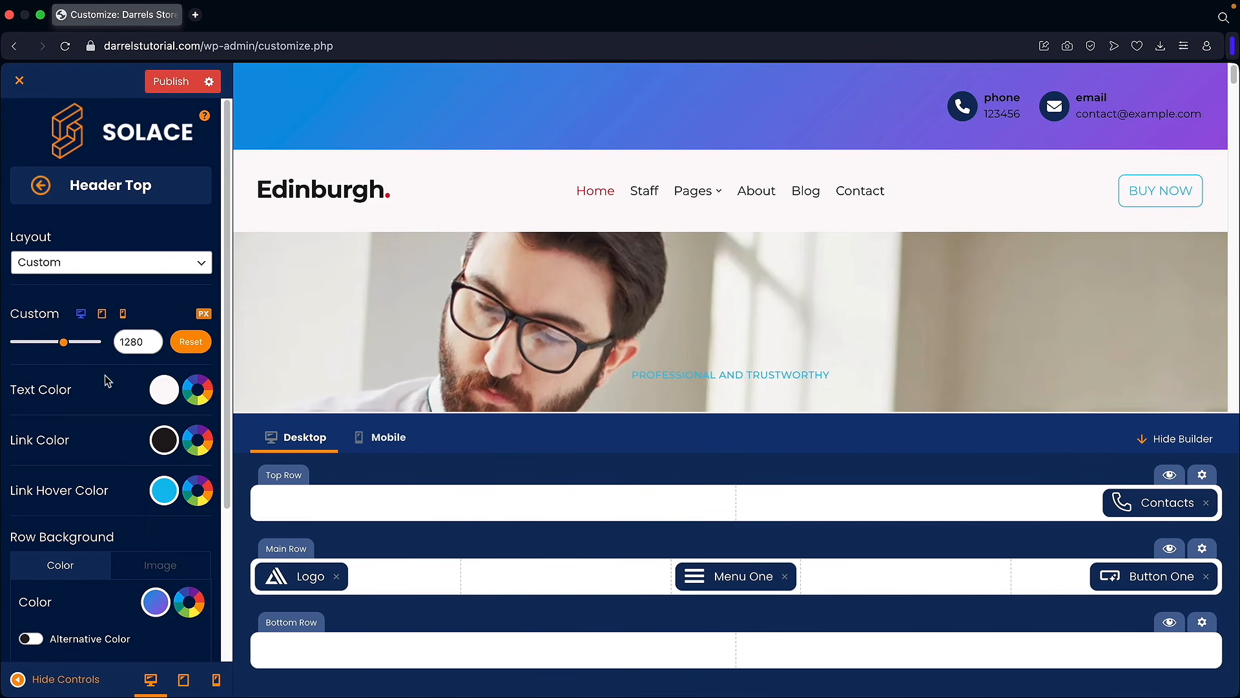
pyautogui.click(39, 186)
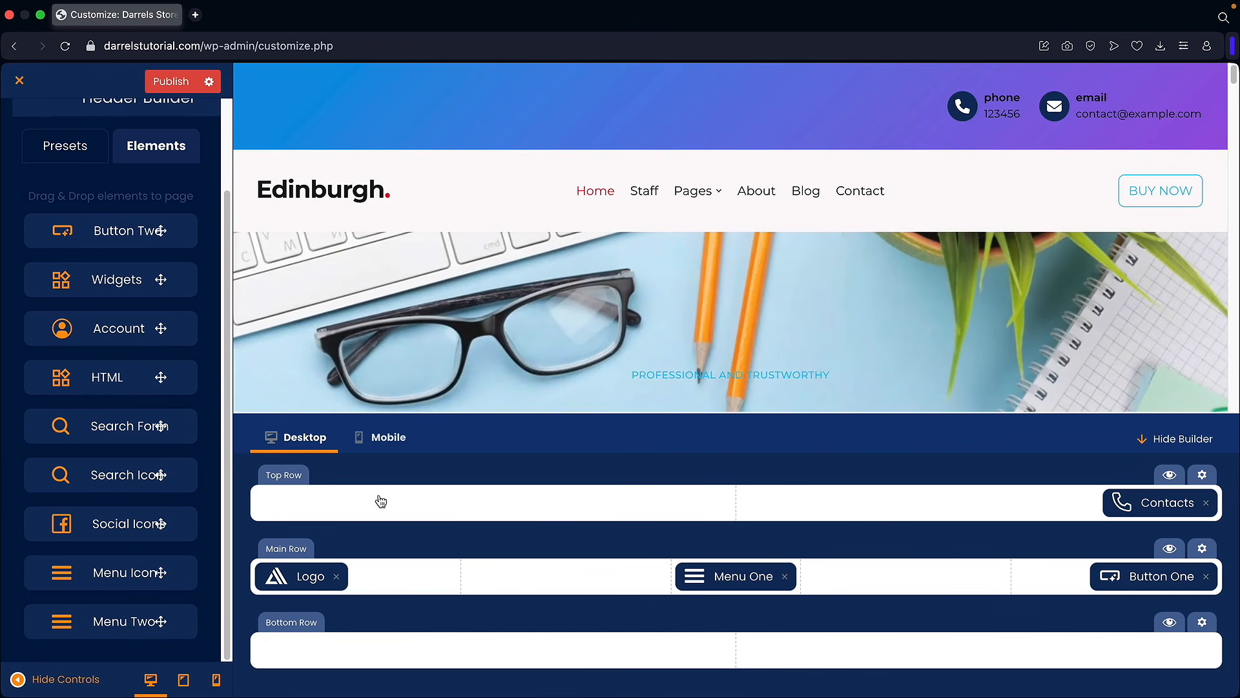
# Step: Add Social Icons to the Bottom Row with Facebook and YouTube, both linked to #
pyautogui.moveTo(138, 515); pyautogui.dragTo(1033, 645)
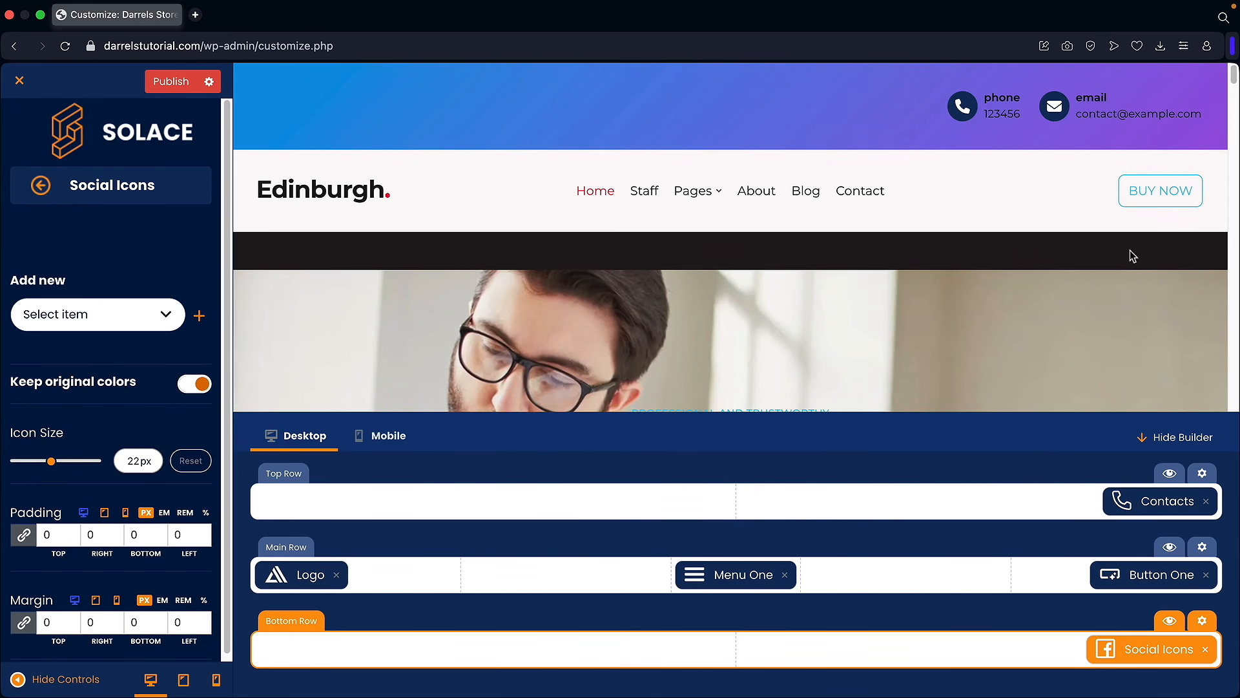
pyautogui.click(166, 315)
pyautogui.click(83, 356)
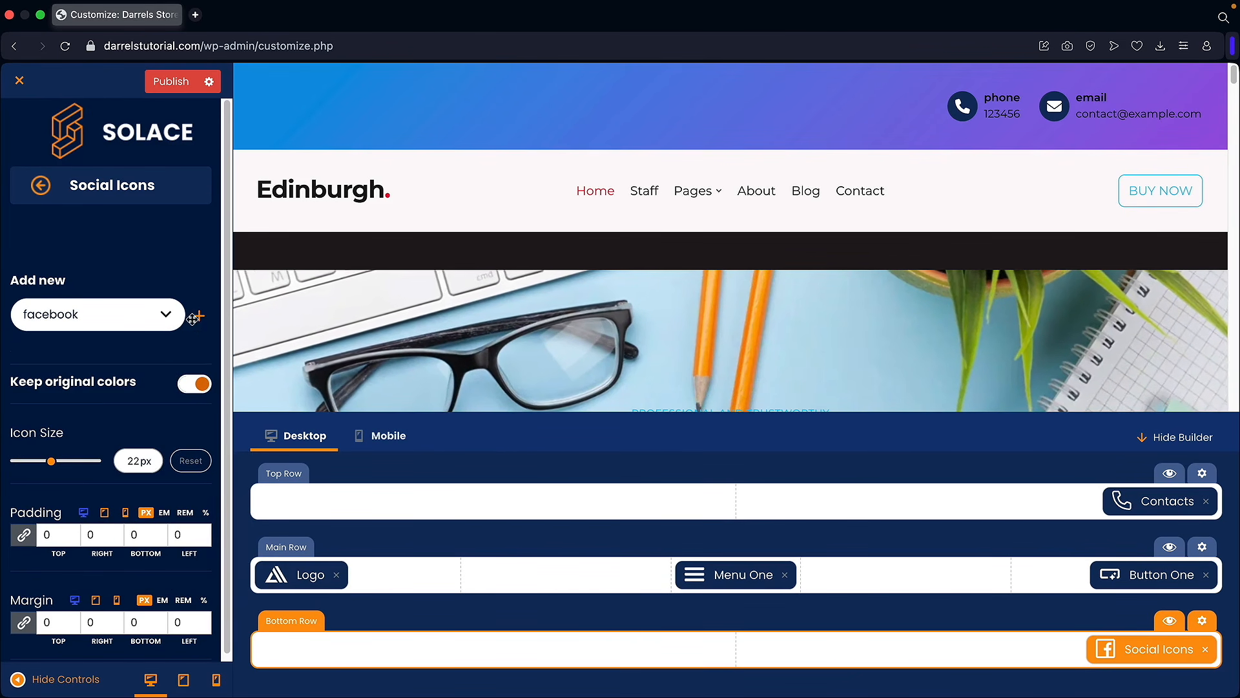
pyautogui.click(198, 317)
pyautogui.write('#')
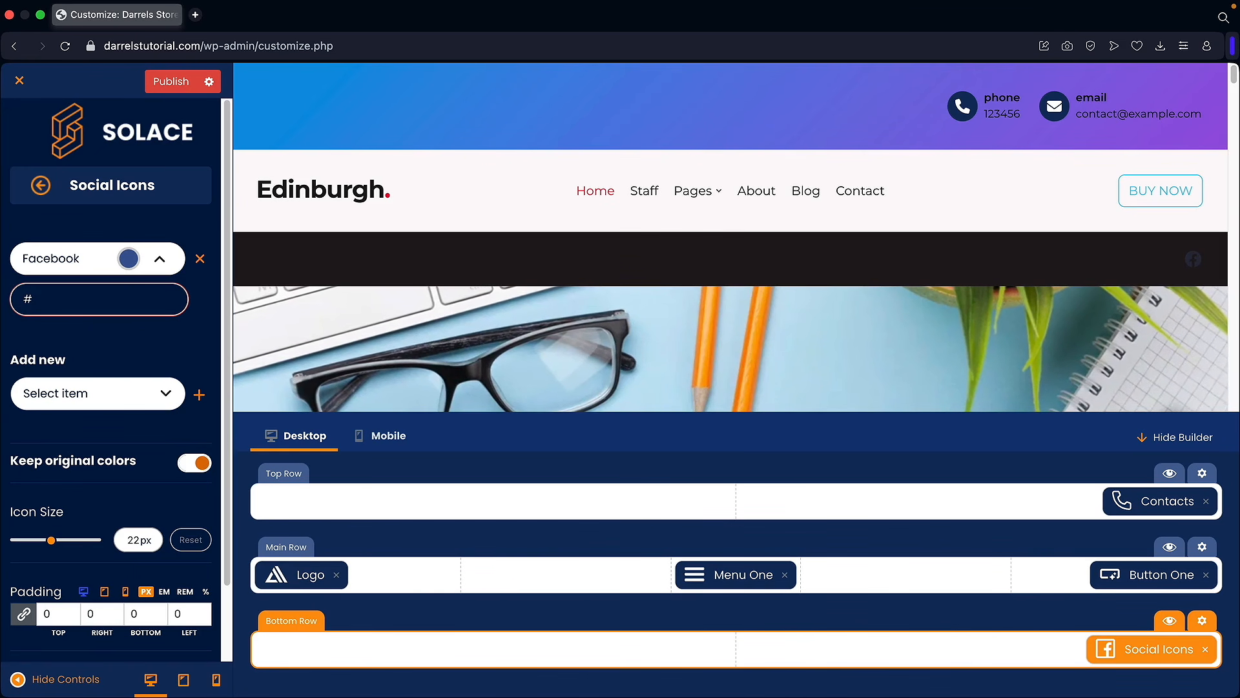
pyautogui.click(168, 393)
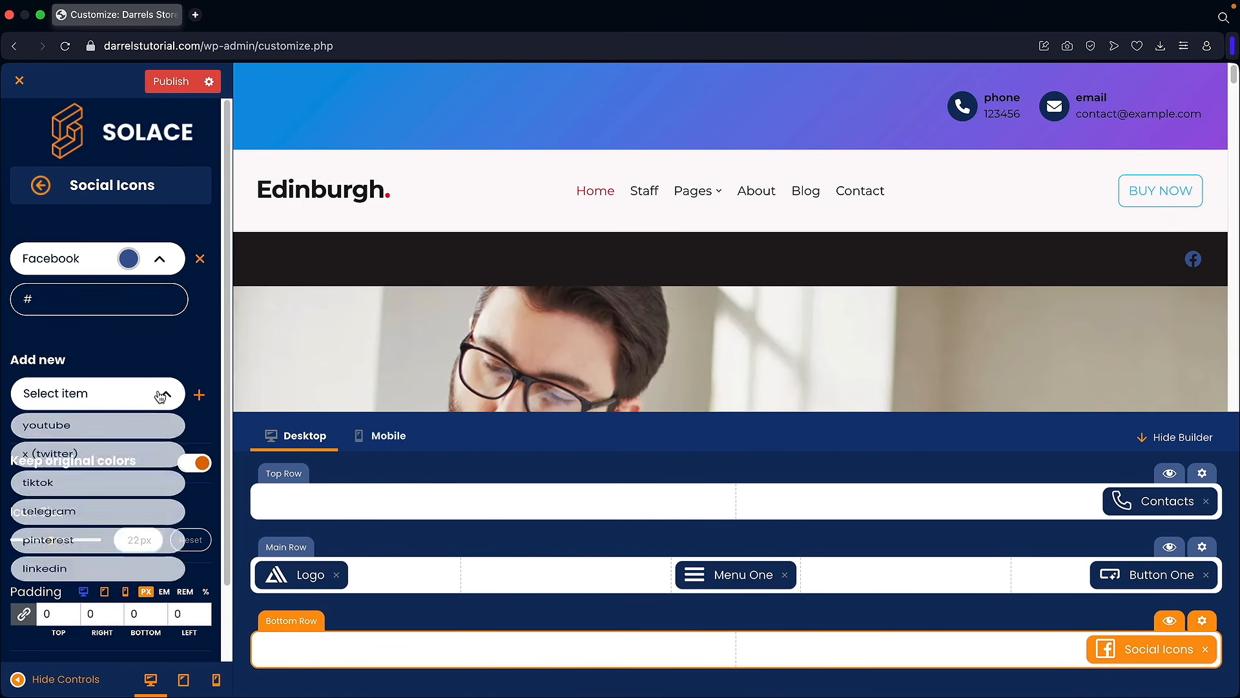
pyautogui.click(110, 432)
pyautogui.click(200, 395)
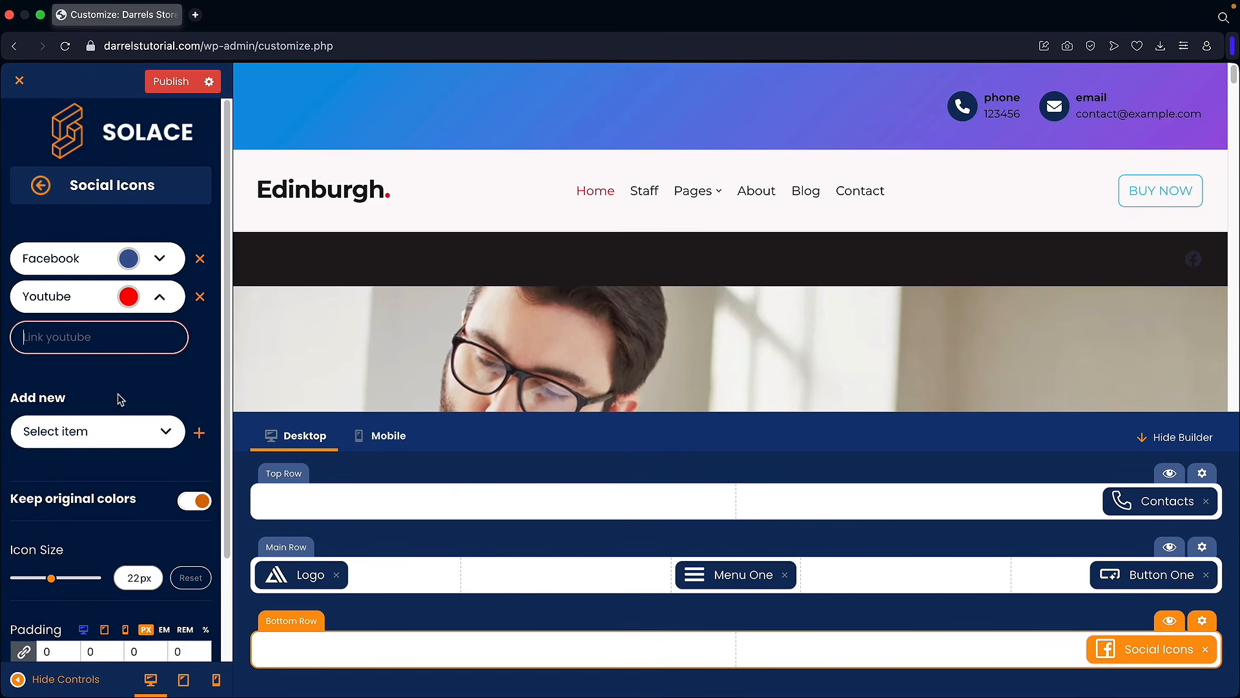
pyautogui.write('#')
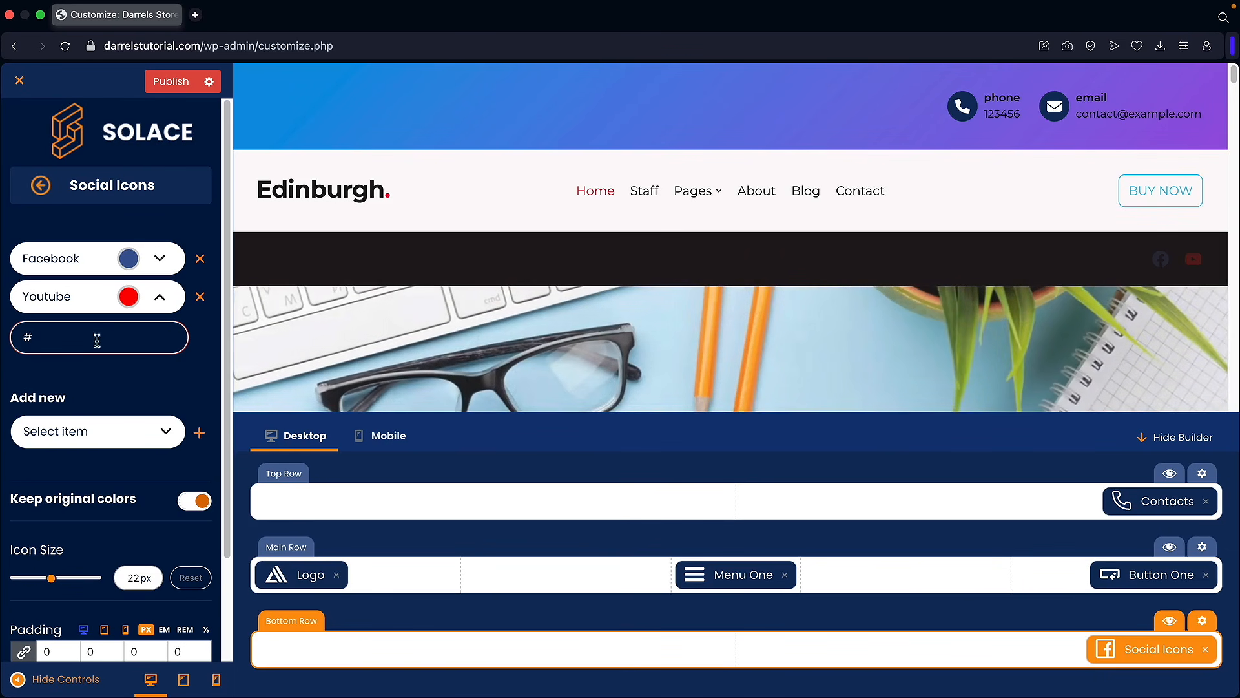
# Step: Set the Bottom Row background to near black and enable Alternative Color
pyautogui.click(1199, 623)
pyautogui.scroll(-3, 60, 415)
pyautogui.click(158, 396)
pyautogui.moveTo(207, 255); pyautogui.dragTo(224, 244)
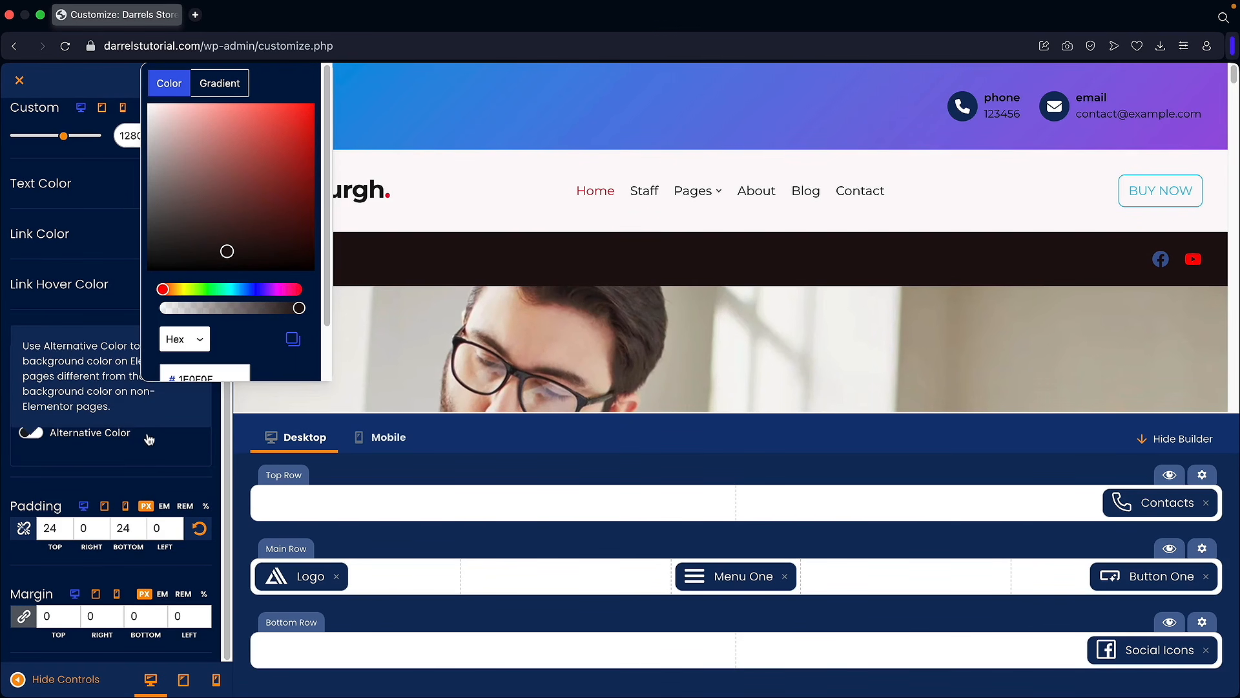
pyautogui.click(30, 432)
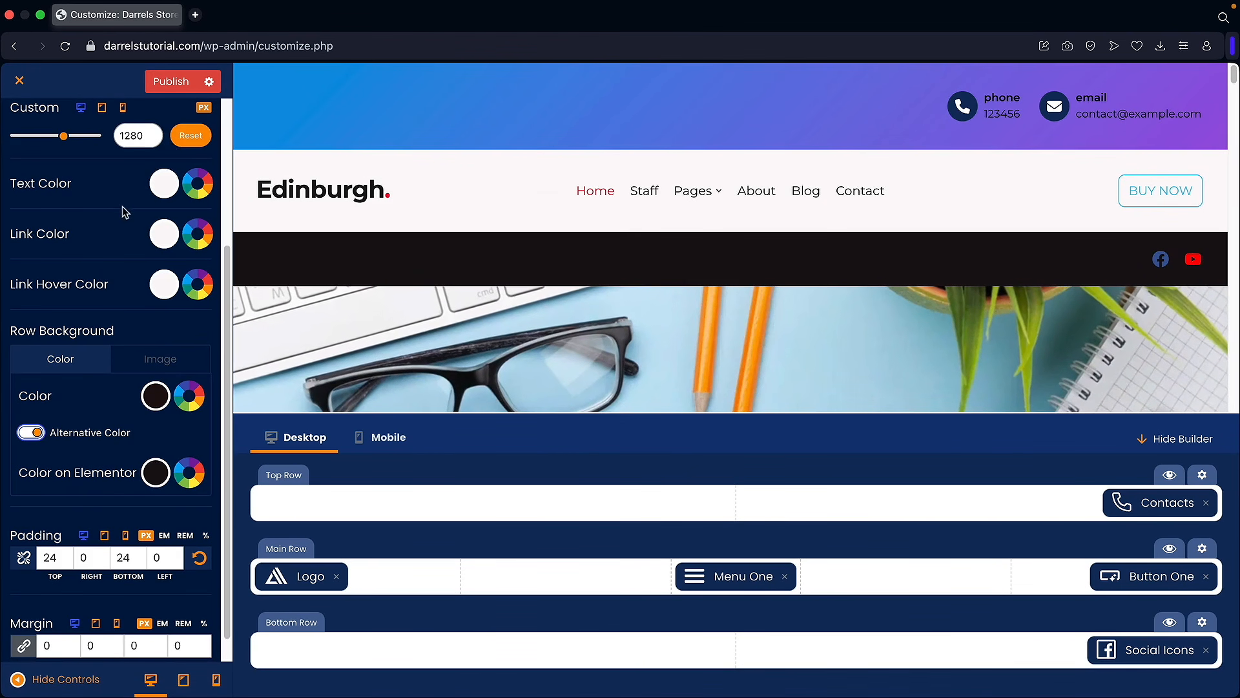
pyautogui.scroll(5, 122, 206)
pyautogui.click(41, 186)
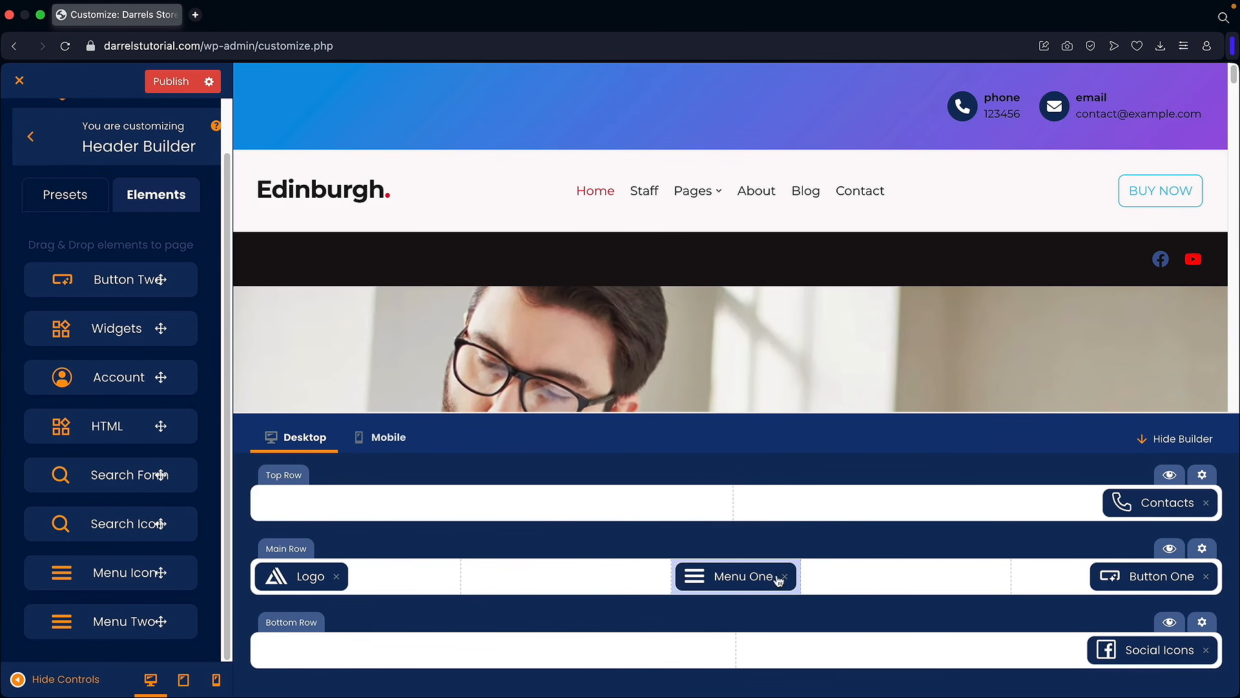
# Step: Confirm the header navigation element uses Main Menu
pyautogui.click(742, 577)
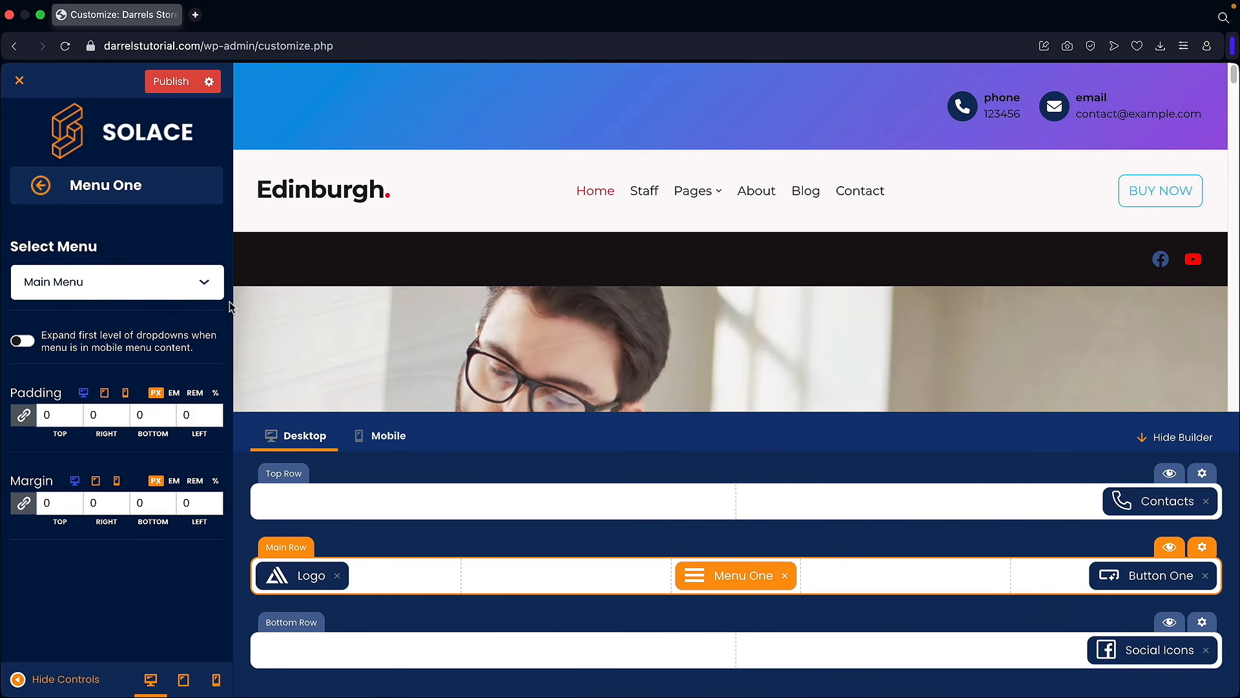
pyautogui.click(206, 288)
pyautogui.click(161, 287)
# Step: Reset the header logo width to 120 and return to the top-level Customizer options
pyautogui.click(303, 575)
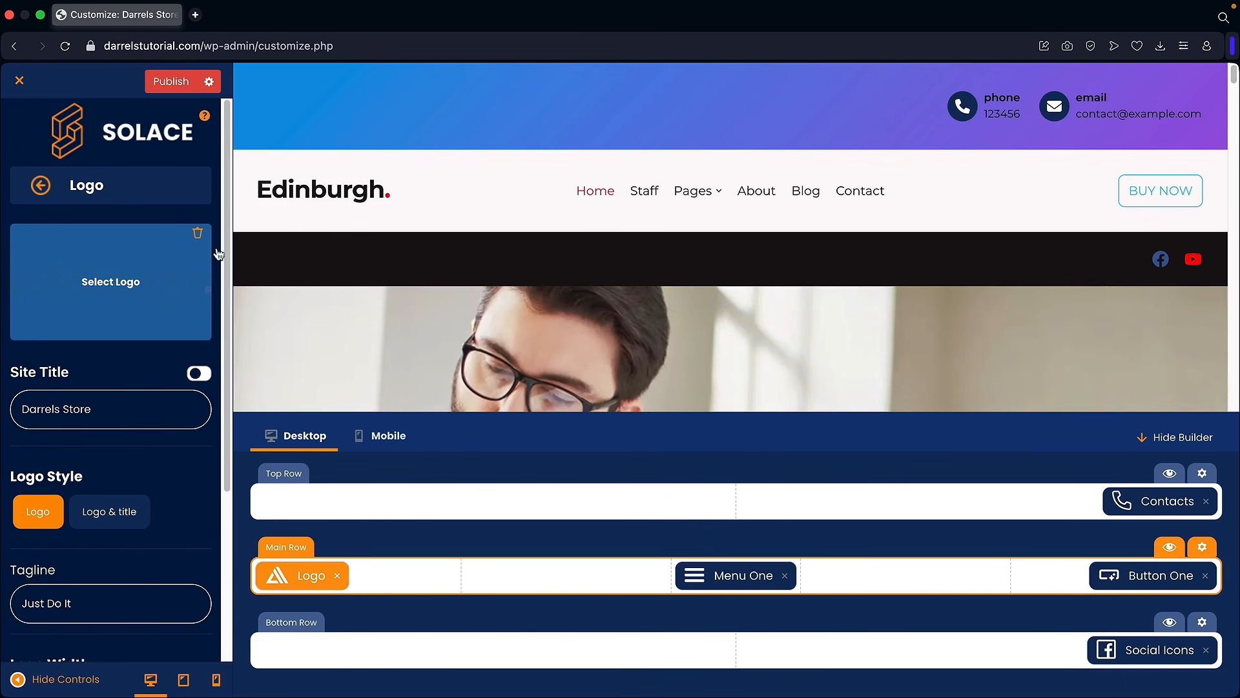
pyautogui.scroll(-2, 129, 420)
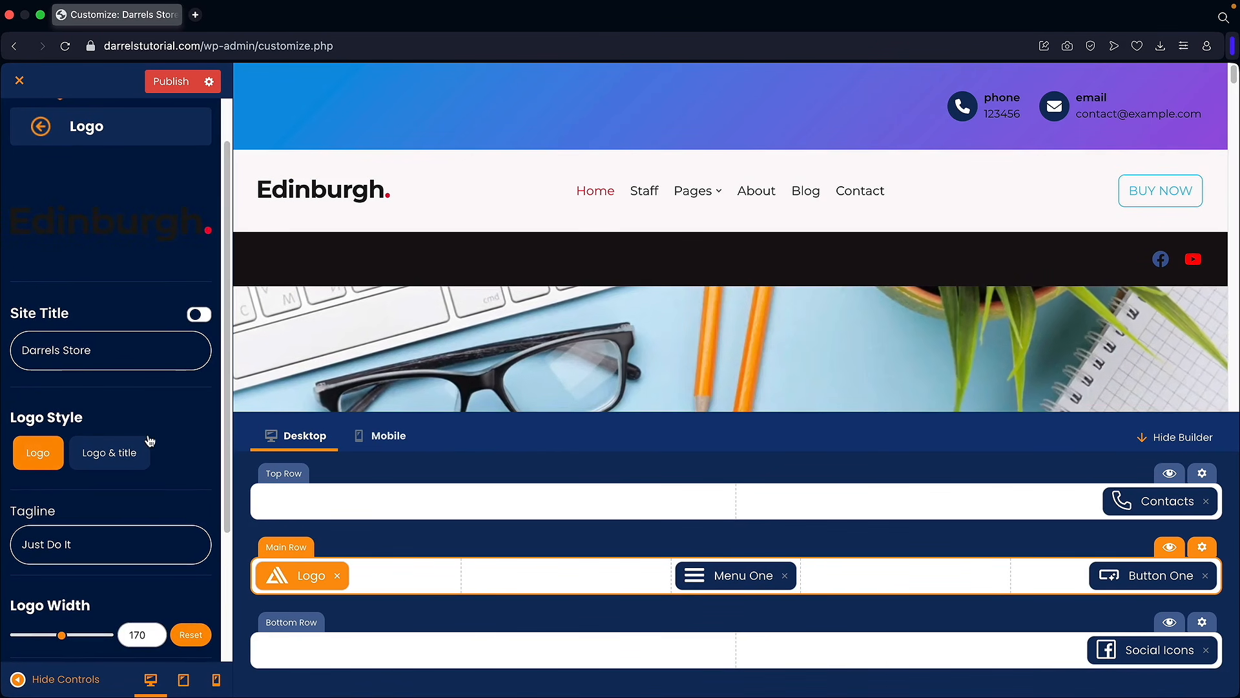
pyautogui.scroll(-5, 149, 439)
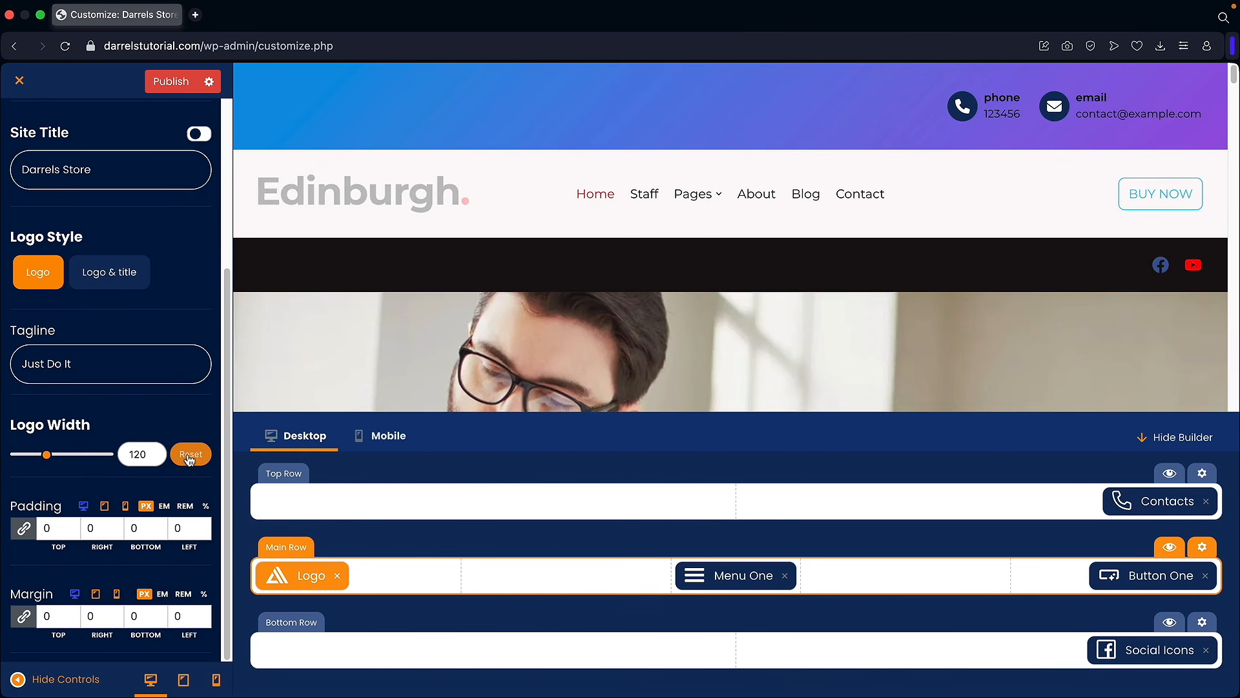
pyautogui.scroll(6, 117, 349)
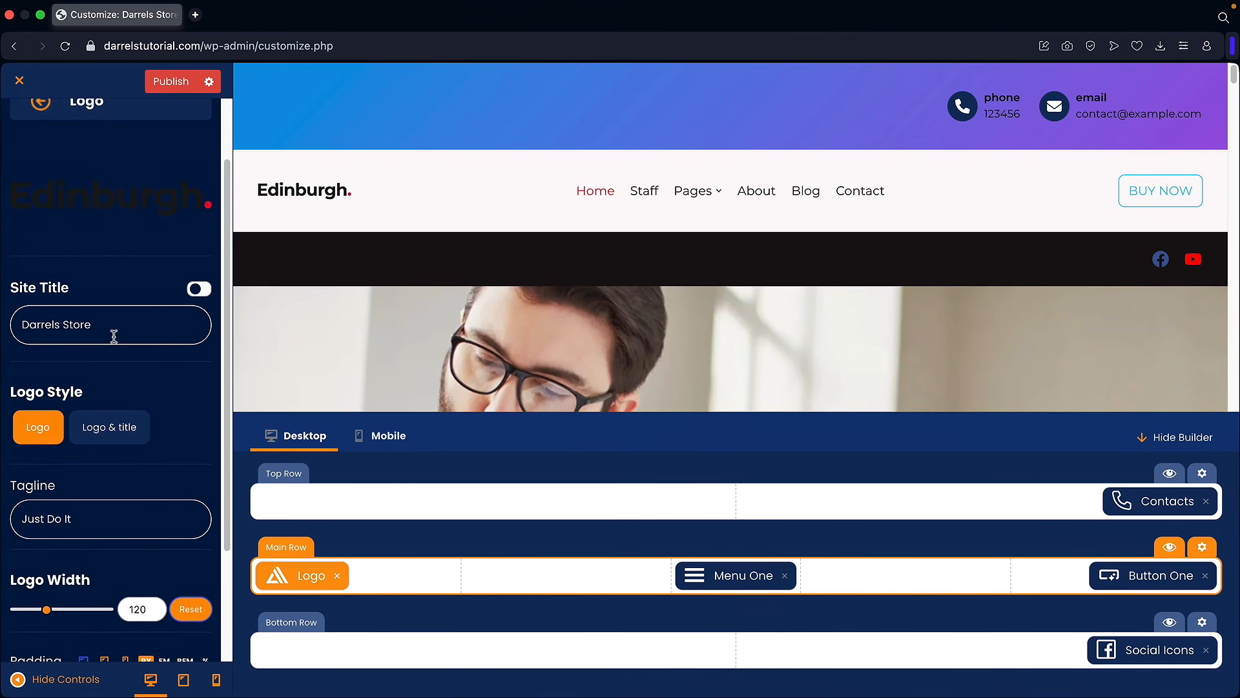
pyautogui.click(41, 187)
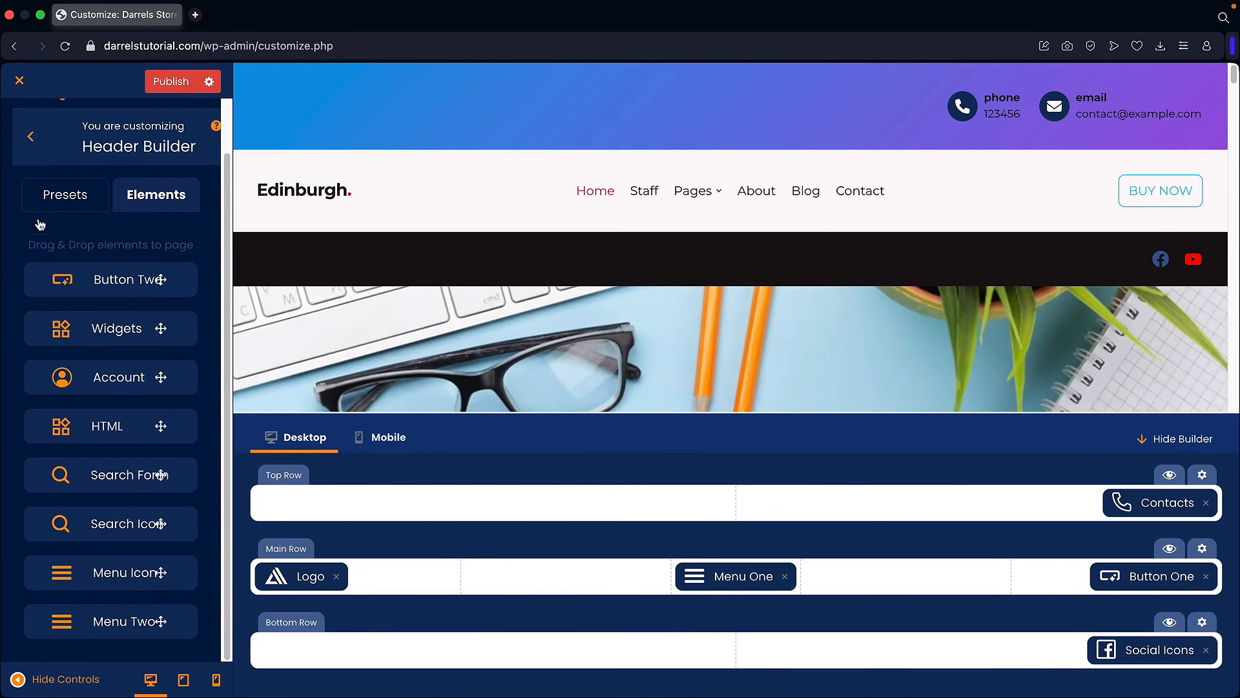
pyautogui.click(25, 141)
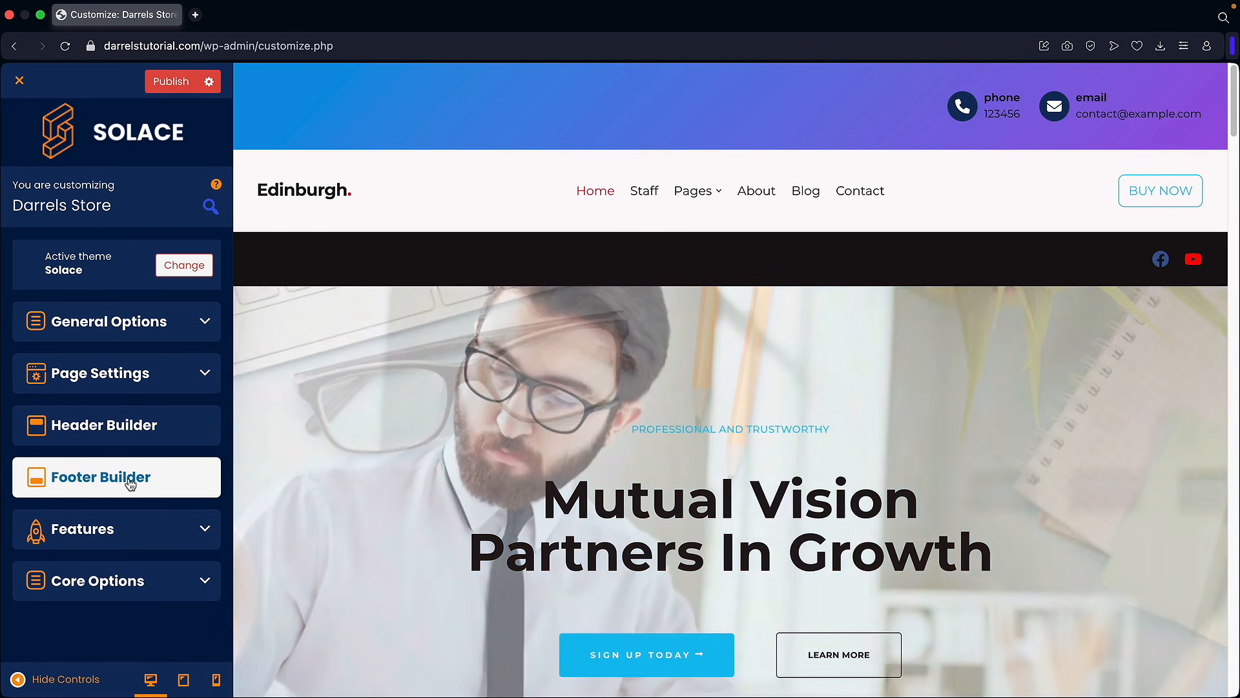
# Step: In Footer Builder, add and then remove Button One from the Top Row, then open Footer One
pyautogui.click(119, 478)
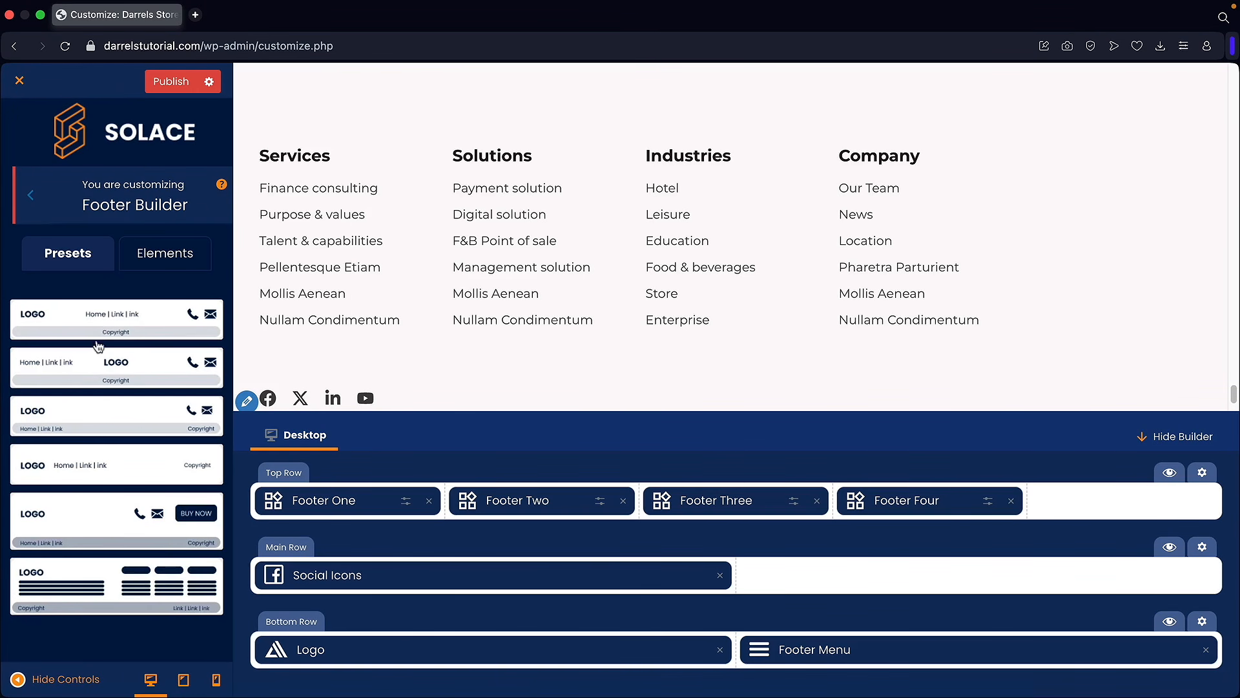
pyautogui.click(159, 260)
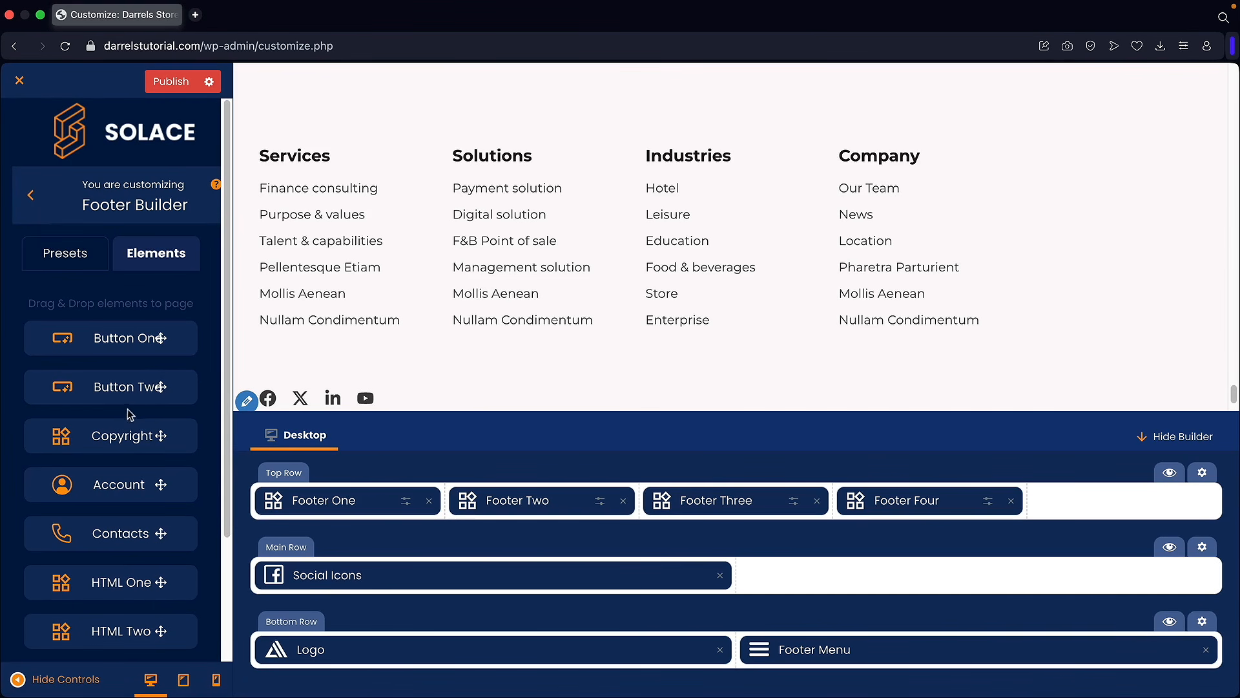
pyautogui.moveTo(581, 443); pyautogui.dragTo(1085, 504)
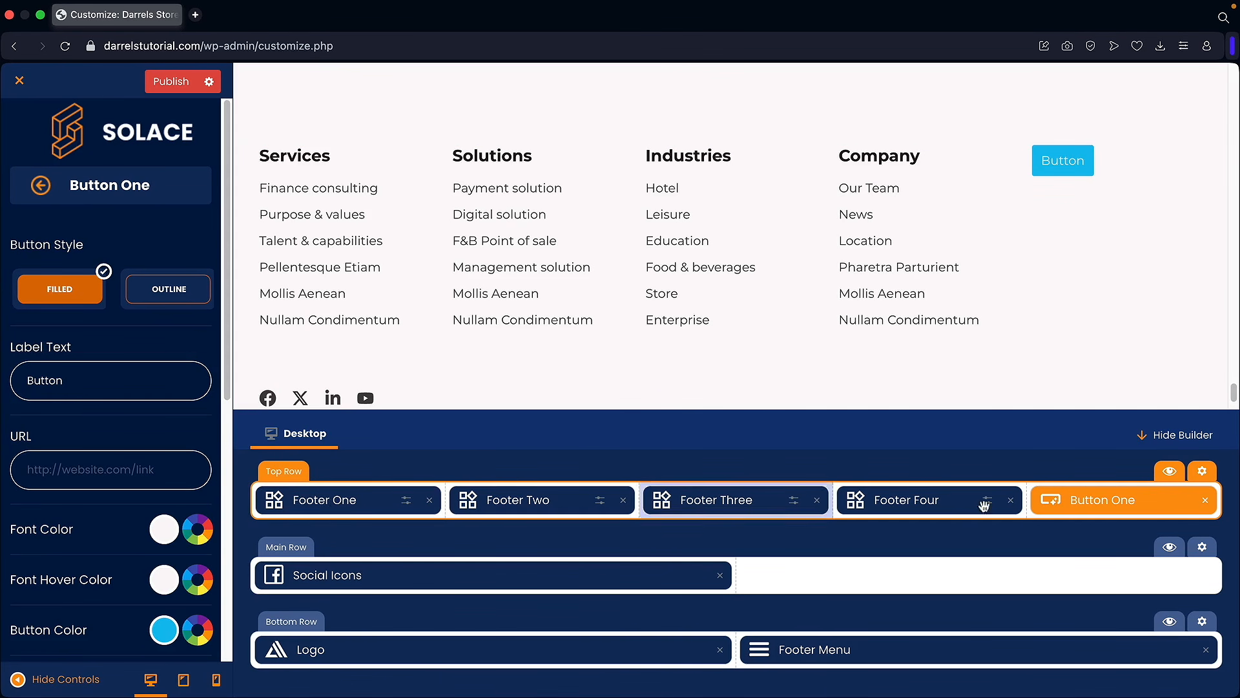
pyautogui.click(1206, 501)
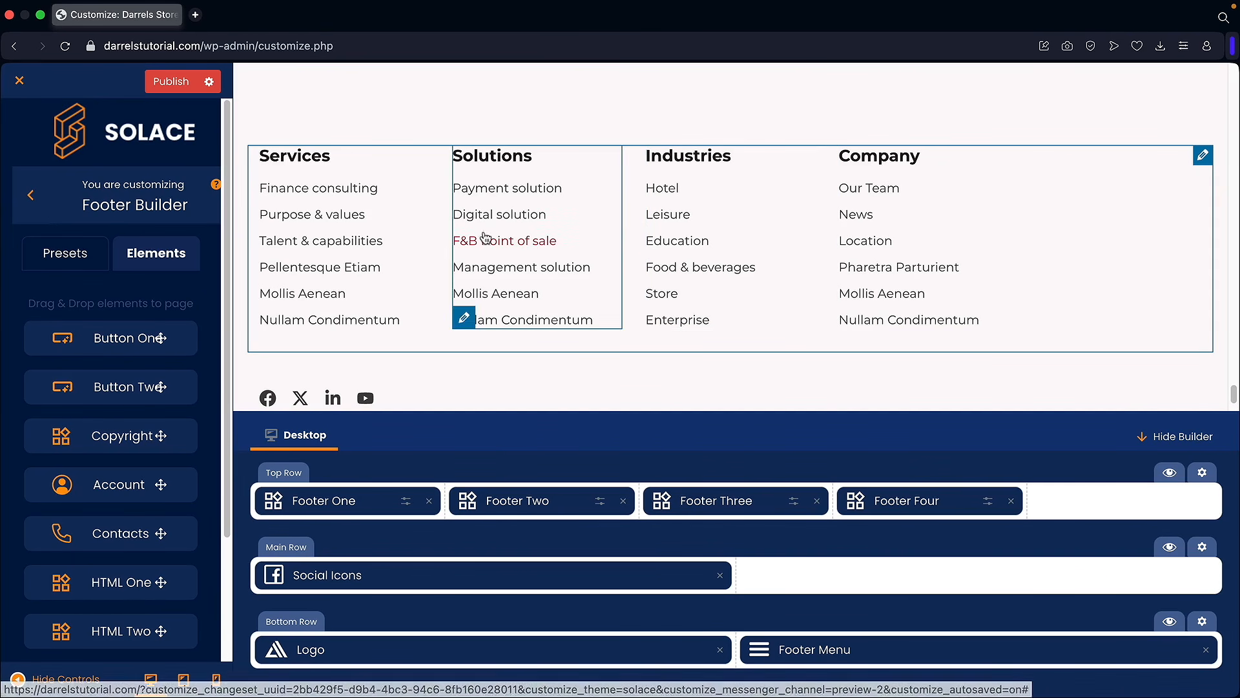
pyautogui.click(335, 505)
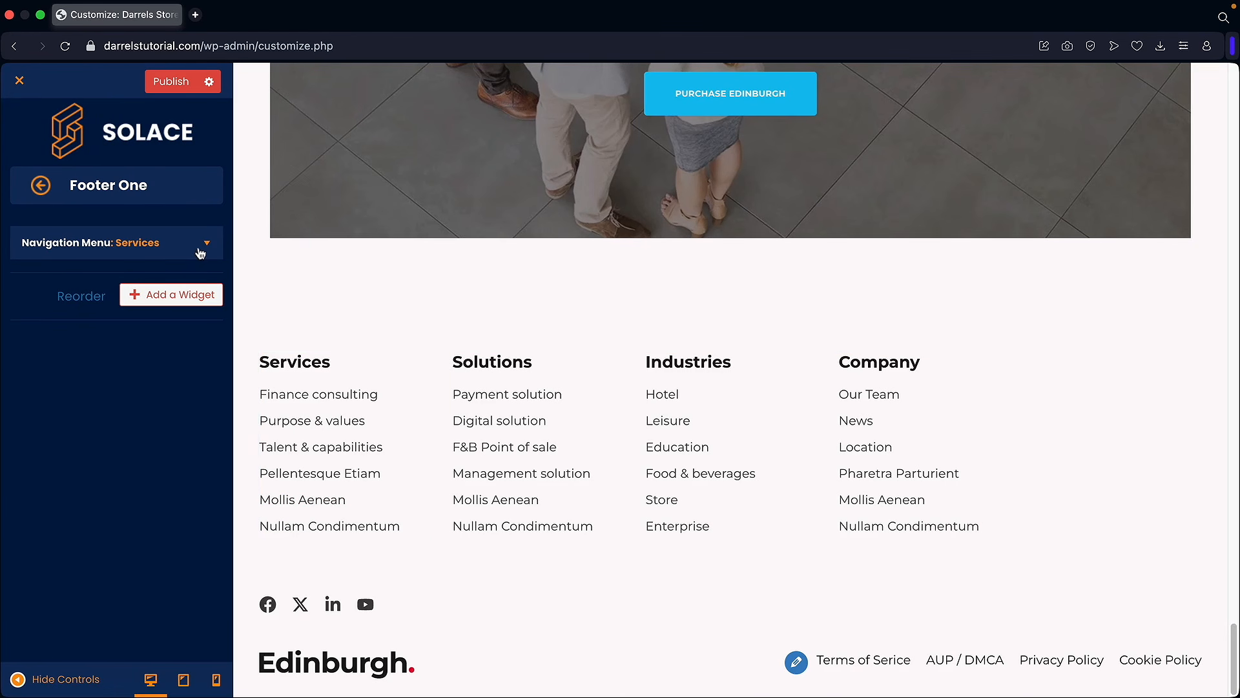
# Step: Replace the Services menu widget with a Text widget containing the pasted placeholder paragraph
pyautogui.click(206, 244)
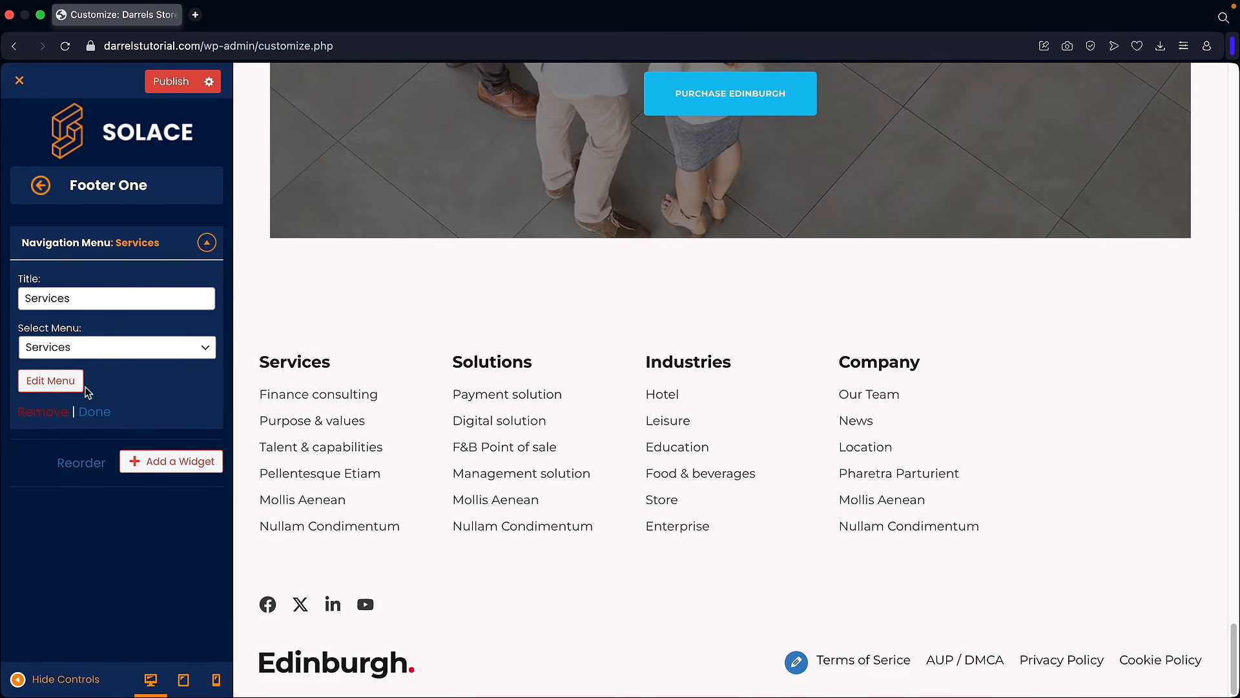
pyautogui.click(45, 415)
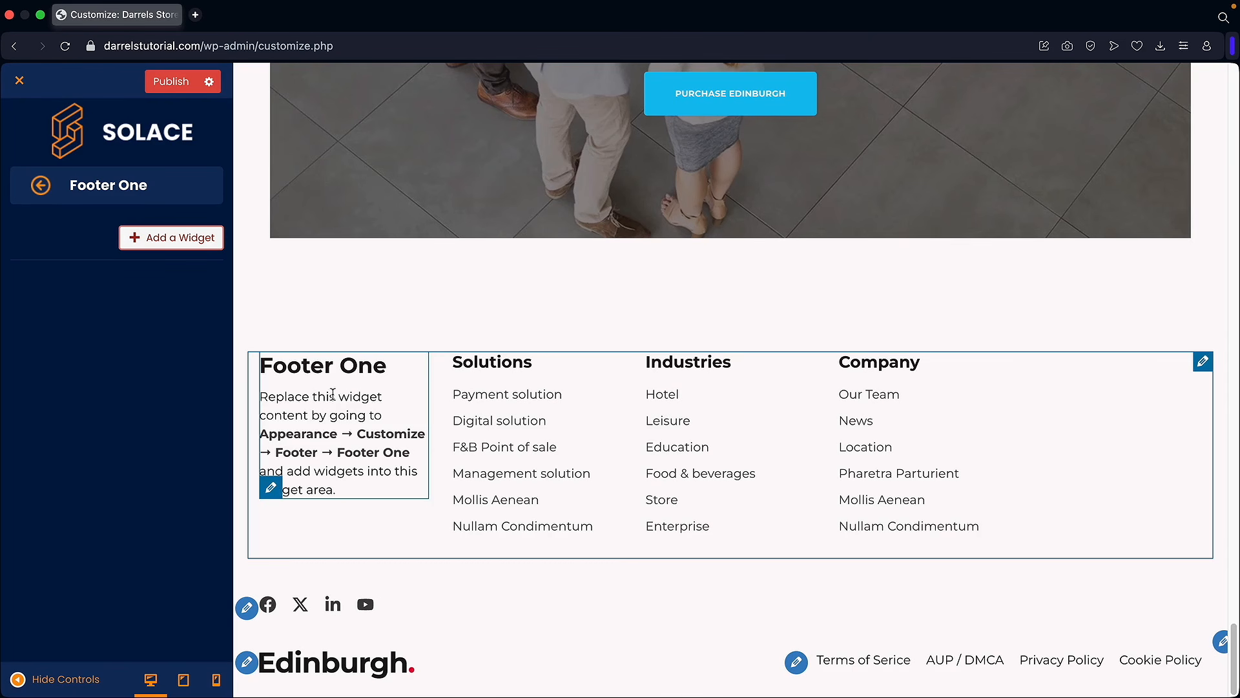
pyautogui.click(190, 245)
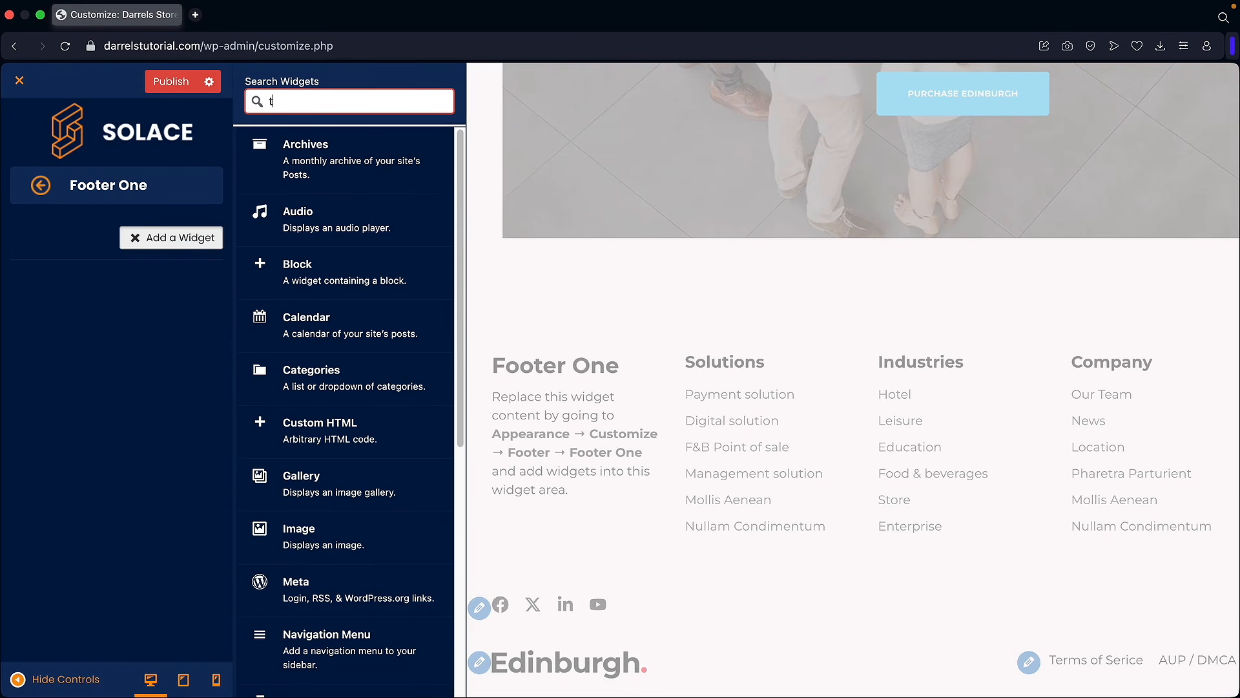
pyautogui.write('text')
pyautogui.press('Return')
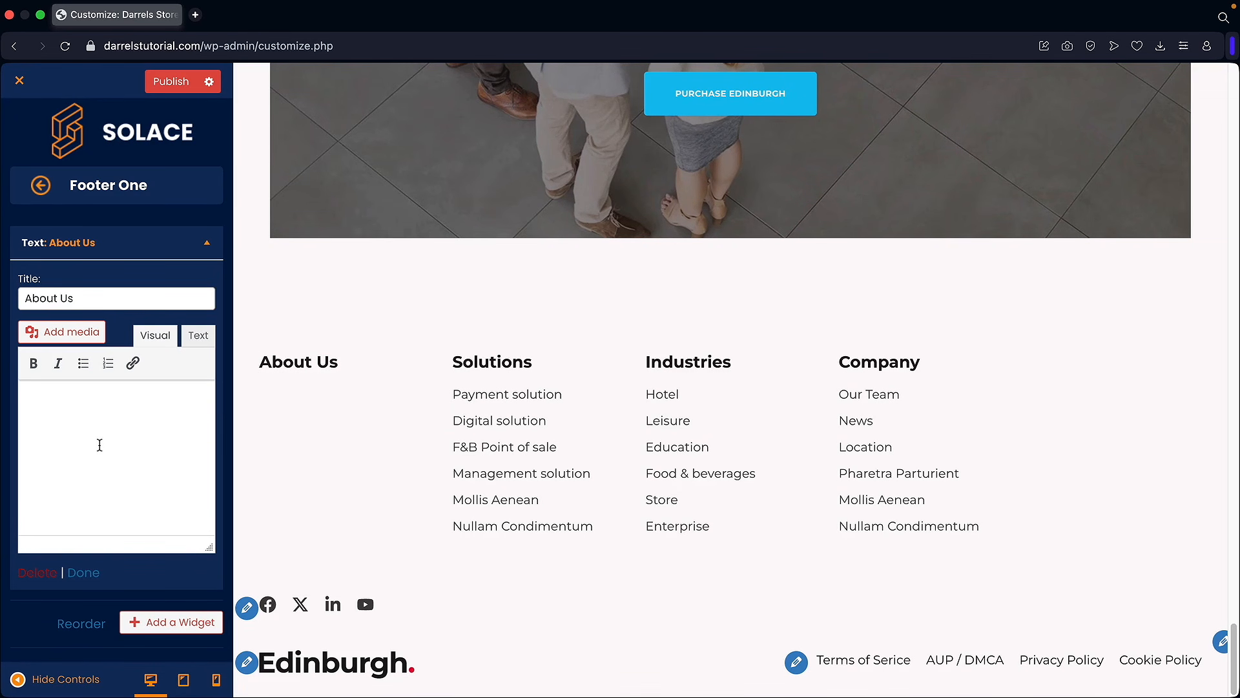
pyautogui.click(128, 402)
pyautogui.write('Sed ut perspiciatis unde omnis iste natus error sit voluptatem accusantium doloremque laudantium, totam rem aperiam, eaque ipsa quae ab illo inventore.')
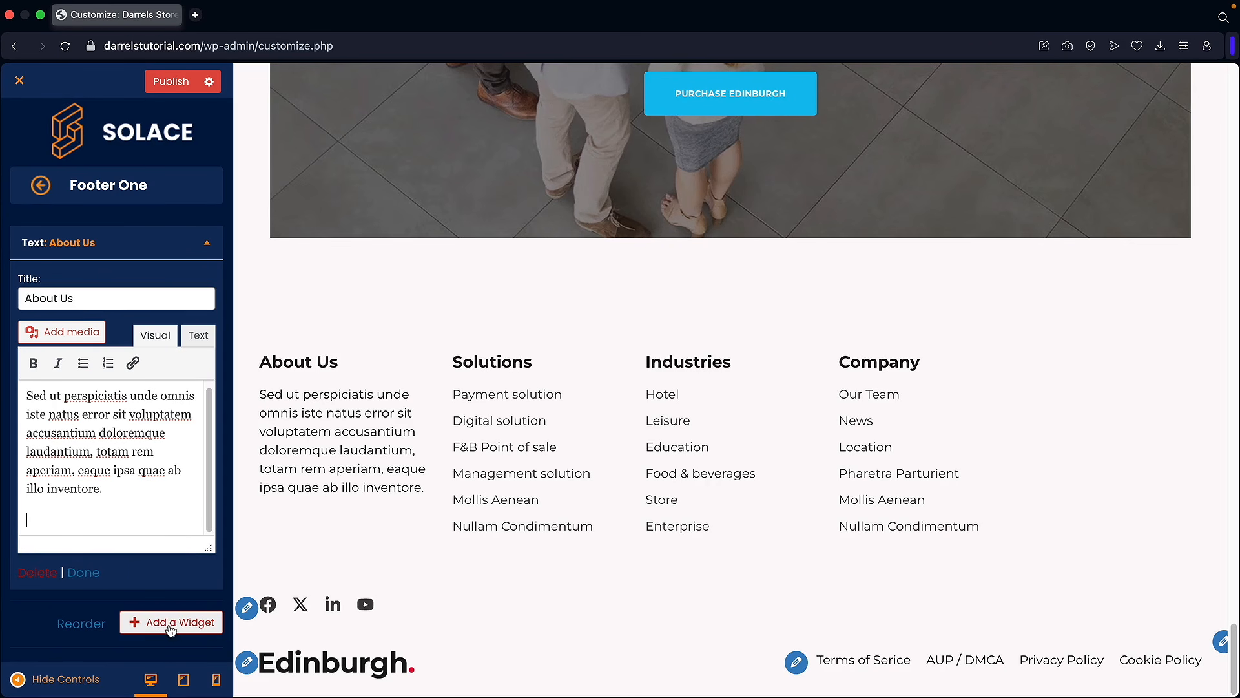
# Step: Insert the Edinburgh logo into the About Us text and move the paragraph below it
pyautogui.click(71, 333)
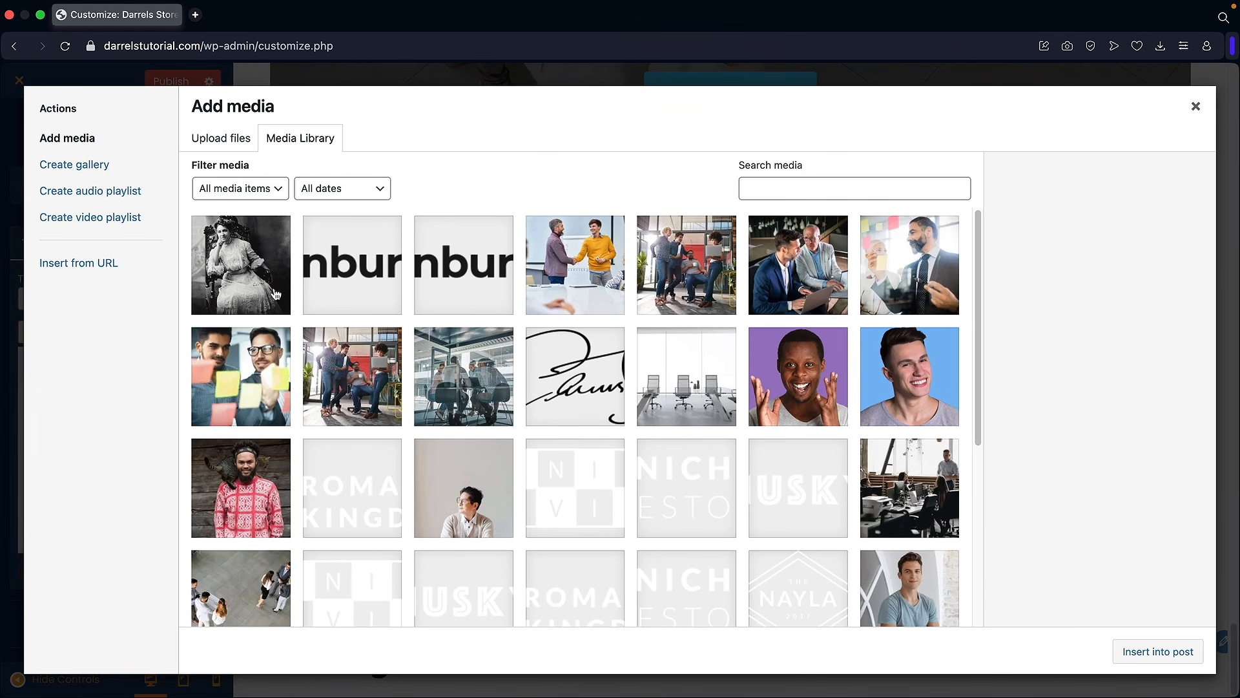
pyautogui.click(397, 314)
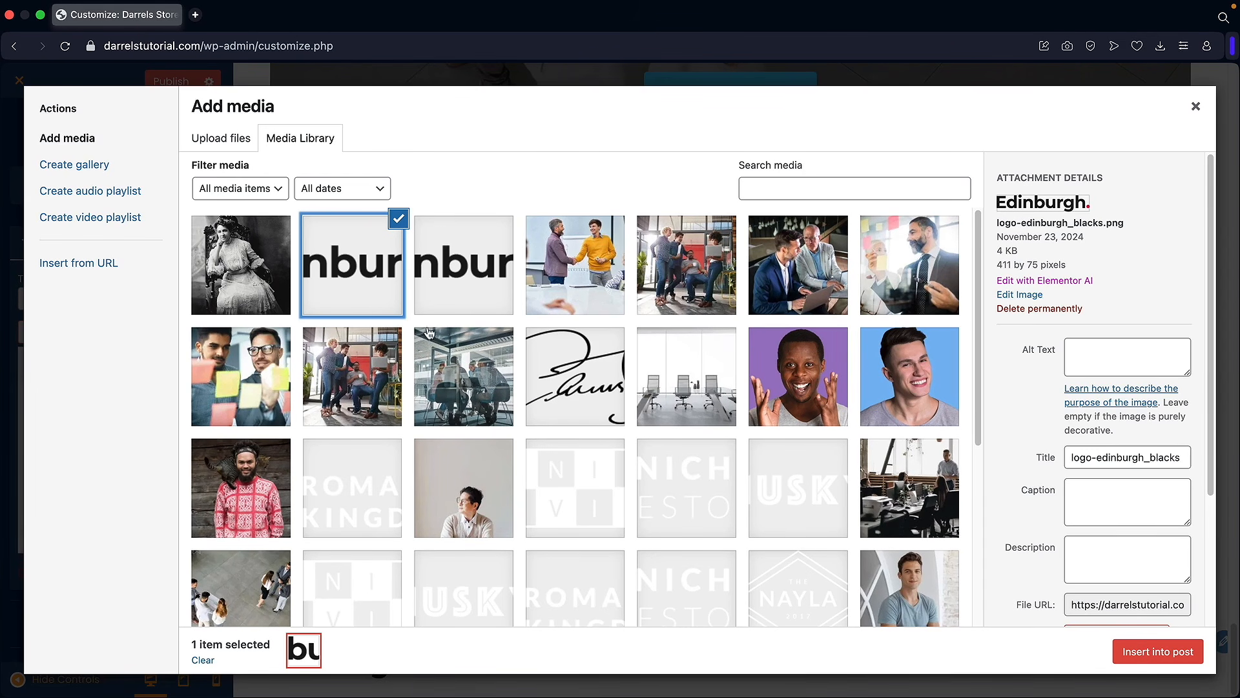
pyautogui.click(1136, 652)
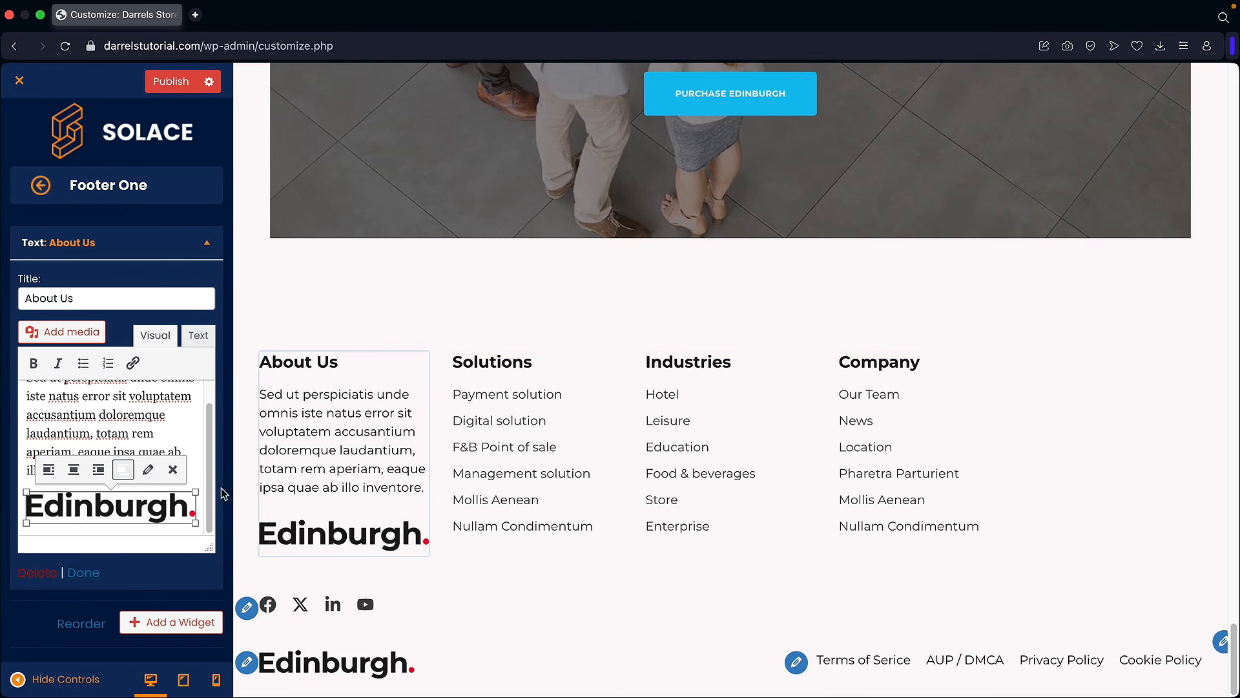
pyautogui.click(191, 458)
pyautogui.moveTo(158, 471); pyautogui.dragTo(6, 395)
pyautogui.press('super+c')
pyautogui.rightClick(76, 406)
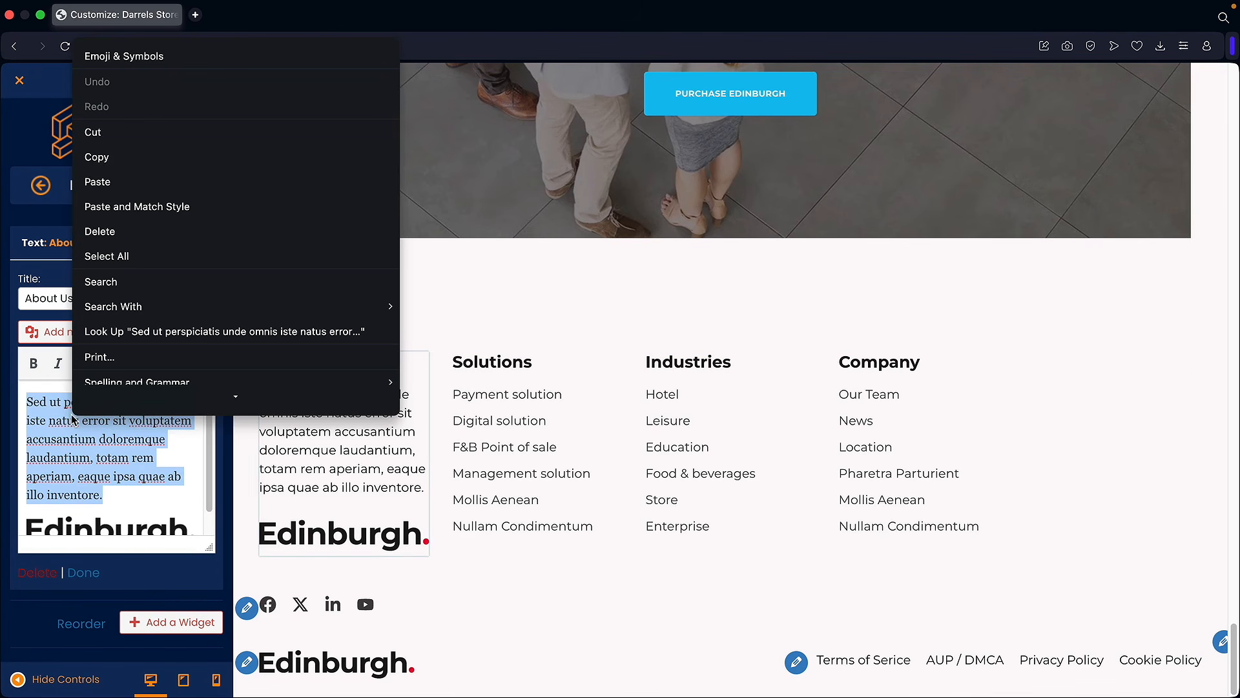
pyautogui.click(142, 97)
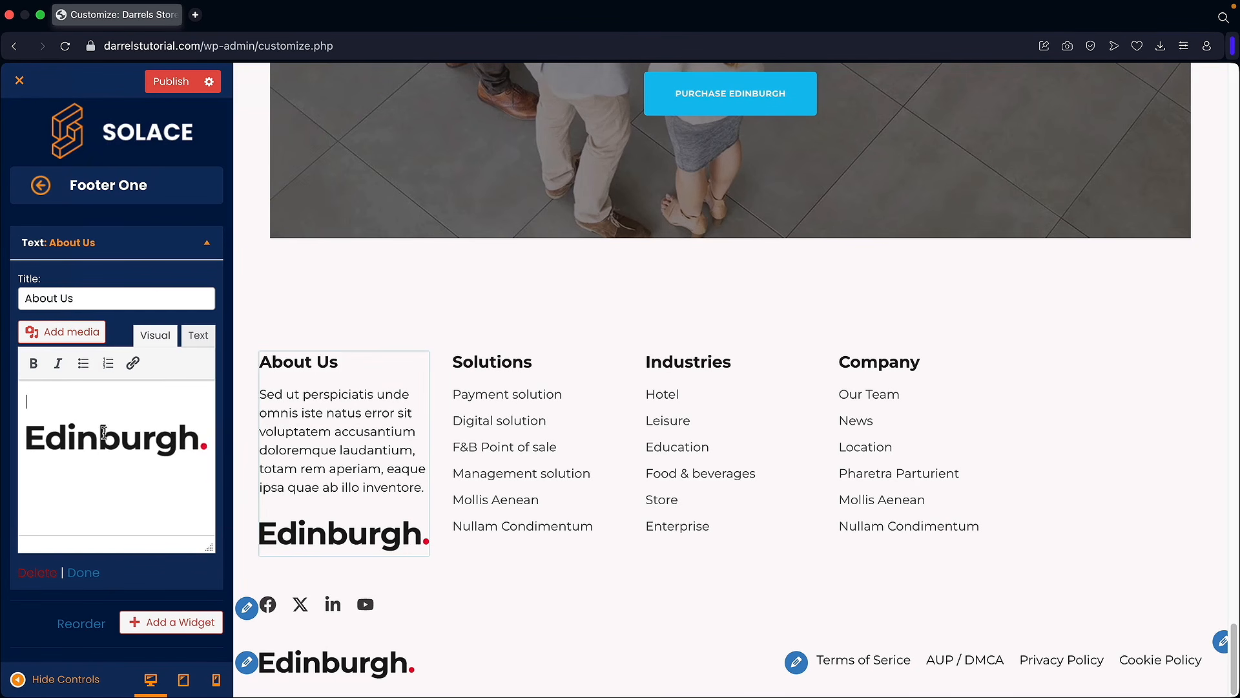
pyautogui.press('BackSpace')
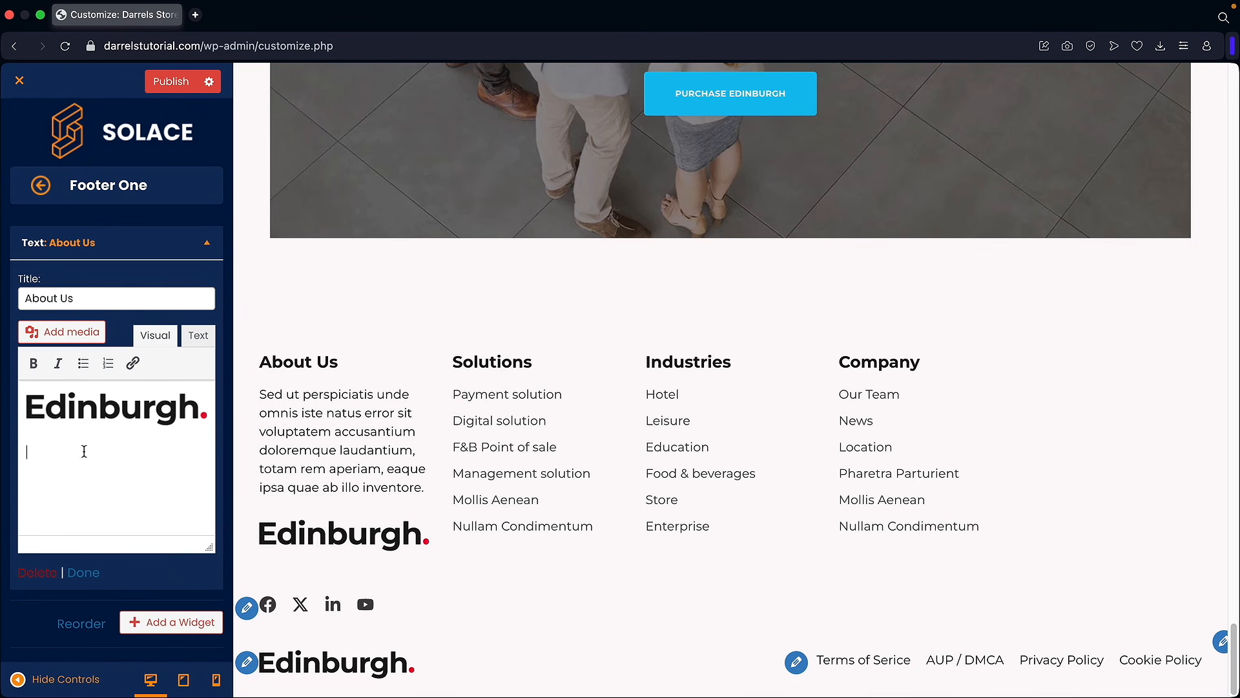
pyautogui.rightClick(37, 454)
pyautogui.click(71, 309)
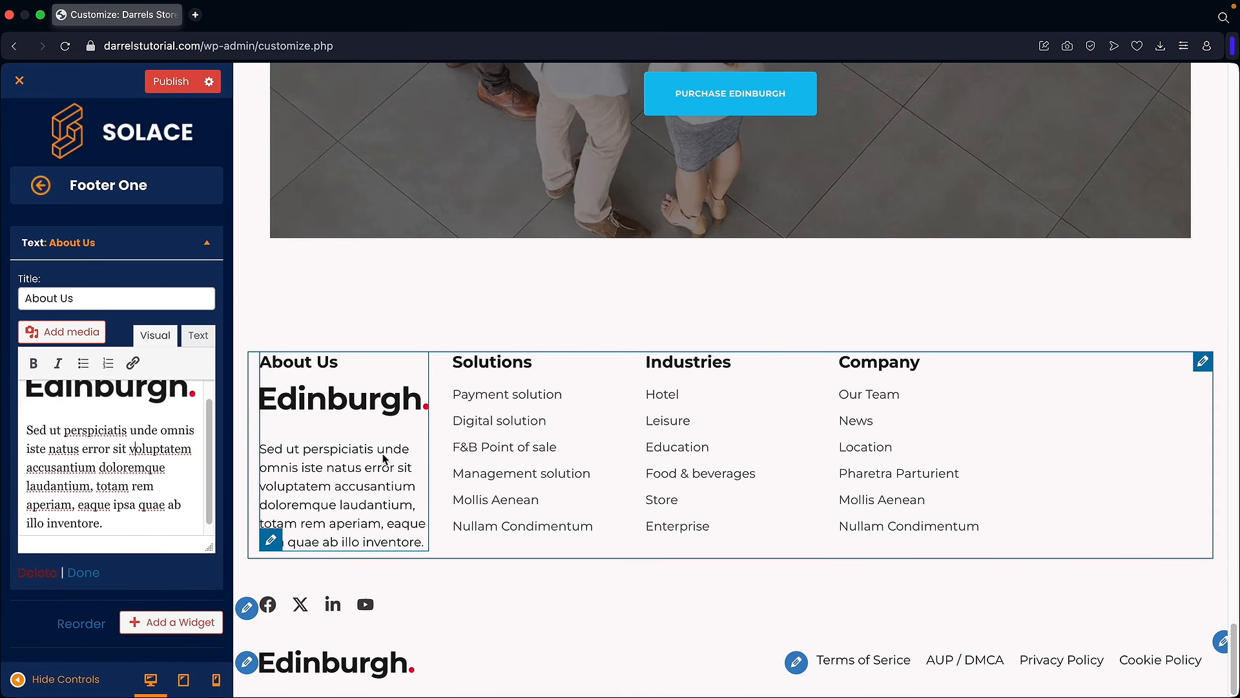
pyautogui.scroll(-1, 161, 460)
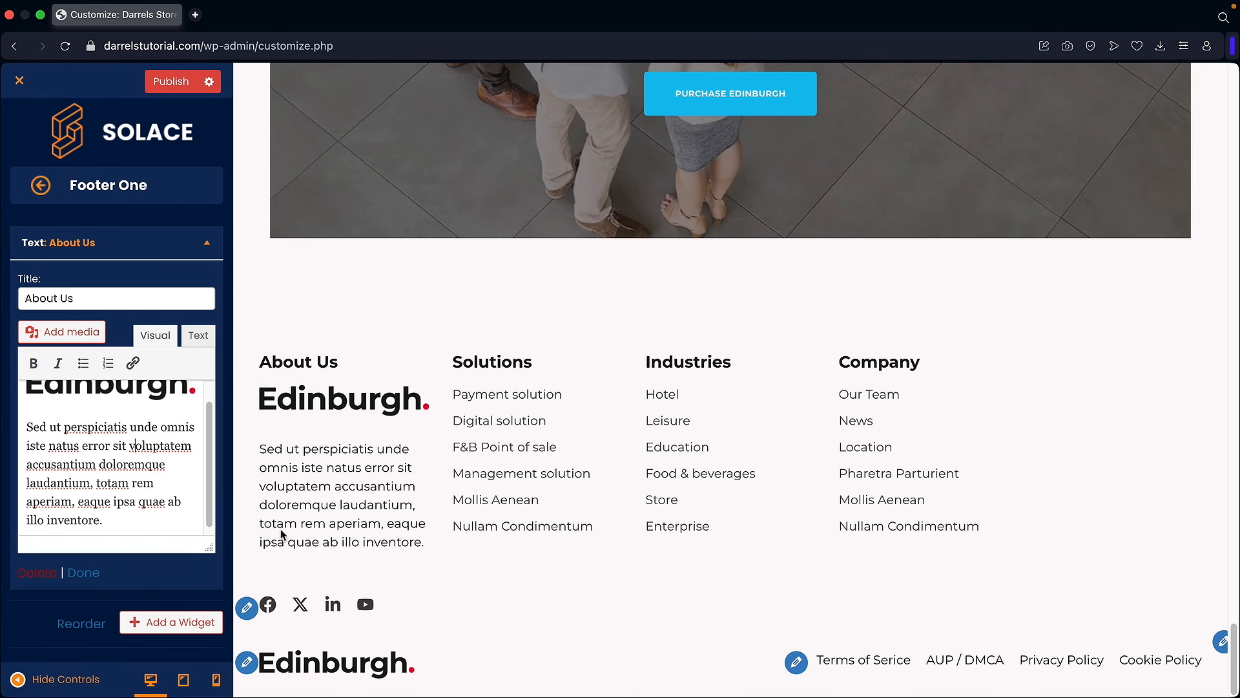
# Step: Add an Image widget with the signature image to Footer One, below the About Us text
pyautogui.click(166, 624)
pyautogui.scroll(-8, 332, 409)
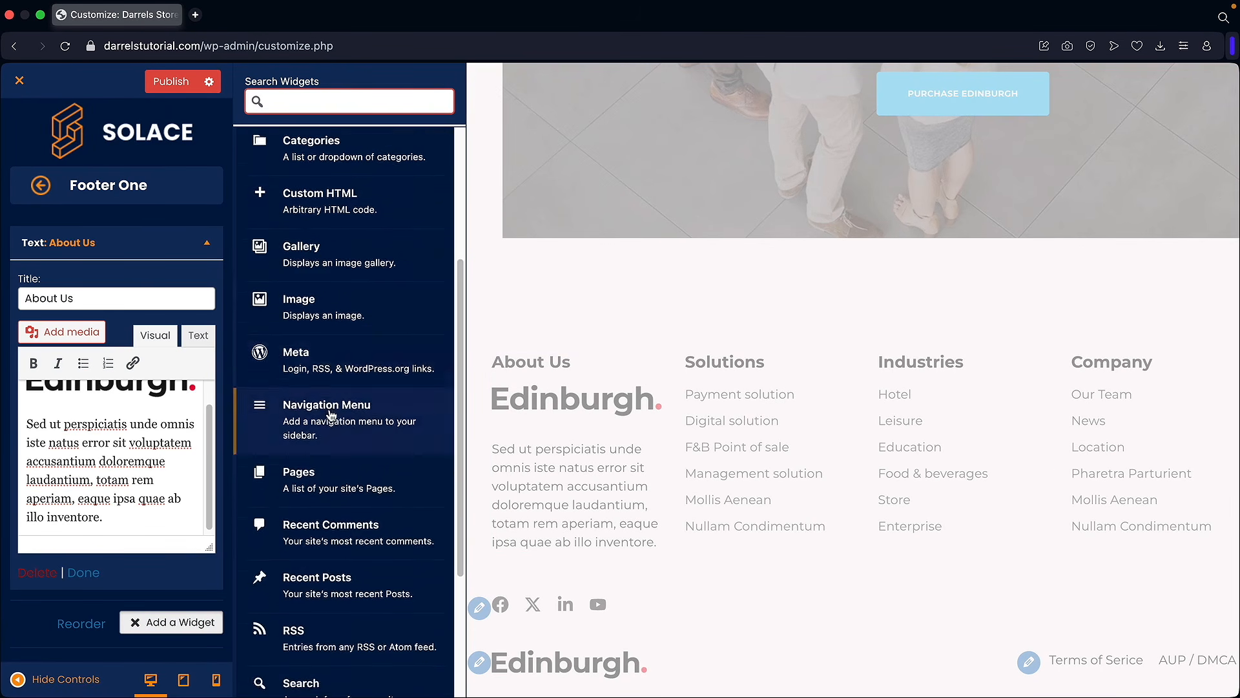
pyautogui.scroll(4, 325, 546)
pyautogui.scroll(4, 324, 546)
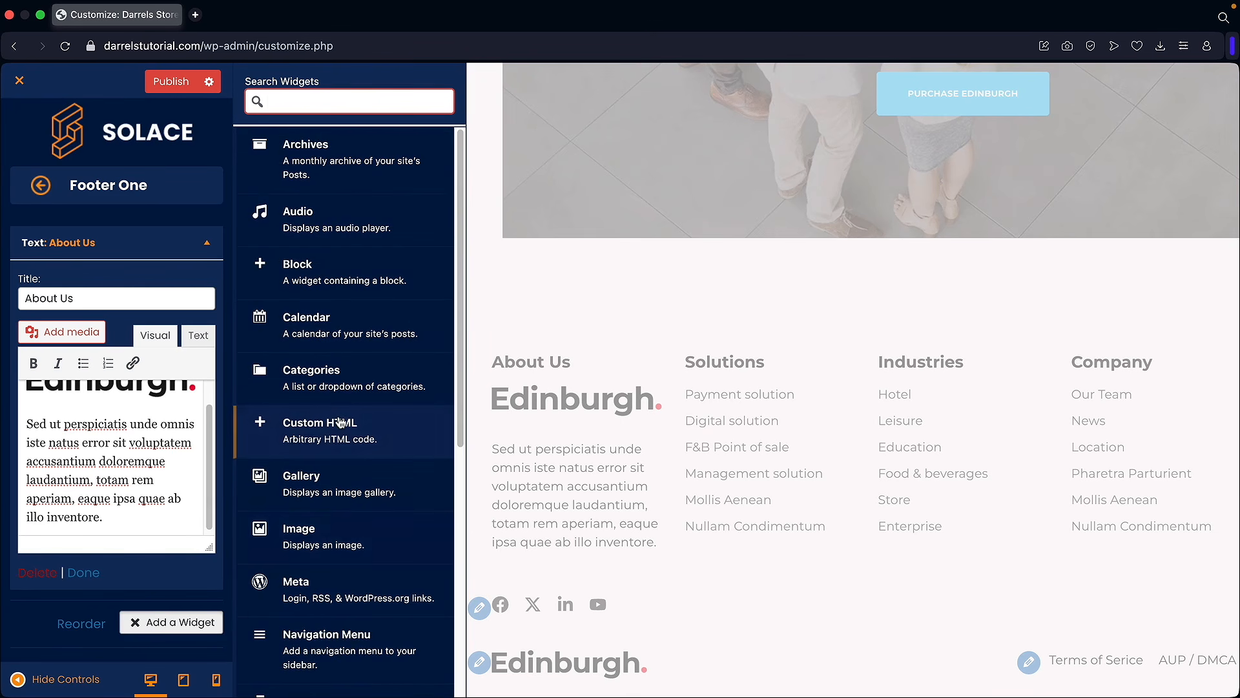
pyautogui.click(345, 539)
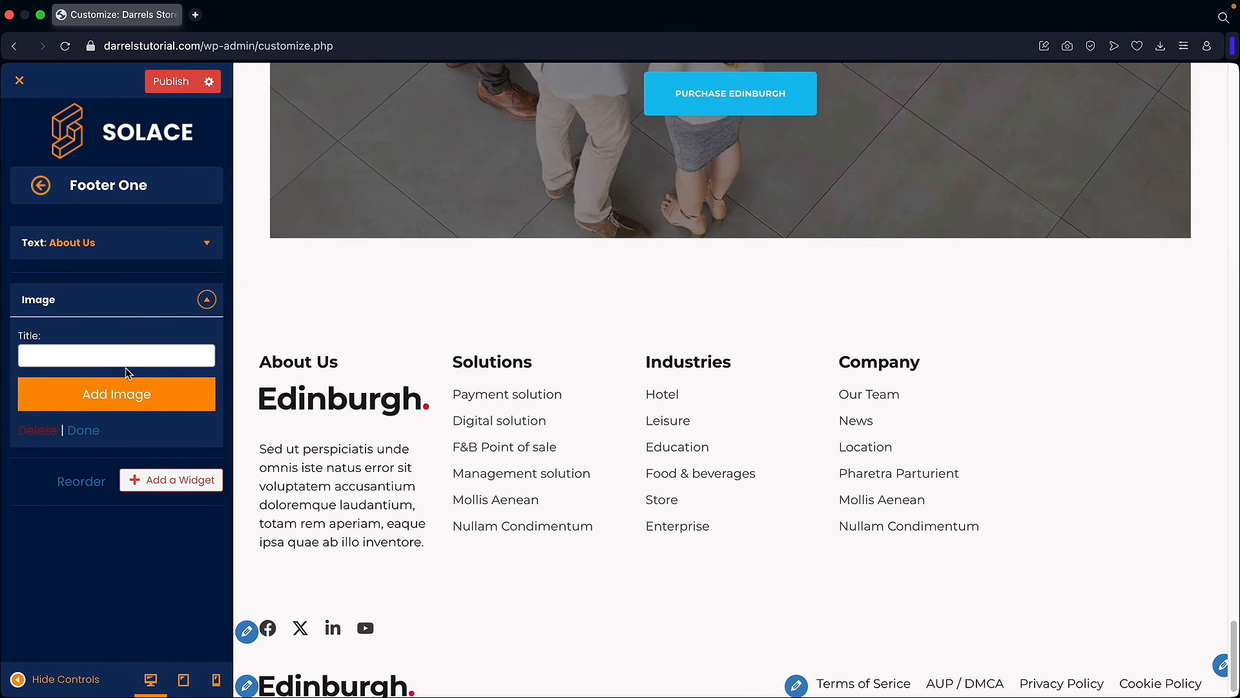
pyautogui.click(116, 393)
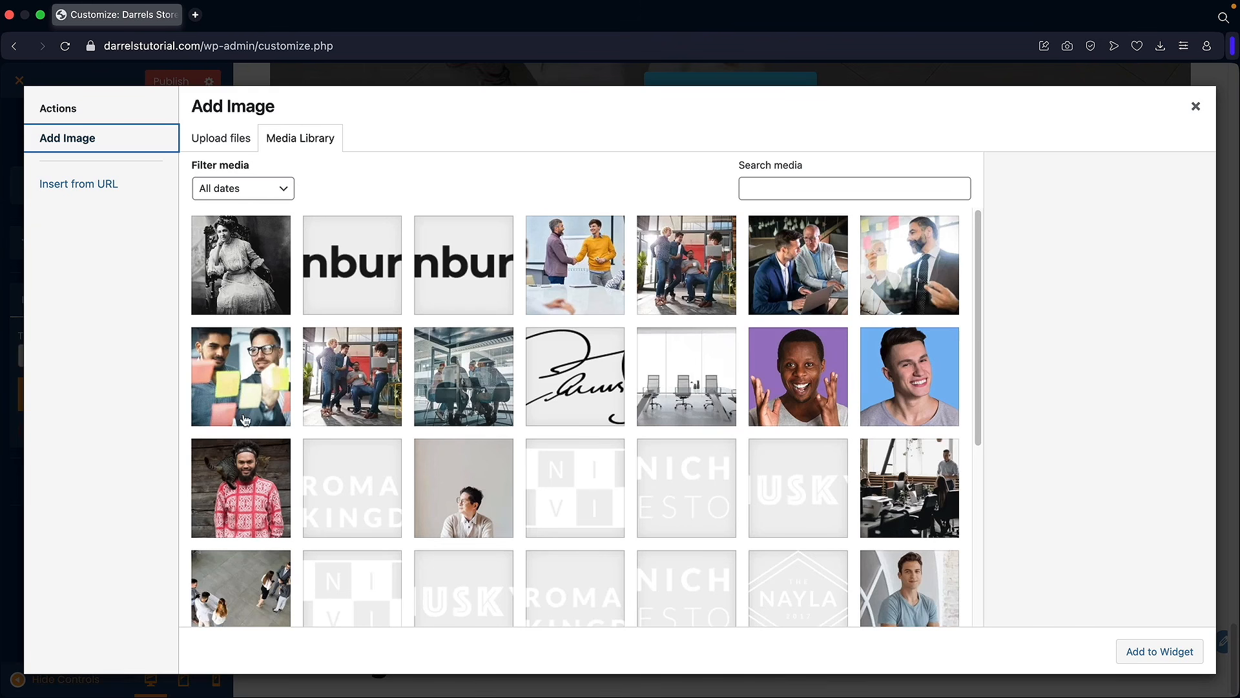
pyautogui.click(573, 378)
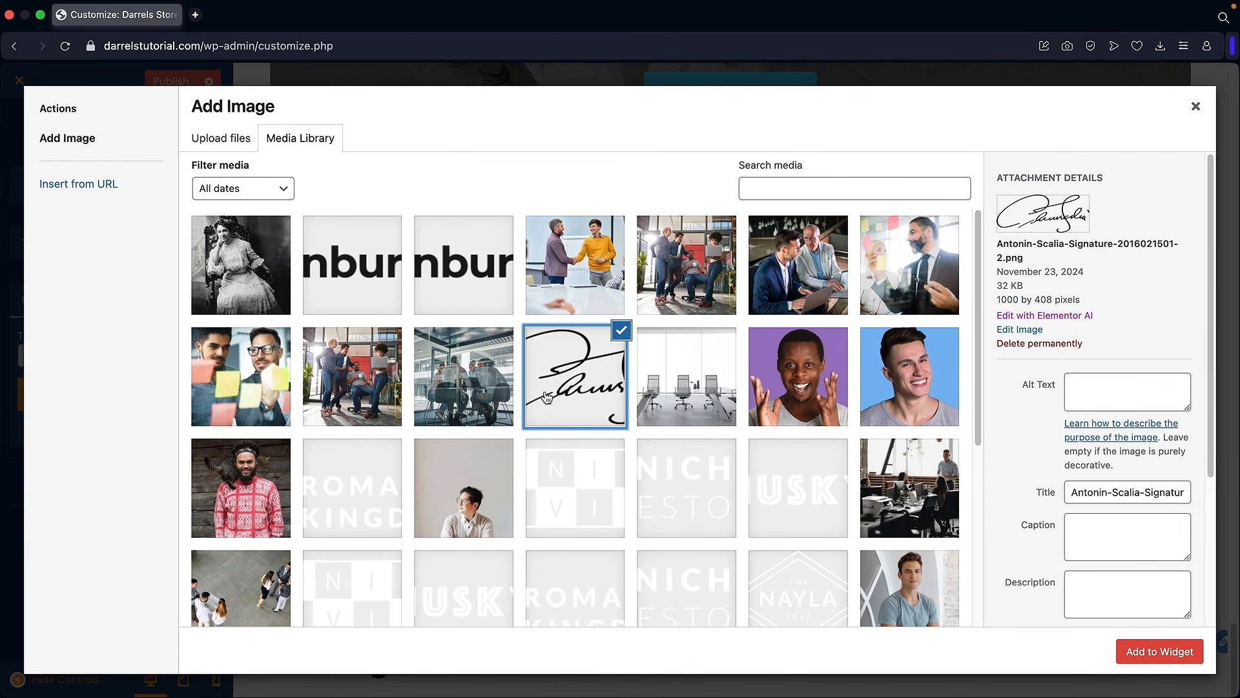
pyautogui.click(1154, 653)
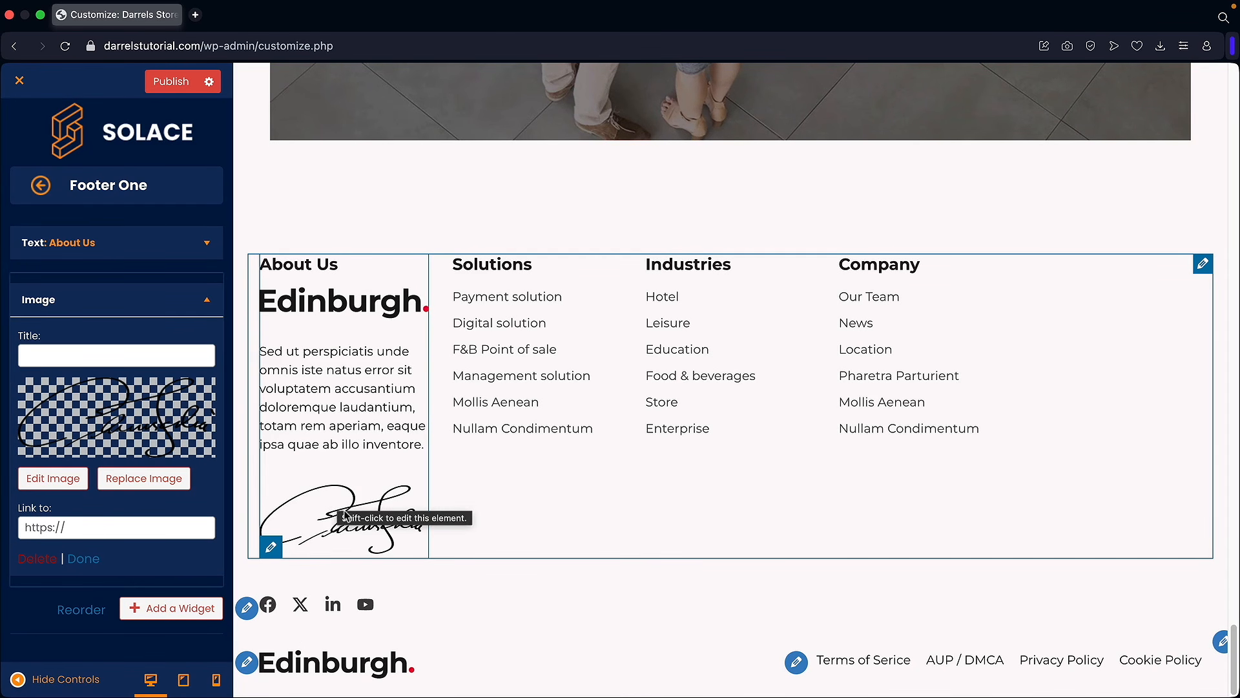
pyautogui.click(41, 187)
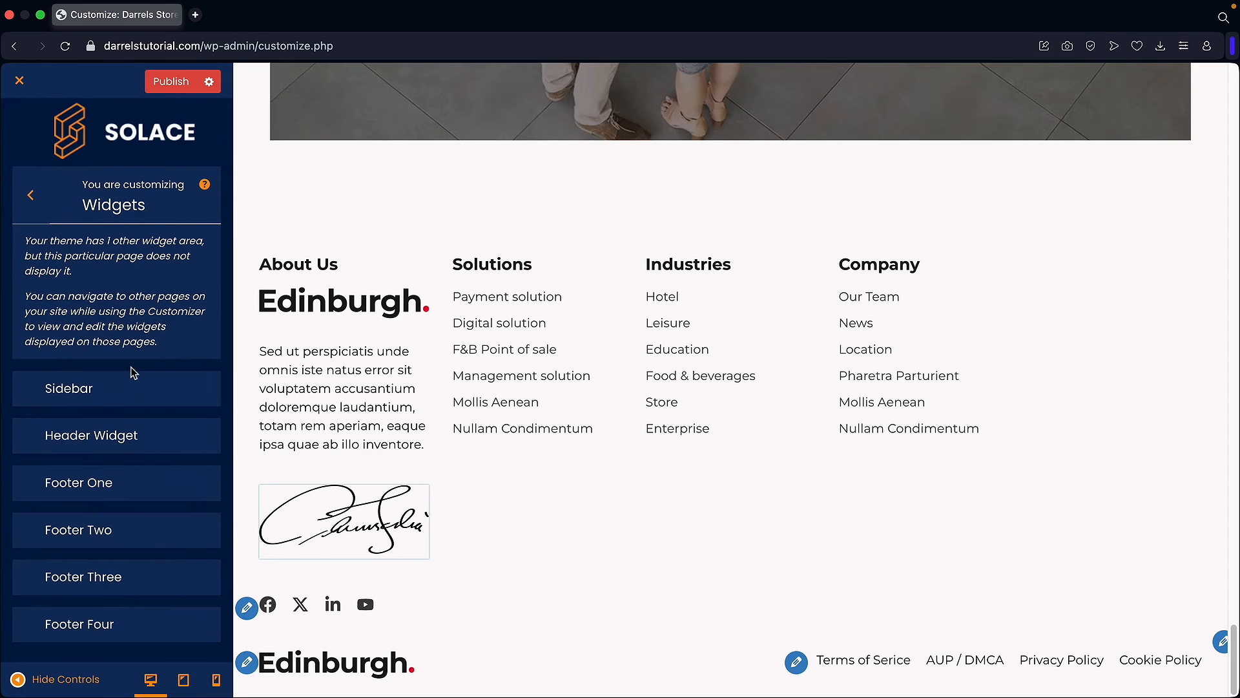
# Step: In Core Options > Homepage Settings, choose About as the homepage, leaving Posts page unset
pyautogui.click(29, 201)
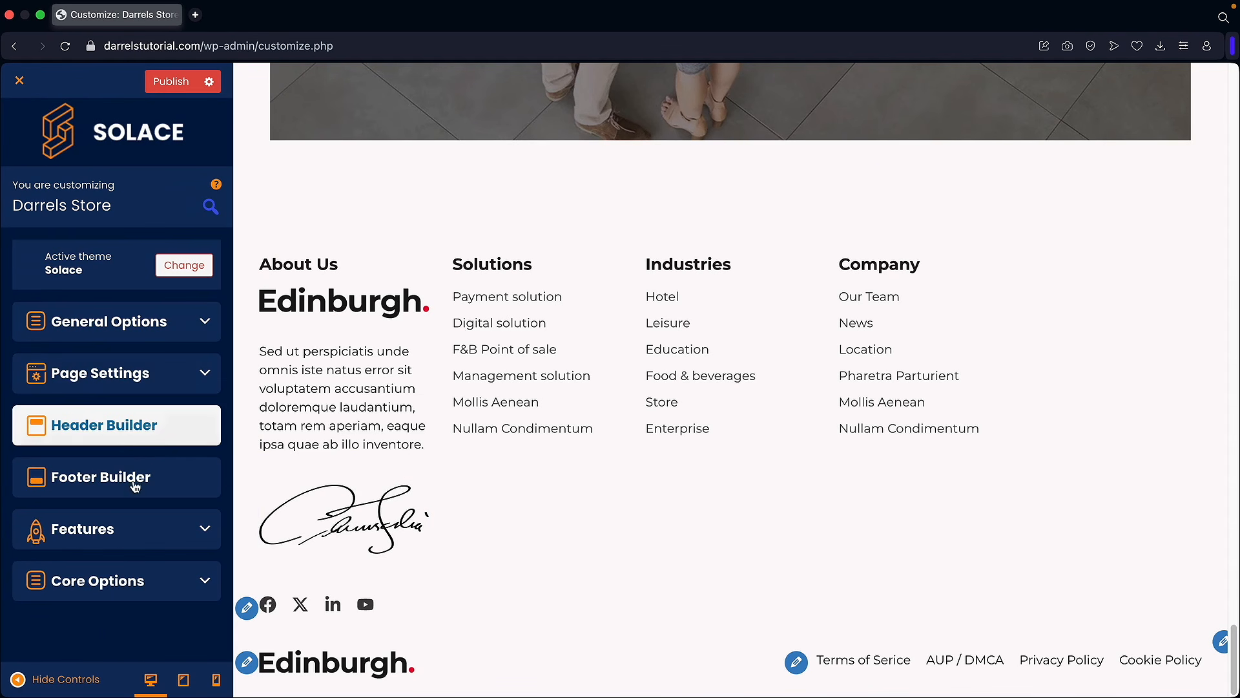
pyautogui.click(136, 477)
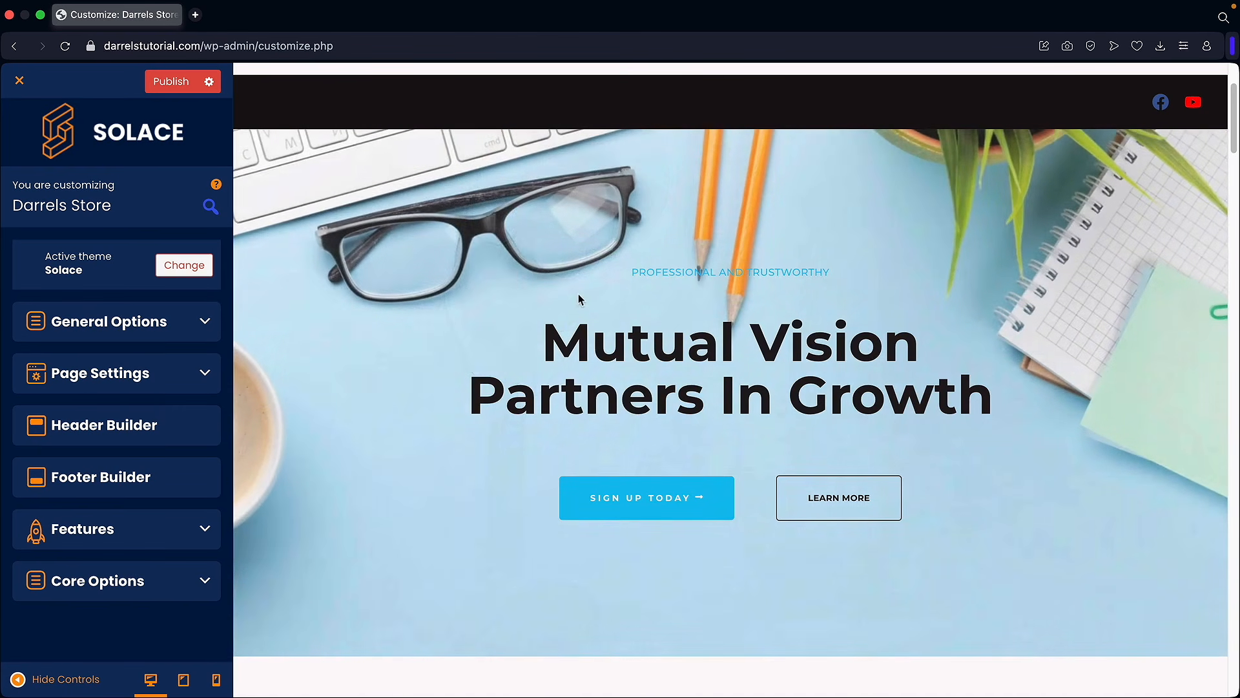
pyautogui.click(160, 575)
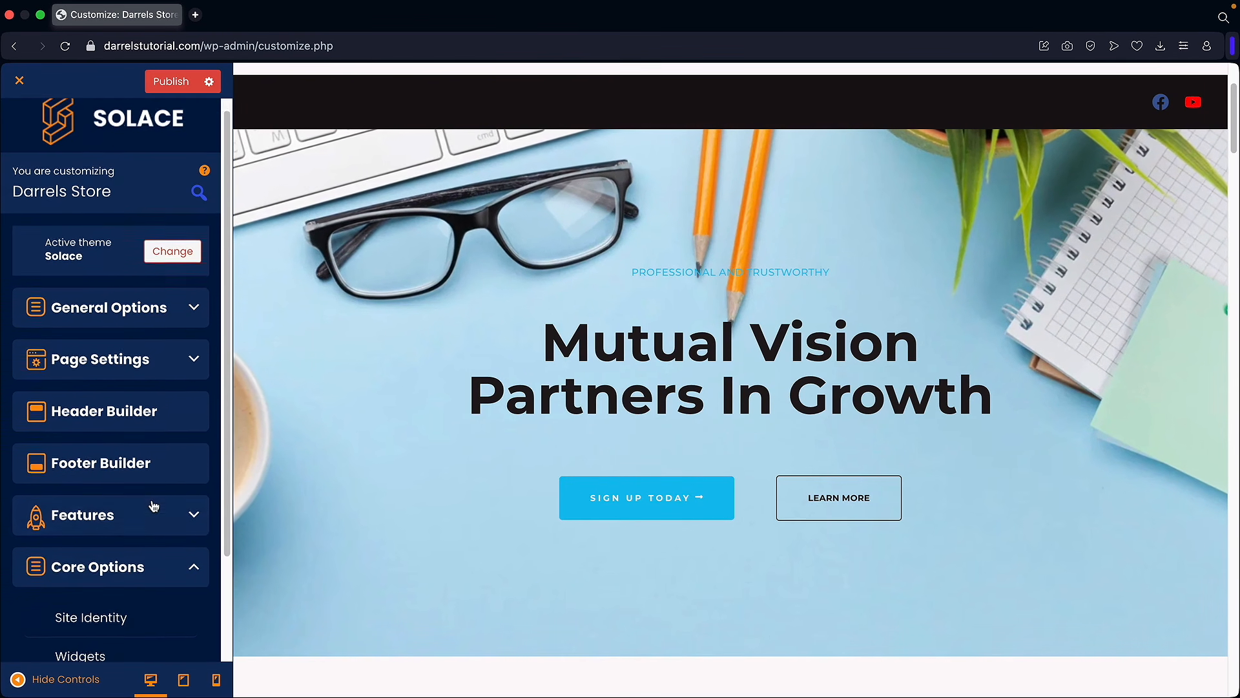
pyautogui.scroll(-3, 148, 517)
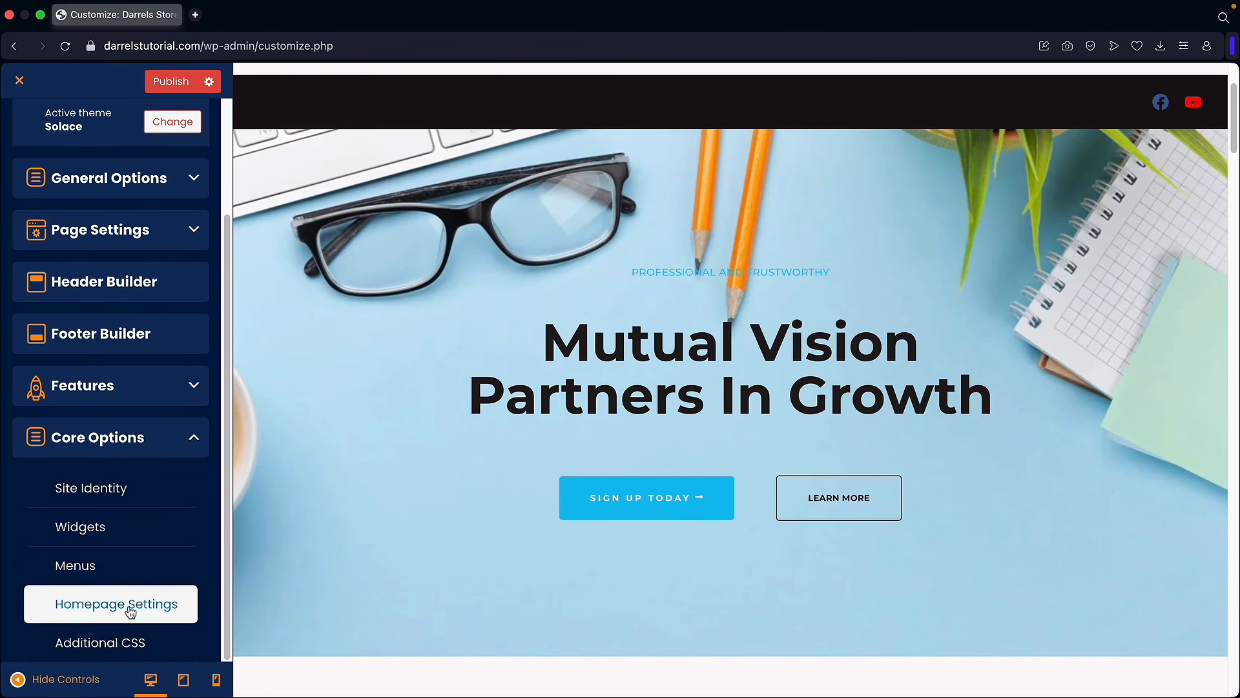
pyautogui.click(96, 603)
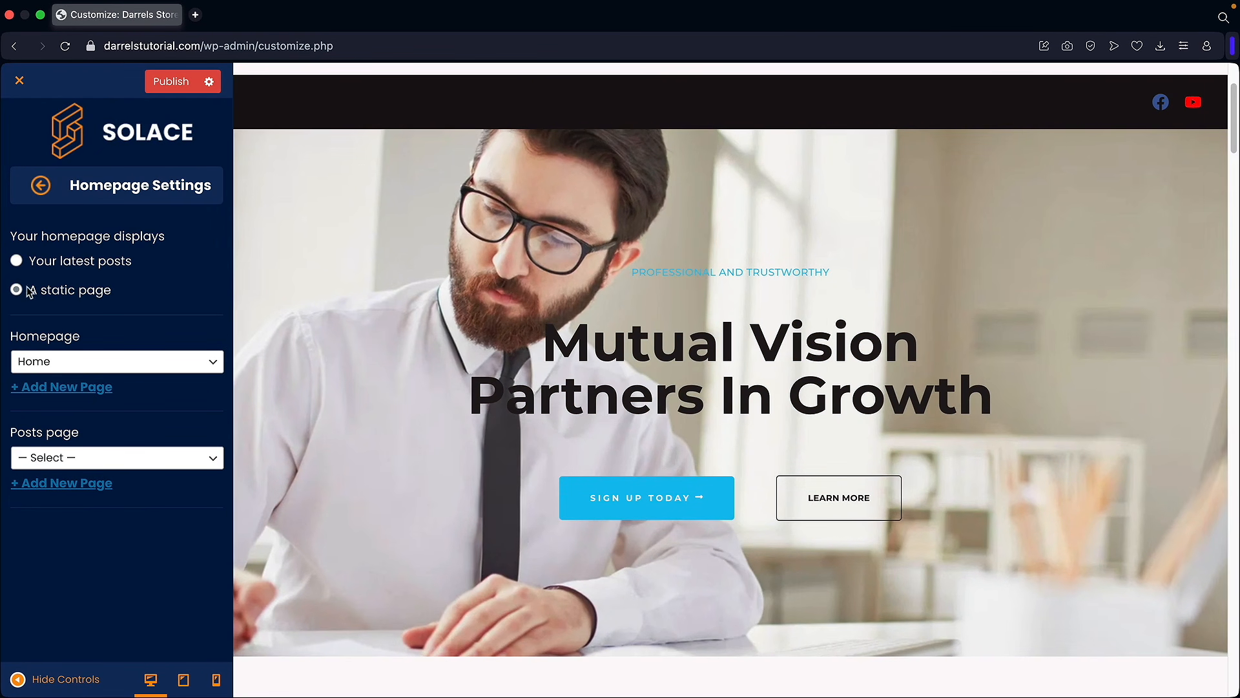
pyautogui.click(61, 361)
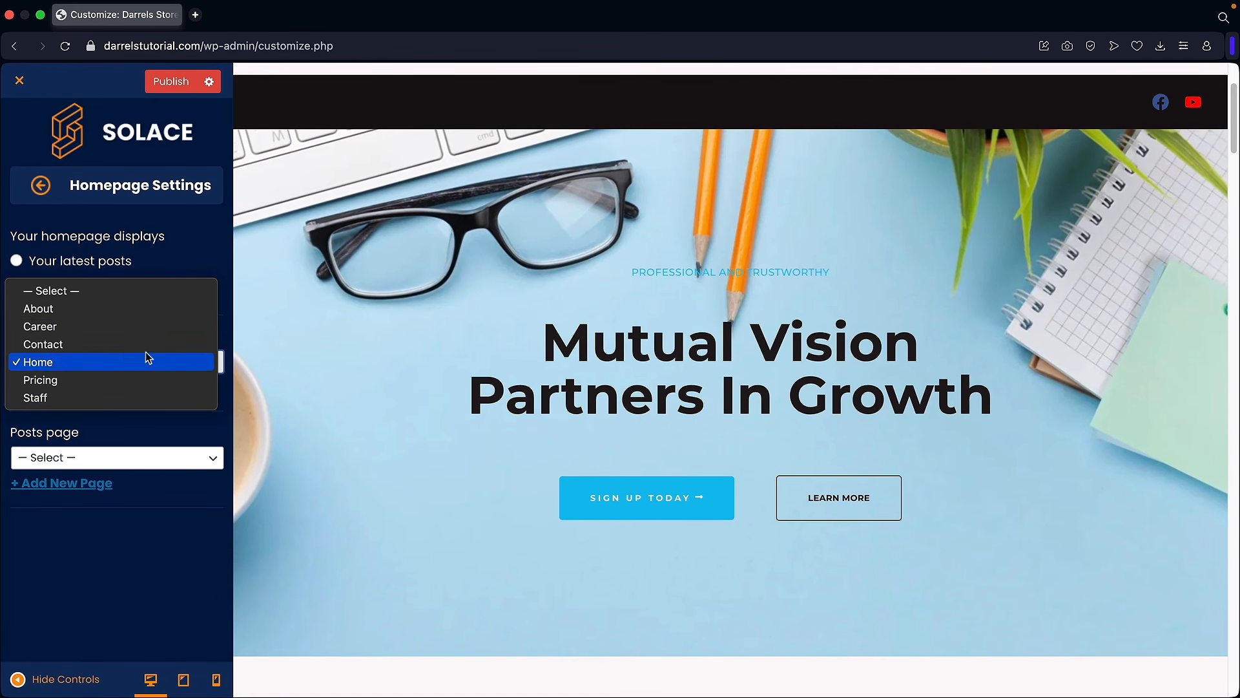
pyautogui.click(73, 312)
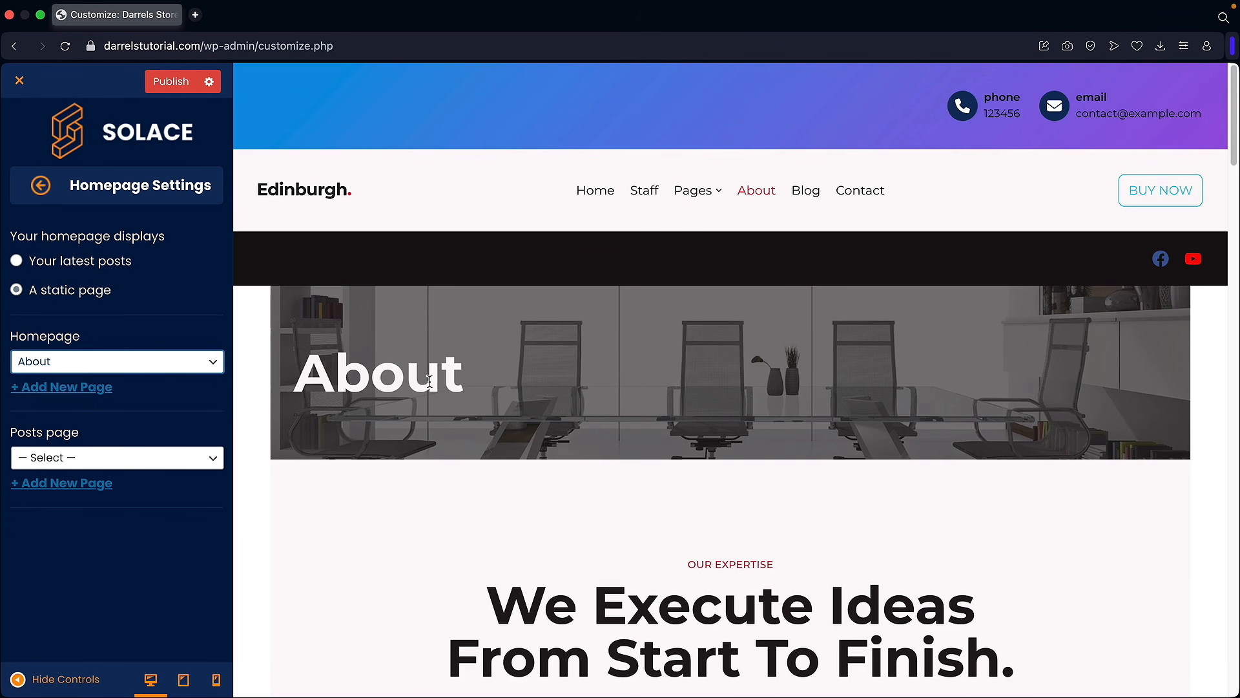
pyautogui.scroll(-2, 582, 349)
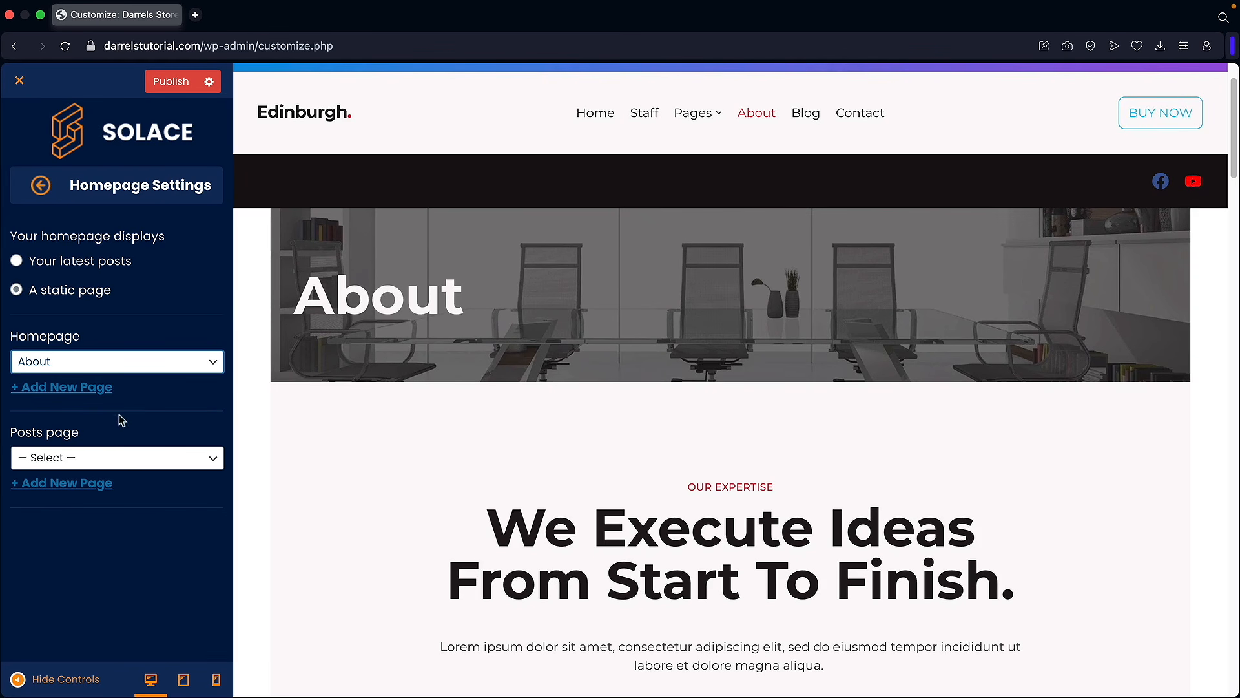
pyautogui.click(102, 458)
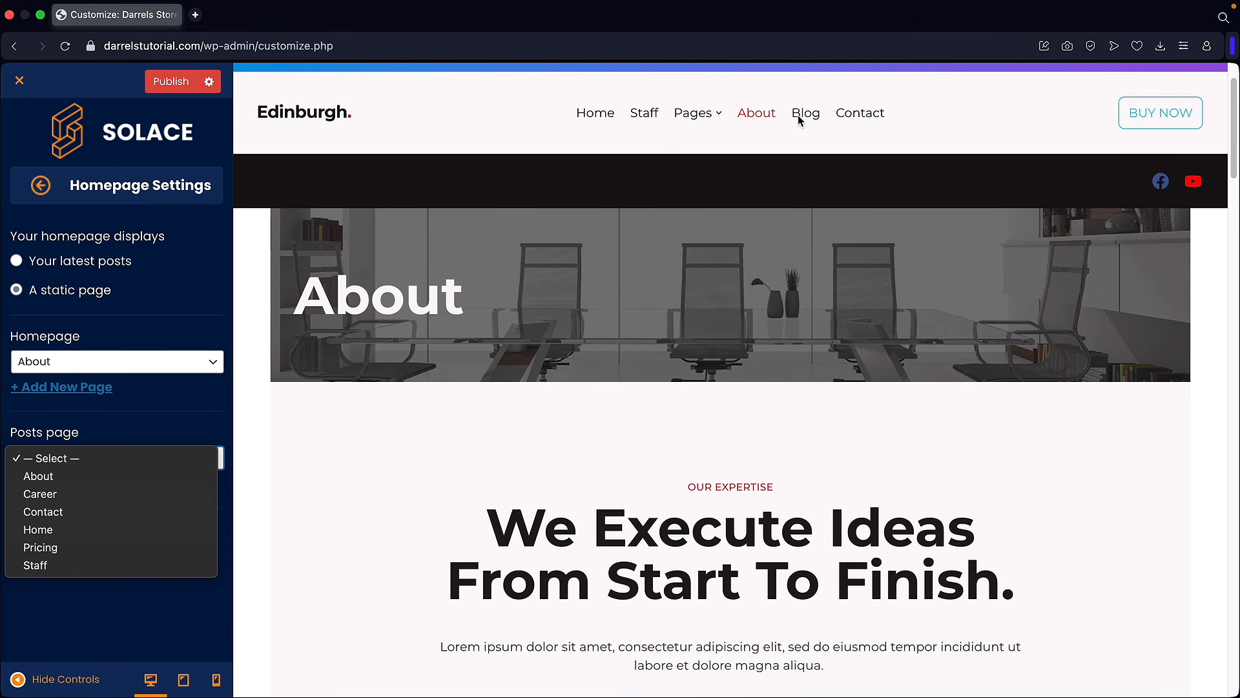
pyautogui.click(102, 596)
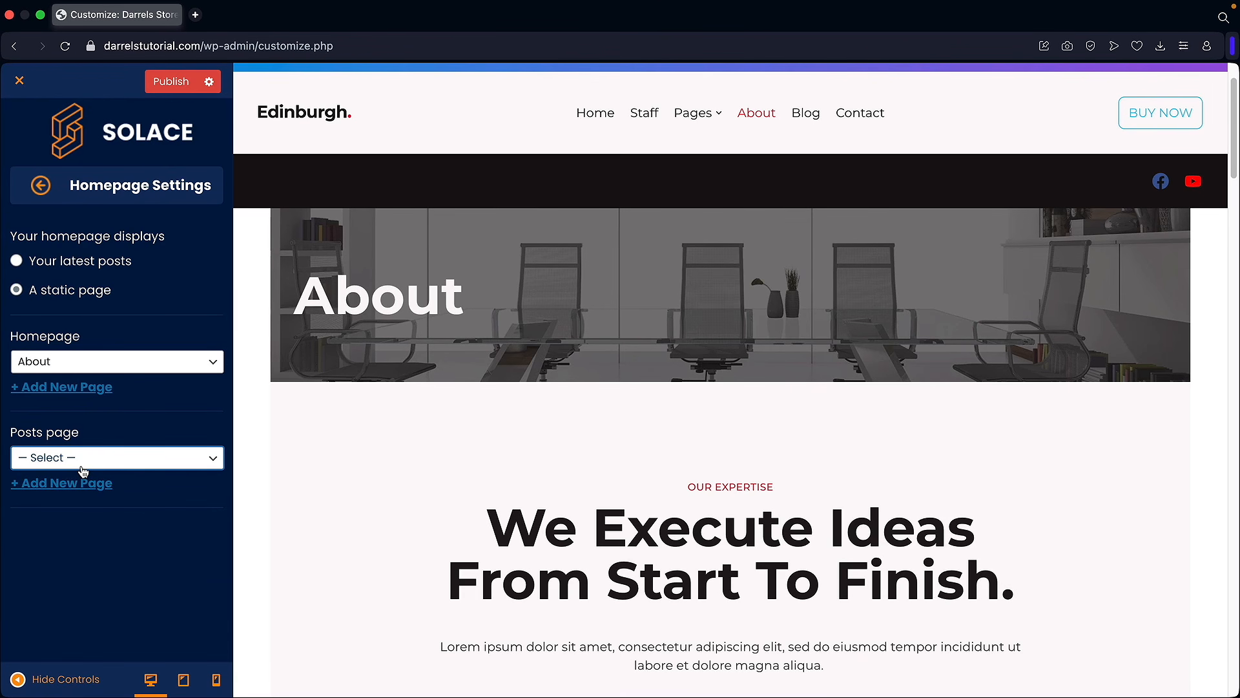
pyautogui.click(41, 187)
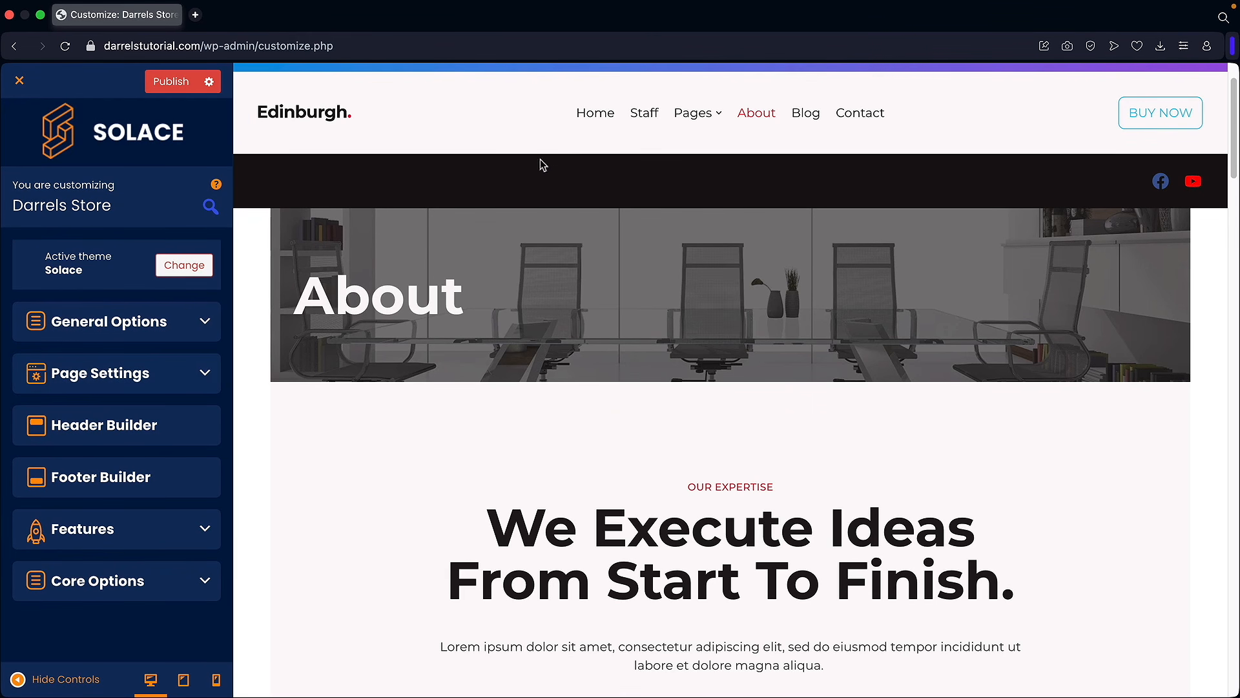
# Step: Load Home in the preview, then close the Customizer and discard the unsaved changes
pyautogui.click(595, 113)
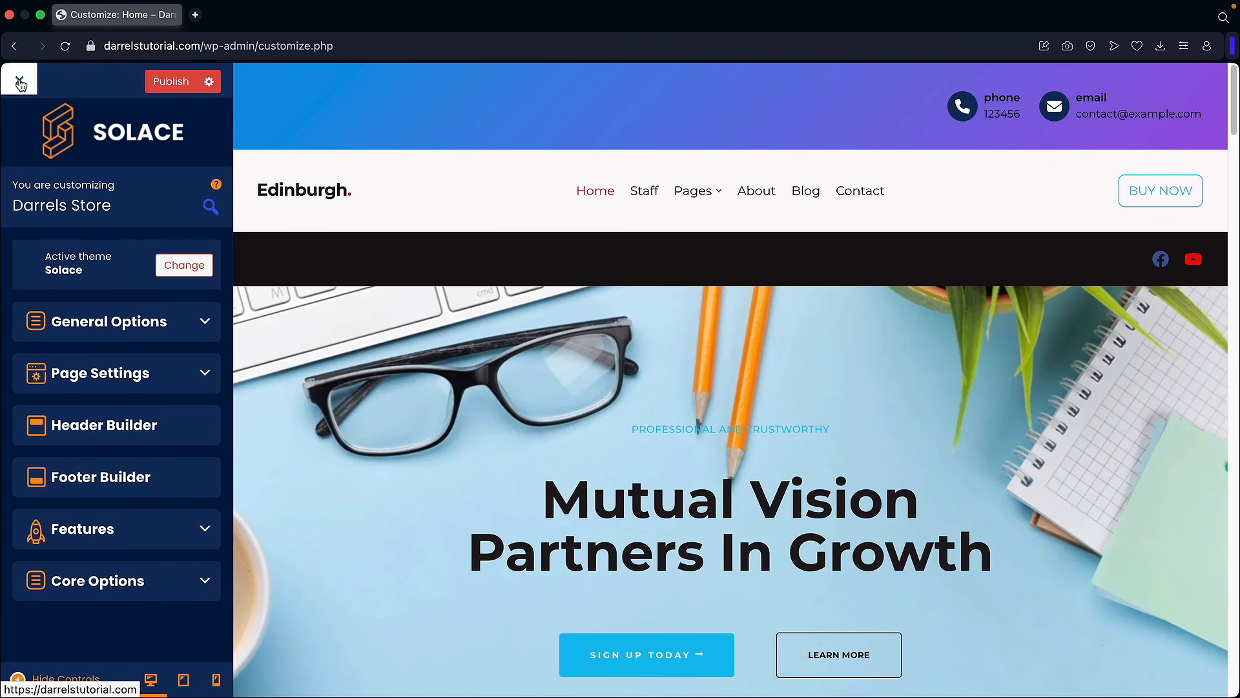
pyautogui.click(20, 84)
pyautogui.click(747, 153)
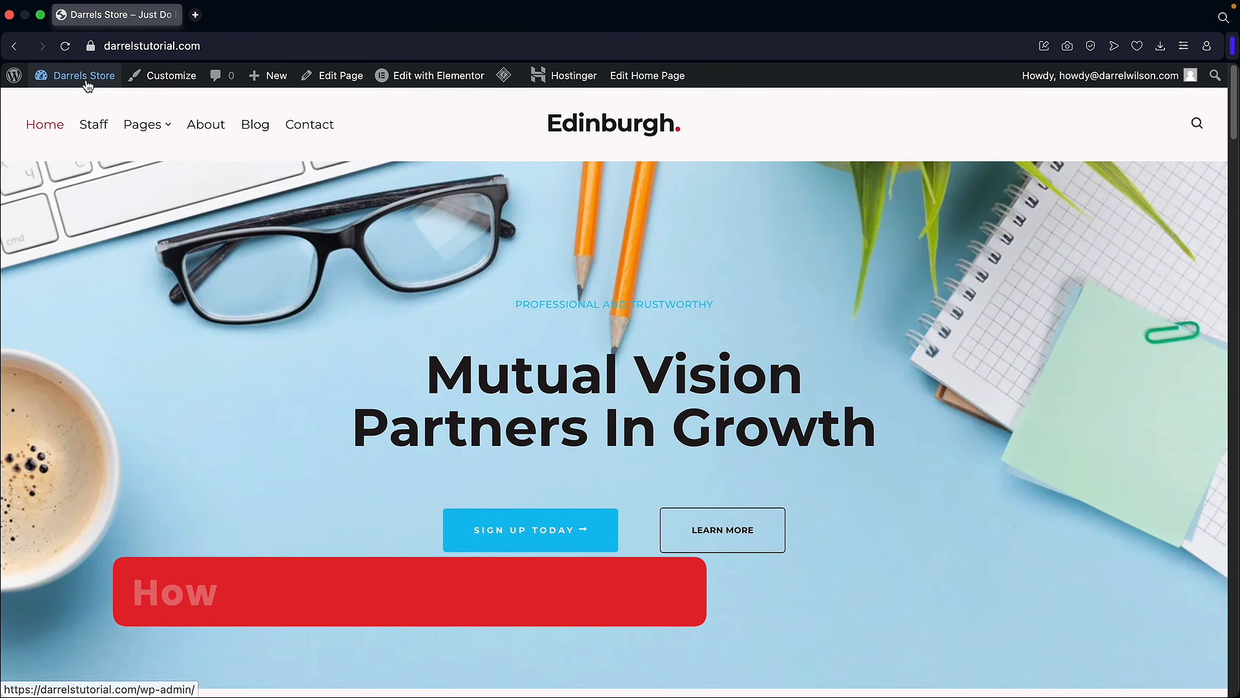
# Step: From the dashboard, search Add New Plugin for 'contact form'
pyautogui.click(101, 104)
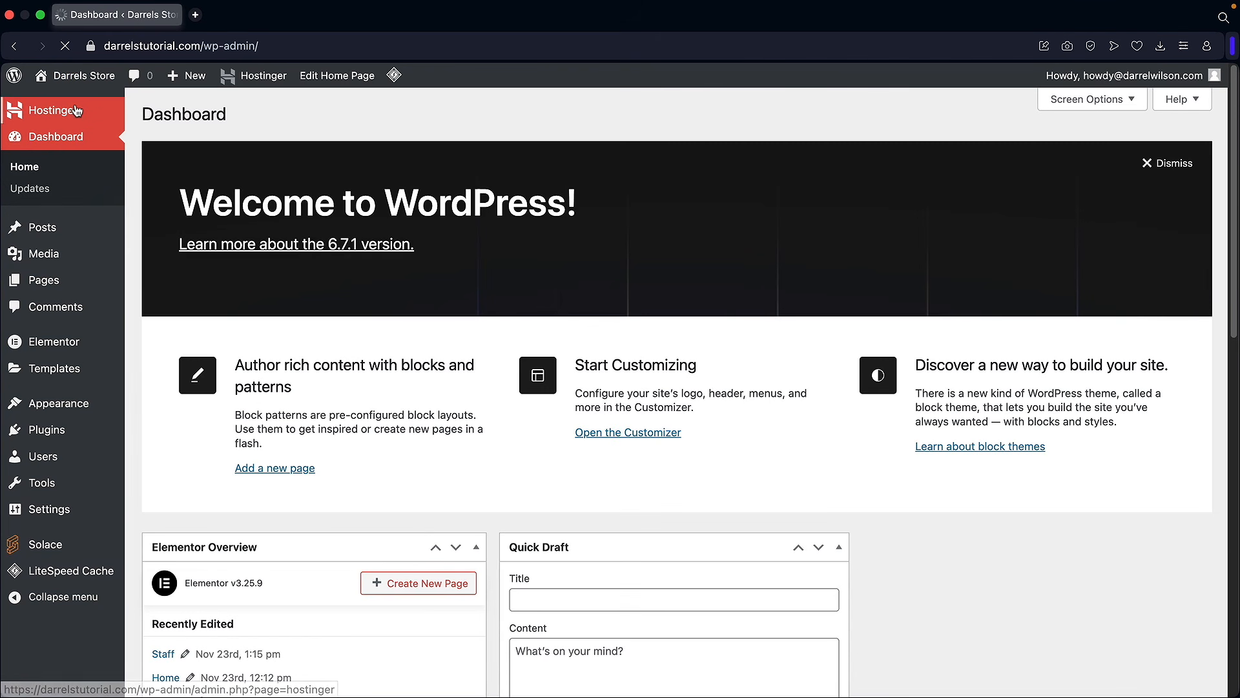
pyautogui.moveTo(56, 428)
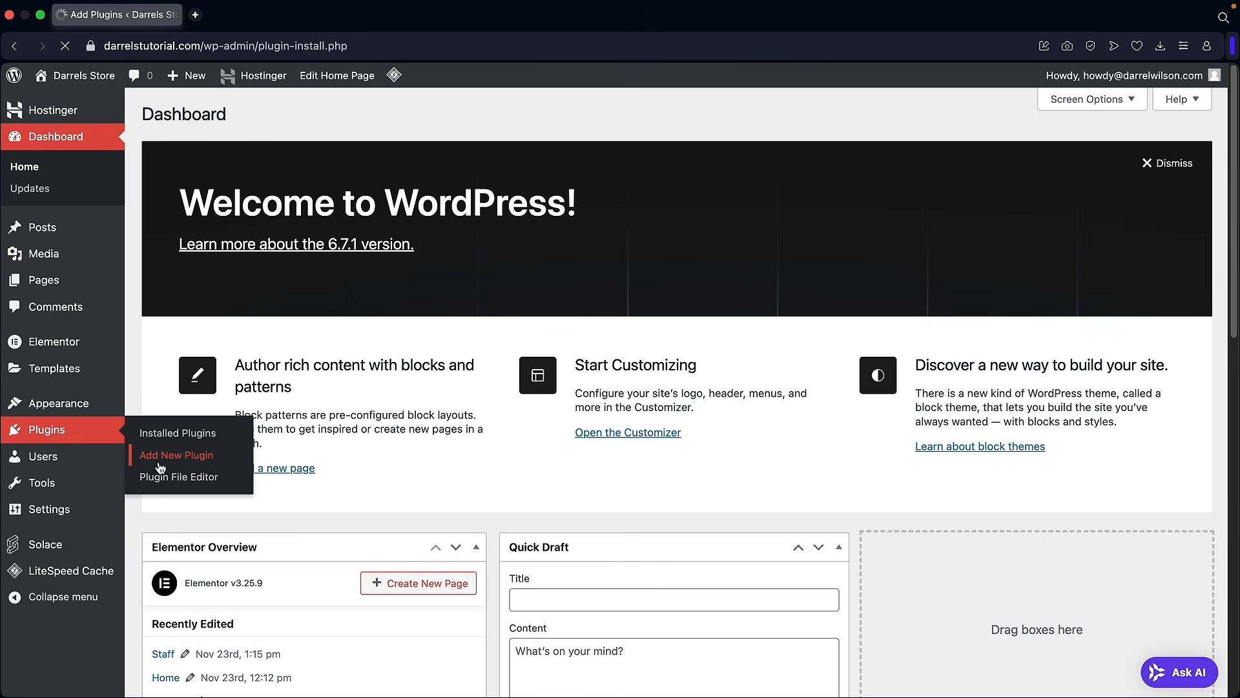
pyautogui.click(315, 439)
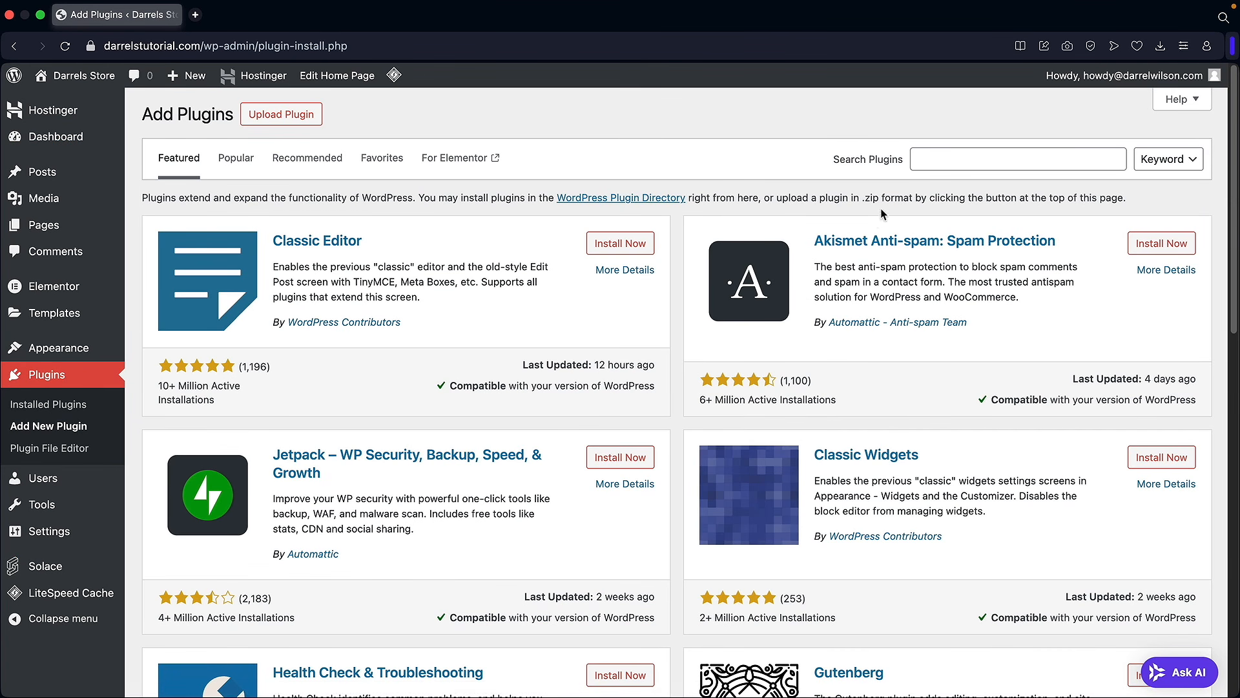
pyautogui.click(954, 163)
pyautogui.write('contact form')
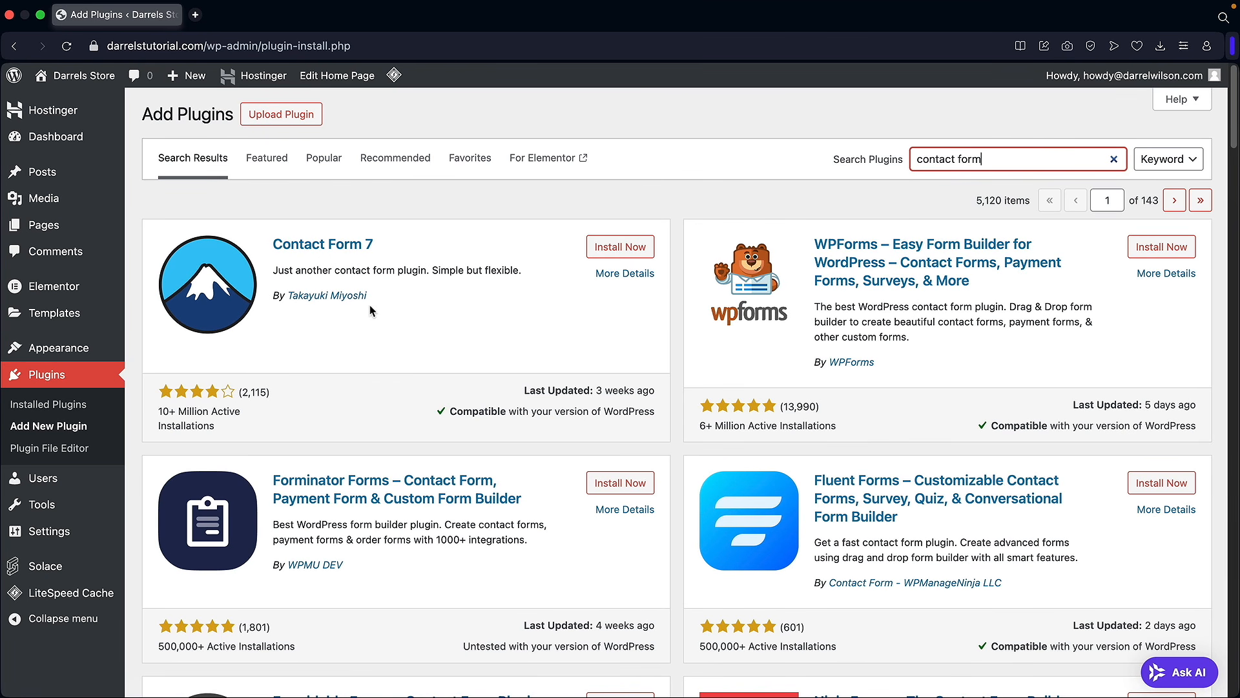
# Step: Install and activate the WPForms Lite plugin
pyautogui.scroll(-3, 369, 306)
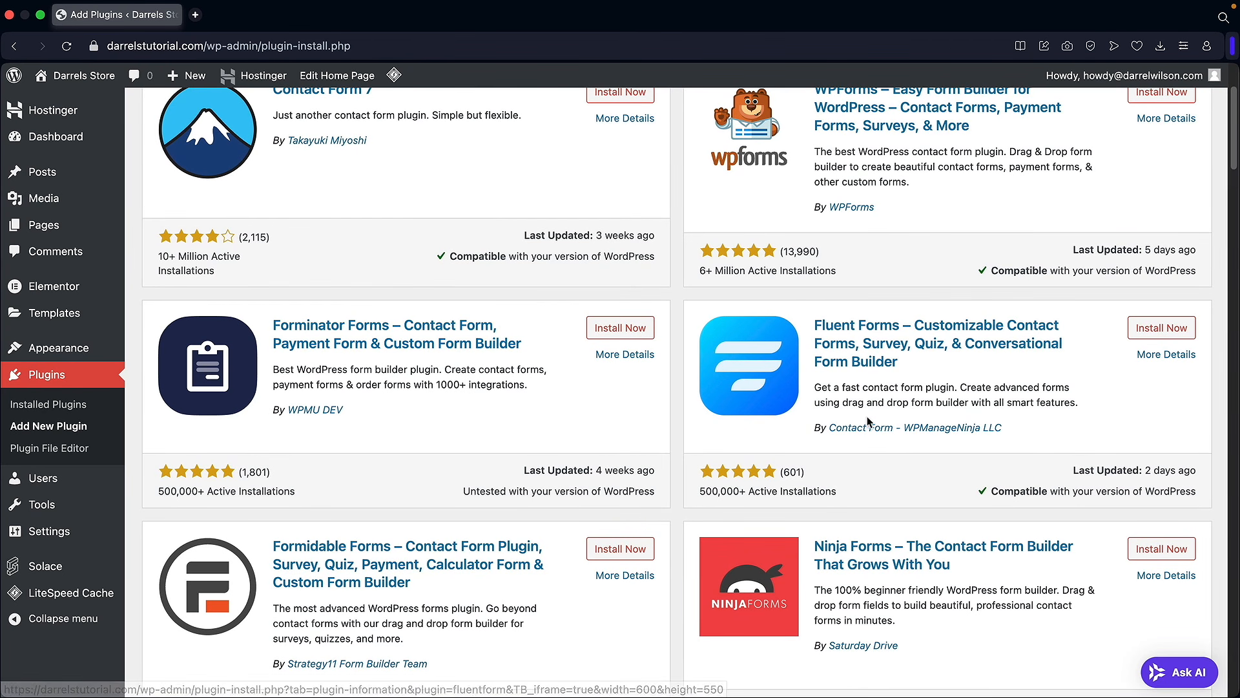
pyautogui.scroll(-3, 865, 422)
pyautogui.scroll(-1, 555, 410)
pyautogui.scroll(7, 537, 398)
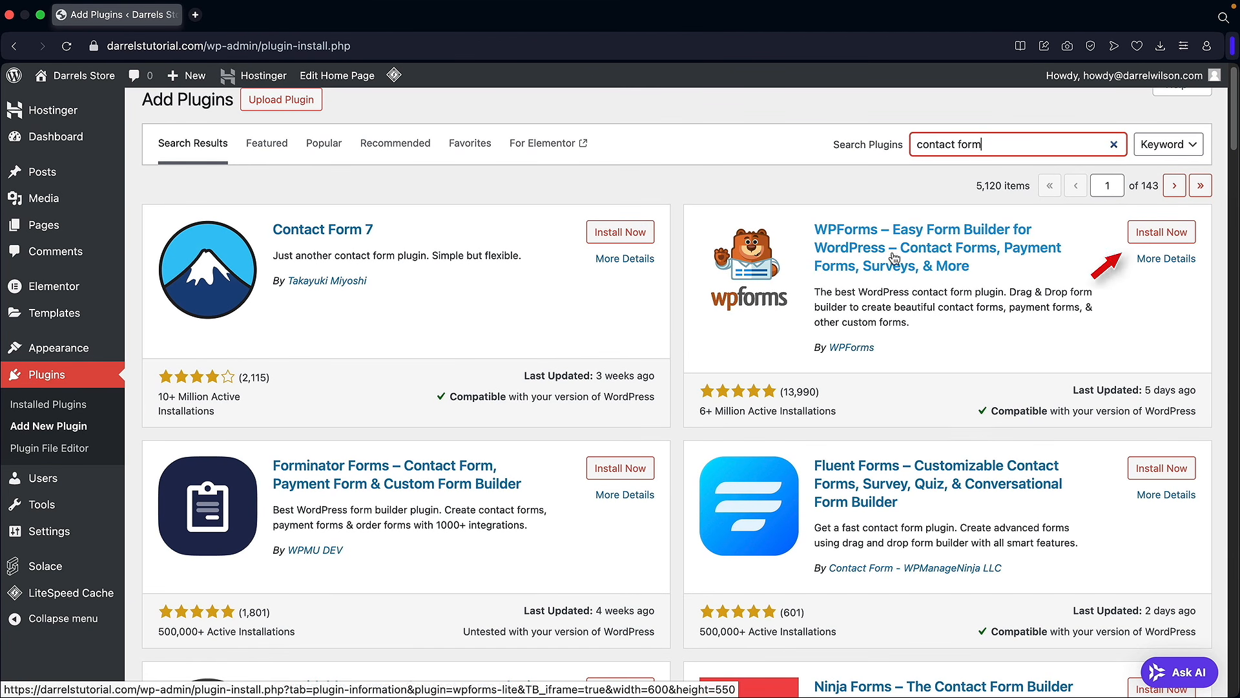
pyautogui.click(1160, 232)
pyautogui.click(1168, 238)
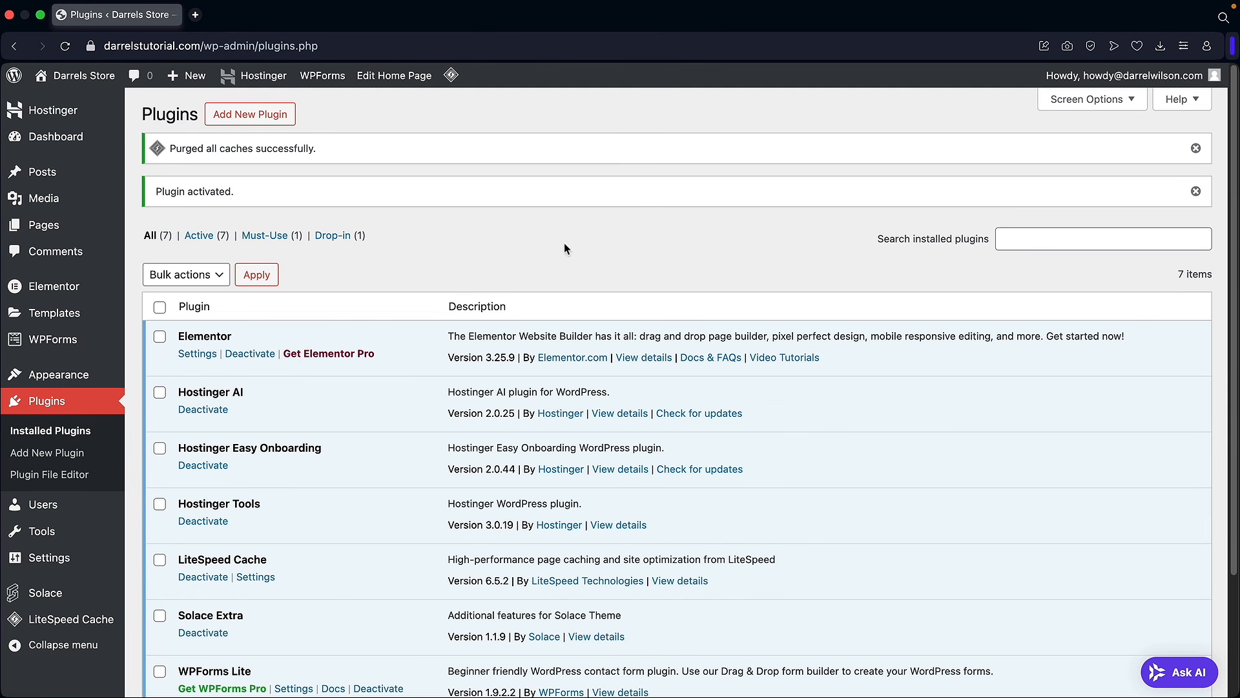
# Step: Create a new form from the Simple Contact Form template
pyautogui.click(158, 343)
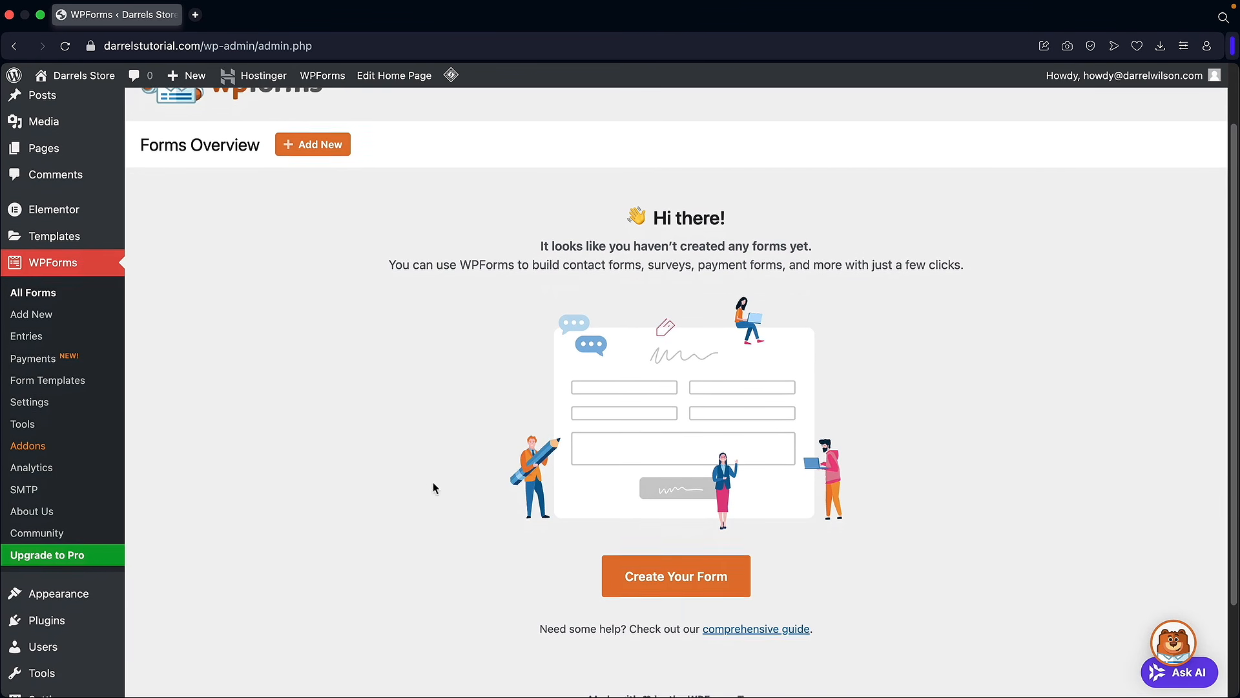
pyautogui.click(685, 578)
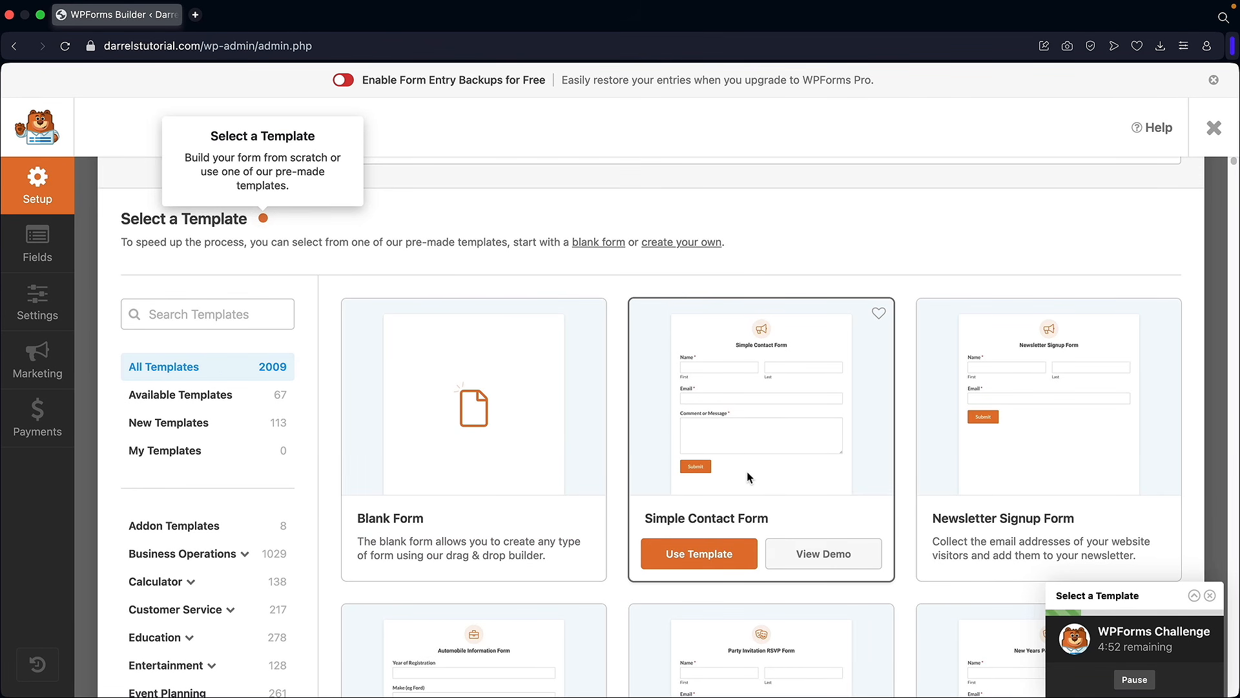
pyautogui.click(699, 557)
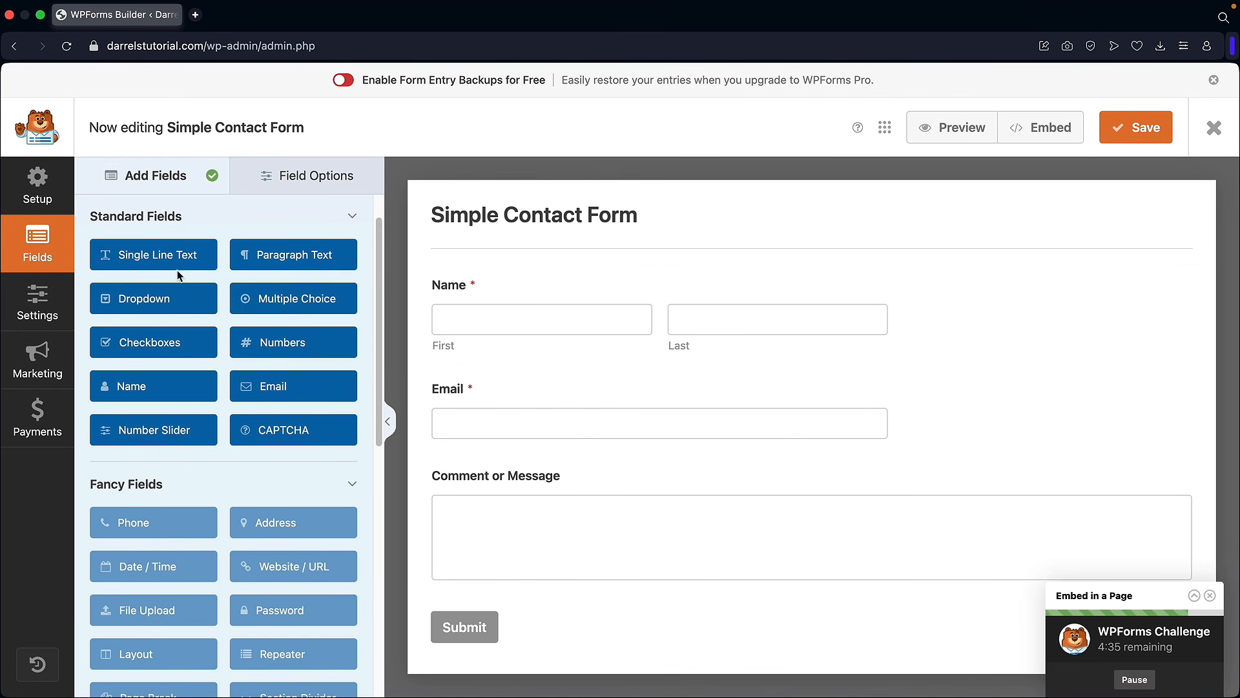
# Step: Add a required 'Phone Number' single-line field between Name and Email, then save the form
pyautogui.moveTo(143, 257); pyautogui.dragTo(523, 393)
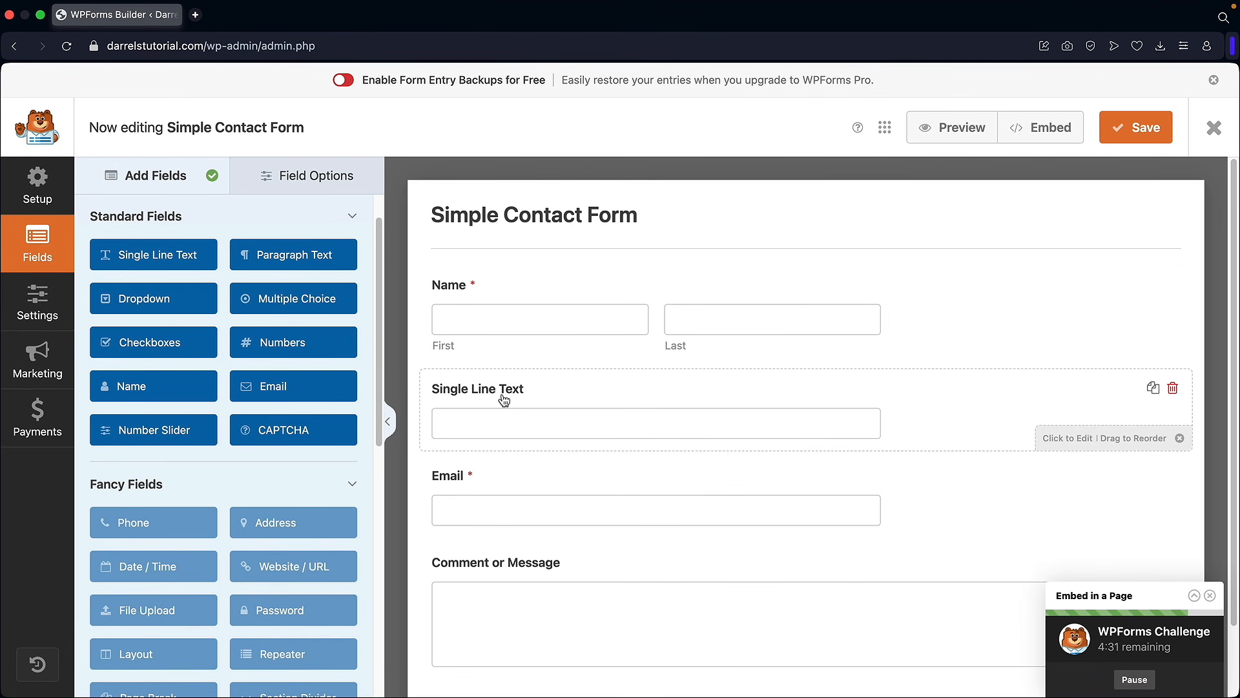
pyautogui.click(497, 395)
pyautogui.tripleClick(239, 302)
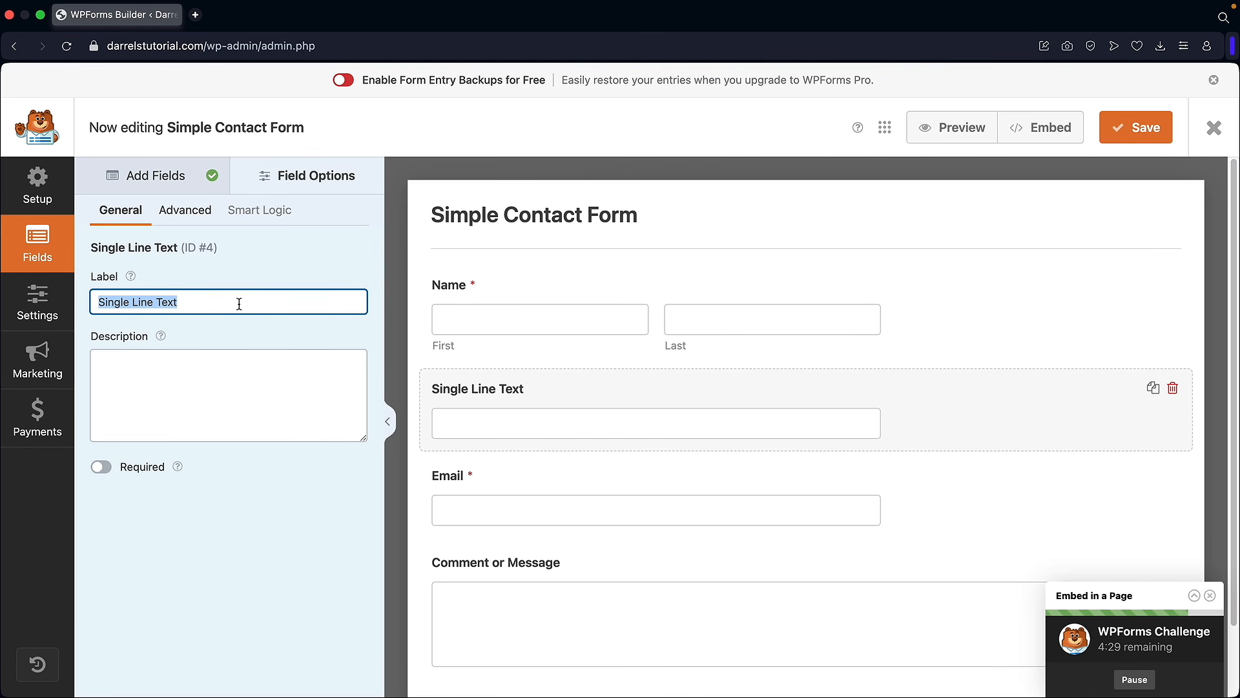
pyautogui.write('Phone Number')
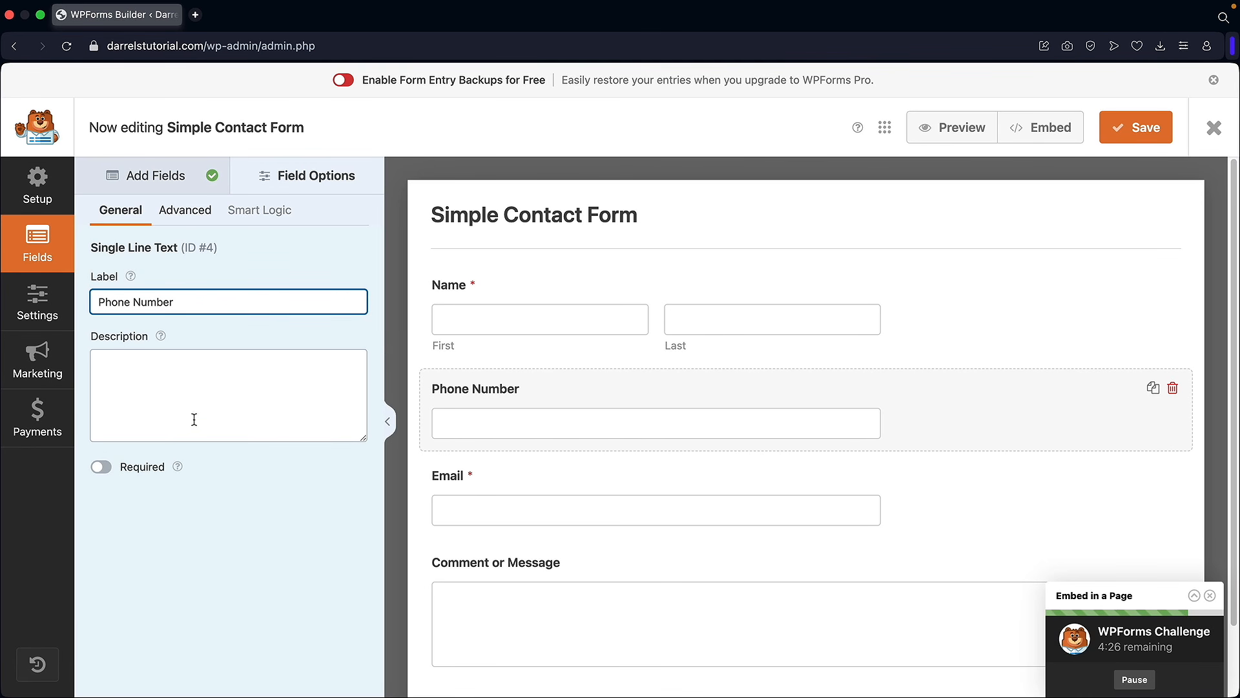
pyautogui.click(101, 467)
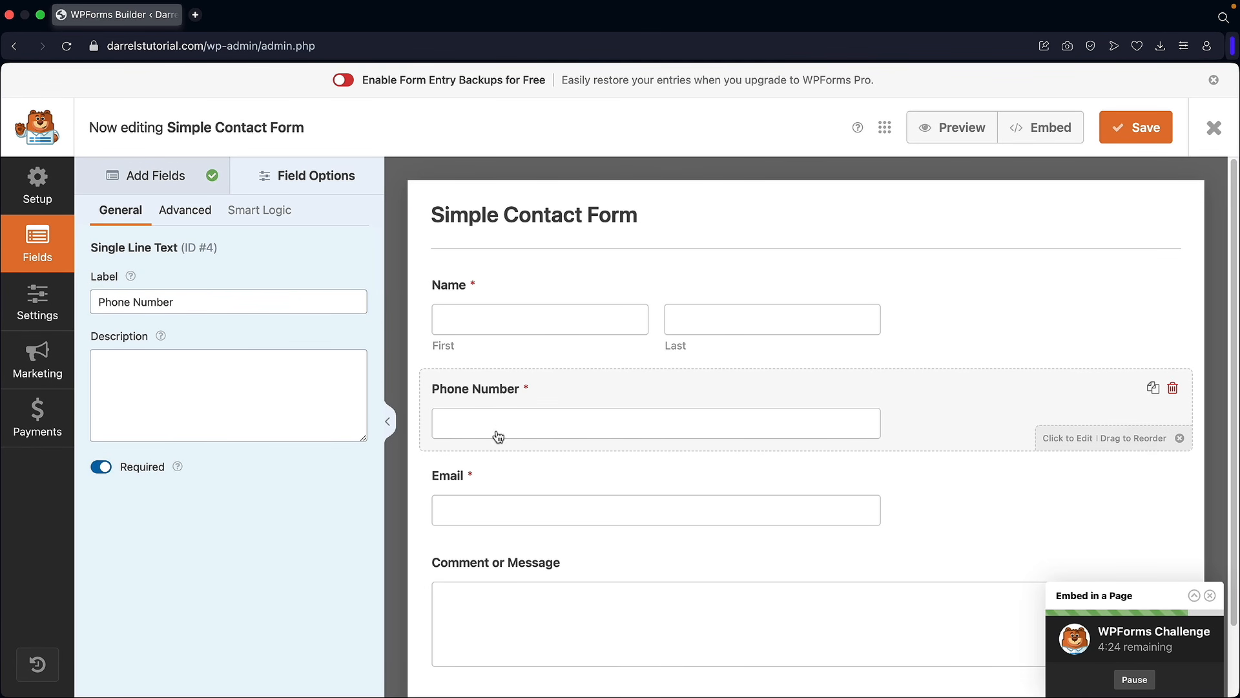
pyautogui.click(176, 182)
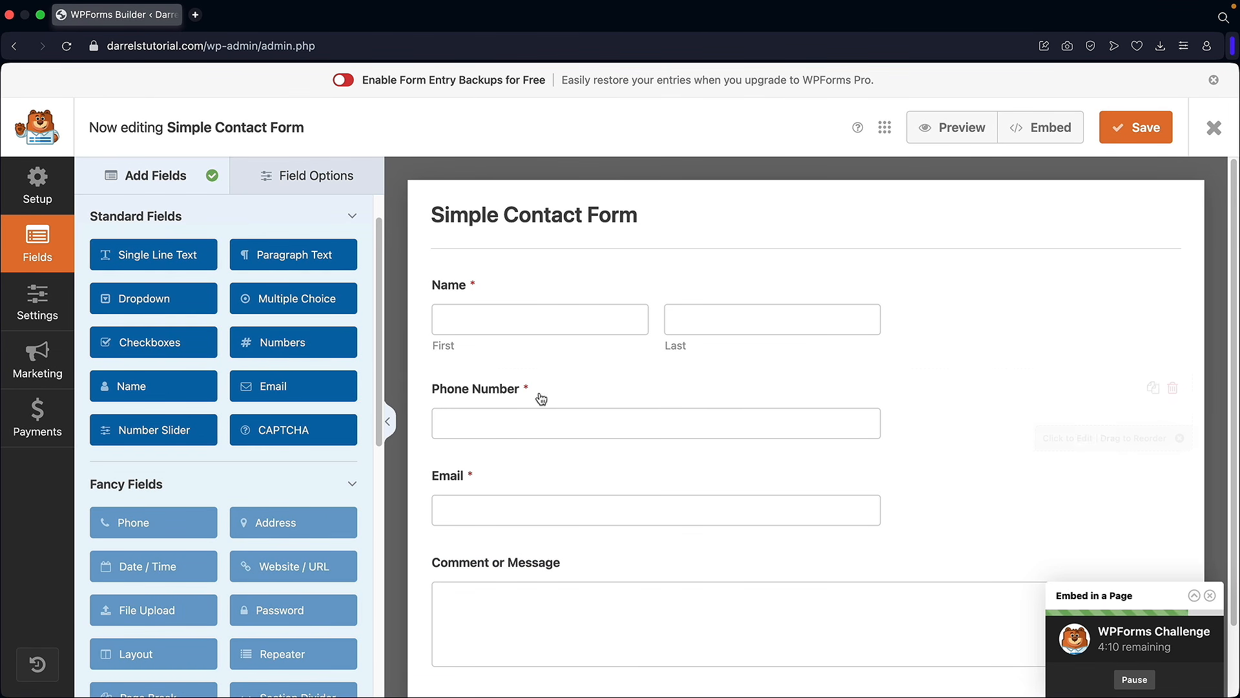
pyautogui.click(1148, 134)
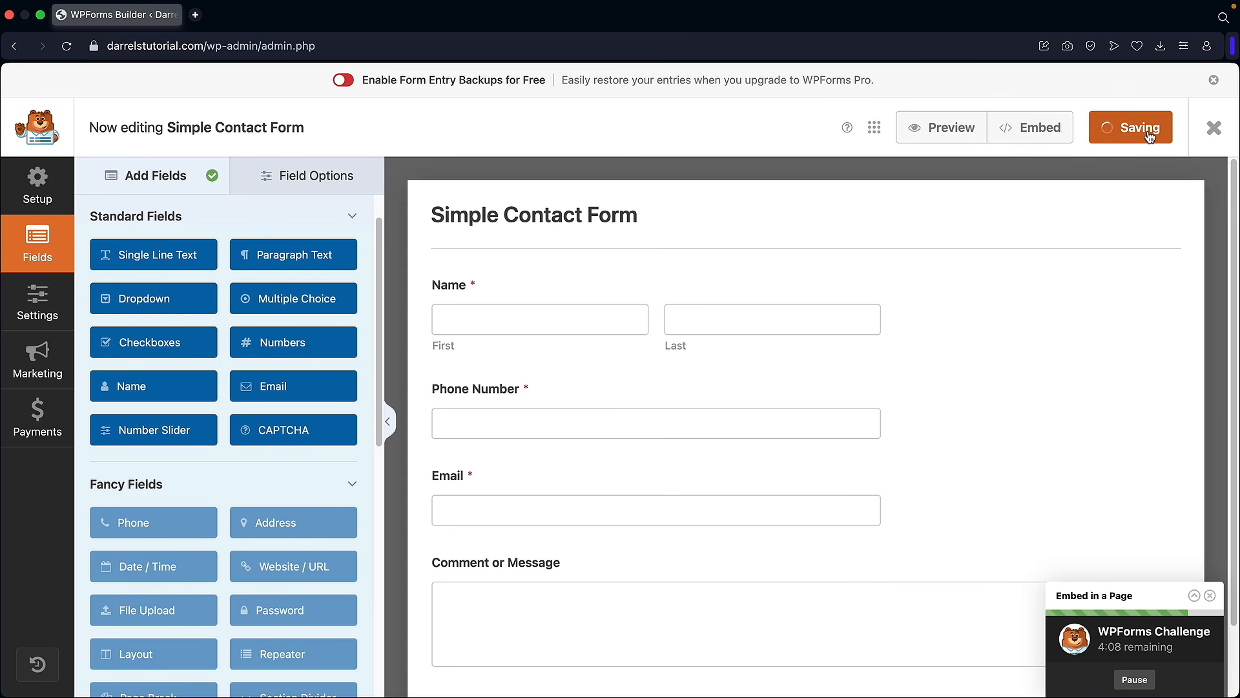
# Step: In the notification settings, replace 'Simple Contact Form' in the subject with 'New Webssite Notification'
pyautogui.click(45, 294)
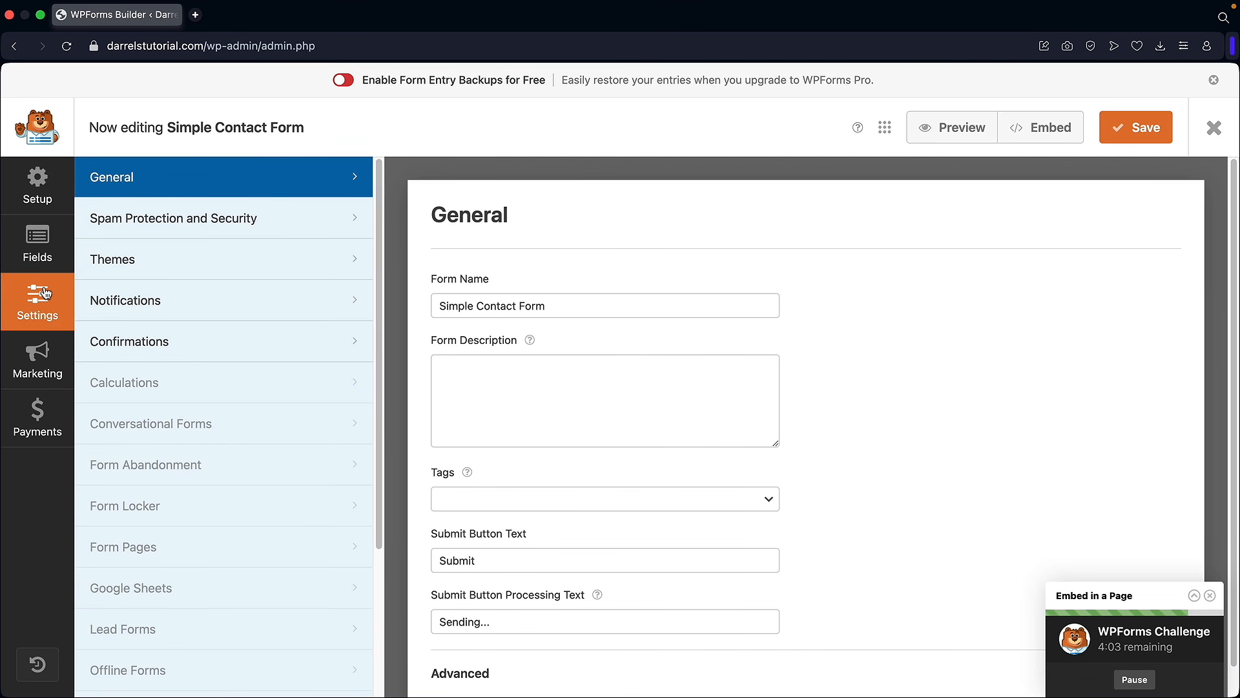
pyautogui.click(141, 303)
pyautogui.scroll(-3, 562, 358)
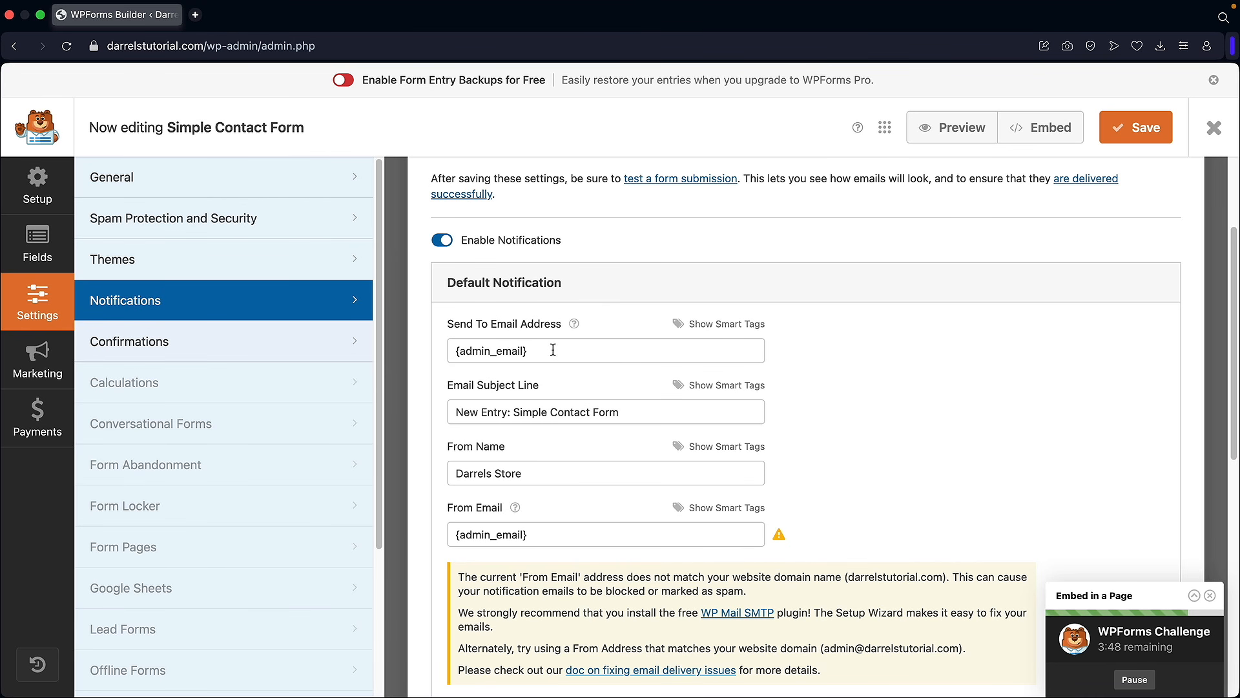
pyautogui.moveTo(552, 350)
pyautogui.mouseDown()
pyautogui.moveTo(451, 348)
pyautogui.moveTo(542, 349)
pyautogui.mouseUp()
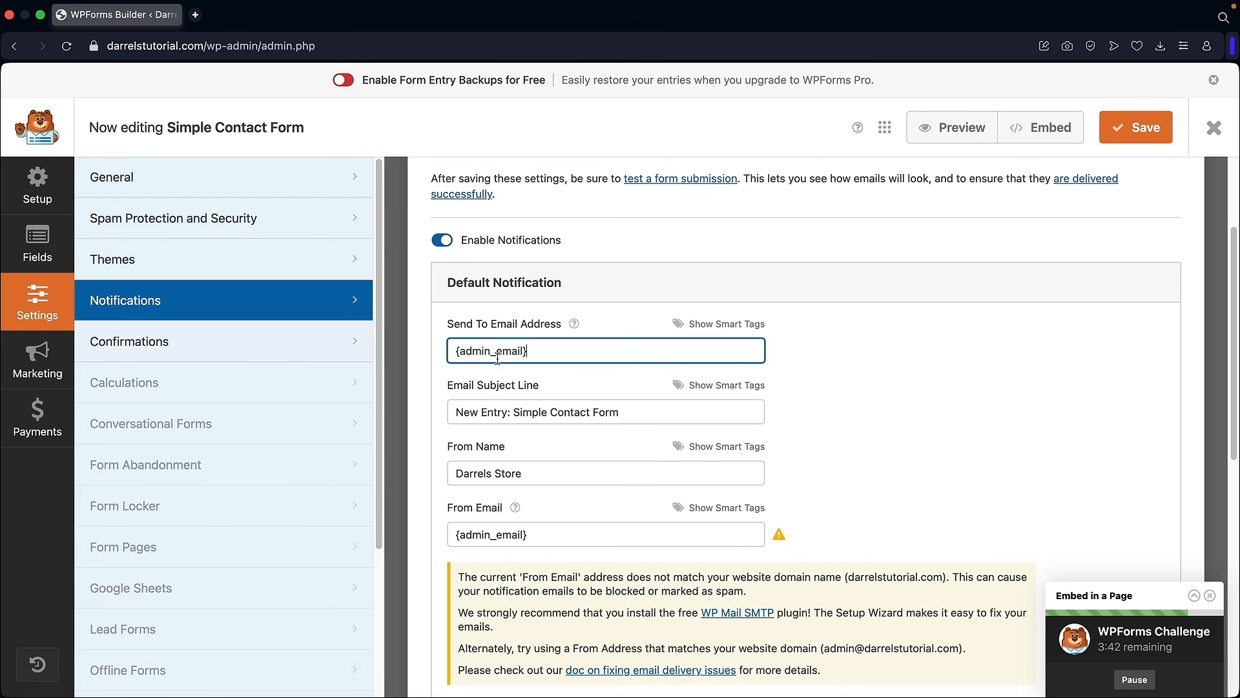
pyautogui.scroll(-2, 547, 363)
pyautogui.moveTo(462, 335); pyautogui.dragTo(619, 336)
pyautogui.click(618, 336)
pyautogui.moveTo(513, 335); pyautogui.dragTo(662, 333)
pyautogui.write('New W')
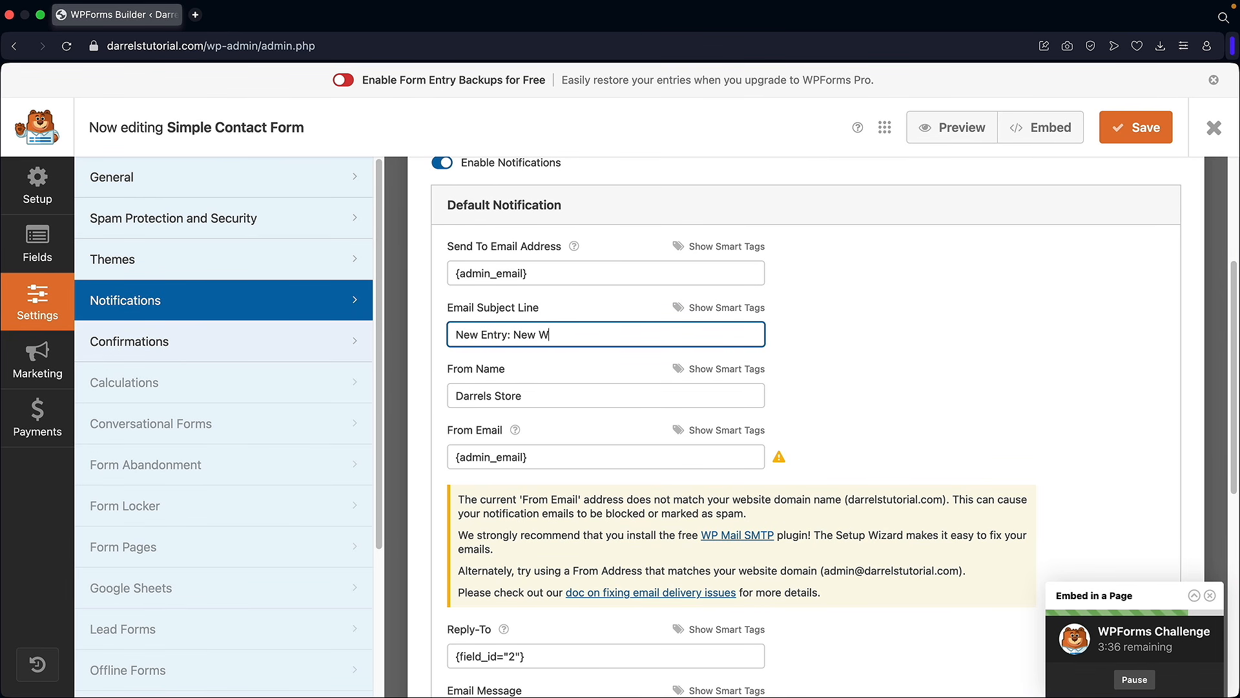
pyautogui.write('ebssite Notification')
pyautogui.scroll(-2, 539, 321)
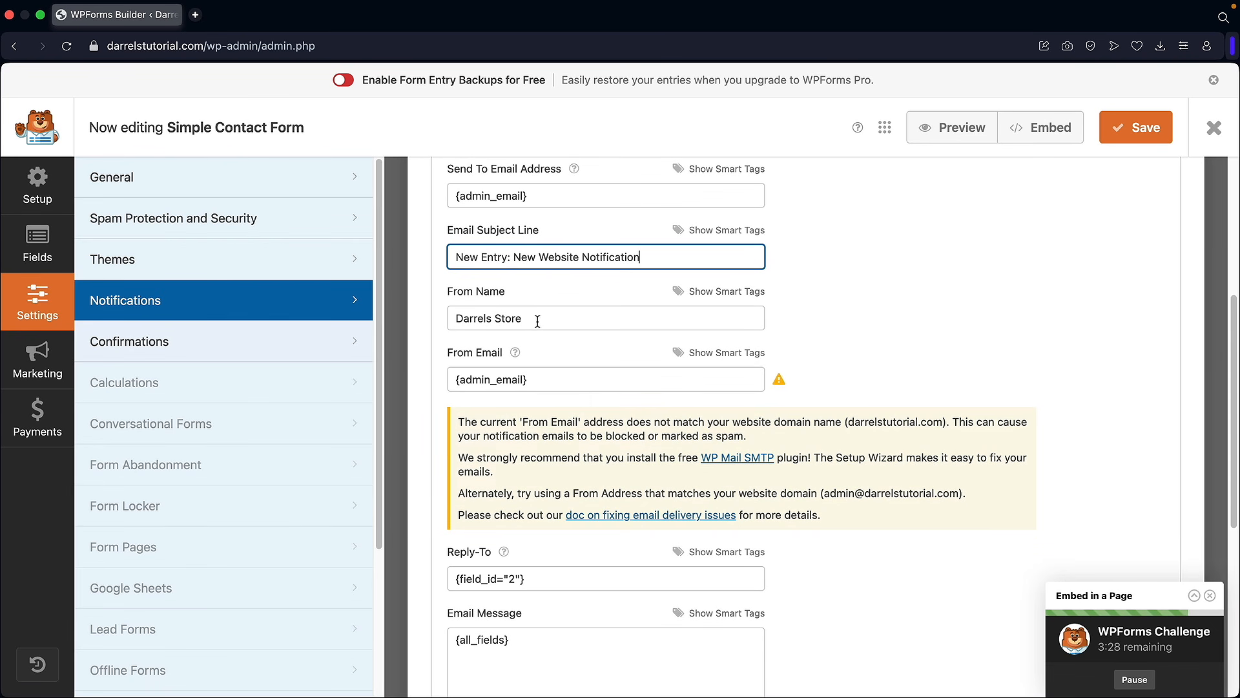
# Step: Change the notification From Name to the website's name and save the form
pyautogui.tripleClick(531, 316)
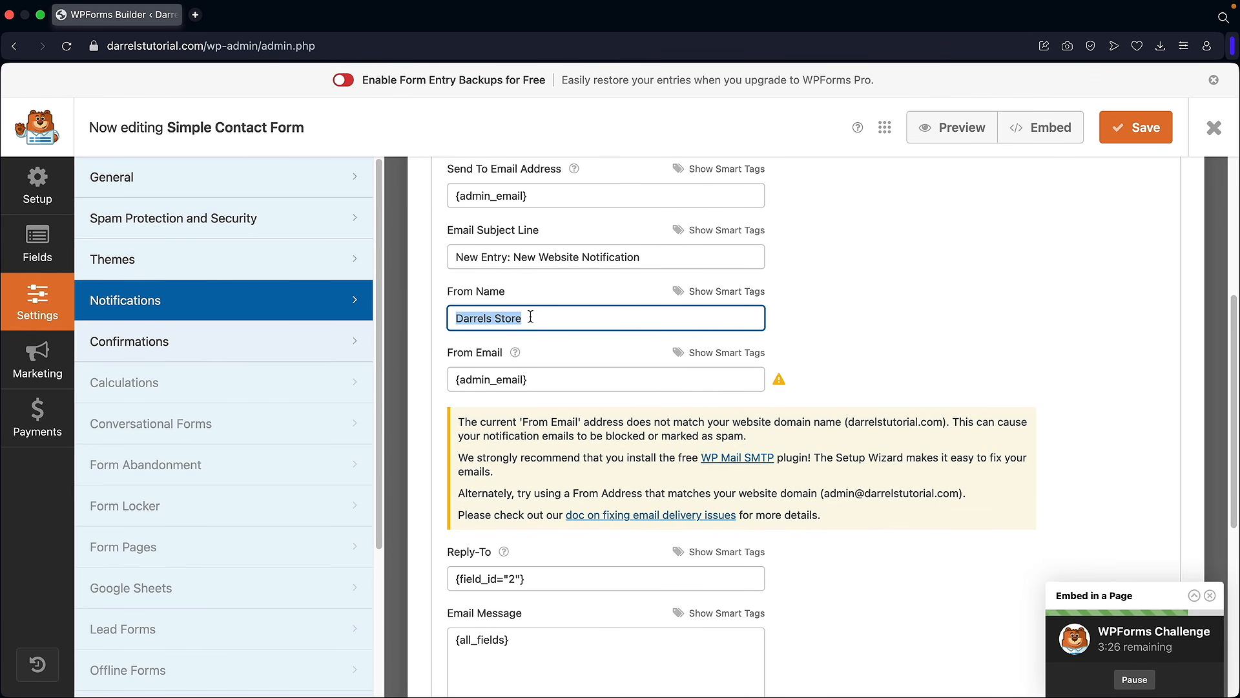
pyautogui.write('Darrels Website')
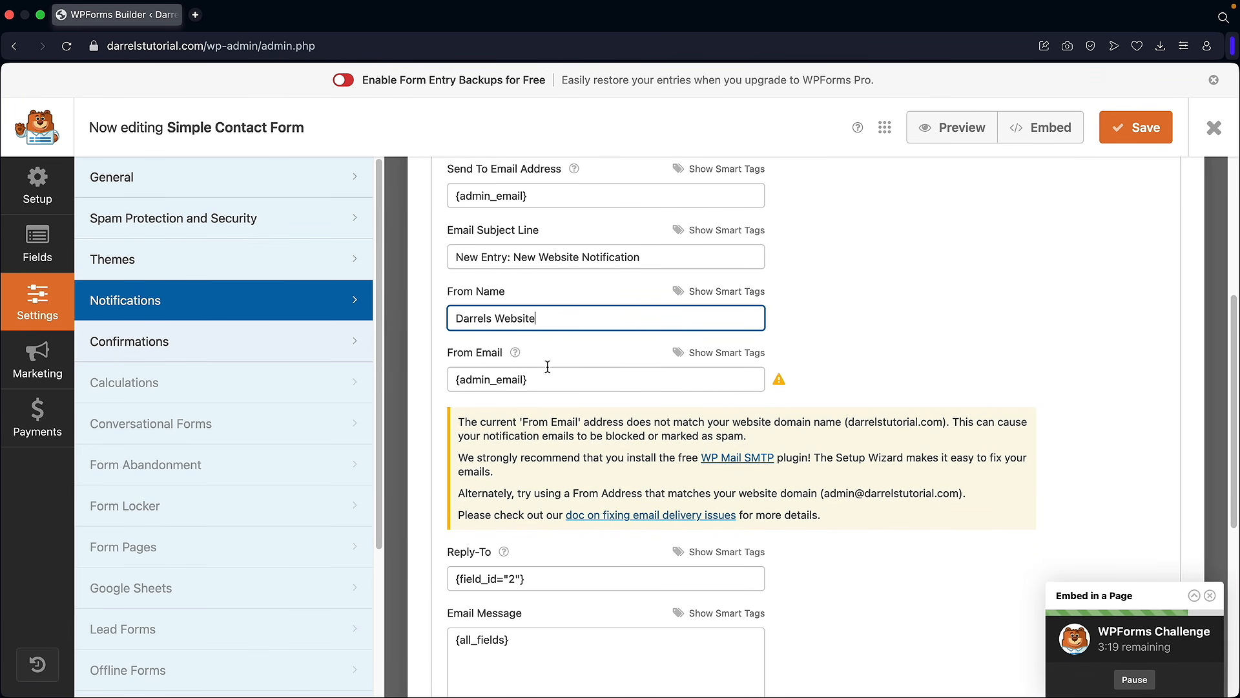
pyautogui.scroll(3, 548, 365)
pyautogui.click(1136, 127)
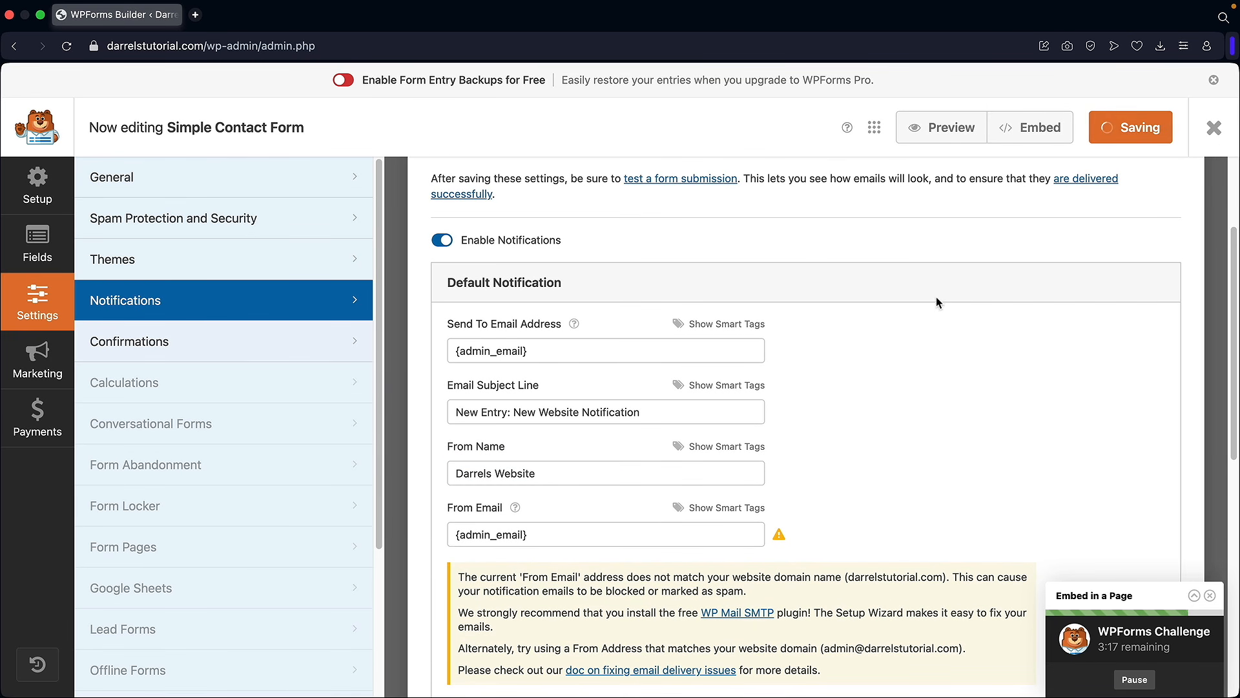
# Step: Close the form builder and visit the live website
pyautogui.scroll(3, 854, 351)
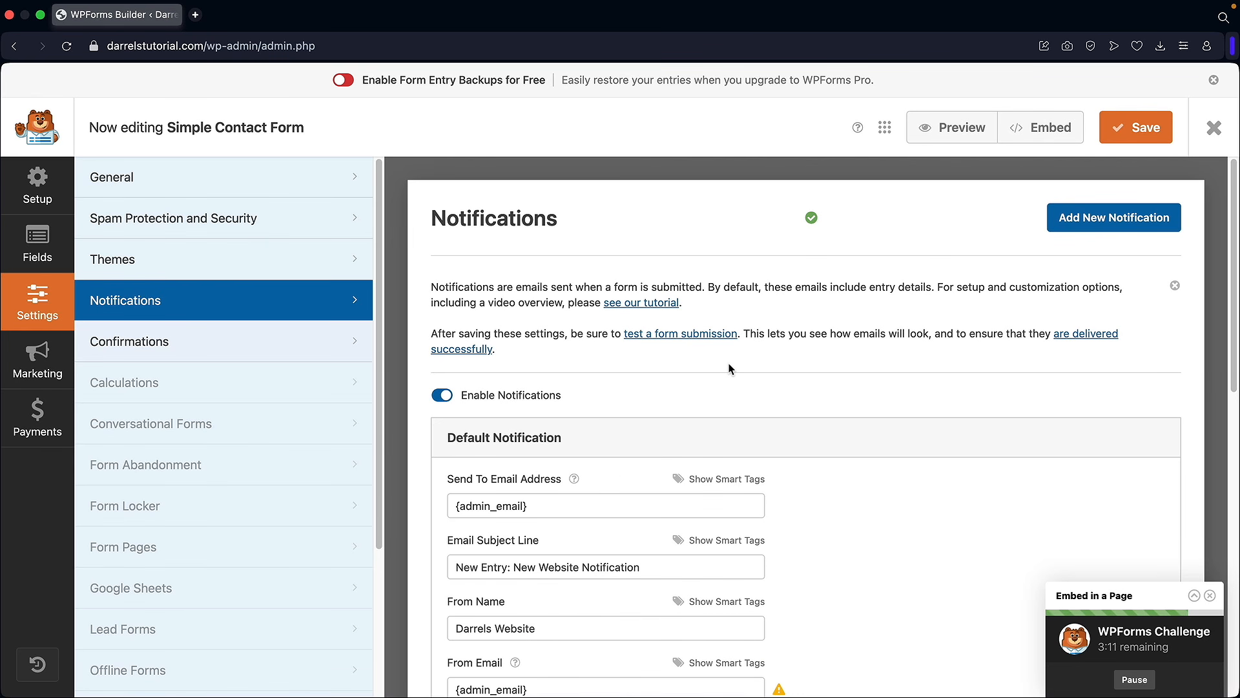
pyautogui.click(1214, 128)
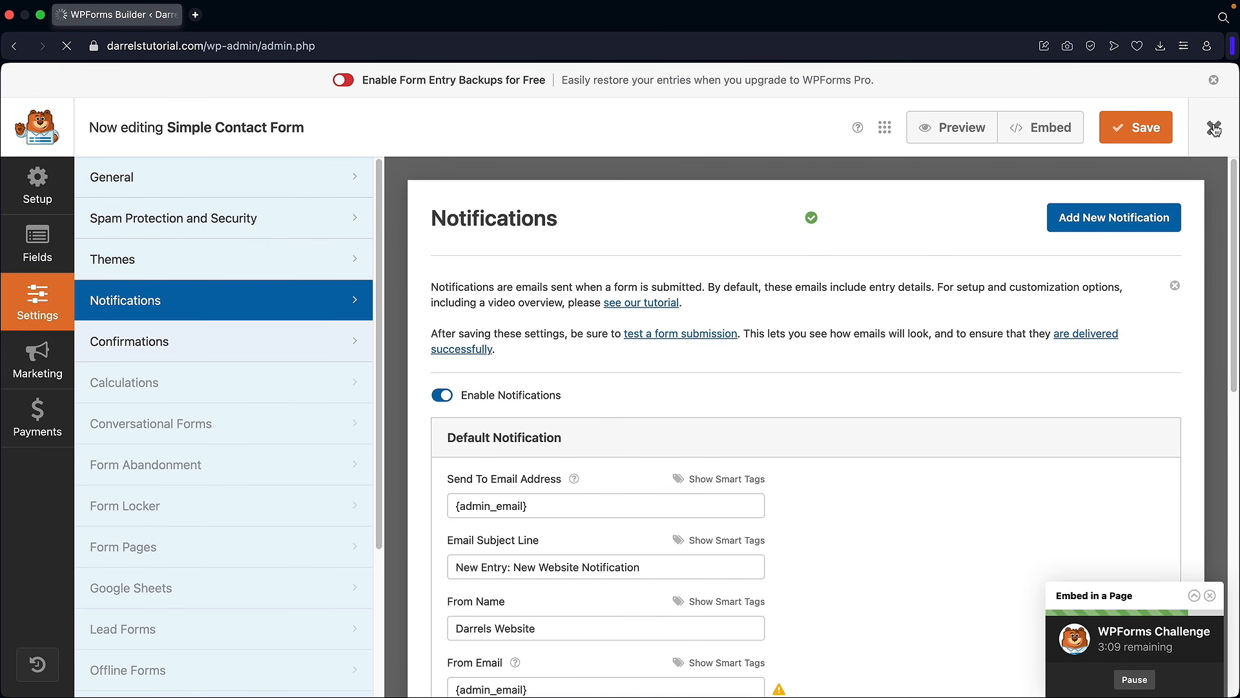
pyautogui.moveTo(89, 110)
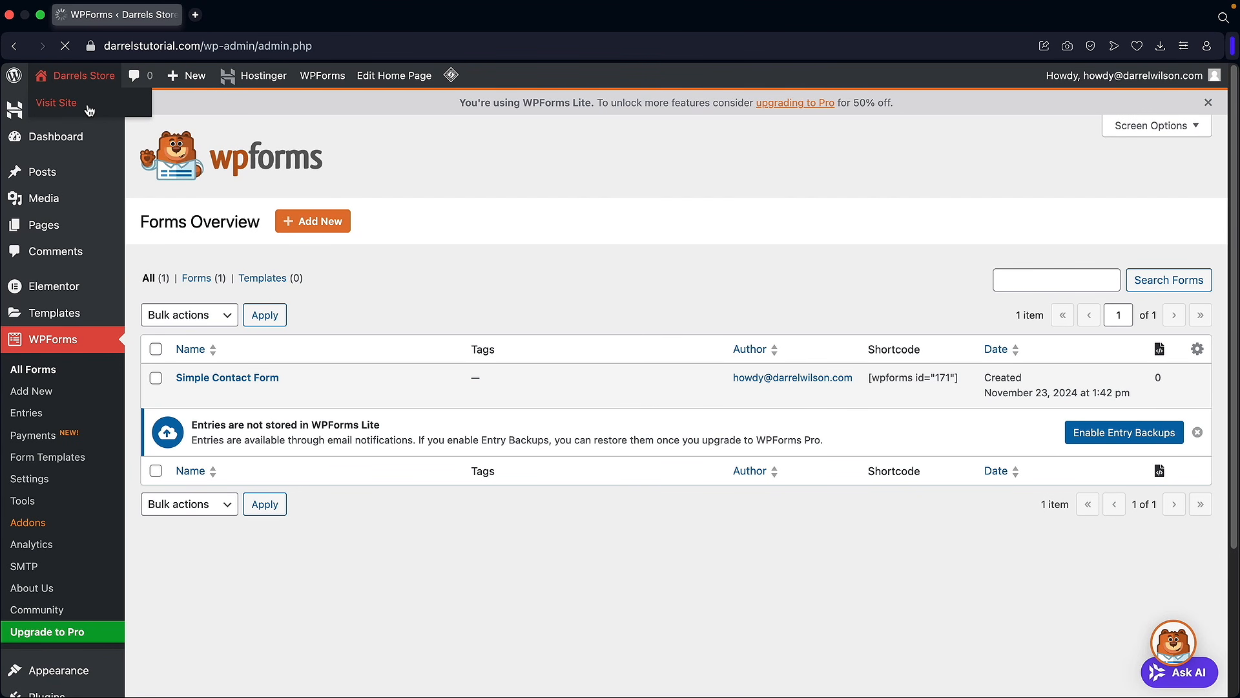
pyautogui.click(89, 110)
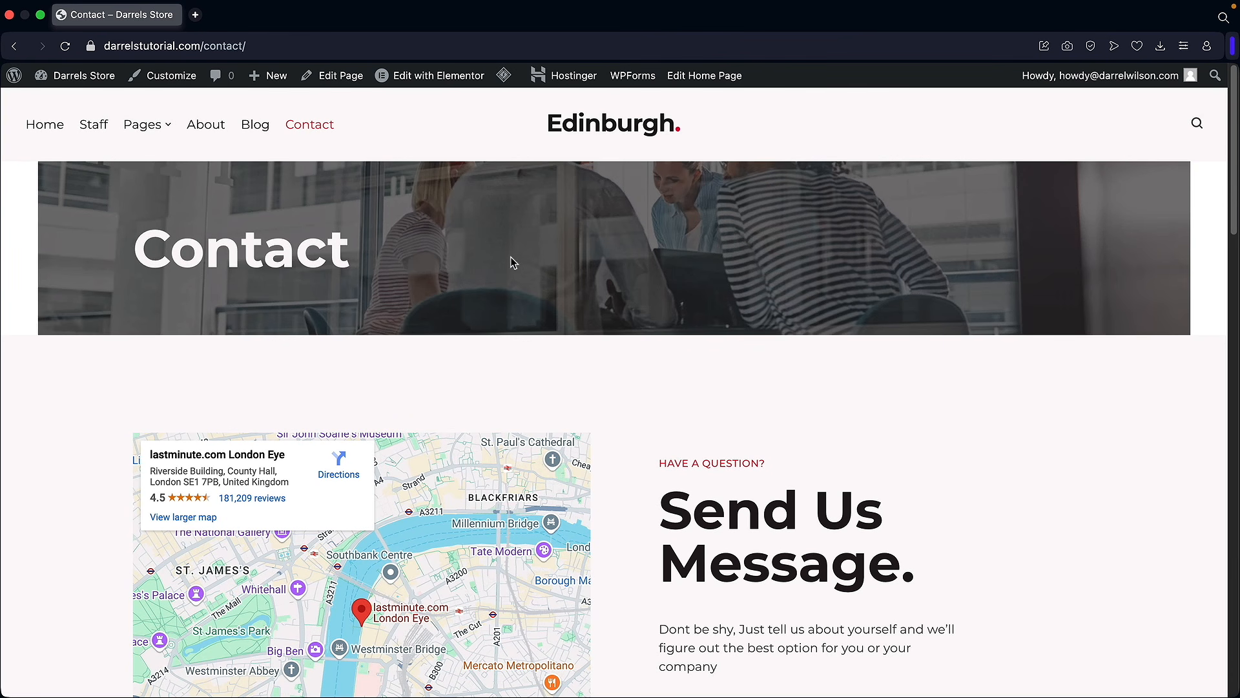
# Step: Open the Contact page in Elementor and delete the map widget
pyautogui.click(444, 78)
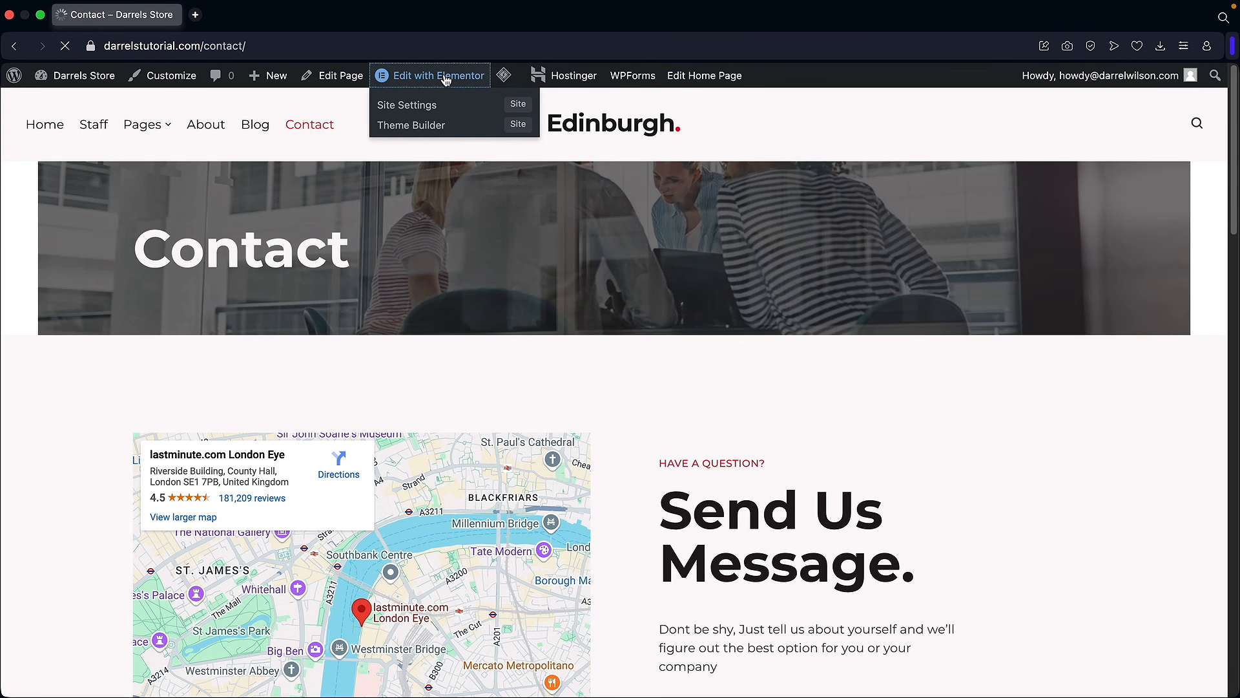
pyautogui.scroll(-5, 758, 341)
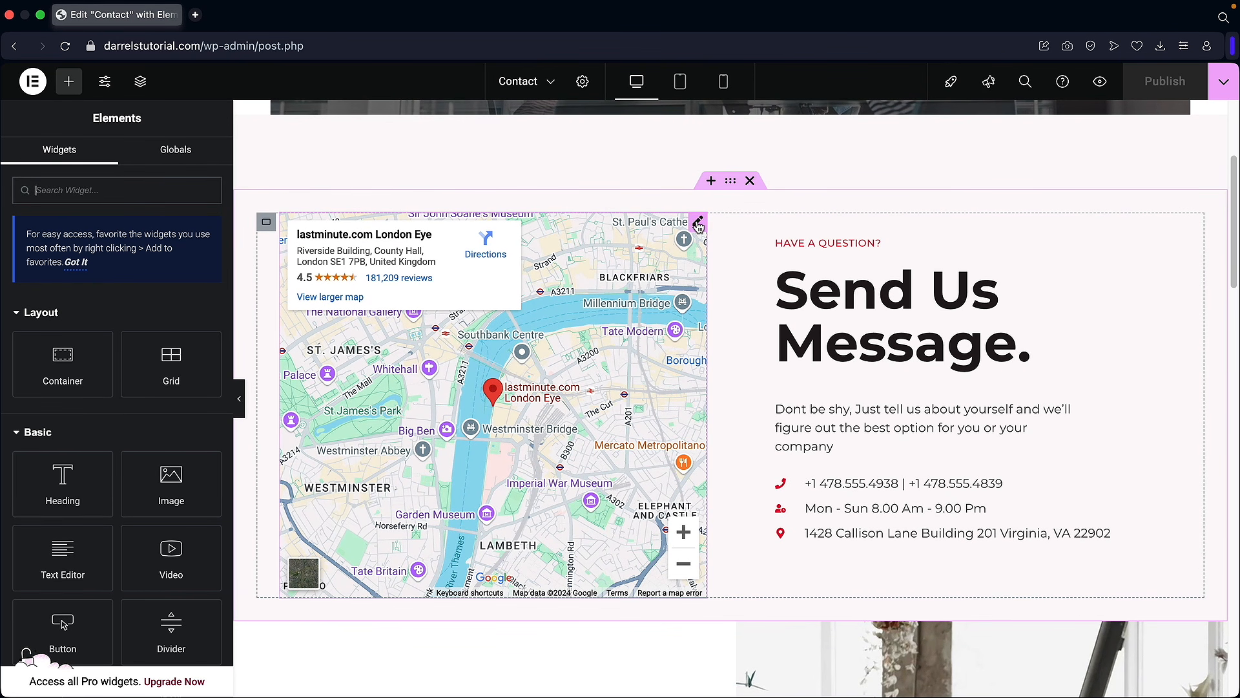
pyautogui.rightClick(697, 224)
pyautogui.click(752, 563)
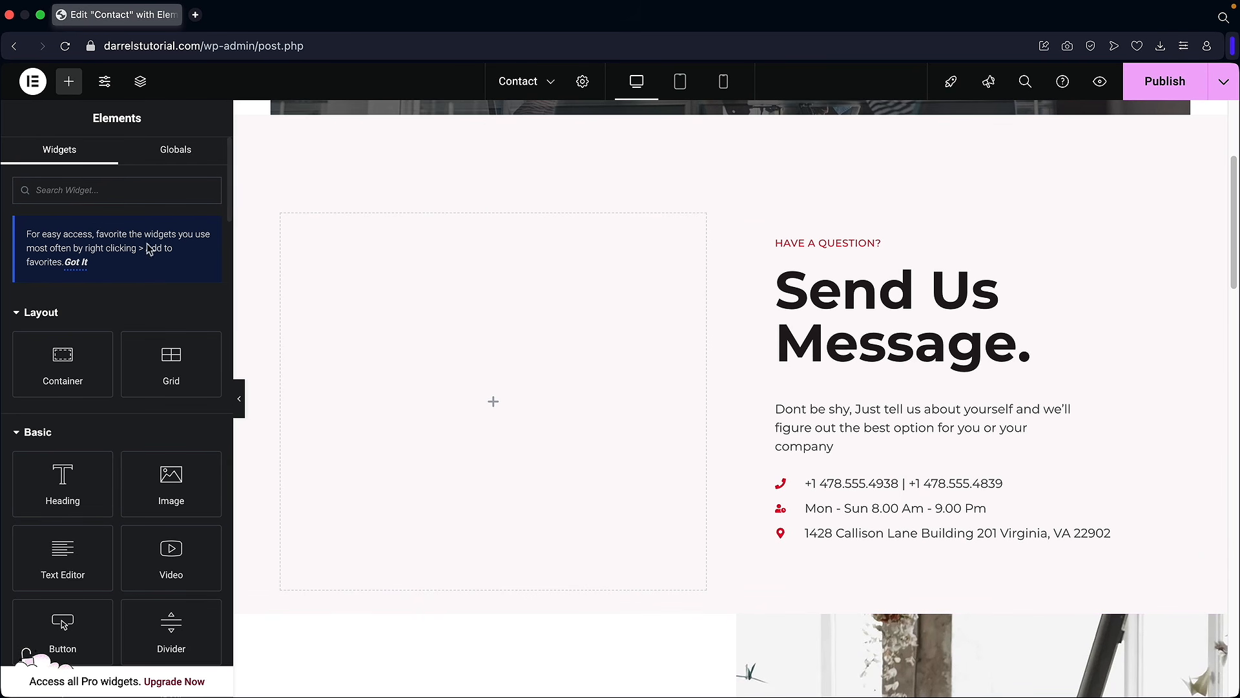
# Step: Embed the Simple Contact Form with a WPForms widget in the empty column and publish the page
pyautogui.write('wp')
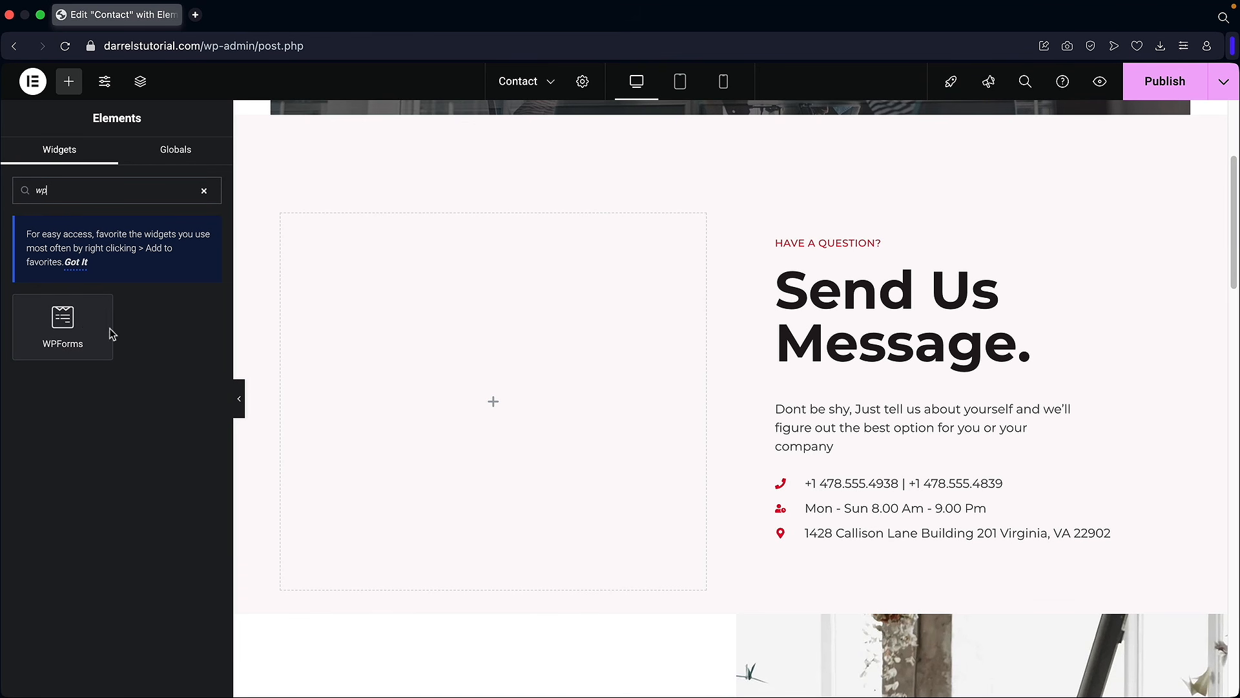
pyautogui.moveTo(60, 333); pyautogui.dragTo(443, 410)
pyautogui.click(150, 268)
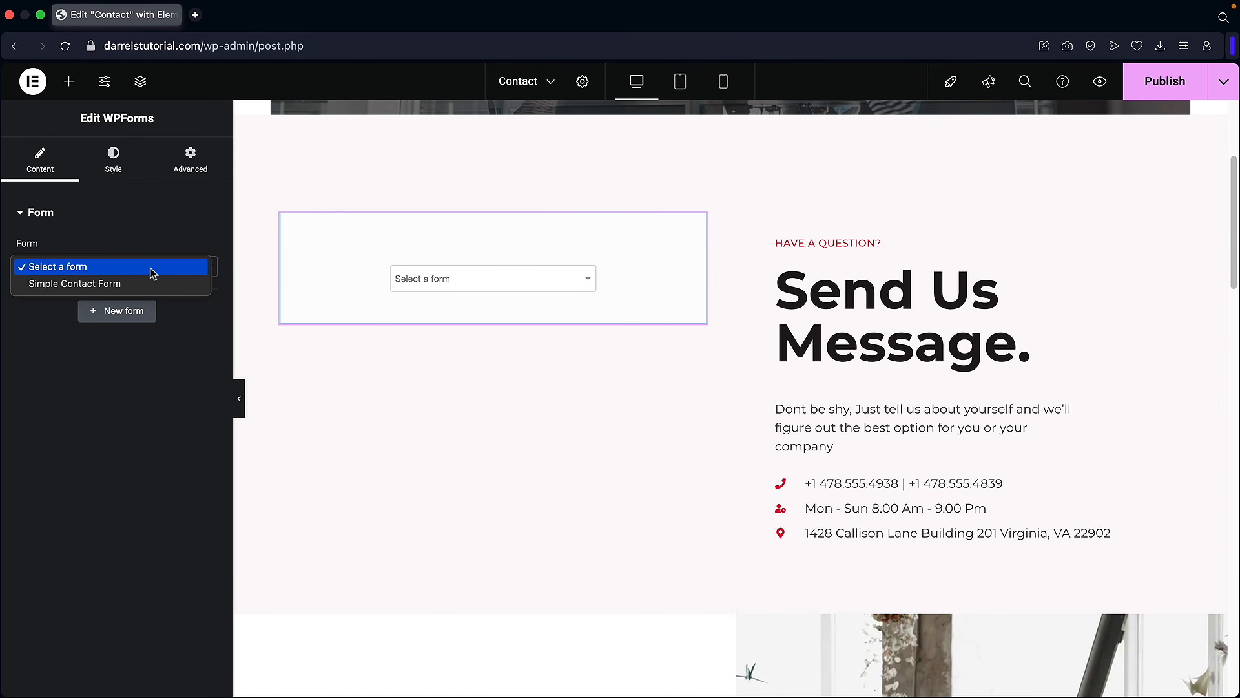
pyautogui.click(147, 285)
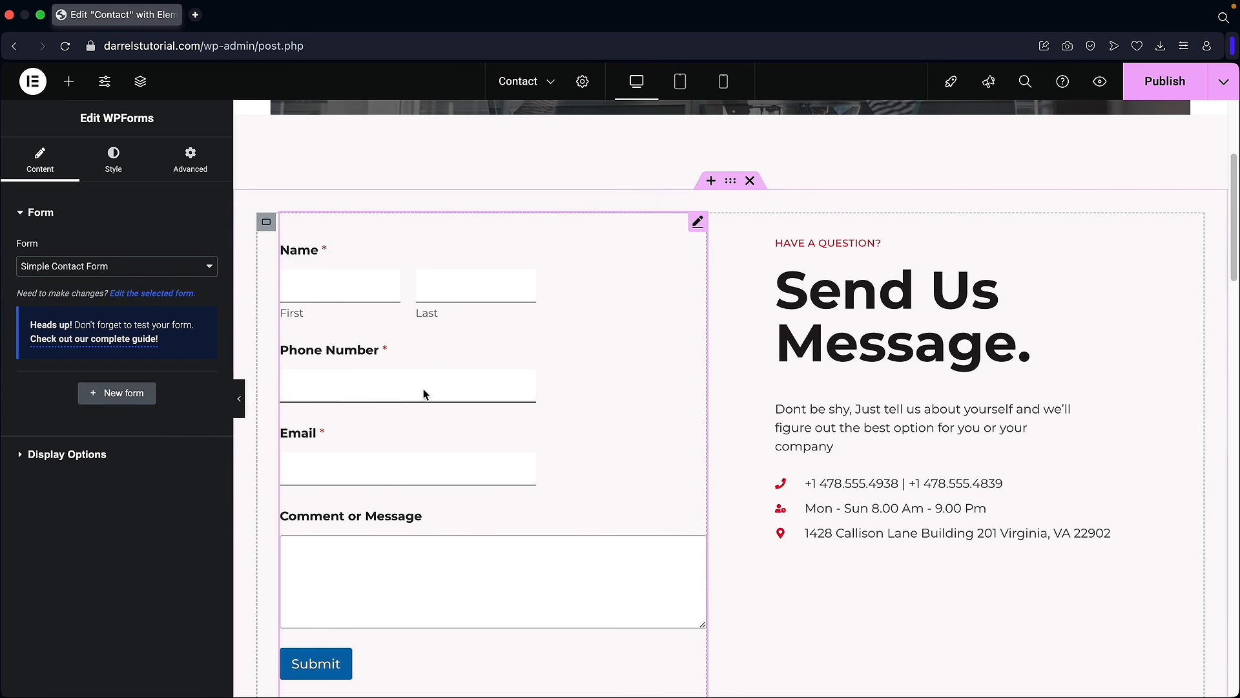
pyautogui.click(113, 167)
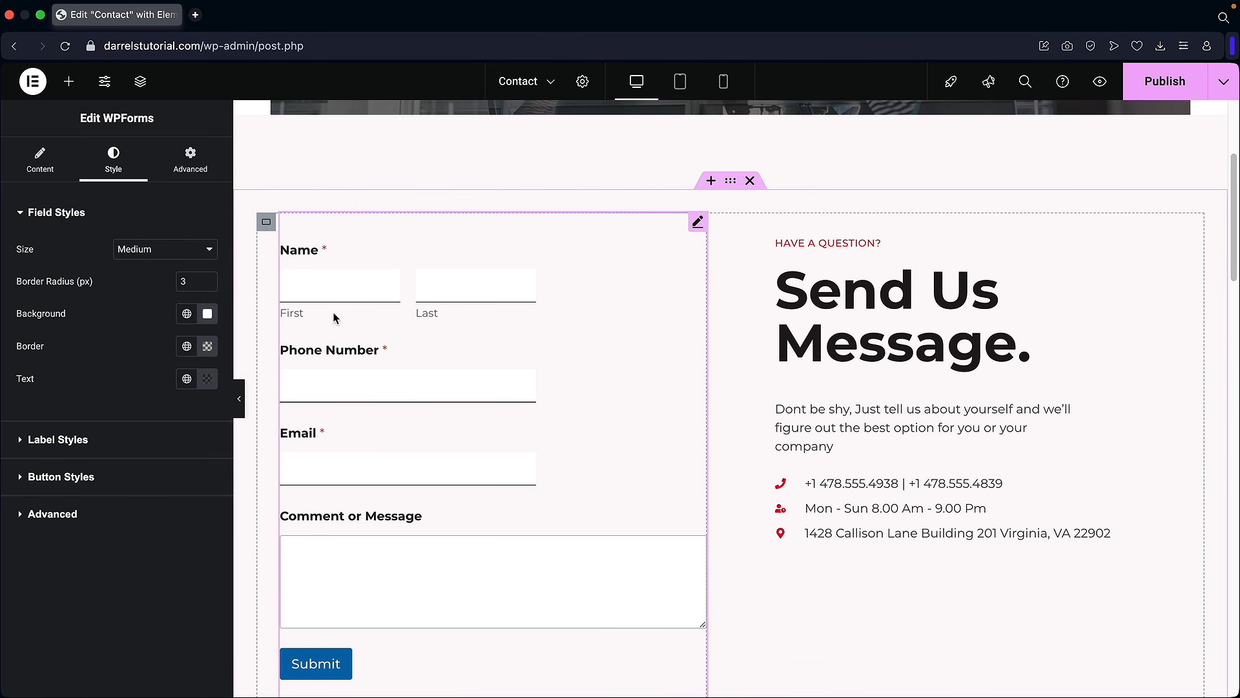
pyautogui.click(1164, 80)
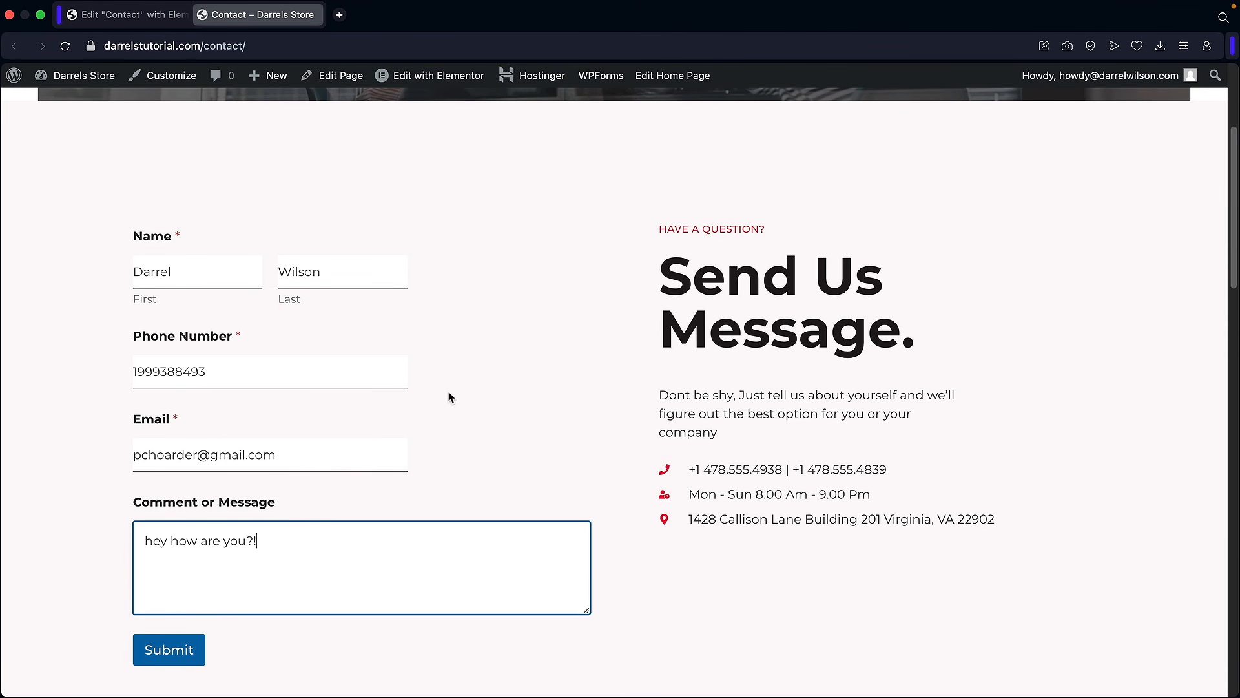
# Step: Submit the test entry on the live contact form and read its notification email in Gmail
pyautogui.scroll(-2, 440, 397)
pyautogui.click(184, 572)
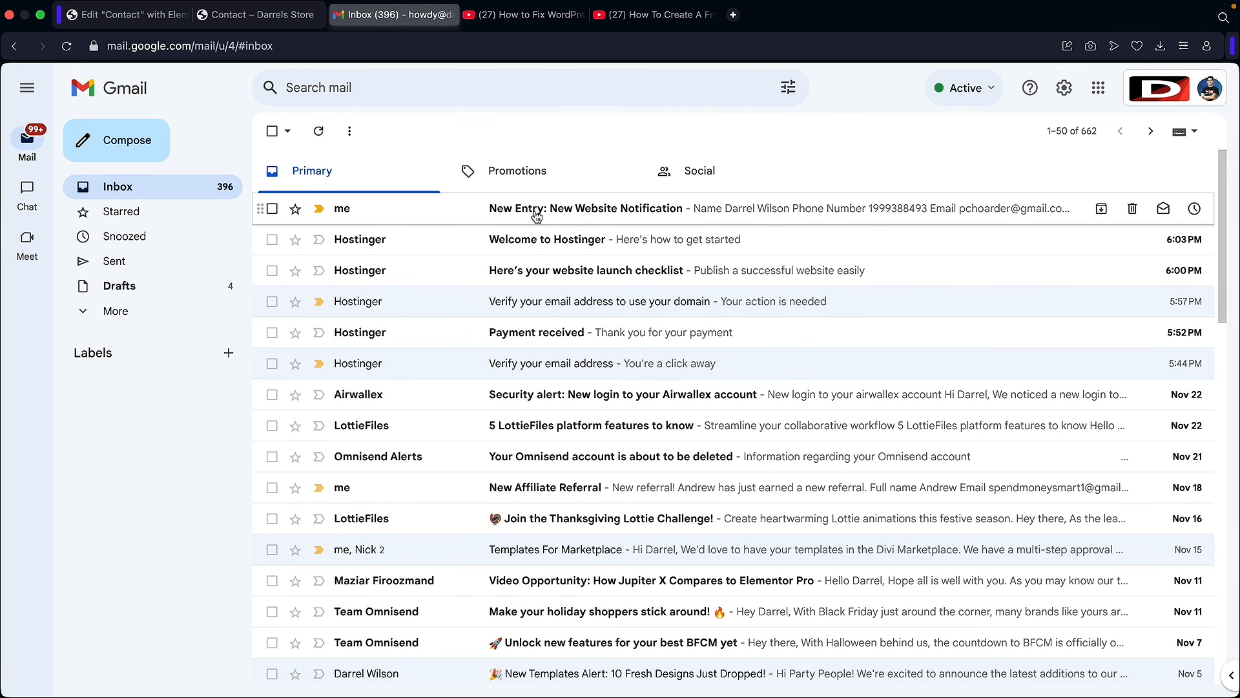
pyautogui.click(610, 215)
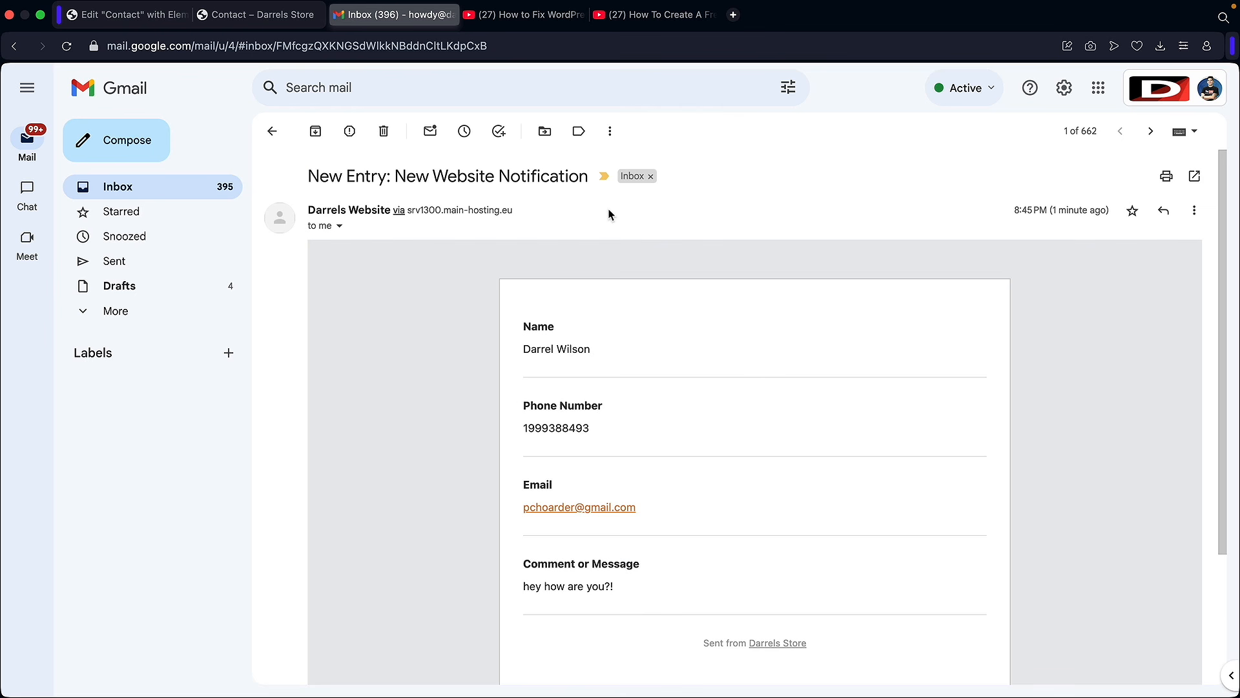
pyautogui.scroll(-1, 569, 388)
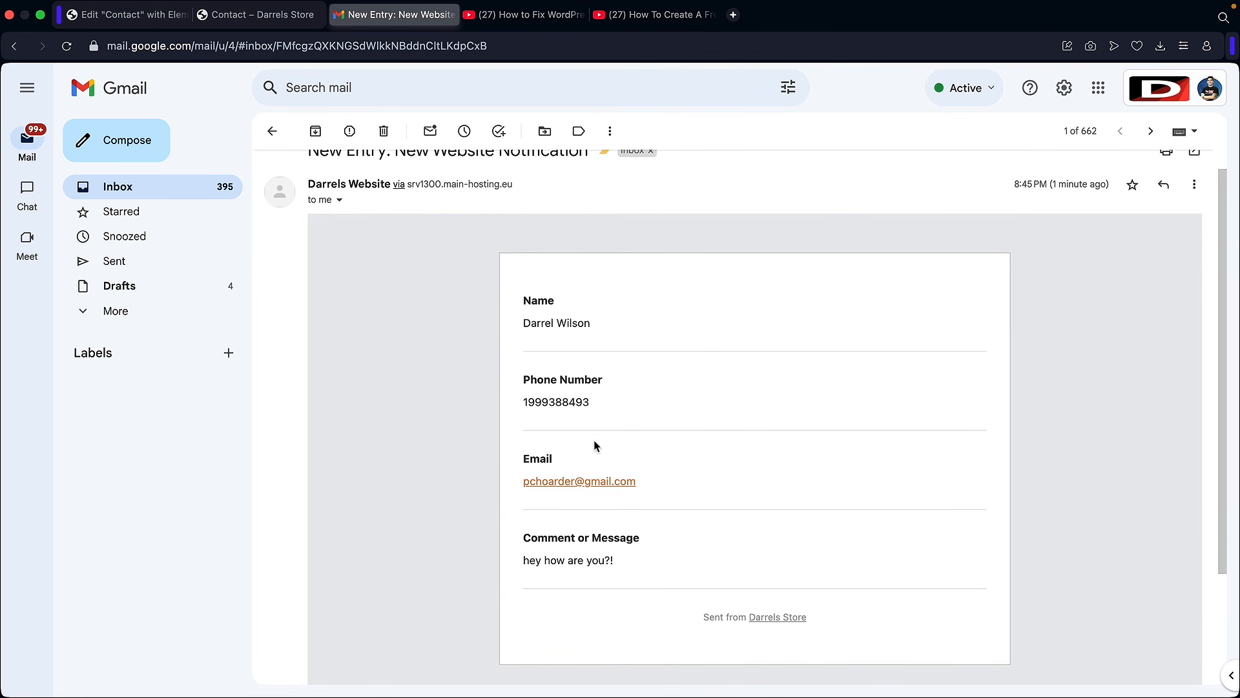
pyautogui.scroll(1, 591, 434)
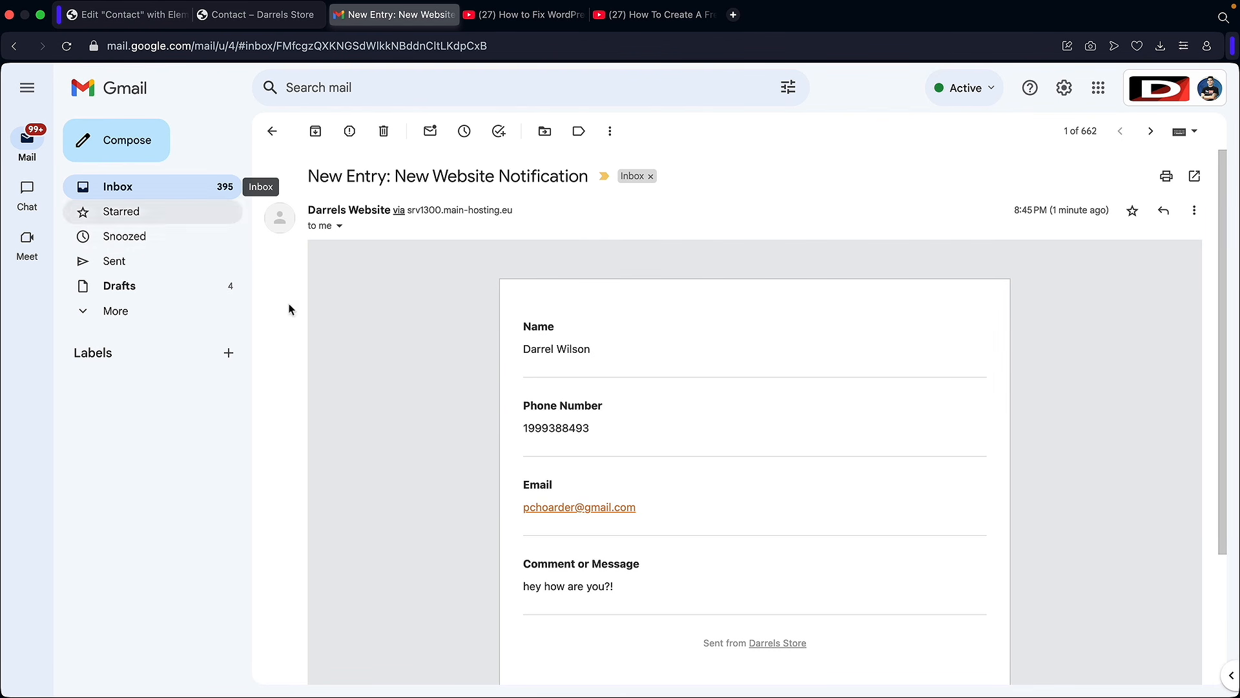
pyautogui.click(520, 16)
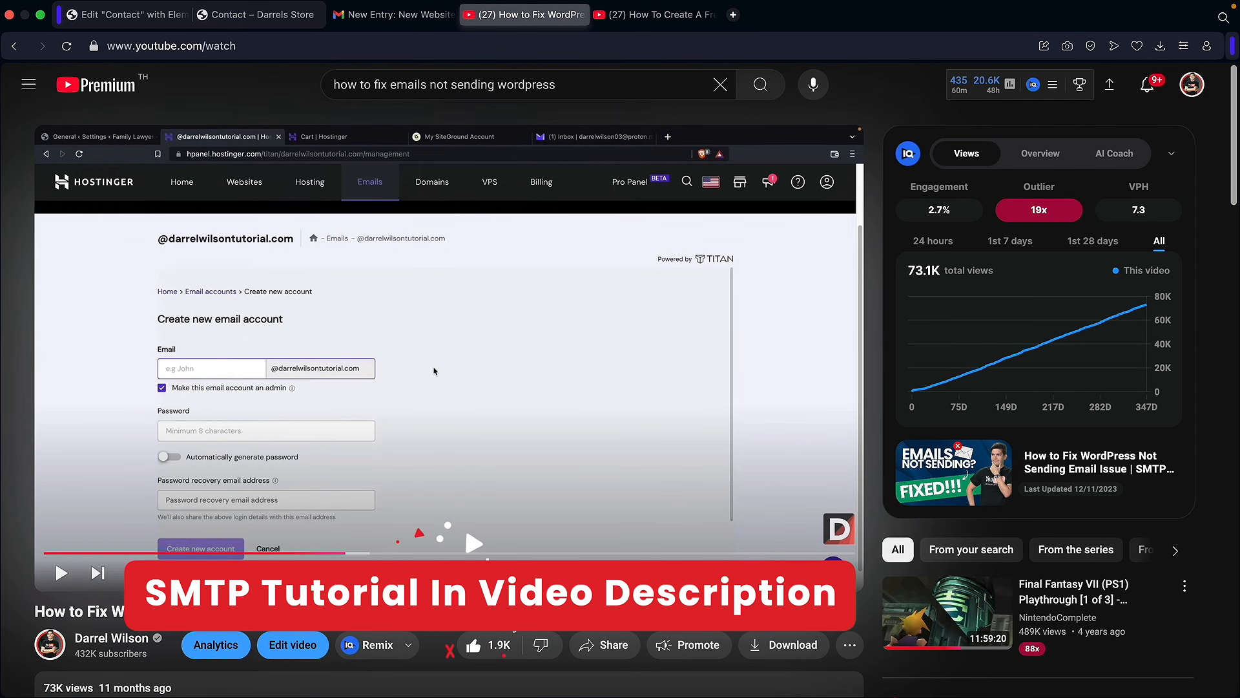
# Step: Switch to the 'How To Create A Free Business Email' video and skip ahead to about 6:25
pyautogui.scroll(-3, 400, 429)
pyautogui.scroll(-5, 395, 549)
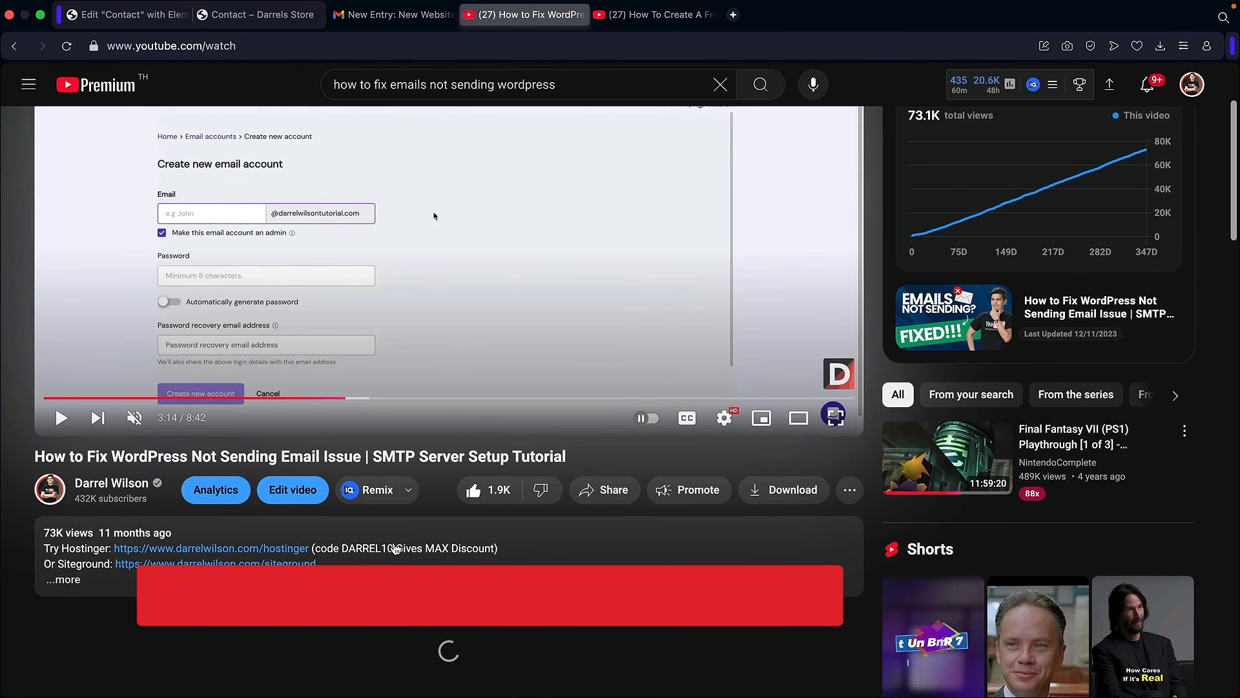
pyautogui.scroll(-3, 415, 468)
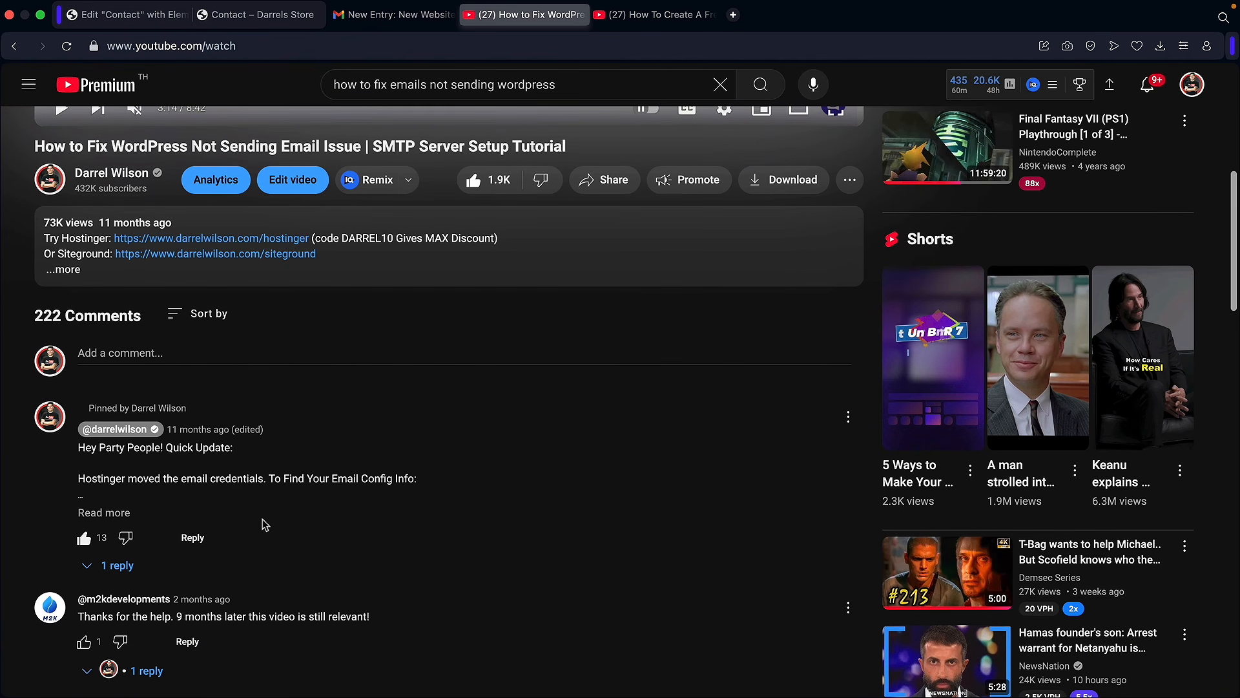
pyautogui.scroll(10, 310, 497)
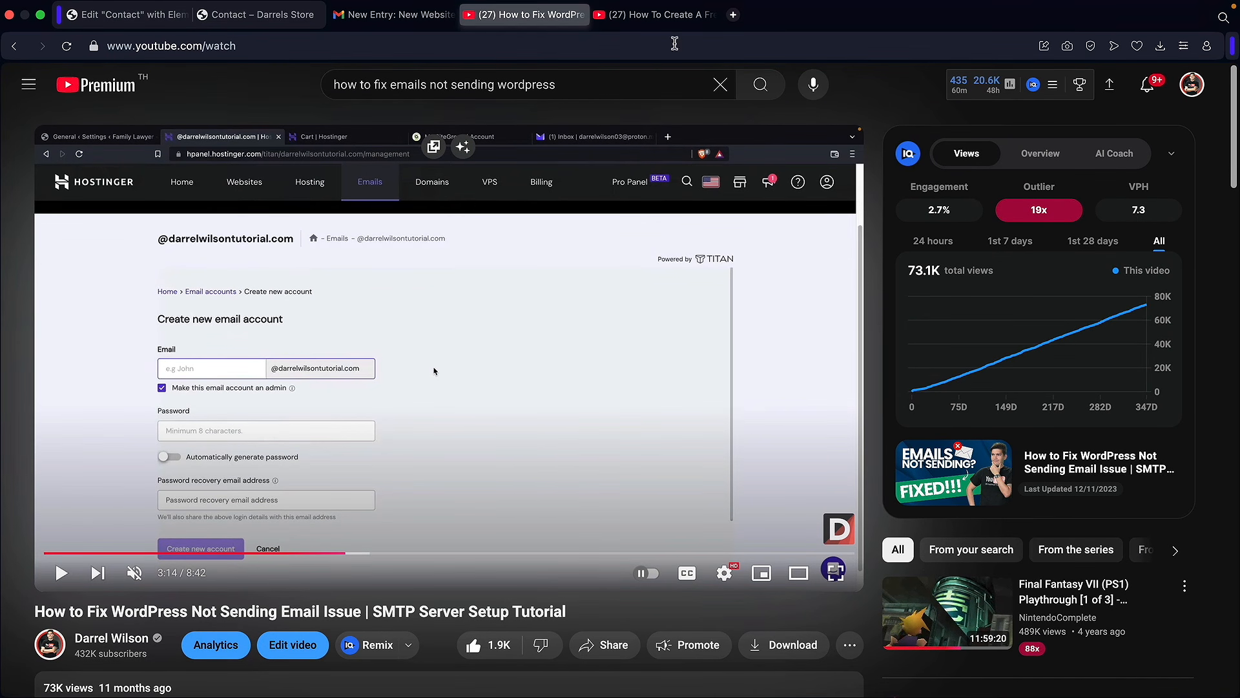
pyautogui.click(672, 16)
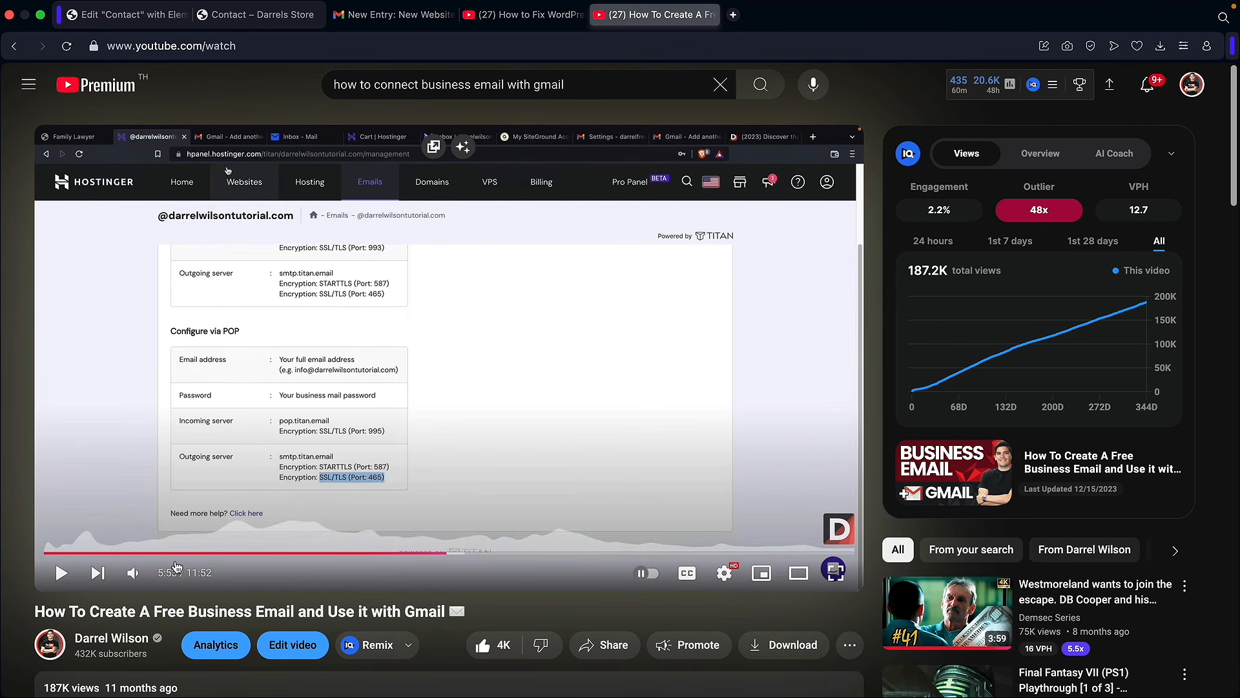
pyautogui.moveTo(90, 611); pyautogui.dragTo(450, 609)
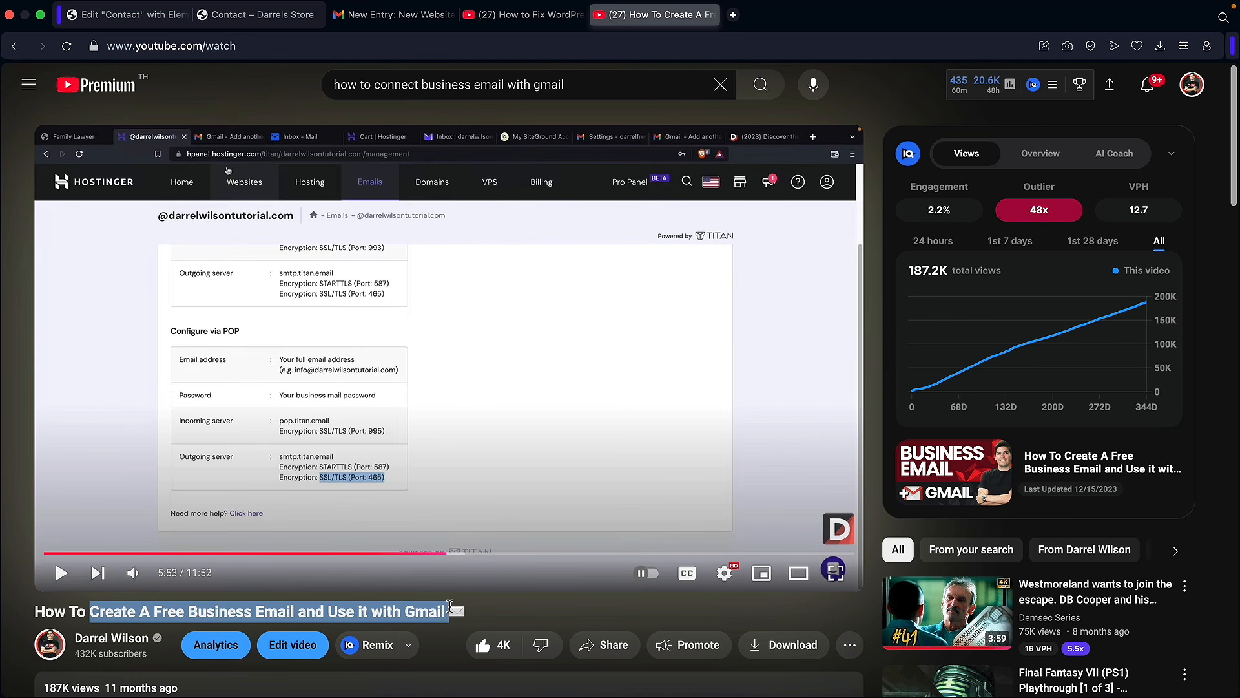
pyautogui.click(483, 553)
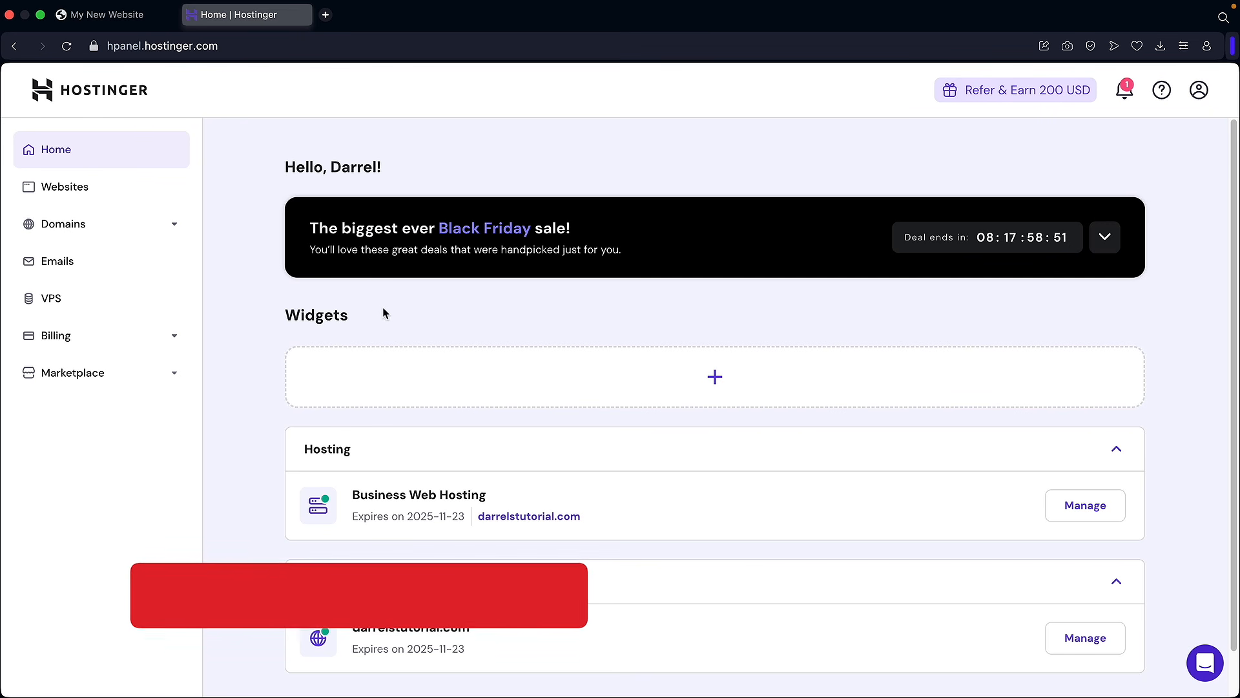
# Step: Open the WordPress overview for darrelstutorial.com from the Websites list
pyautogui.click(81, 190)
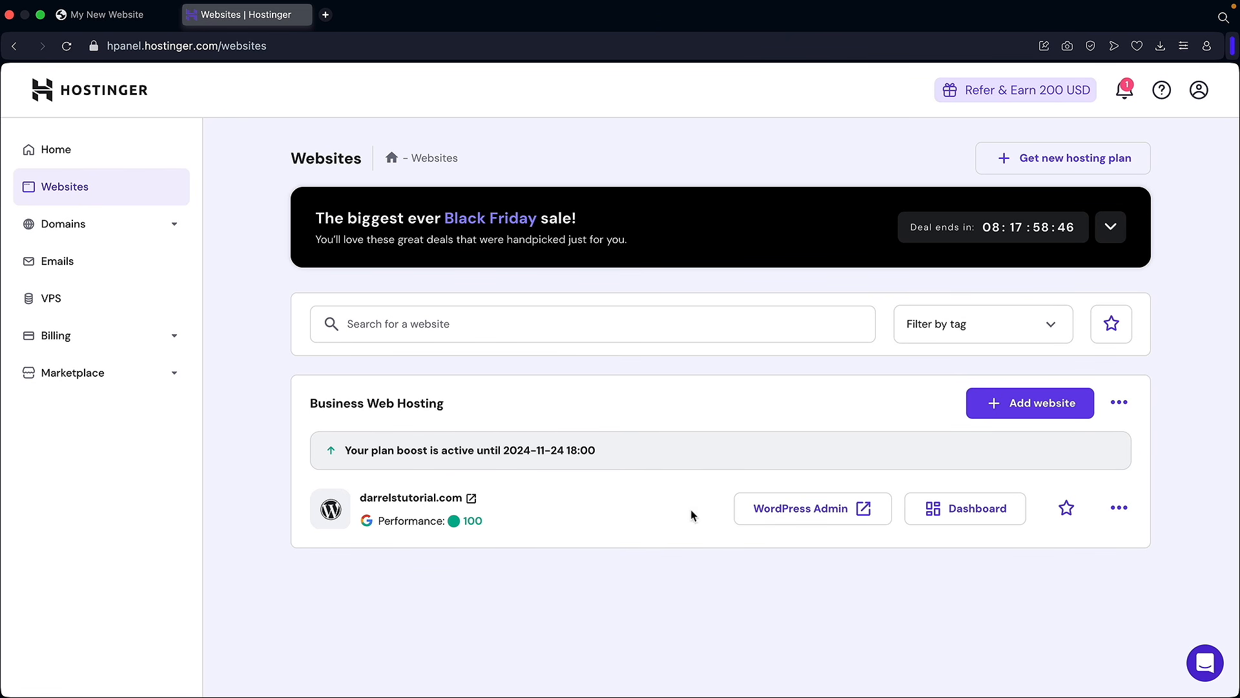
pyautogui.click(949, 515)
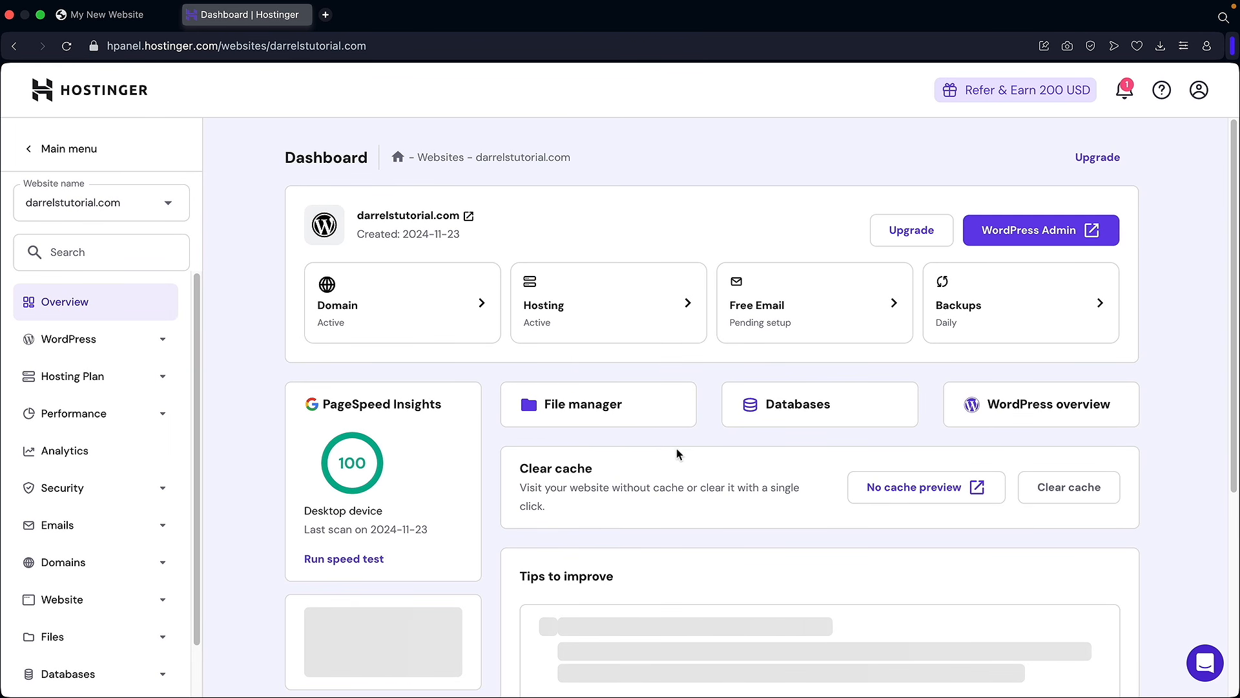
pyautogui.scroll(-5, 719, 480)
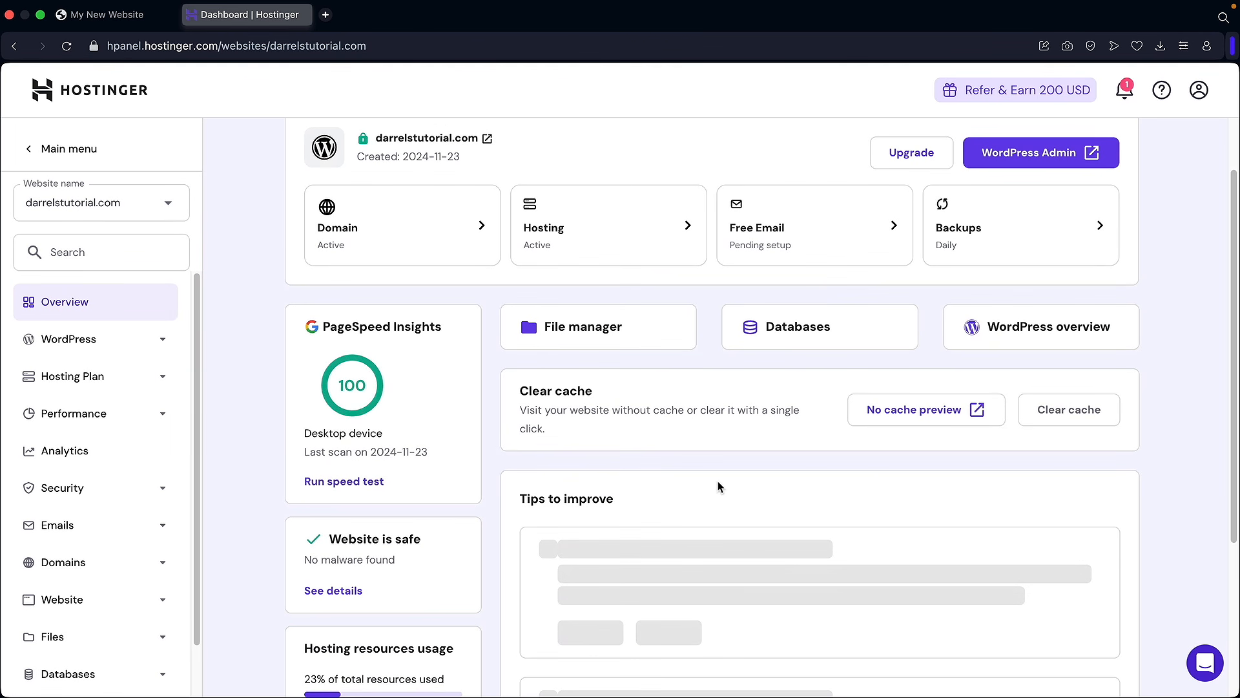
pyautogui.scroll(3, 635, 389)
pyautogui.scroll(-2, 379, 381)
pyautogui.scroll(-2, 388, 414)
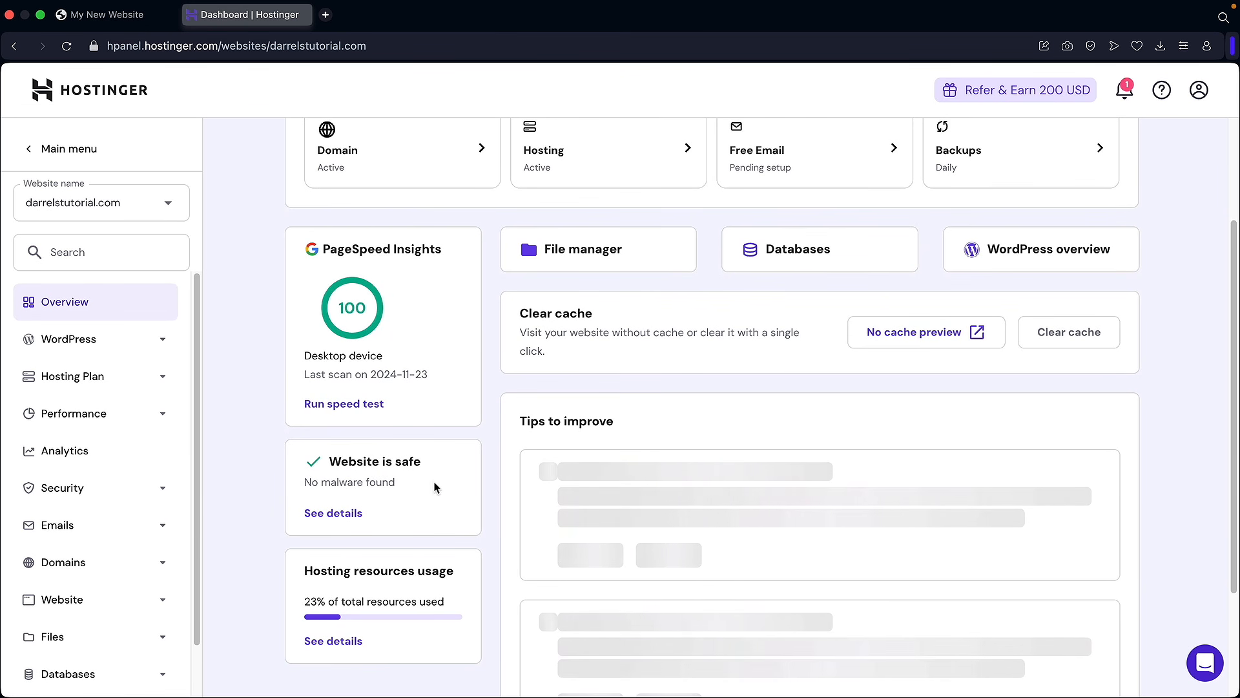
pyautogui.scroll(4, 439, 483)
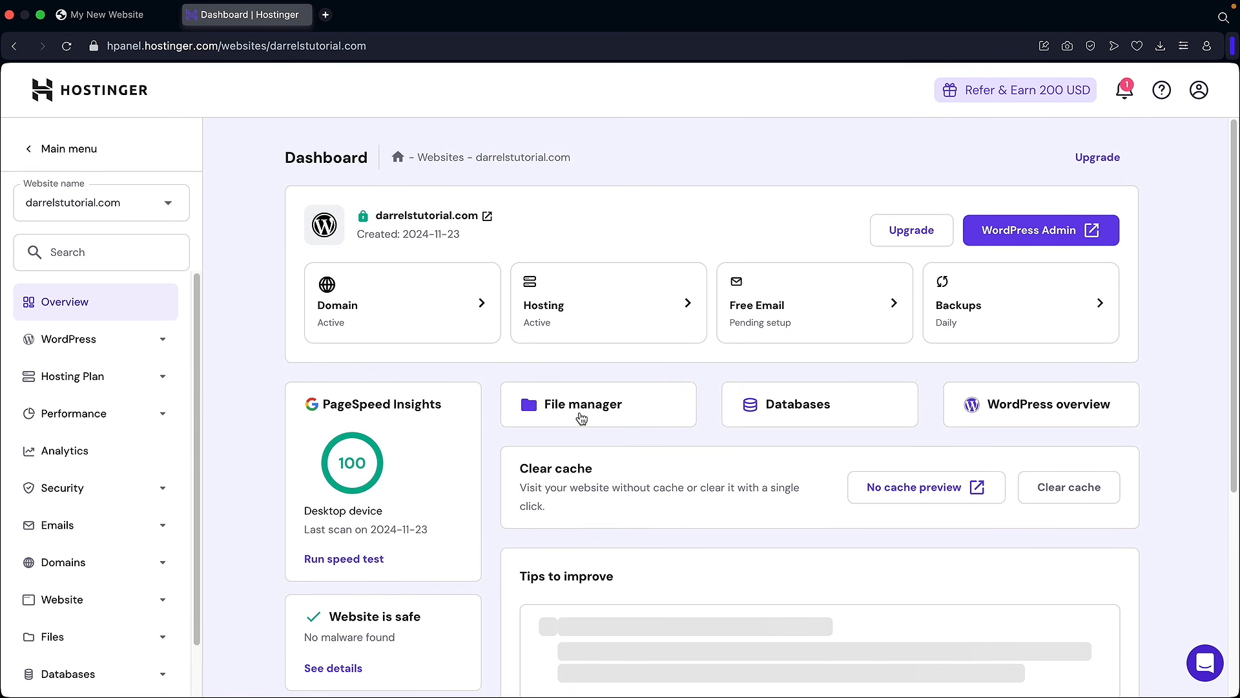
pyautogui.click(1023, 416)
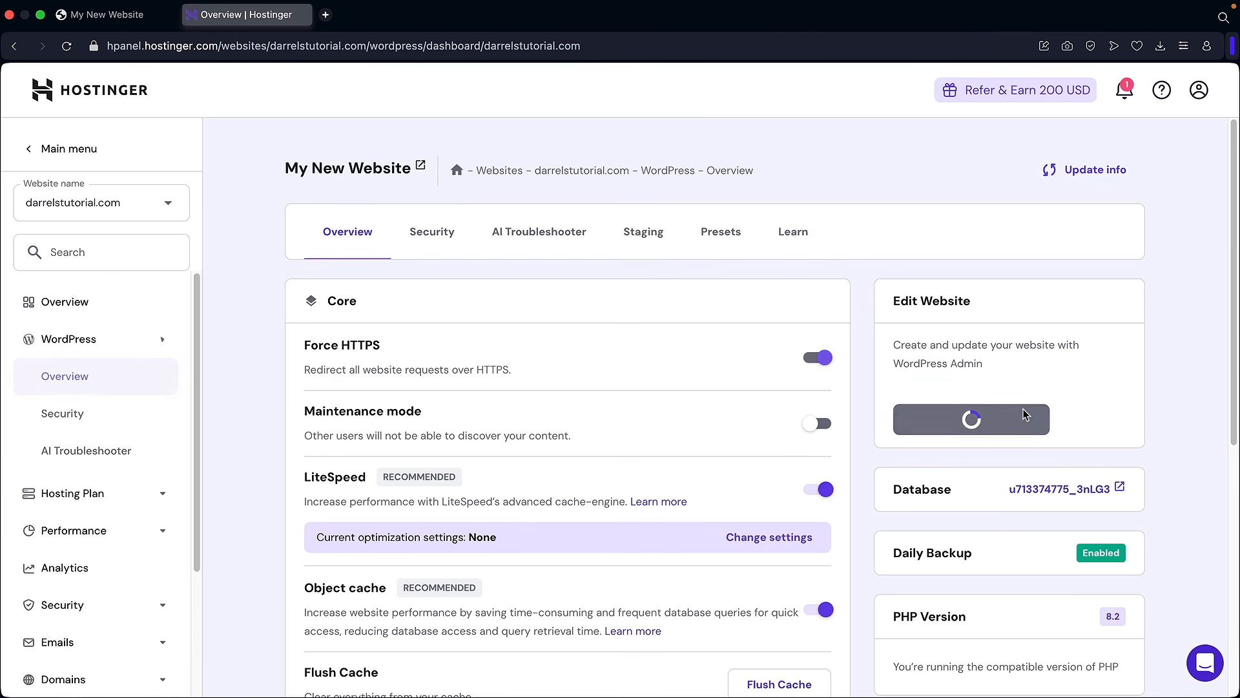
# Step: Toggle maintenance mode on and then back off
pyautogui.scroll(-2, 847, 409)
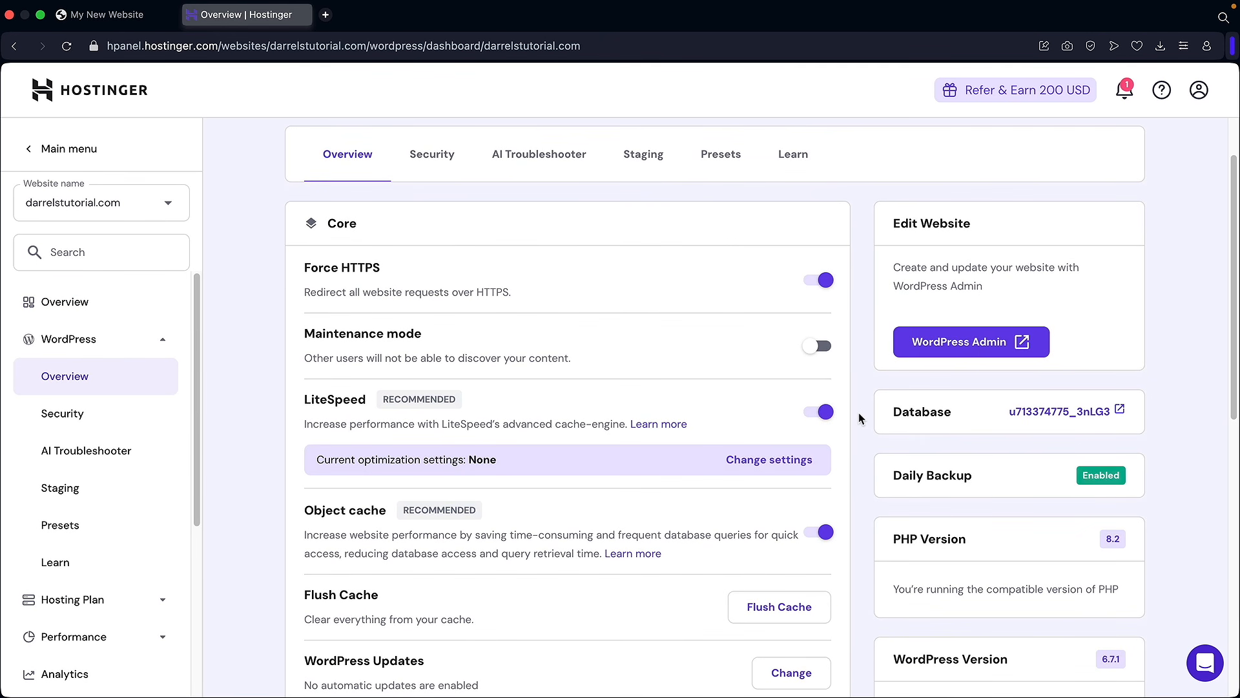
pyautogui.scroll(-2, 592, 301)
pyautogui.moveTo(354, 258); pyautogui.dragTo(456, 259)
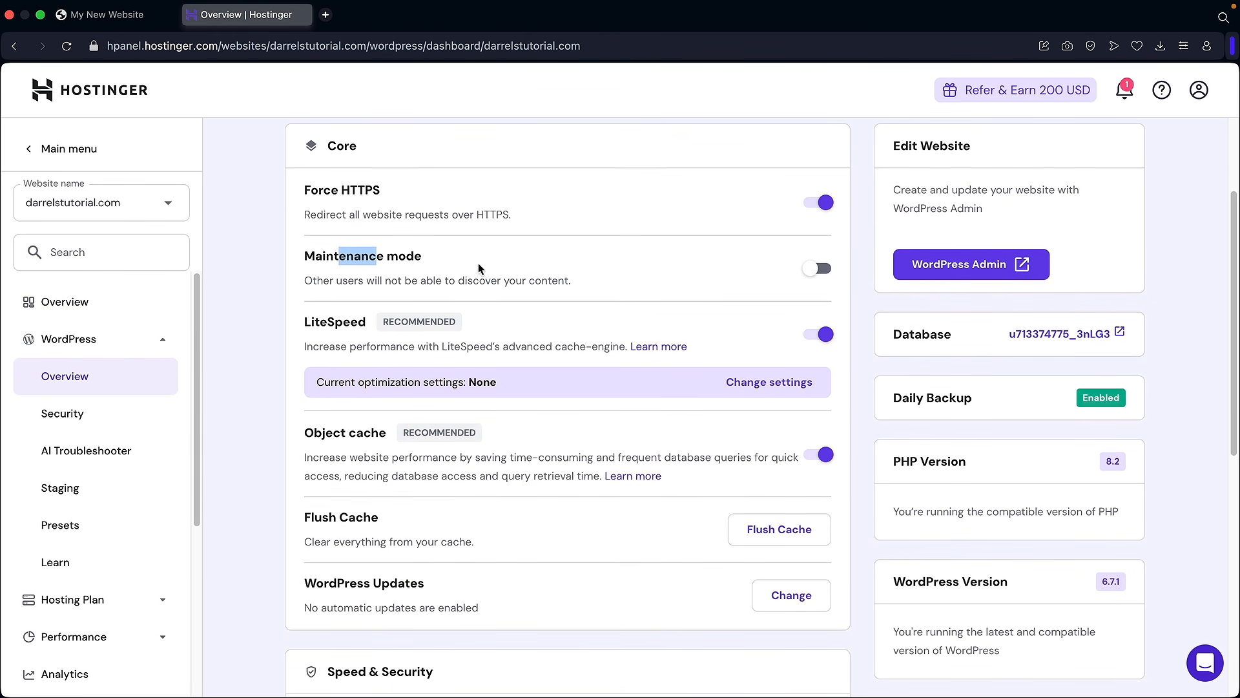
pyautogui.click(818, 273)
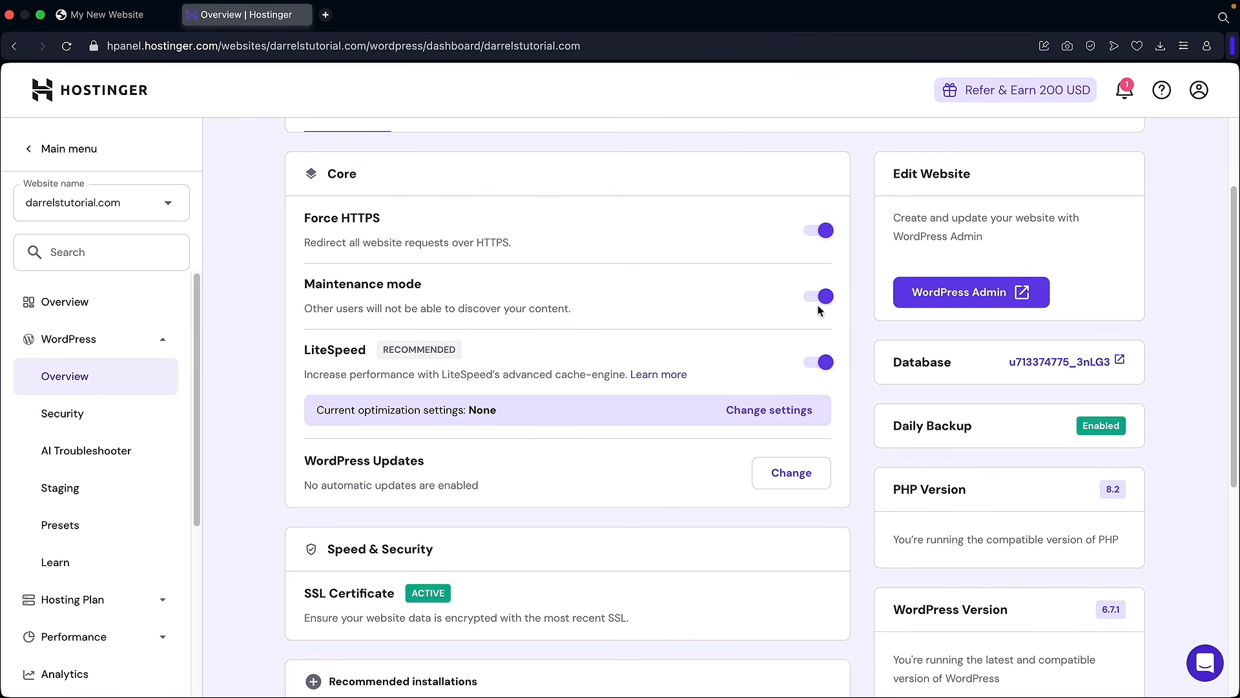
pyautogui.click(823, 297)
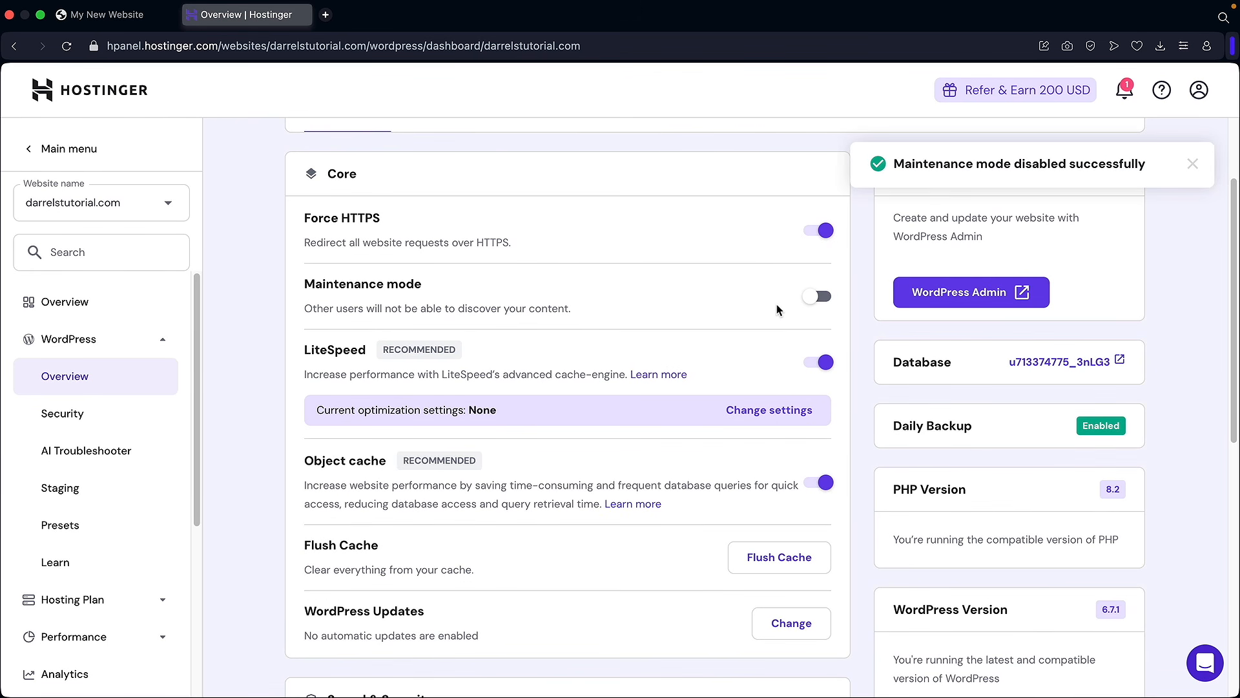
# Step: Check the live homepage, then flush all of the site's cache
pyautogui.scroll(-5, 577, 308)
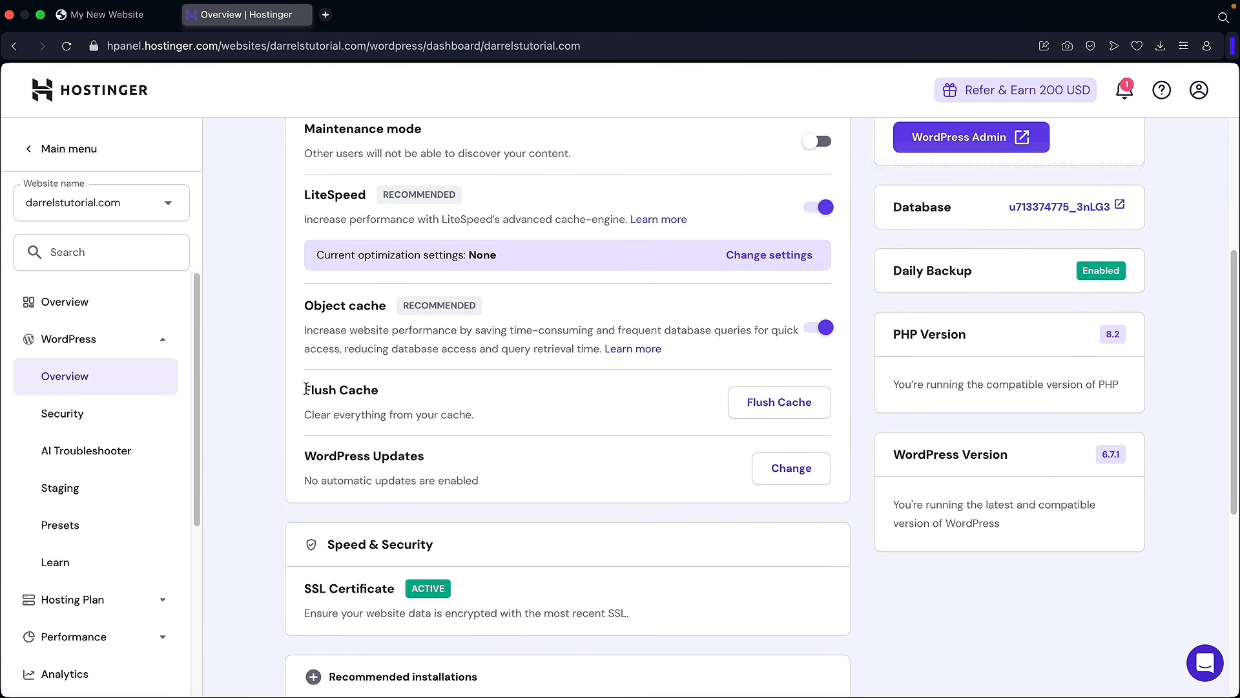
pyautogui.moveTo(302, 389); pyautogui.dragTo(390, 393)
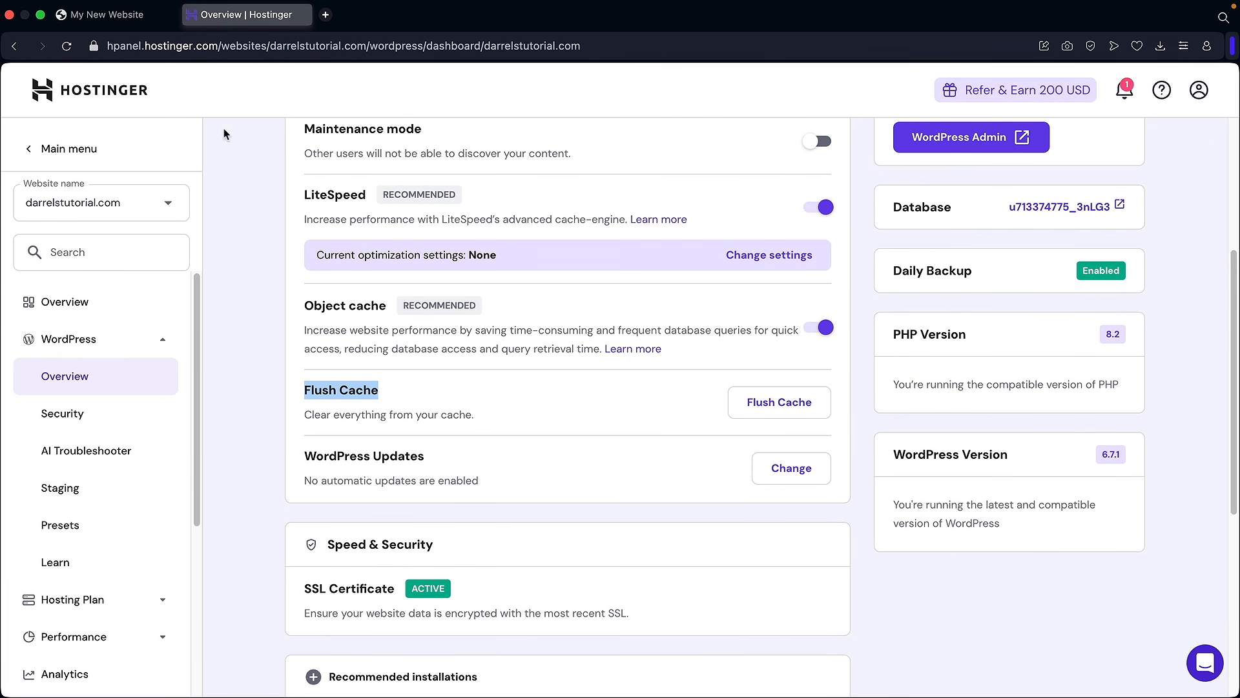
pyautogui.click(107, 14)
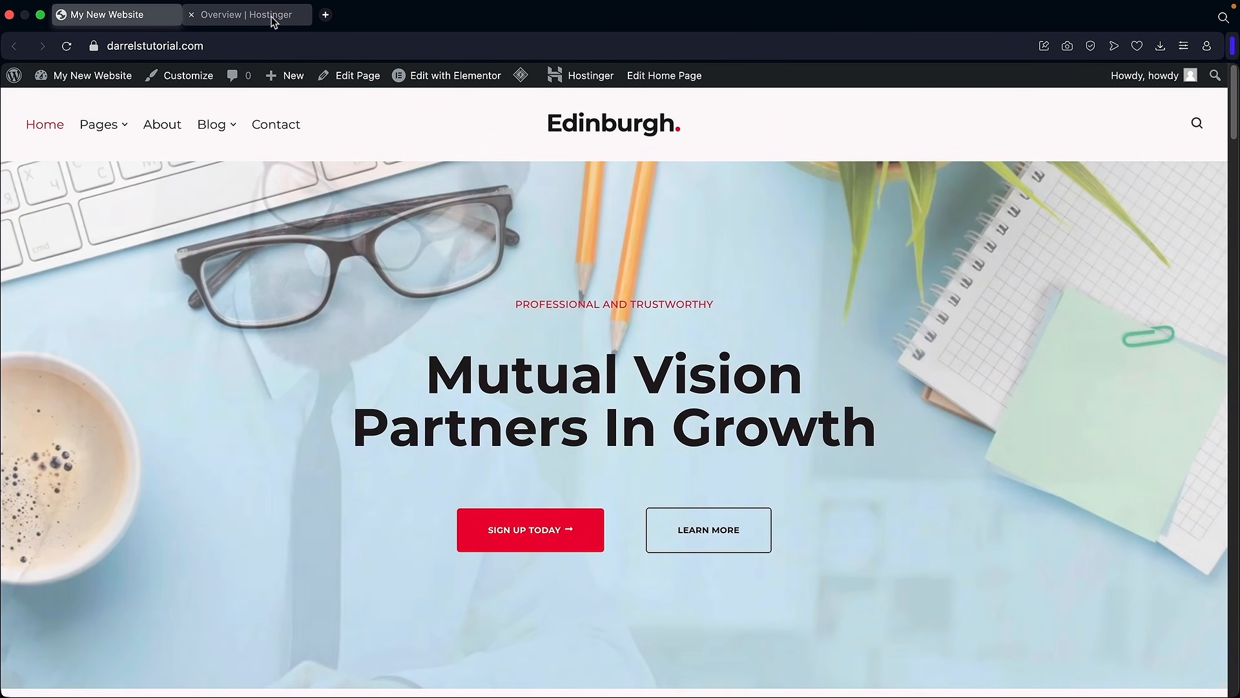
pyautogui.click(272, 18)
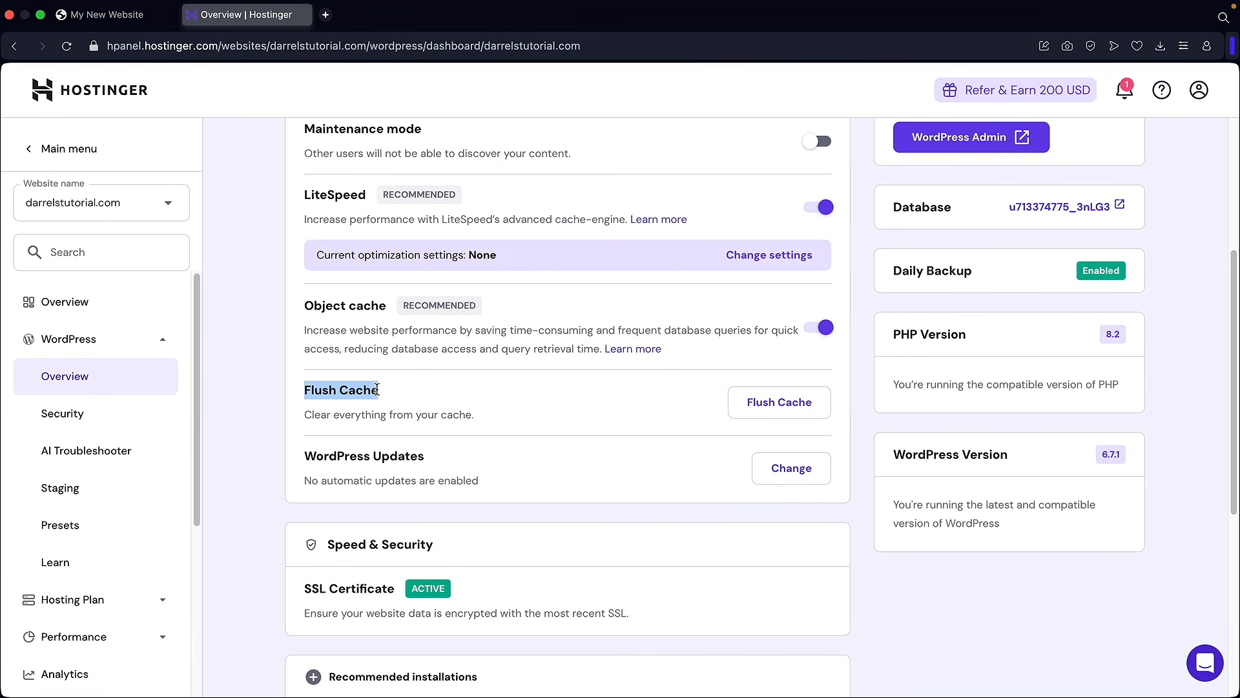
pyautogui.click(781, 405)
# Step: Create a staging environment on the 'testing' subdomain
pyautogui.click(76, 495)
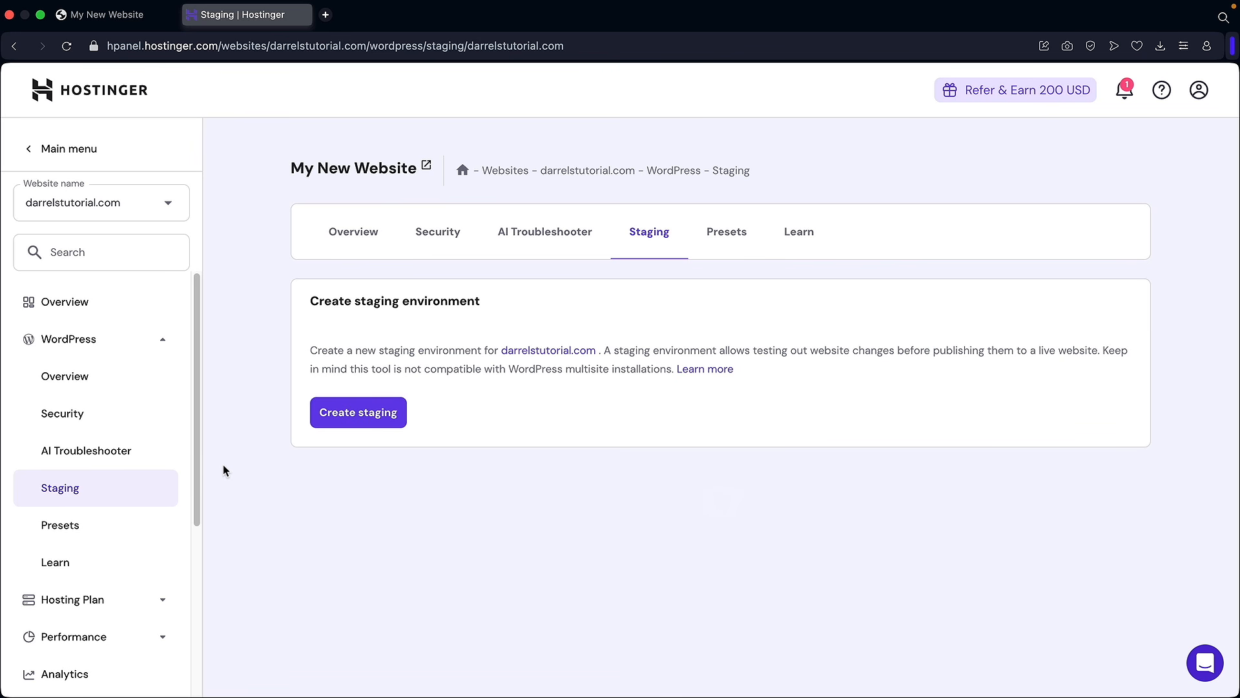
pyautogui.click(364, 415)
pyautogui.click(520, 360)
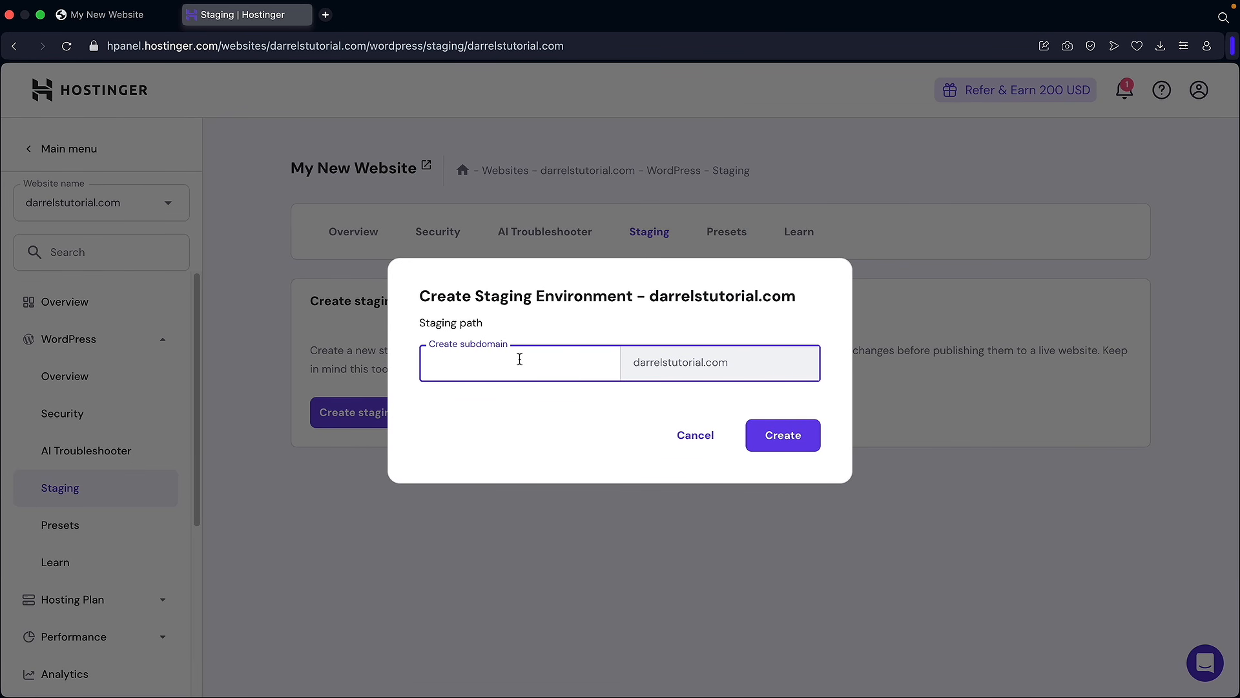
pyautogui.click(782, 434)
pyautogui.click(620, 432)
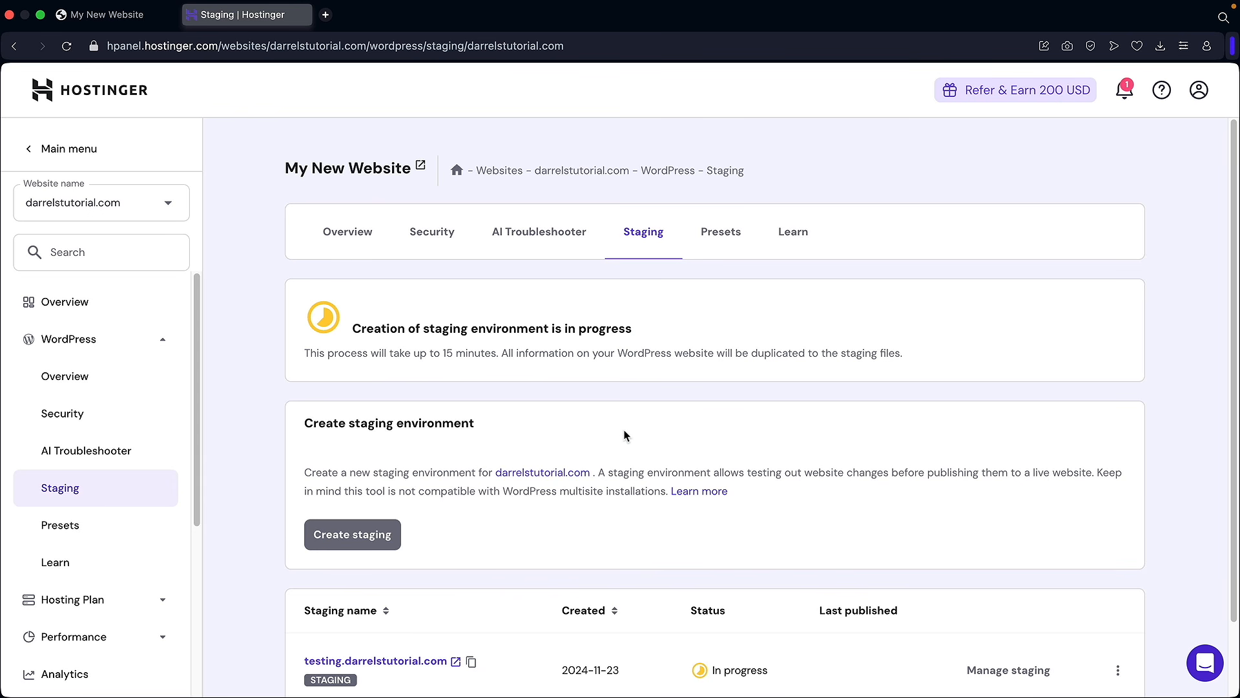
pyautogui.scroll(-2, 625, 435)
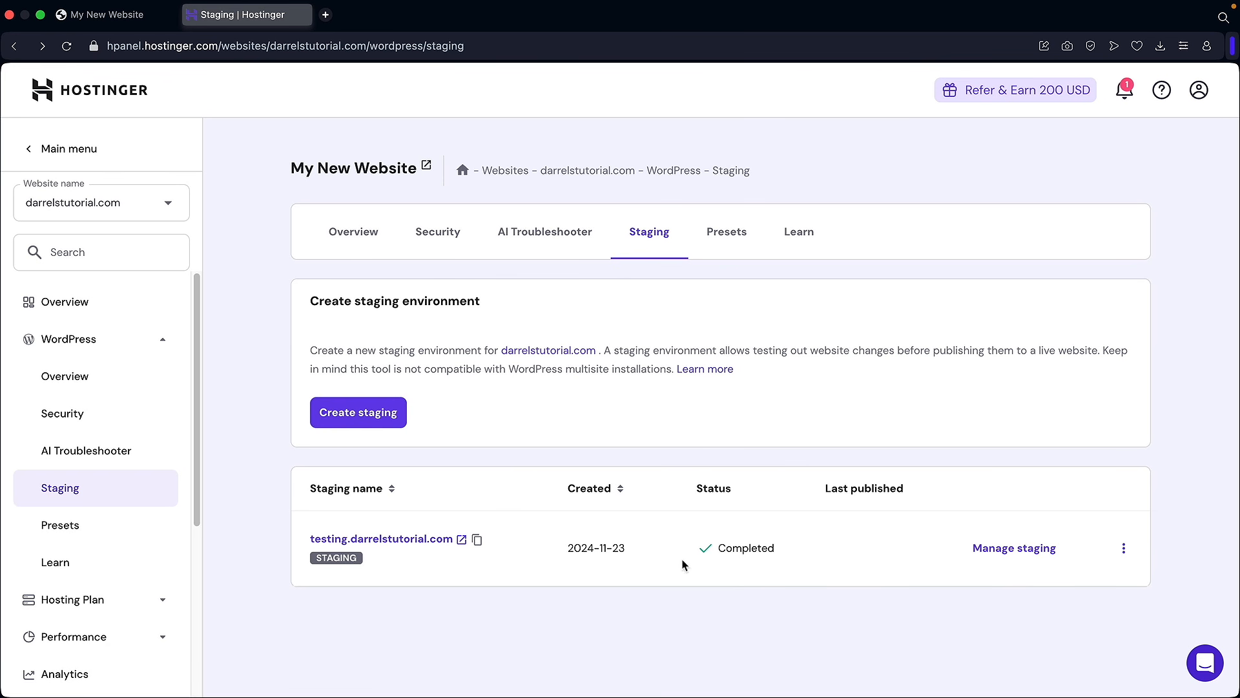
# Step: Open the WordPress admin of the testing.darrelstutorial.com staging site
pyautogui.click(1025, 554)
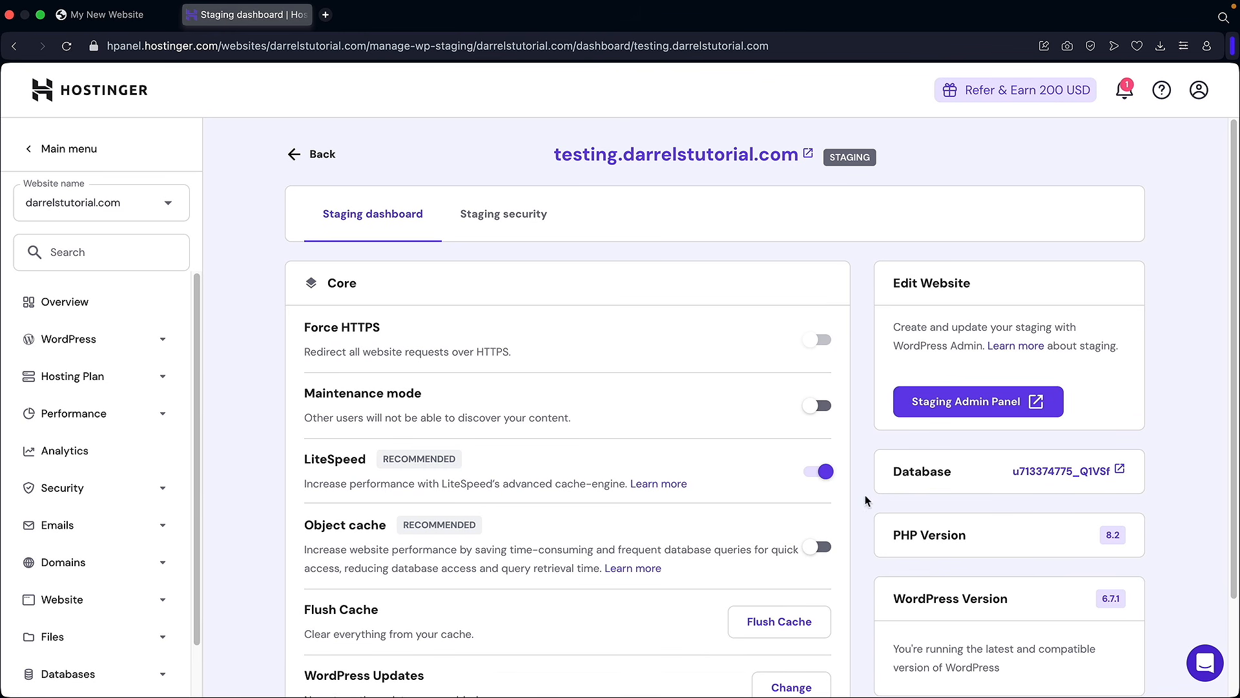
pyautogui.click(969, 403)
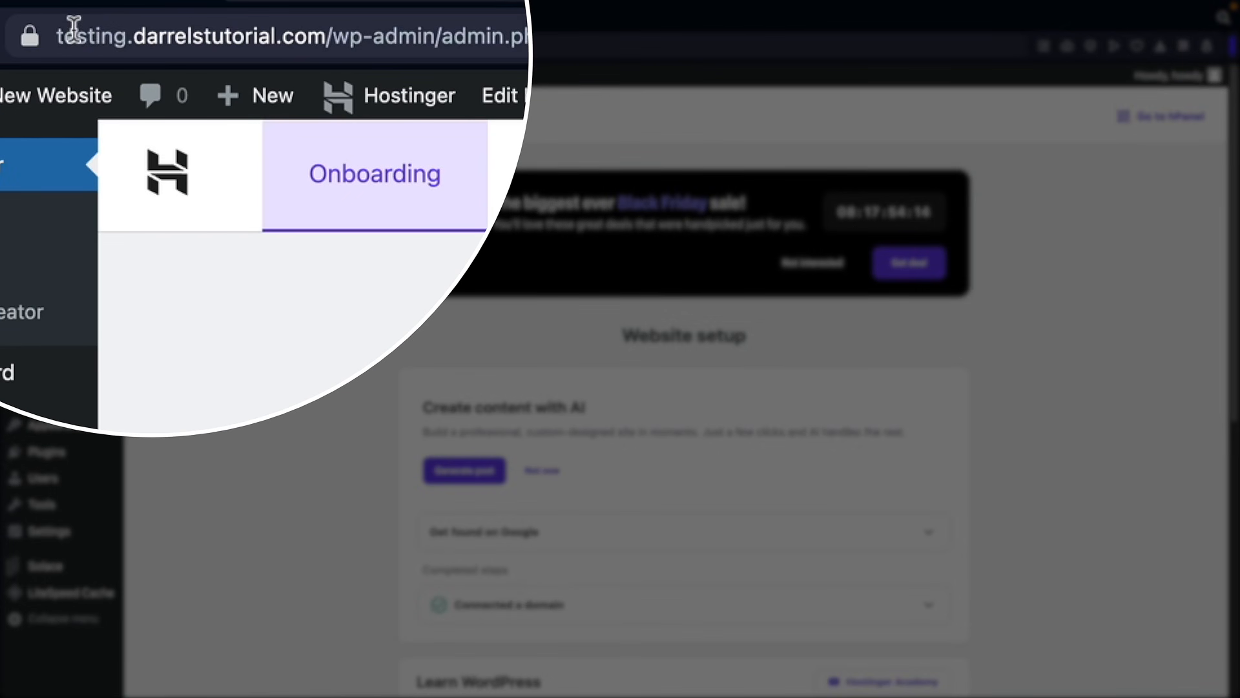
pyautogui.moveTo(115, 45); pyautogui.dragTo(227, 45)
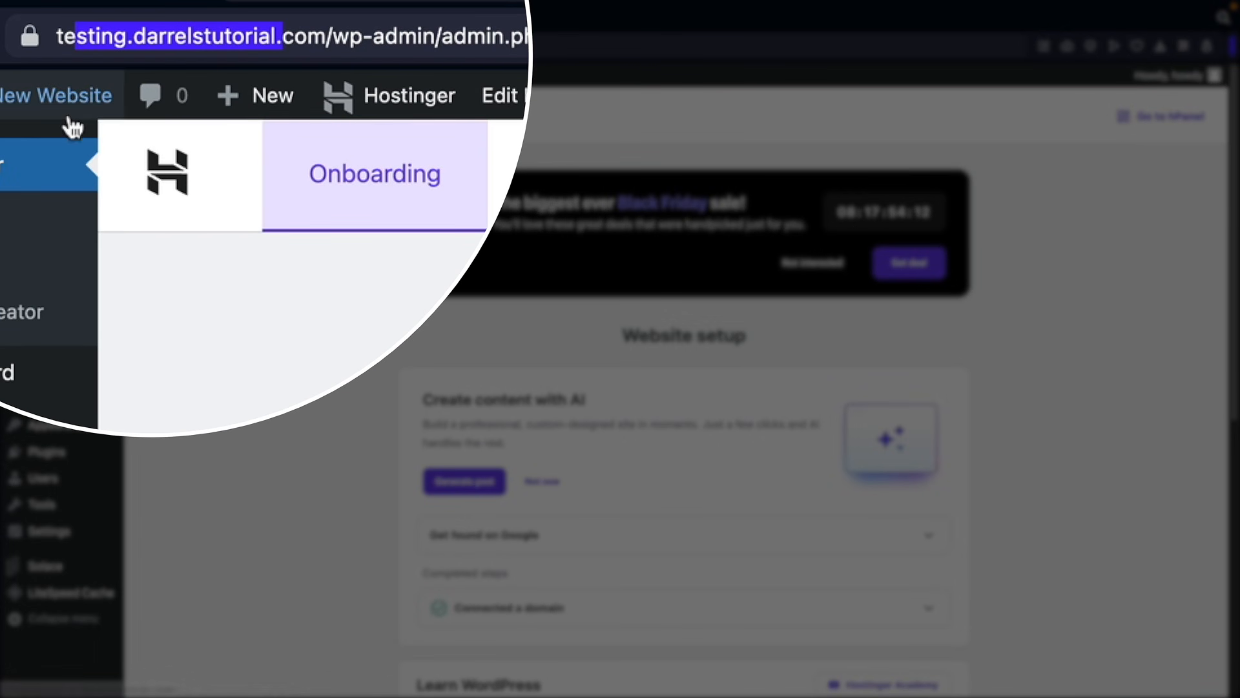
# Step: Open the staging front page's Home page in Elementor and publish it
pyautogui.moveTo(66, 115)
pyautogui.click(51, 161)
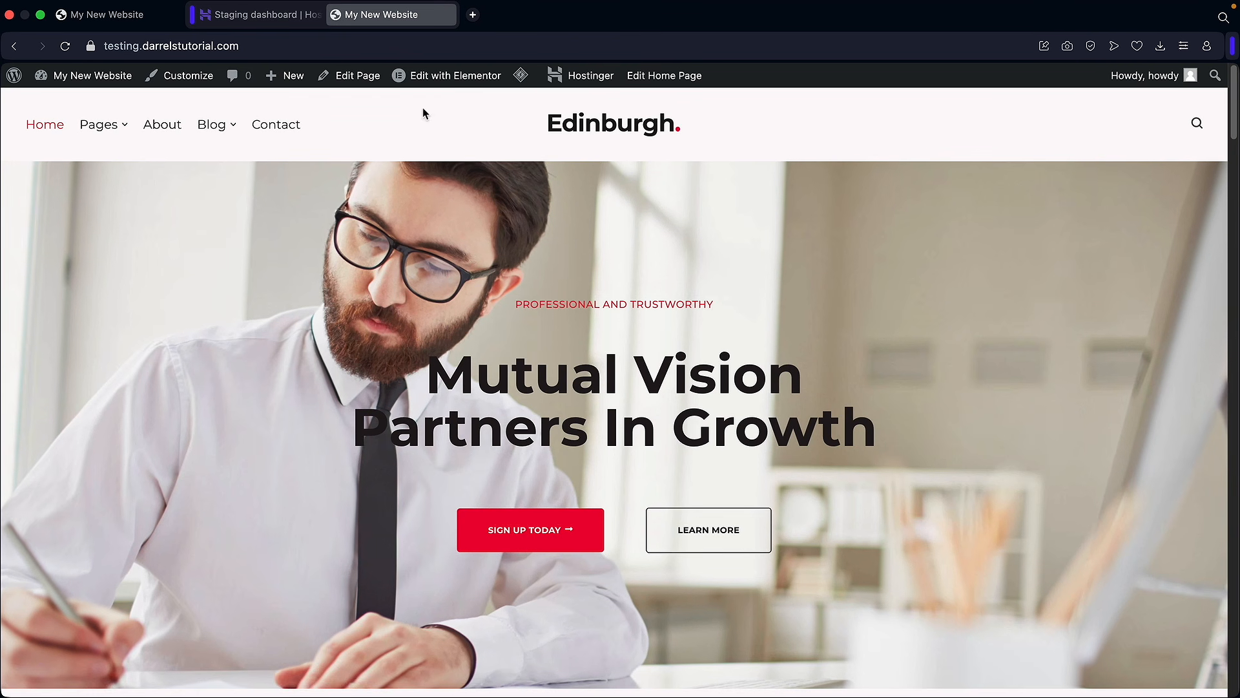
pyautogui.click(438, 83)
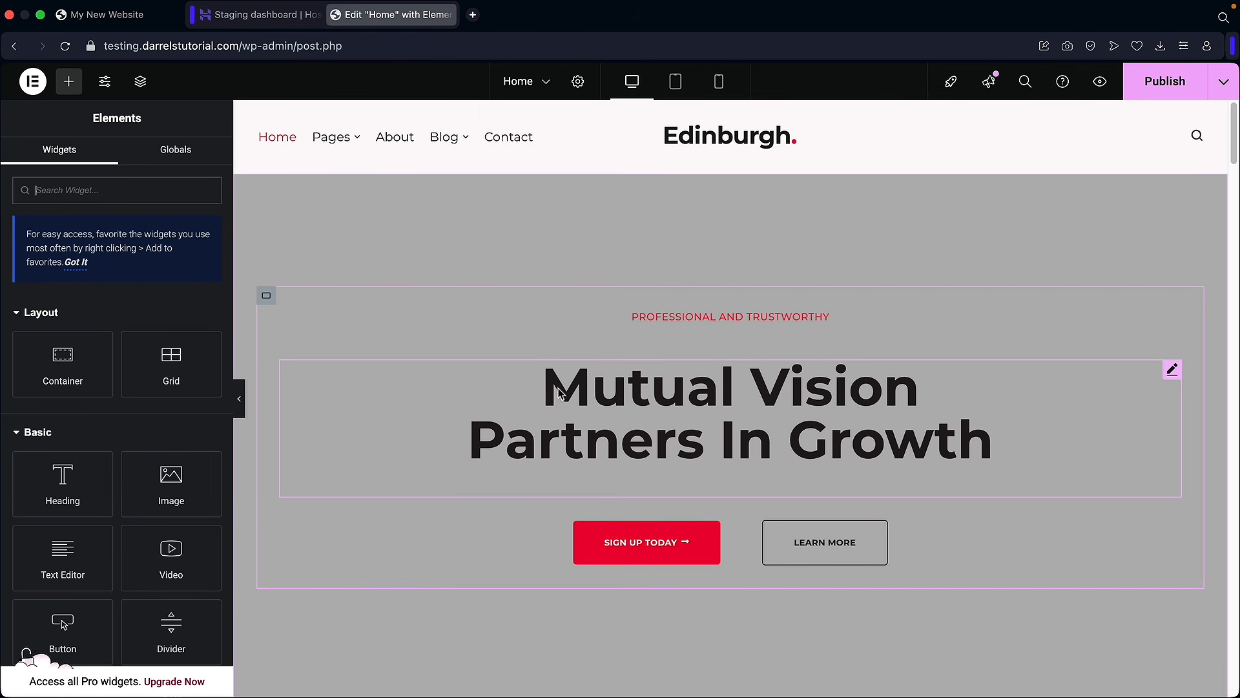
pyautogui.scroll(-10, 630, 414)
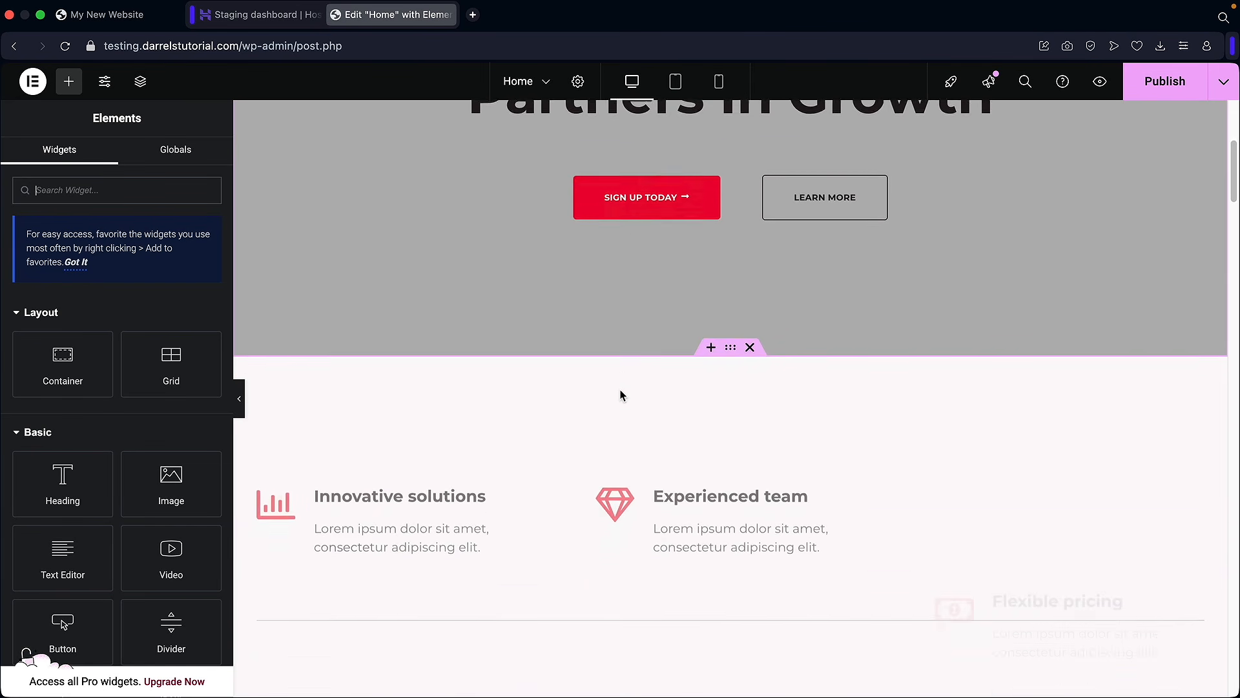
pyautogui.scroll(6, 615, 368)
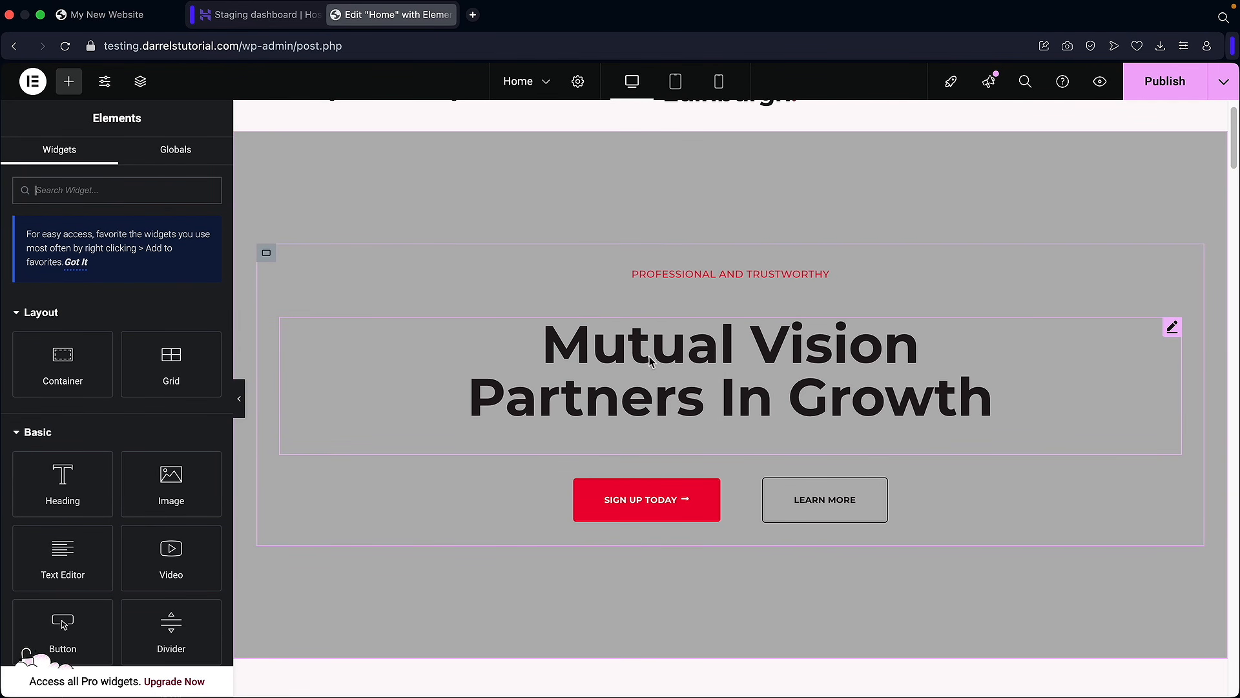
pyautogui.scroll(-1, 717, 385)
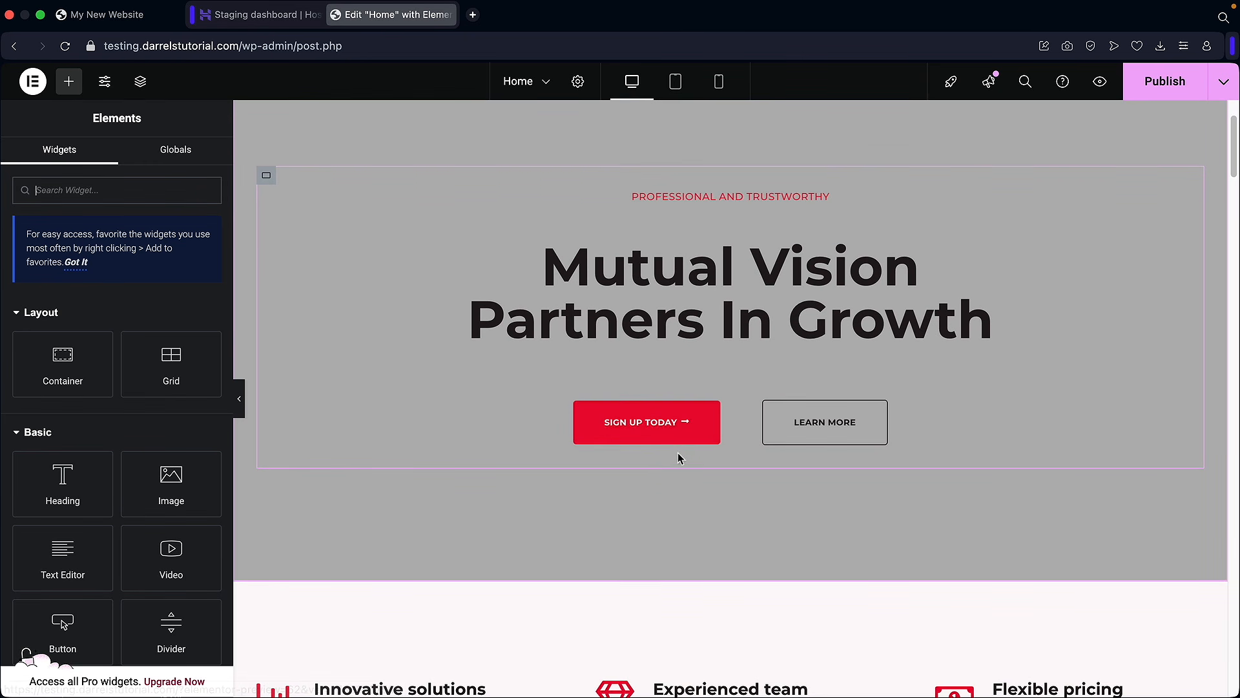
pyautogui.scroll(1, 646, 452)
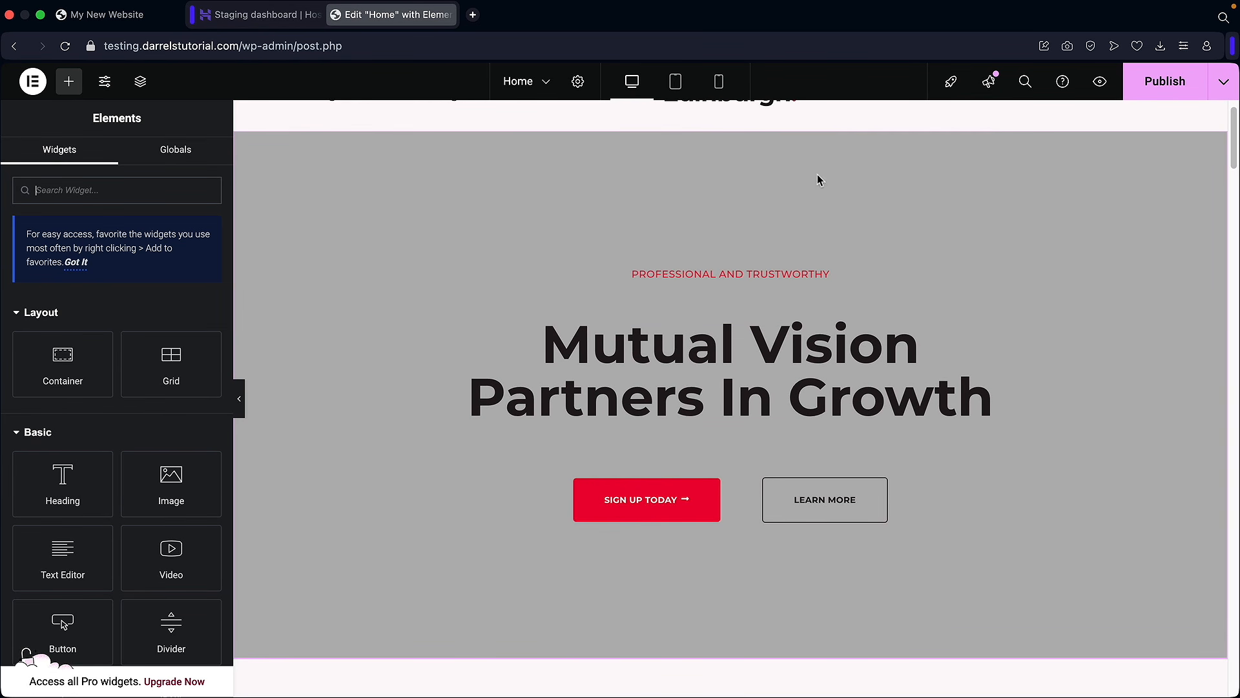
pyautogui.click(1137, 97)
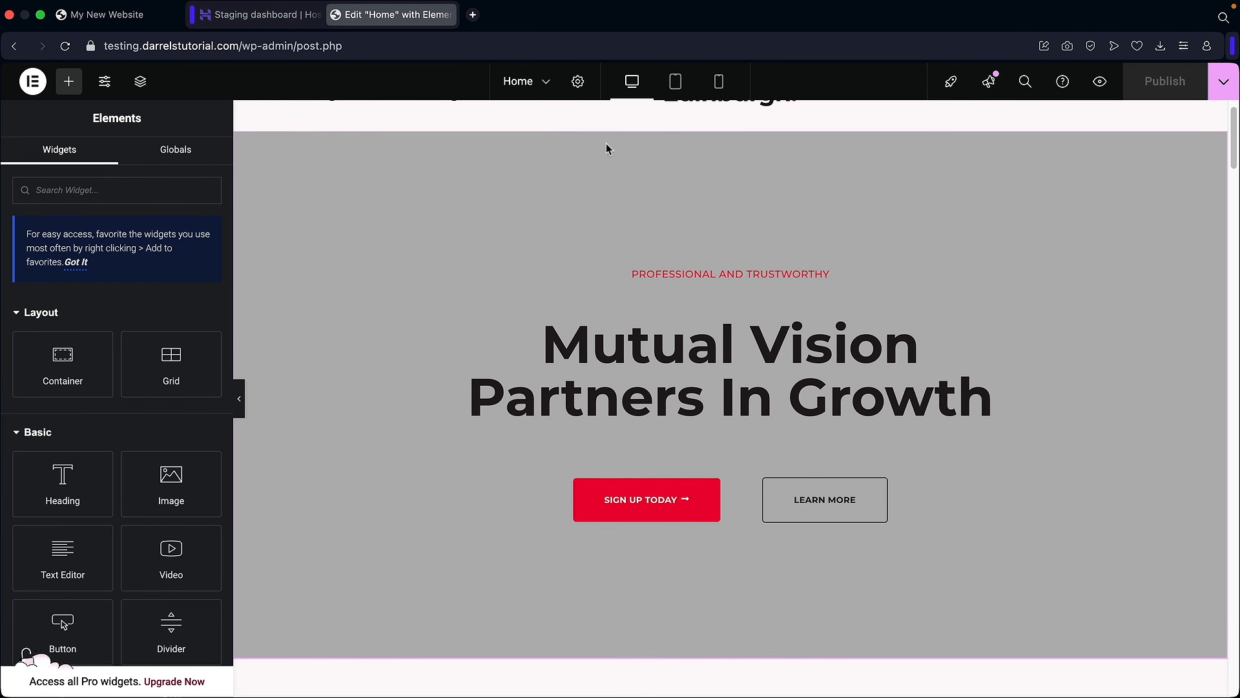
# Step: Return to the Staging list and bring up the testing copy's Publish, Revert and Delete options
pyautogui.click(275, 19)
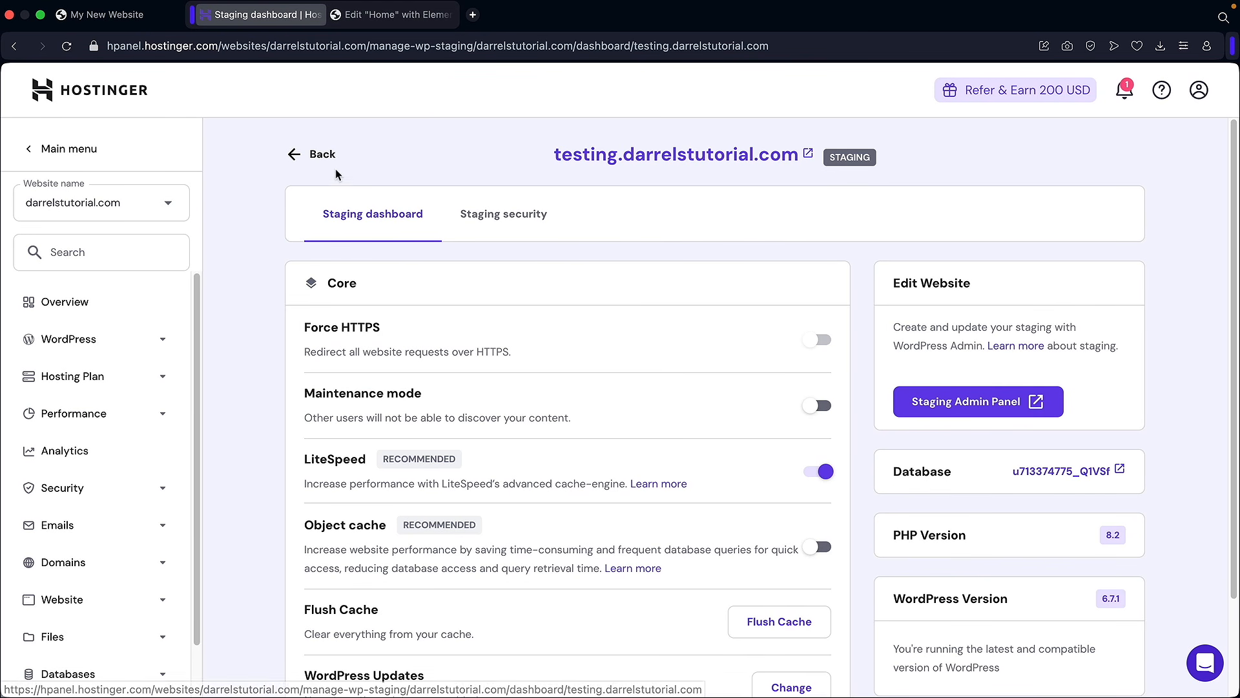
pyautogui.click(322, 155)
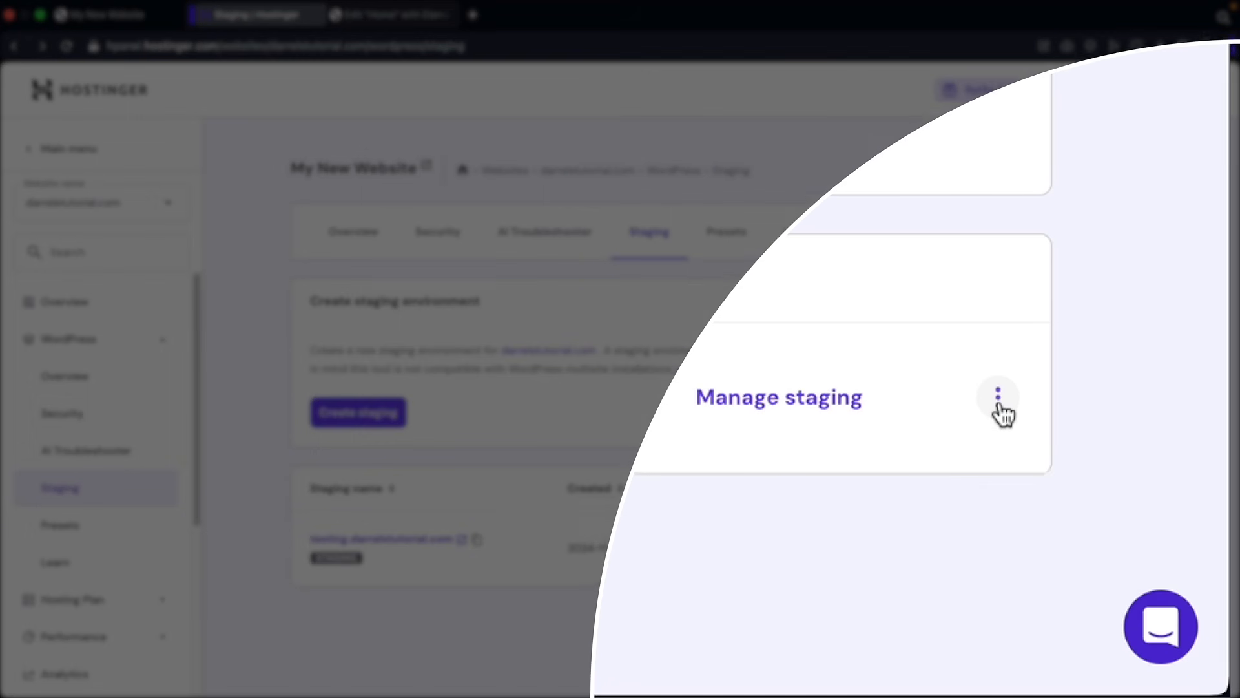
pyautogui.click(1124, 549)
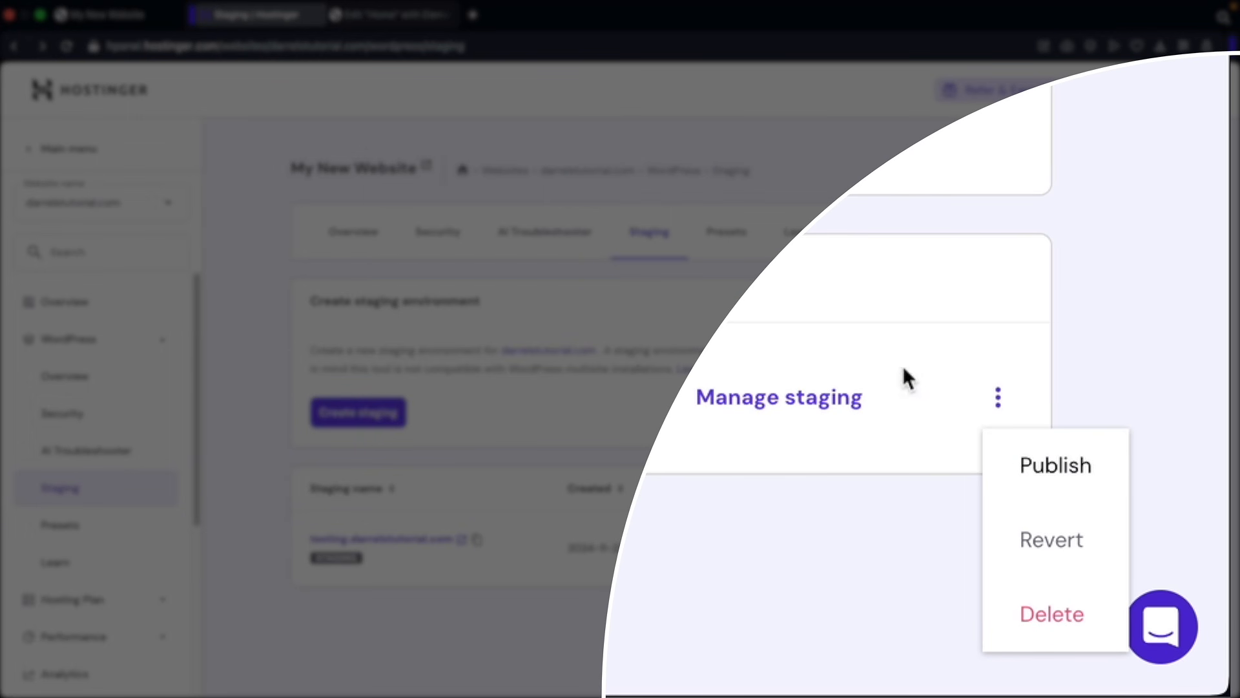
pyautogui.click(518, 584)
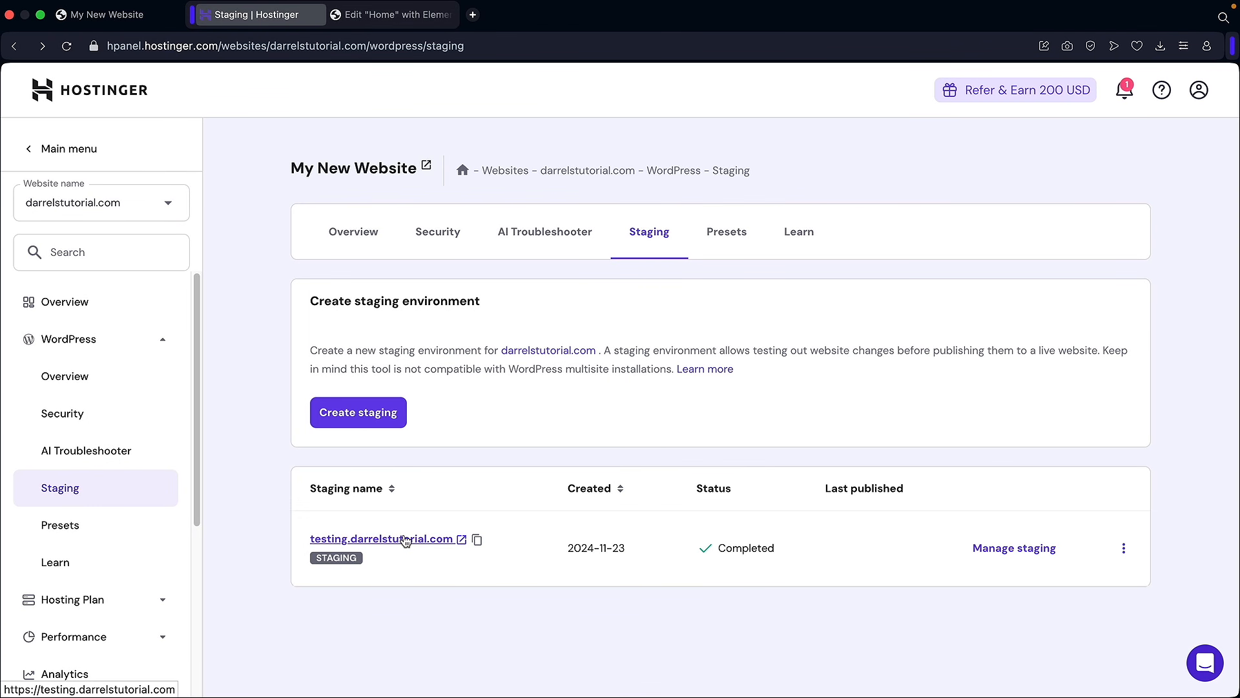
pyautogui.click(169, 15)
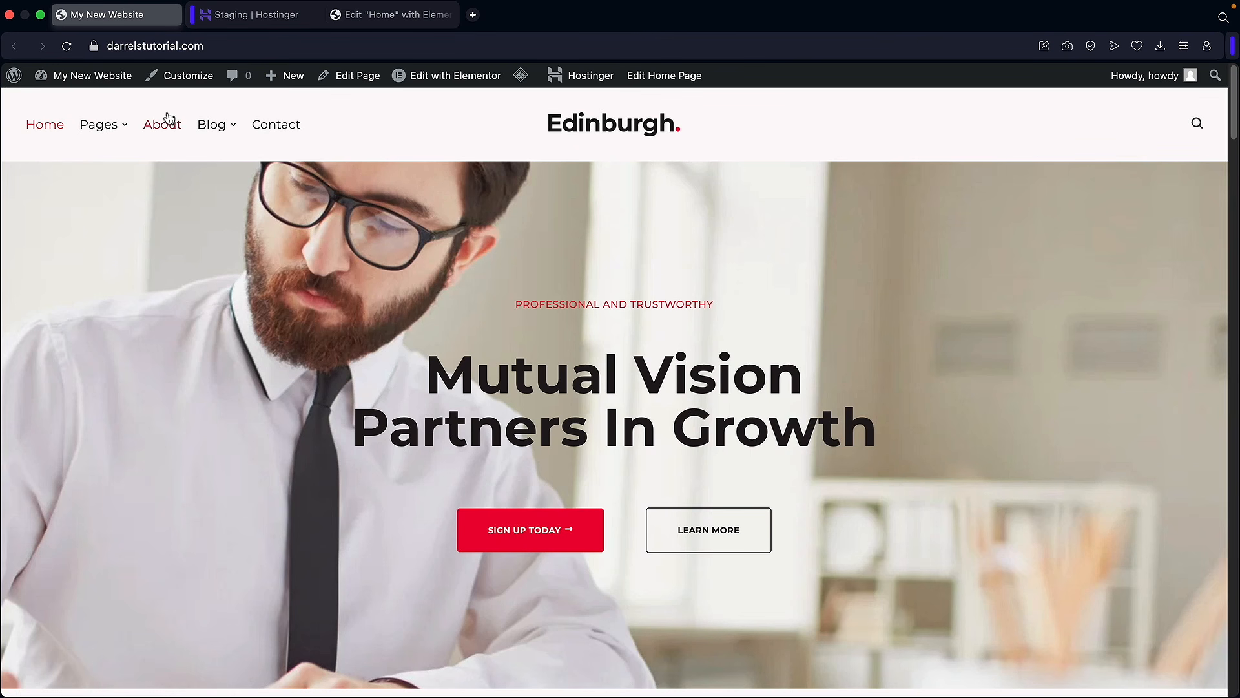
pyautogui.click(365, 17)
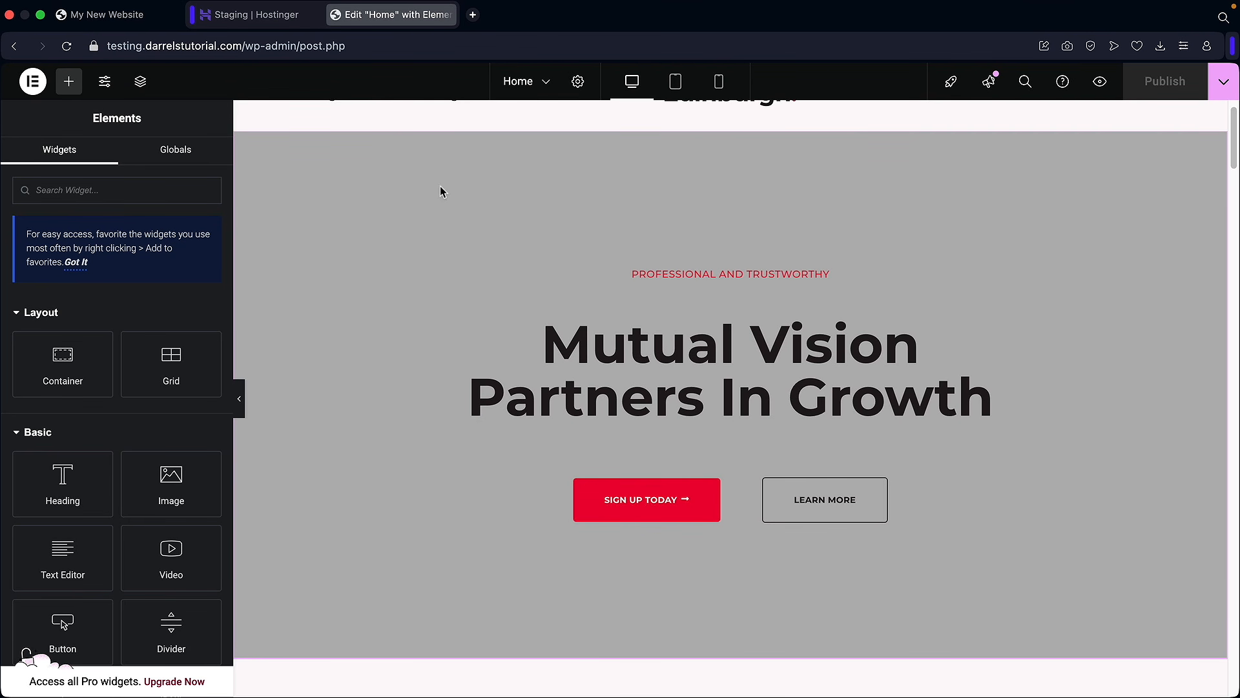
pyautogui.click(277, 20)
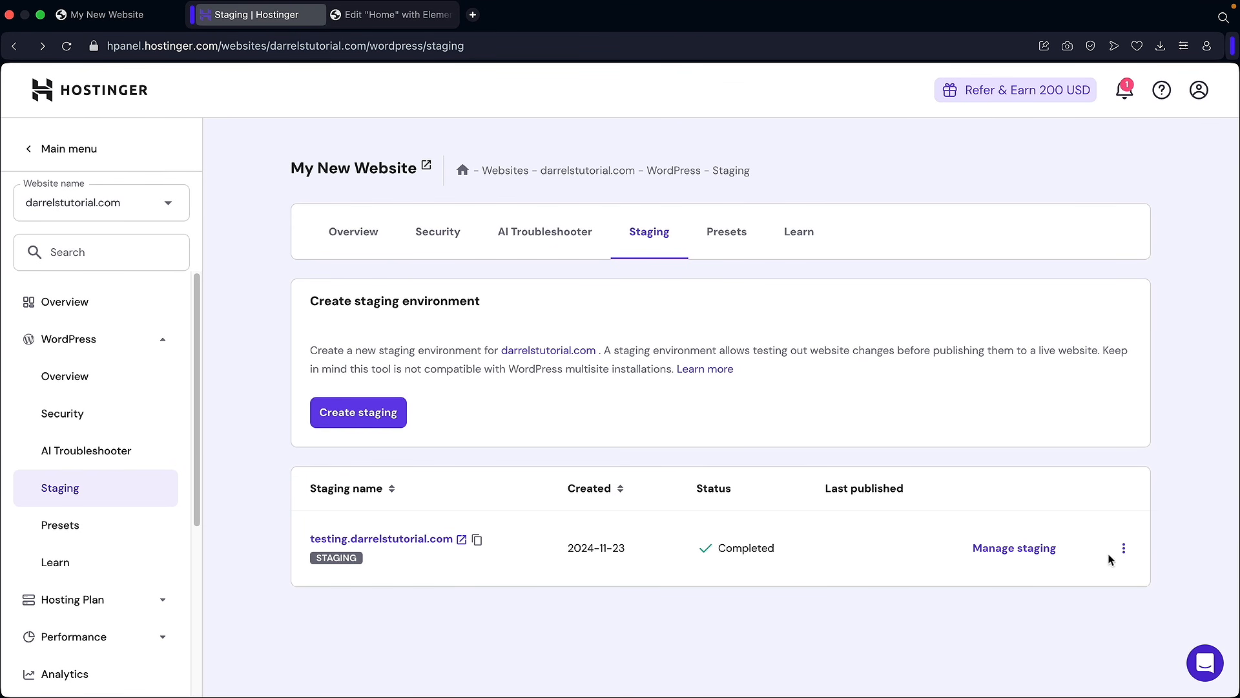
pyautogui.click(1124, 548)
# Step: Publish the testing staging copy over the live site, then view the site's Analytics
pyautogui.click(1145, 584)
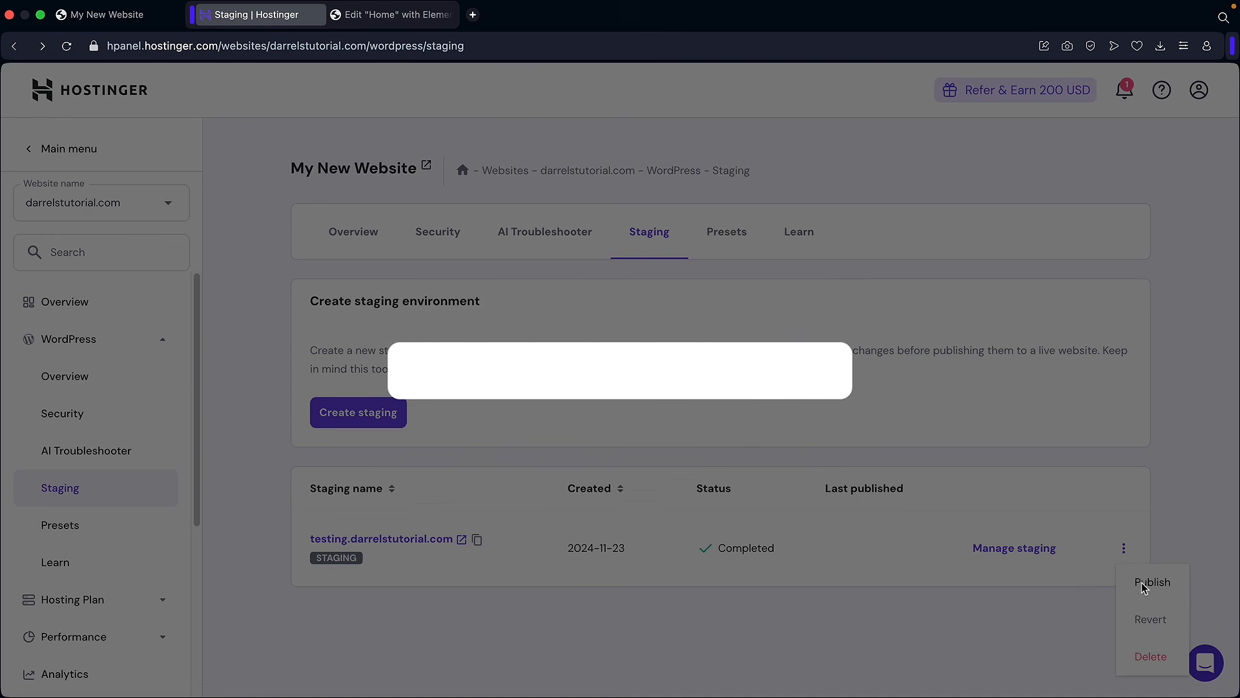
pyautogui.moveTo(654, 381); pyautogui.dragTo(478, 359)
pyautogui.click(474, 363)
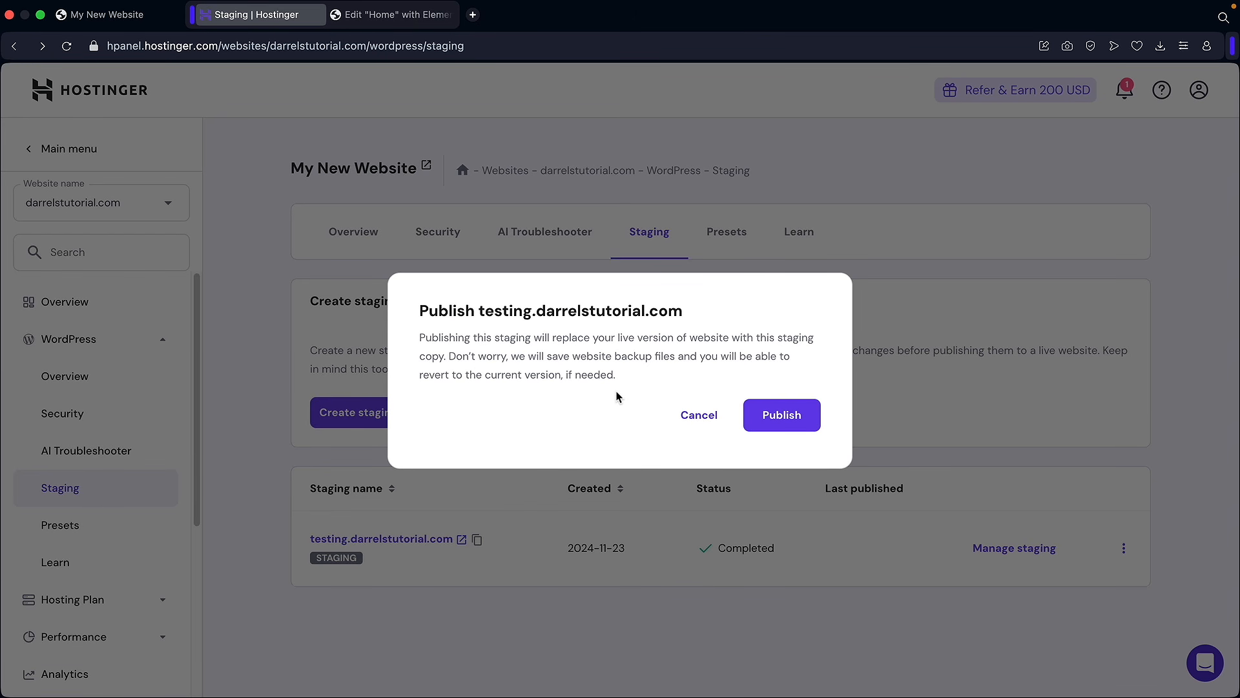
pyautogui.click(784, 418)
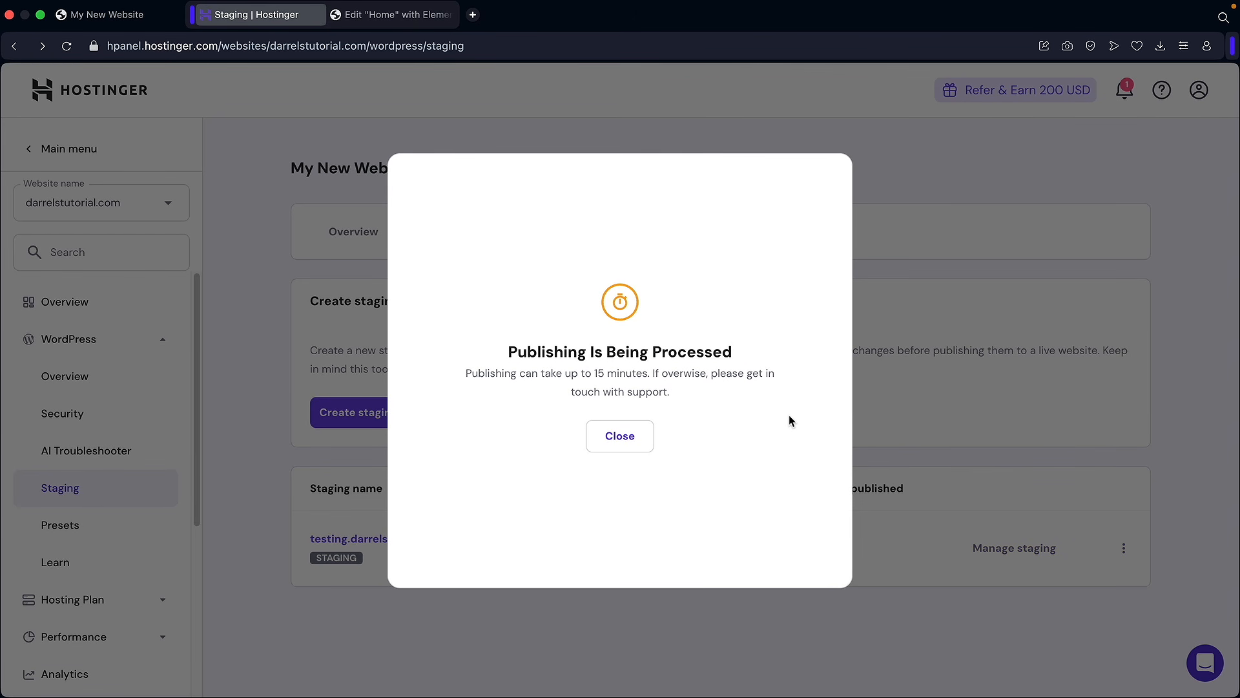
pyautogui.moveTo(478, 373); pyautogui.dragTo(713, 391)
pyautogui.click(713, 390)
pyautogui.click(633, 438)
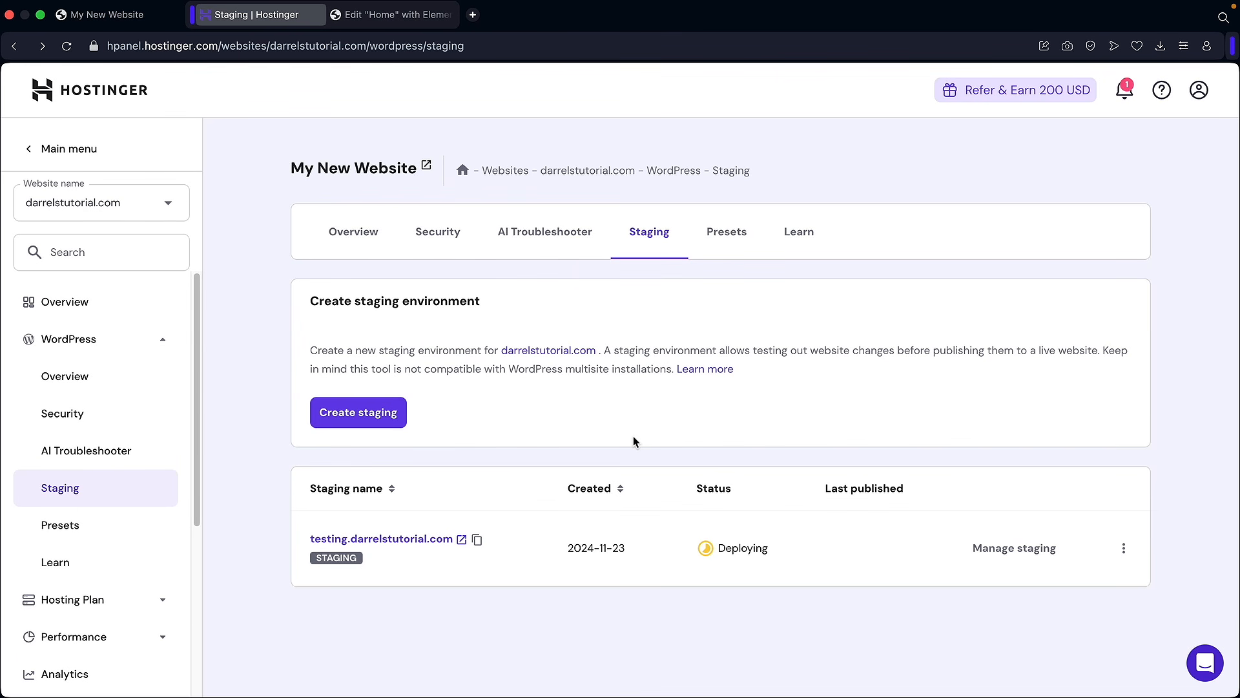
pyautogui.click(84, 456)
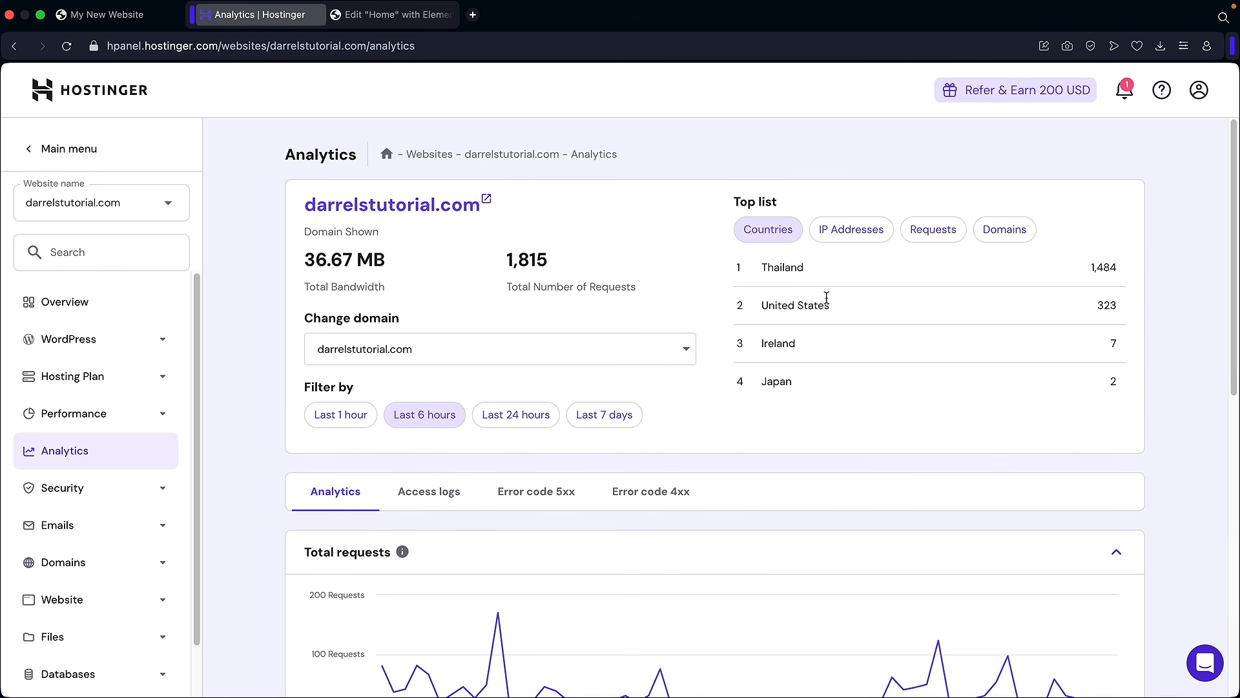
pyautogui.click(870, 239)
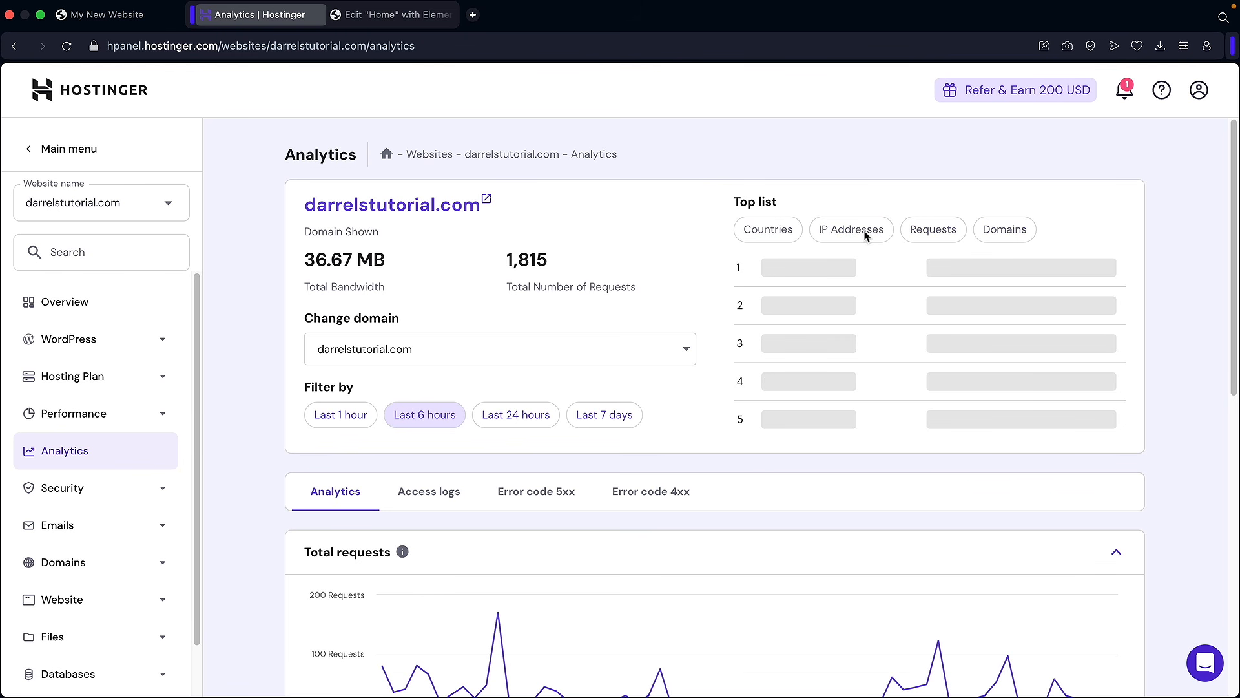
pyautogui.click(785, 235)
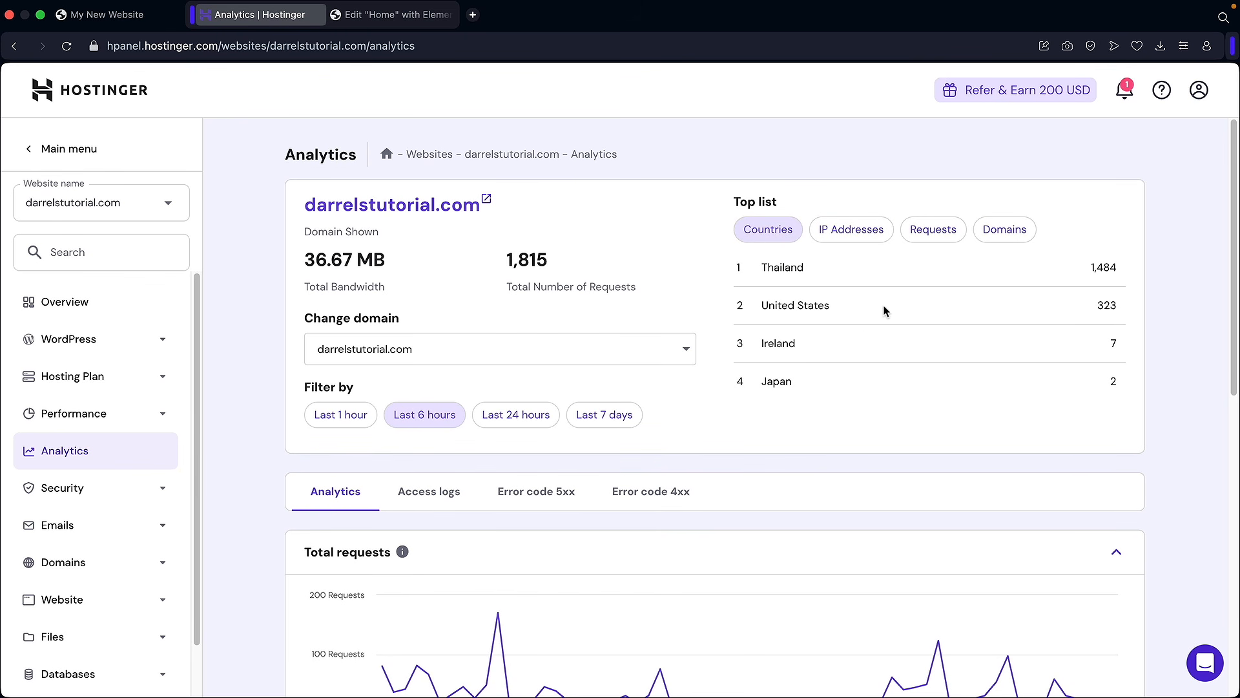
pyautogui.scroll(-3, 831, 355)
pyautogui.scroll(-6, 597, 417)
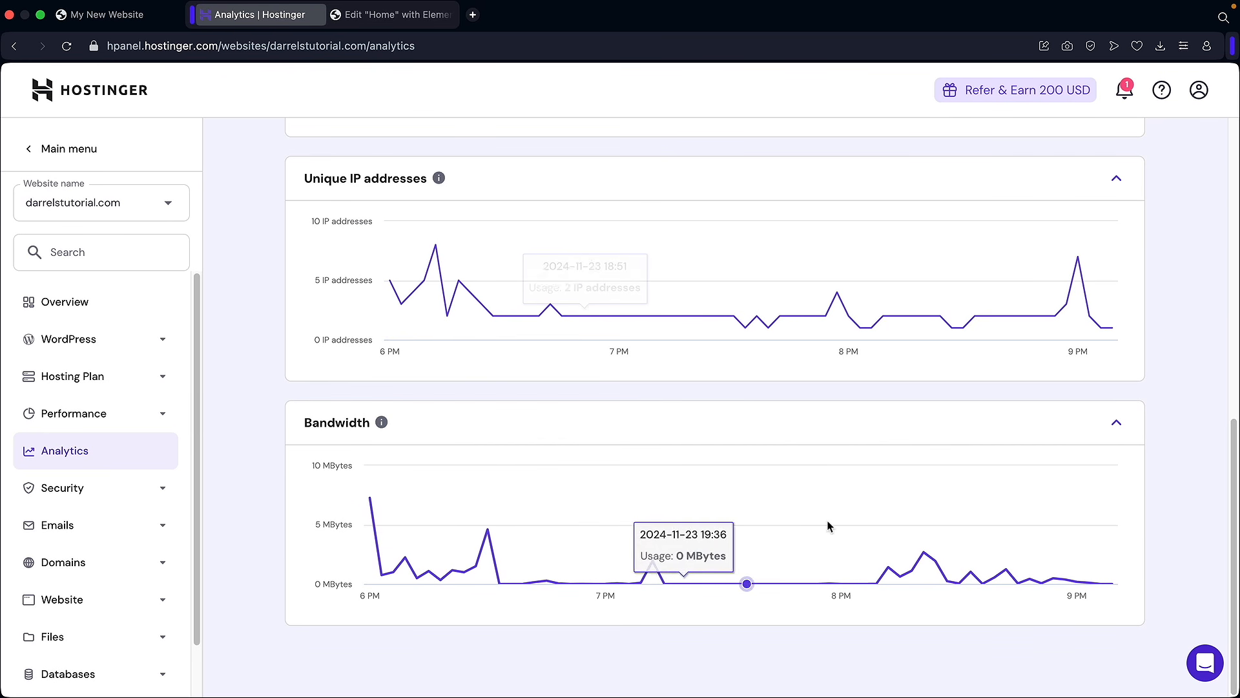
pyautogui.scroll(9, 805, 524)
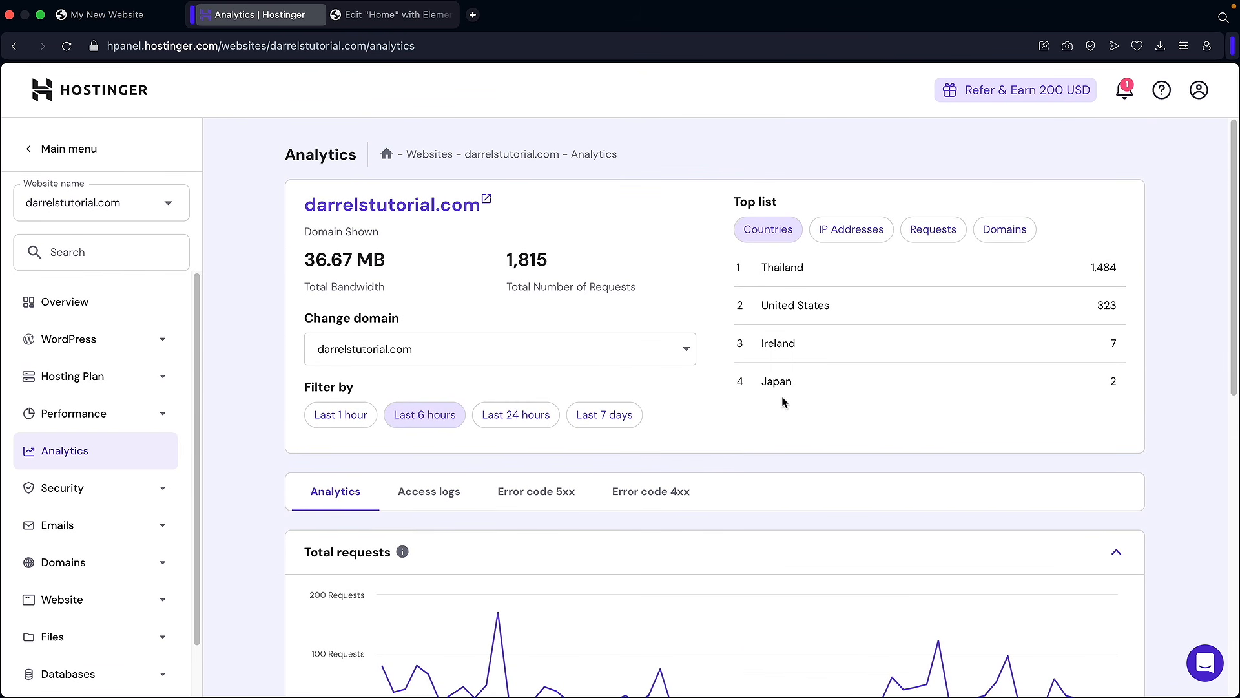
pyautogui.click(76, 524)
# Step: Activate the free Hostinger email plan for darrelstutorial.com
pyautogui.click(79, 564)
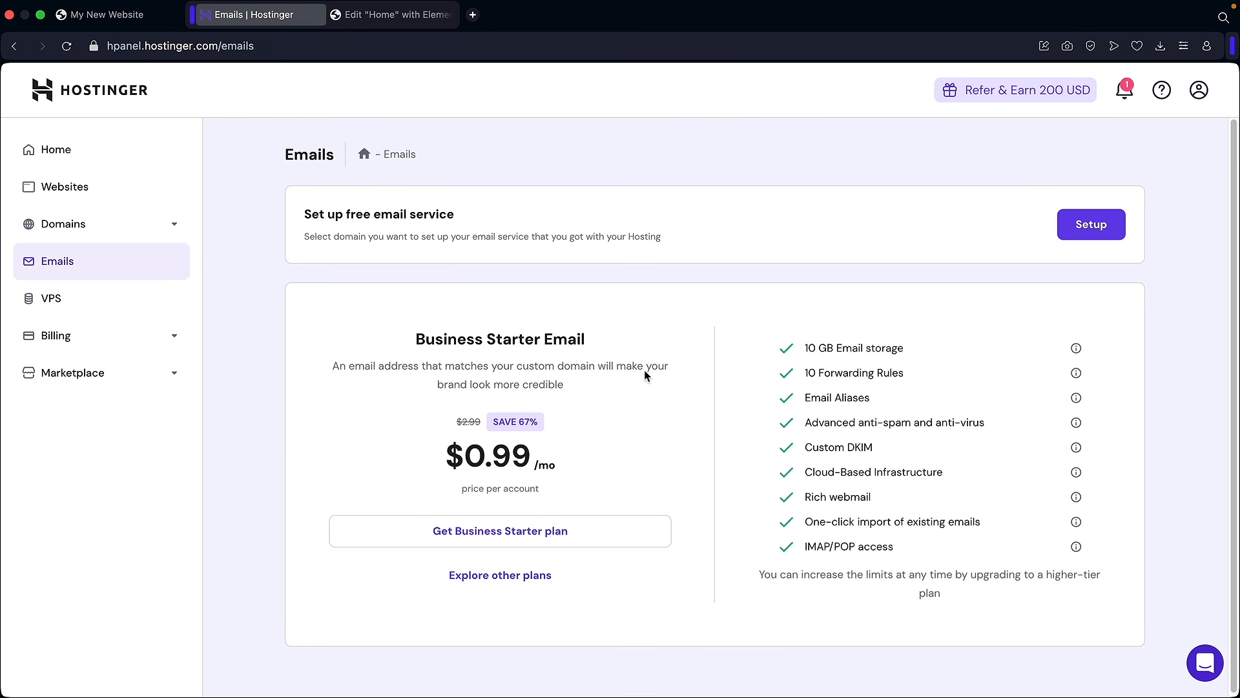
pyautogui.click(1090, 226)
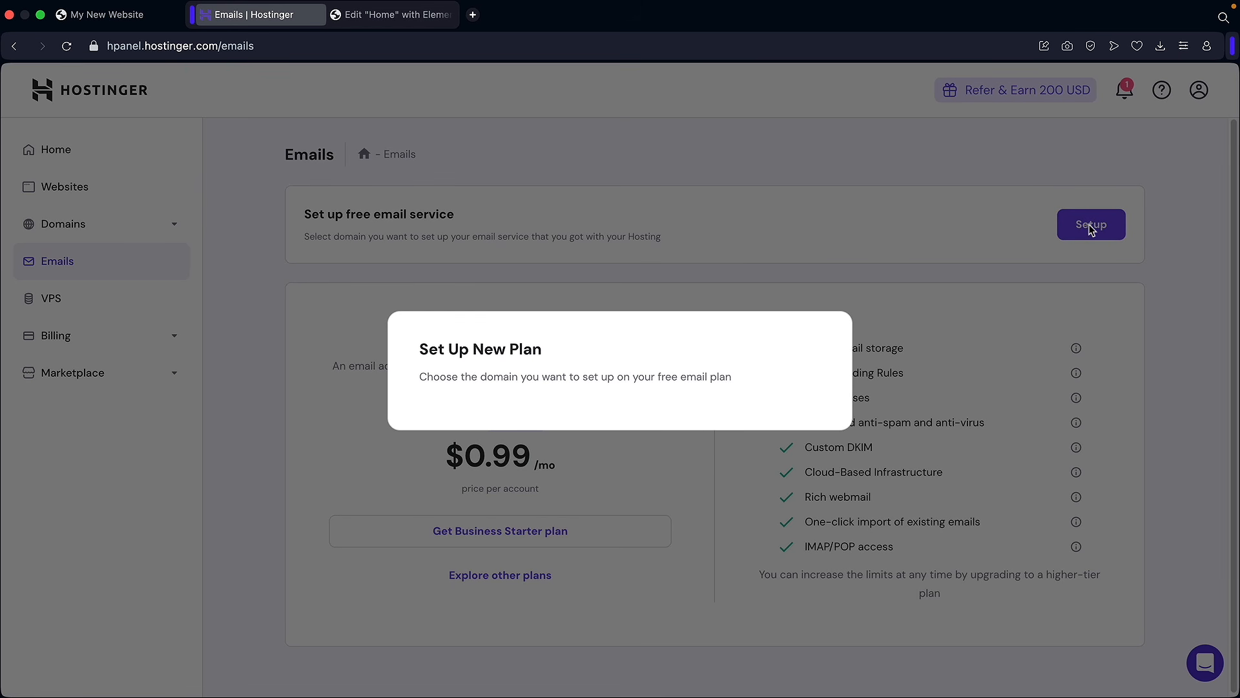
pyautogui.click(629, 346)
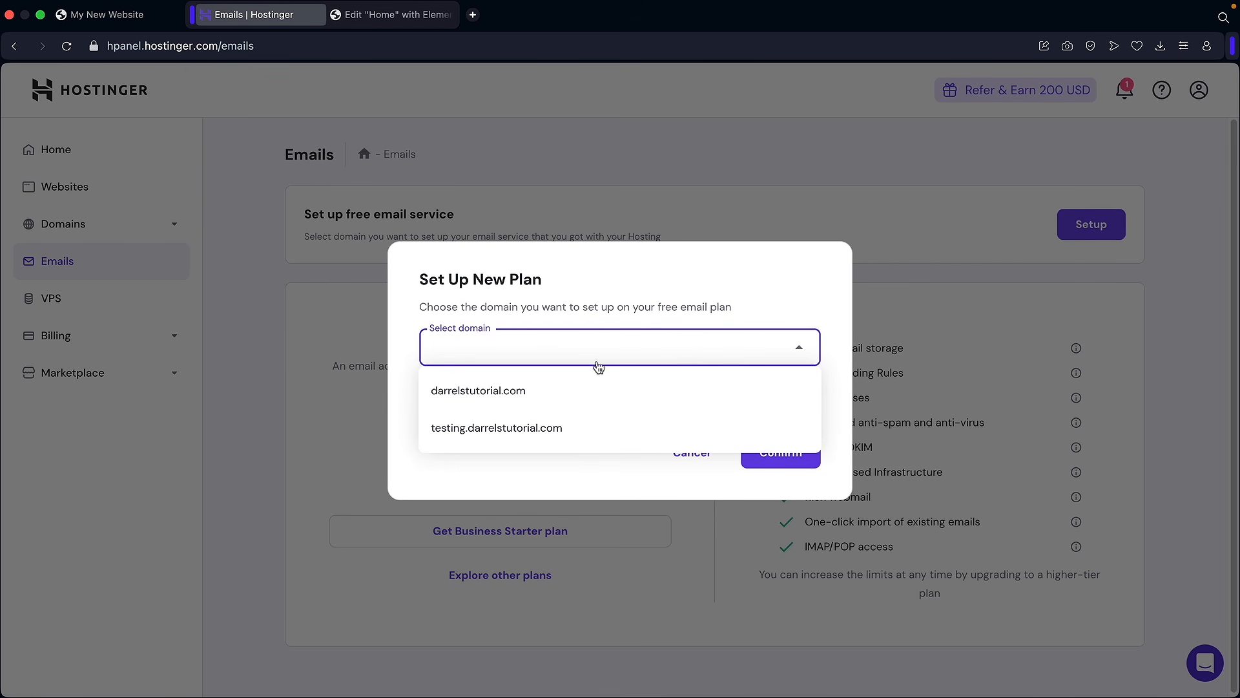
pyautogui.click(533, 394)
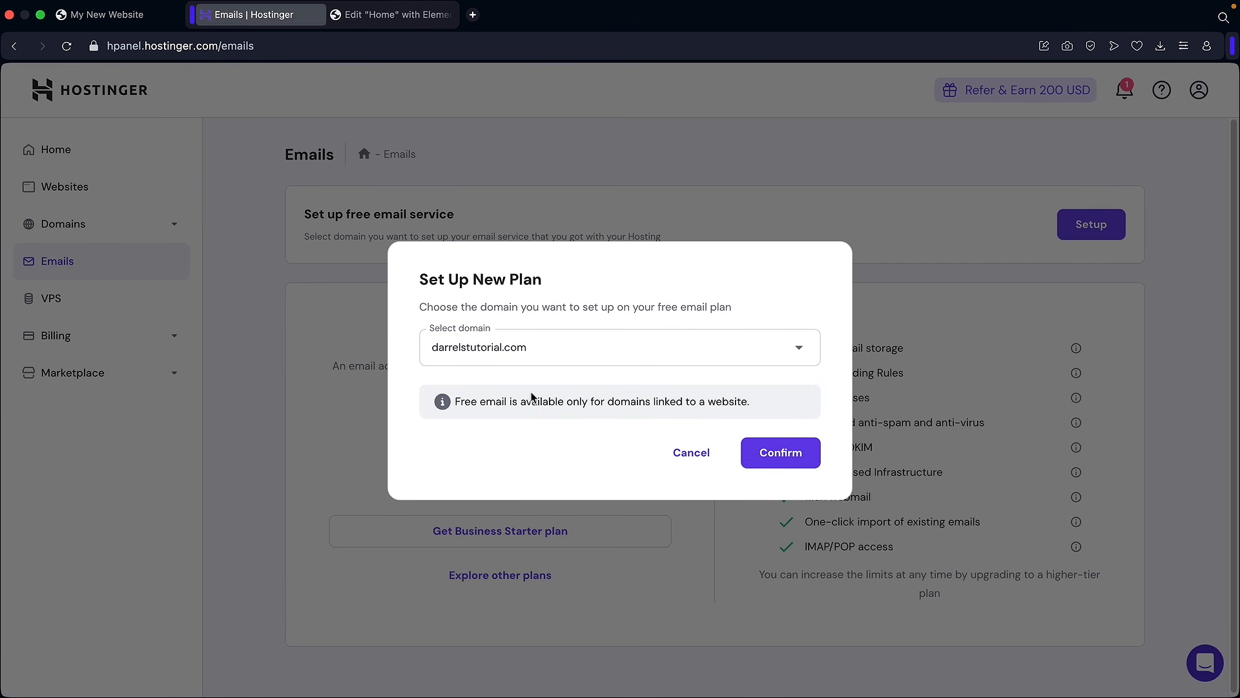
pyautogui.click(787, 454)
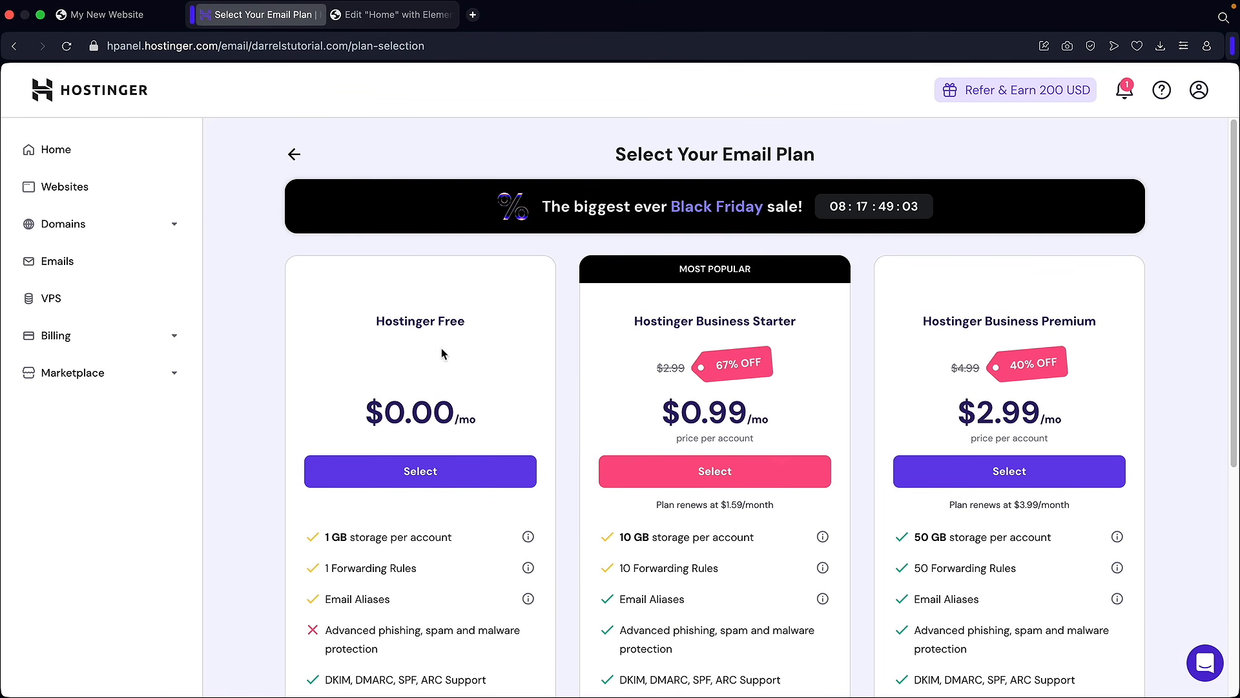
pyautogui.click(419, 478)
# Step: Create the first email account named admin and skip the app setup
pyautogui.tripleClick(568, 318)
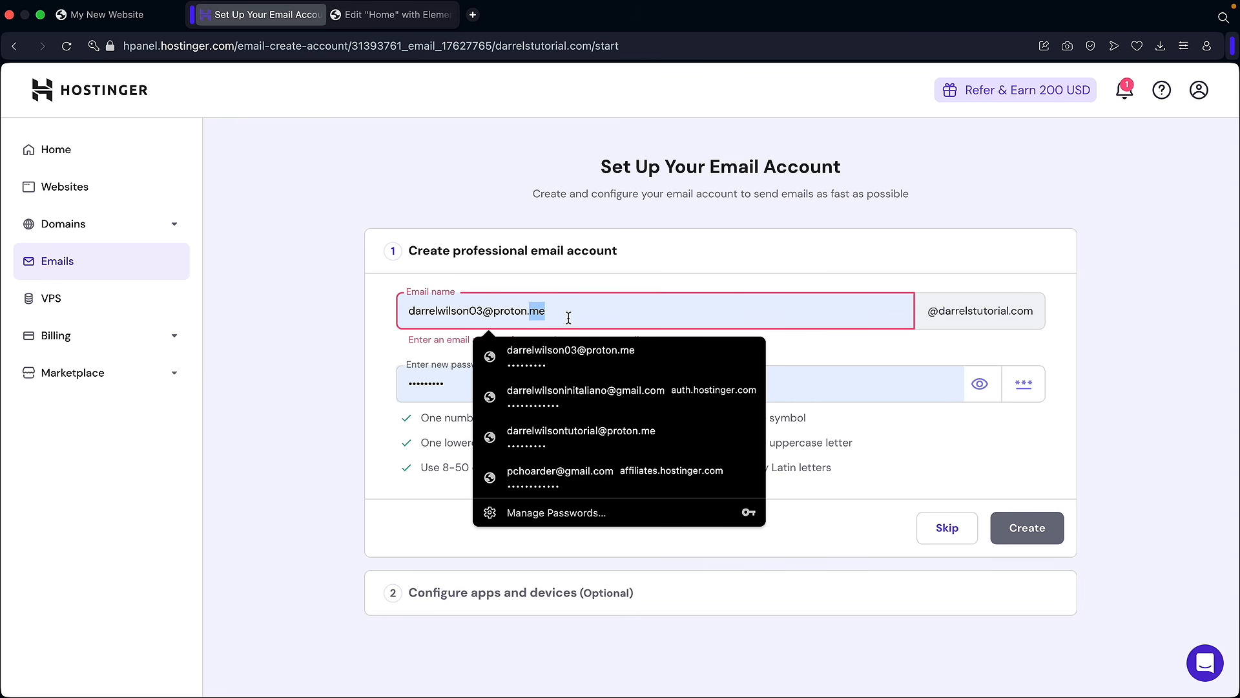
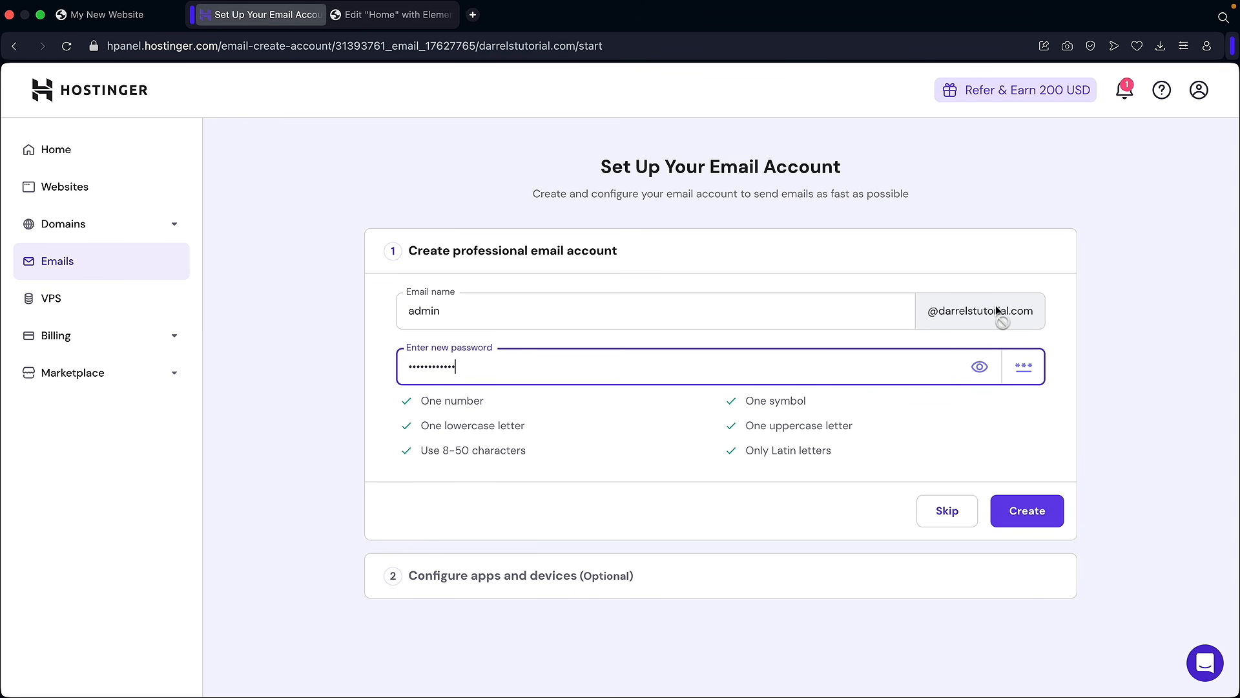
pyautogui.click(1024, 518)
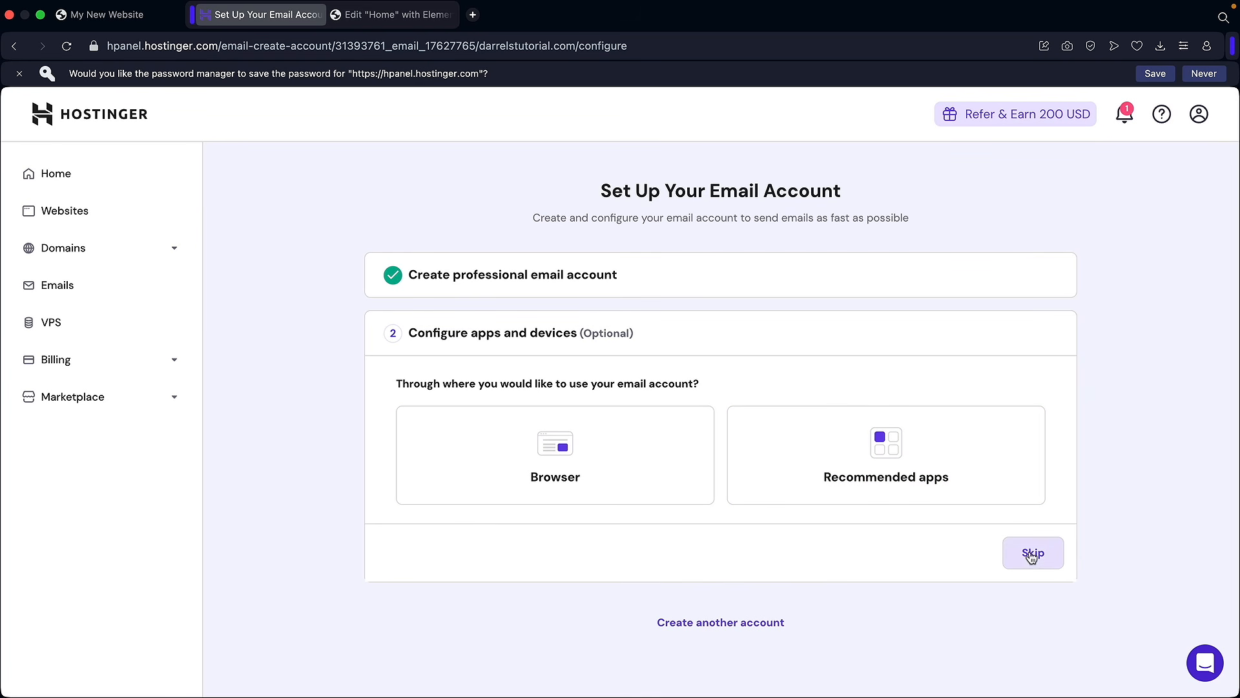
pyautogui.click(1037, 556)
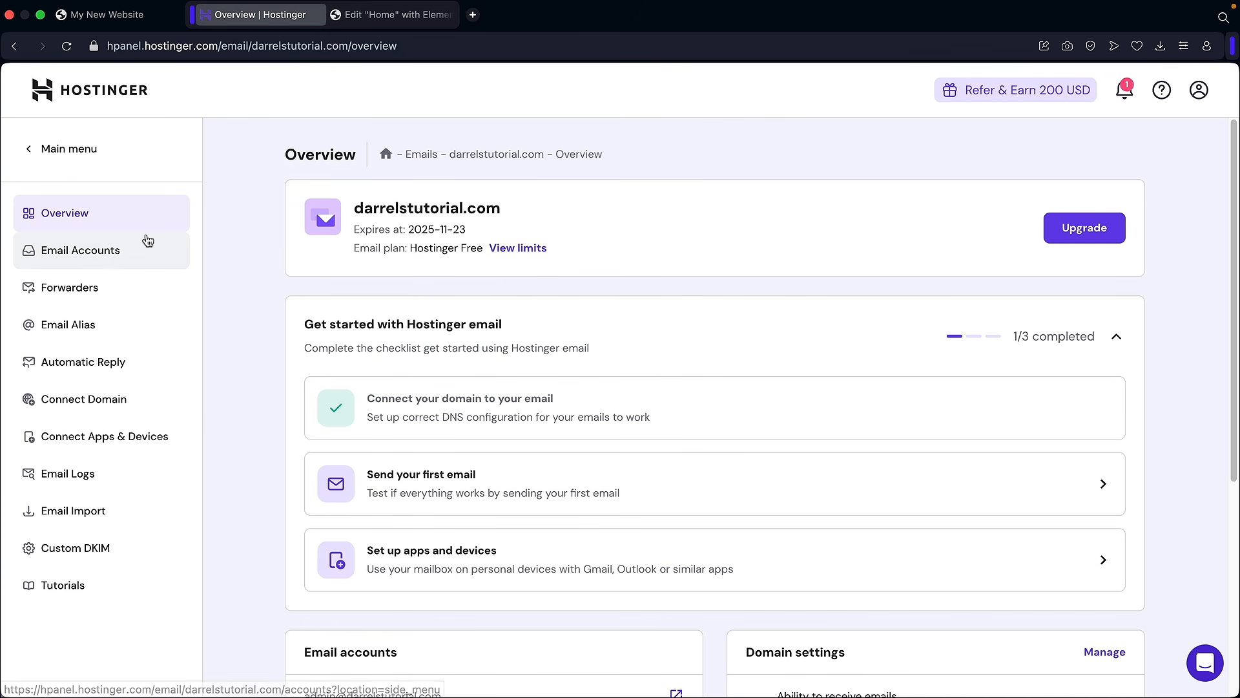
# Step: Log in to webmail for the new darrelstutorial.com email account, then return to the hPanel main menu
pyautogui.click(85, 257)
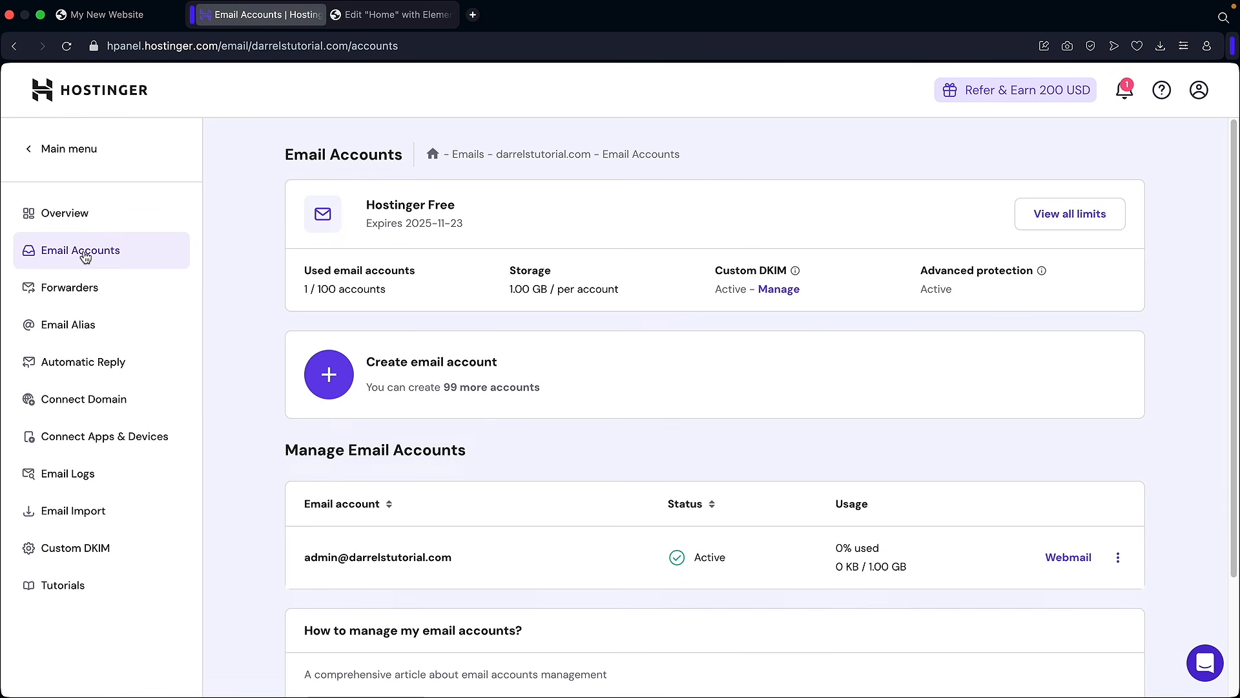
pyautogui.scroll(-3, 388, 445)
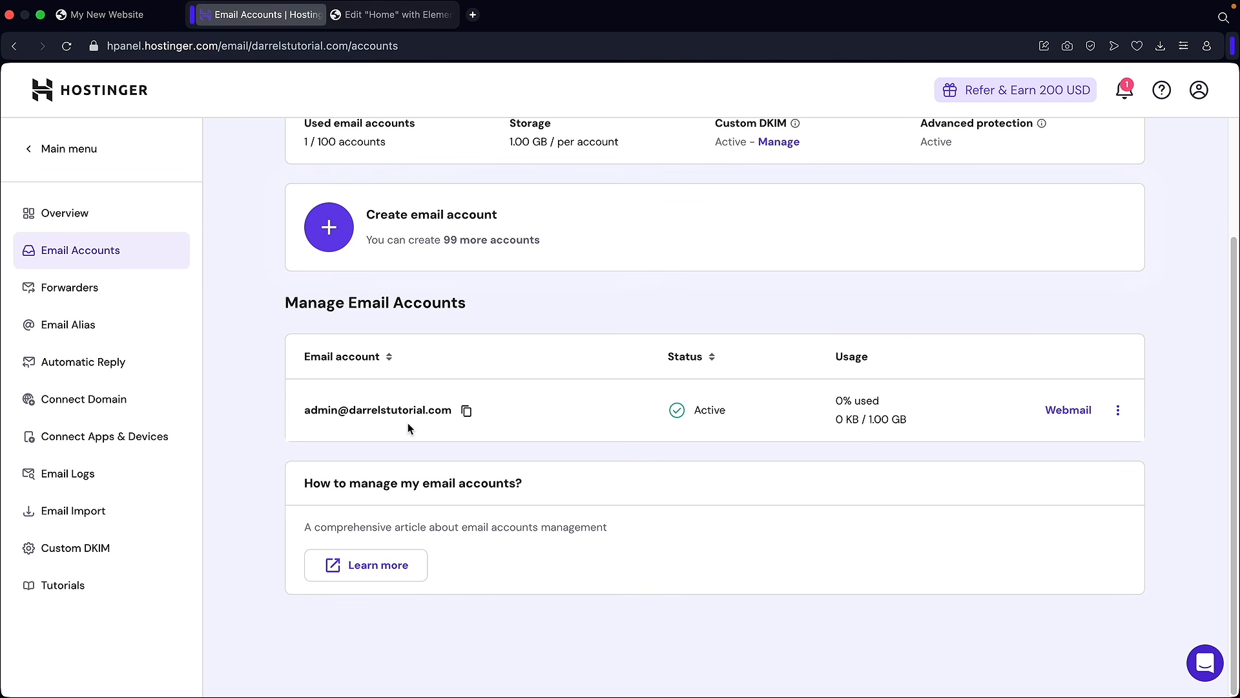
pyautogui.click(1065, 414)
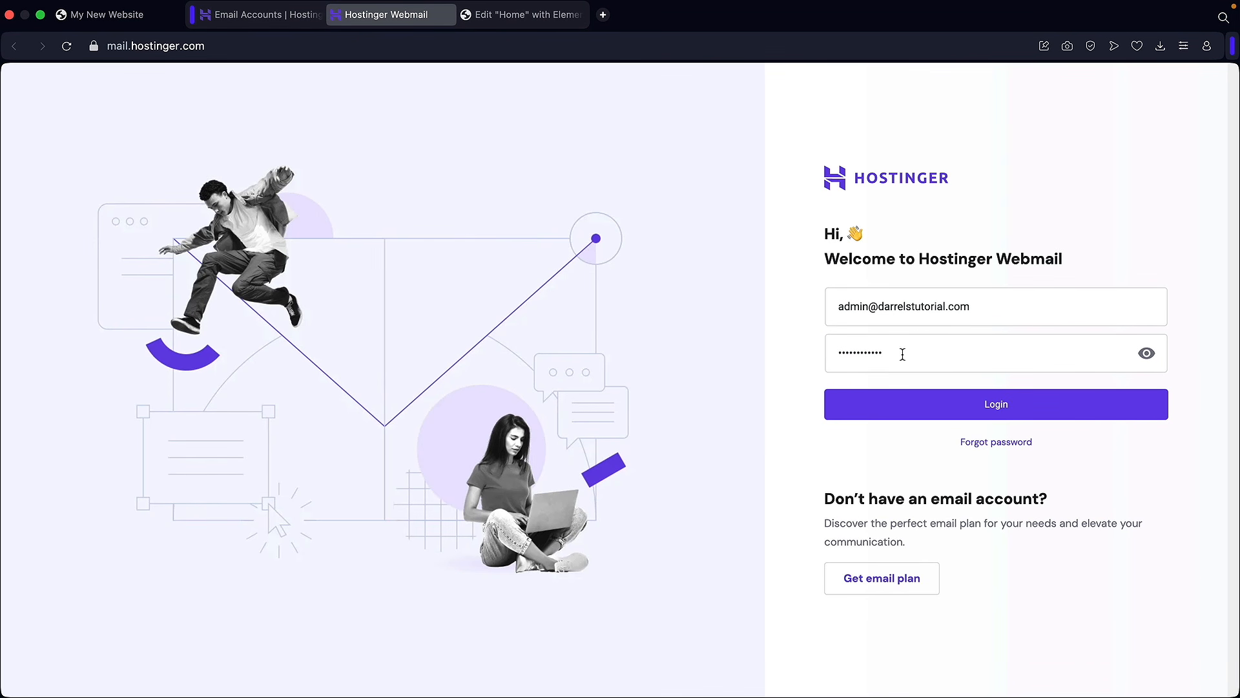
pyautogui.click(977, 406)
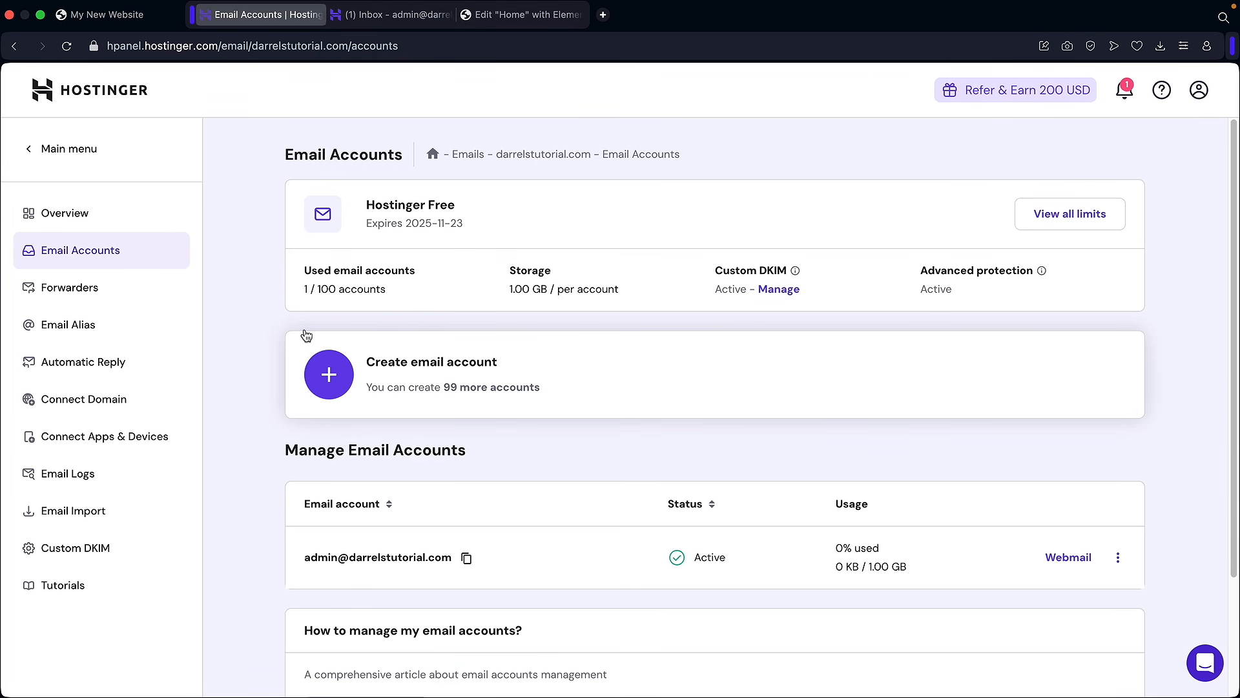
pyautogui.click(88, 151)
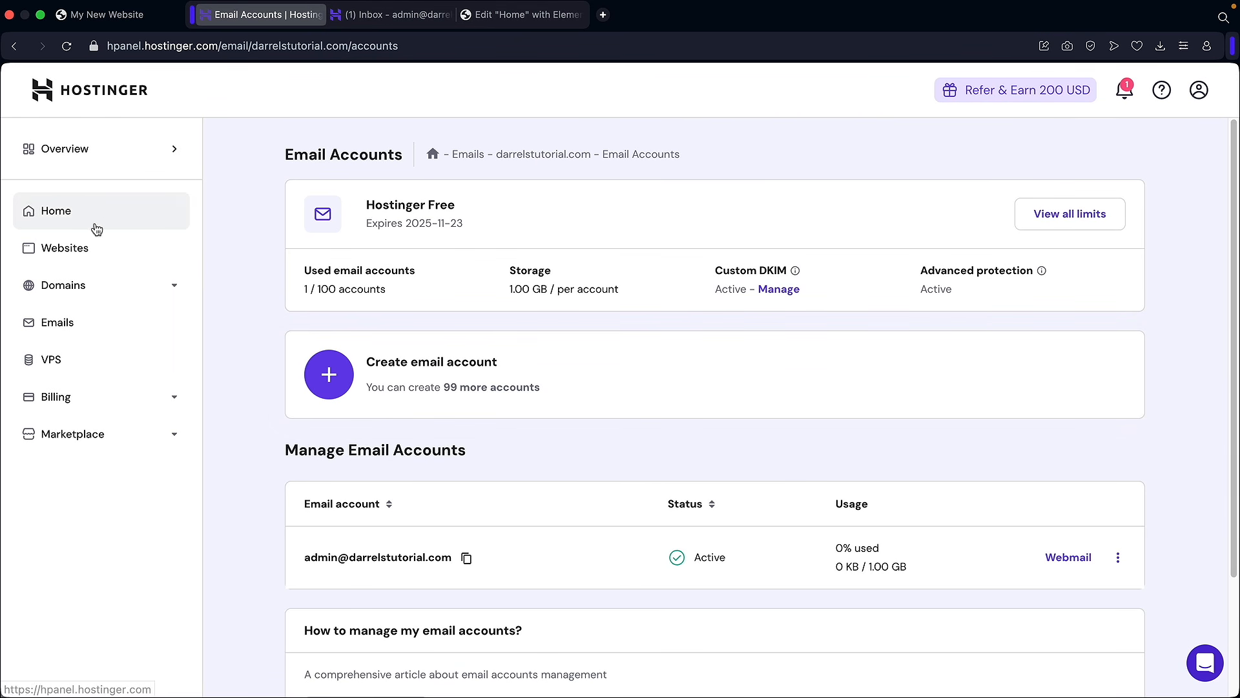
# Step: Create a 'help' subdomain under darrelstutorial.com's Subdomains settings
pyautogui.click(91, 249)
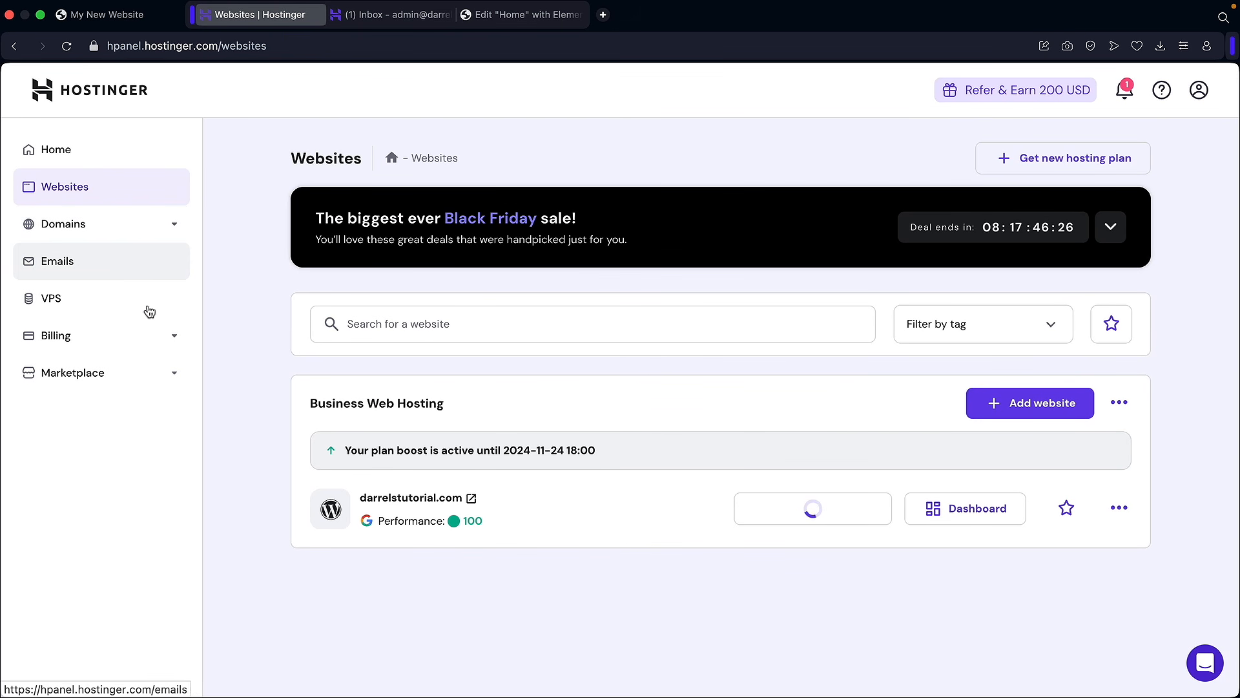
pyautogui.click(969, 515)
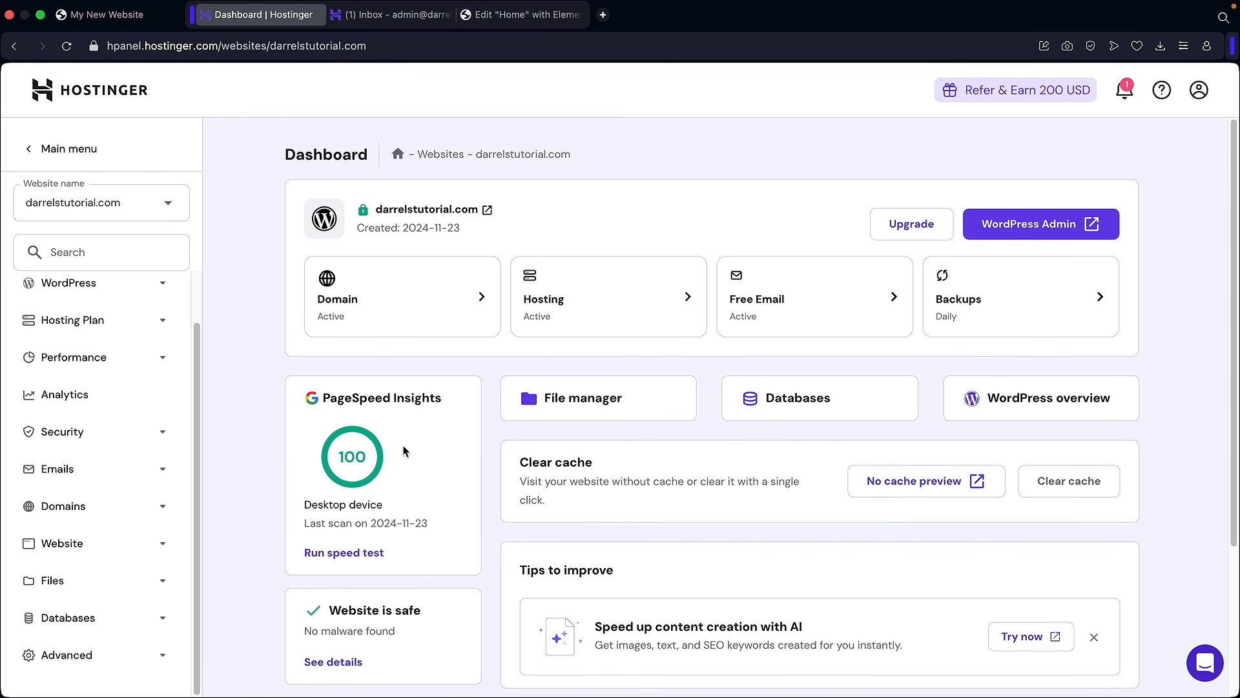
pyautogui.click(82, 507)
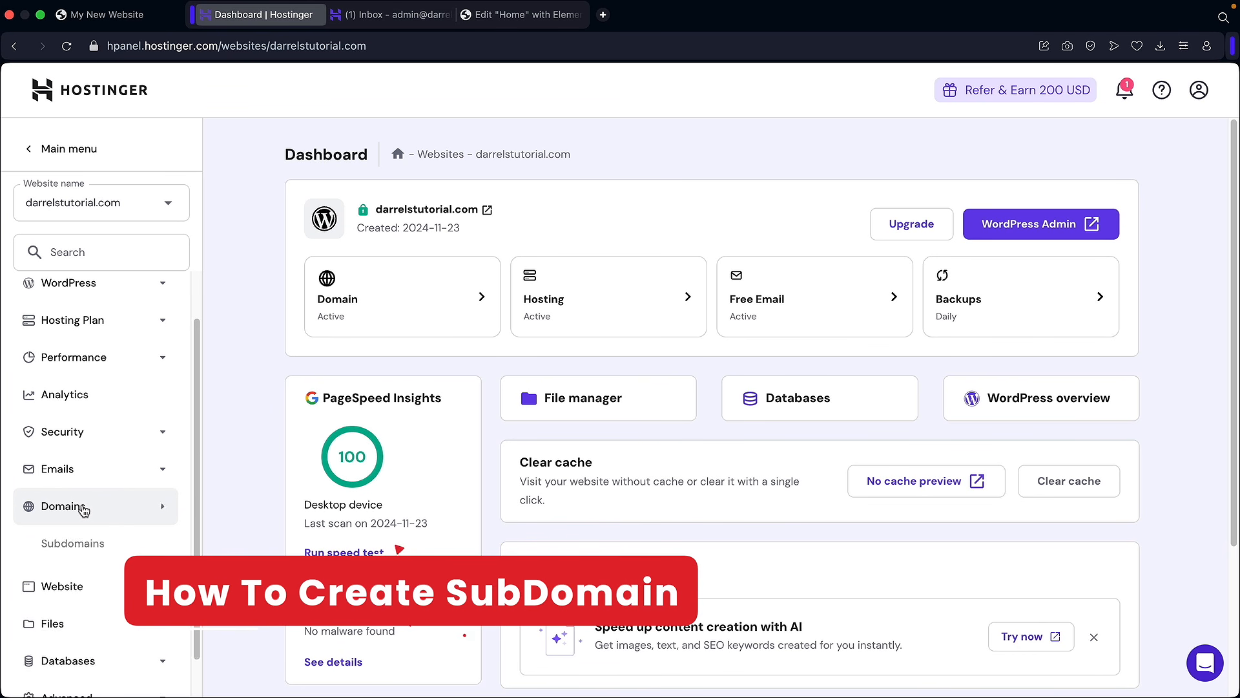
pyautogui.click(73, 546)
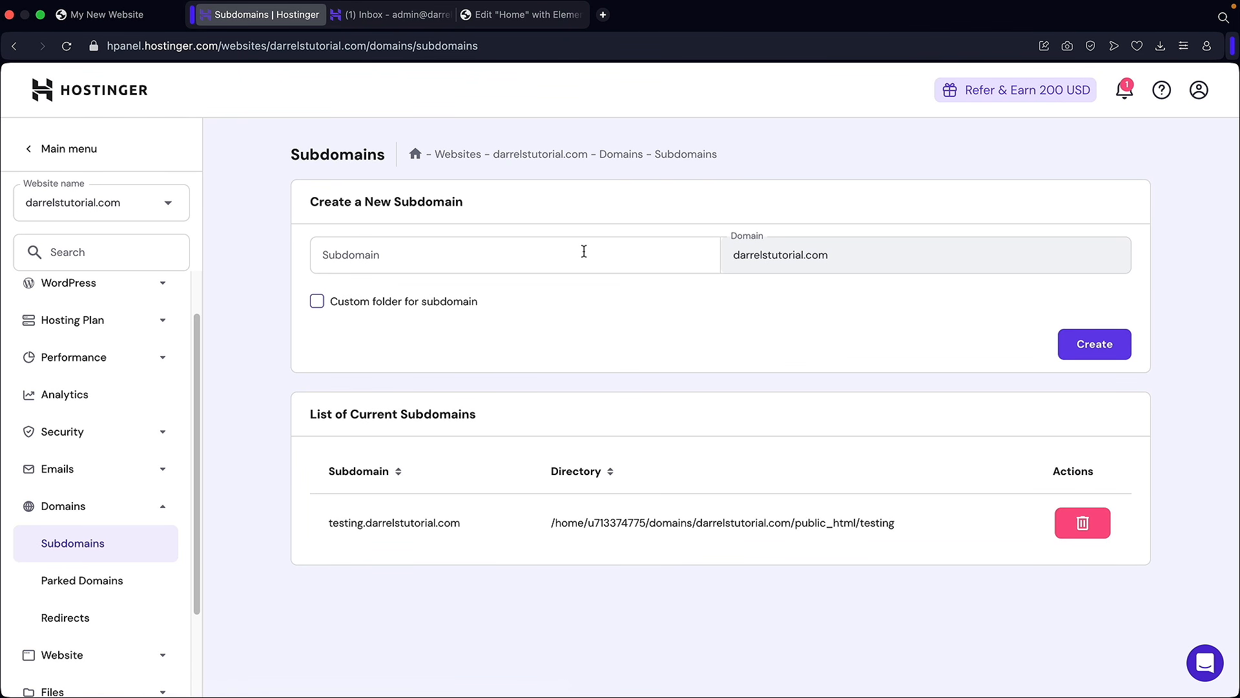
pyautogui.click(496, 257)
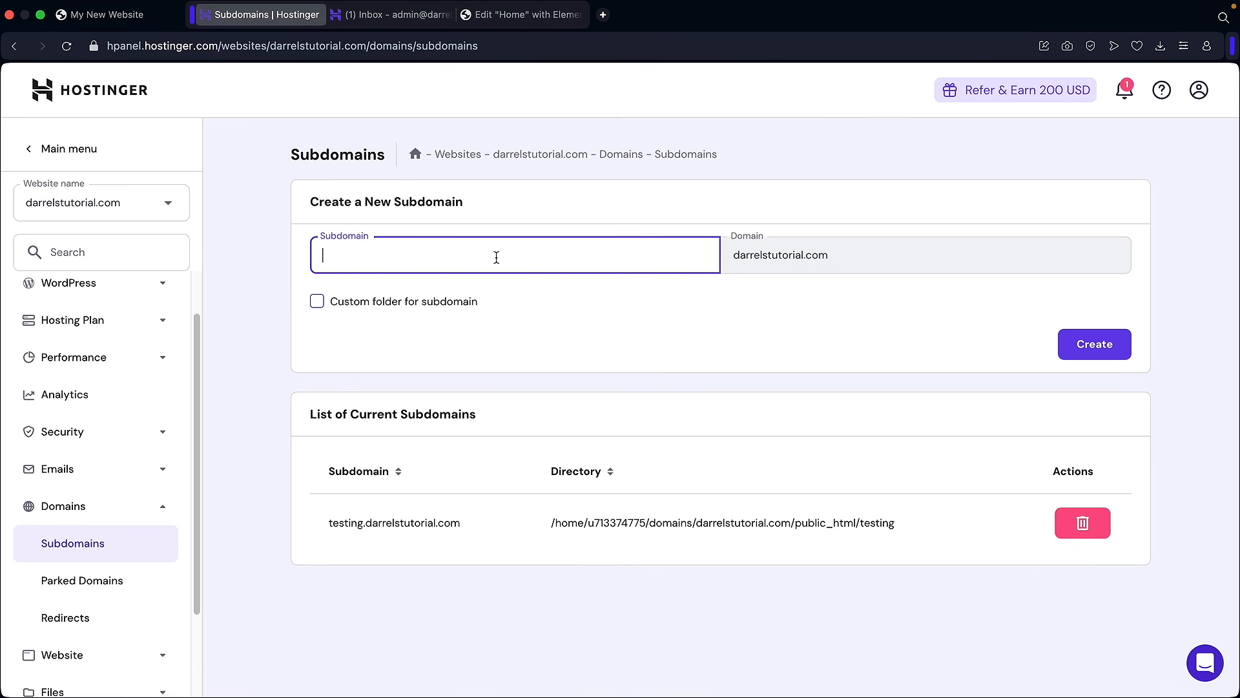
pyautogui.write('help')
pyautogui.click(1098, 349)
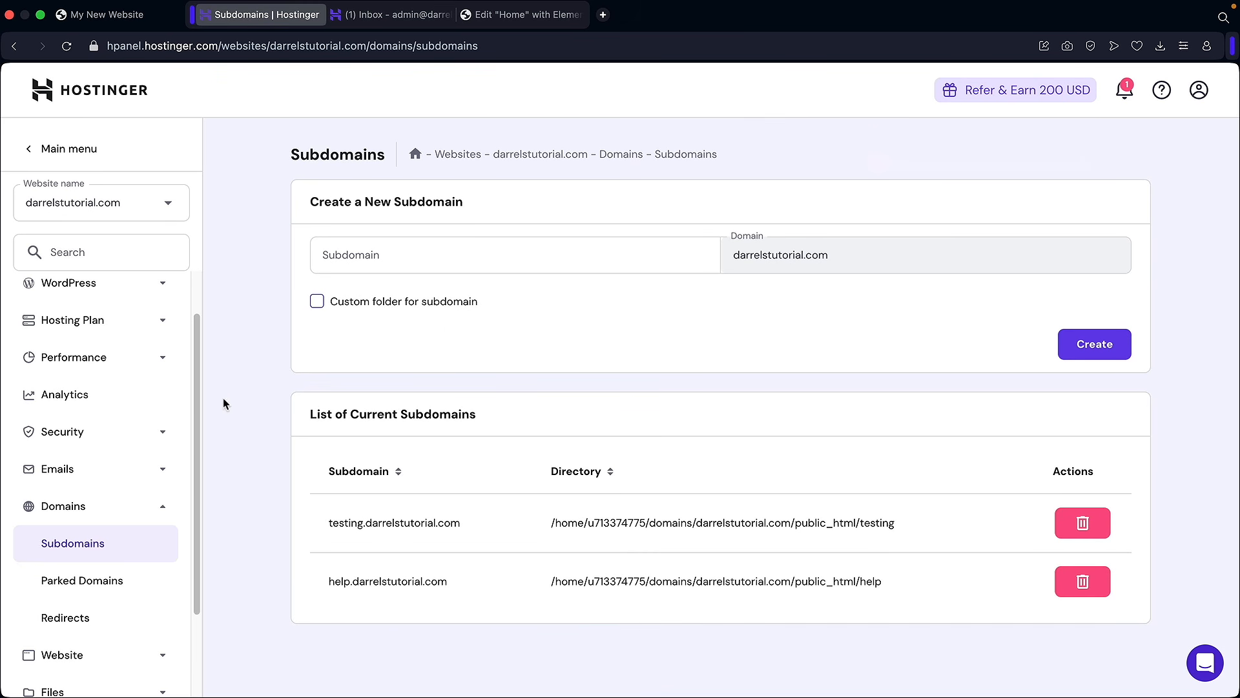
# Step: Check the listed help.darrelstutorial.com subdomain and go back to the Websites list
pyautogui.click(104, 291)
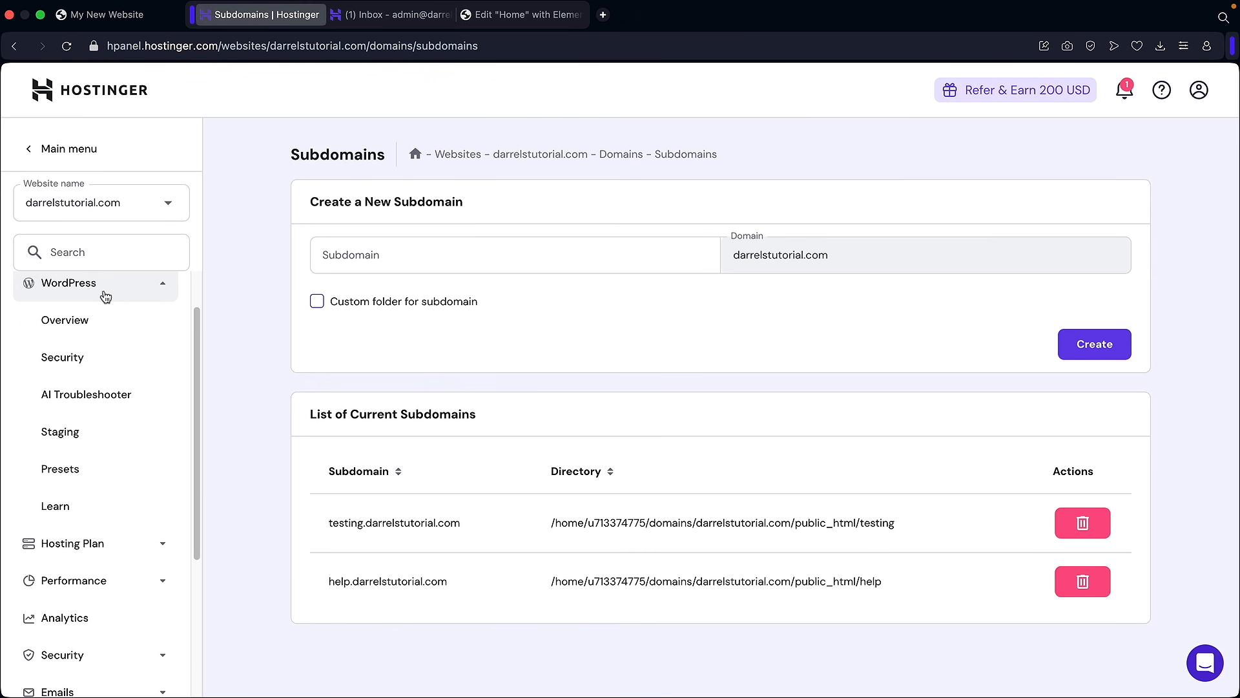
pyautogui.click(91, 321)
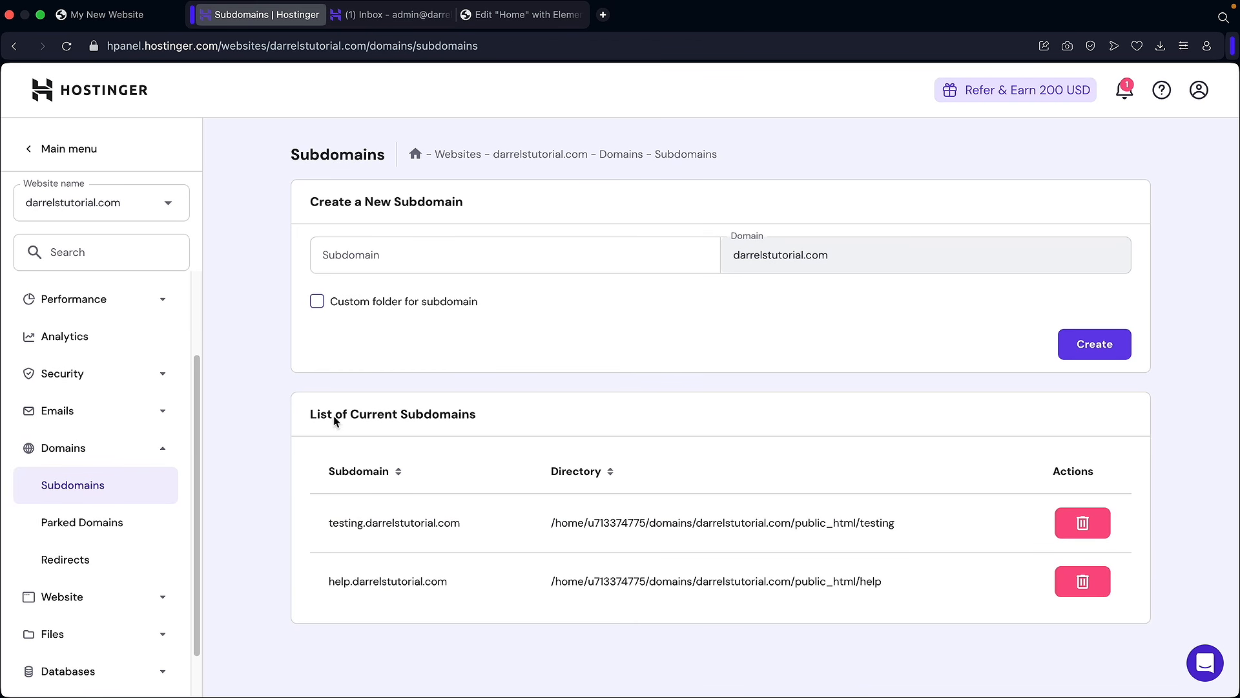
pyautogui.moveTo(447, 581); pyautogui.dragTo(325, 581)
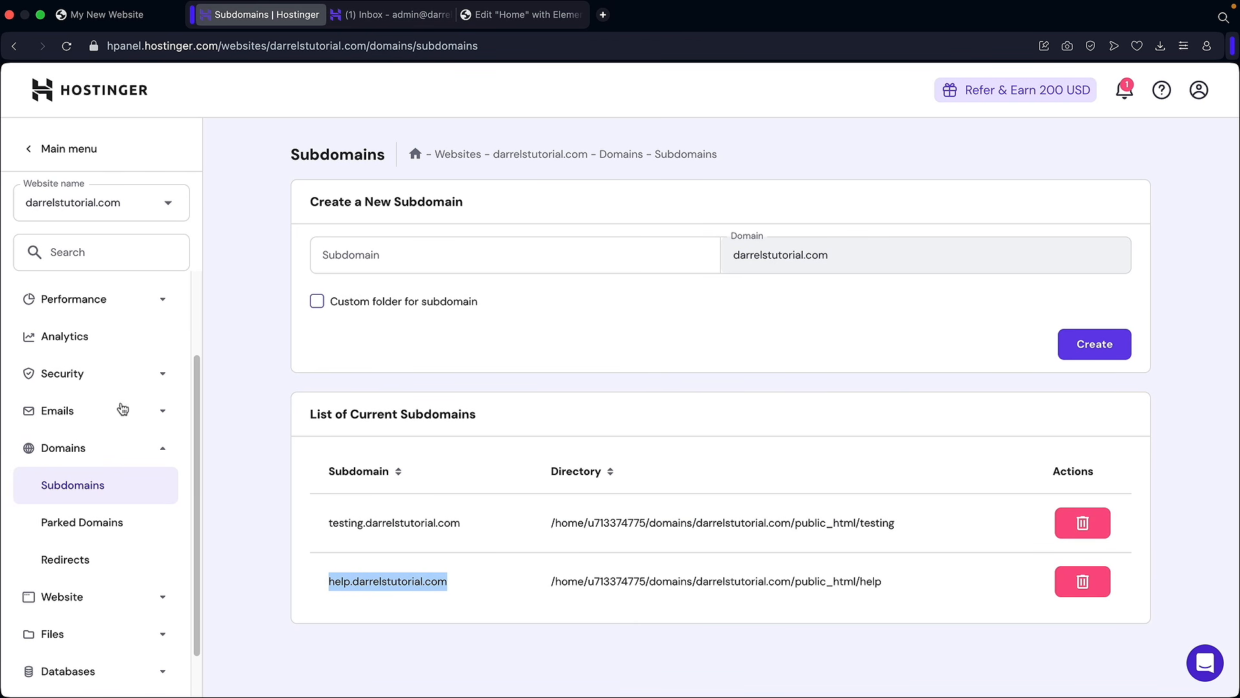
pyautogui.click(45, 147)
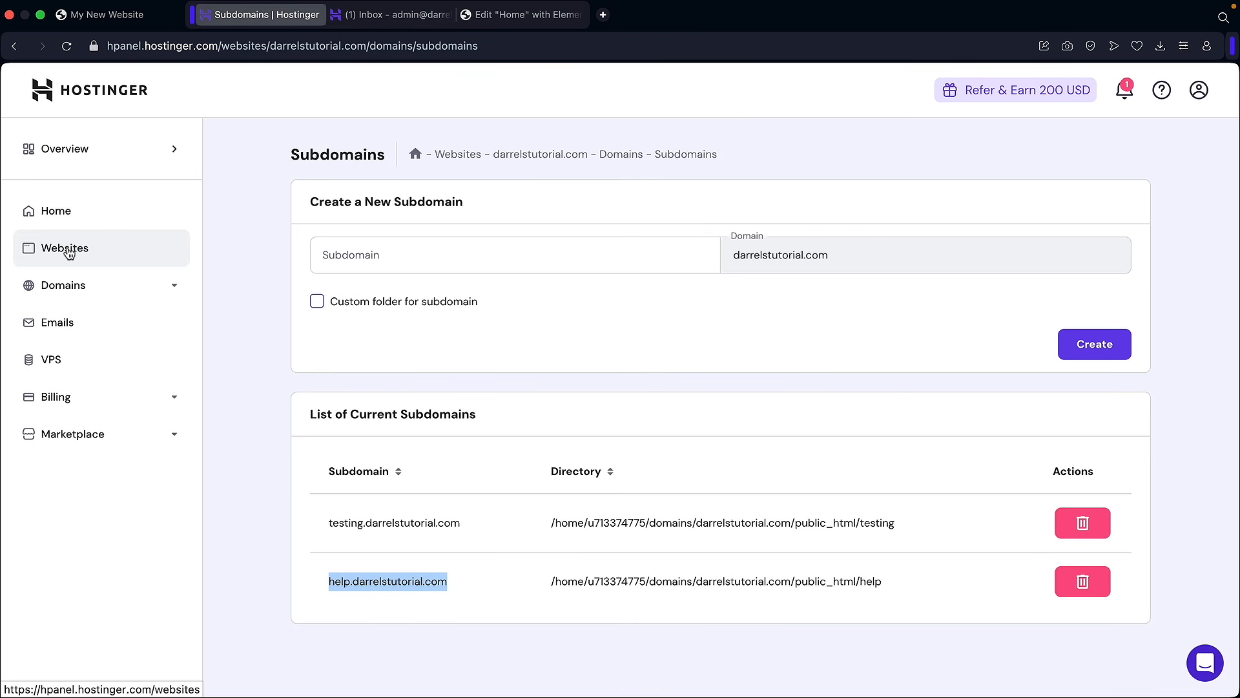
pyautogui.click(69, 252)
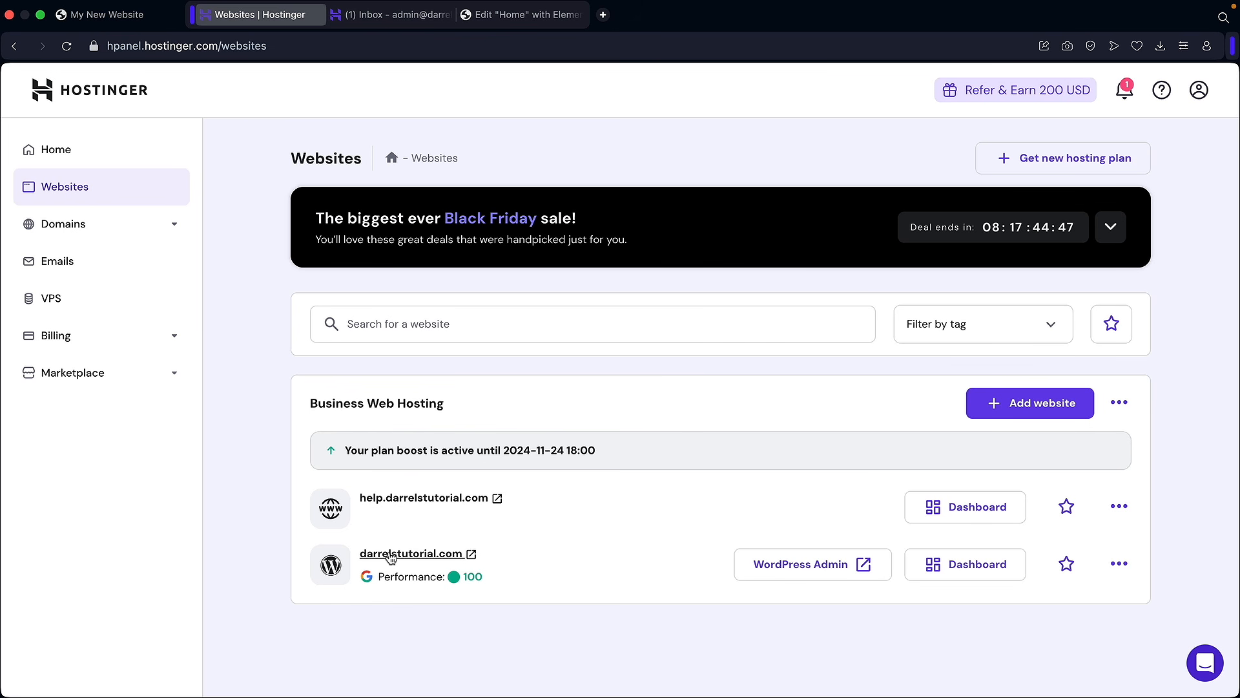
# Step: Open the WordPress overview and start a new WordPress site install
pyautogui.click(981, 509)
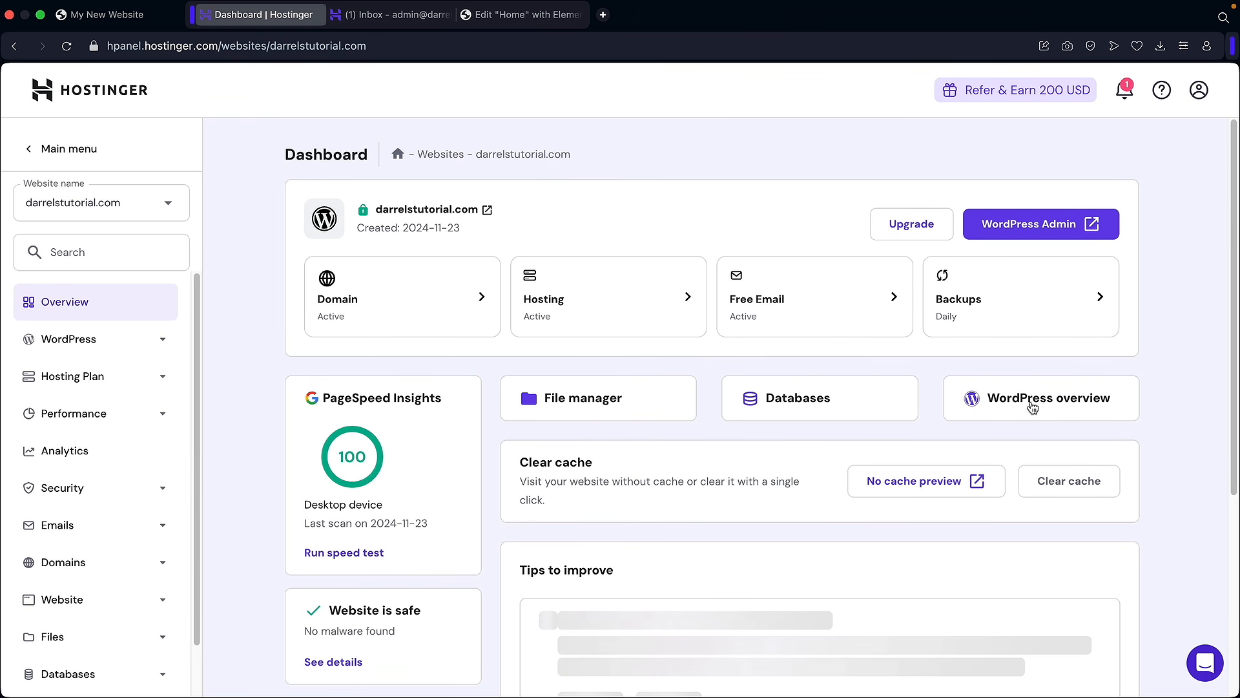
pyautogui.click(1073, 404)
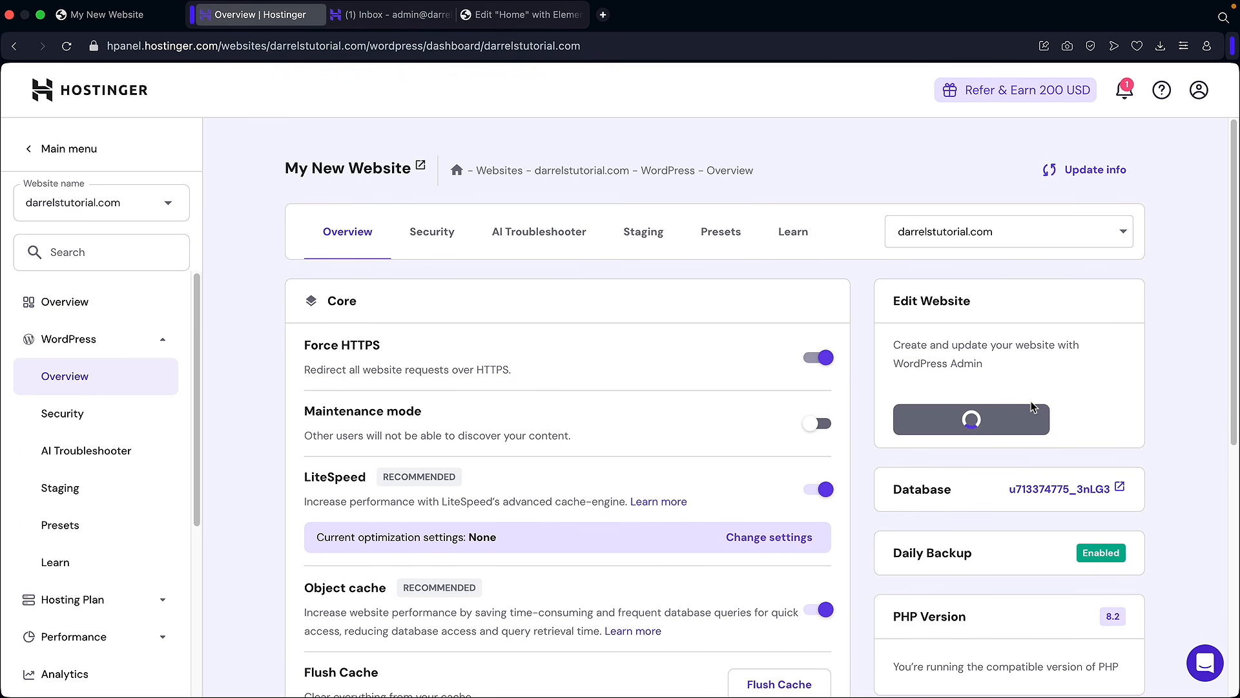
pyautogui.scroll(-6, 840, 286)
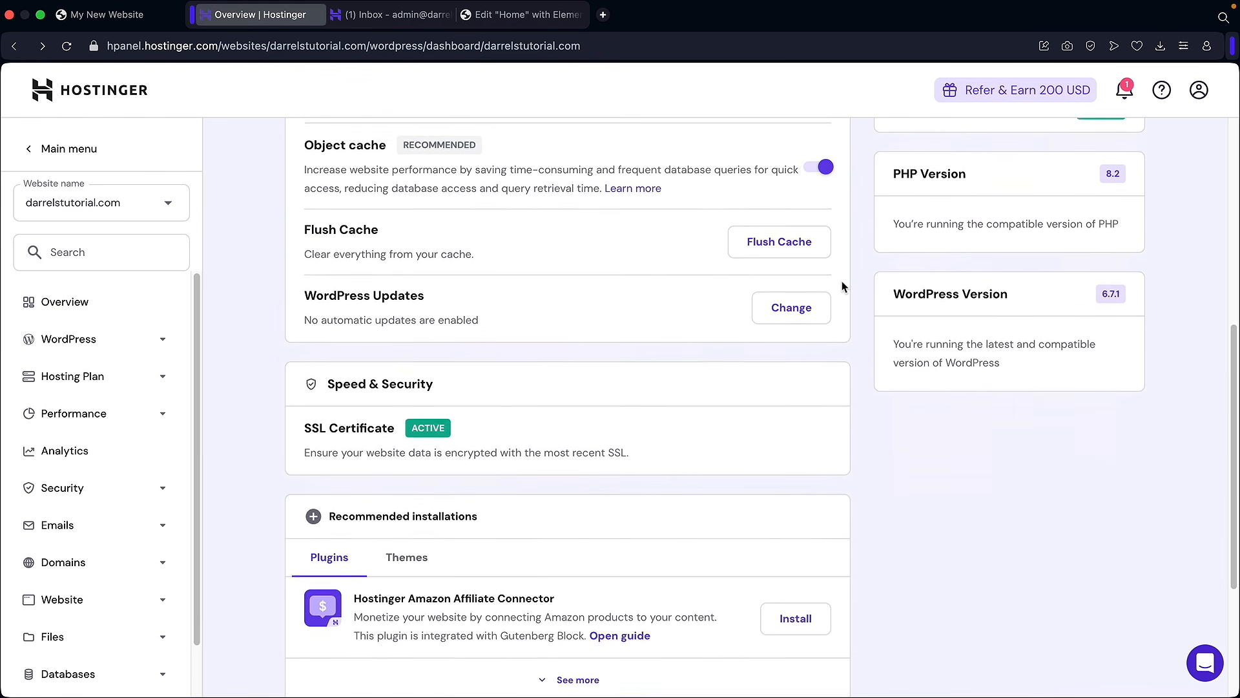
pyautogui.scroll(-4, 842, 286)
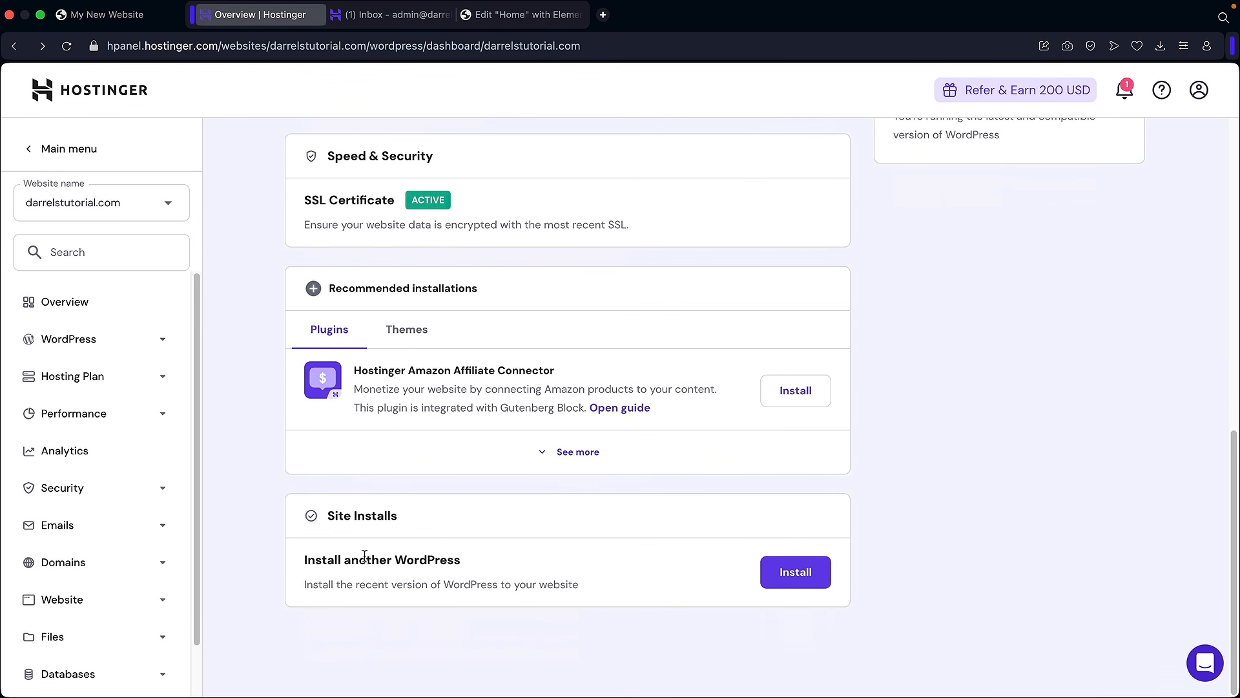
pyautogui.click(795, 575)
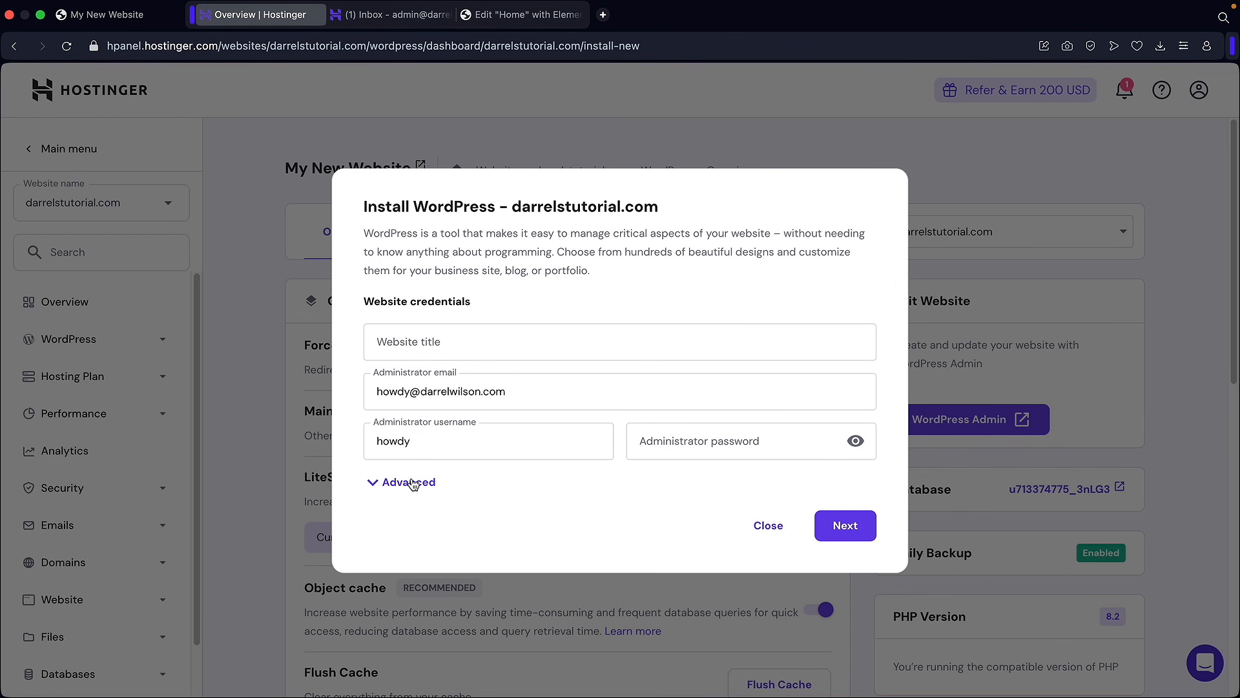
# Step: Set an admin password and help.darrelstutorial.com as the install path, then continue
pyautogui.click(675, 452)
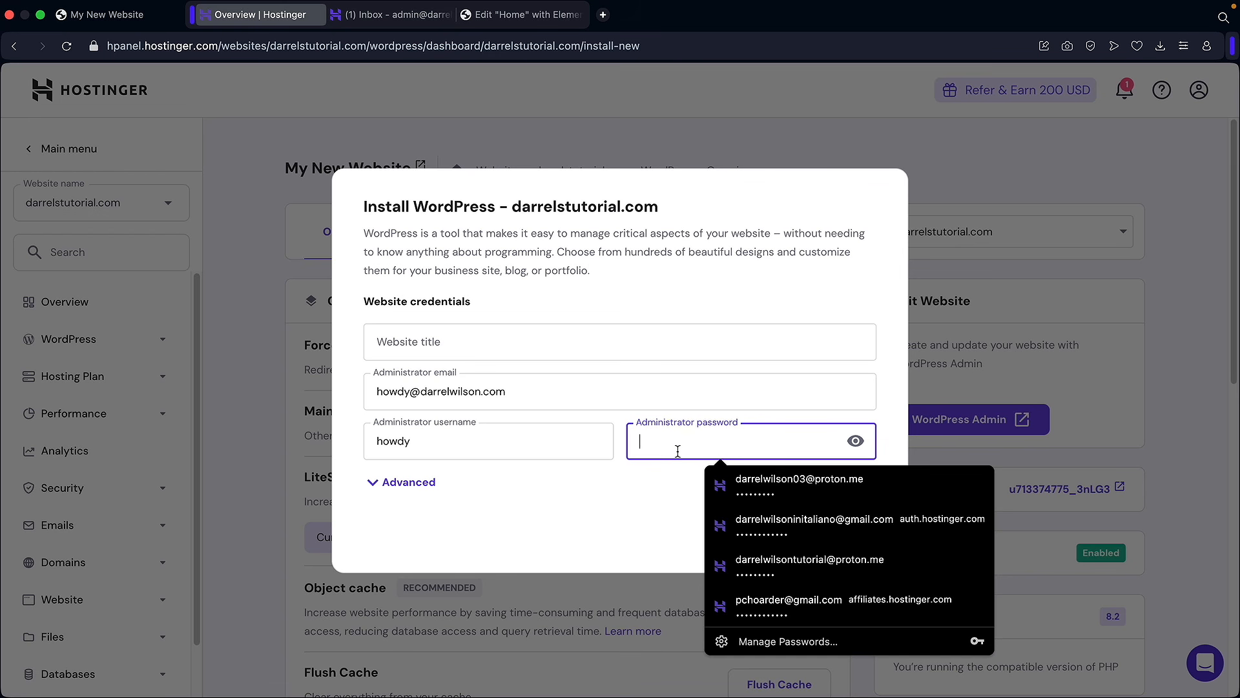
pyautogui.write('•••••••••••')
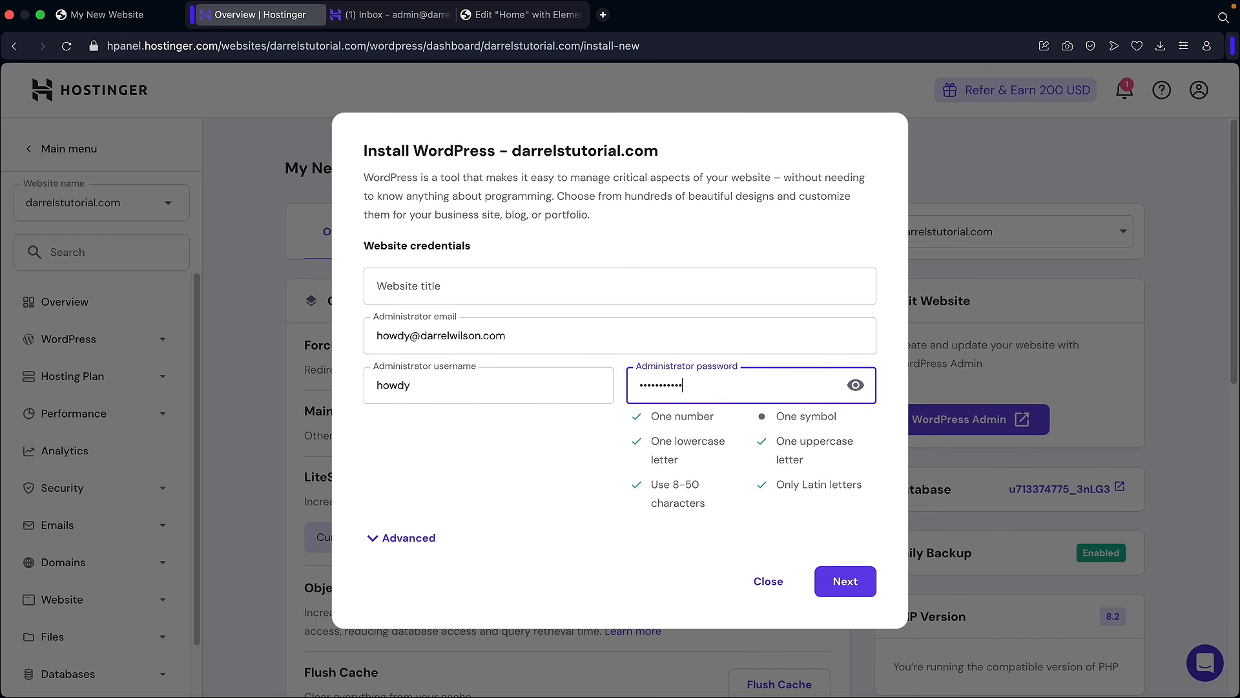
pyautogui.click(424, 540)
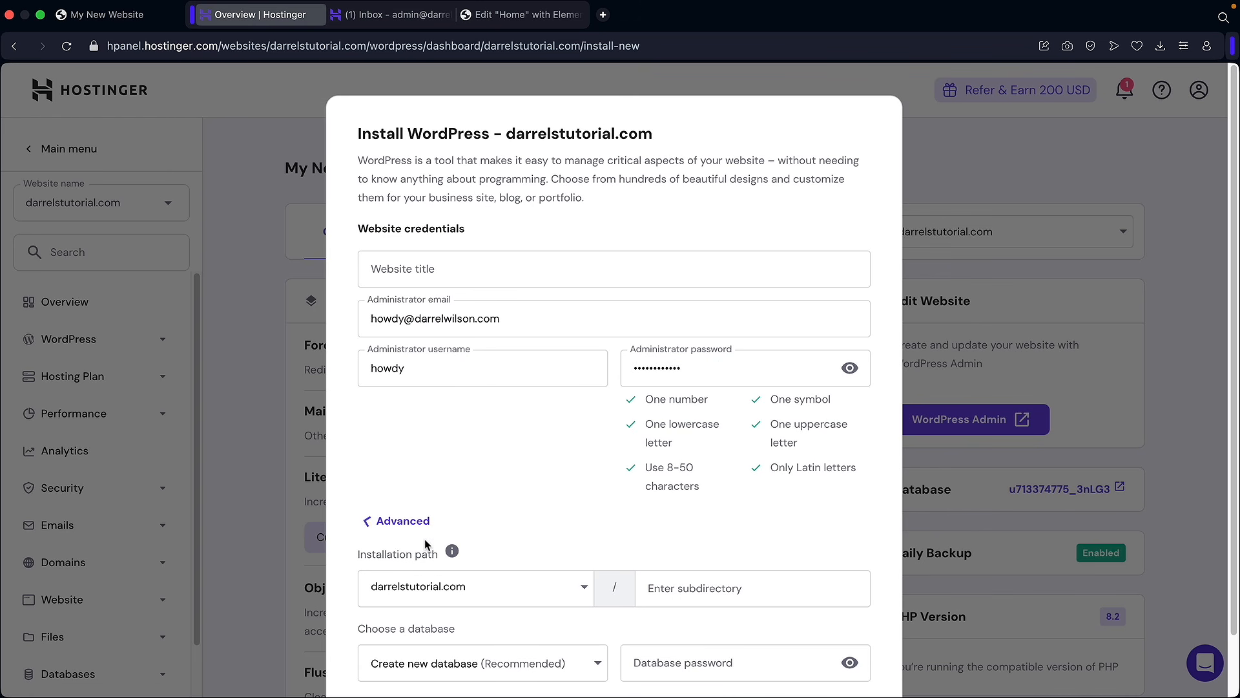
pyautogui.scroll(-3, 517, 523)
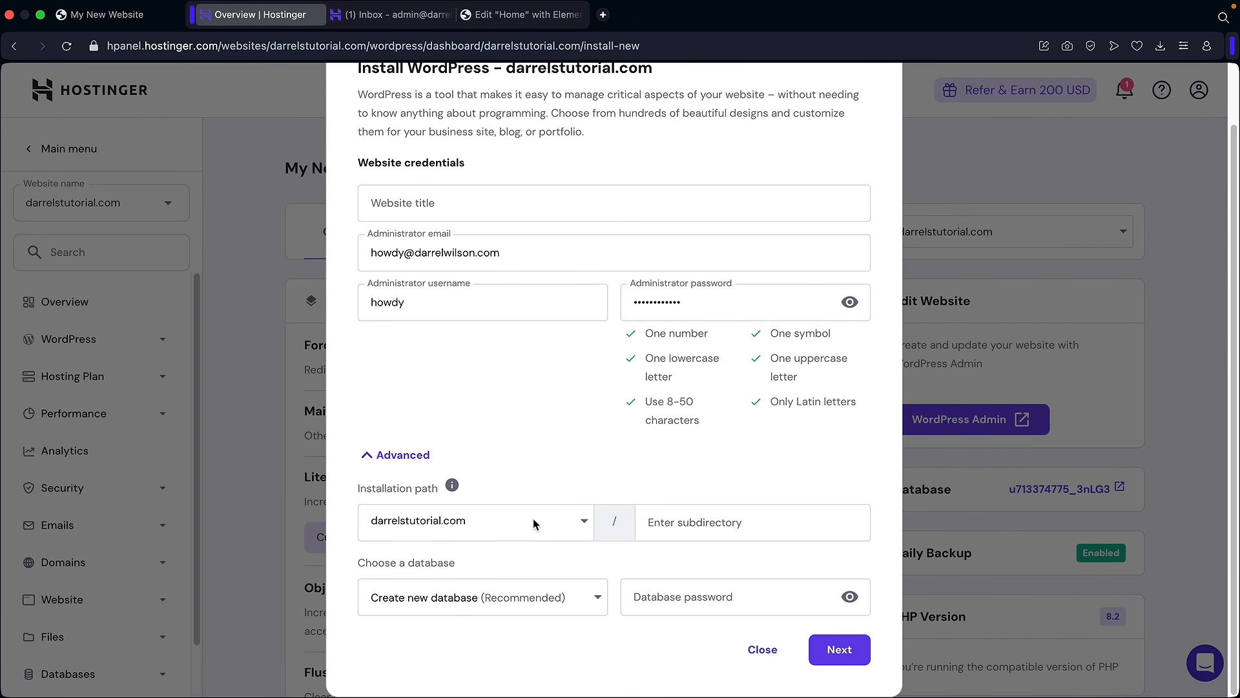
pyautogui.click(531, 525)
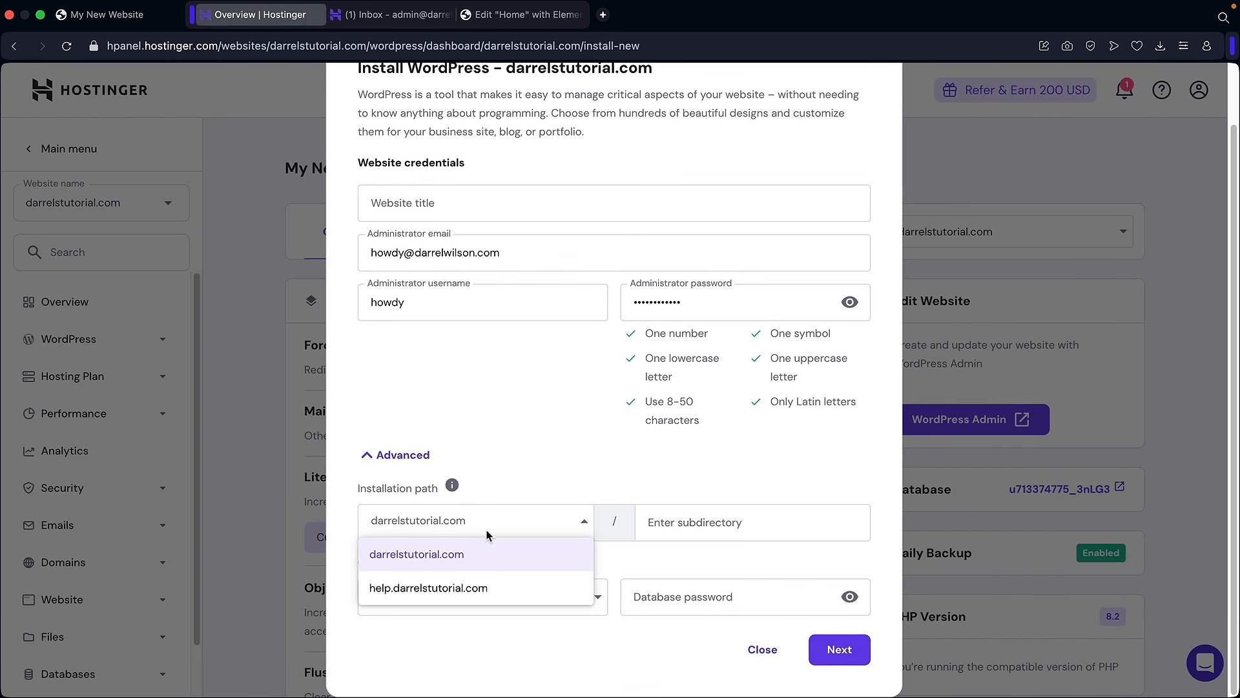
pyautogui.click(408, 591)
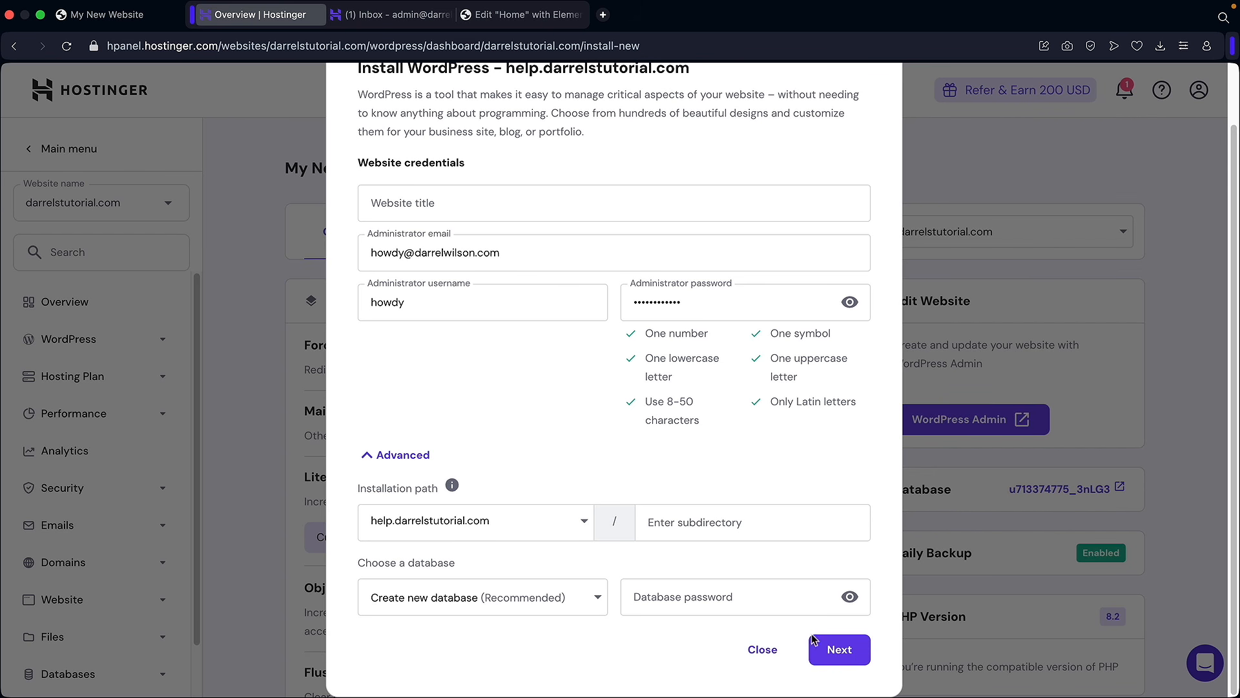
pyautogui.click(834, 648)
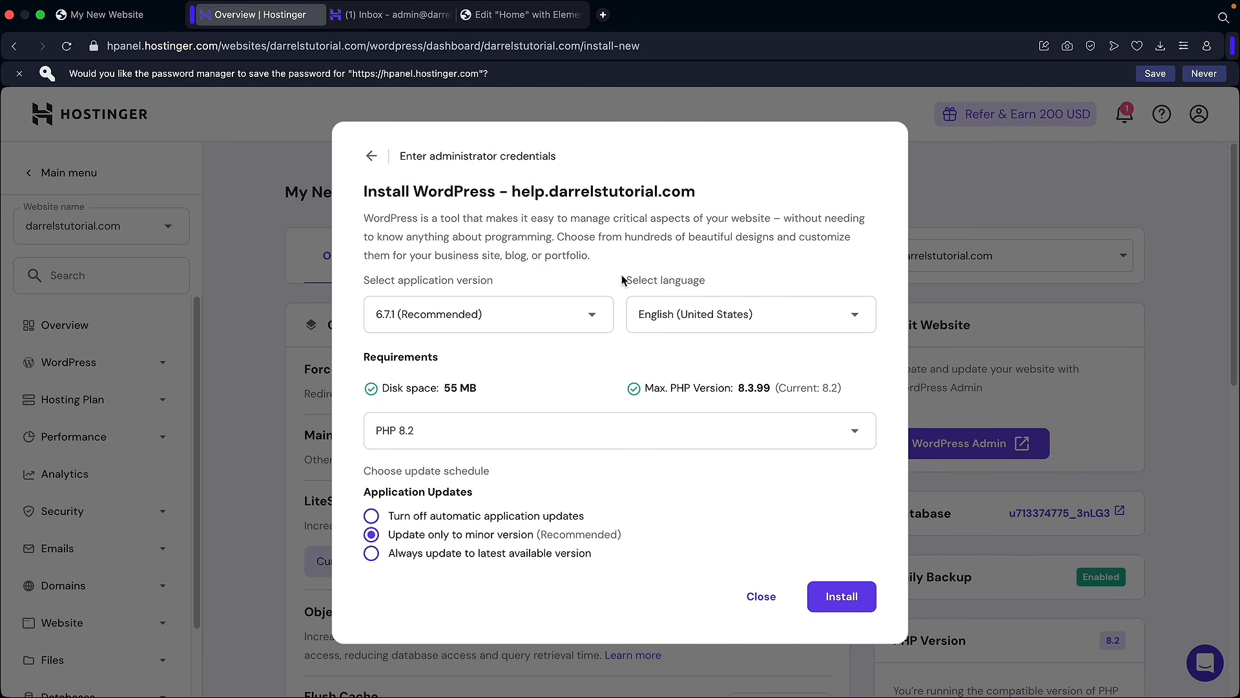
# Step: Install WordPress on help.darrelstutorial.com and open its WordPress admin
pyautogui.click(843, 596)
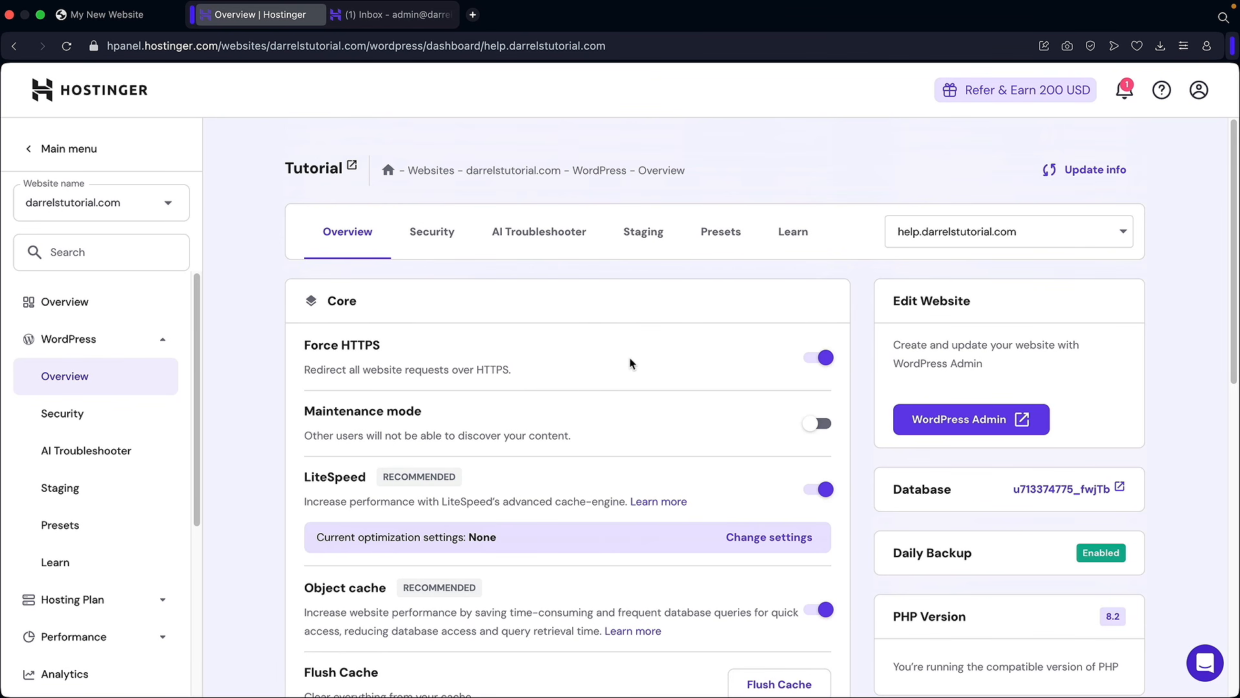
pyautogui.click(954, 235)
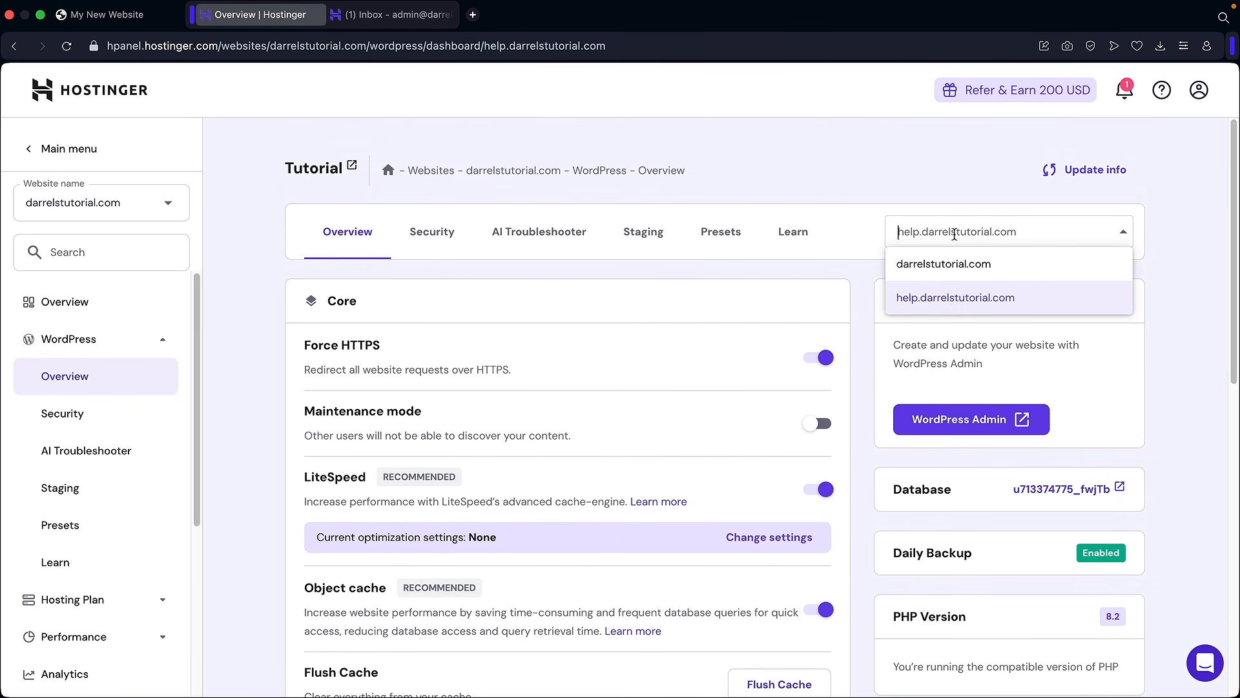
pyautogui.click(954, 296)
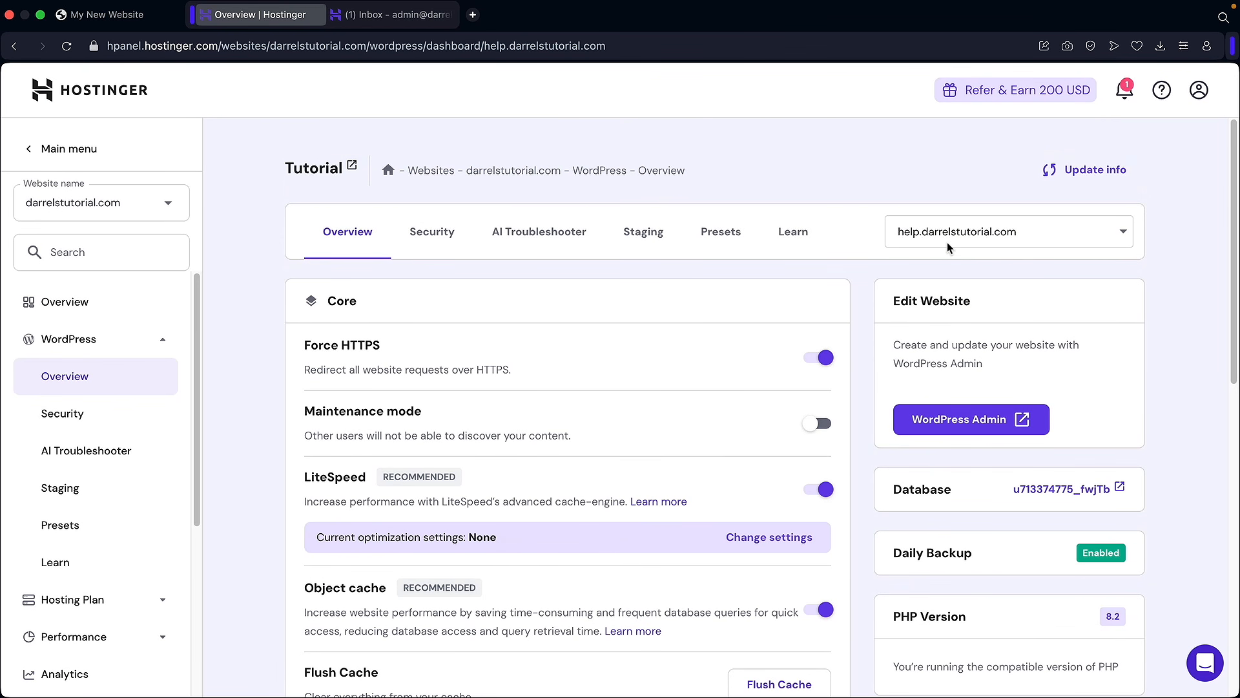
pyautogui.click(963, 419)
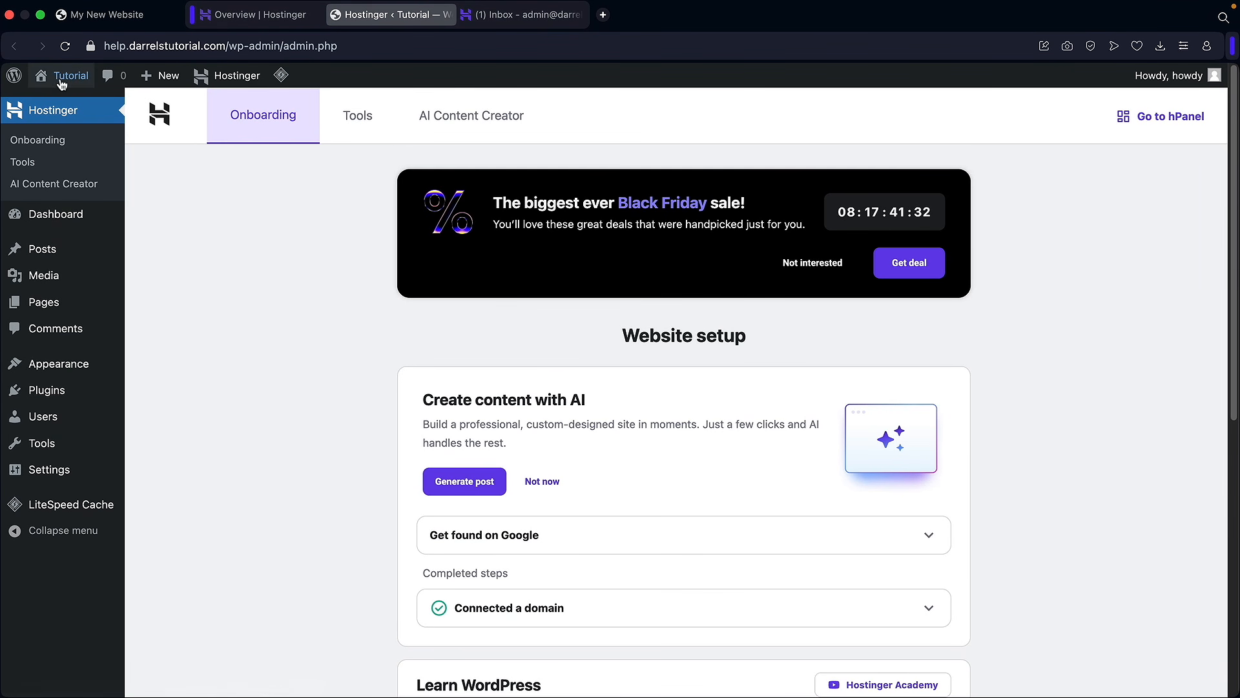
# Step: View the subdomain's public Tutorial site, then return to its dashboard
pyautogui.click(65, 103)
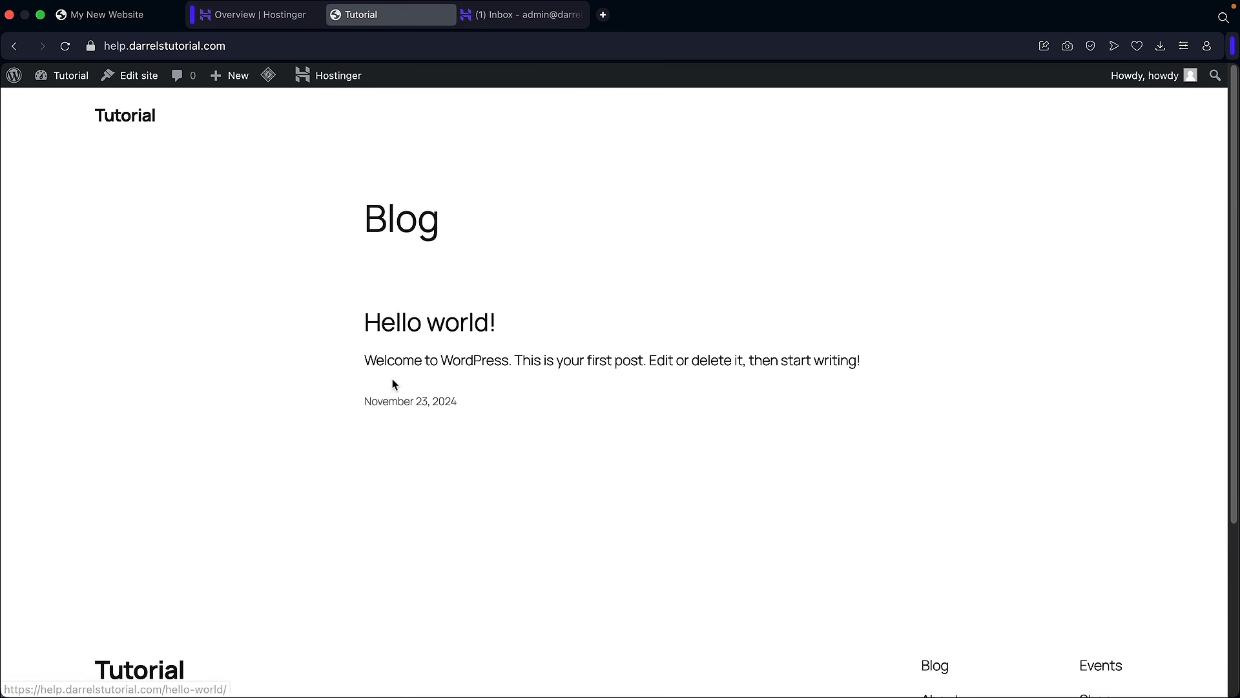
pyautogui.click(220, 44)
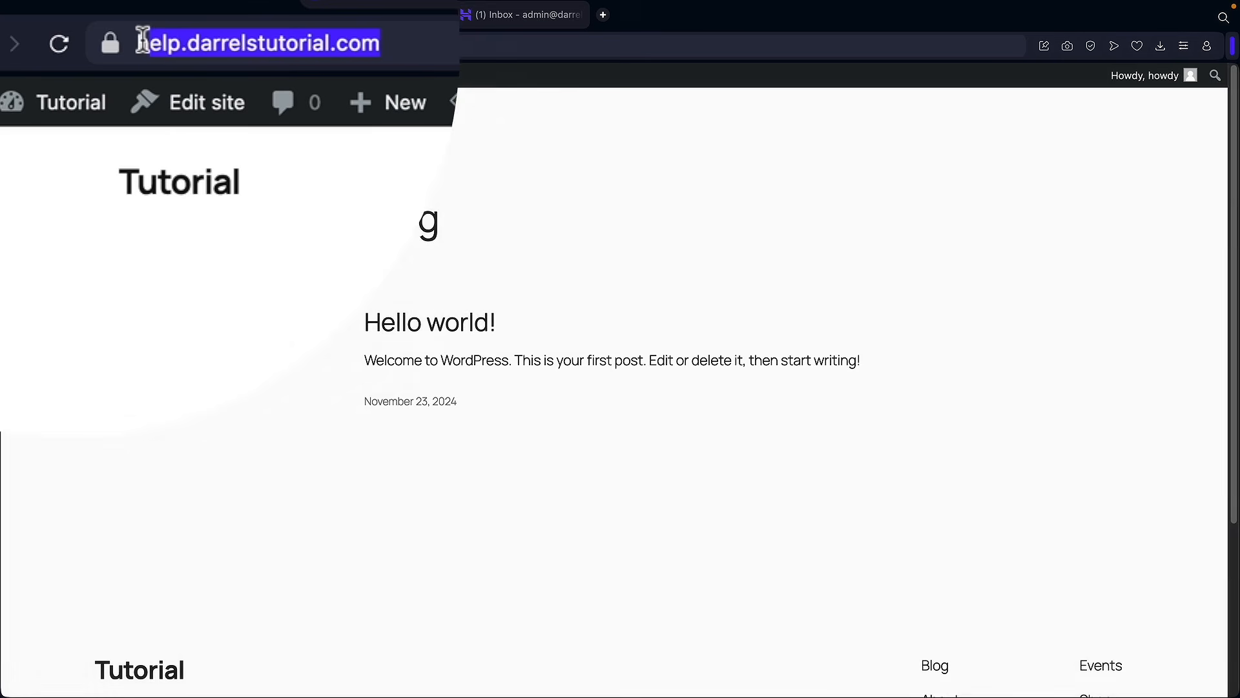
pyautogui.moveTo(72, 91)
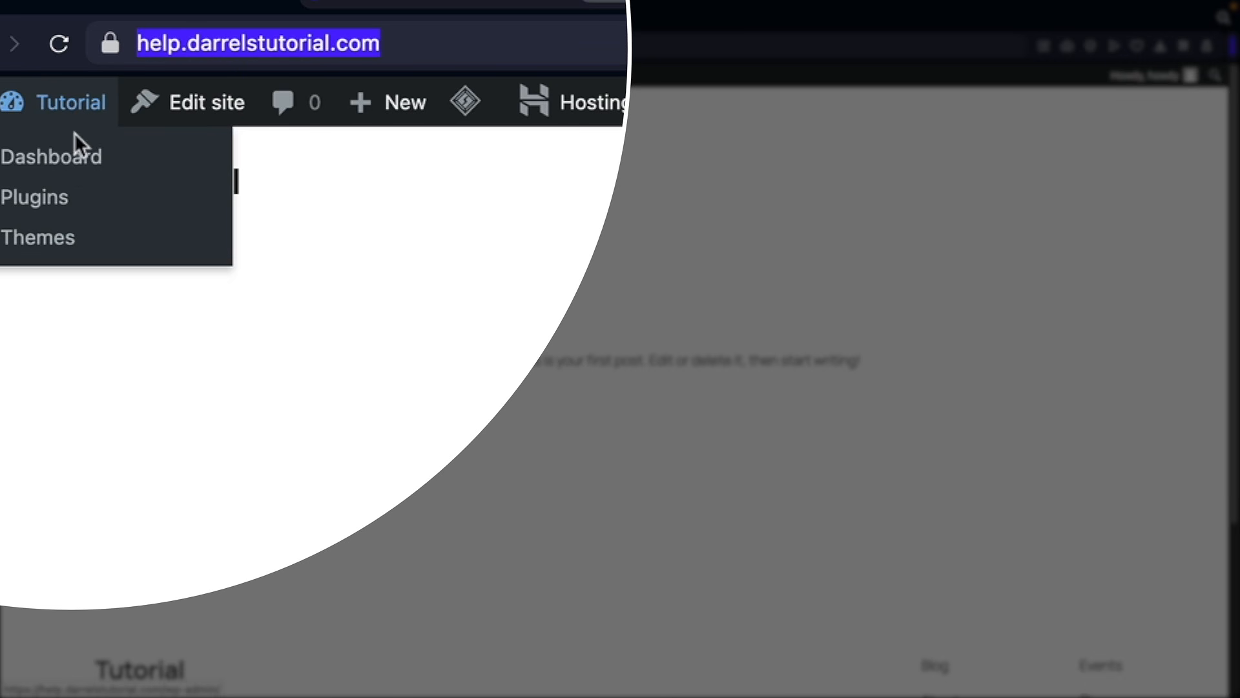
pyautogui.click(78, 162)
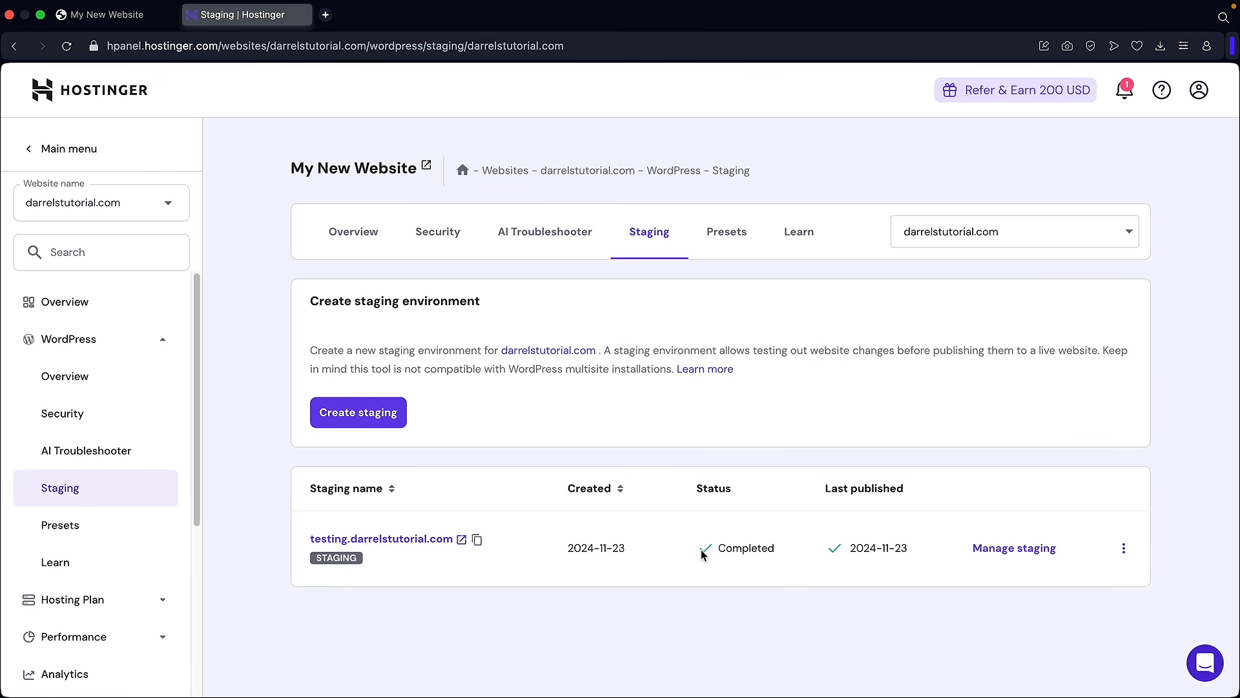
# Step: Reload the main My New Website tab and open its WordPress dashboard
pyautogui.click(134, 18)
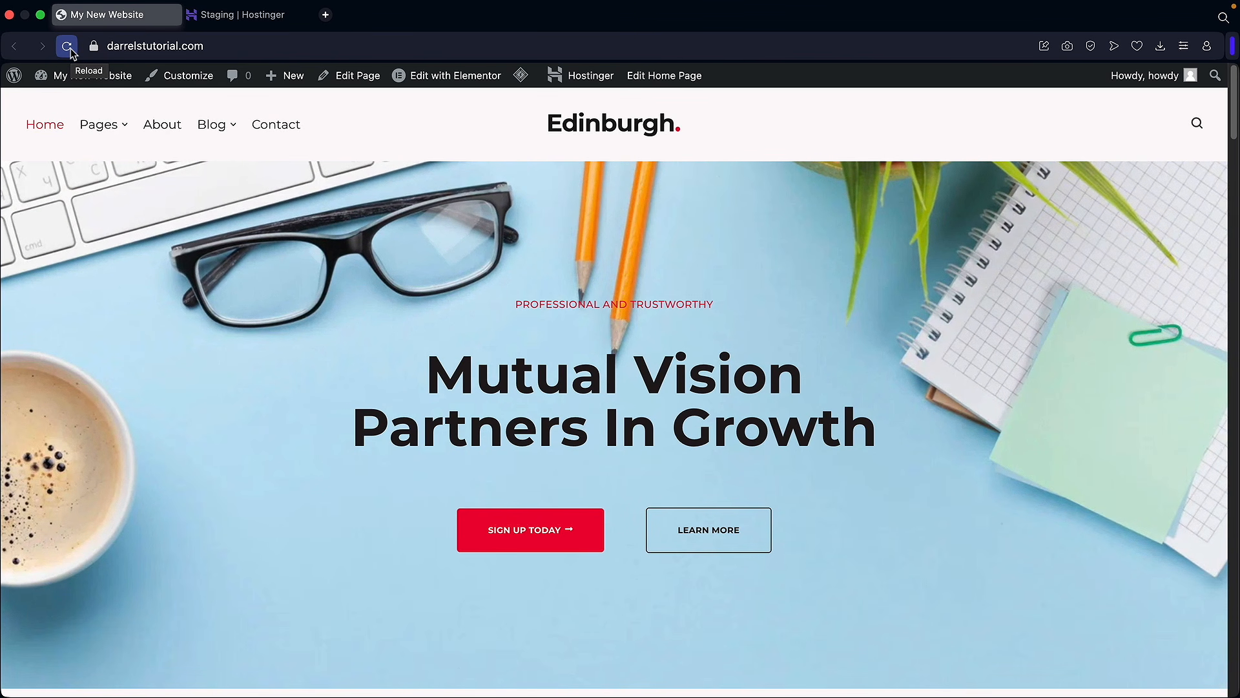
pyautogui.click(67, 47)
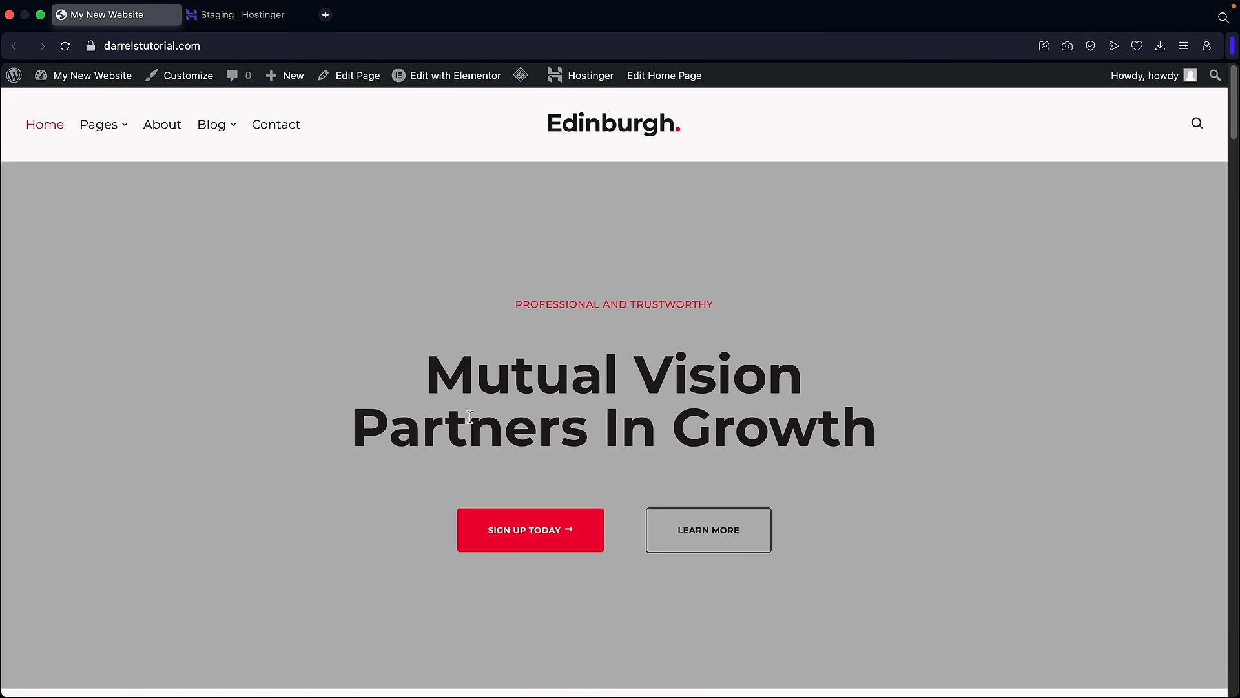
pyautogui.moveTo(100, 76)
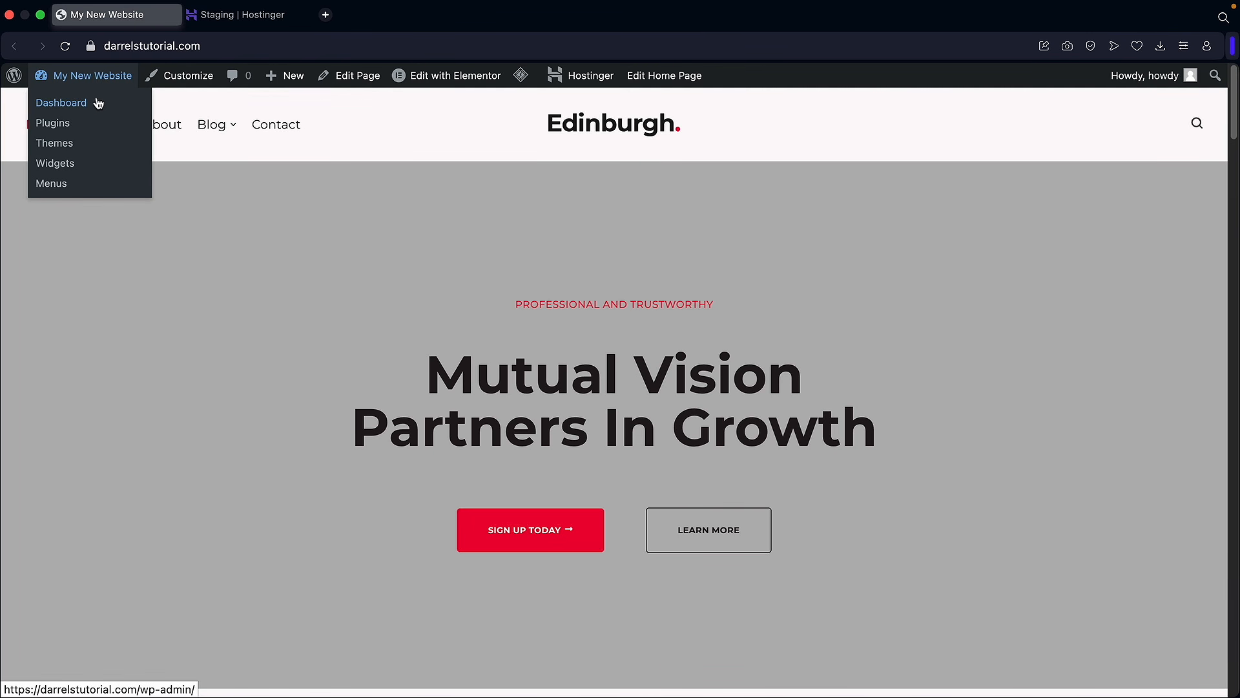
pyautogui.click(95, 106)
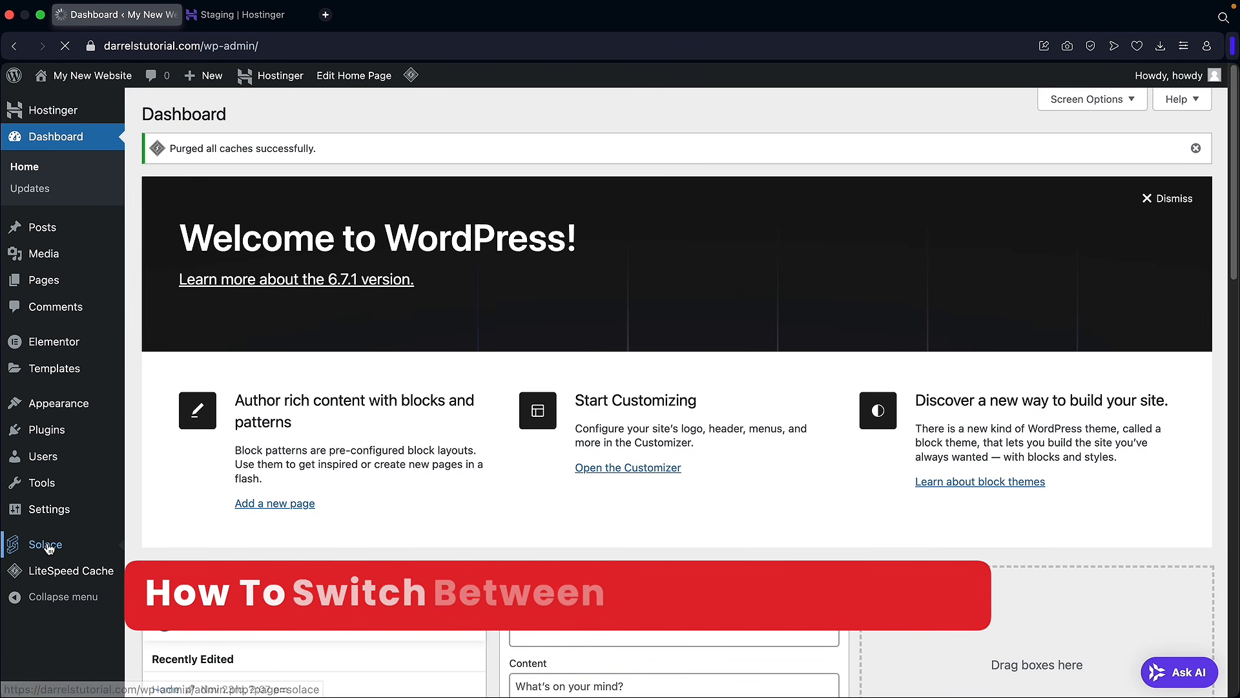
# Step: Start Solace's starter templates setup and pick the Qreato template from the gallery
pyautogui.click(57, 546)
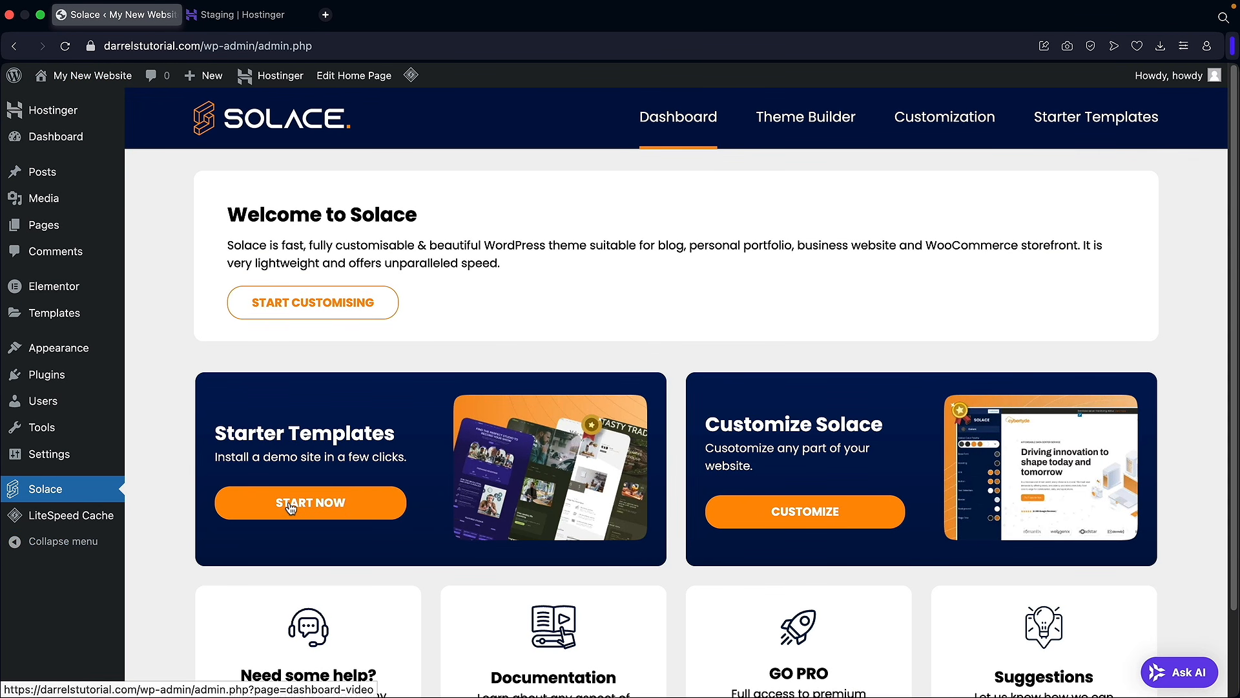
pyautogui.click(290, 507)
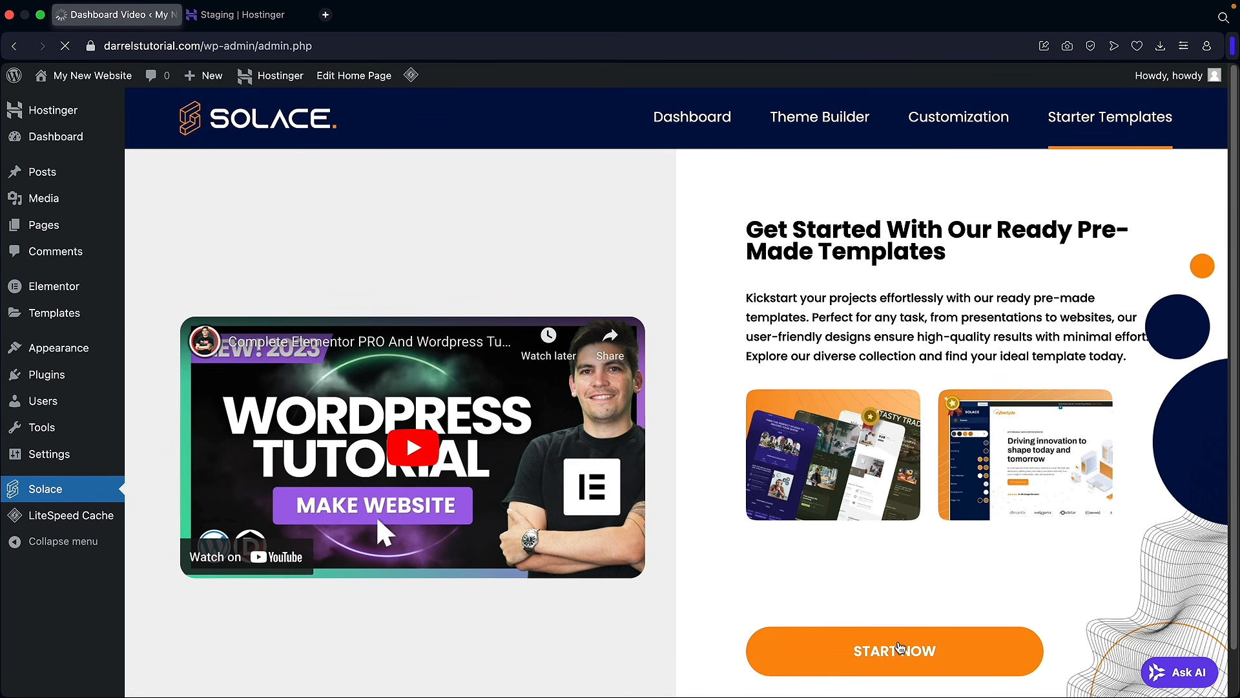
pyautogui.click(897, 633)
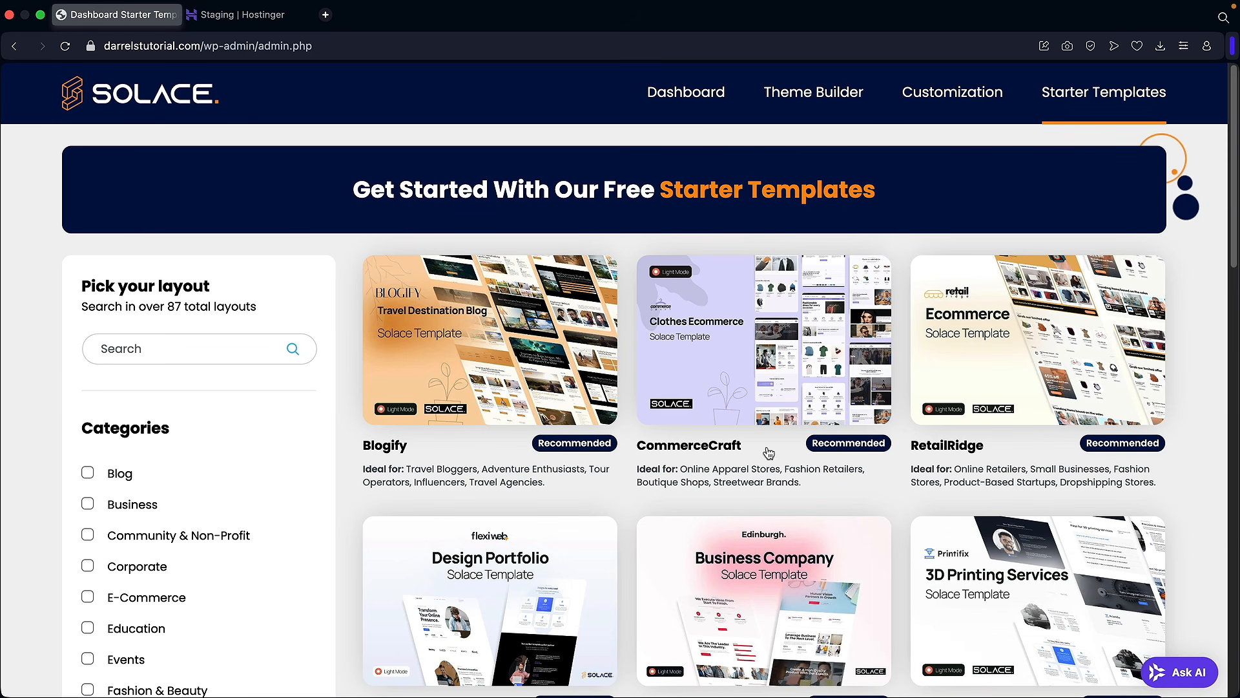
pyautogui.scroll(-3, 763, 460)
pyautogui.scroll(-3, 730, 460)
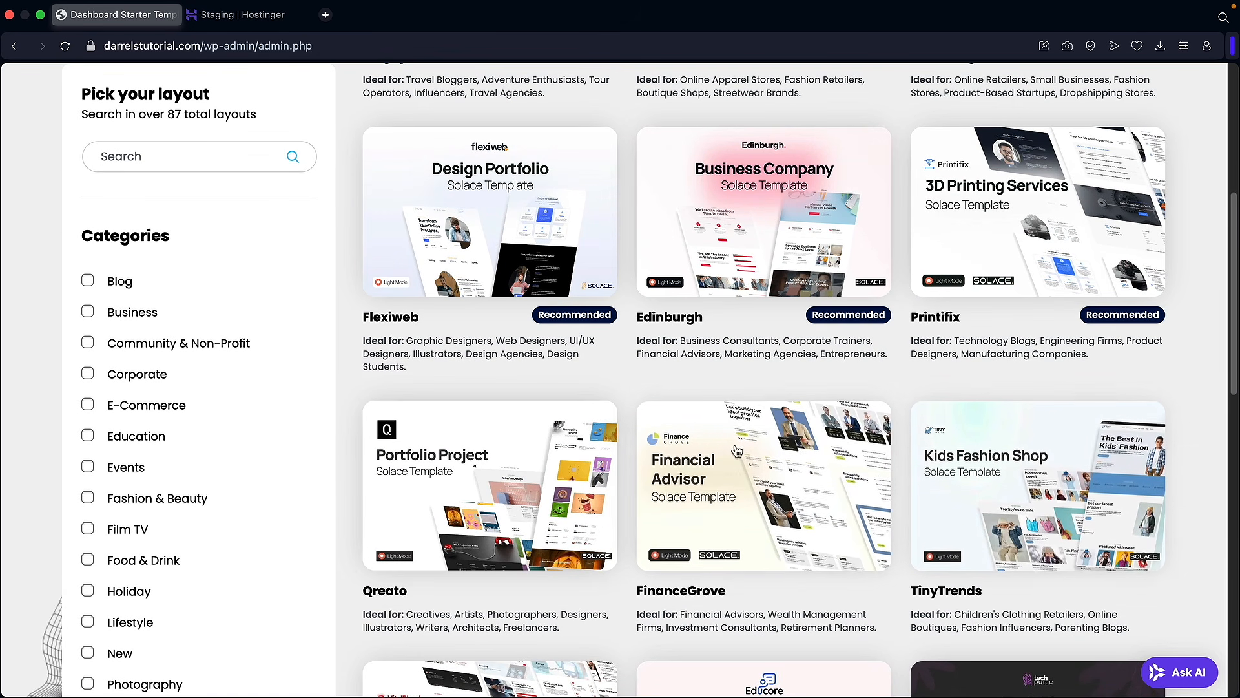
pyautogui.click(503, 467)
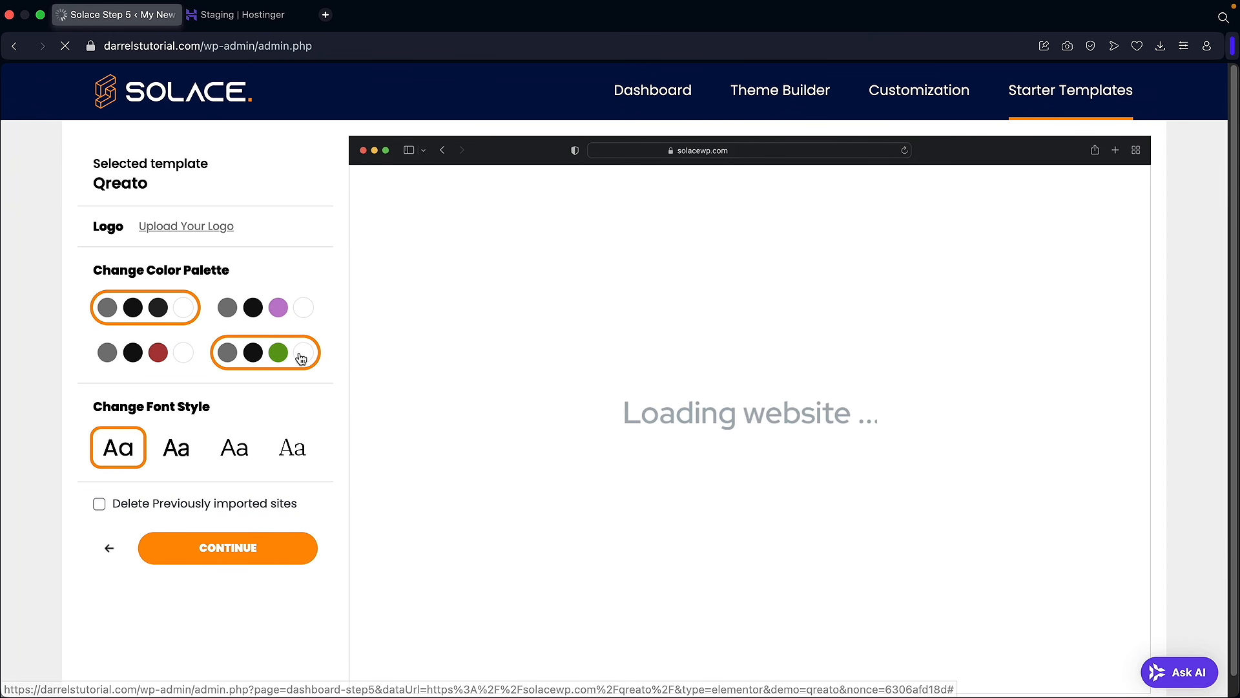
# Step: Apply the red colour palette to Qreato and start building the site, replacing previously imported sites
pyautogui.click(241, 319)
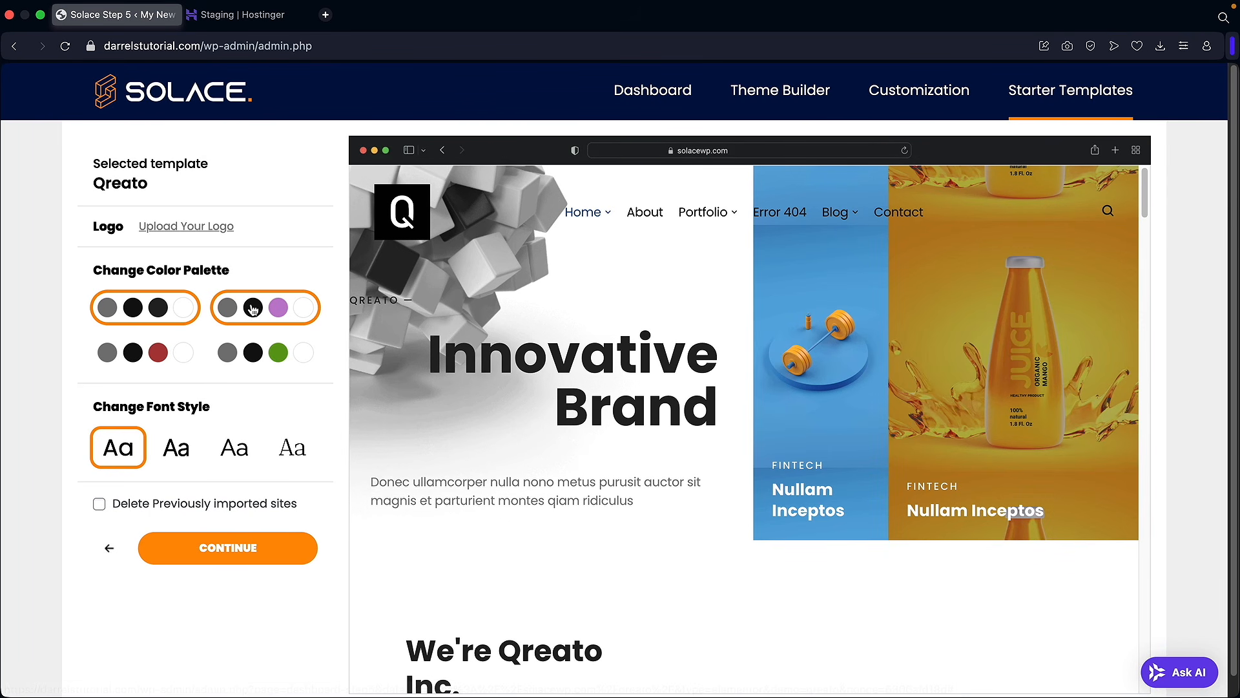
pyautogui.click(160, 352)
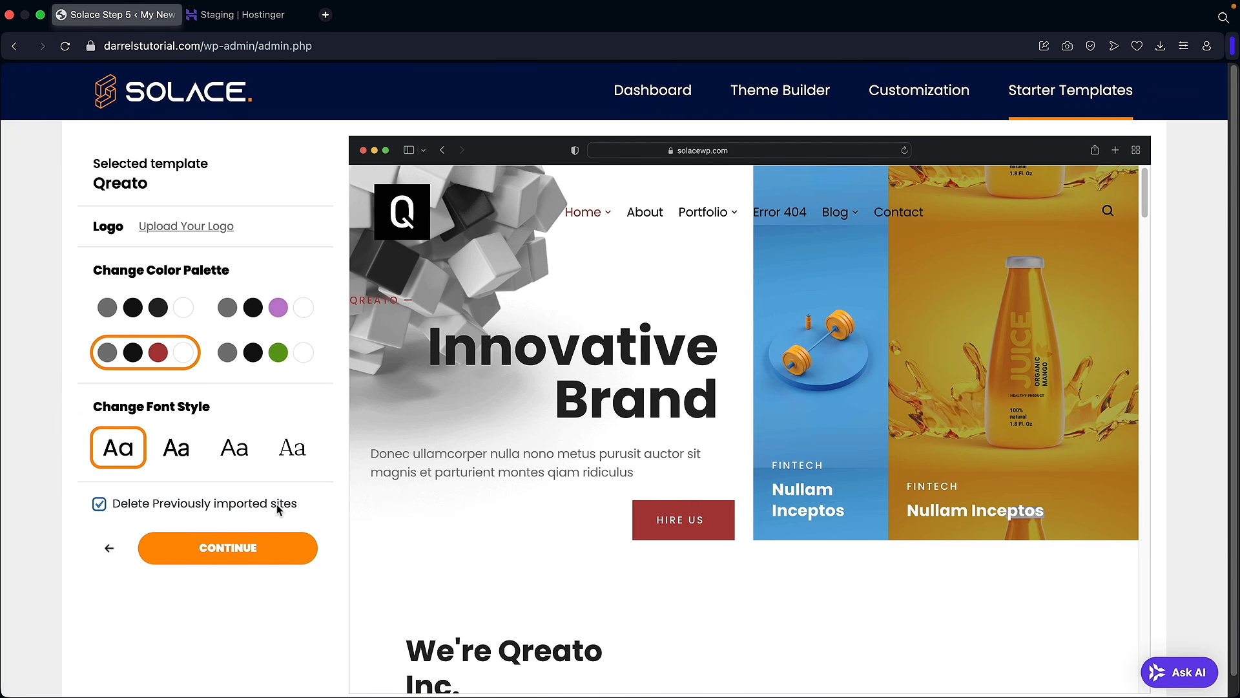
pyautogui.click(233, 554)
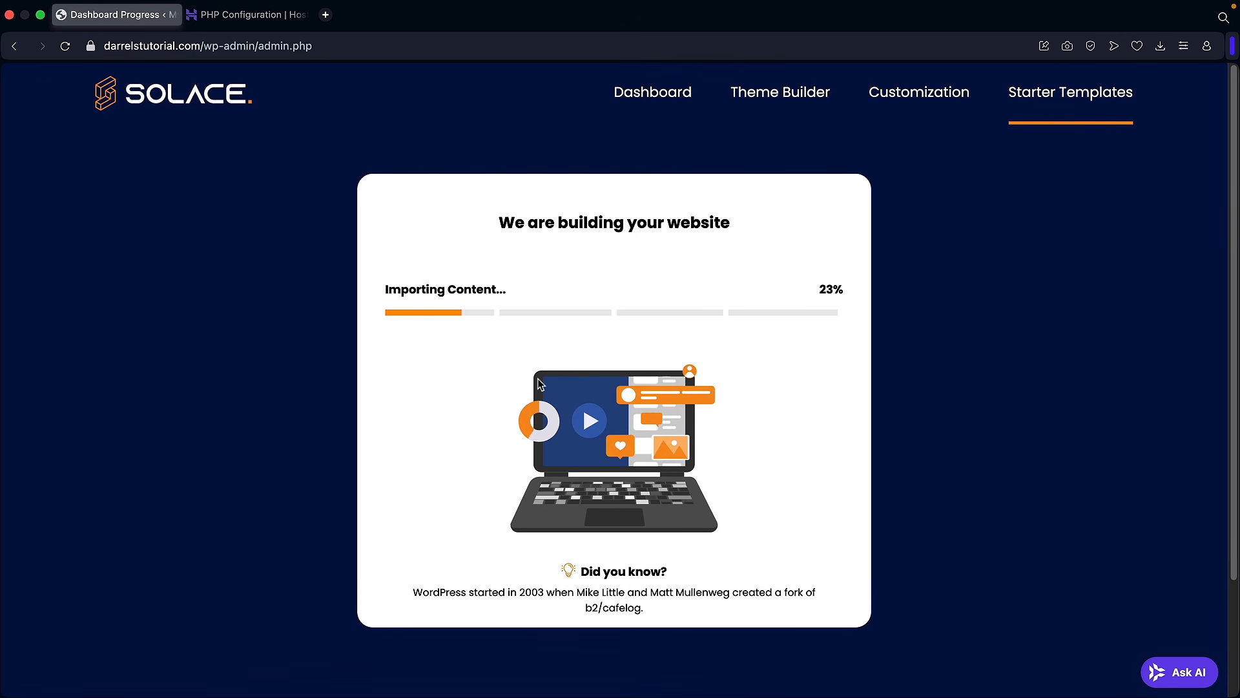
# Step: Peek at the PHP Configuration tab during the import, then open the finished Qreato website
pyautogui.click(248, 23)
pyautogui.scroll(4, 917, 256)
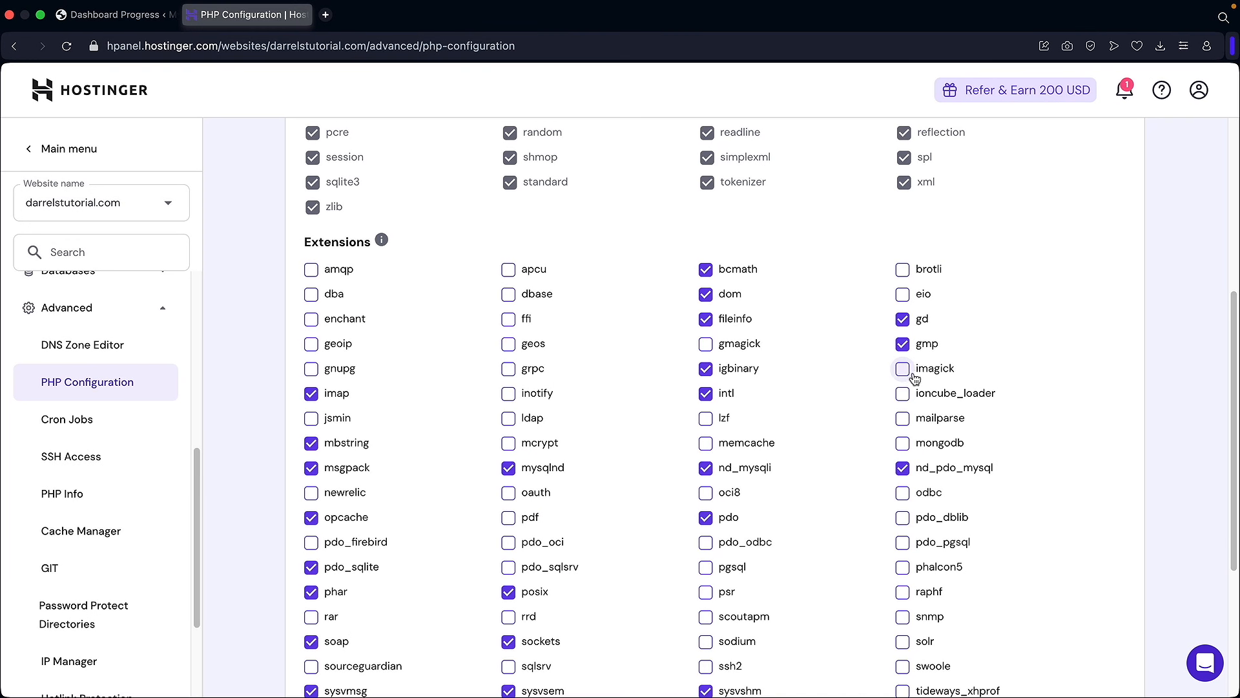
pyautogui.click(118, 17)
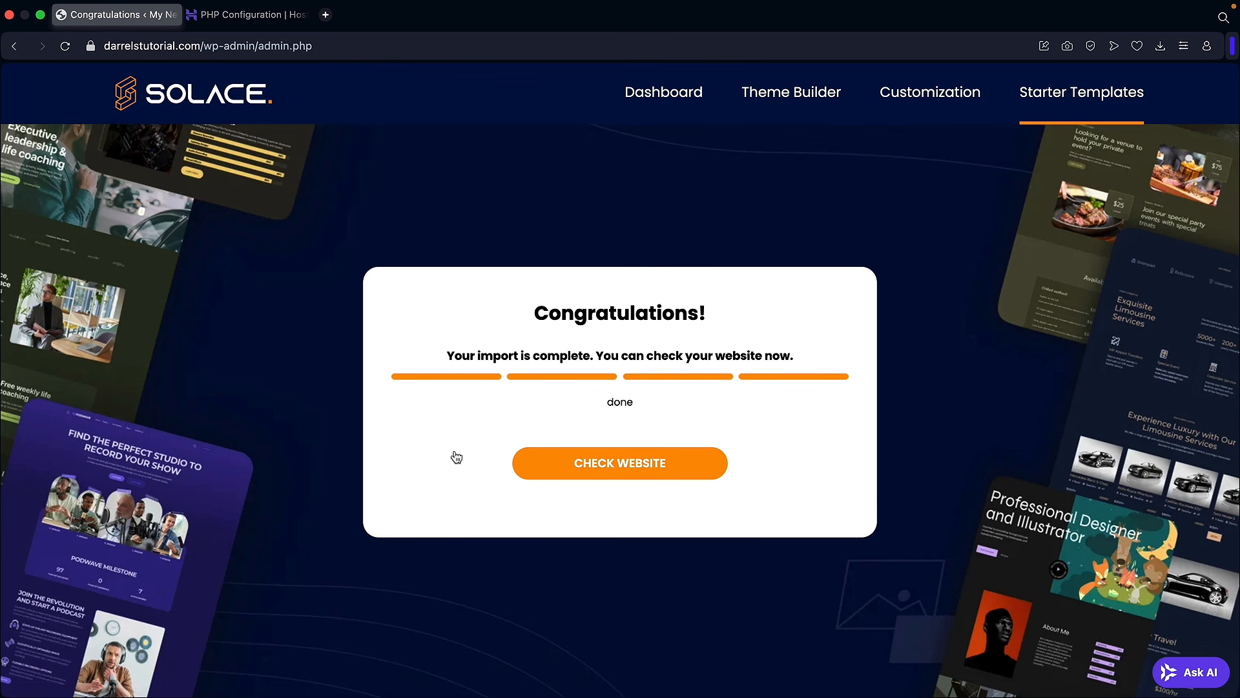
pyautogui.click(607, 465)
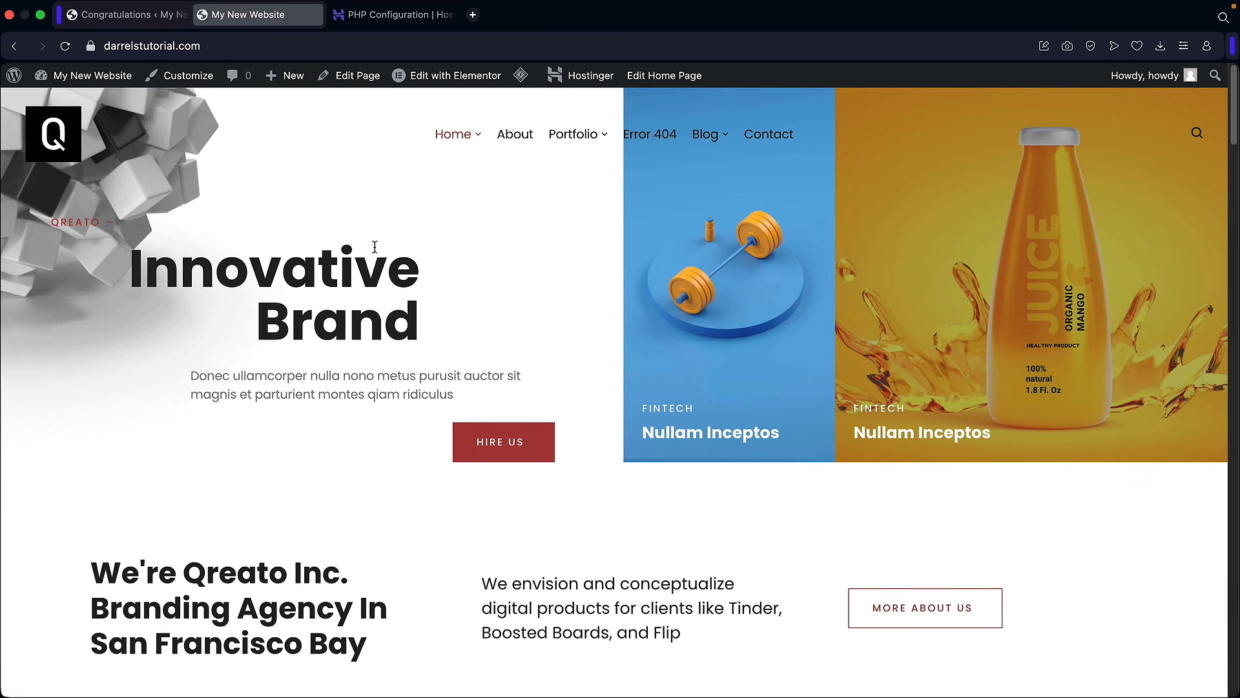
pyautogui.click(84, 107)
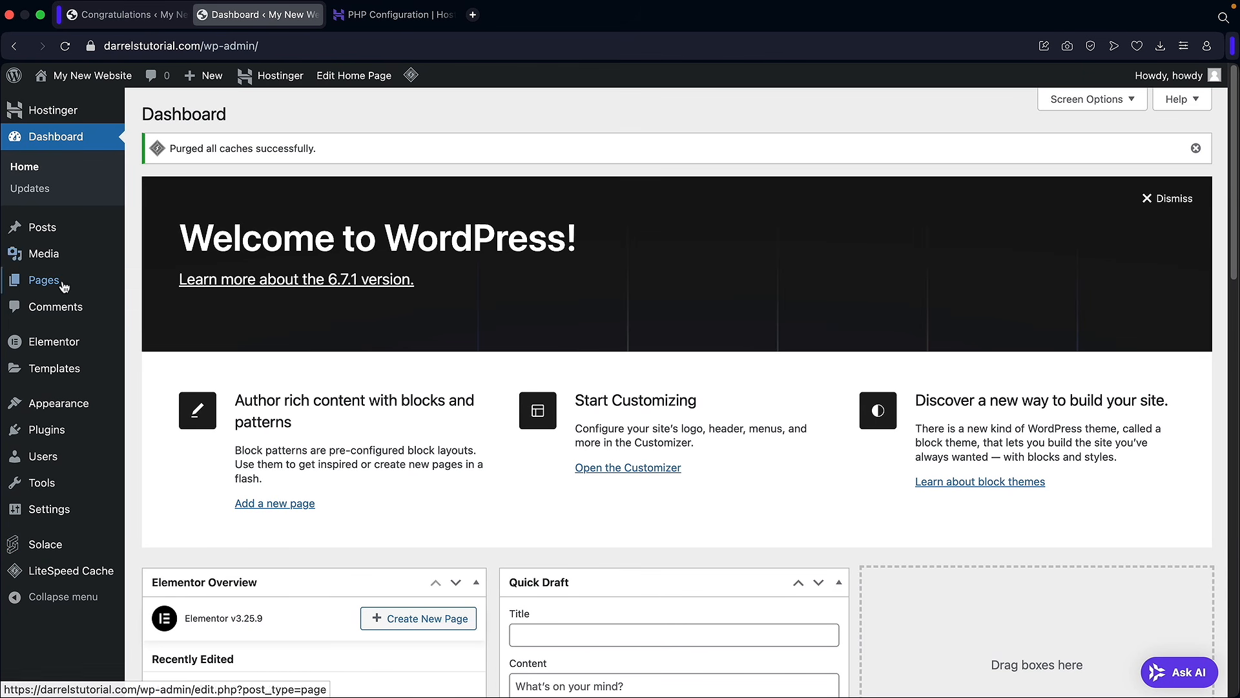
pyautogui.moveTo(71, 280)
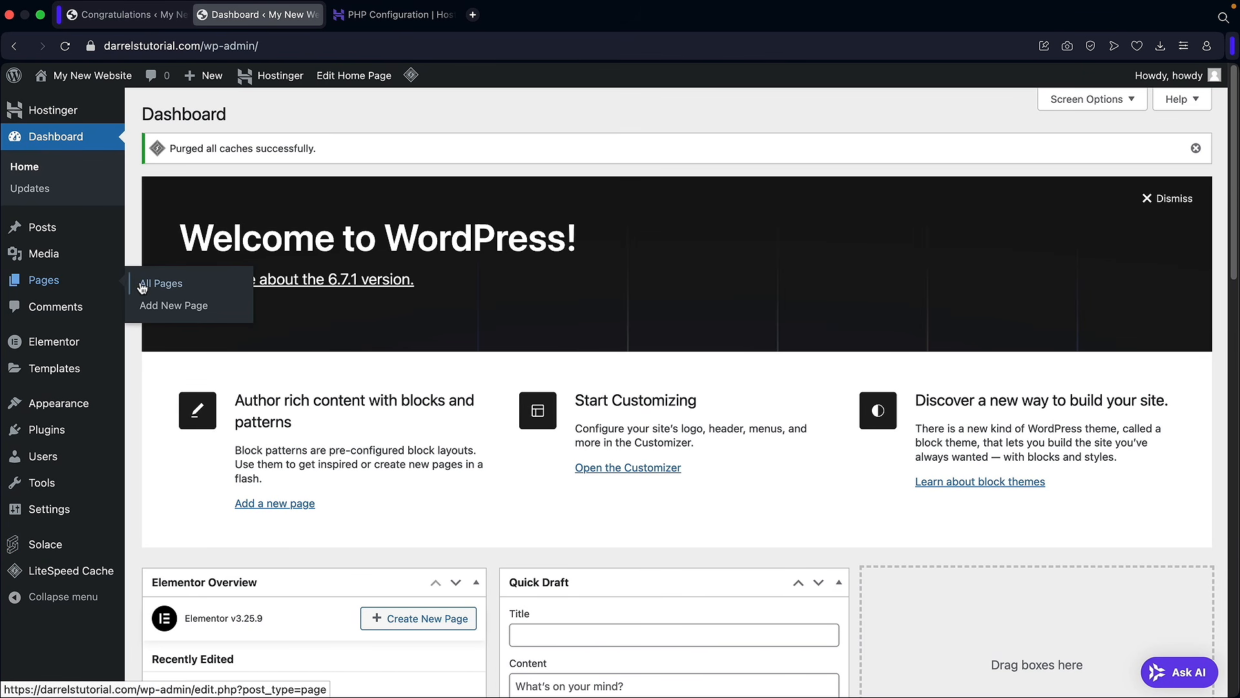
pyautogui.click(144, 286)
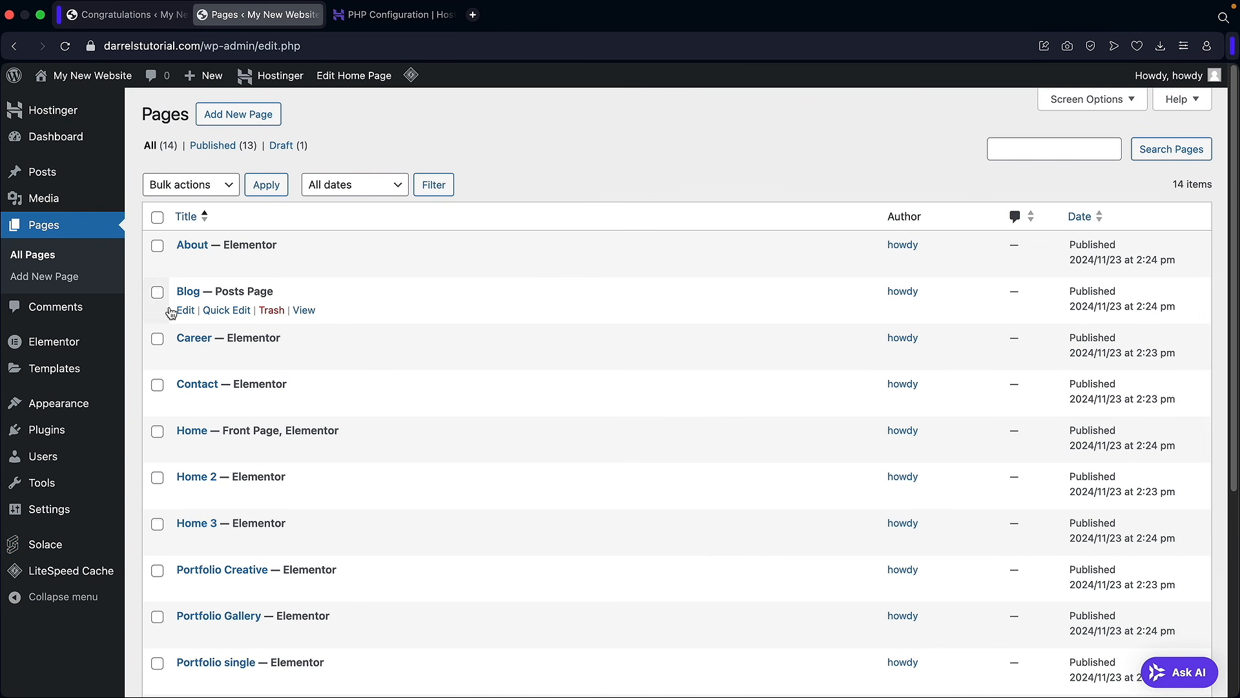
pyautogui.scroll(-5, 277, 391)
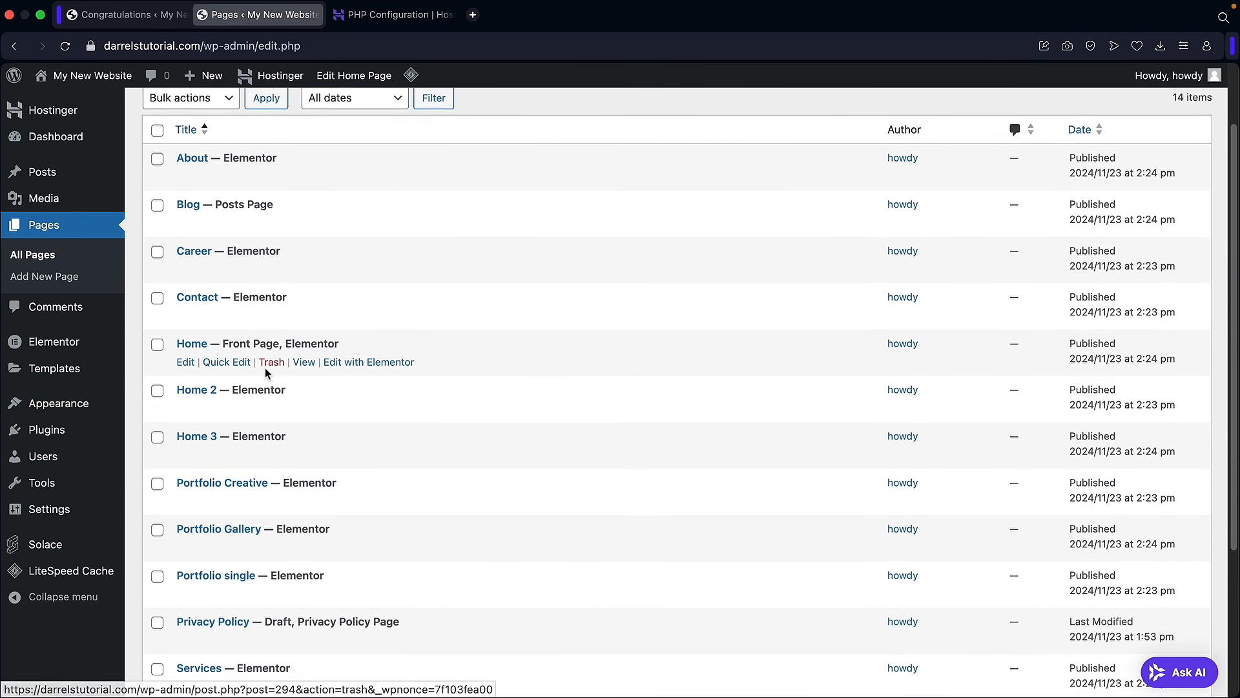
pyautogui.scroll(-2, 267, 374)
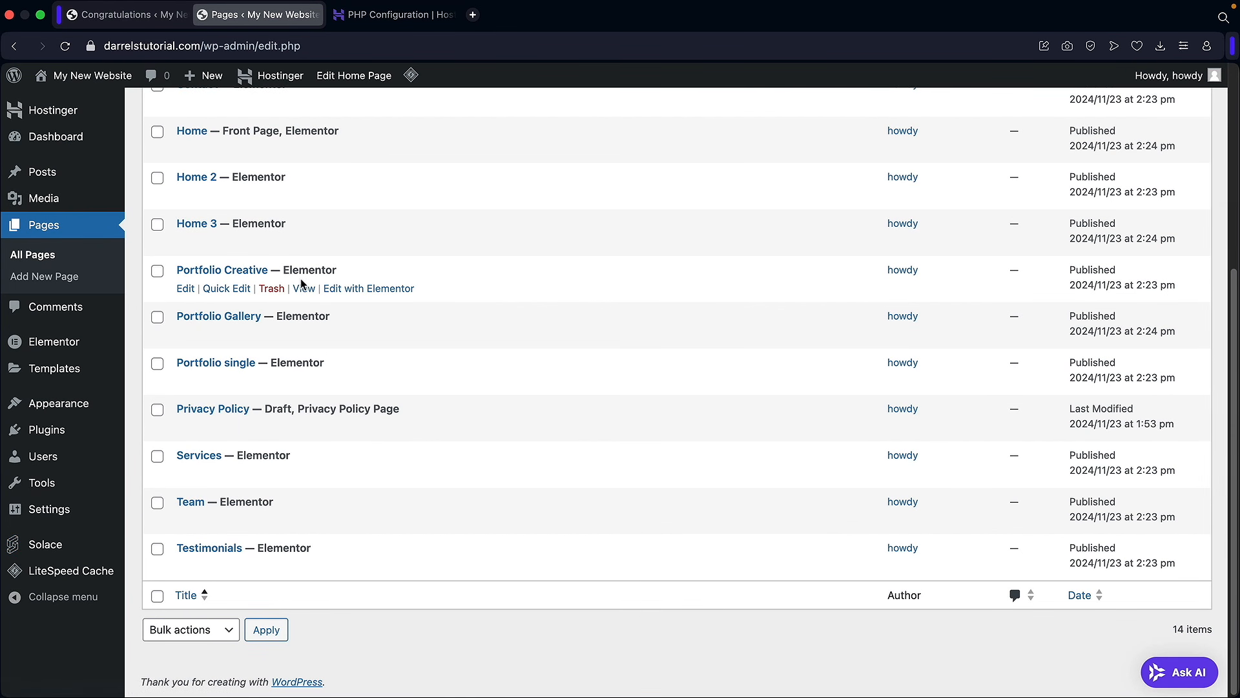
pyautogui.scroll(6, 285, 411)
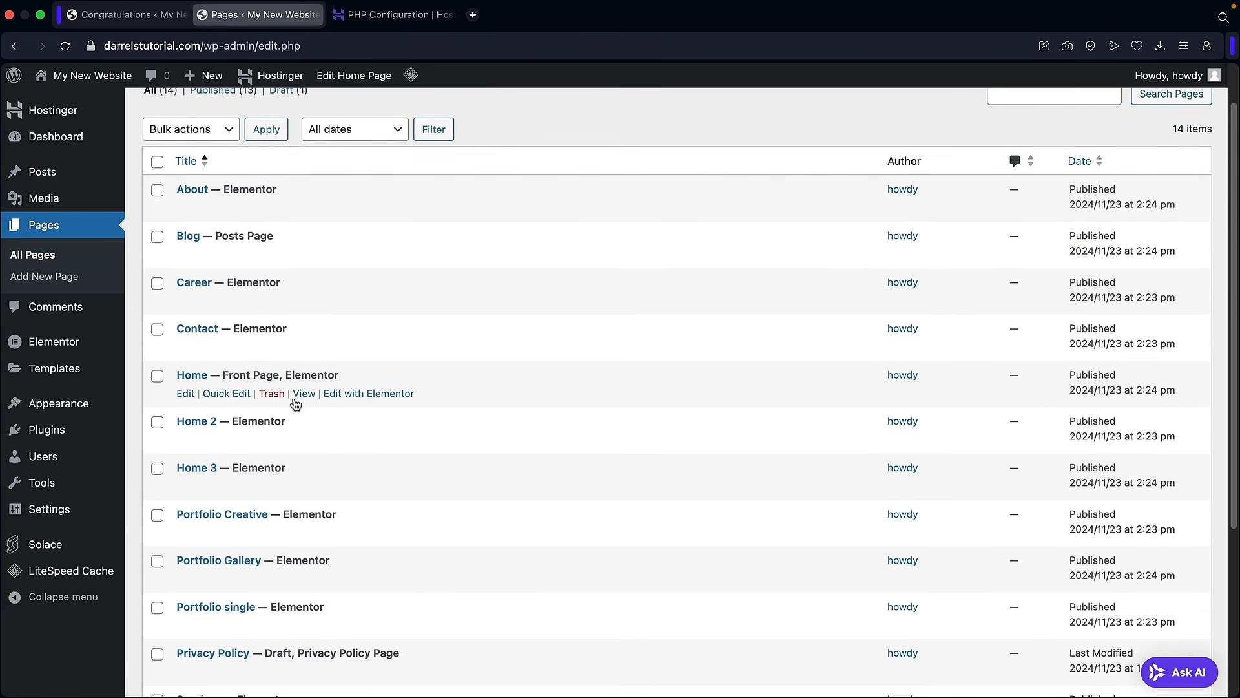
pyautogui.scroll(1, 251, 323)
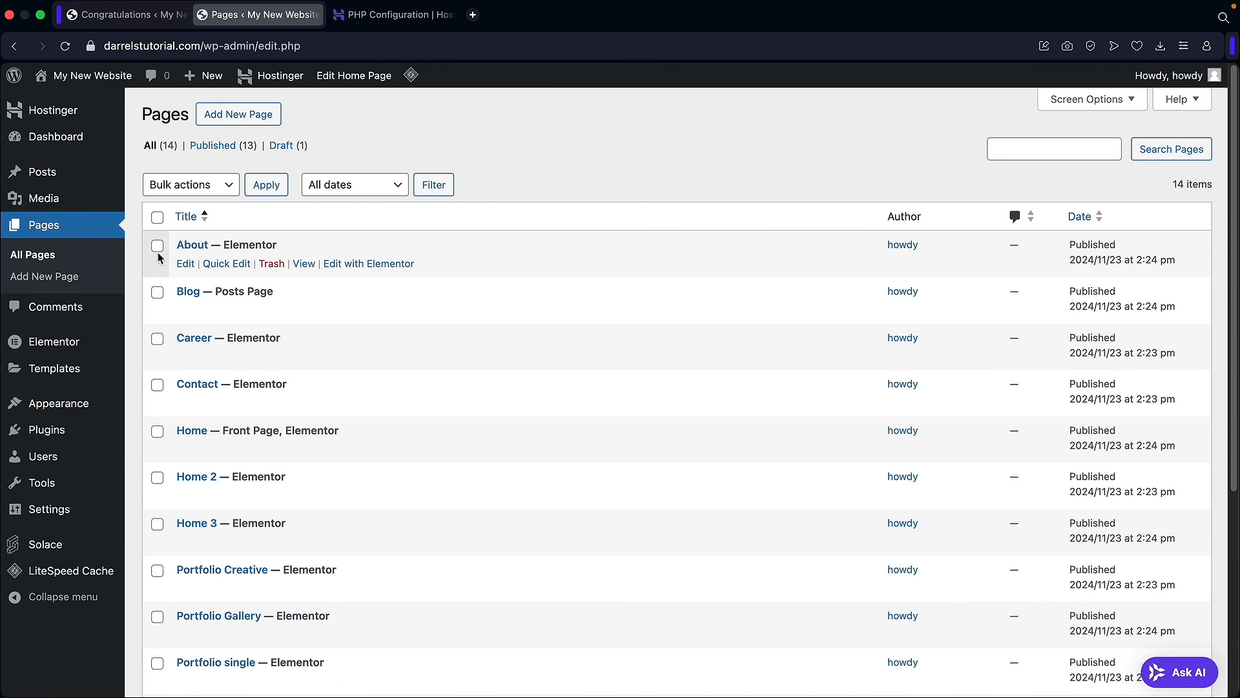
pyautogui.moveTo(92, 75)
pyautogui.click(102, 107)
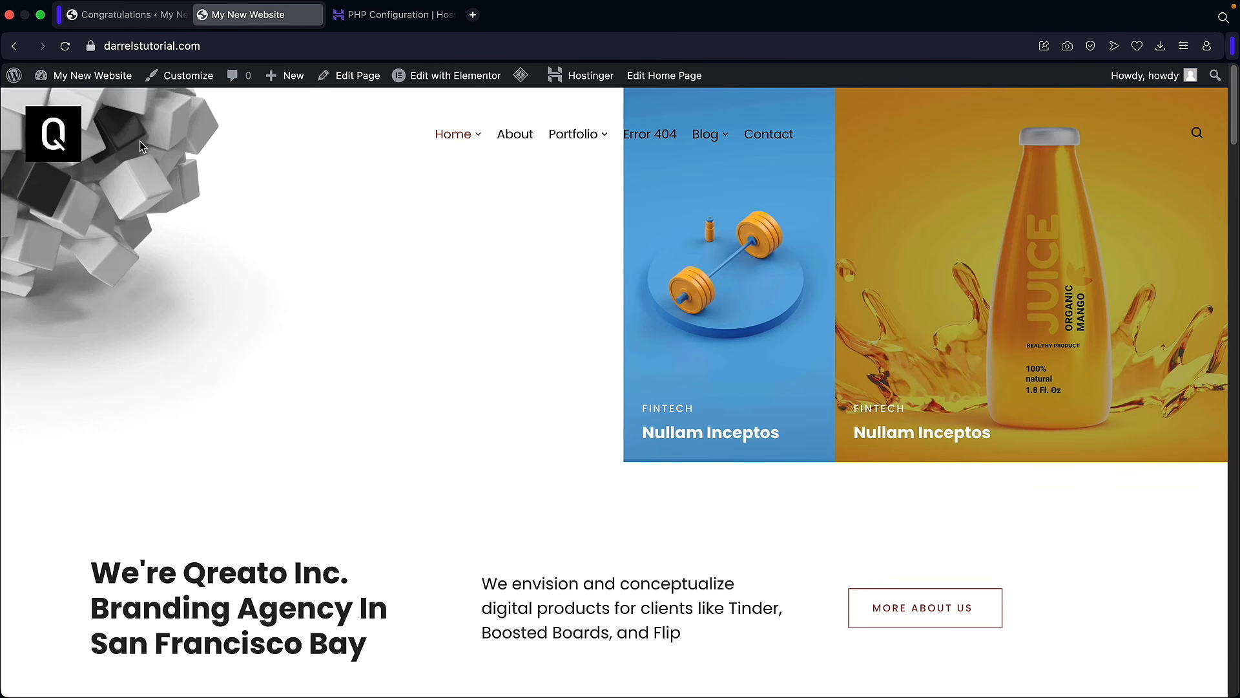